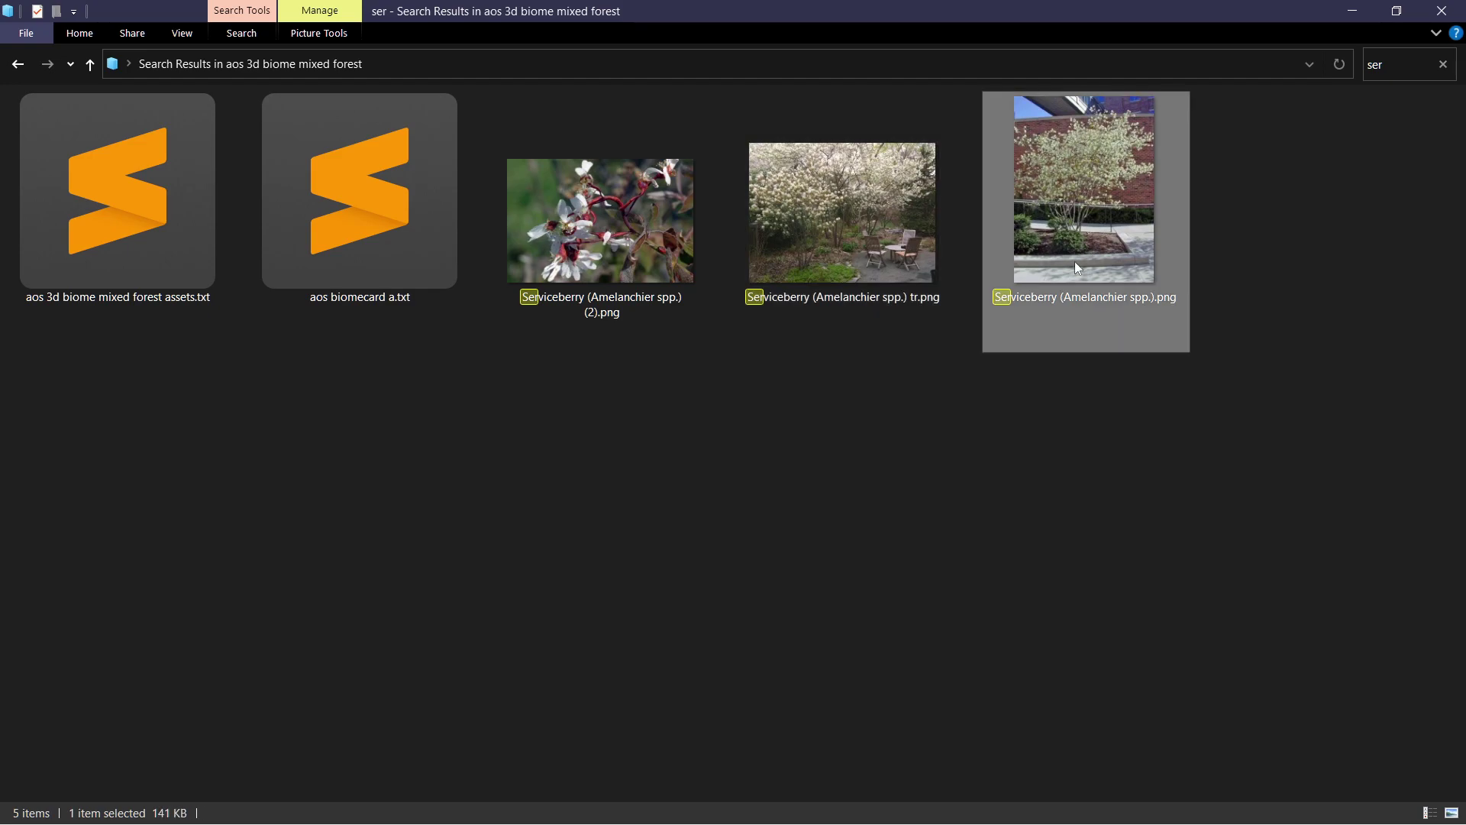
Compare the three serviceberry reference photos in the search results.
click(1068, 222)
click(895, 228)
click(1051, 228)
click(859, 231)
click(961, 202)
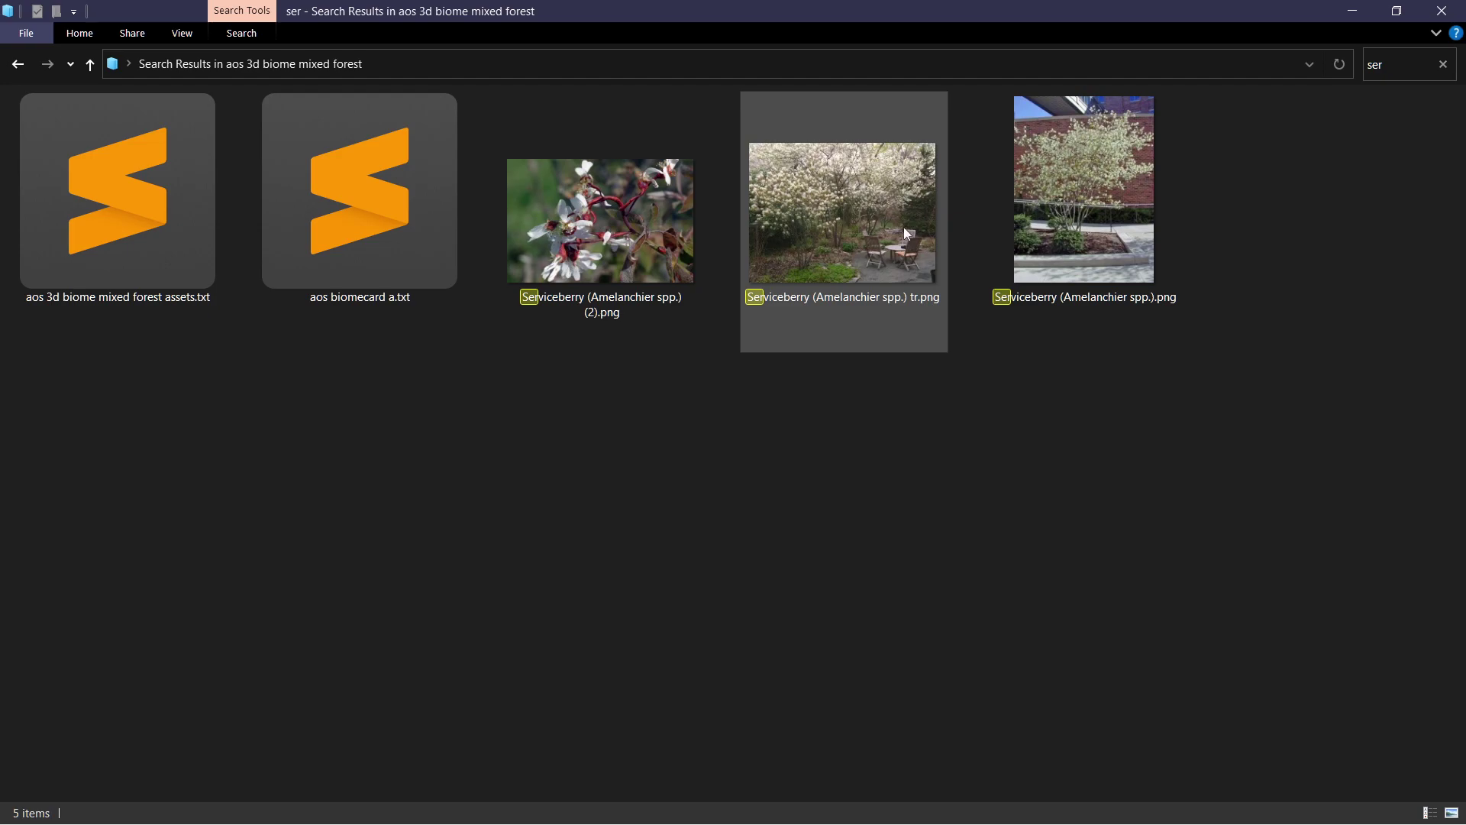
click(1082, 226)
click(846, 223)
click(1024, 411)
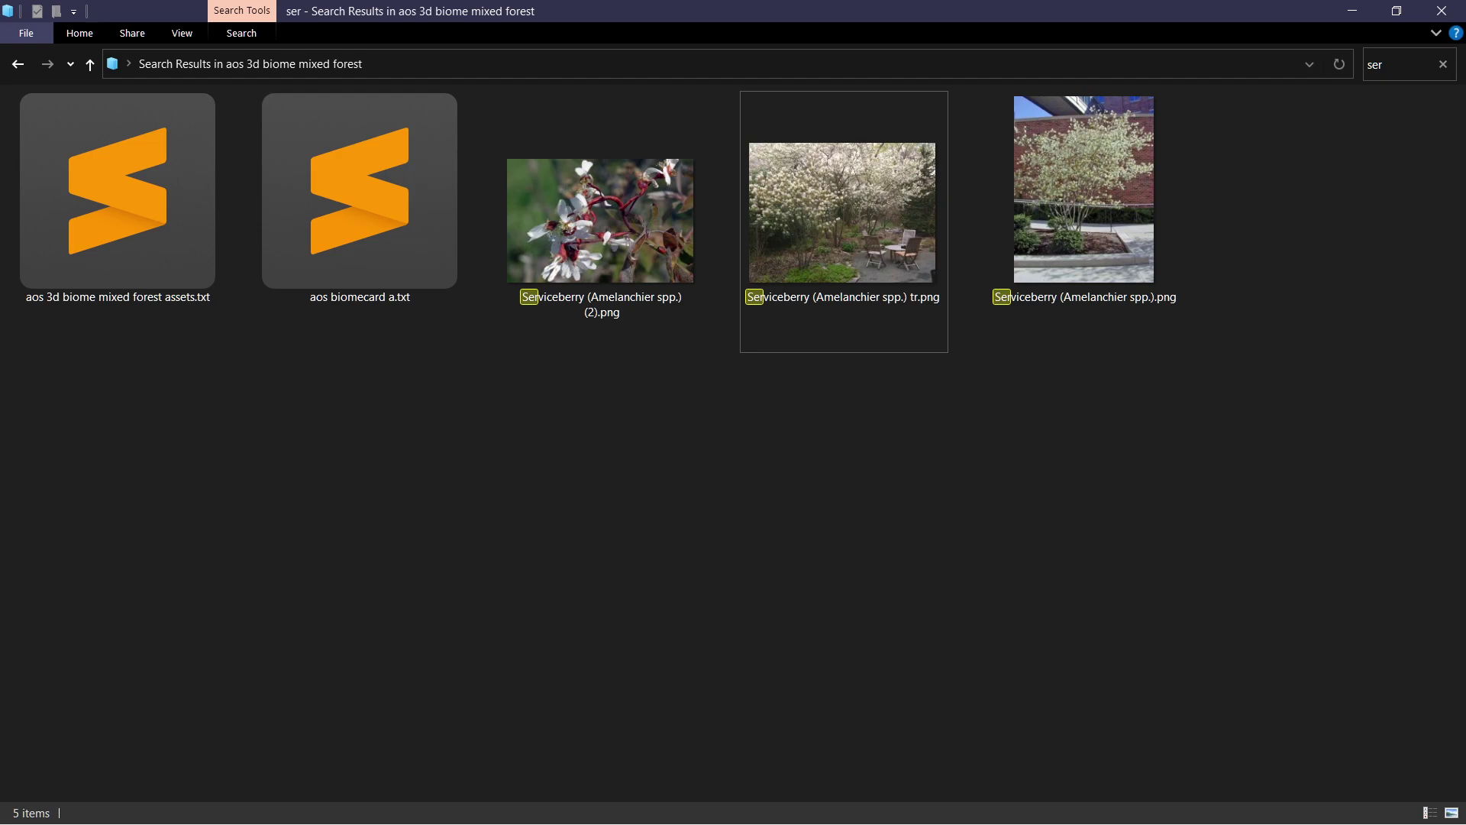
click(668, 231)
click(1089, 246)
click(774, 252)
click(639, 259)
click(855, 275)
click(1147, 337)
click(814, 249)
click(691, 258)
click(879, 262)
click(1069, 320)
click(1107, 422)
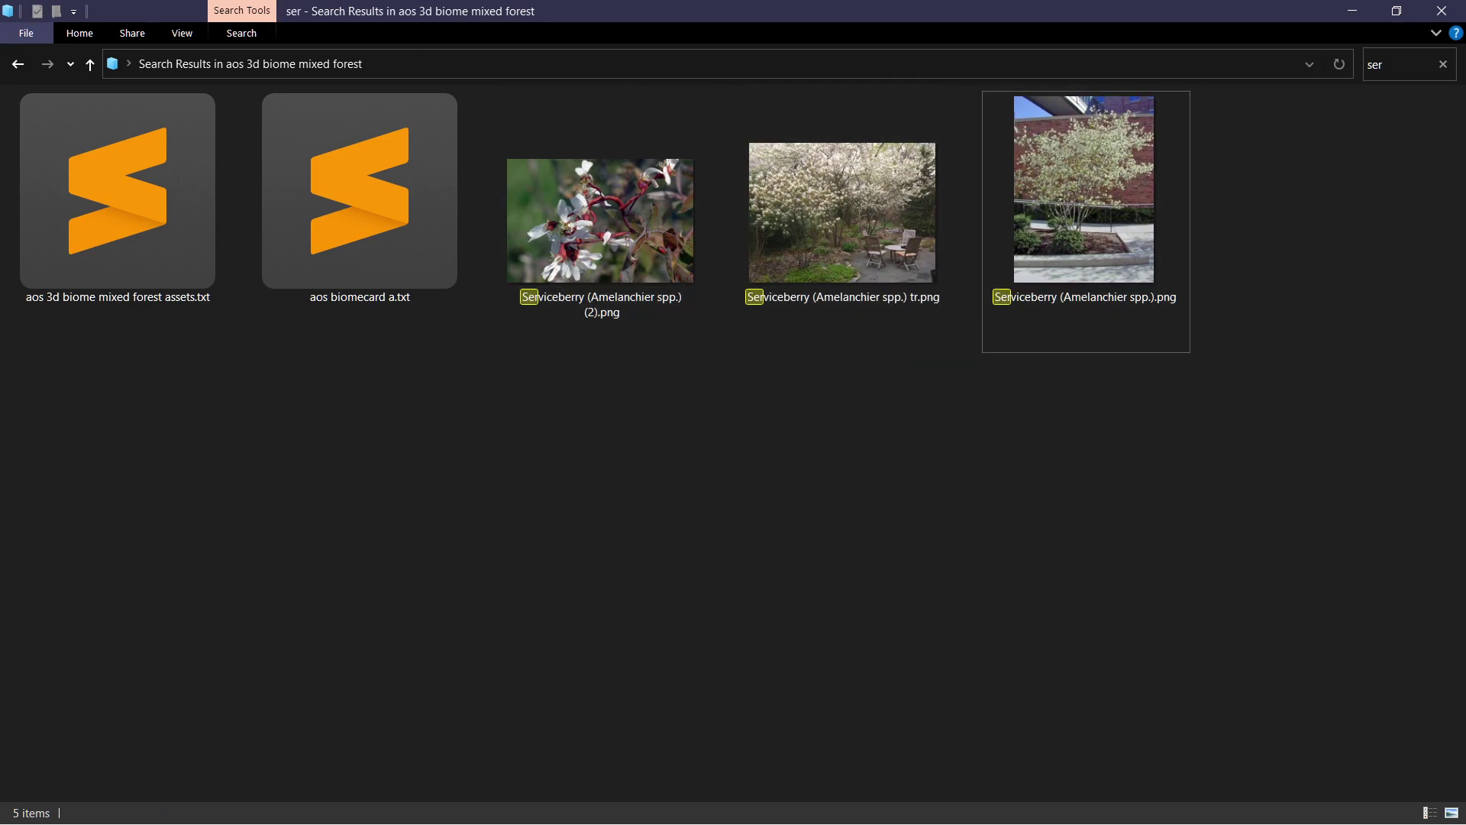
Switch to Blender and examine the plant texture atlas in an enlarged UV editor.
key(alt+Tab)
middle_drag(915, 466, 828, 397)
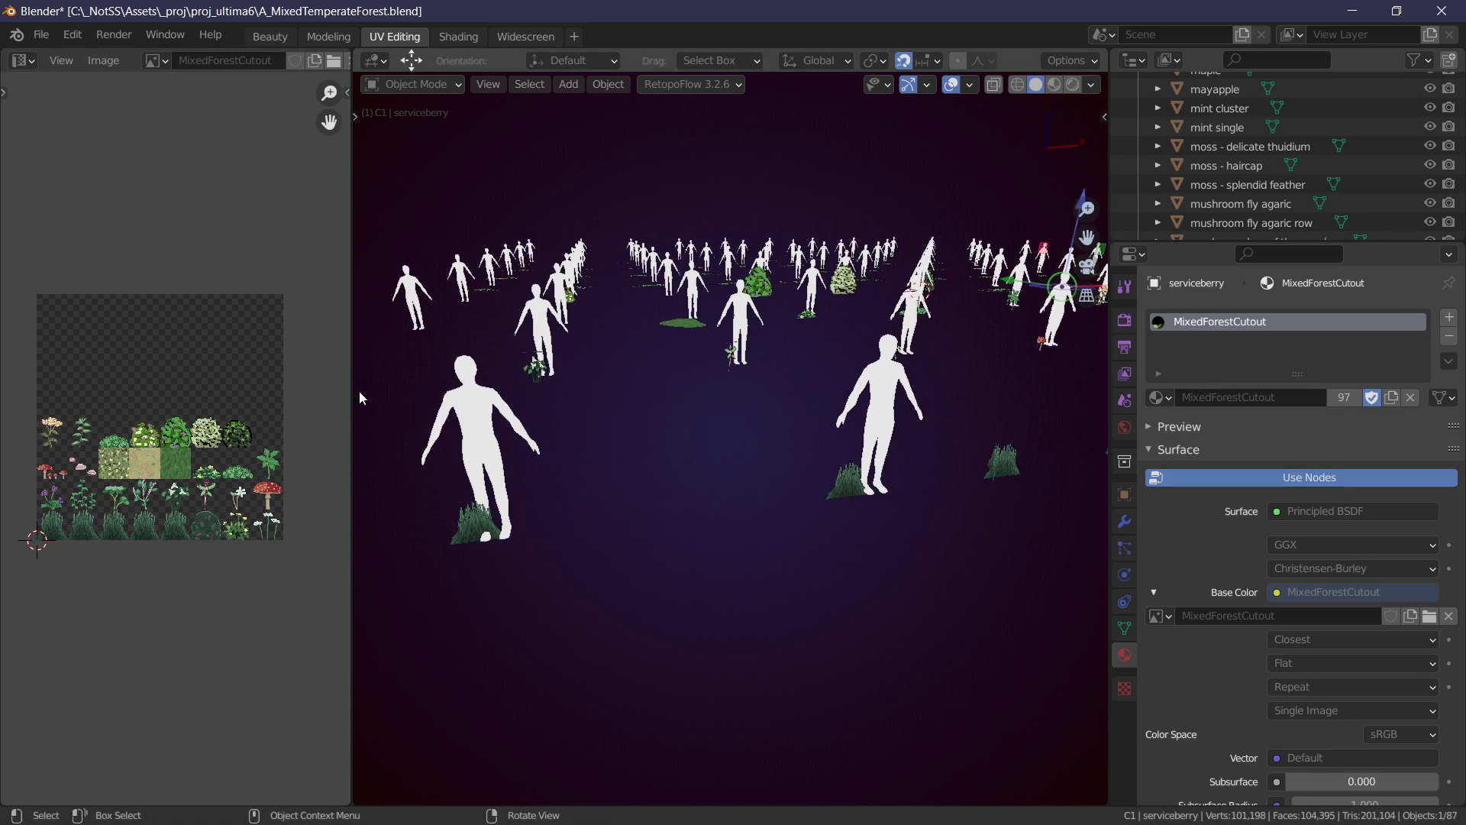
drag(352, 386, 825, 412)
scroll(310, 560, up, 3)
scroll(310, 559, up, 2)
middle_drag(310, 560, 446, 361)
scroll(343, 390, up, 2)
scroll(245, 489, down, 1)
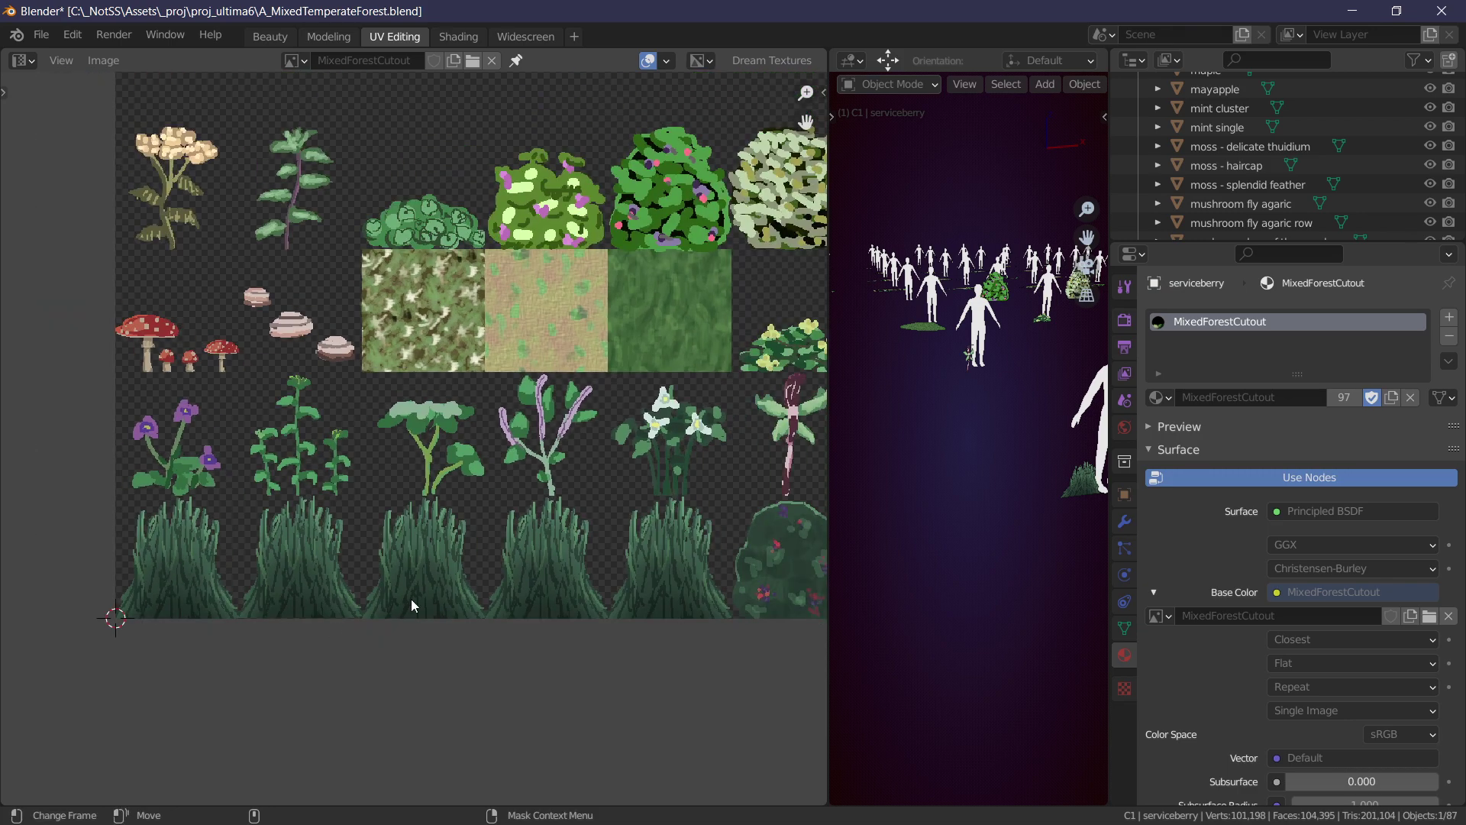
middle_drag(560, 443, 514, 442)
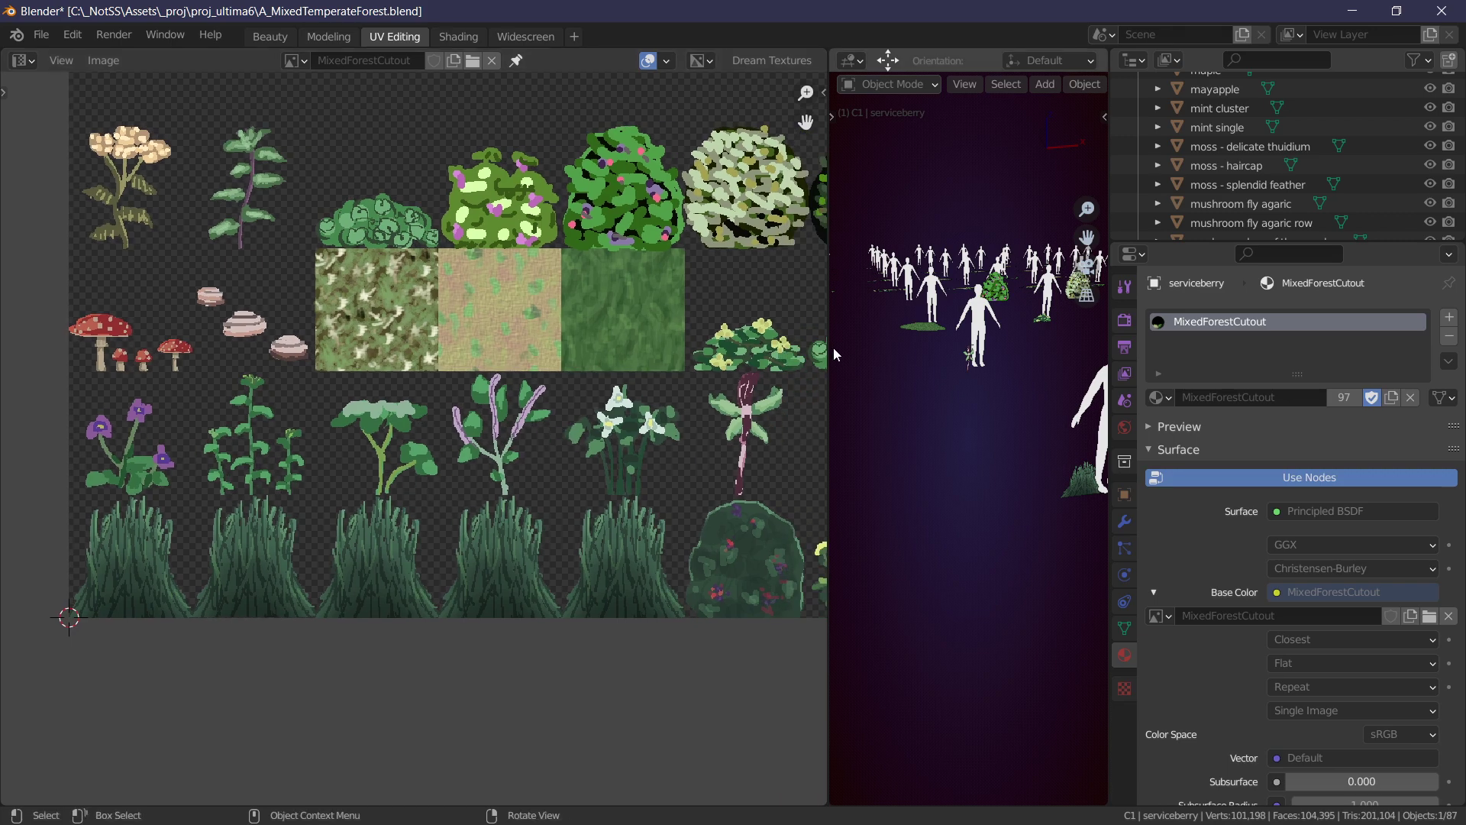
drag(830, 360, 722, 360)
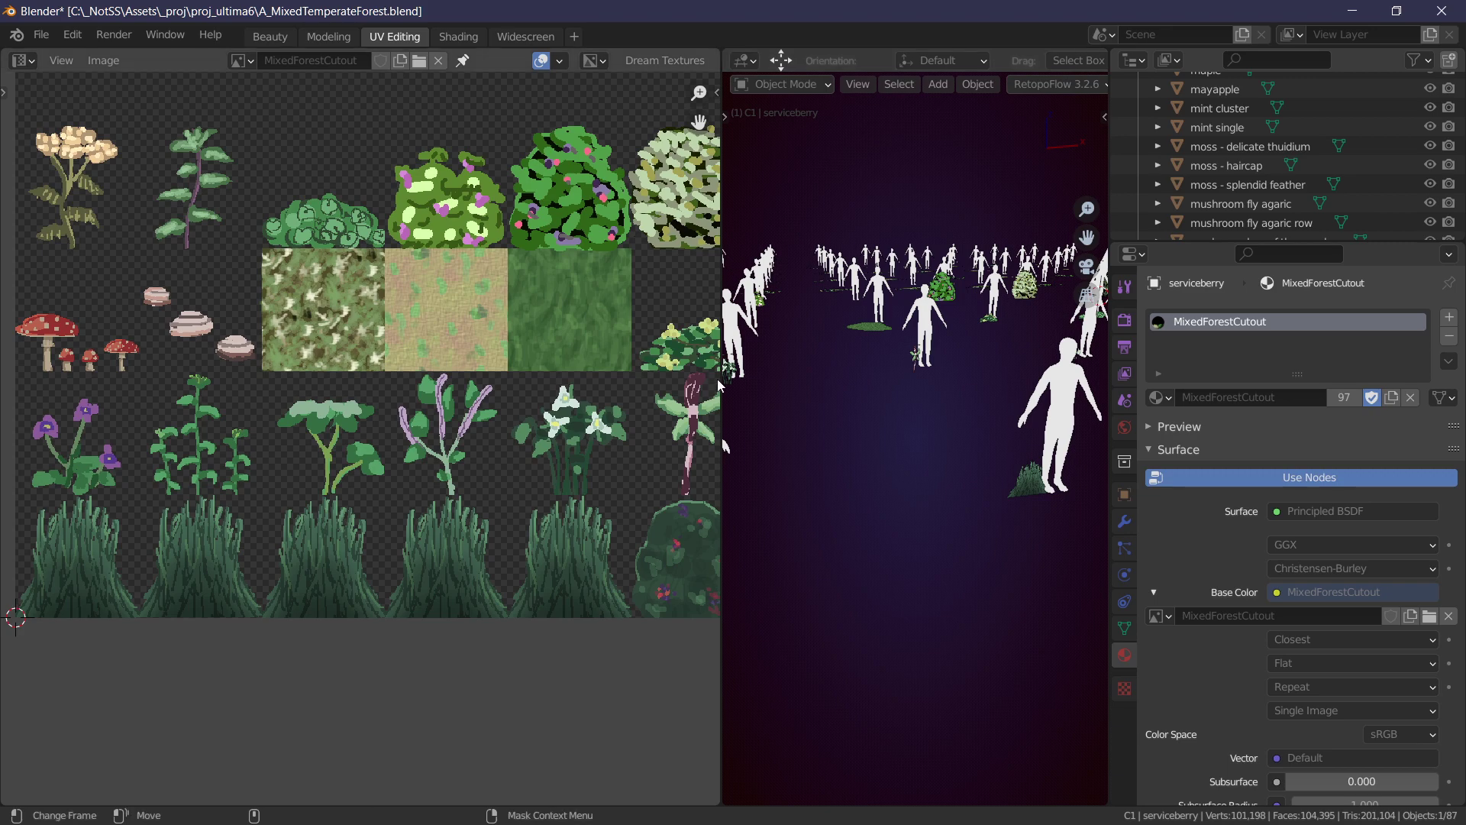
drag(721, 379, 510, 374)
Inspect the grass 5x object's intersecting planes and their UV layout from several angles.
scroll(689, 364, down, 4)
middle_drag(699, 364, 776, 495)
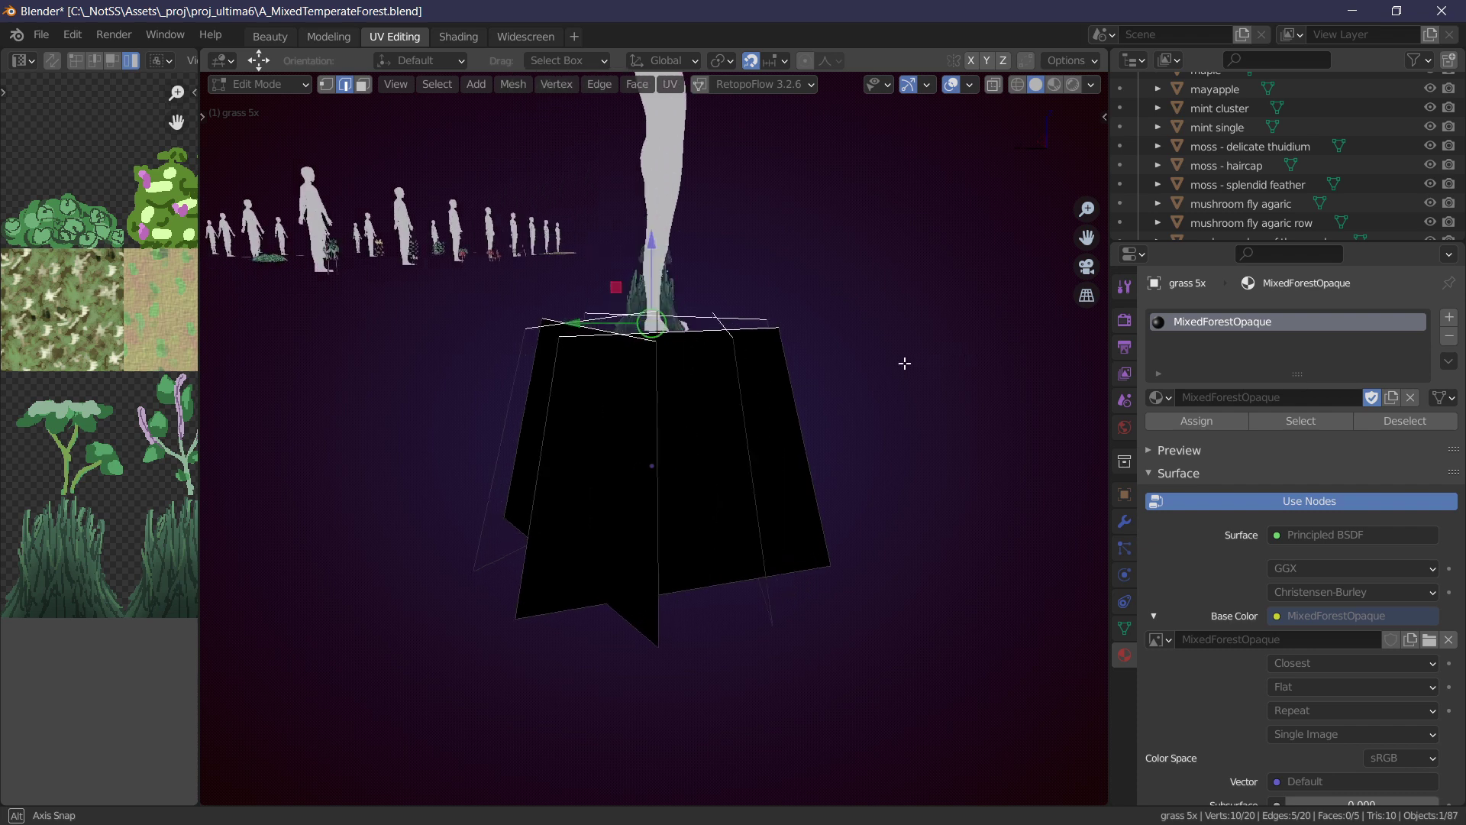
middle_drag(906, 362, 464, 449)
scroll(840, 404, down, 5)
key(Tab)
key(Tab)
scroll(100, 329, down, 5)
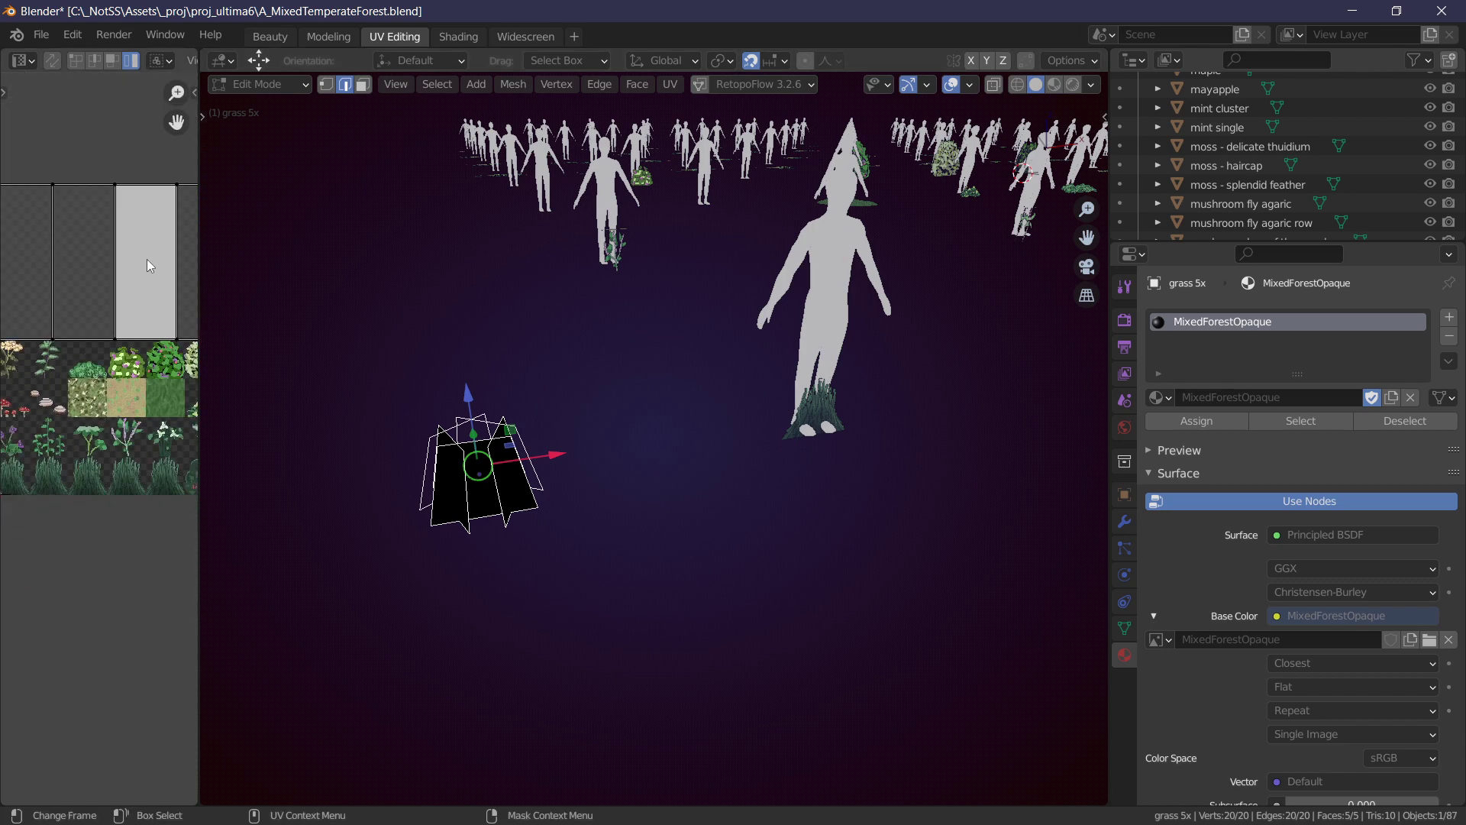
key(Tab)
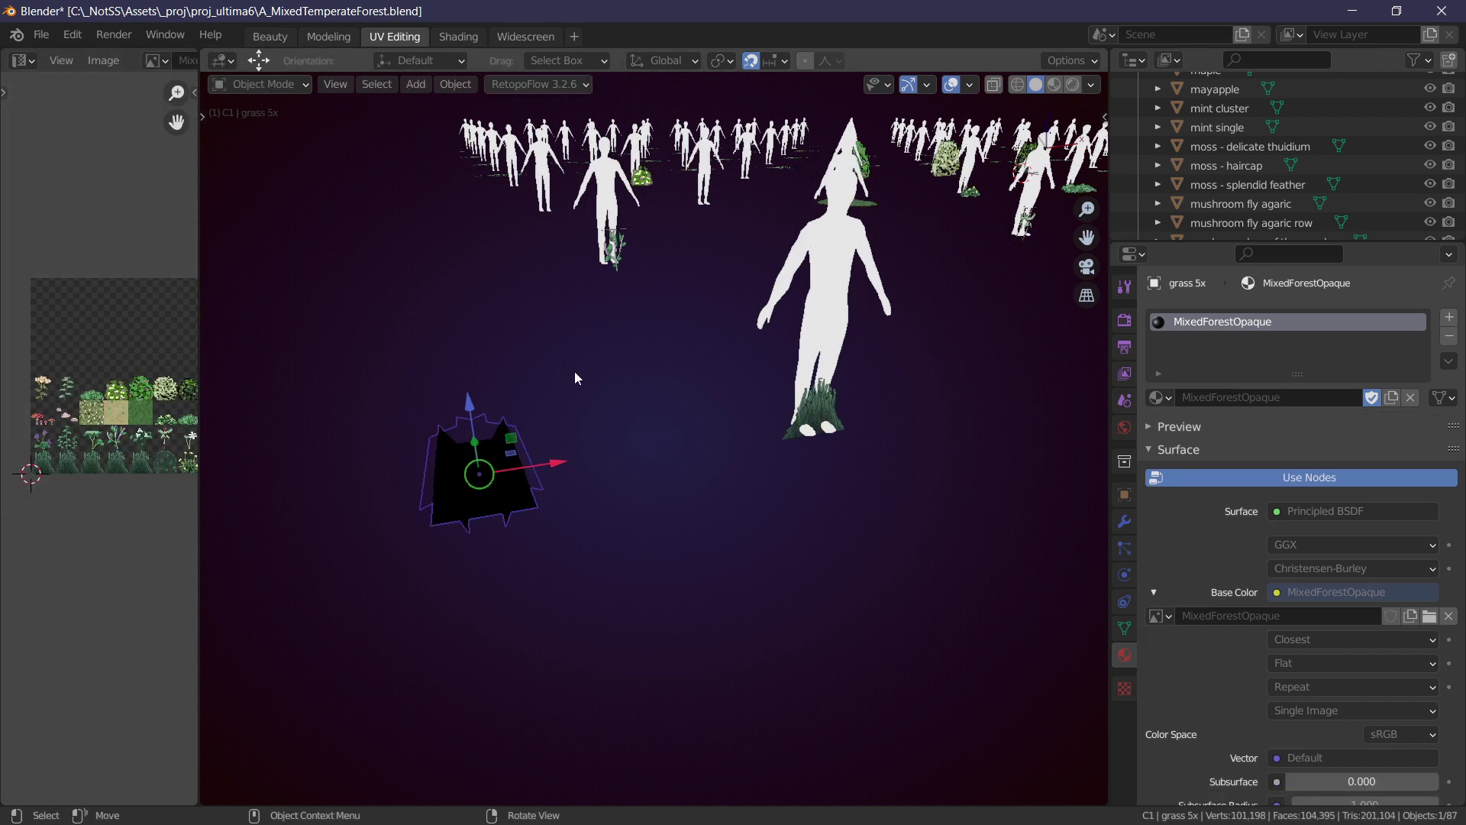
middle_drag(585, 379, 670, 449)
scroll(719, 457, up, 2)
shift+right_drag(672, 448, 611, 466)
click(681, 441)
scroll(670, 414, up, 2)
click(609, 469)
middle_drag(610, 469, 720, 446)
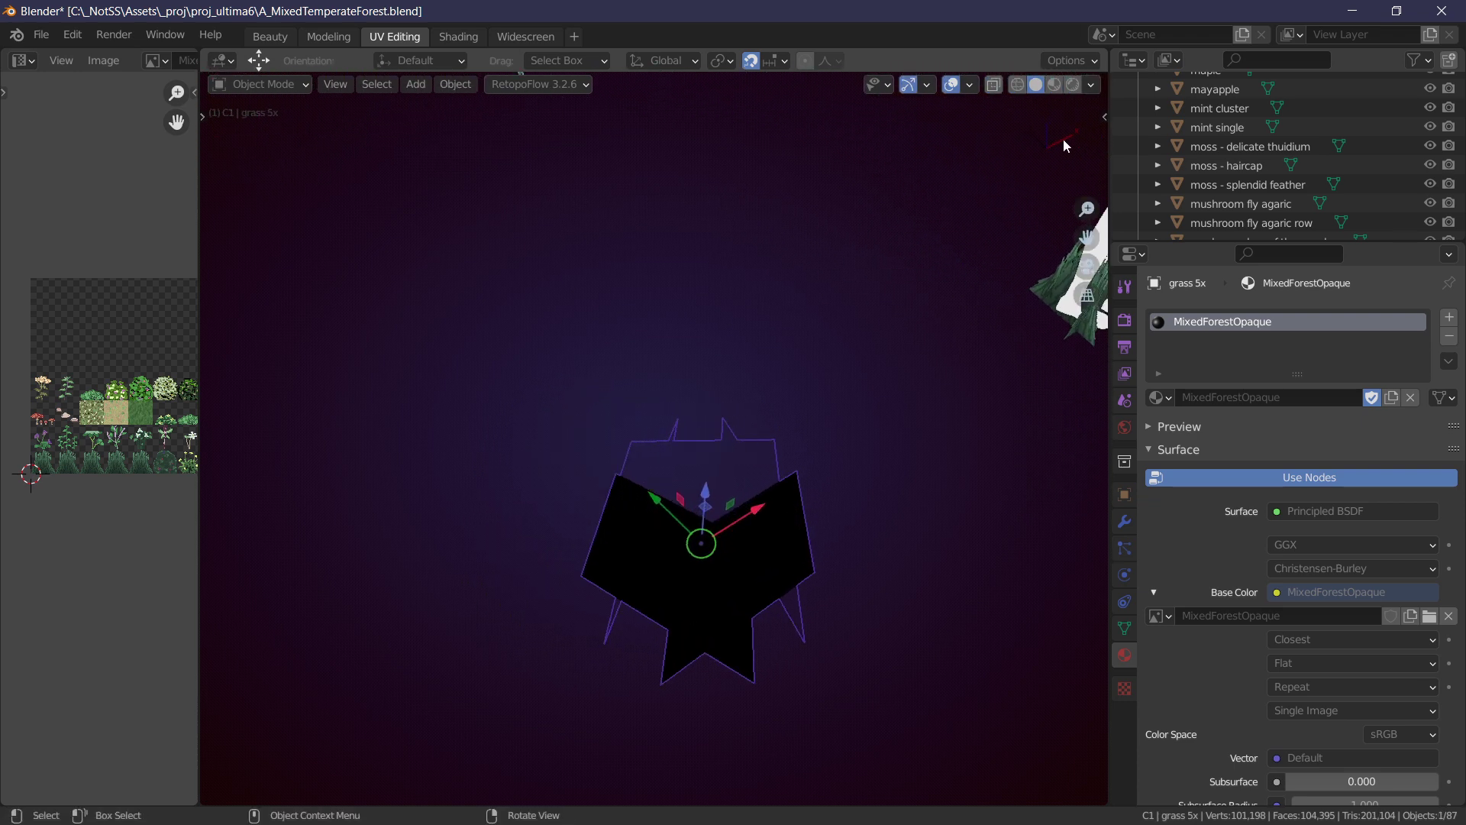
Turn on X-ray display in the 3D viewport.
click(1091, 85)
click(983, 354)
mouse_move(832, 386)
middle_down()
mouse_move(743, 398)
mouse_move(613, 376)
mouse_move(620, 434)
mouse_move(741, 391)
mouse_move(754, 407)
mouse_move(740, 405)
mouse_move(779, 406)
mouse_move(759, 432)
mouse_move(779, 488)
mouse_move(732, 508)
mouse_move(735, 460)
mouse_move(713, 498)
mouse_move(727, 549)
mouse_move(789, 445)
mouse_move(858, 429)
mouse_move(749, 438)
mouse_move(807, 439)
mouse_move(786, 403)
mouse_move(589, 452)
mouse_move(464, 439)
mouse_move(824, 415)
middle_up()
key(alt+z)
scroll(886, 412, down, 3)
scroll(878, 413, down, 3)
scroll(840, 401, up, 3)
Select the grass - bluegrass object and examine its planes up close in Edit Mode.
click(788, 437)
scroll(825, 417, up, 3)
scroll(718, 411, down, 1)
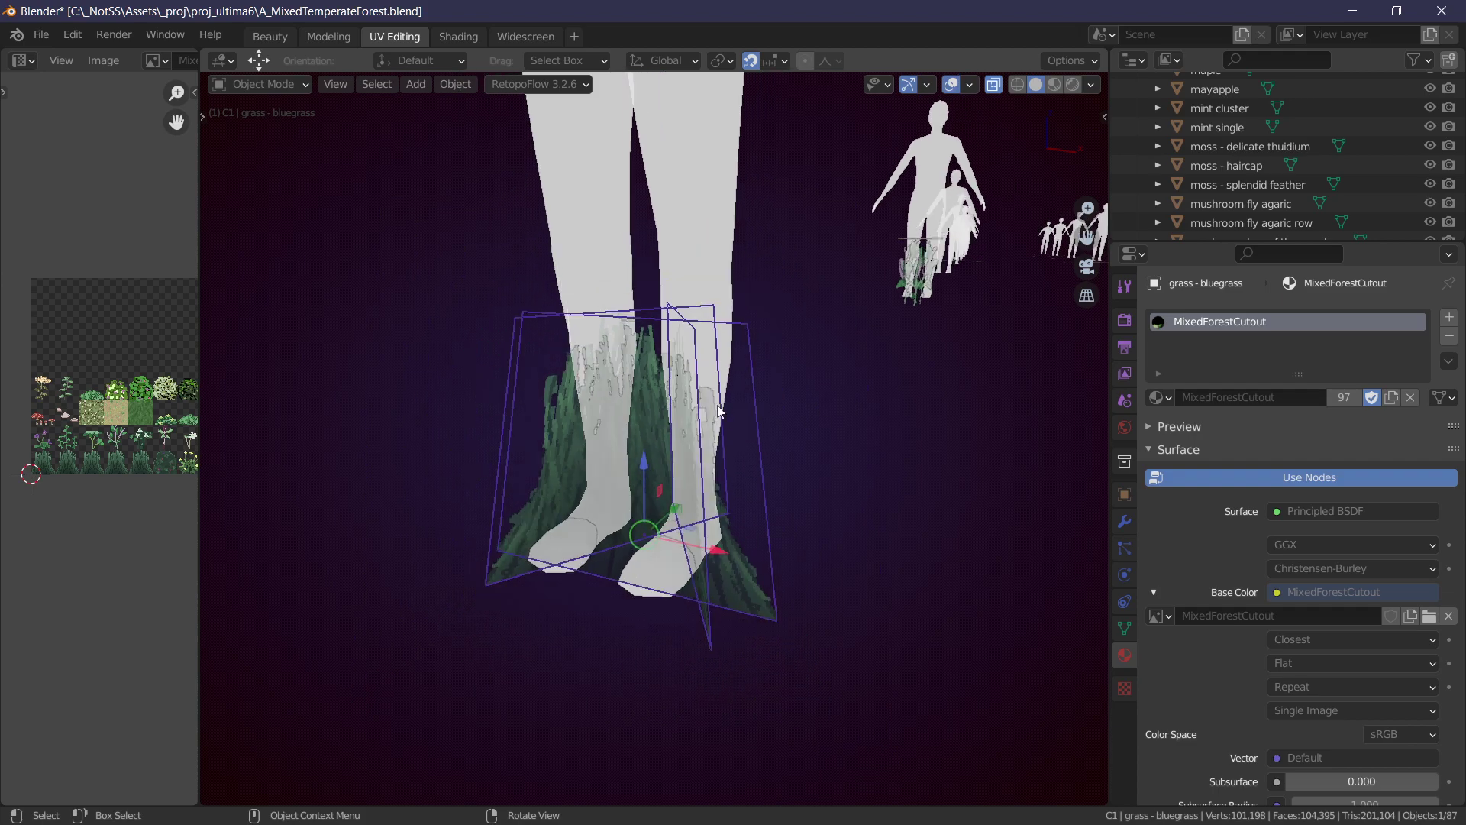
scroll(840, 425, down, 2)
scroll(900, 458, up, 2)
middle_drag(900, 458, 877, 419)
scroll(807, 428, down, 2)
key(Tab)
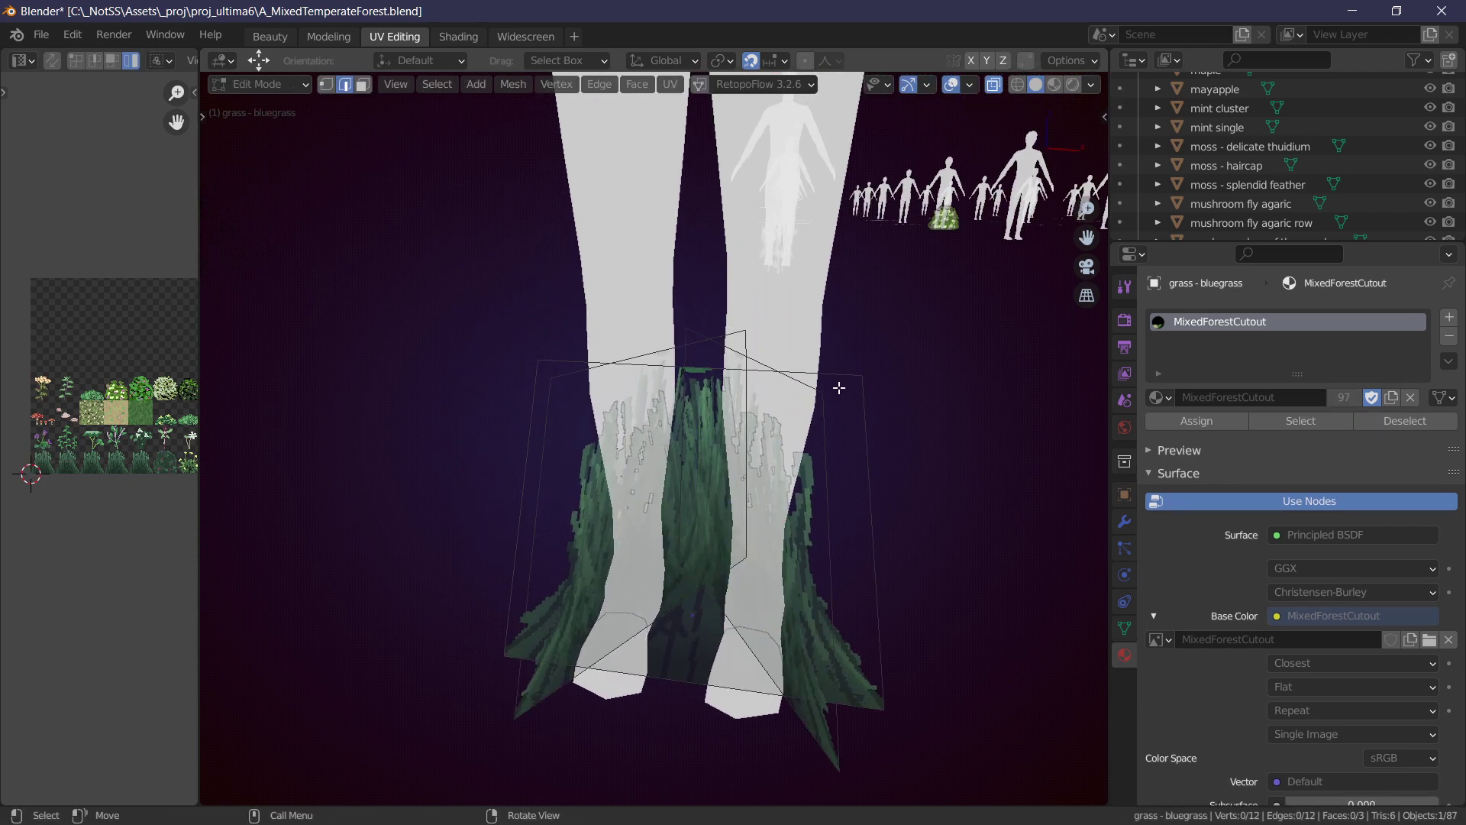
Triangulate one plane of the bluegrass mesh, undo the triangulation and leave Edit Mode.
key(l)
key(ctrl+t)
middle_drag(845, 386, 750, 410)
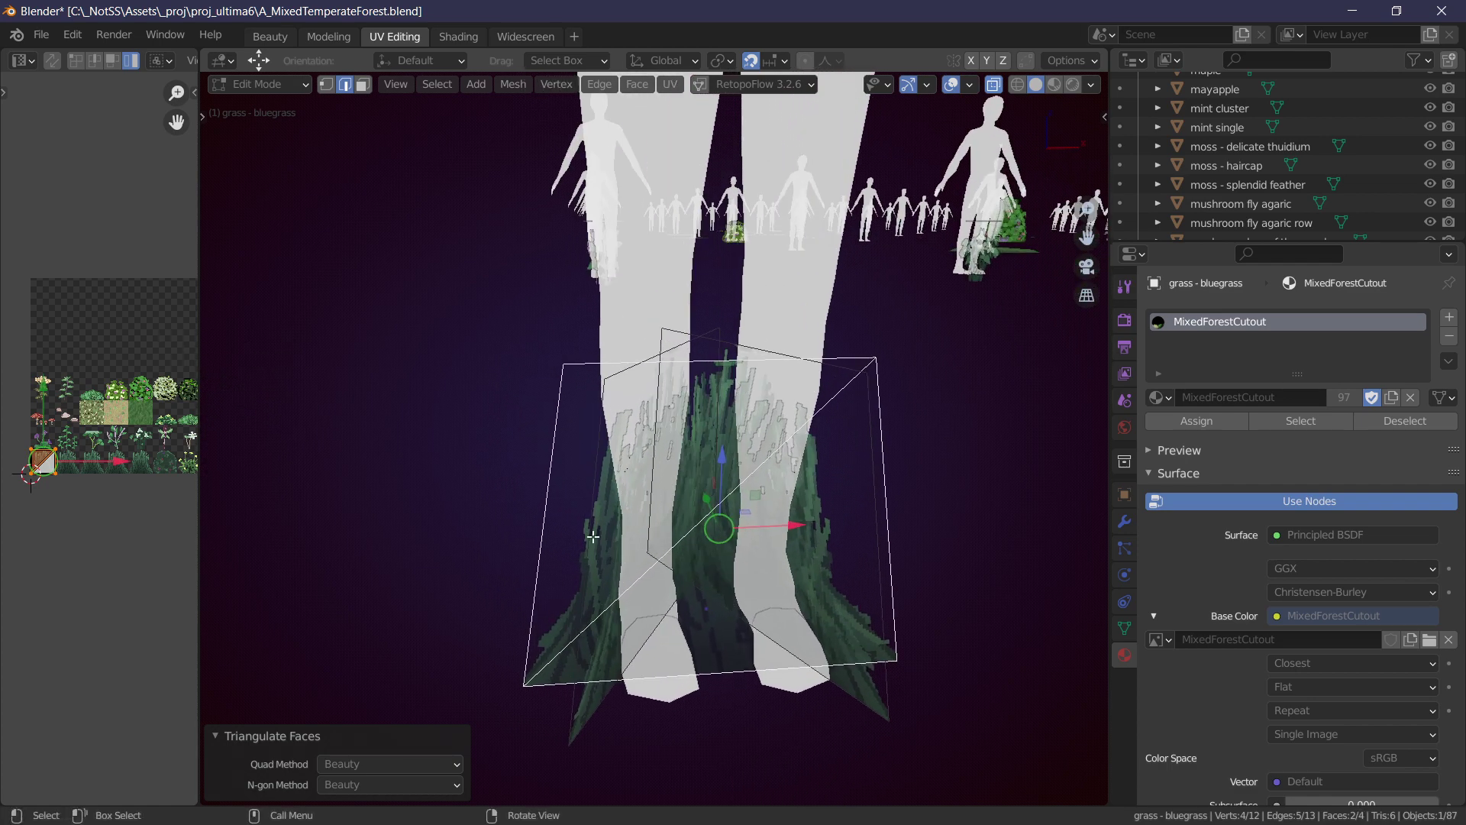
middle_drag(844, 459, 488, 321)
key(ctrl+z)
key(Tab)
Add a 2 m mesh plane as a new object and enter Edit Mode on it.
scroll(872, 384, down, 3)
click(460, 171)
click(413, 89)
mouse_move(439, 103)
click(621, 110)
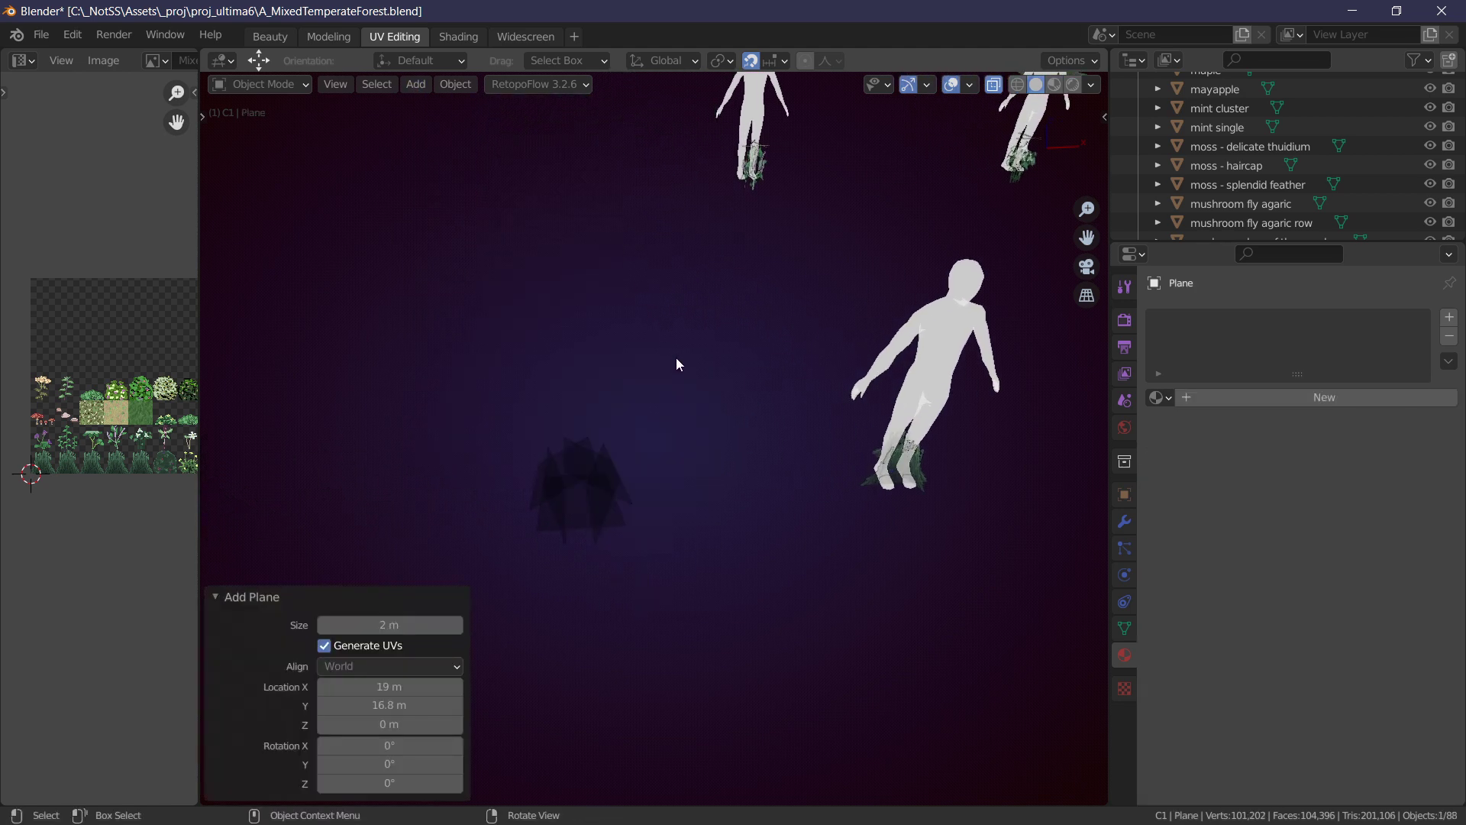
key(KP_Decimal)
middle_drag(675, 357, 763, 414)
key(Tab)
key(shift+d)
key(Escape)
key(ctrl+z)
Add a cylinder with 3 vertices, 1 m radius and 2 m depth inside the plane object.
scroll(763, 391, up, 2)
click(477, 85)
click(481, 87)
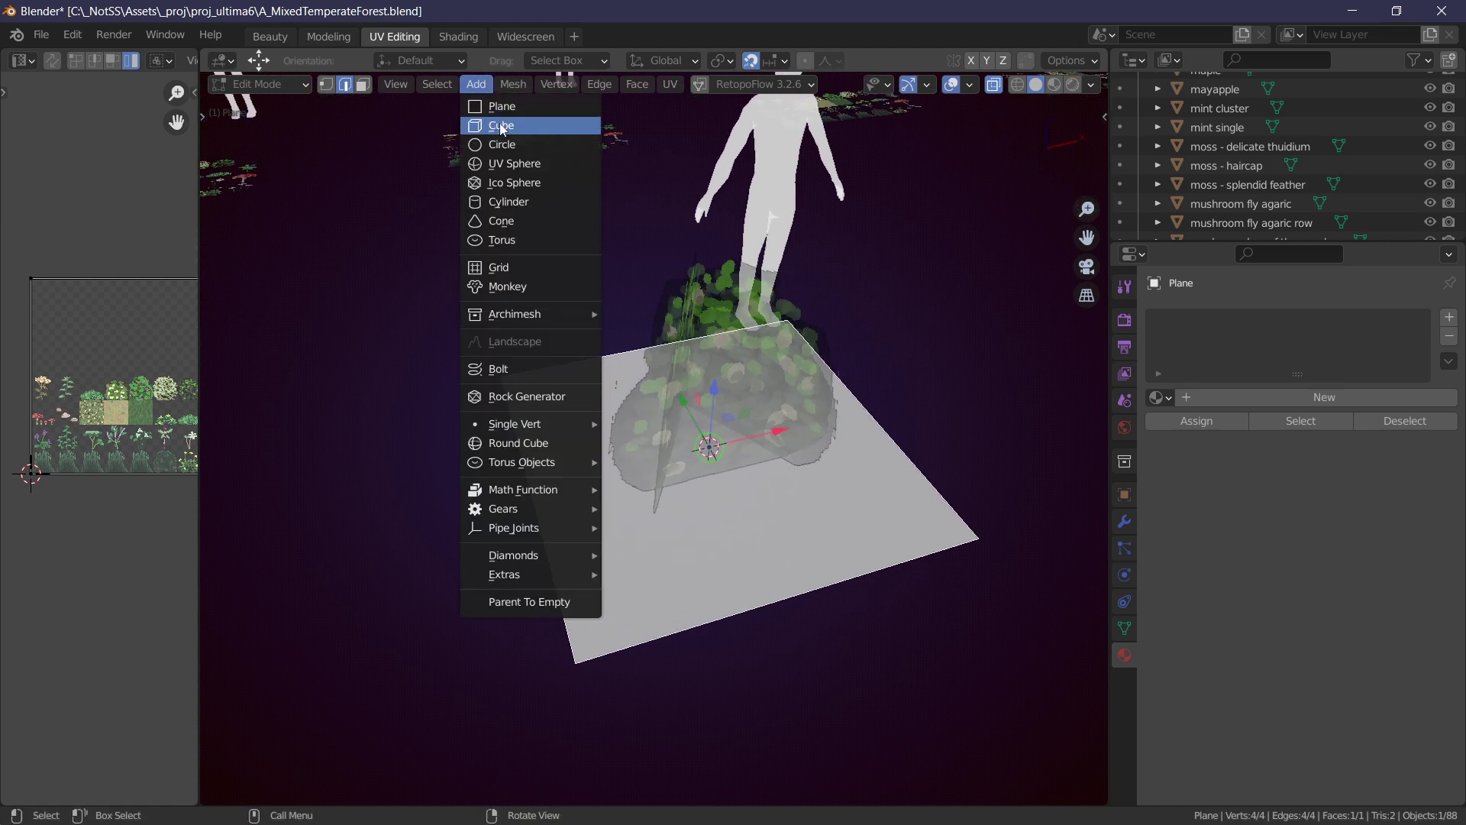
click(509, 202)
click(385, 563)
text(3)
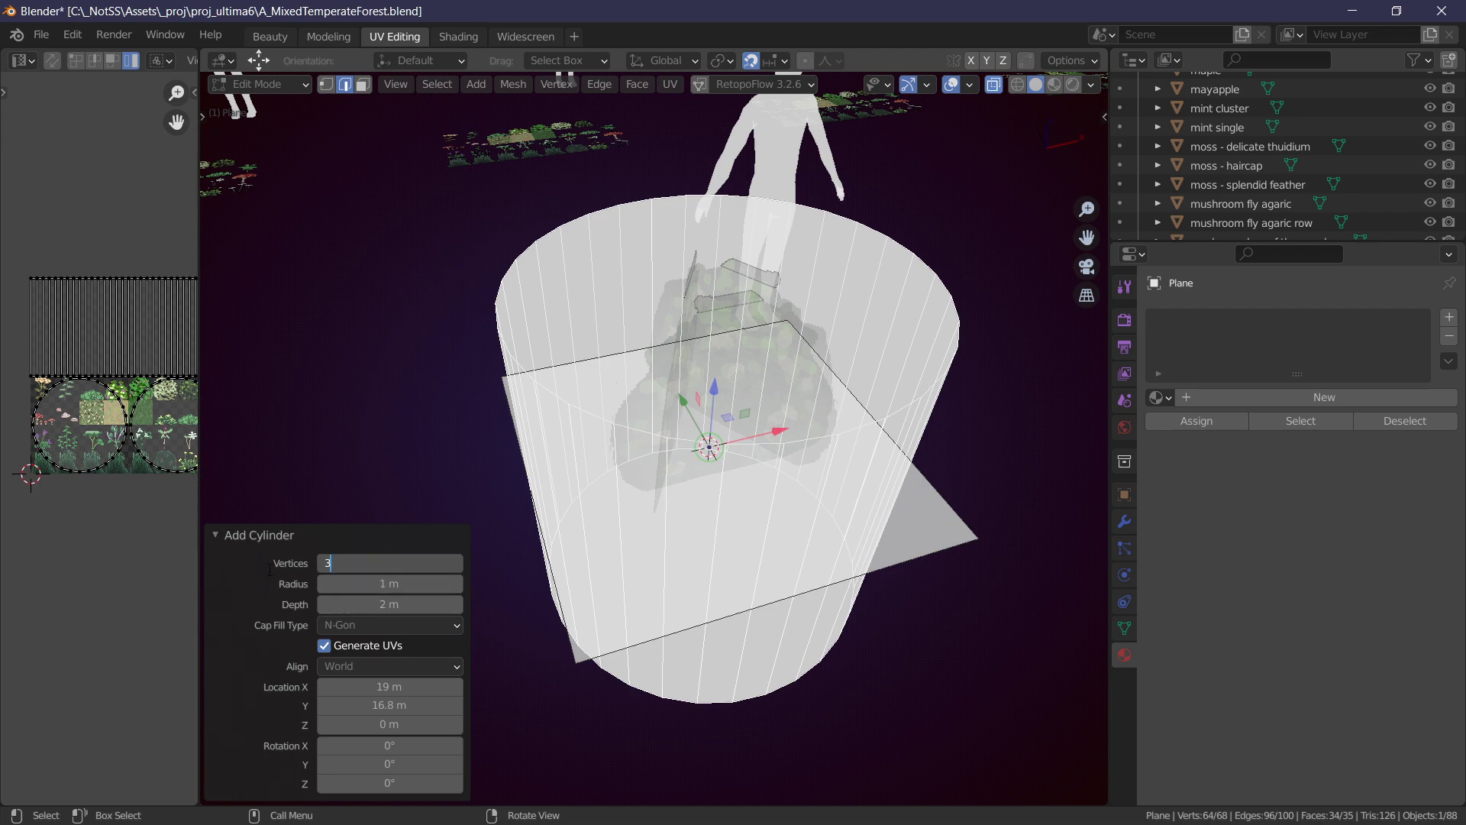
key(Return)
middle_drag(798, 535, 756, 447)
Set snapping to Face and try to raise the prism's bottom vertices to the plane.
drag(567, 563, 801, 669)
middle_drag(801, 668, 686, 497)
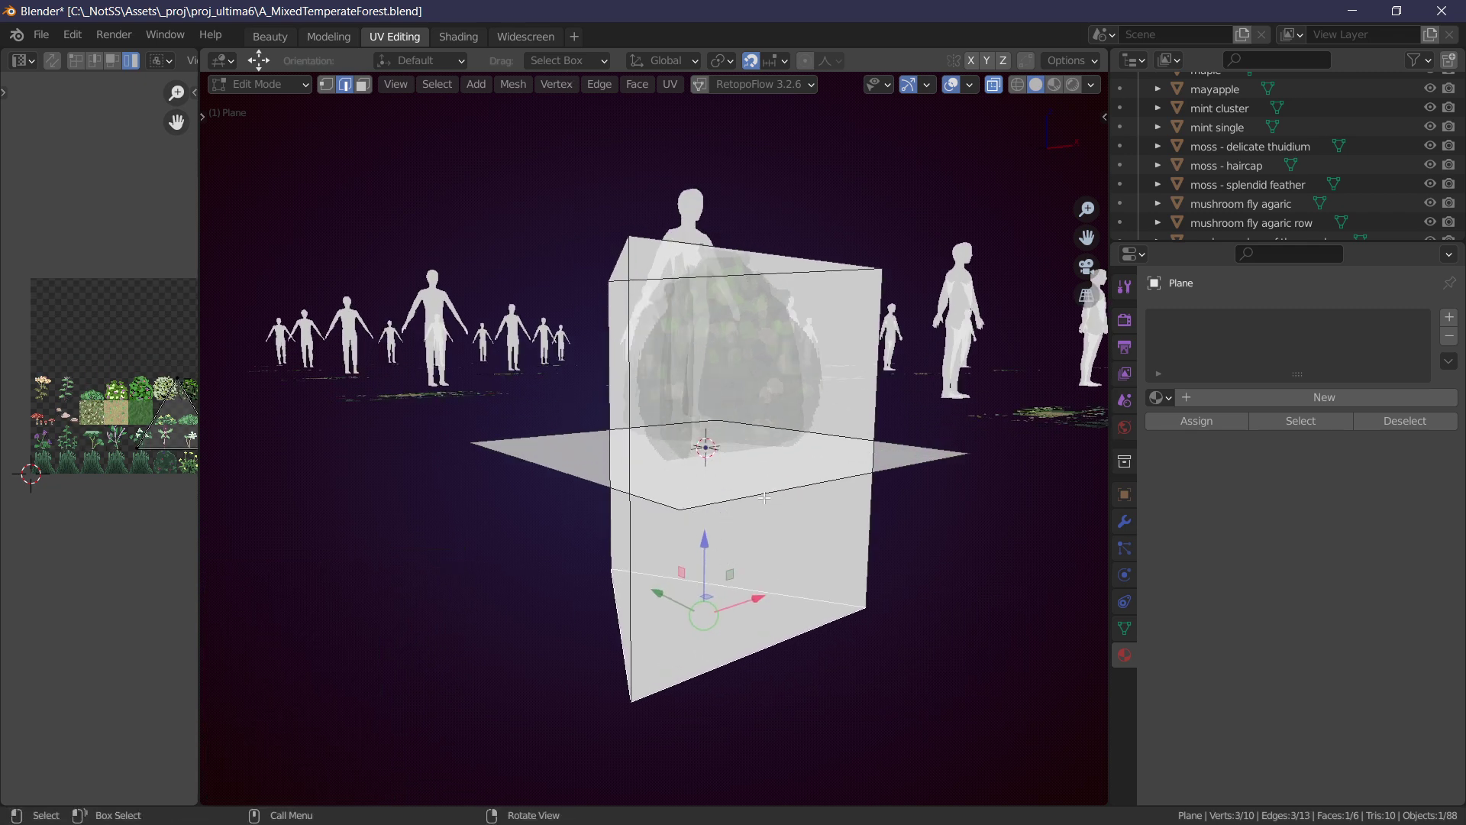
click(769, 61)
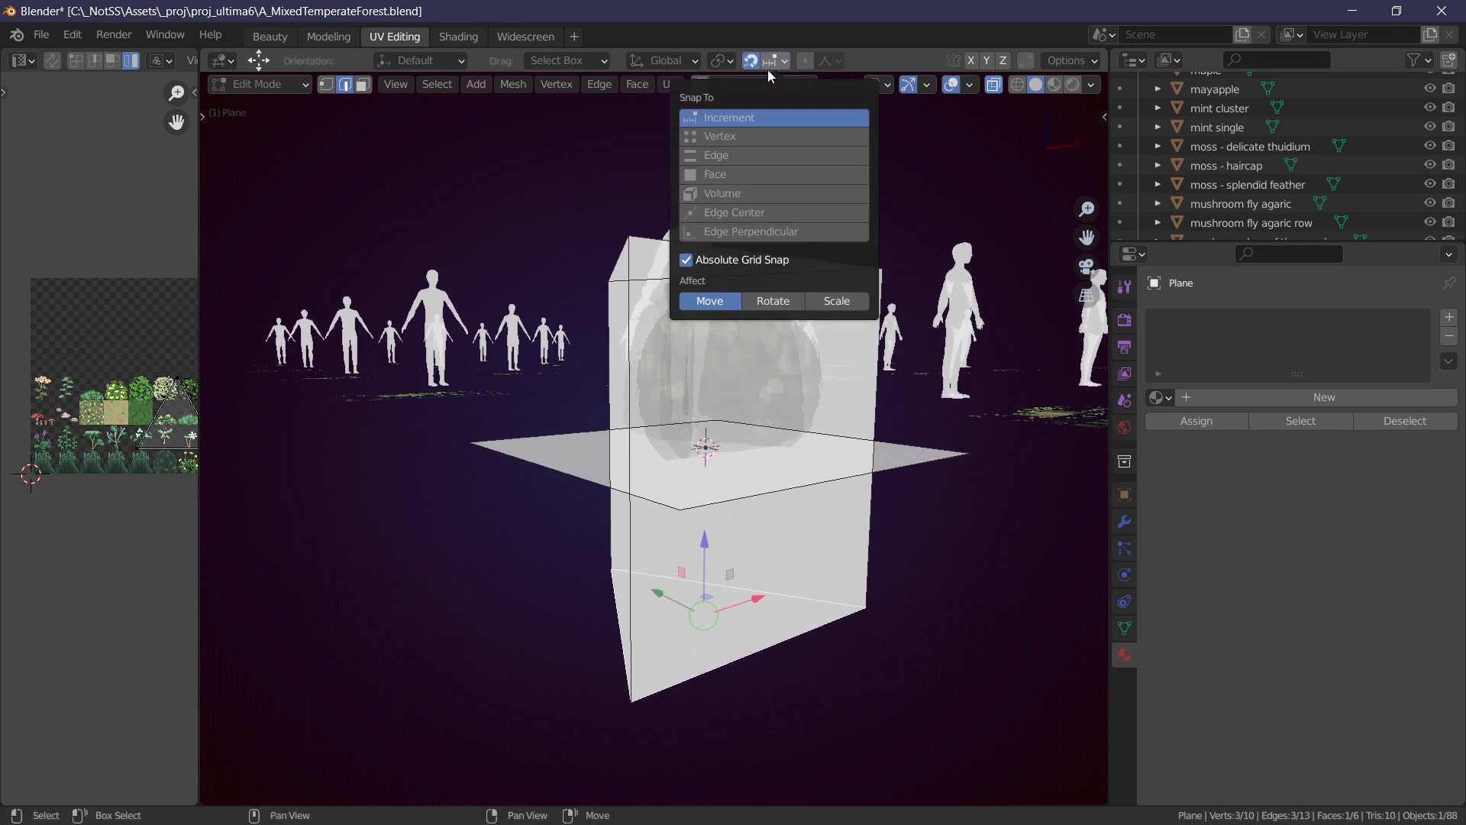
click(722, 174)
middle_drag(616, 216, 653, 415)
drag(691, 526, 687, 481)
middle_drag(687, 481, 778, 403)
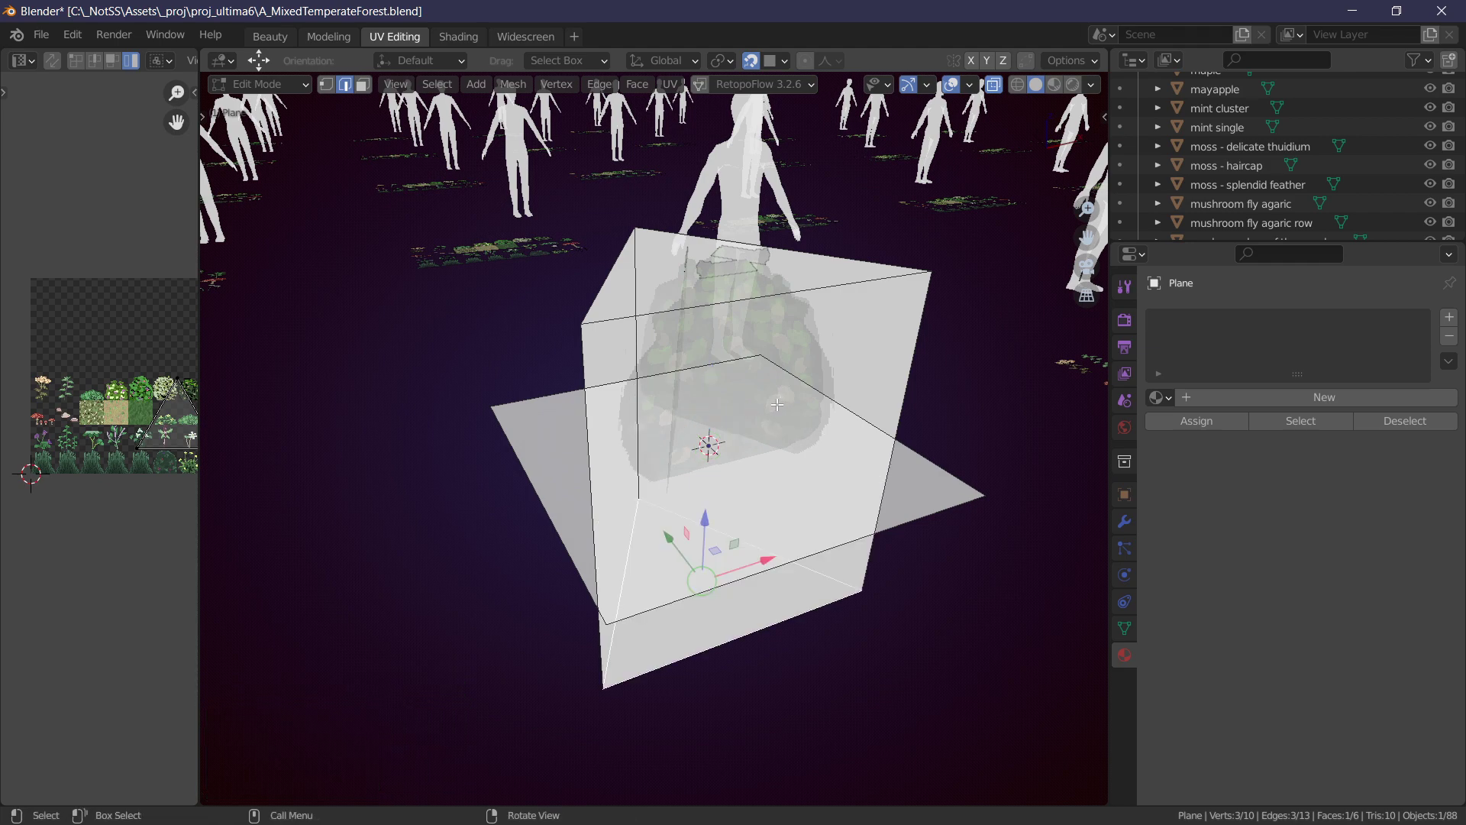
Box-select the prism's bottom vertices and raise them with an exact median Z so the prism is 1 m tall.
key(KP_1)
key(b)
key(alt+a)
drag(493, 561, 909, 695)
middle_drag(835, 533, 773, 472)
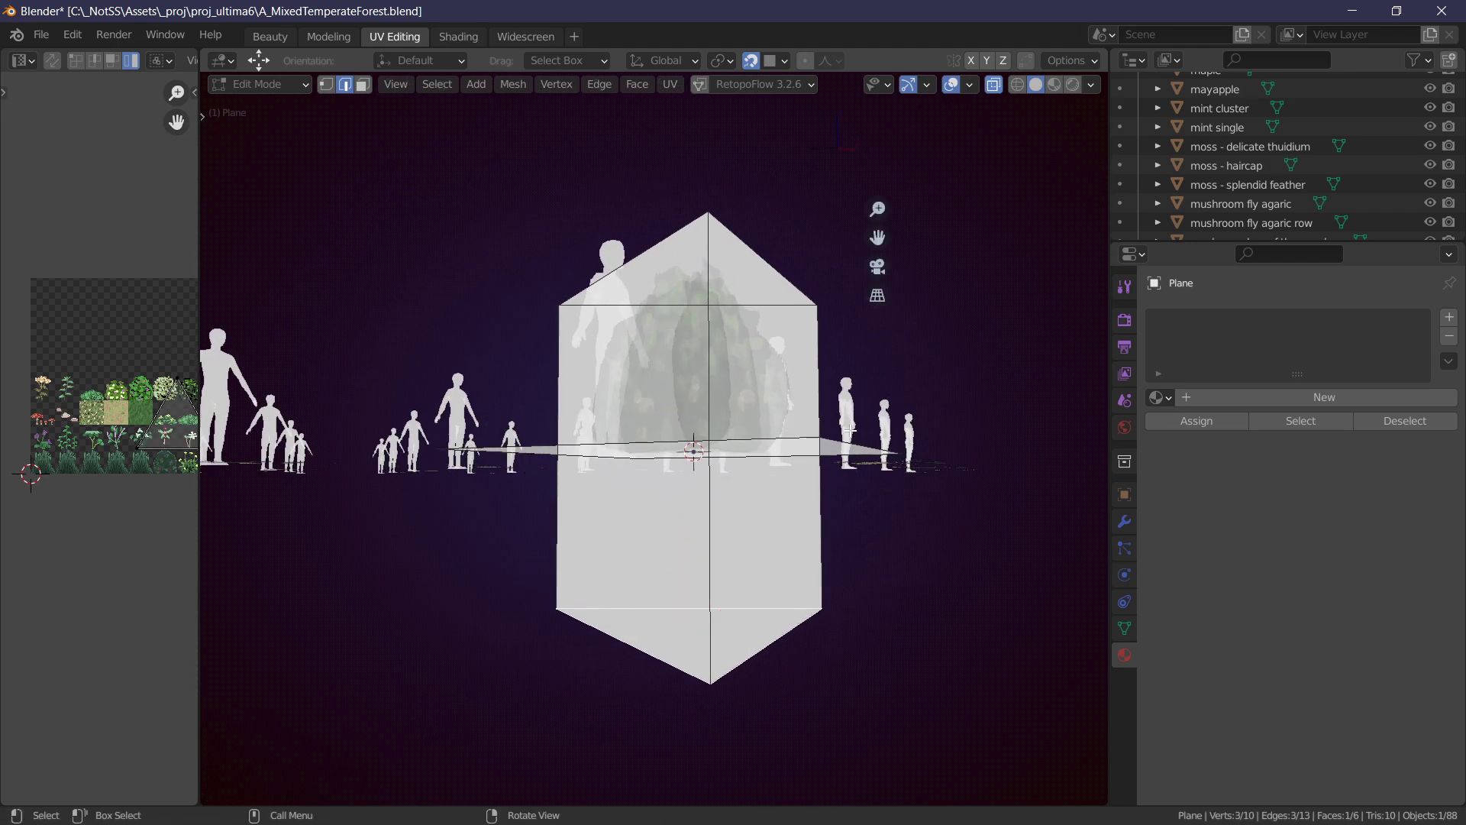
key(n)
click(1102, 155)
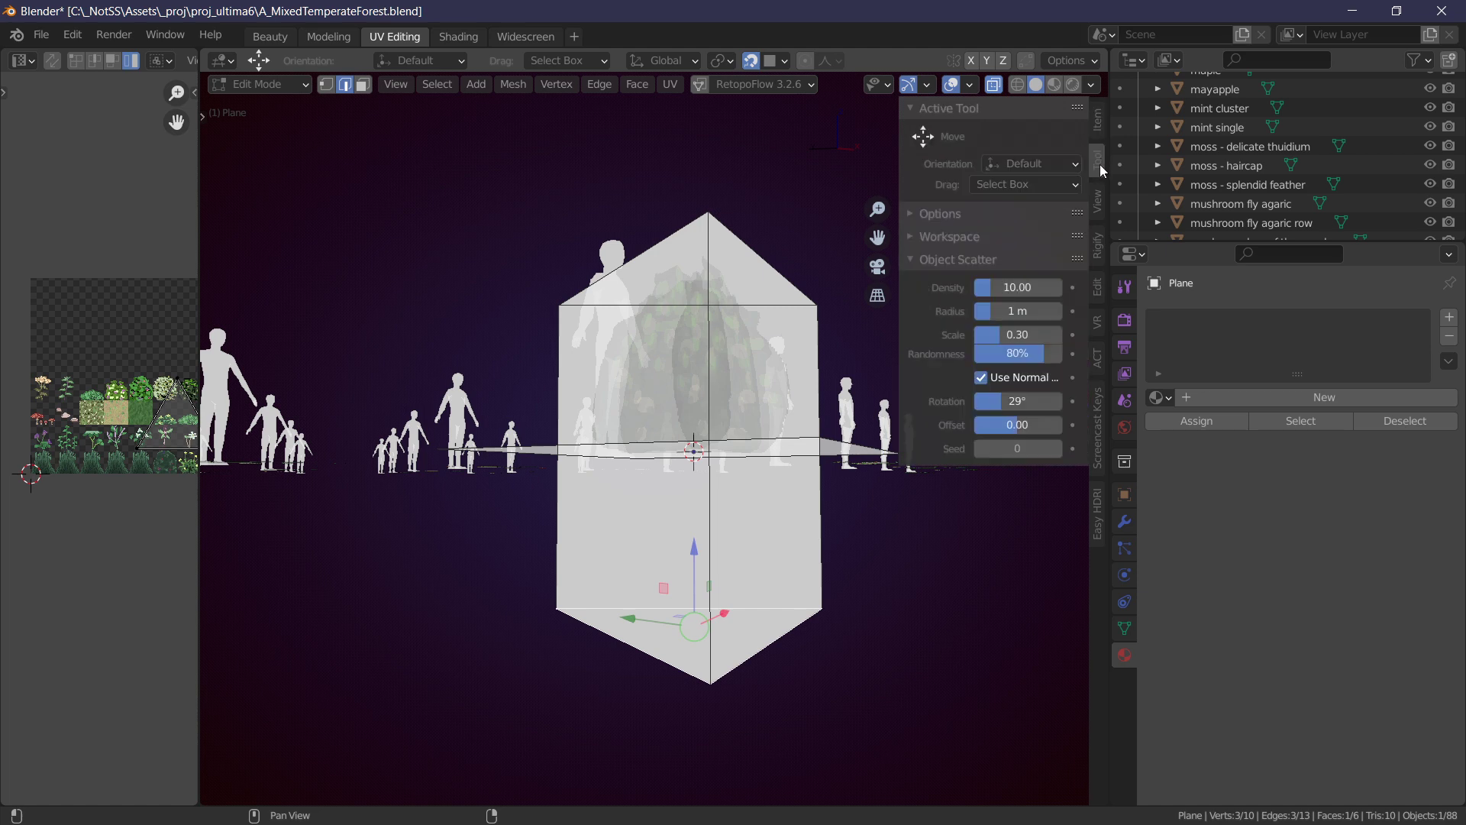
click(1097, 122)
click(1016, 192)
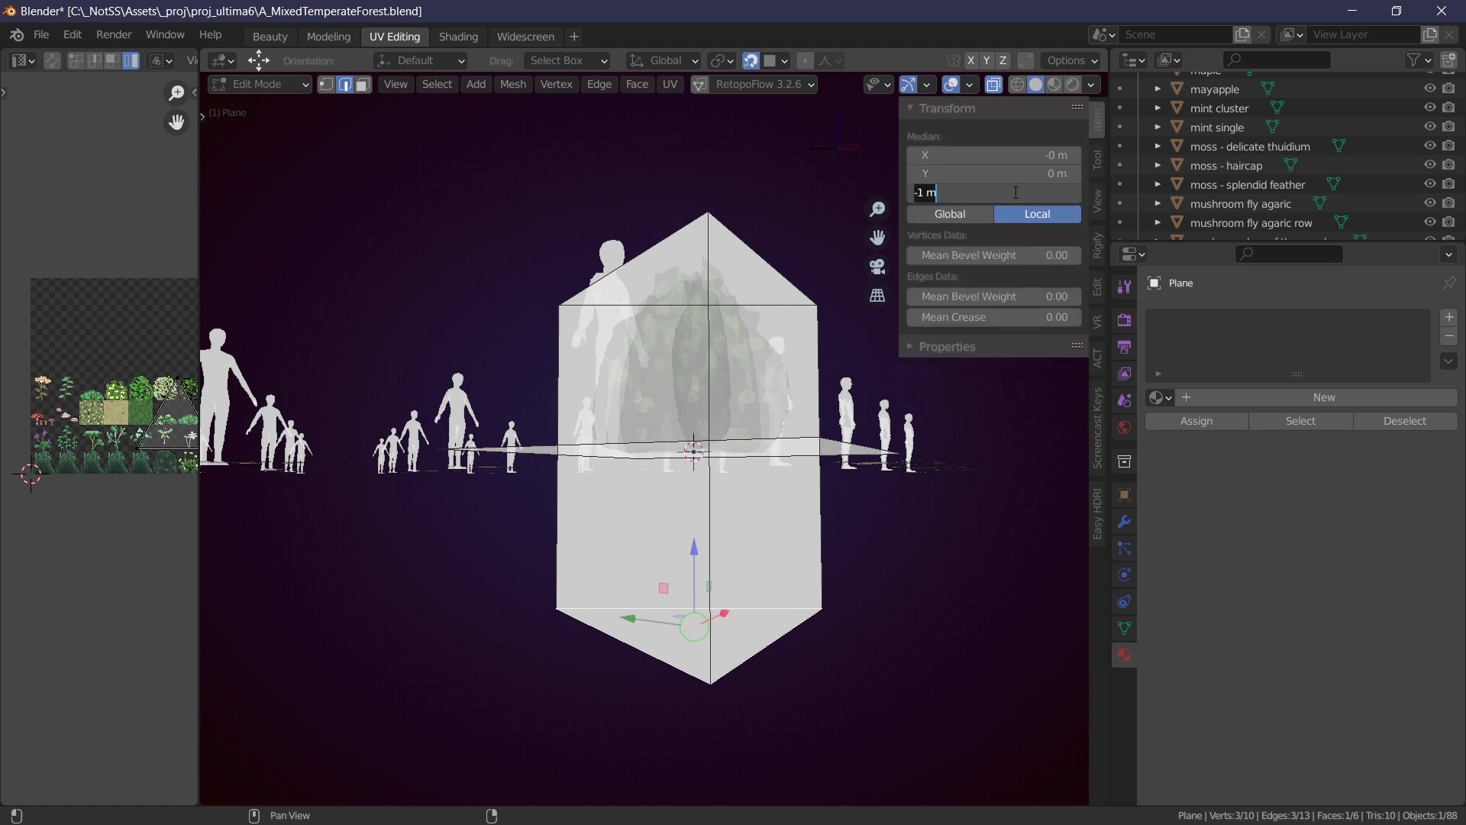
key(Return)
Delete the flat plane and the prism's end caps, keeping only the three side faces.
key(x)
mouse_move(756, 351)
middle_down()
mouse_move(799, 378)
mouse_move(734, 358)
middle_up()
click(799, 379)
key(a)
middle_drag(642, 349, 735, 464)
right_drag(735, 463, 802, 366)
Return to Object Mode and move the open prism about -2.41 m along Y, clear of the existing bush.
key(Tab)
key(g)
key(y)
click(798, 400)
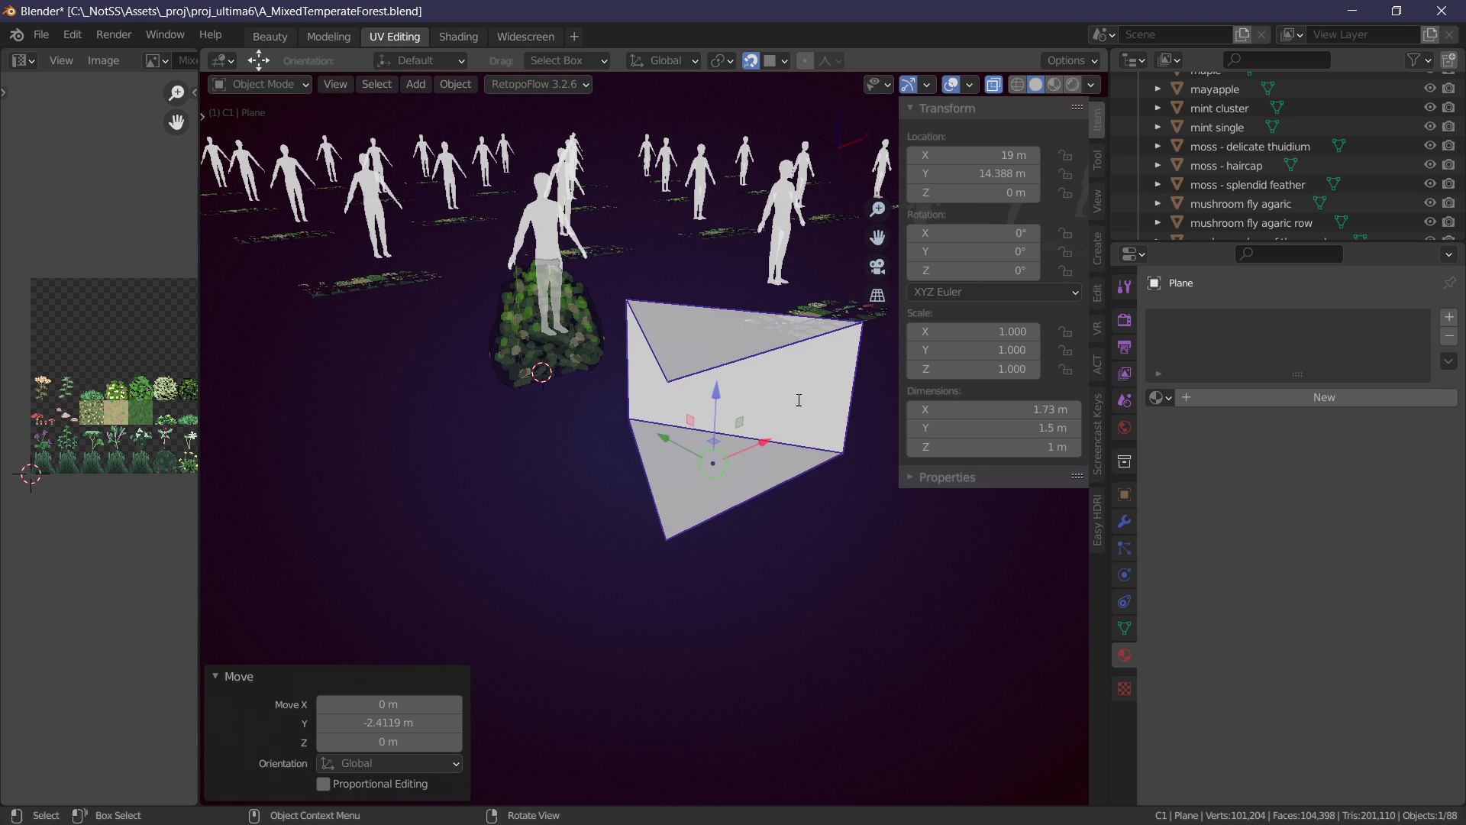
Rename the prism object "new bush".
key(F2)
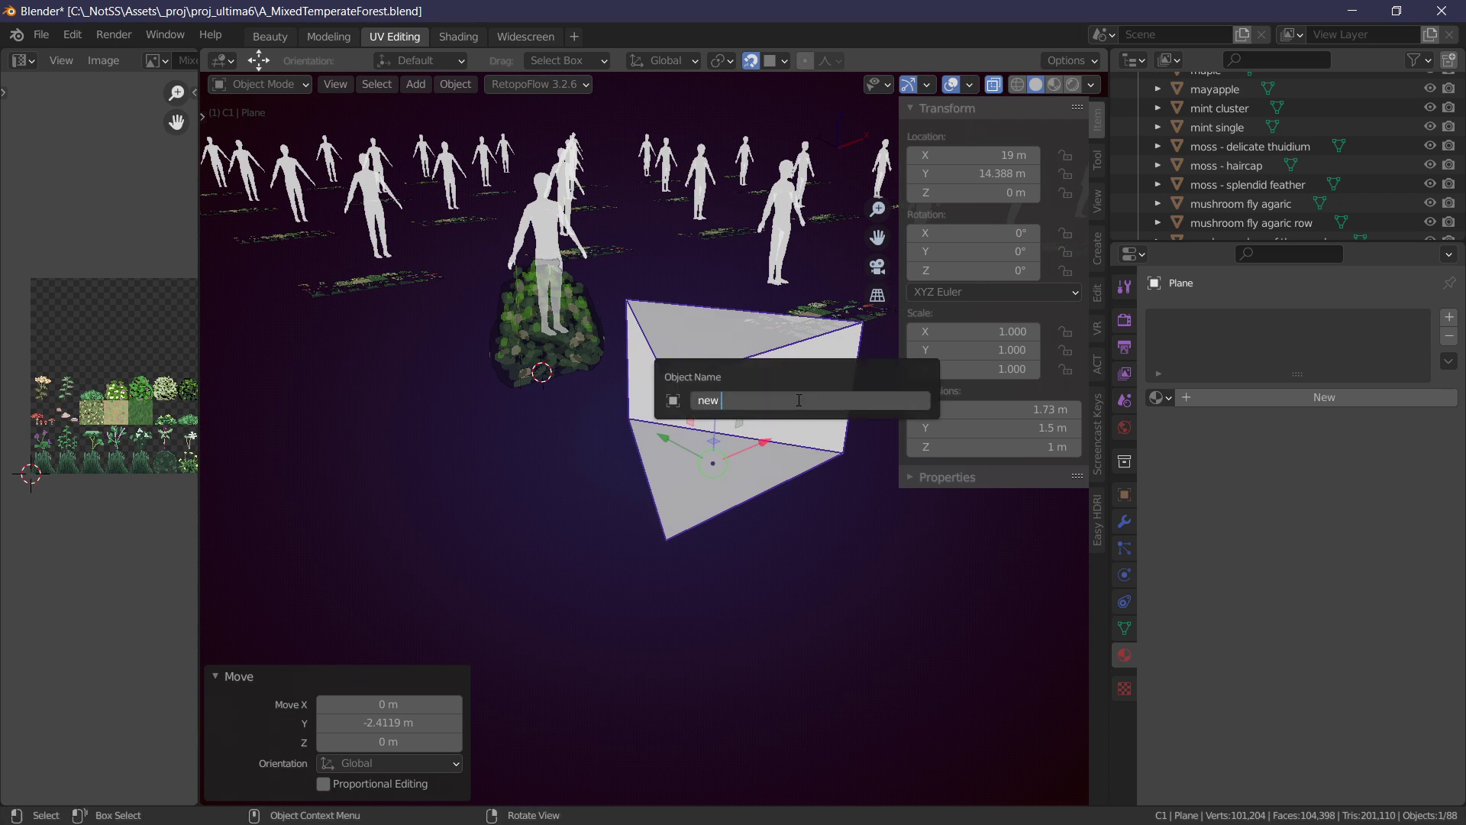
text(new bush)
key(Return)
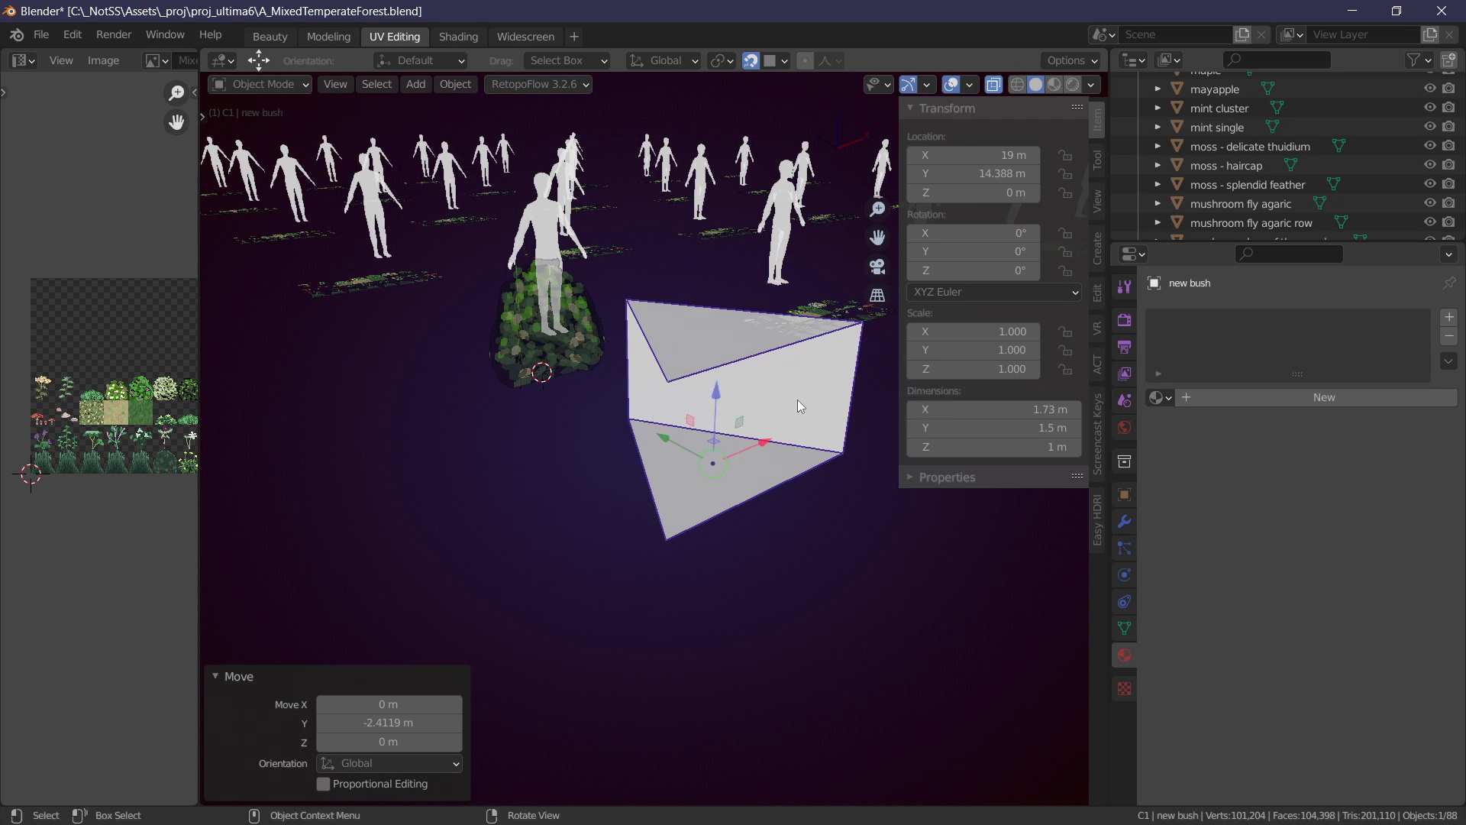
mouse_move(795, 401)
middle_down()
mouse_move(778, 411)
mouse_move(787, 399)
middle_up()
Enter Edit Mode on the new bush and enable the Screencast Keys display.
key(Tab)
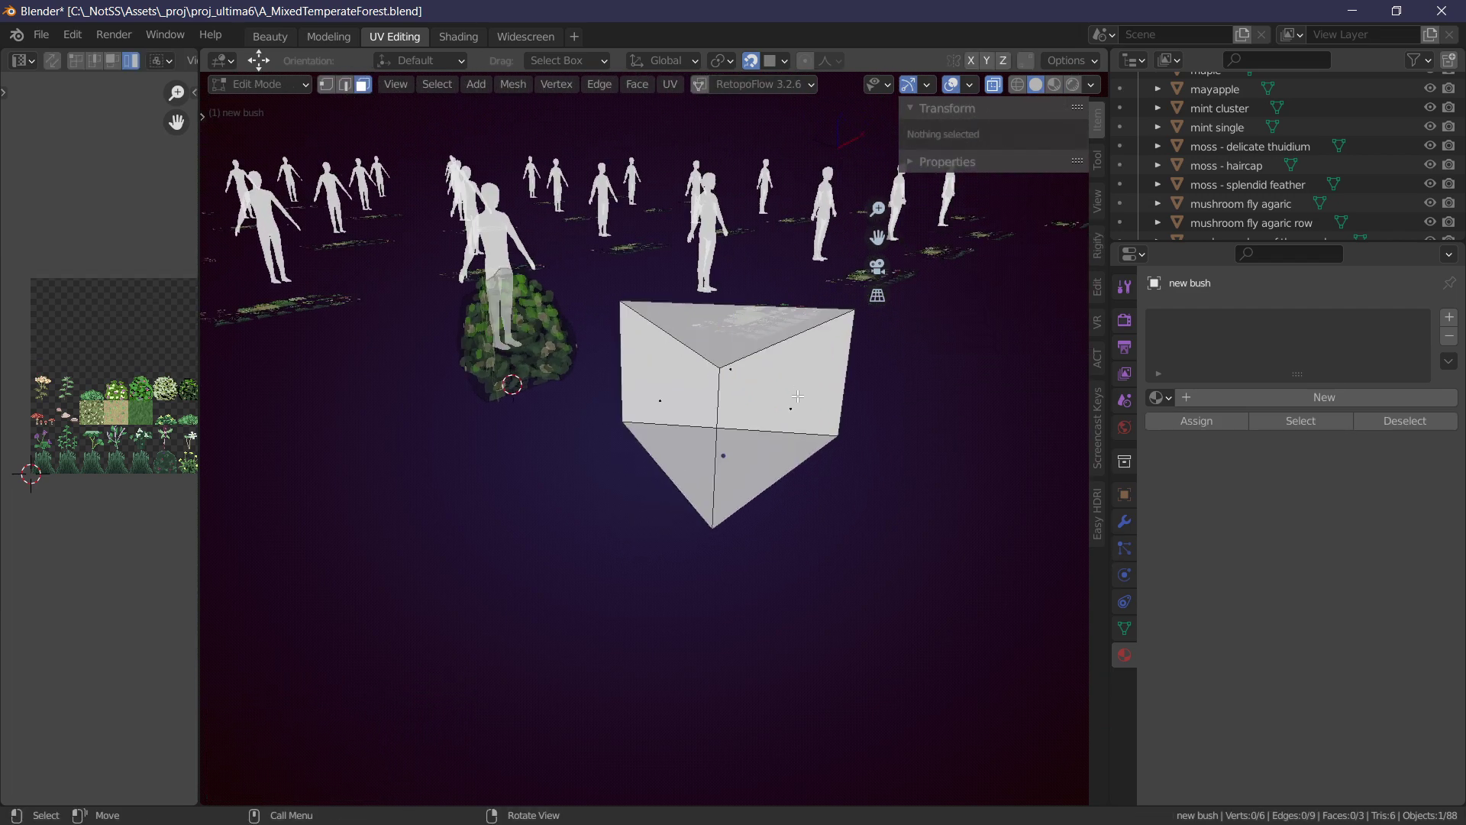
click(1103, 359)
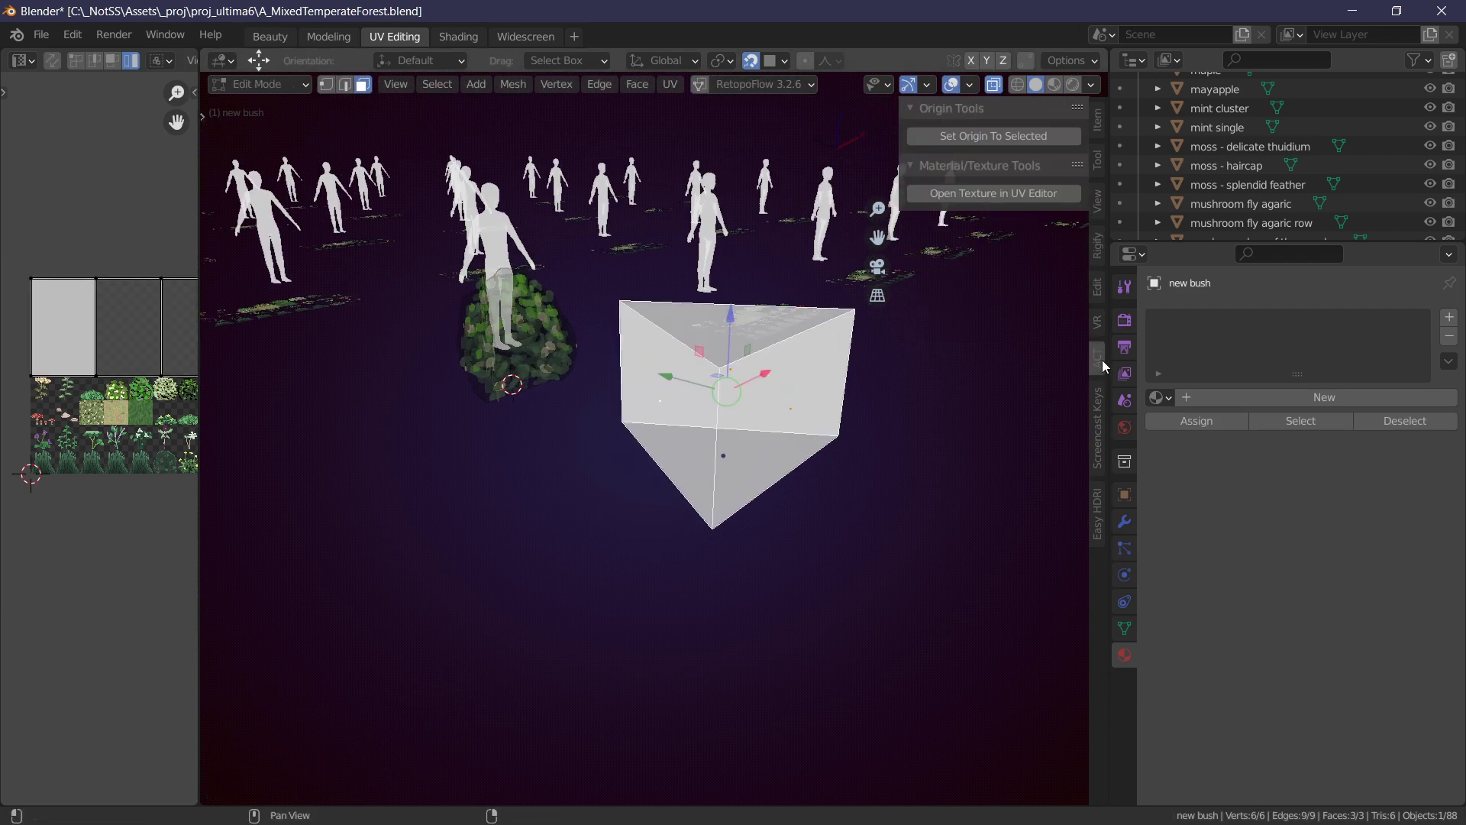
click(1102, 451)
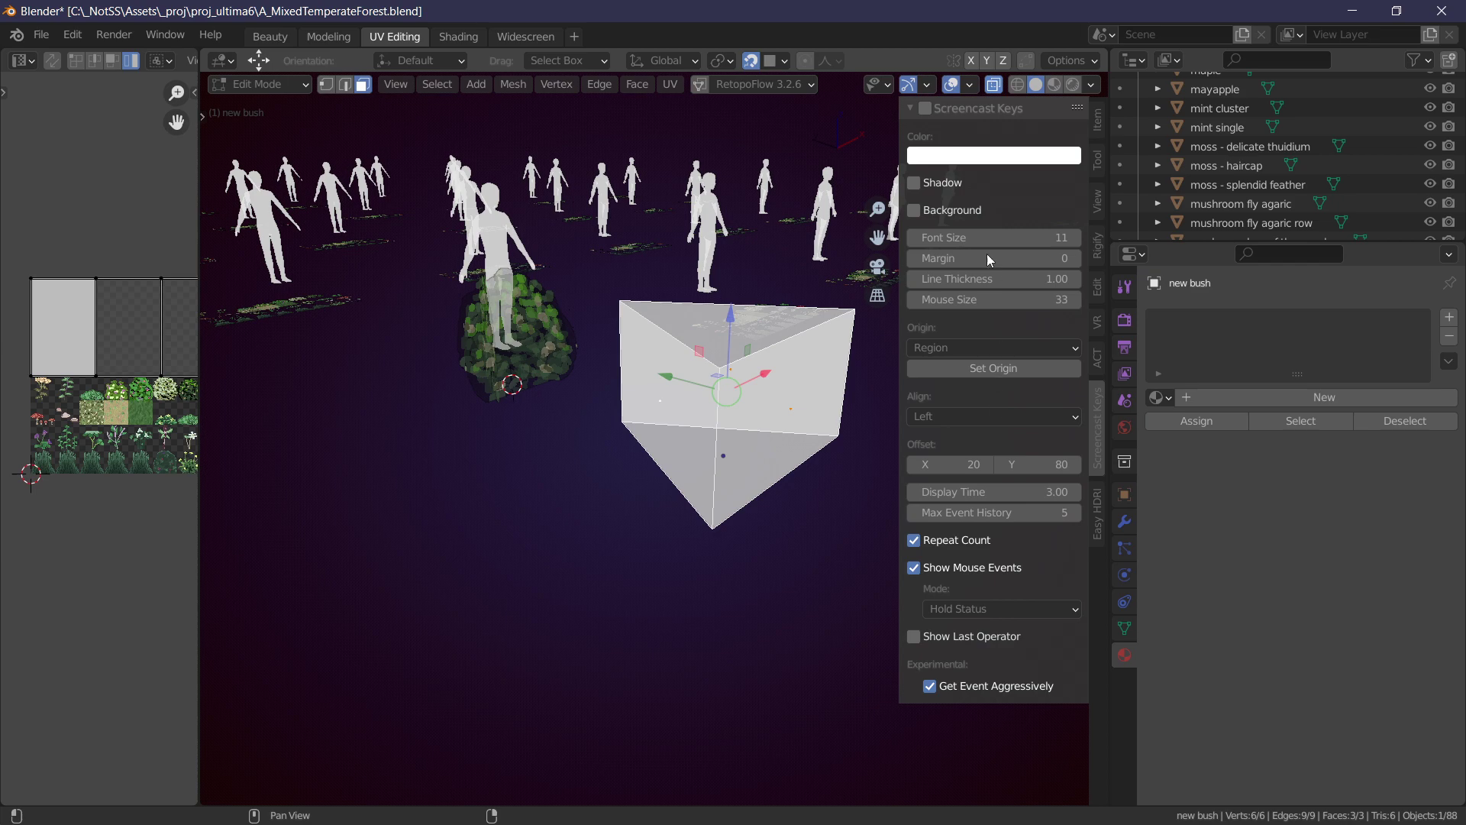
click(941, 108)
middle_drag(871, 359, 831, 384)
Select all of the bush's faces and split them apart with Faces by Edges.
key(a)
key(a)
middle_drag(740, 211, 763, 262)
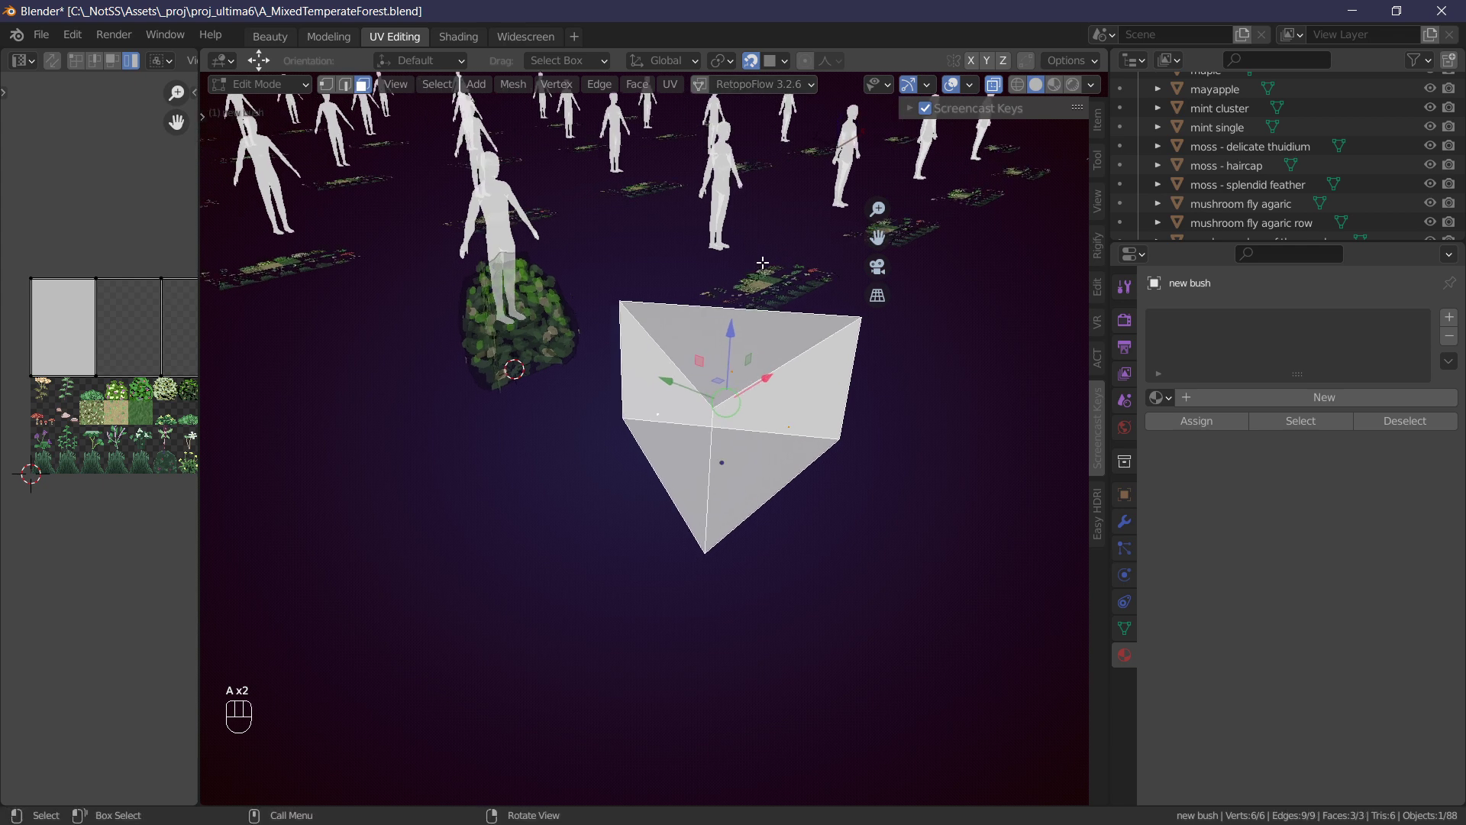
key(space)
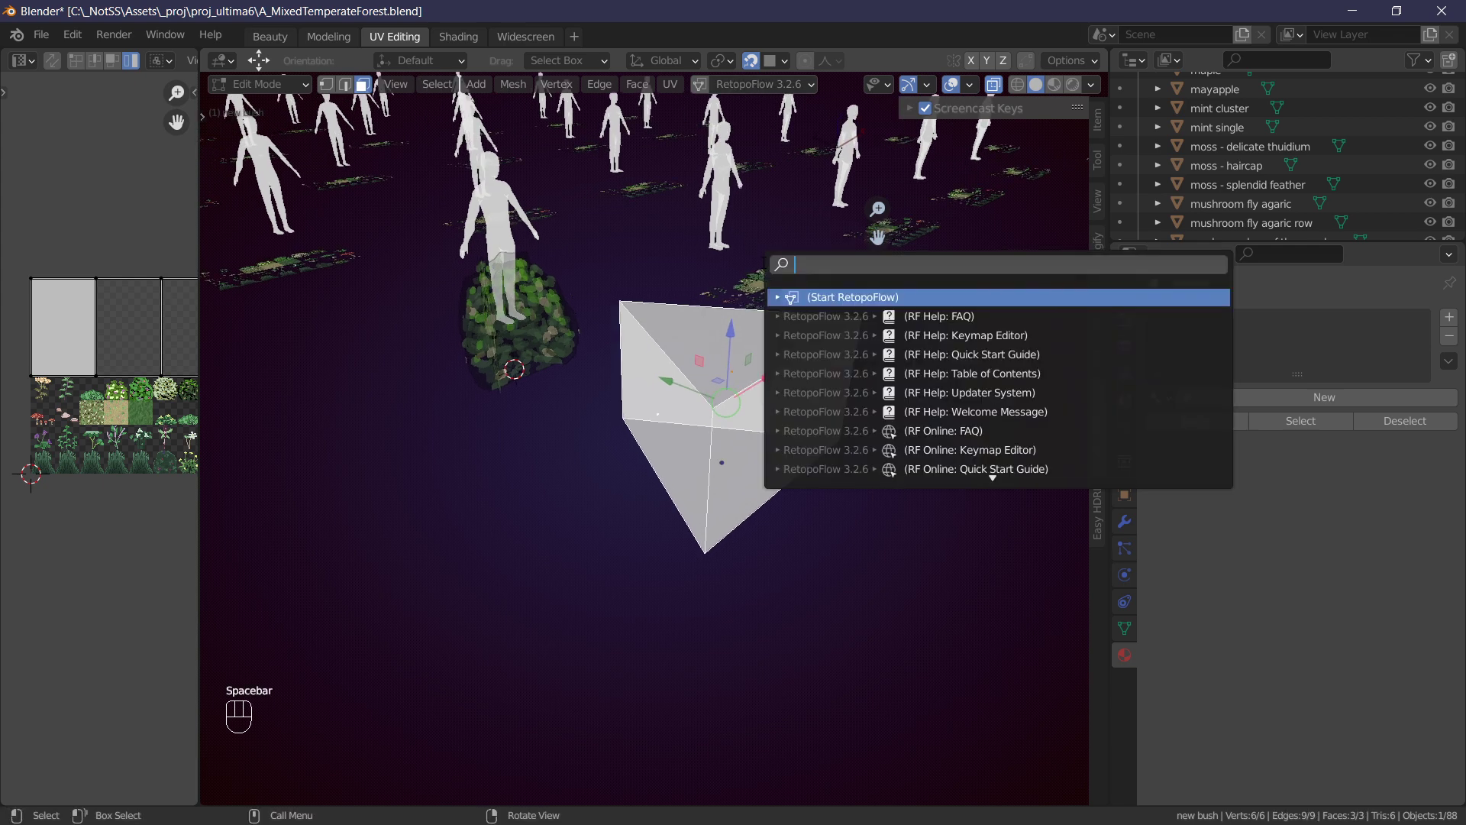
text(split edge)
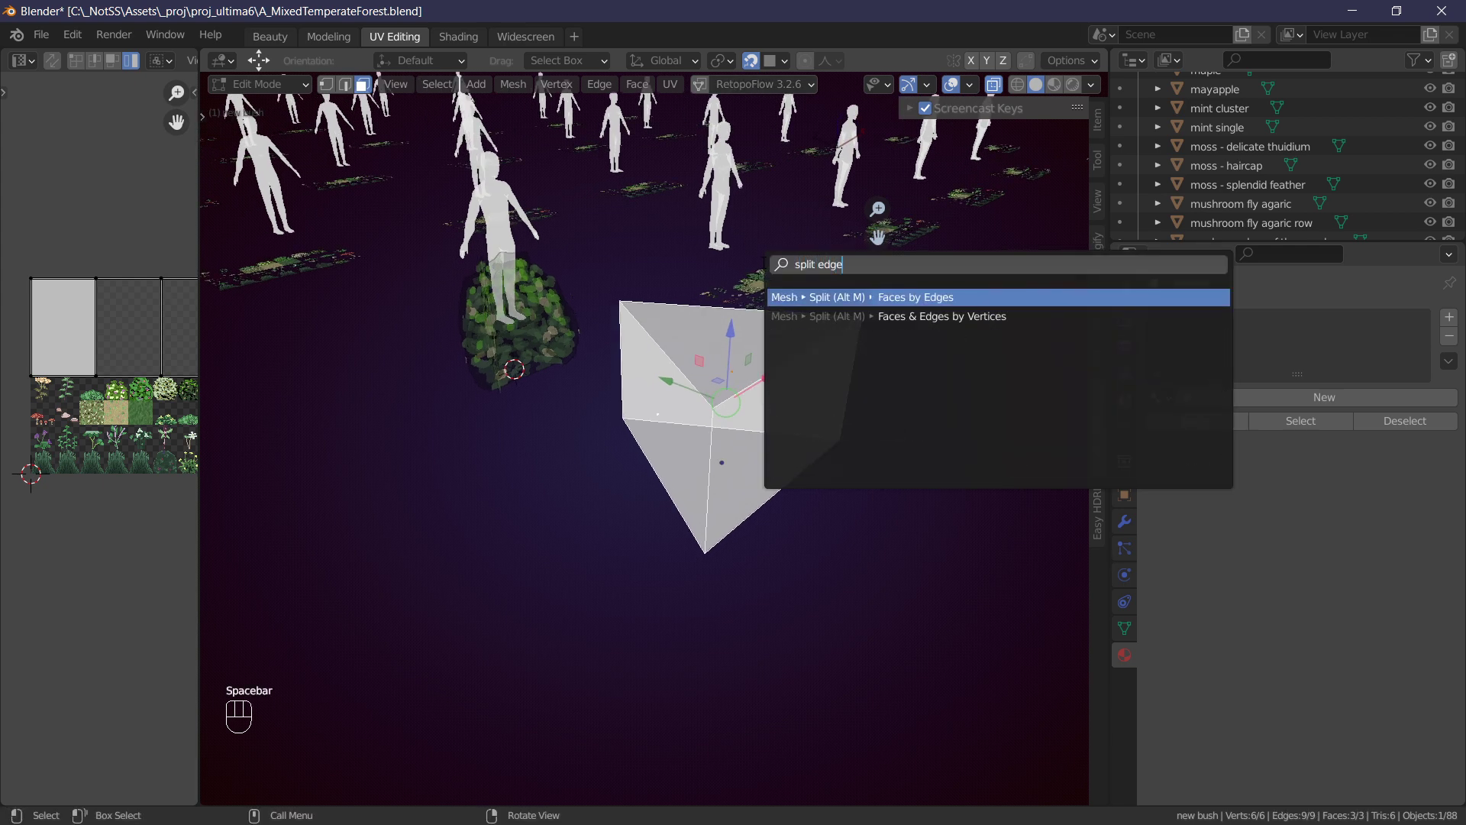
key(Return)
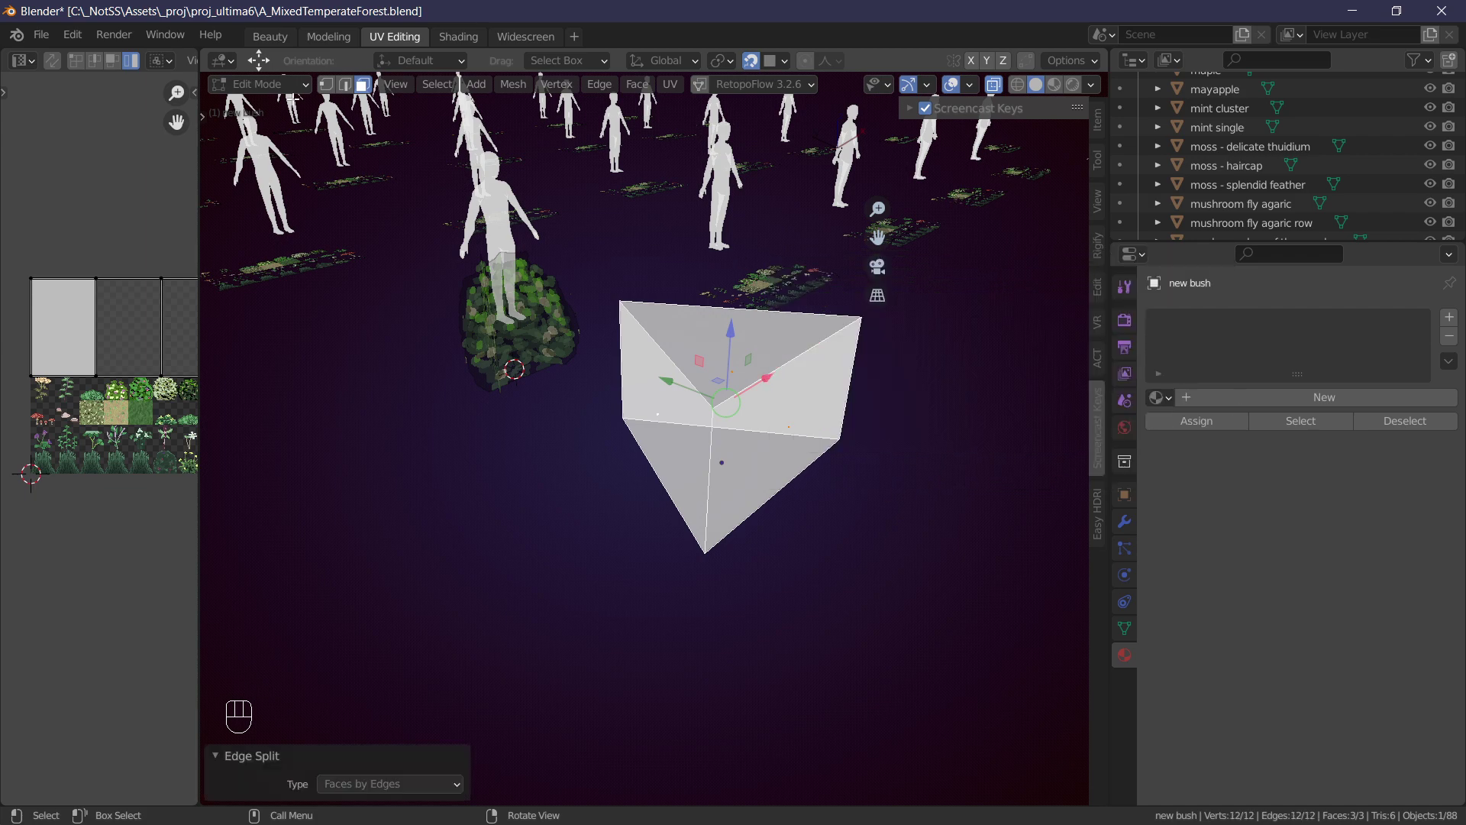
Test the split by trying to move one side face, cancel the move and reselect all faces.
click(741, 418)
key(g)
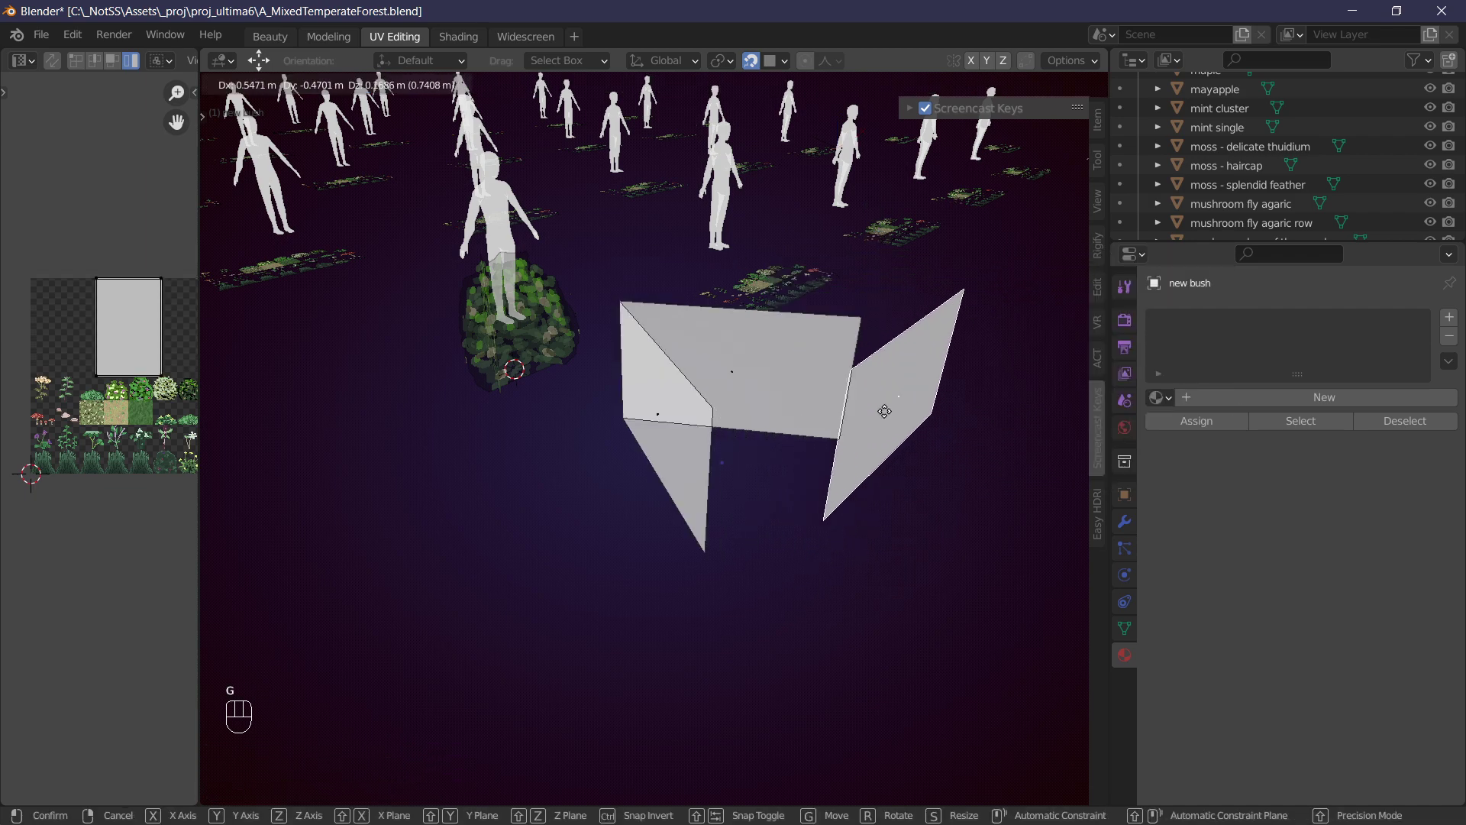
right_click(932, 399)
middle_drag(932, 400, 729, 302)
key(a)
key(a)
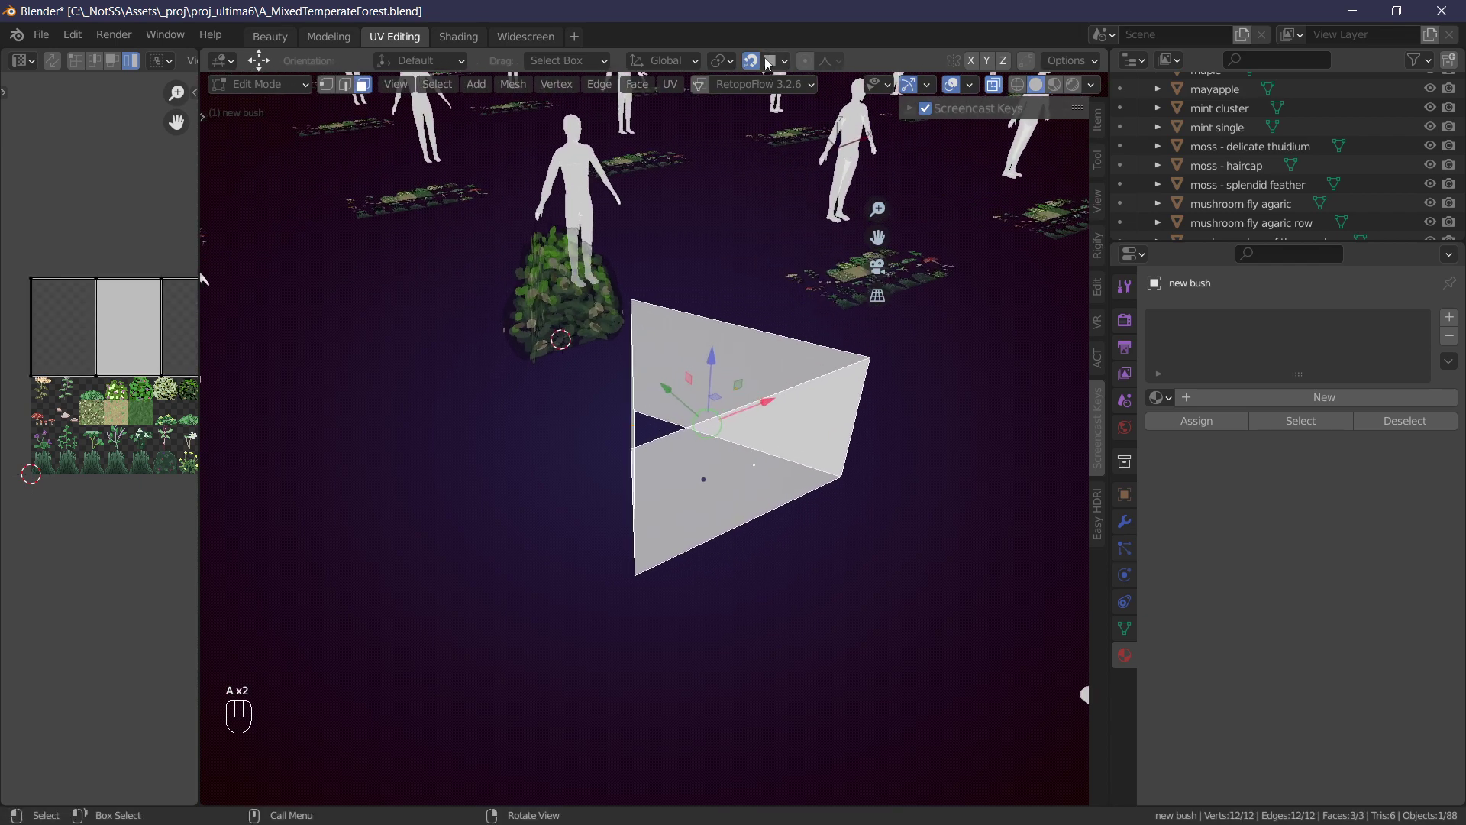
click(721, 61)
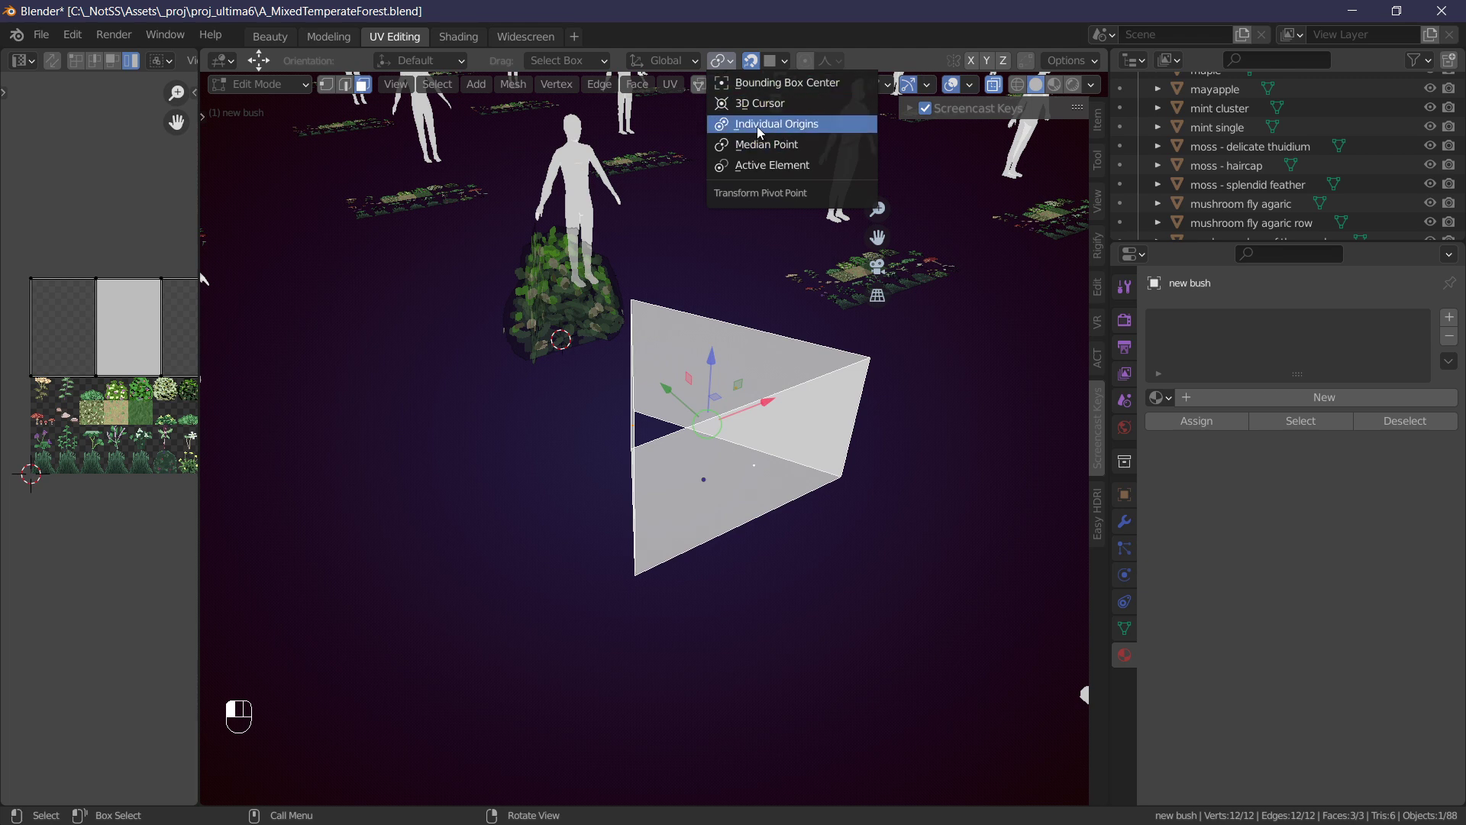
middle_drag(638, 252, 734, 290)
key(s)
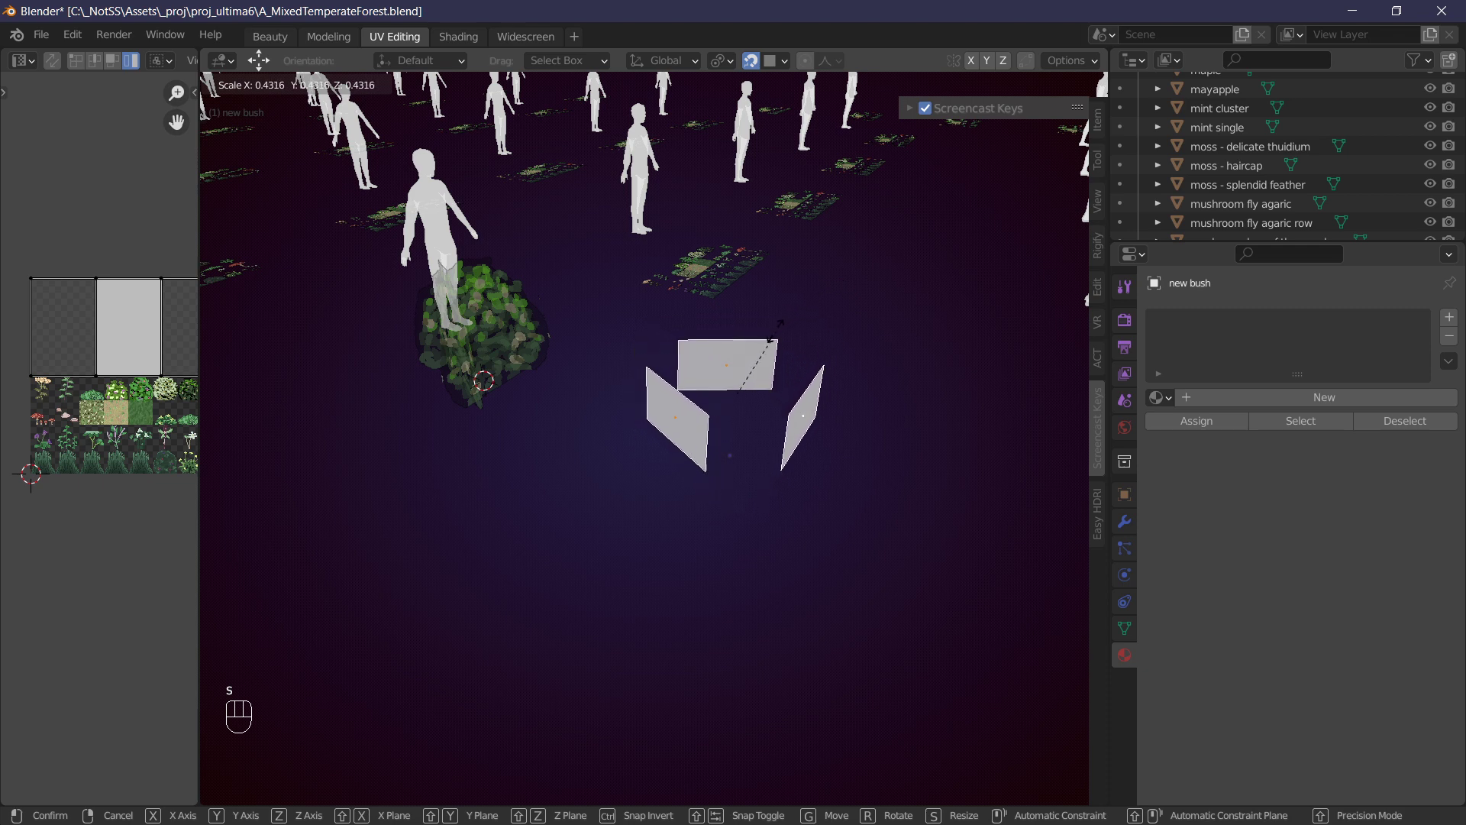
right_click(787, 302)
Set the transform pivot to Median Point and scale all three faces down together to about 0.253.
click(724, 63)
click(749, 143)
right_drag(764, 374, 699, 414)
middle_drag(763, 412, 757, 406)
key(s)
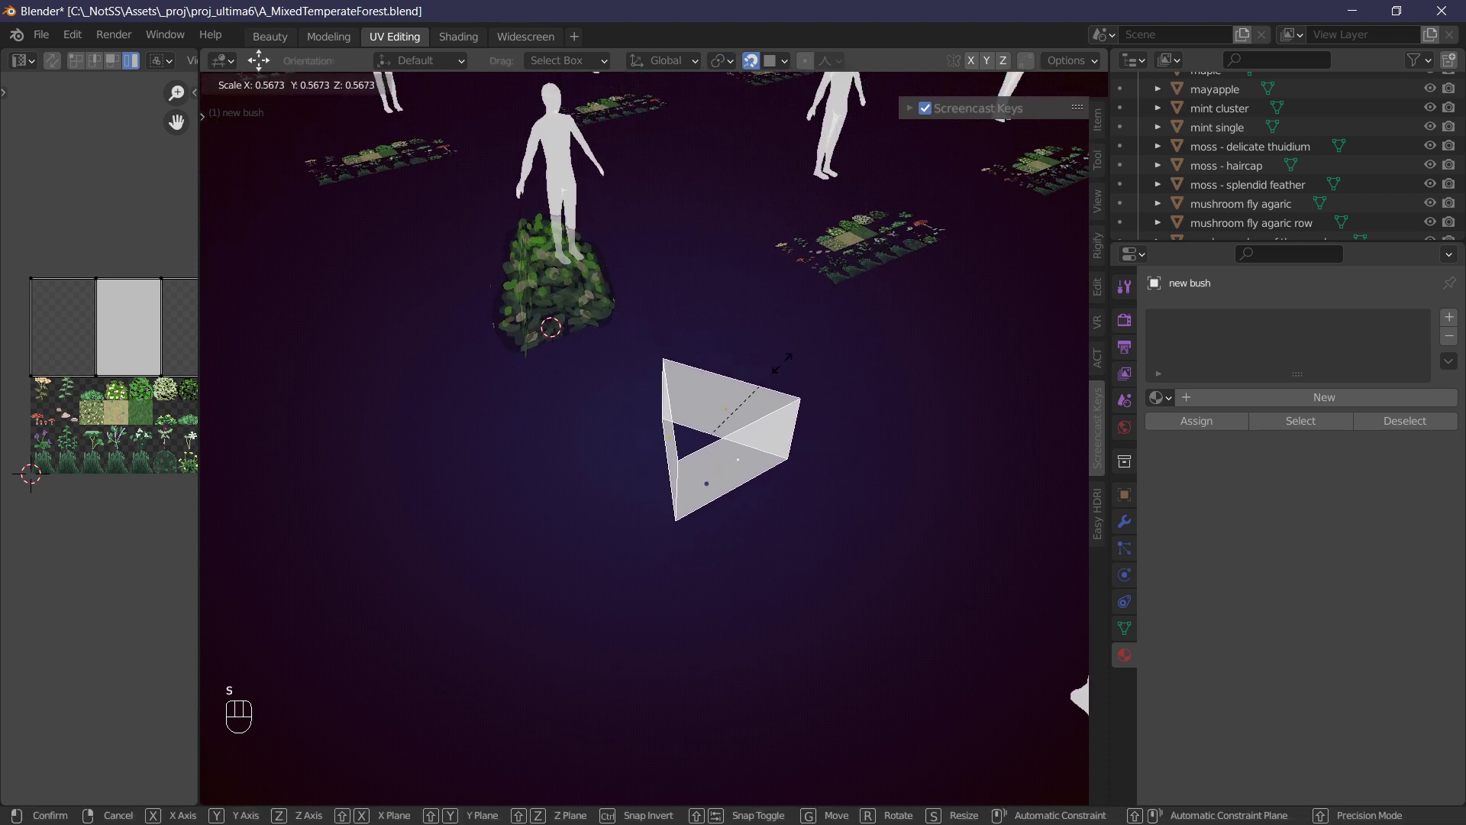
click(749, 405)
middle_drag(749, 405, 745, 370)
Set the transform pivot to Individual Origins and scale the three faces up by about 1.744 so they intersect.
click(751, 62)
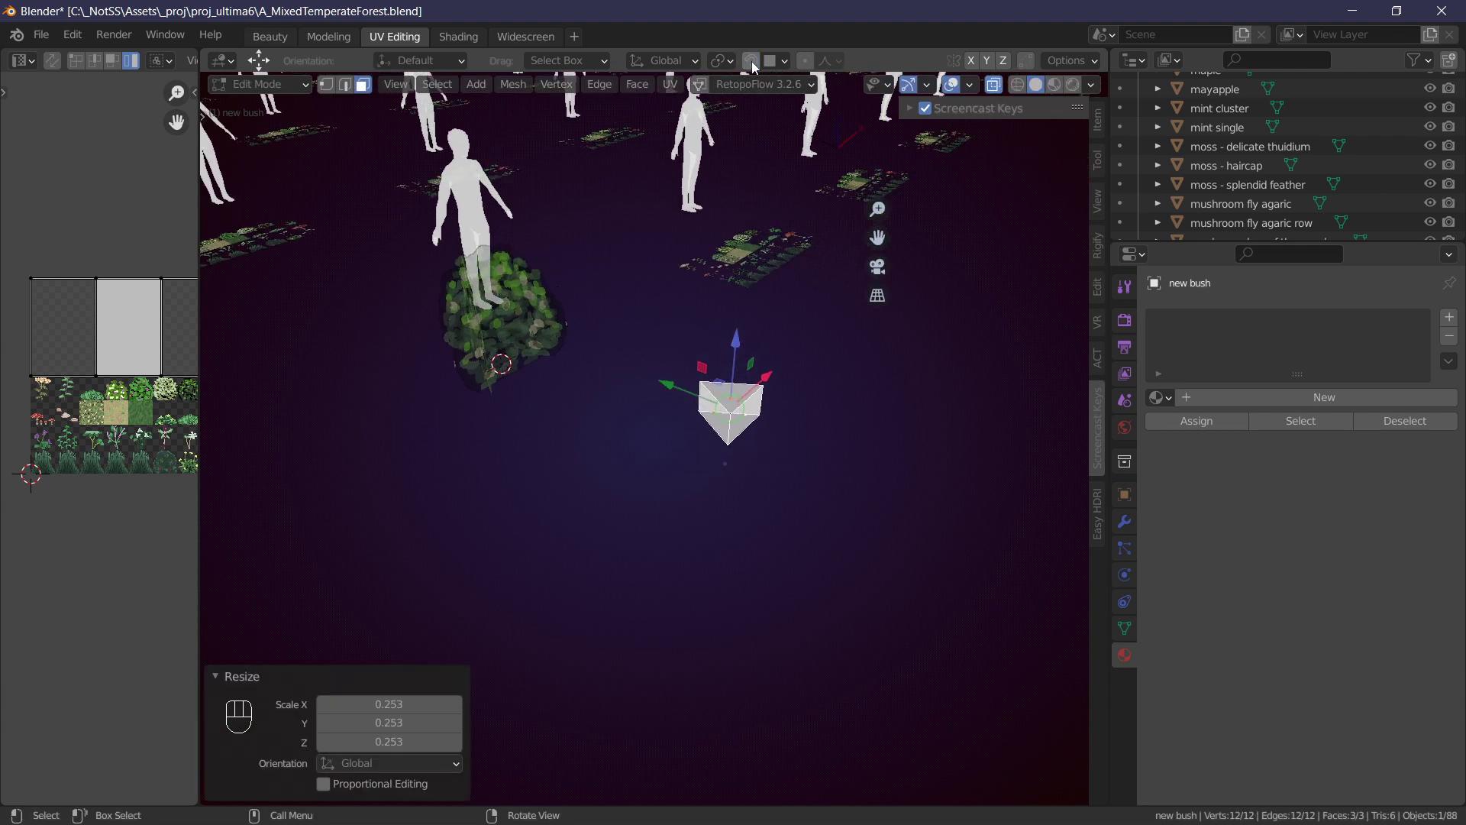
click(727, 62)
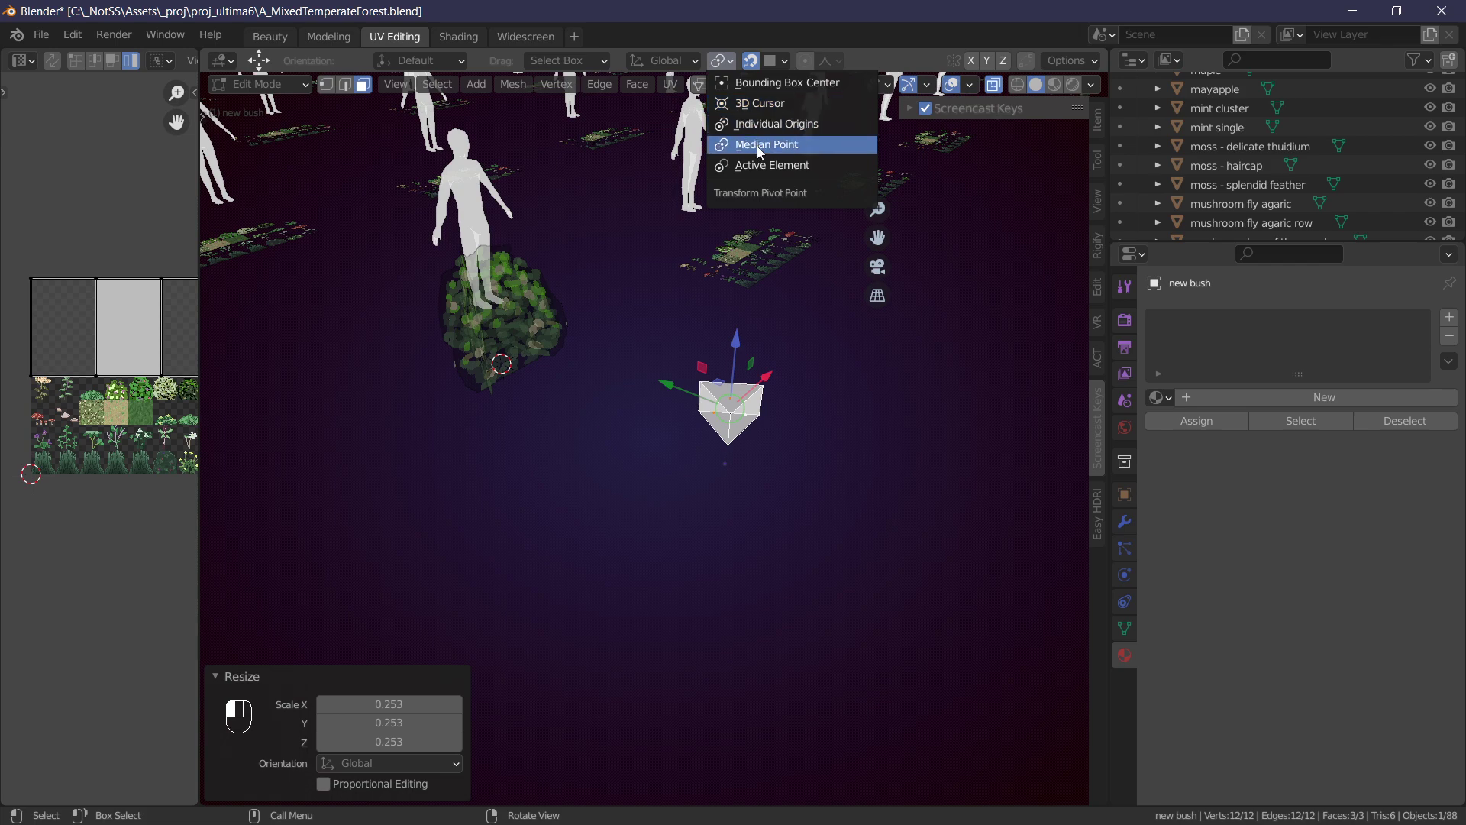
click(753, 123)
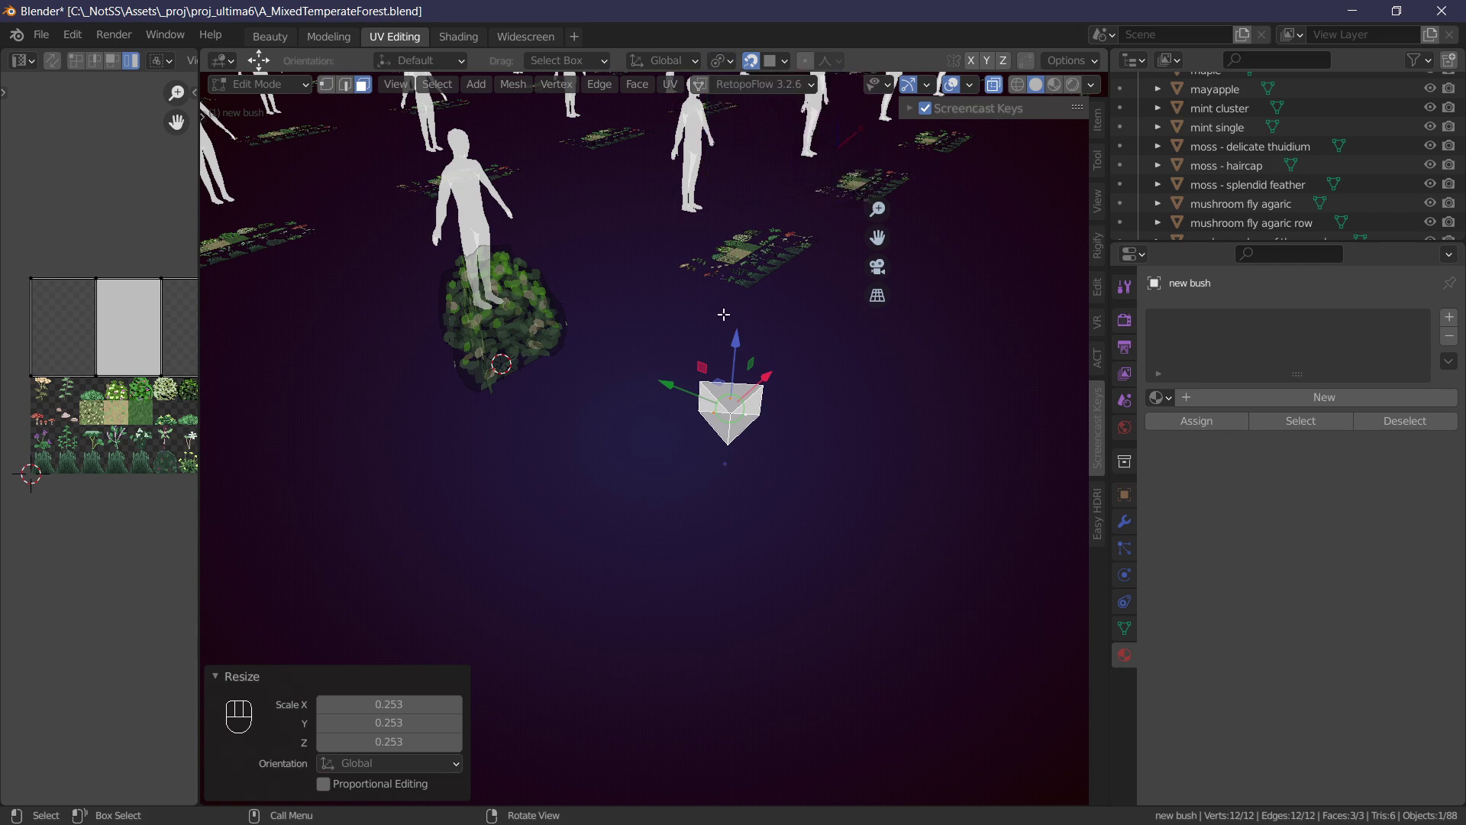
middle_drag(753, 123, 756, 145)
key(s)
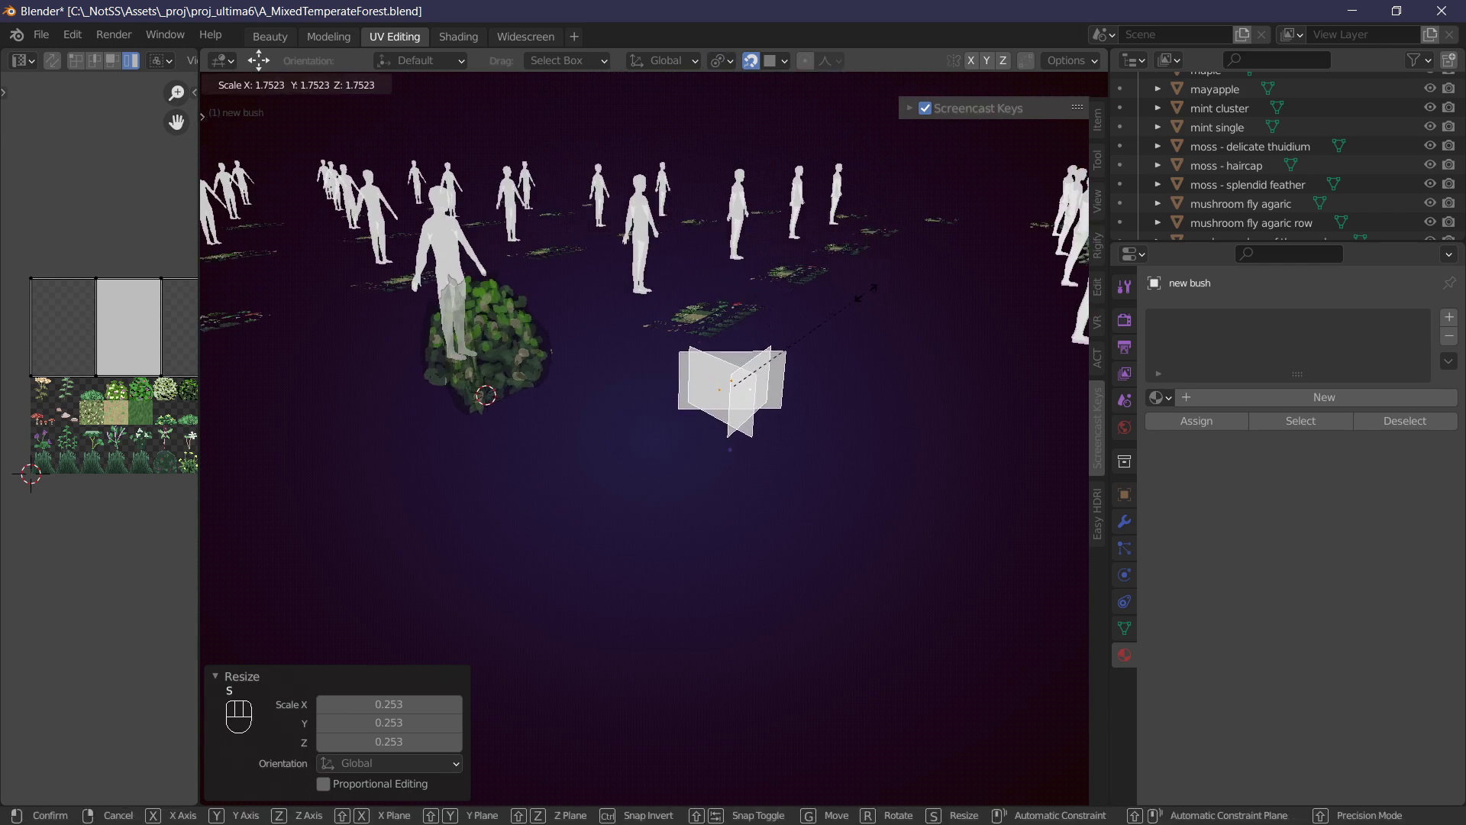
click(864, 292)
middle_drag(795, 305, 701, 310)
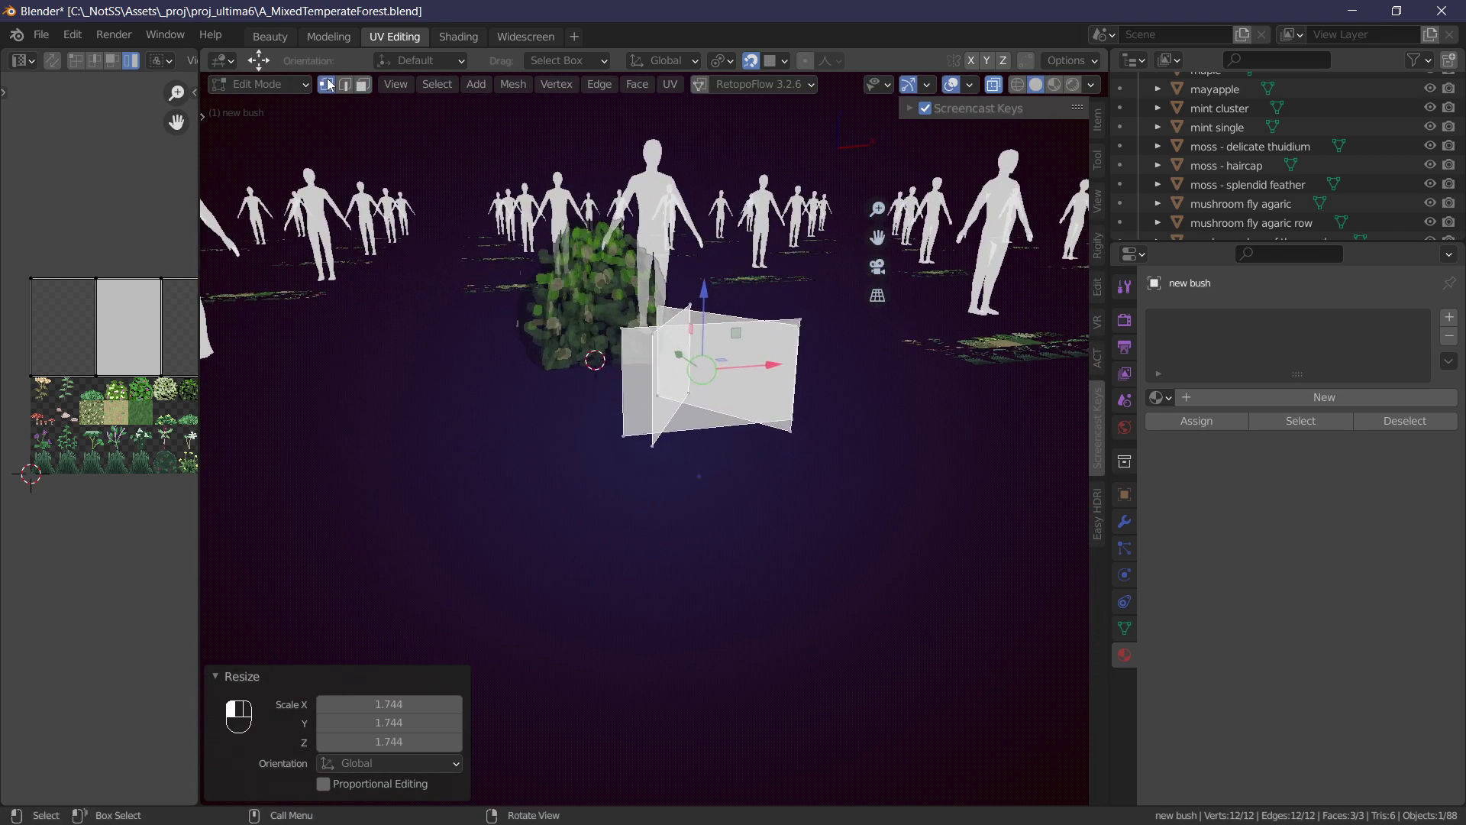
Scale the upper vertices of the three planes inward to narrow their tops, and save the file.
key(a)
key(b)
drag(544, 255, 851, 348)
right_drag(886, 348, 853, 304)
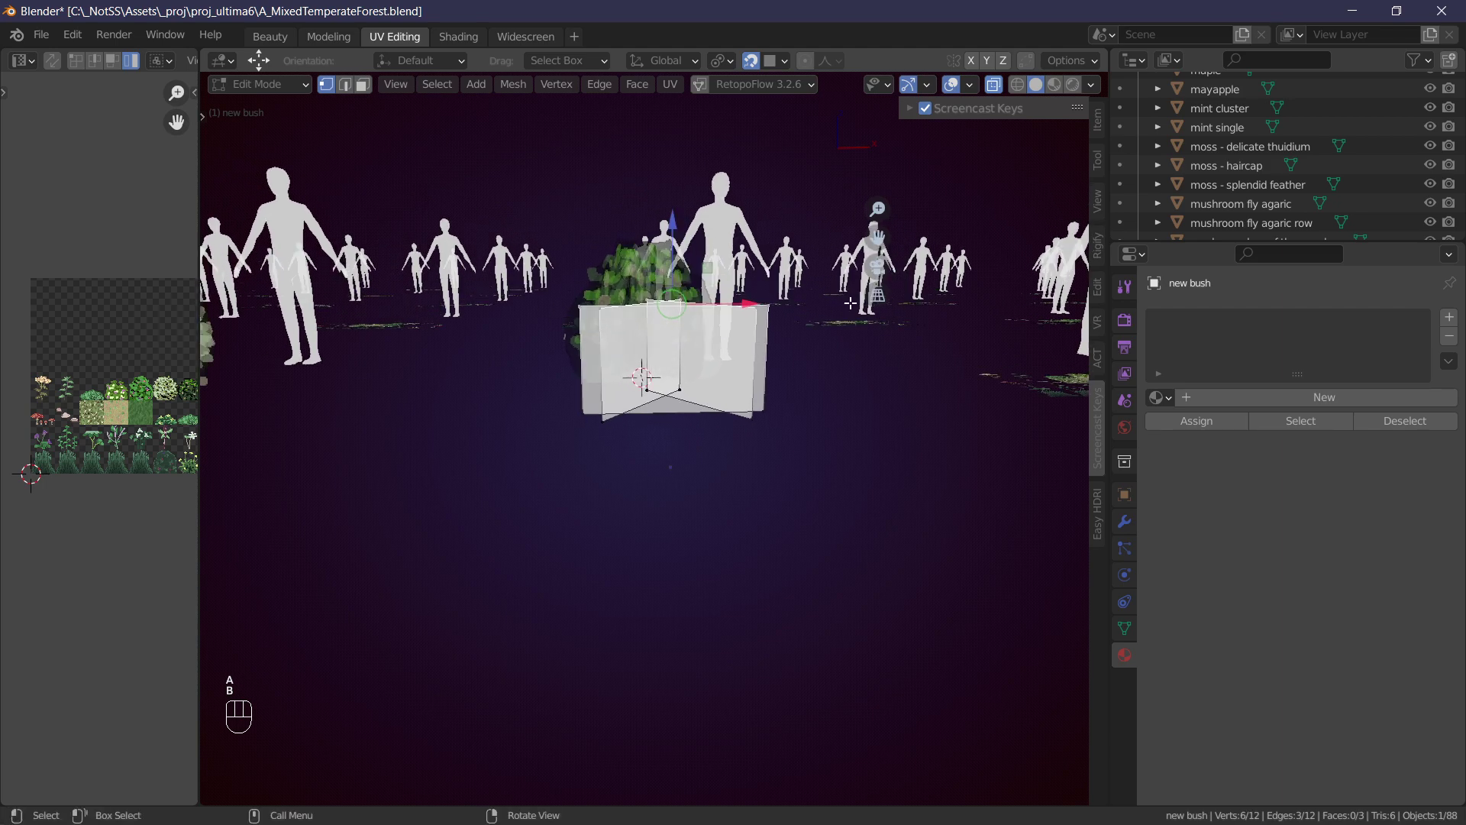
key(s)
click(833, 294)
middle_drag(833, 294, 1096, 497)
key(Tab)
key(ctrl+s)
middle_drag(939, 478, 842, 437)
Snap the 3D cursor to the planes' bottom vertices and set the new bush's origin to it.
key(Tab)
key(a)
key(b)
drag(655, 399, 992, 491)
key(shift+s)
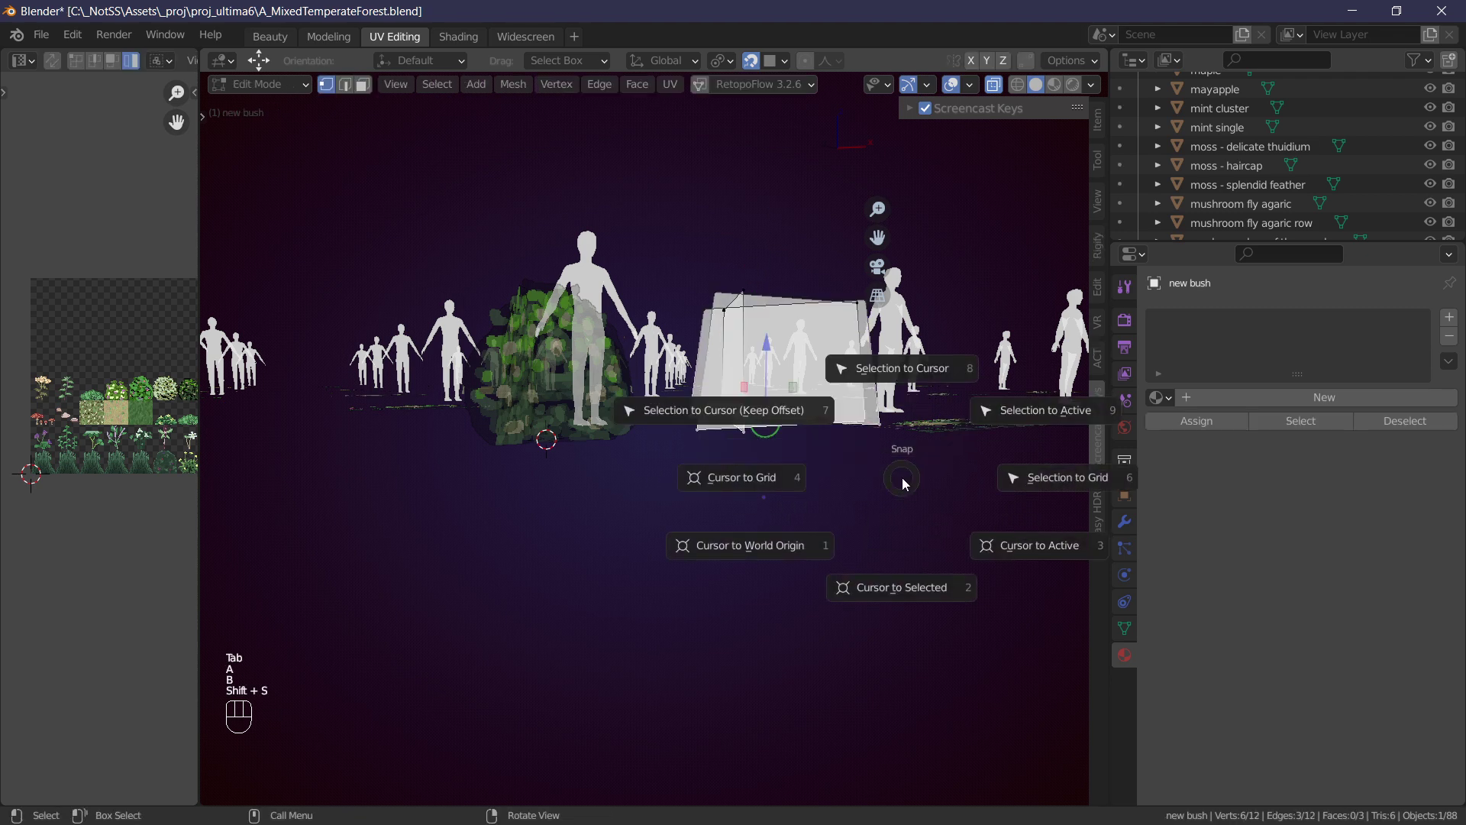
click(889, 590)
key(Tab)
key(q)
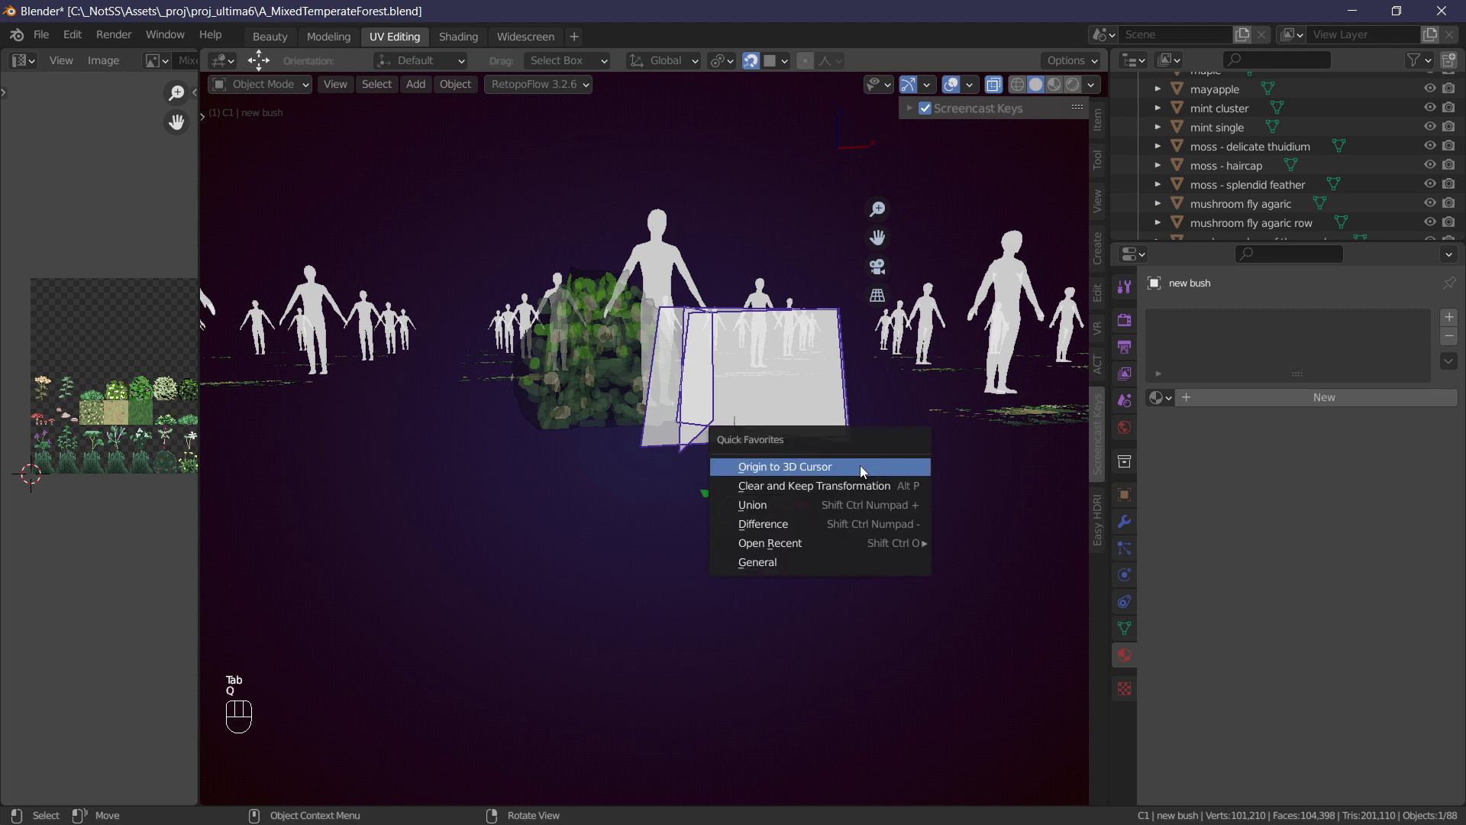
click(856, 467)
middle_drag(799, 439, 742, 400)
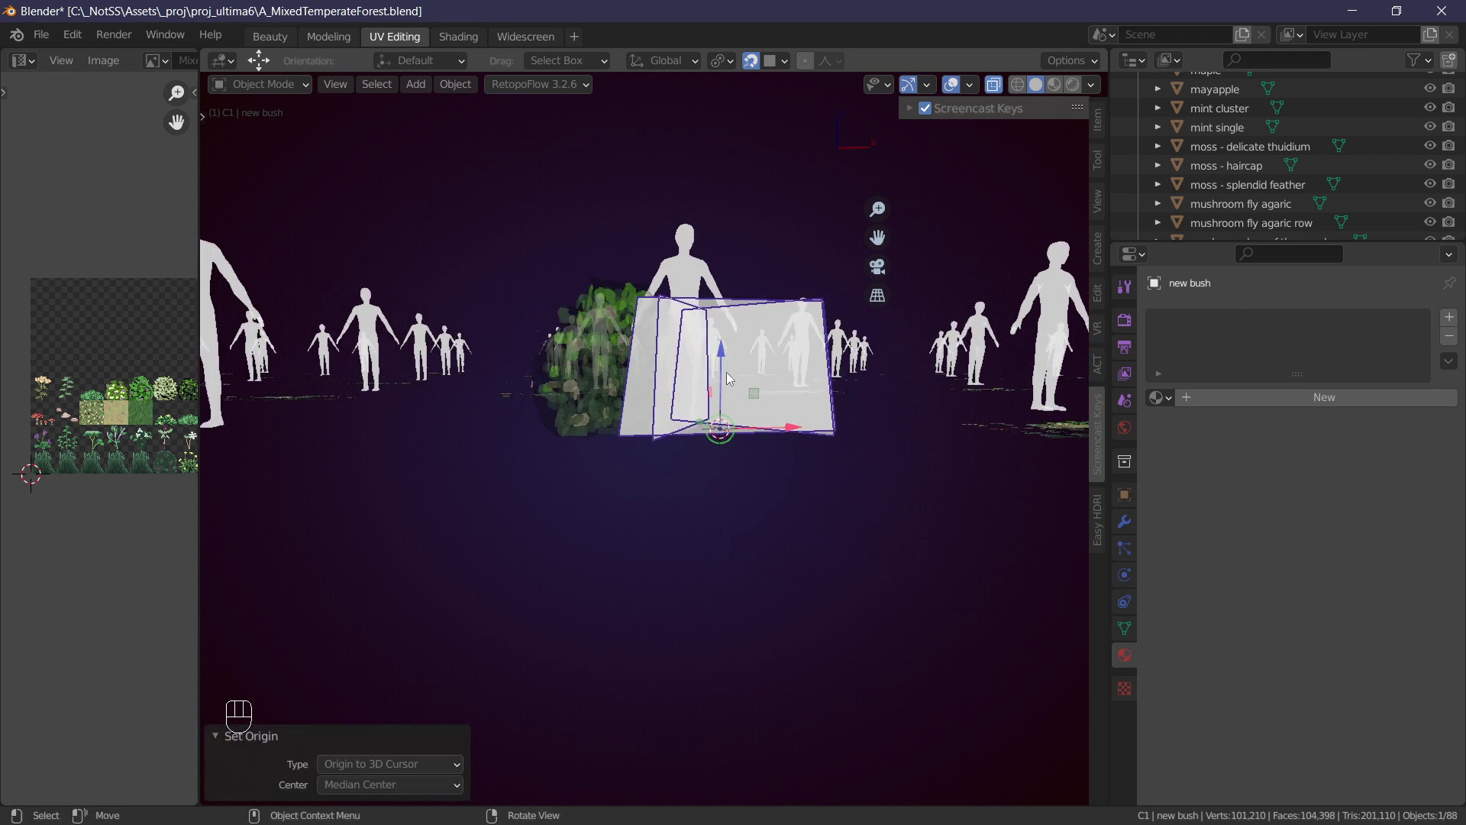
Set the new bush's Z location to 0 and deselect everything.
key(n)
key(n)
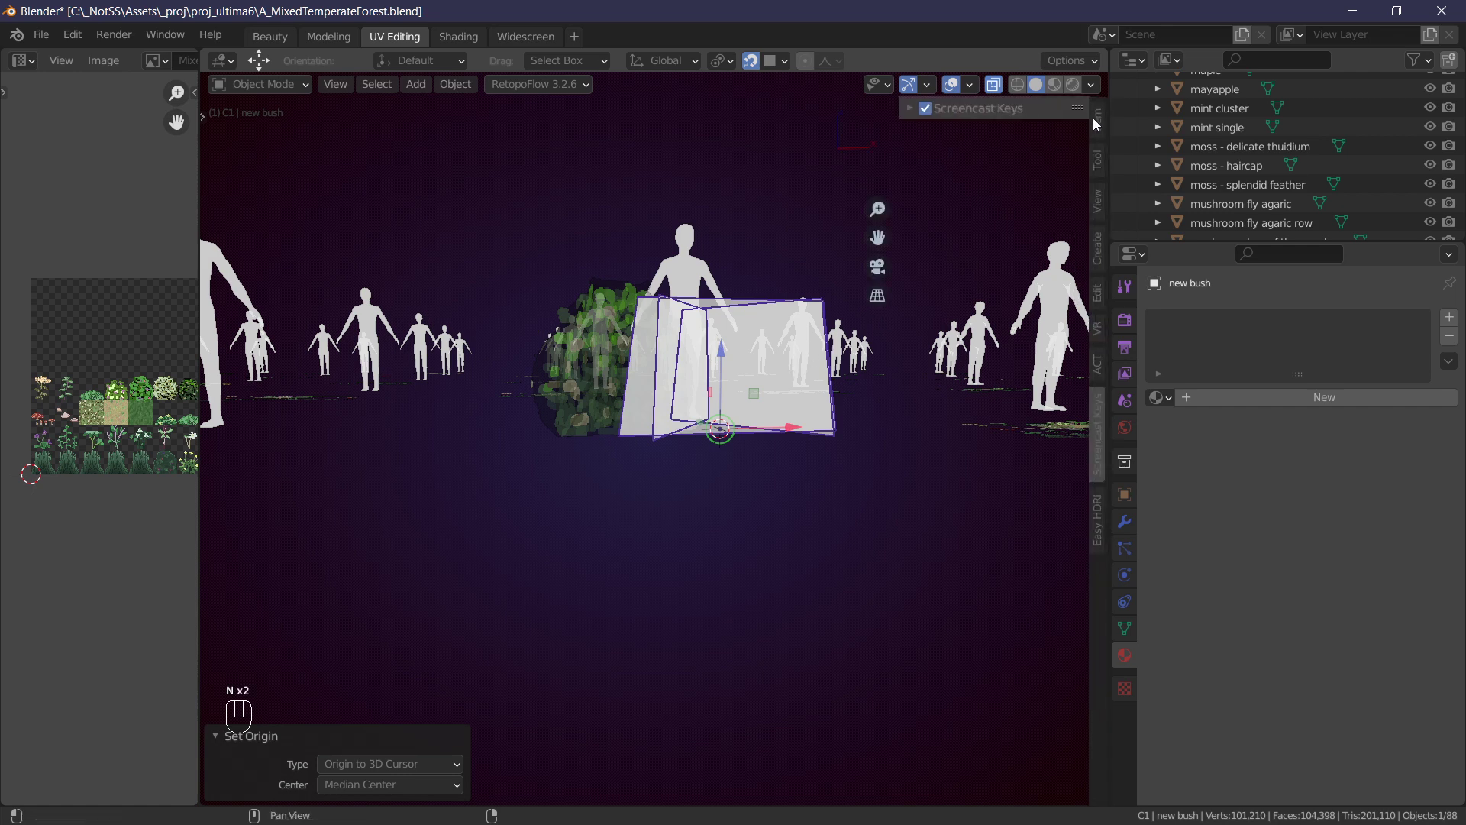
click(1097, 120)
double_click(985, 193)
text(0)
key(Return)
middle_drag(832, 306, 752, 510)
key(n)
key(alt+a)
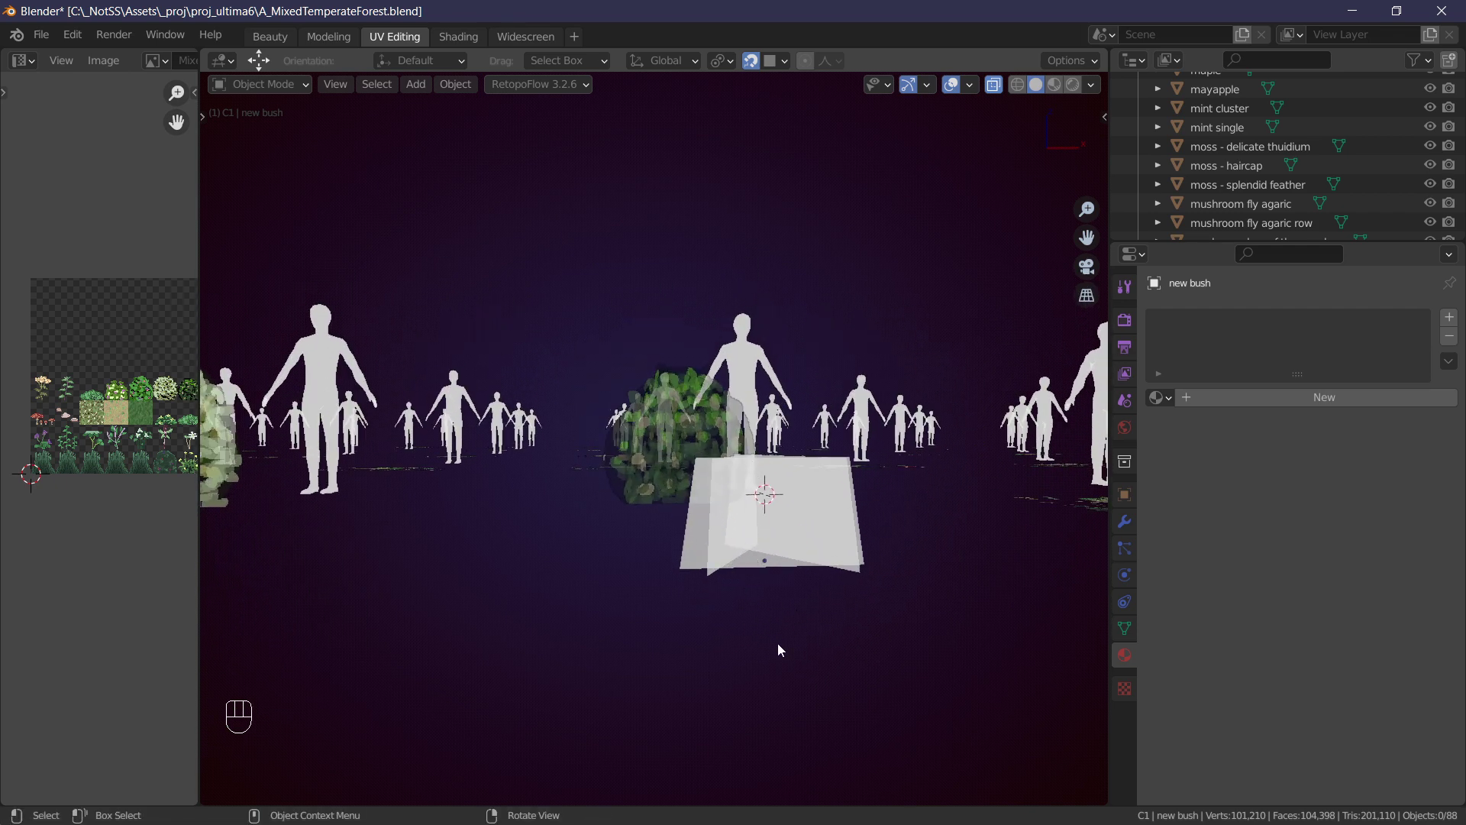
middle_drag(747, 625, 875, 538)
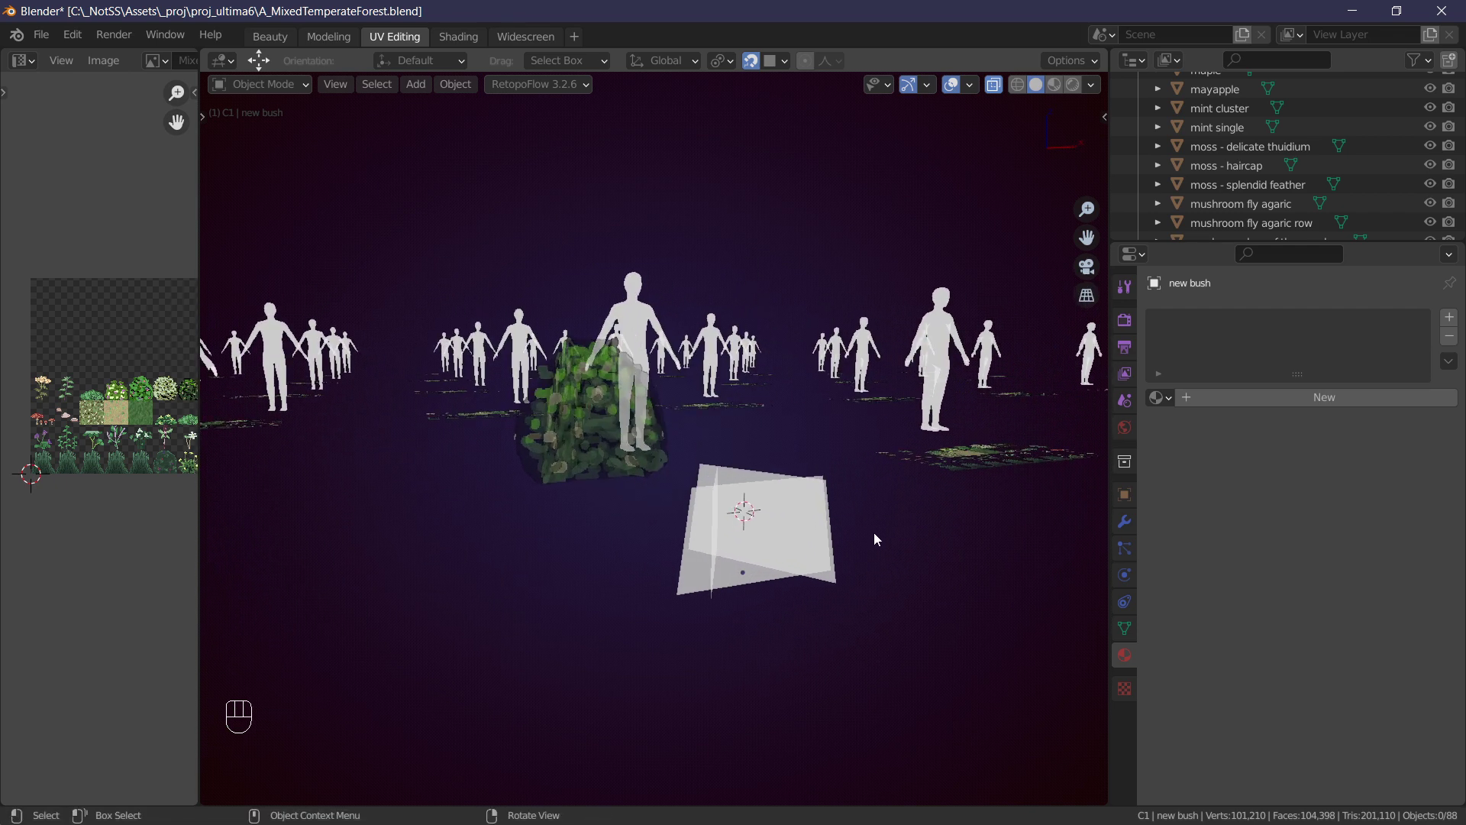
middle_drag(704, 543, 869, 481)
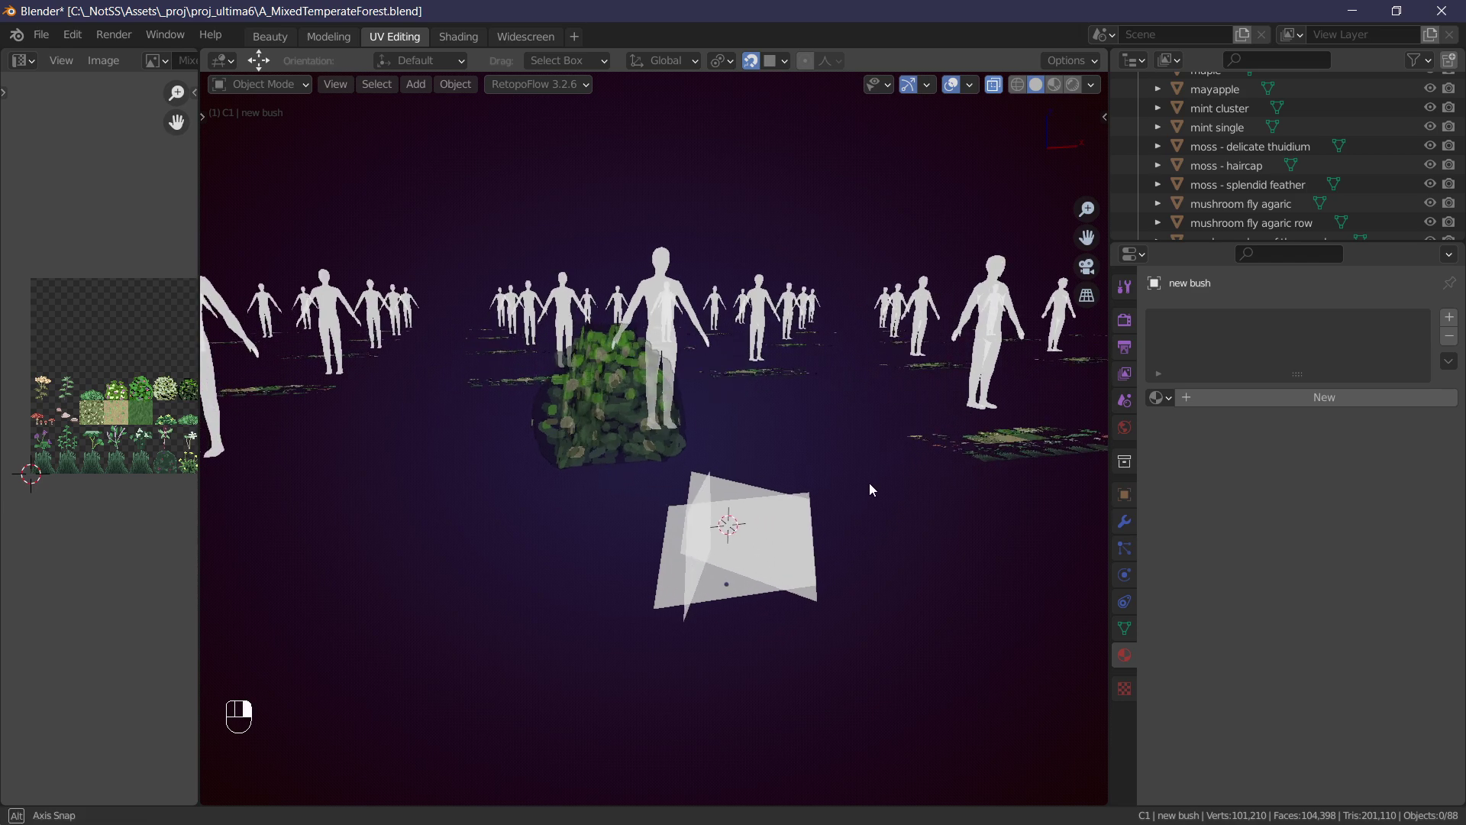
middle_drag(767, 512, 735, 533)
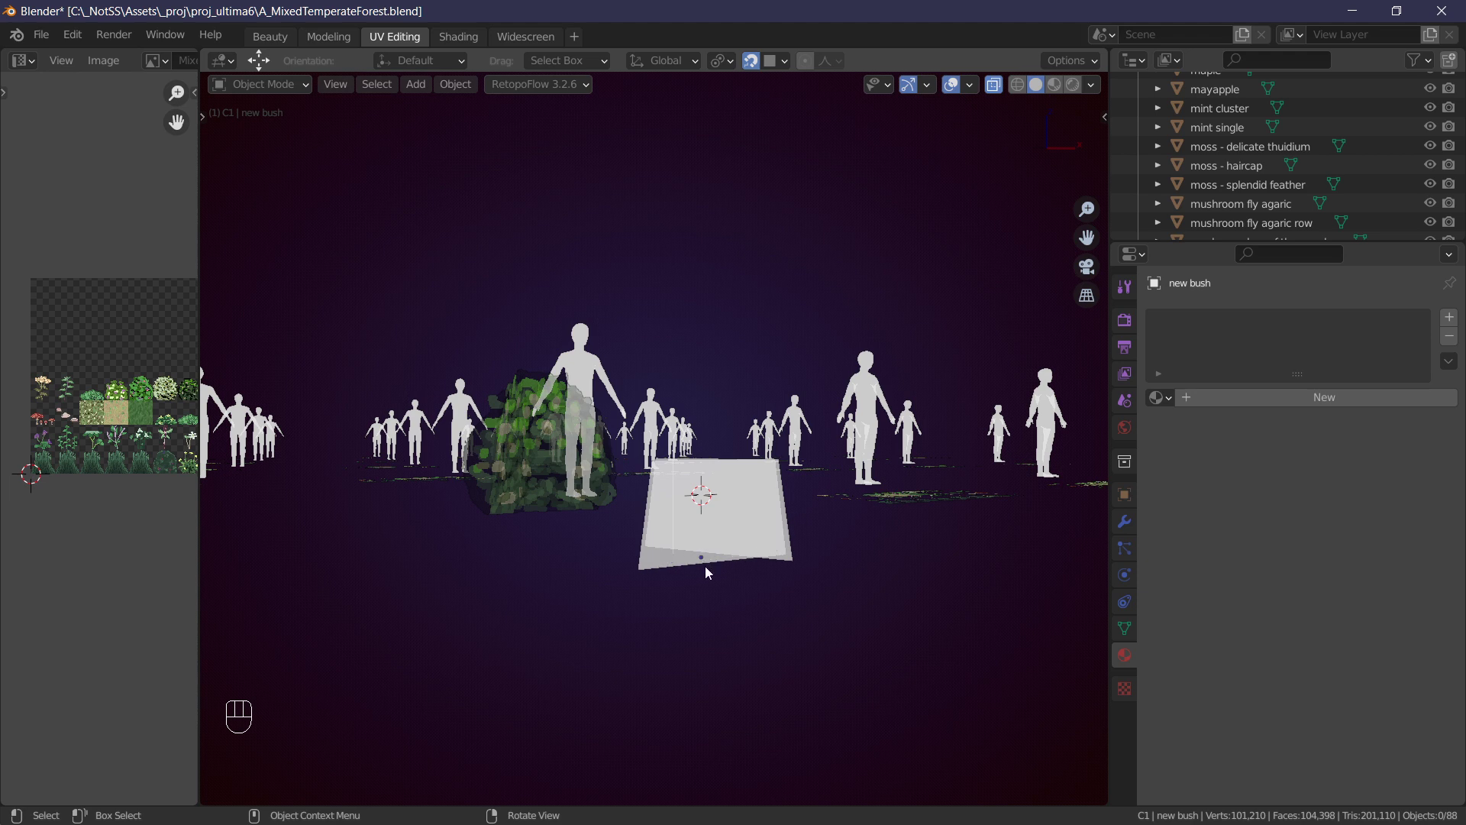
Apply the new bush's object transform, deselect it and save the file.
middle_drag(704, 616, 739, 525)
click(777, 529)
key(F2)
middle_drag(871, 511, 846, 480)
key(n)
key(ctrl+a)
click(762, 464)
key(n)
key(a)
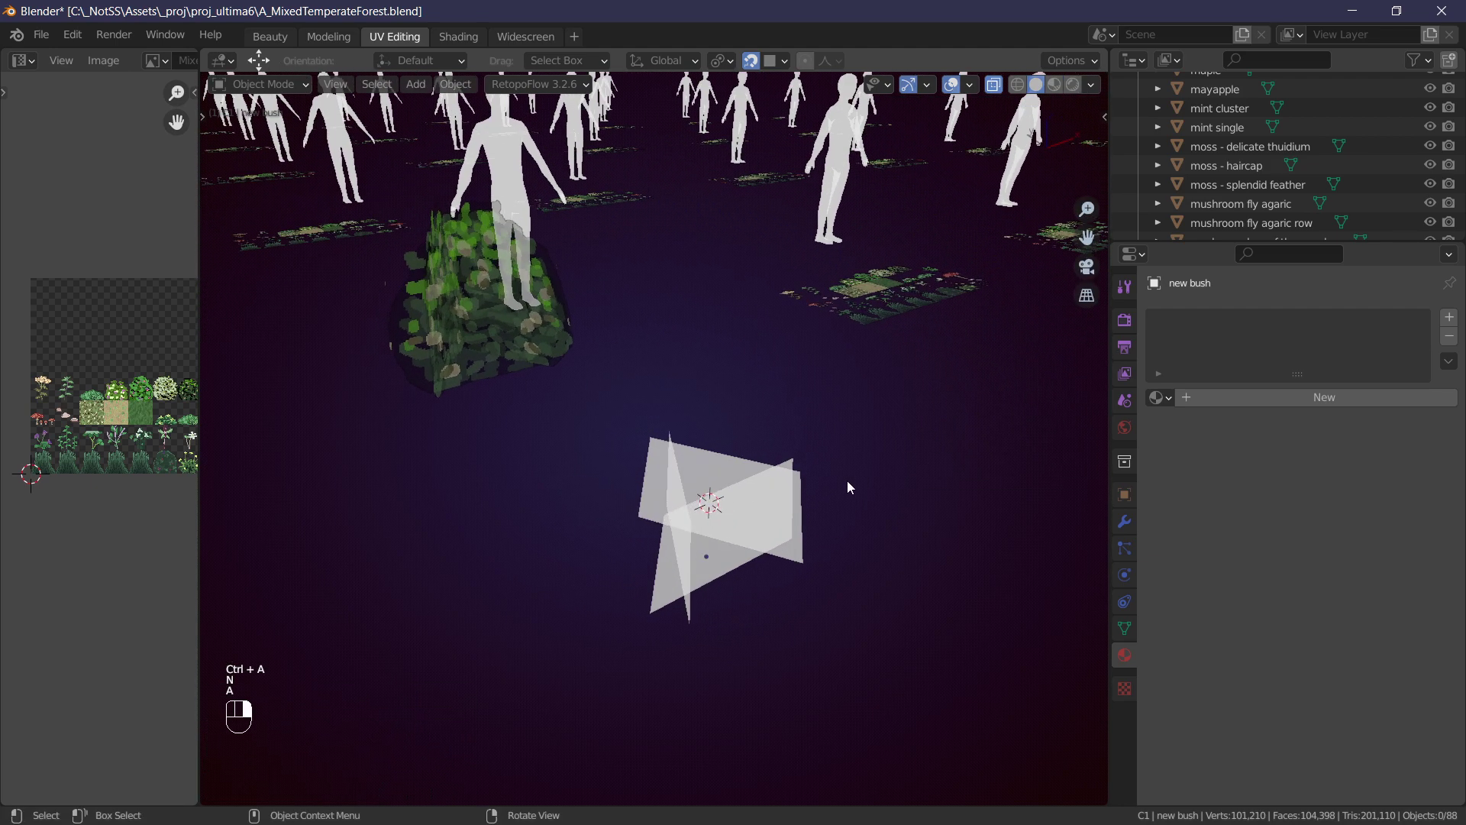
key(ctrl+s)
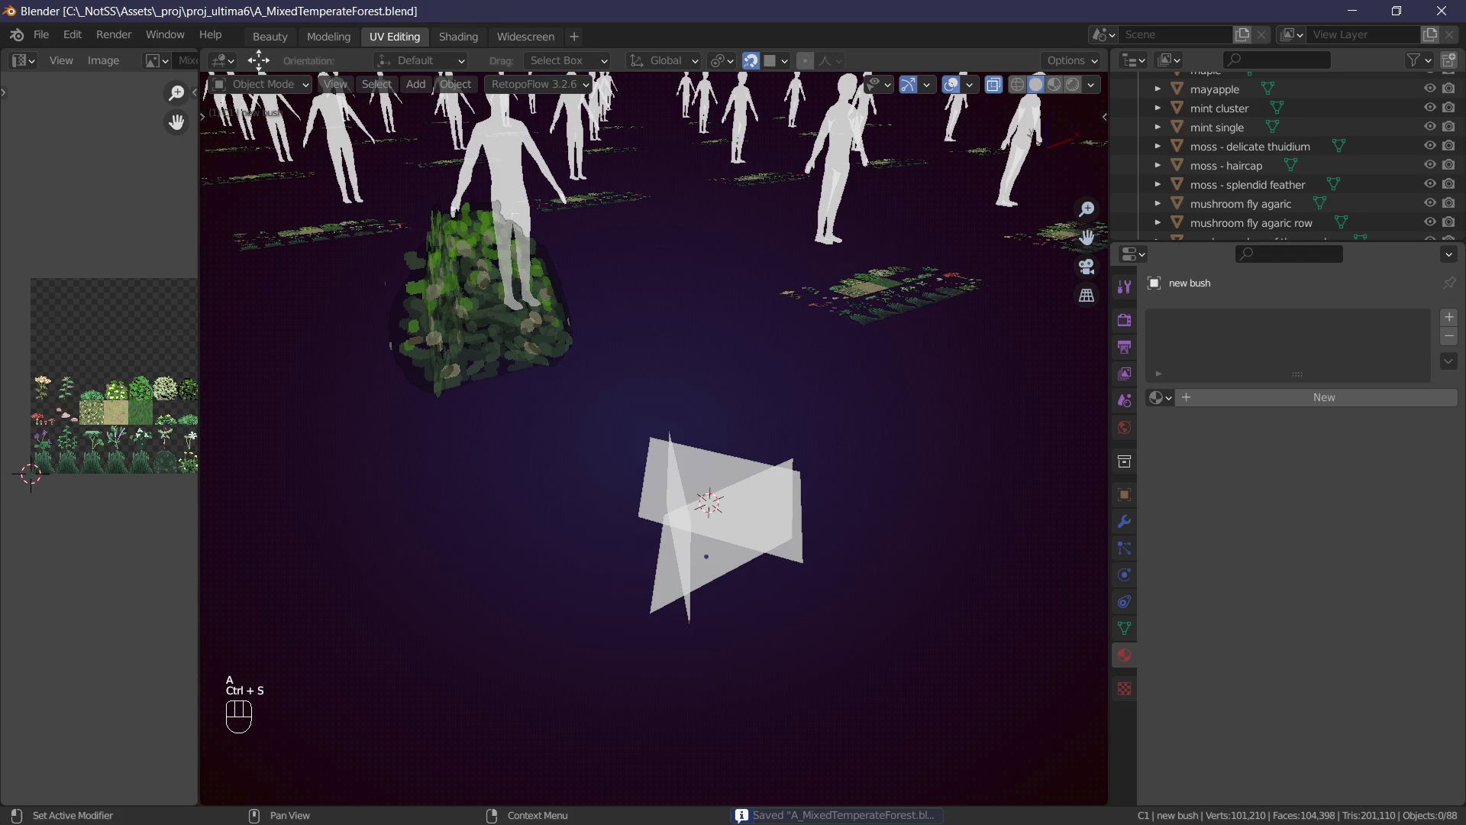
Switch to File Explorer and examine the serviceberry reference photos in the search results.
key(alt+Tab)
click(1023, 240)
click(883, 261)
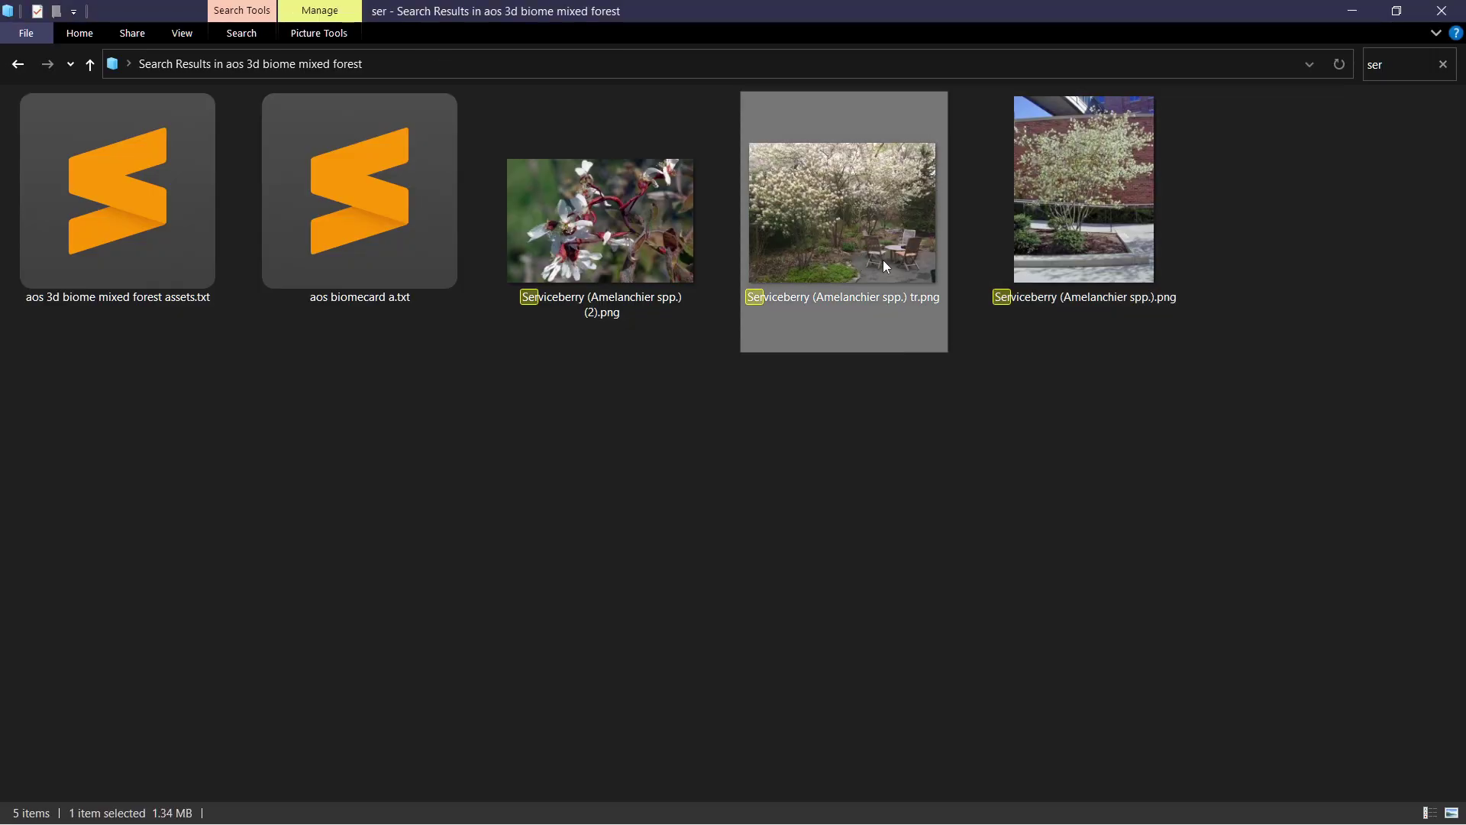
click(849, 436)
click(831, 254)
click(1195, 431)
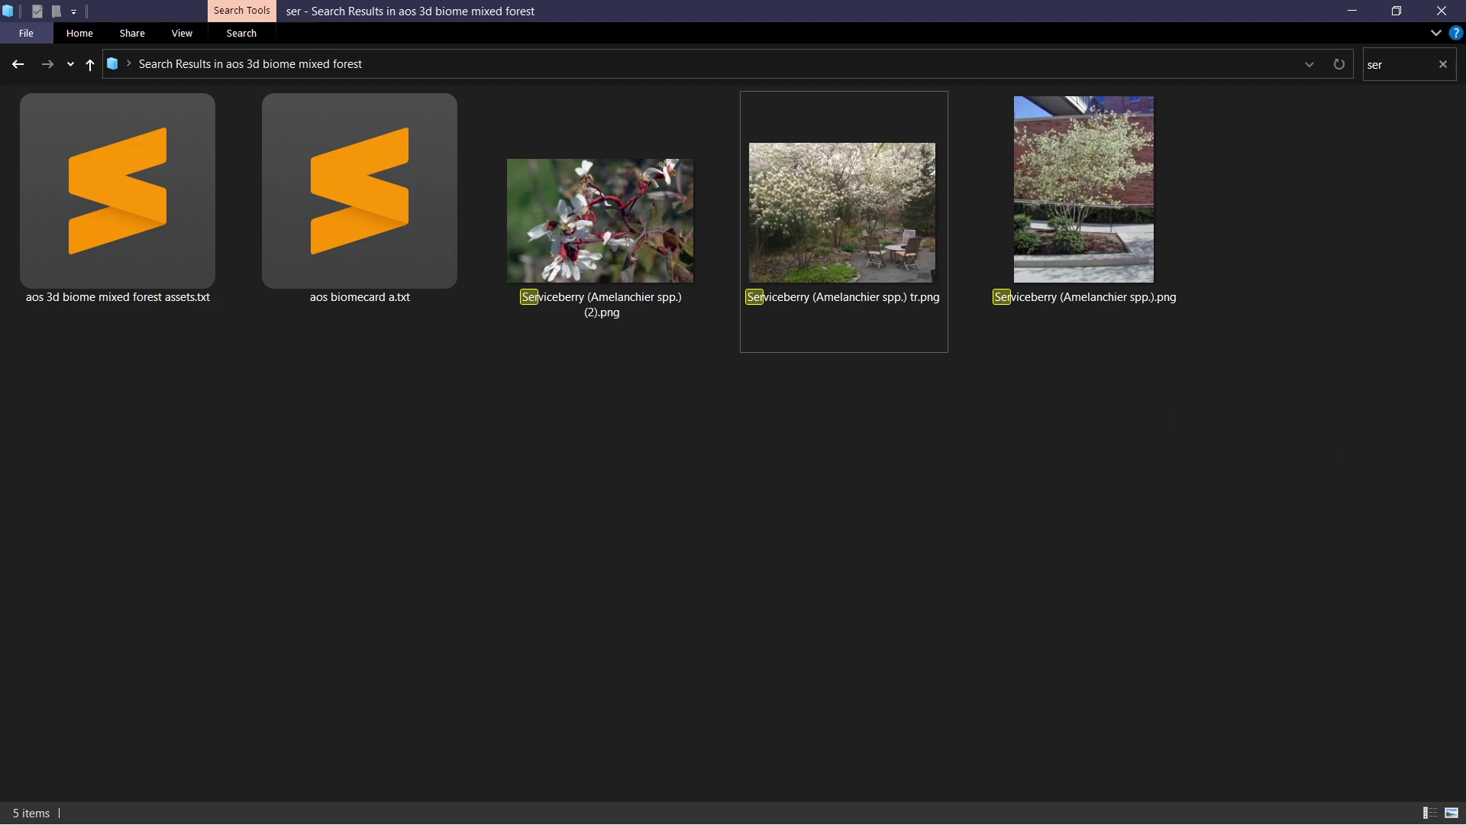
Switch to ChatGPT and ask it to list ten common bushes found in the American midwest in a mixed forest.
key(alt+Tab)
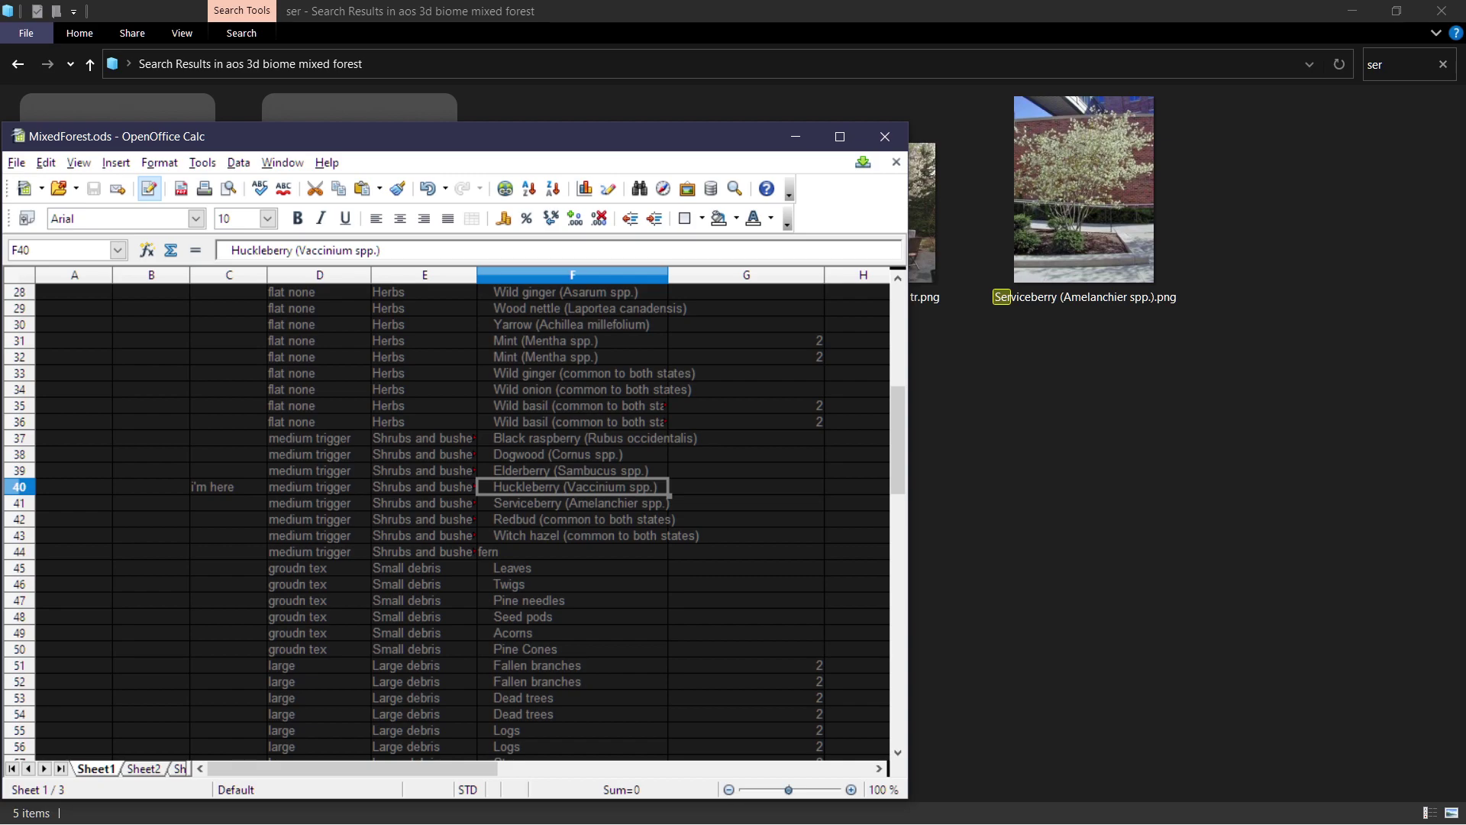
key(alt+Tab)
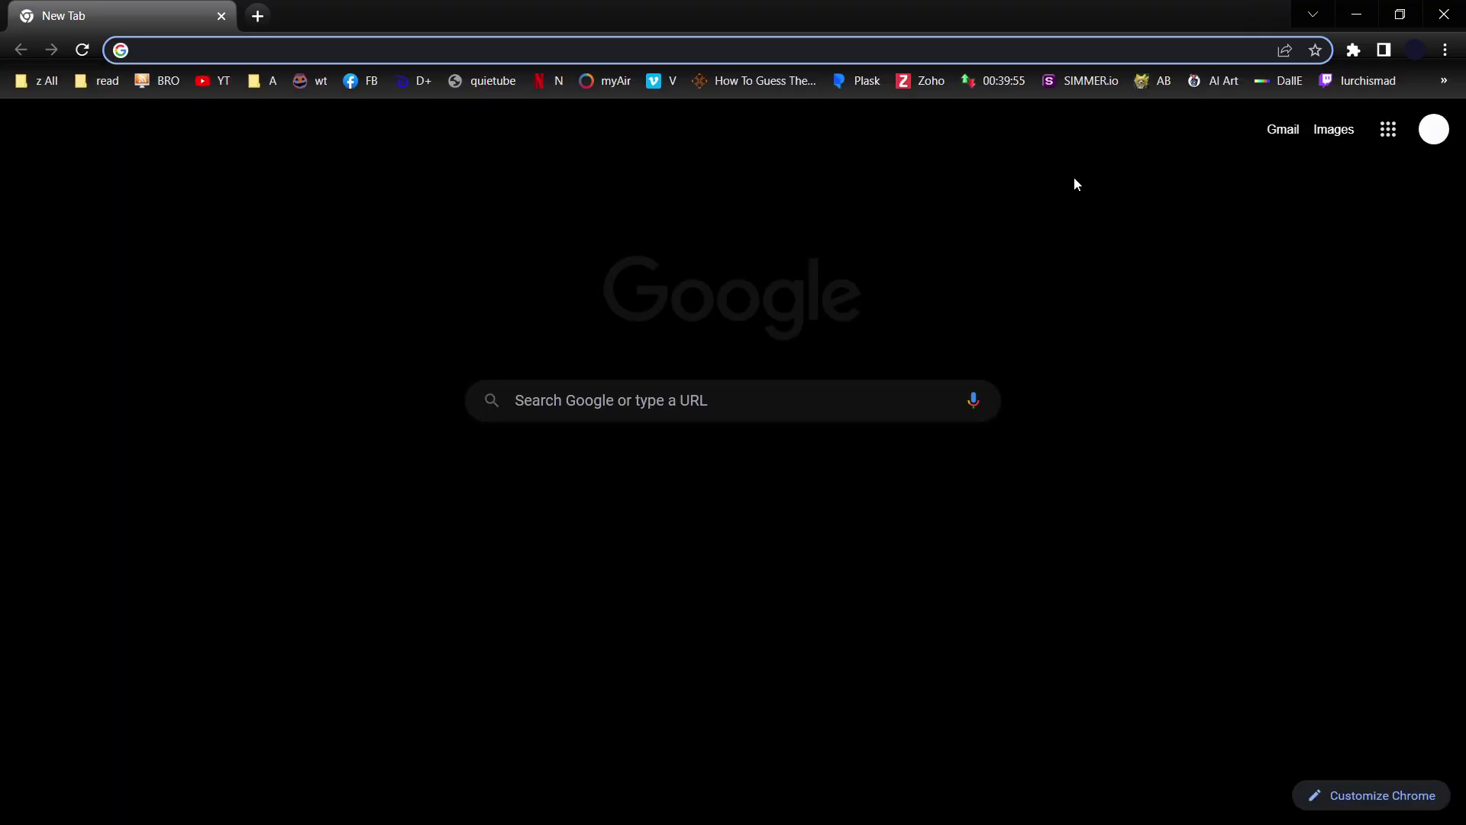
key(alt+Tab)
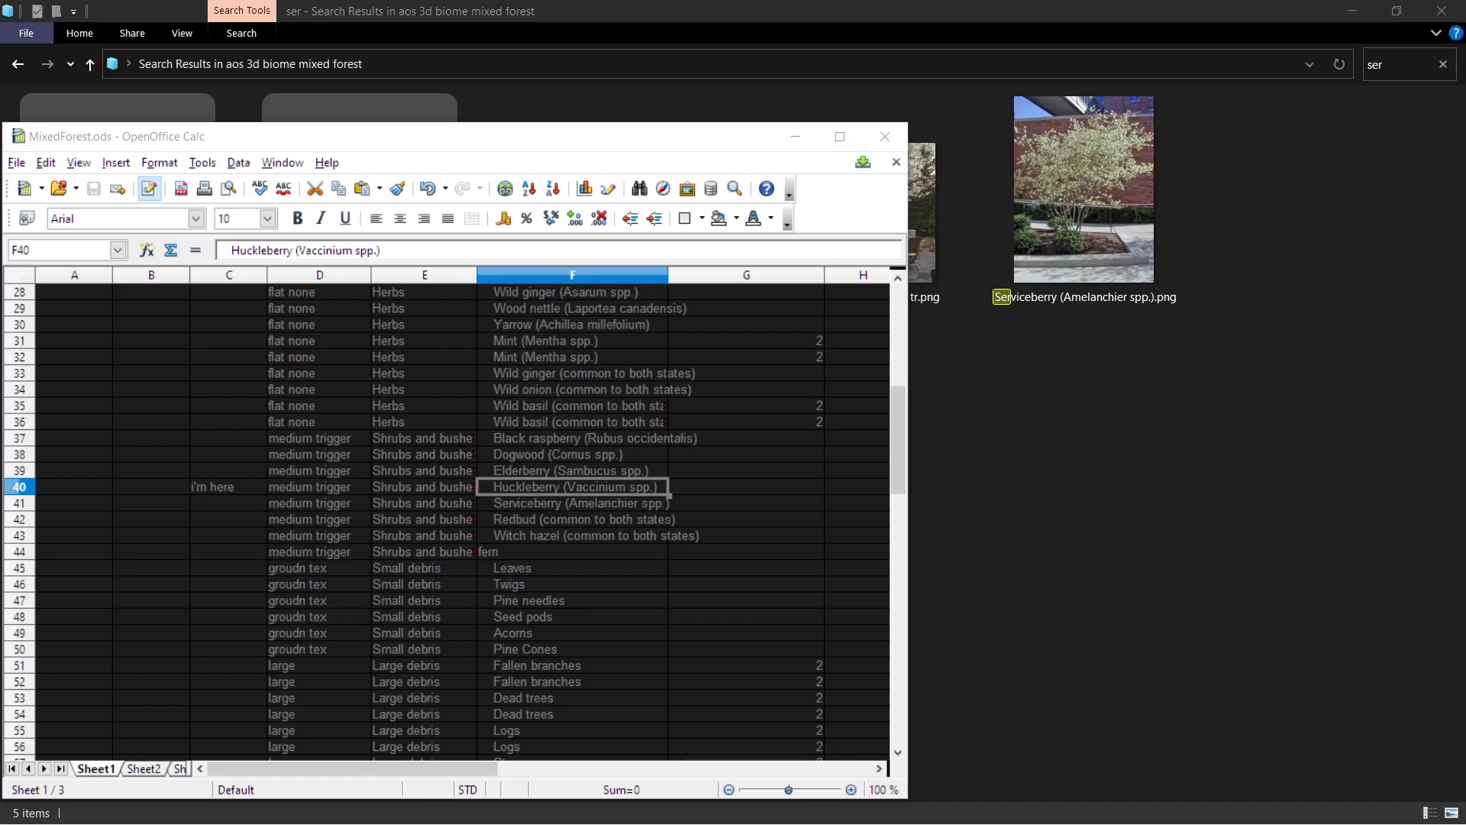
key(alt+Tab)
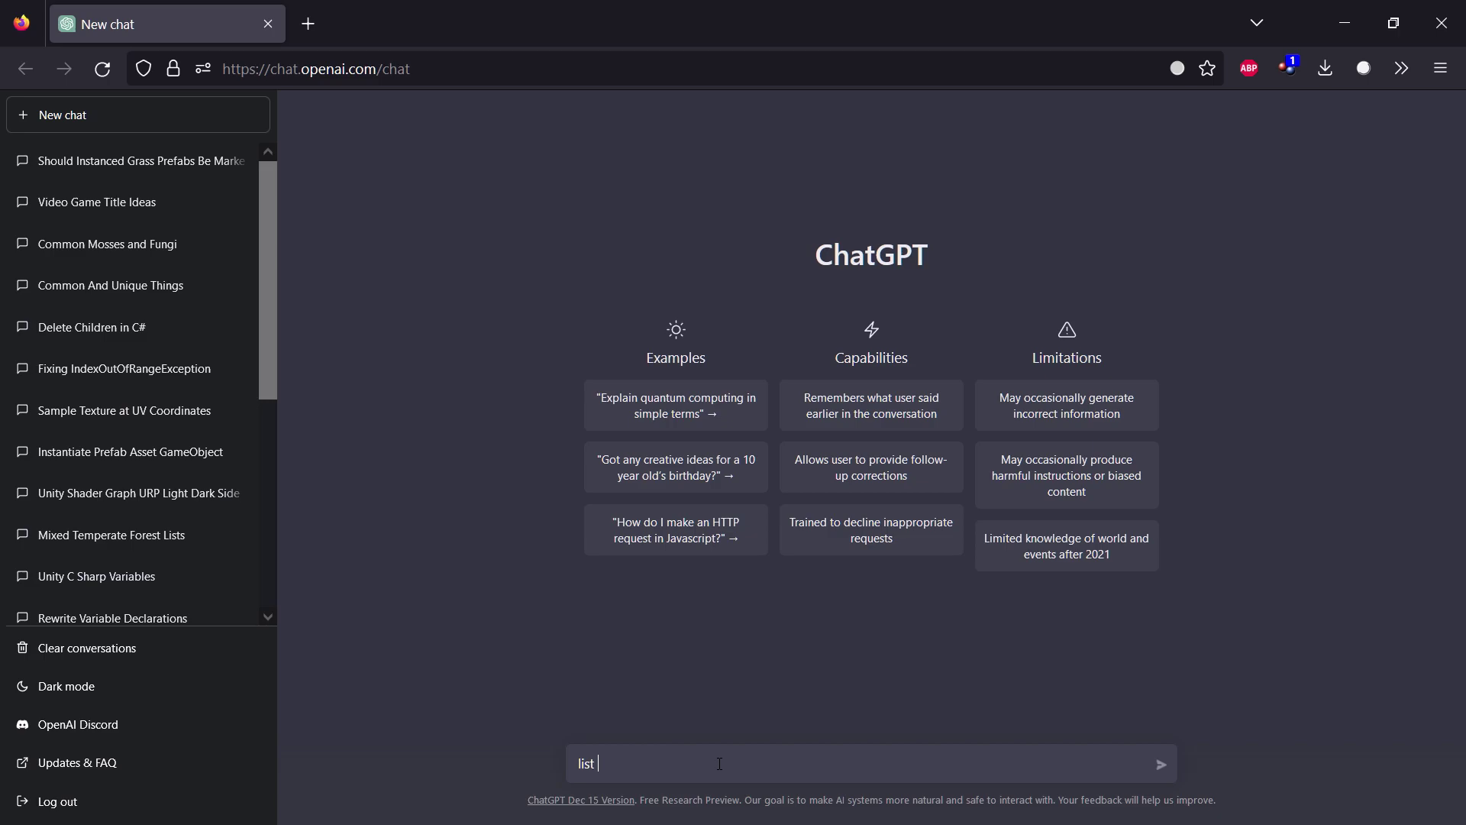
text(en common bushes found inthe American midwes)
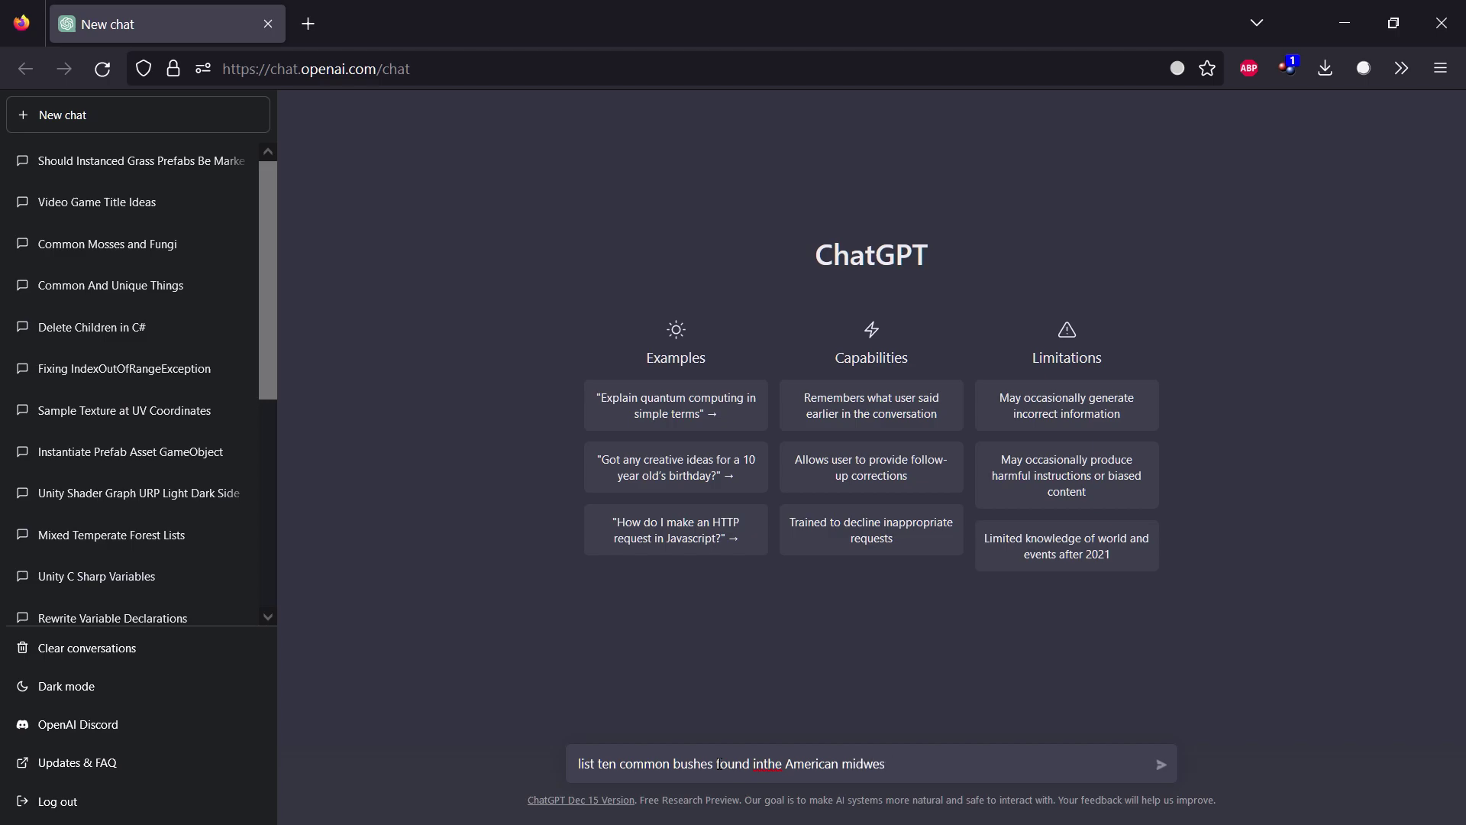
text(a mixed forest.)
key(Return)
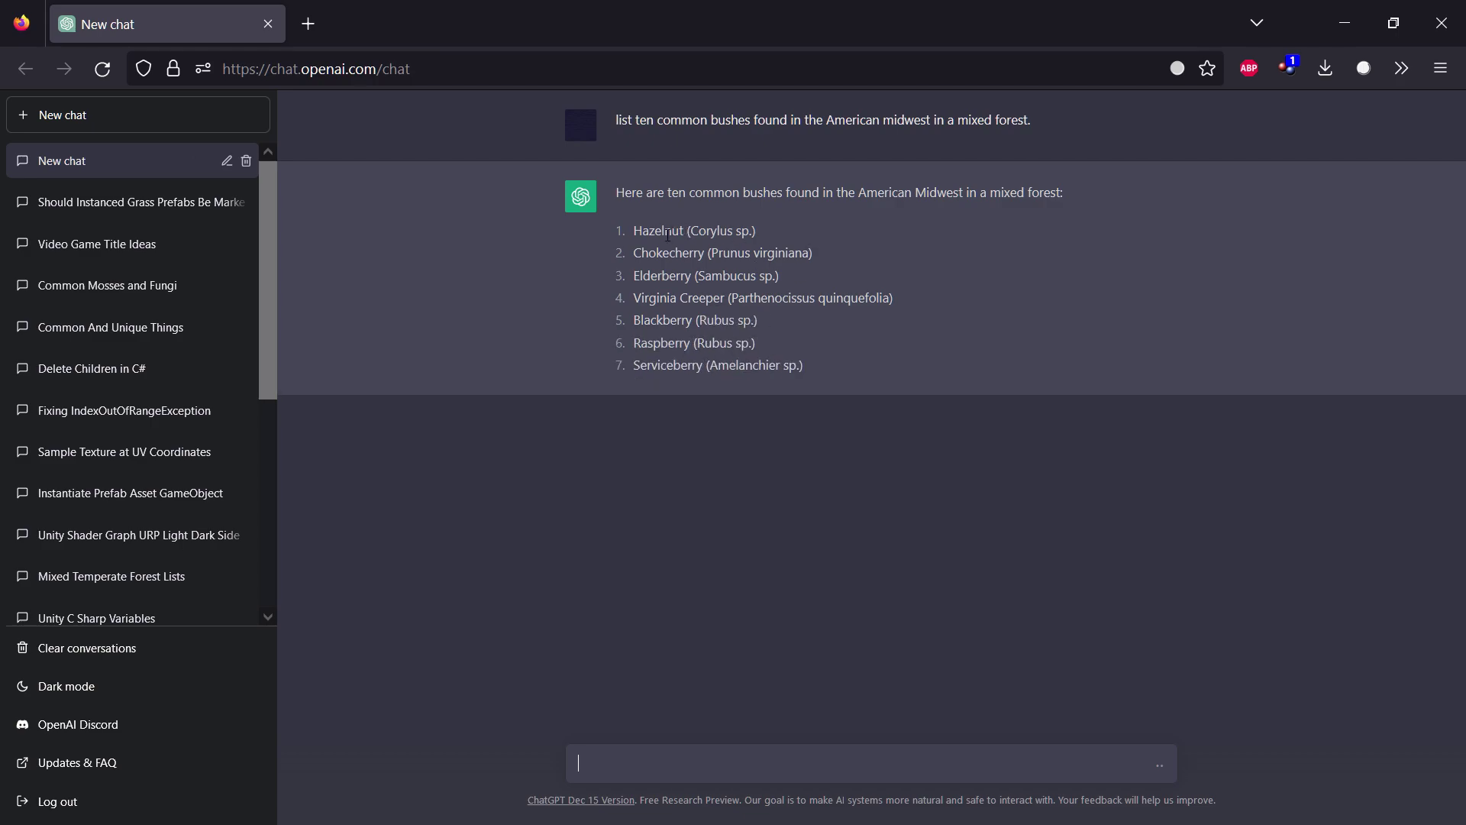
Compare the elderberry and serviceberry suggestions with the shrub entries in the MixedForest.ods spreadsheet.
drag(722, 276, 646, 276)
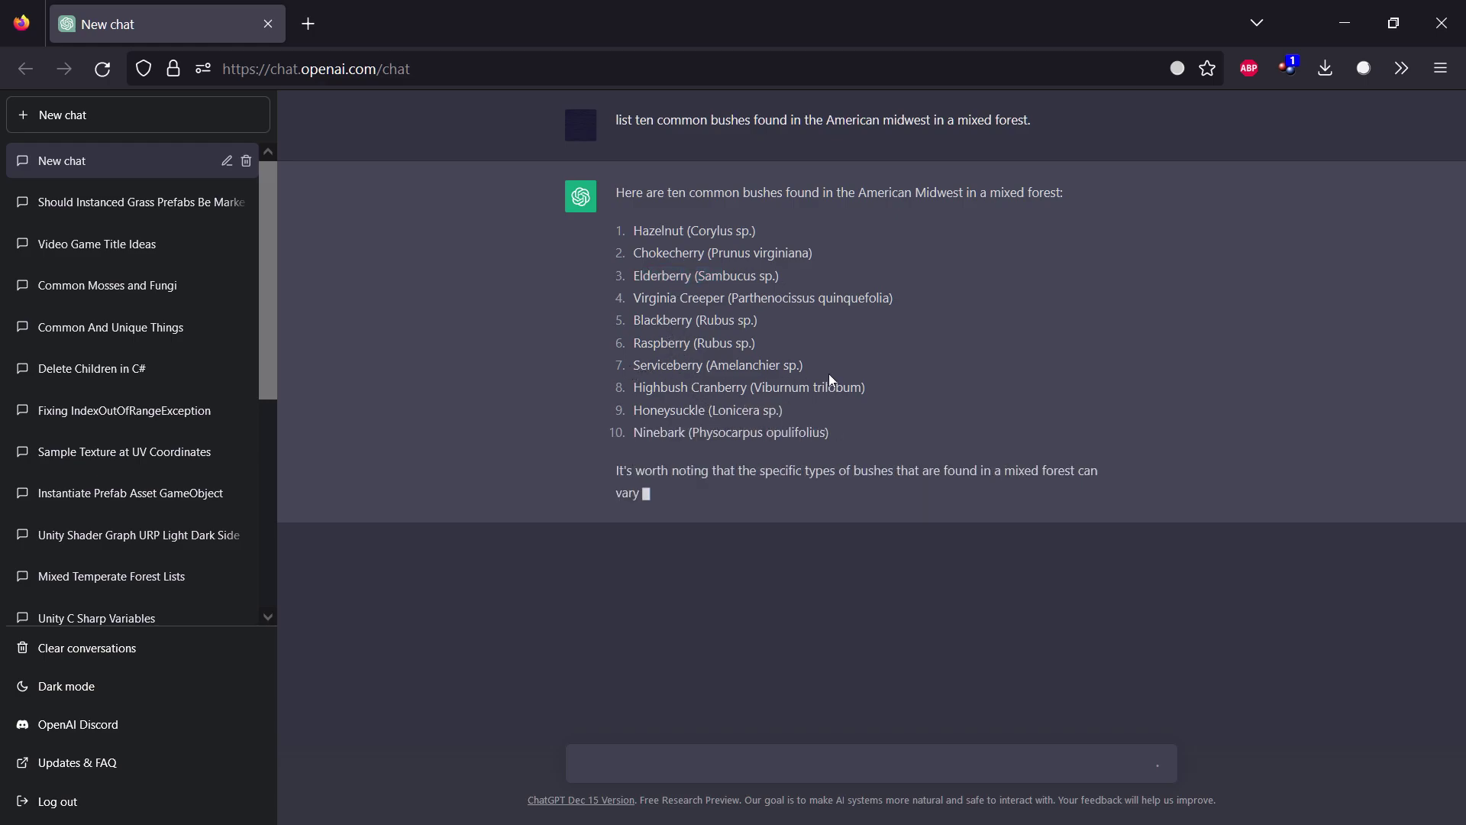
drag(803, 365, 658, 365)
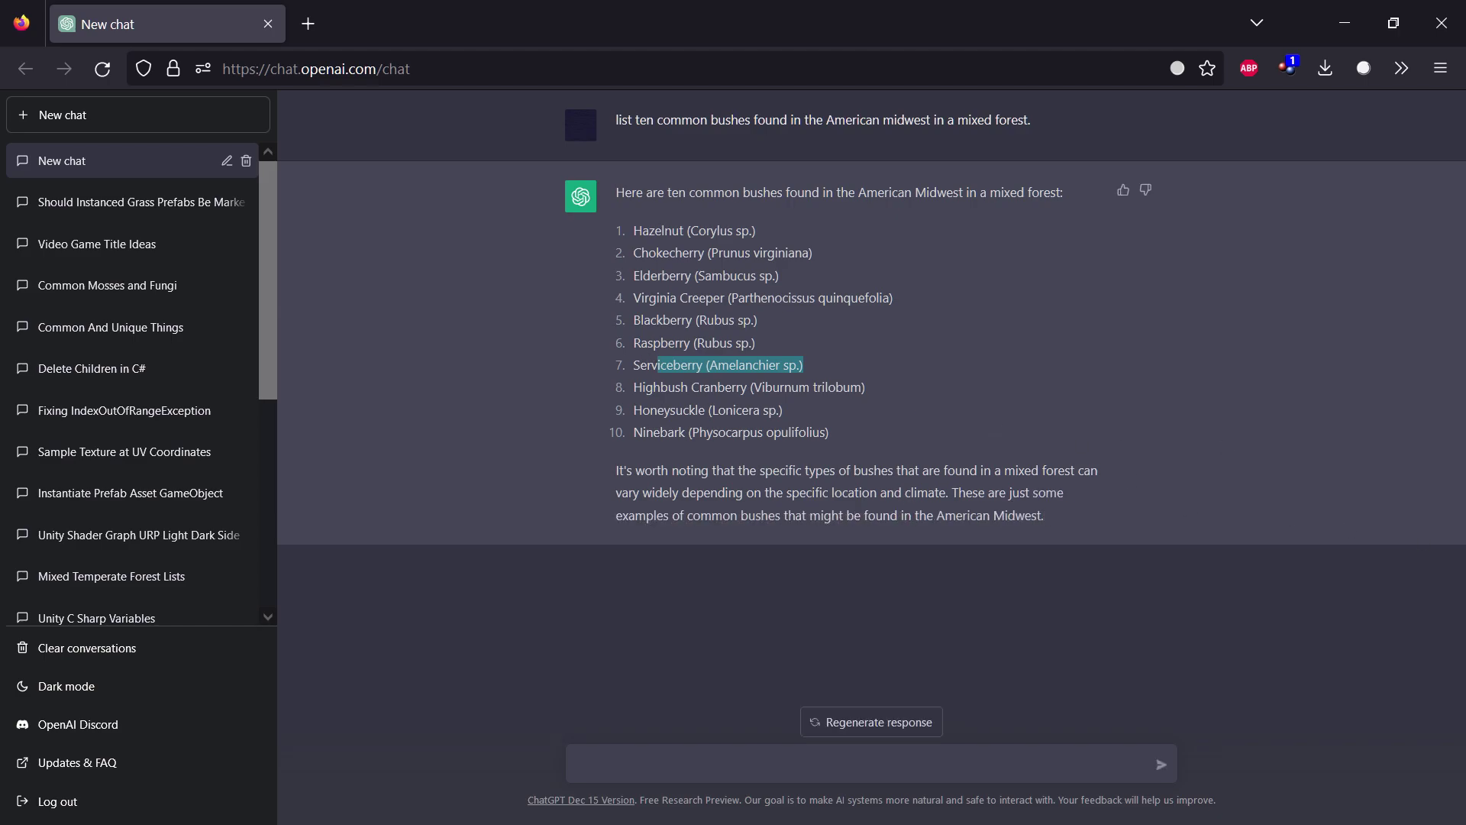
key(alt+Tab)
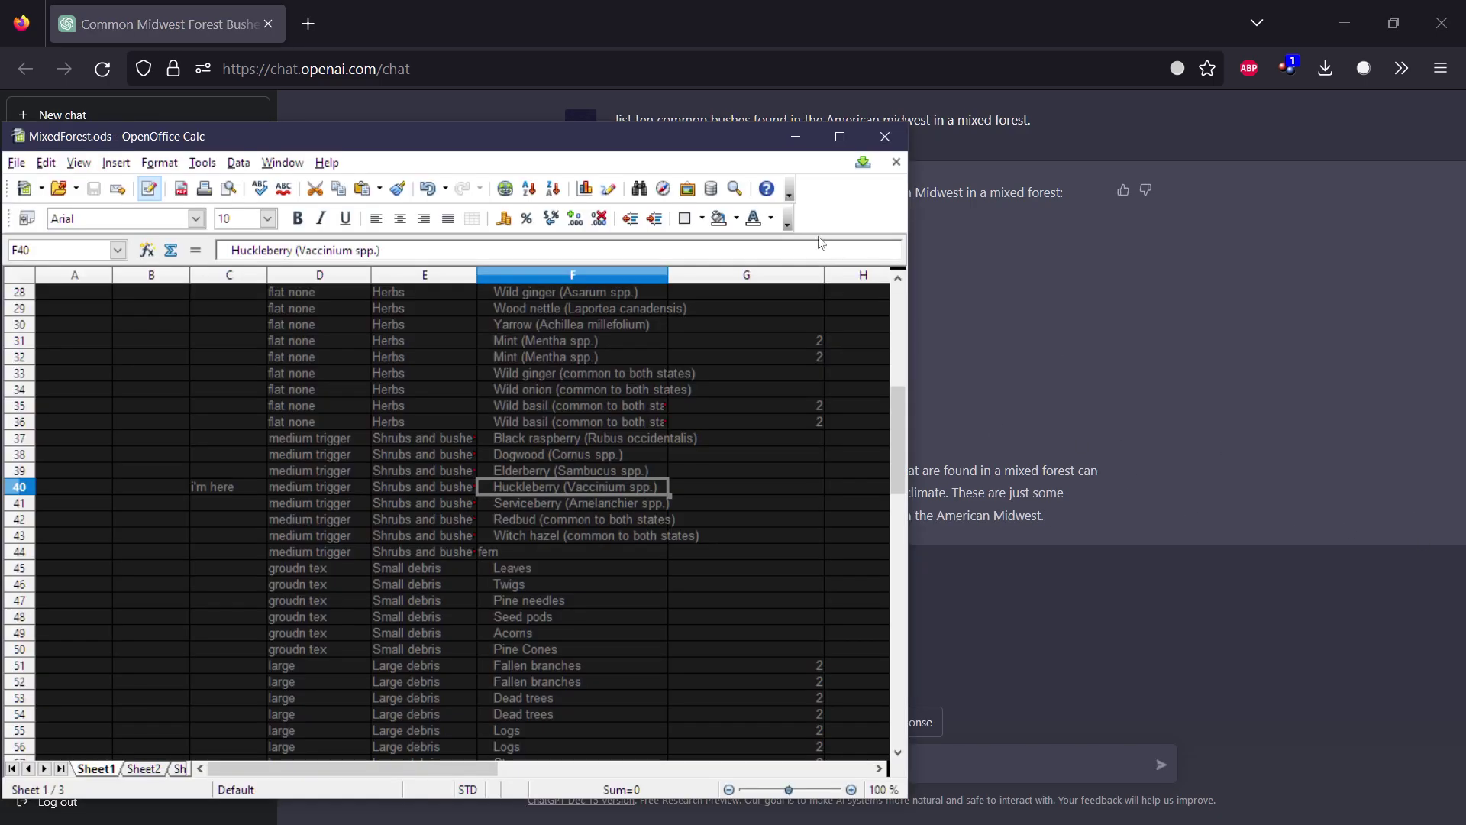
click(840, 136)
scroll(675, 234, up, 3)
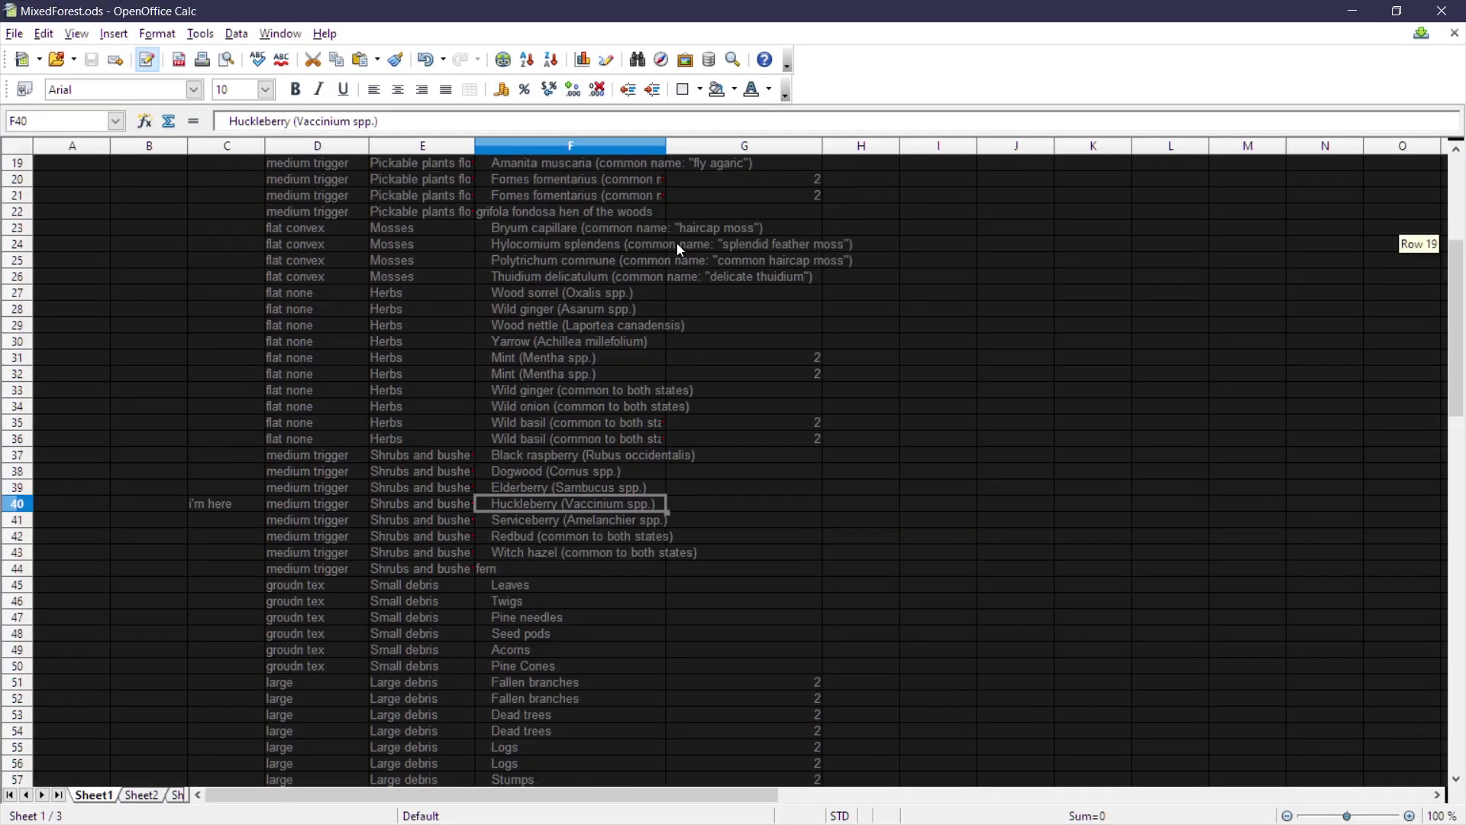
drag(1256, 11, 1026, 603)
click(858, 13)
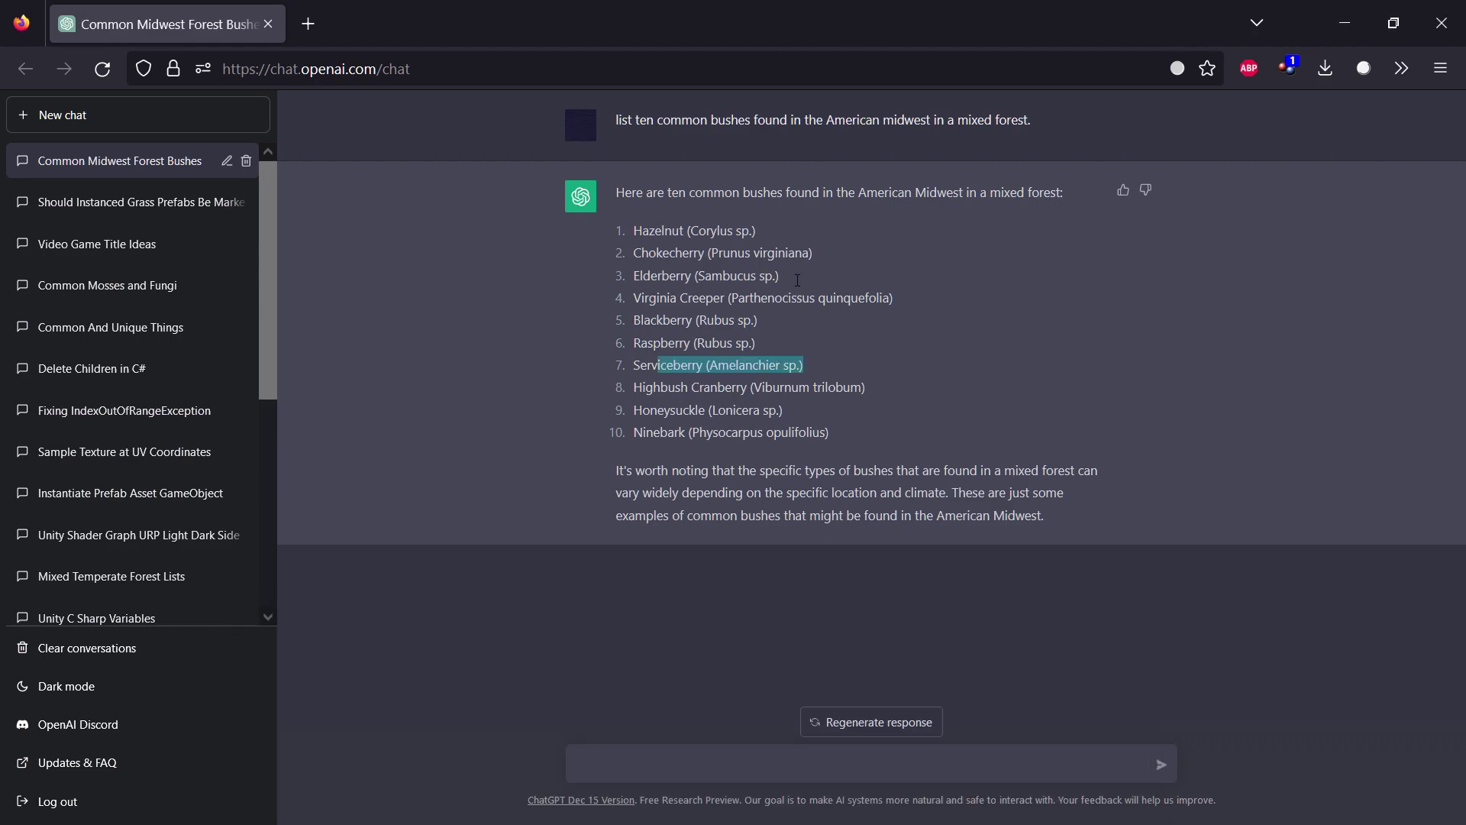
click(773, 317)
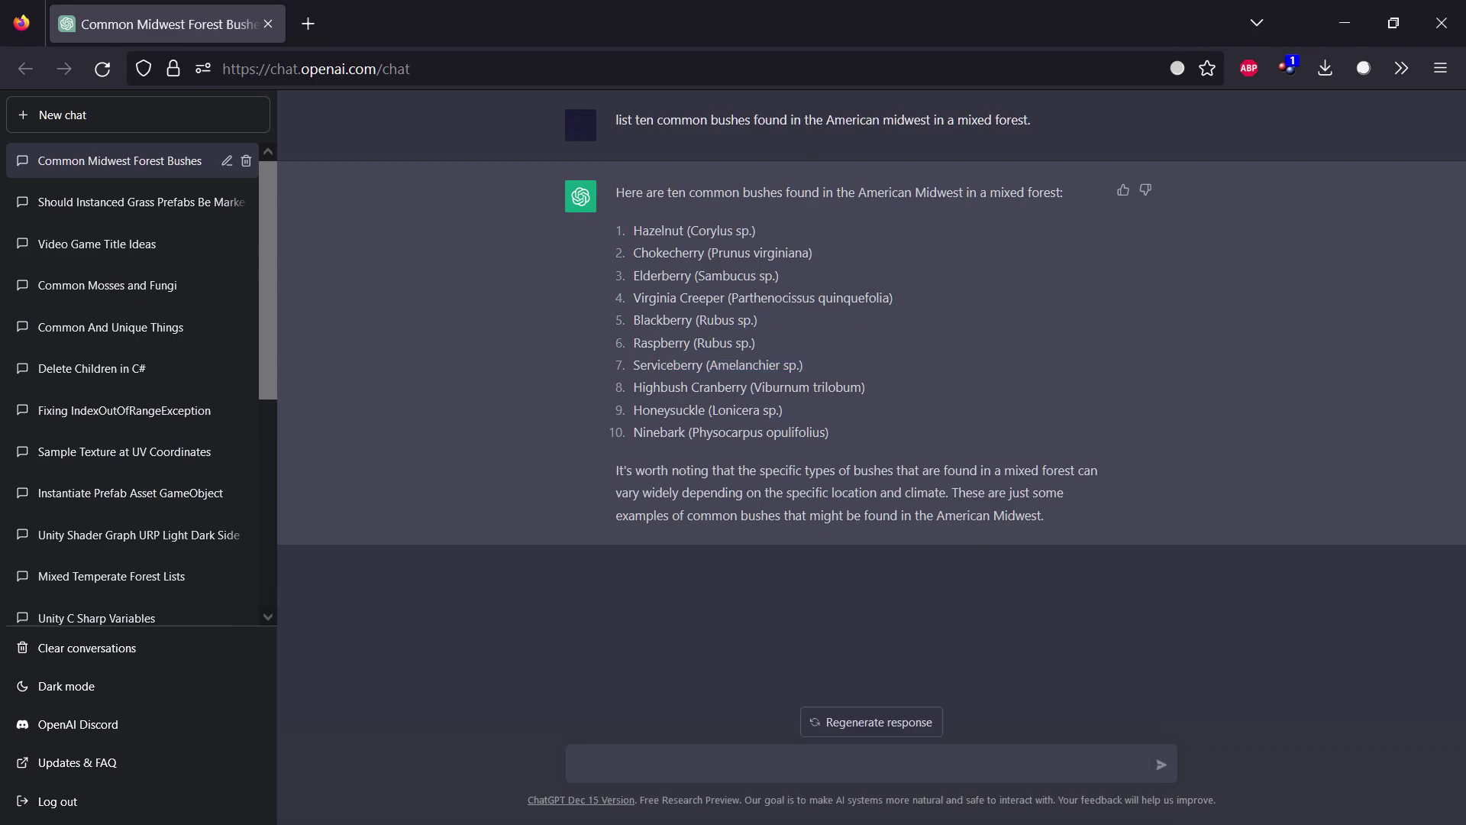
Highlight the full list of suggested bushes in ChatGPT for review and return to the MixedForest.ods spreadsheet.
key(alt+Tab)
drag(906, 608, 921, 441)
click(921, 441)
drag(925, 310, 625, 309)
click(866, 310)
drag(636, 193, 999, 493)
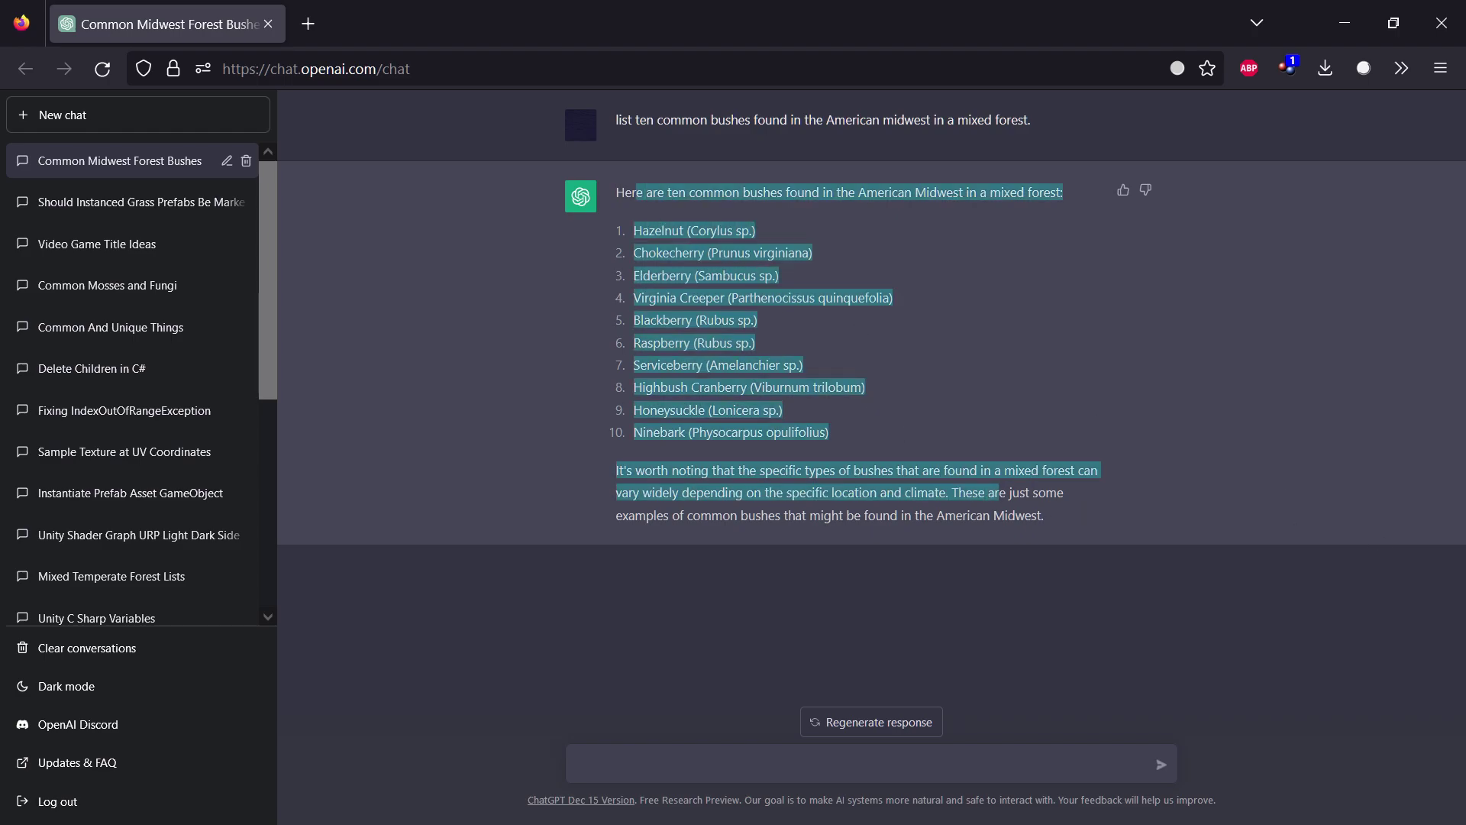
key(alt+Tab)
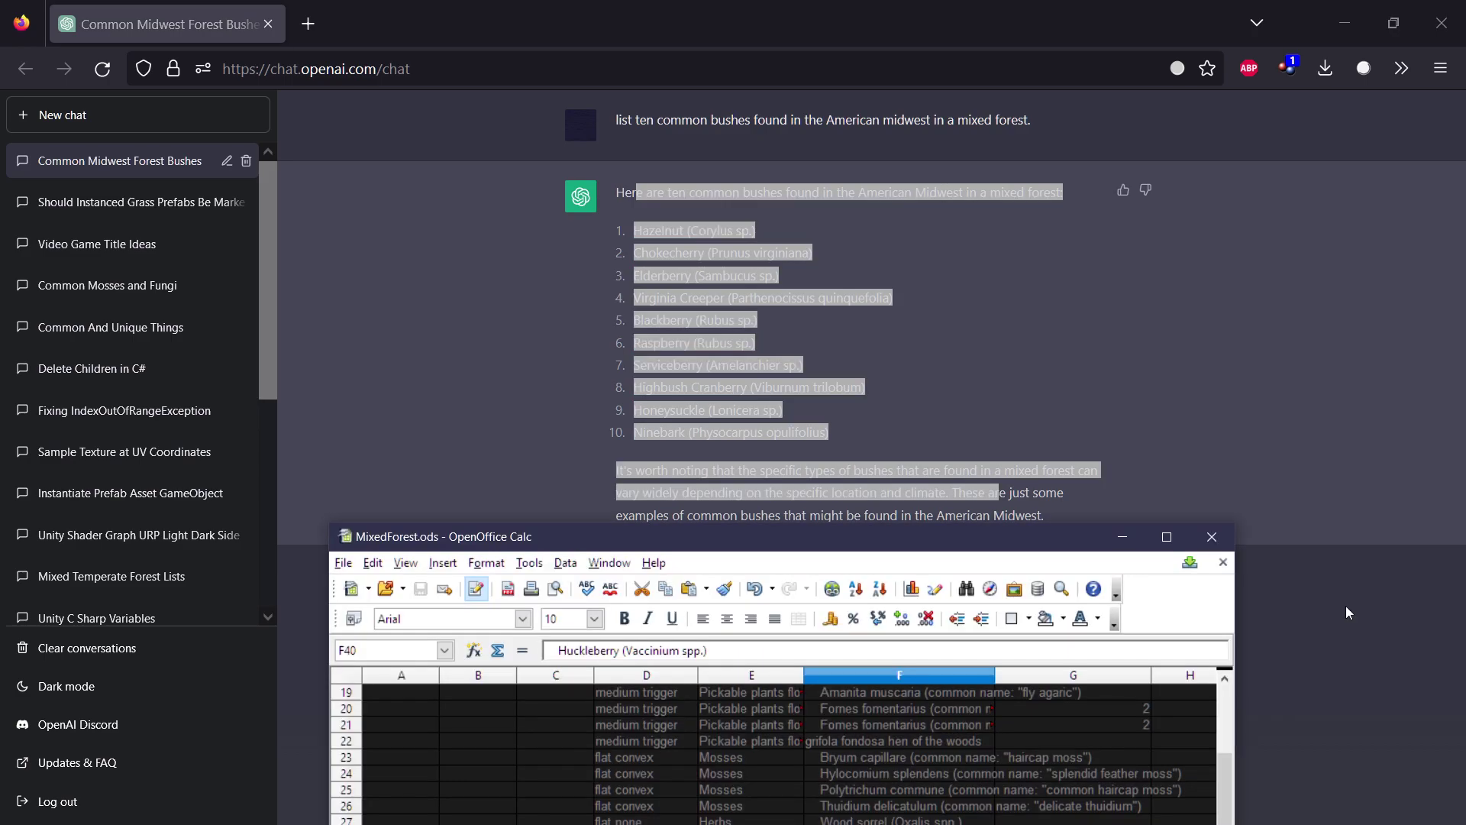
Maximize the MixedForest.ods spreadsheet and review its plant names, categories and needed quantities.
drag(1046, 534, 967, 6)
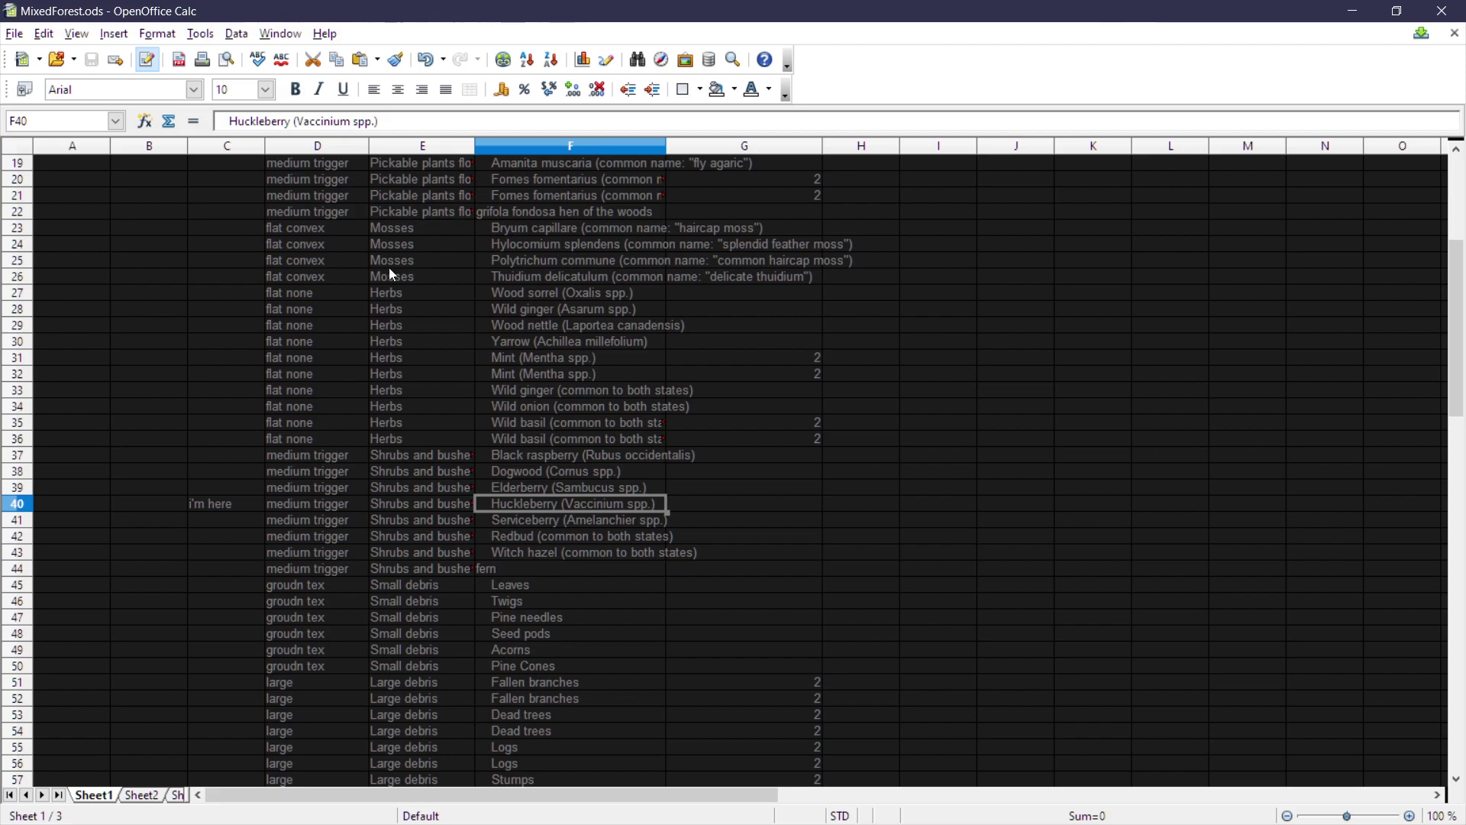
scroll(488, 372, up, 5)
scroll(503, 393, down, 11)
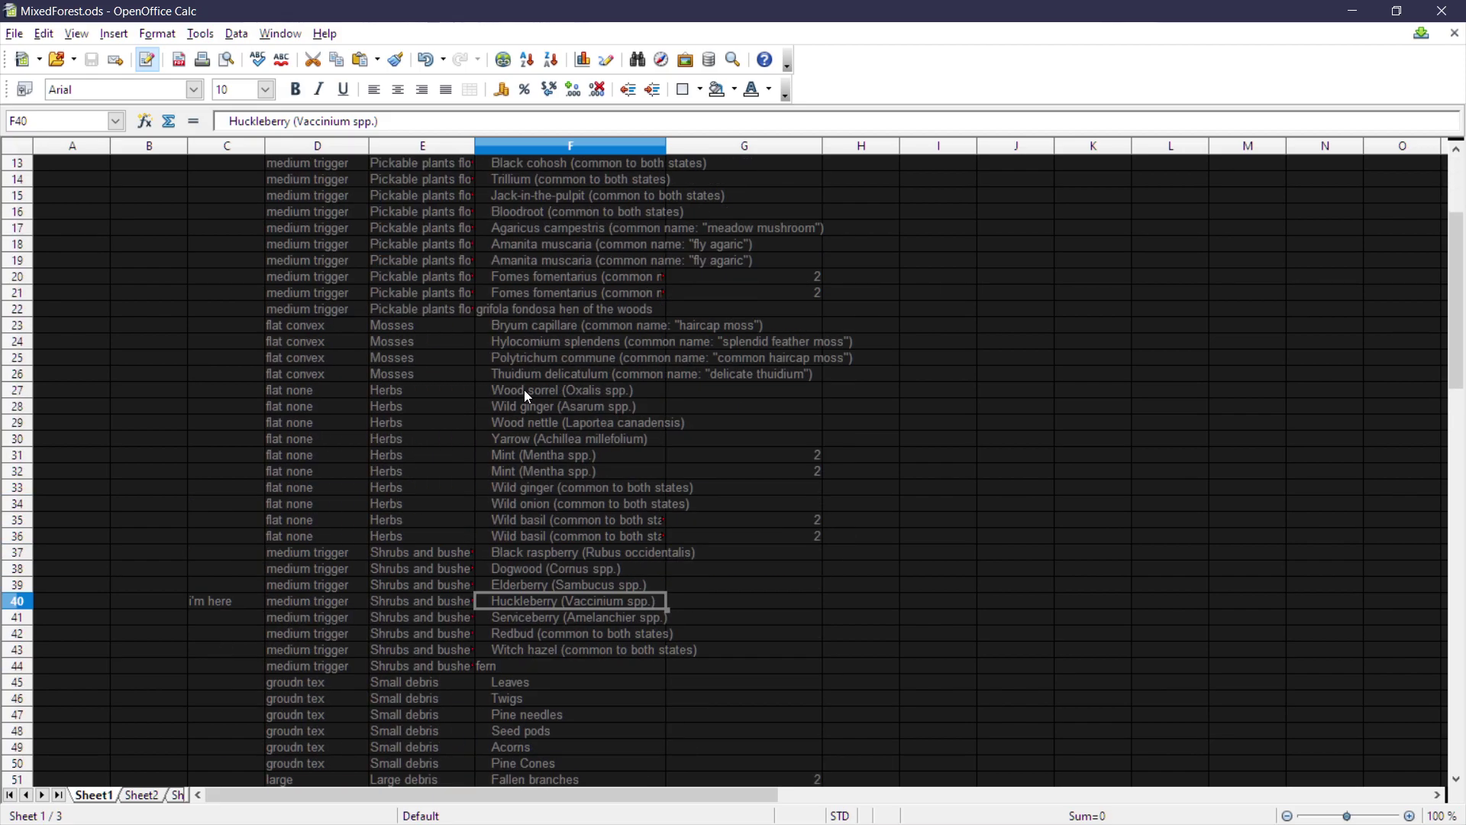
scroll(527, 401, down, 10)
scroll(530, 412, up, 8)
scroll(532, 424, up, 14)
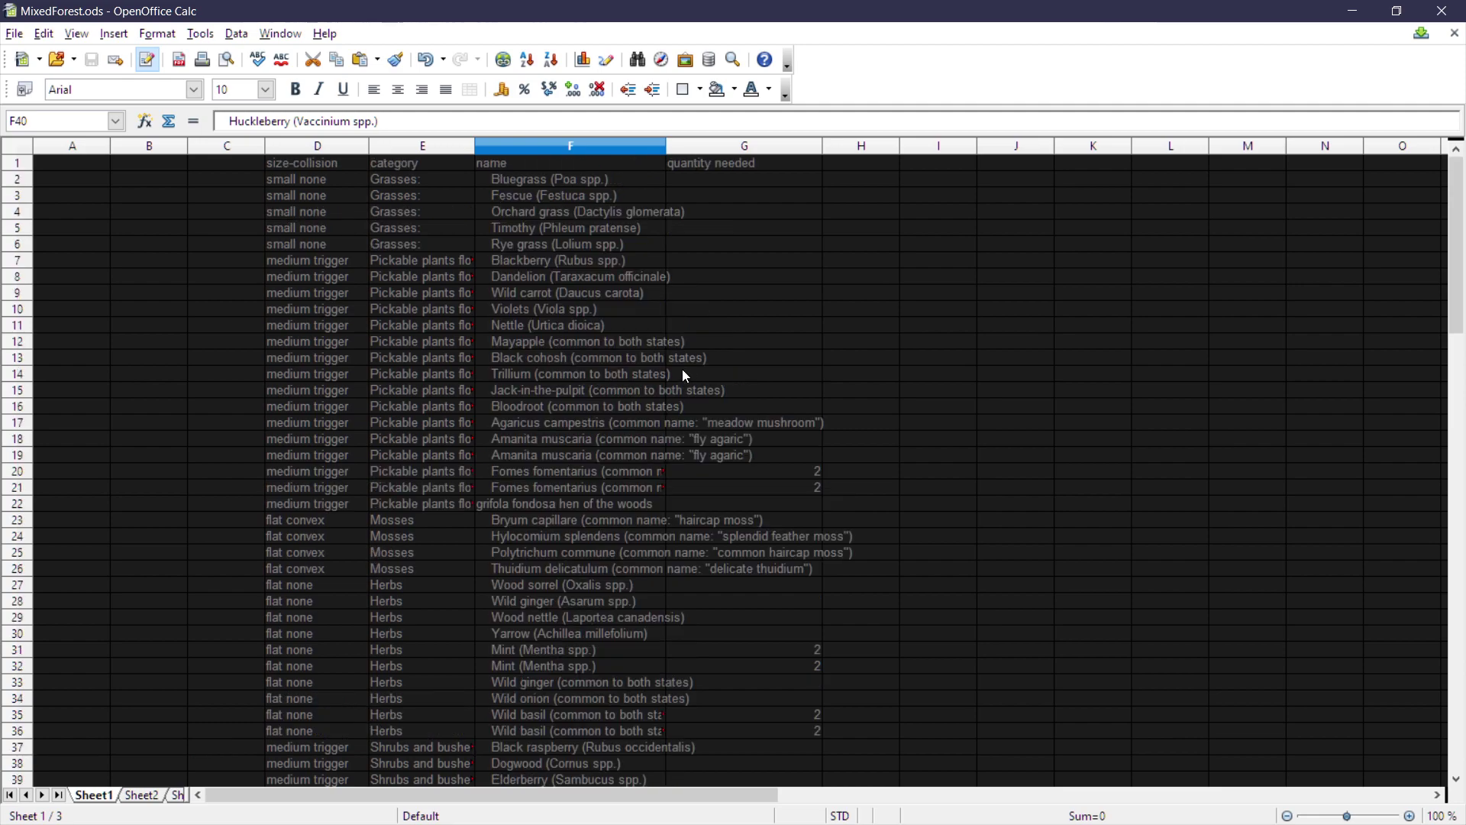
click(758, 358)
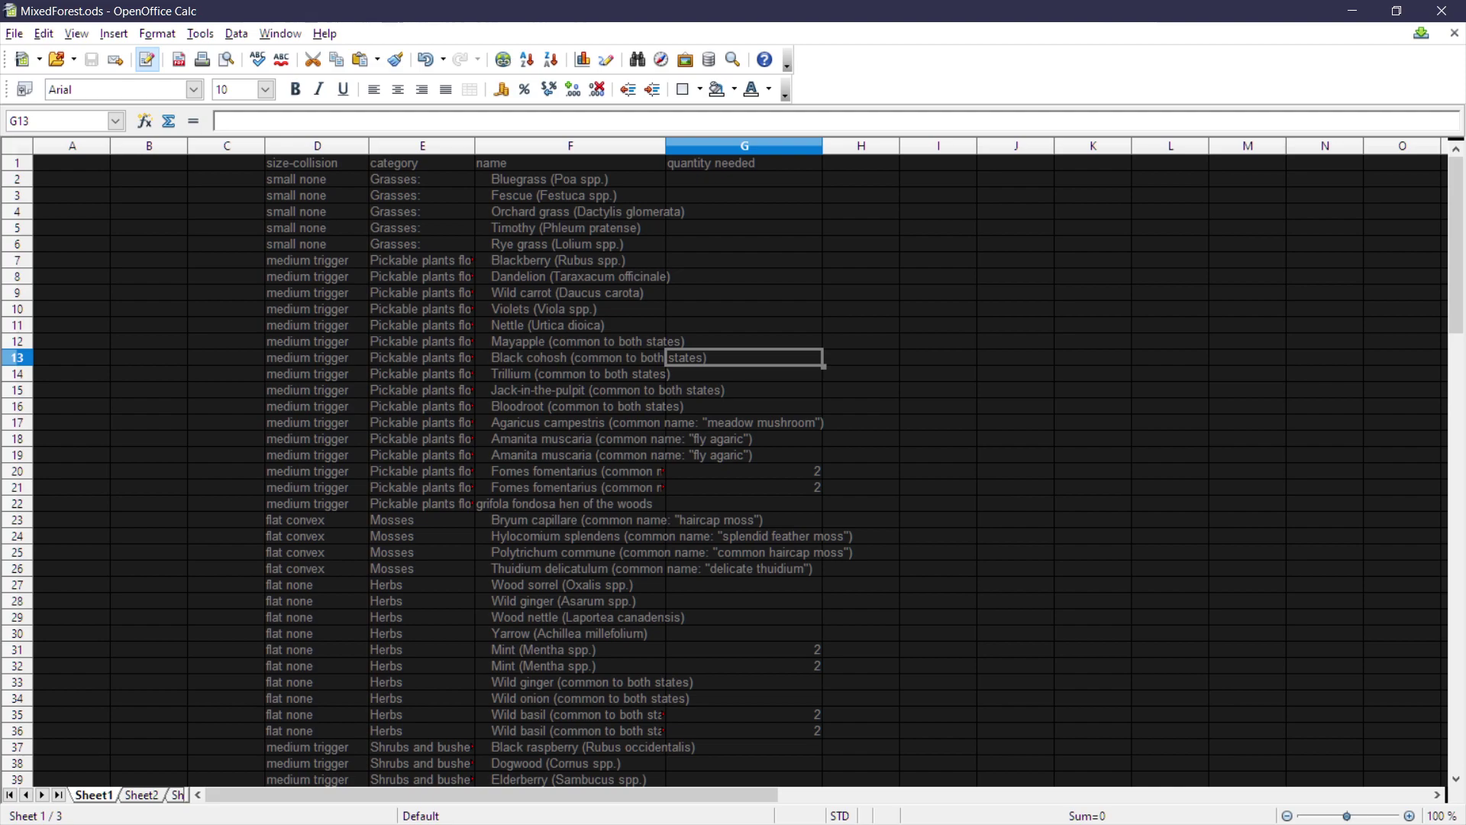
Switch to ChatGPT and ask it to "list biomes common to the american midwest".
key(alt+Tab)
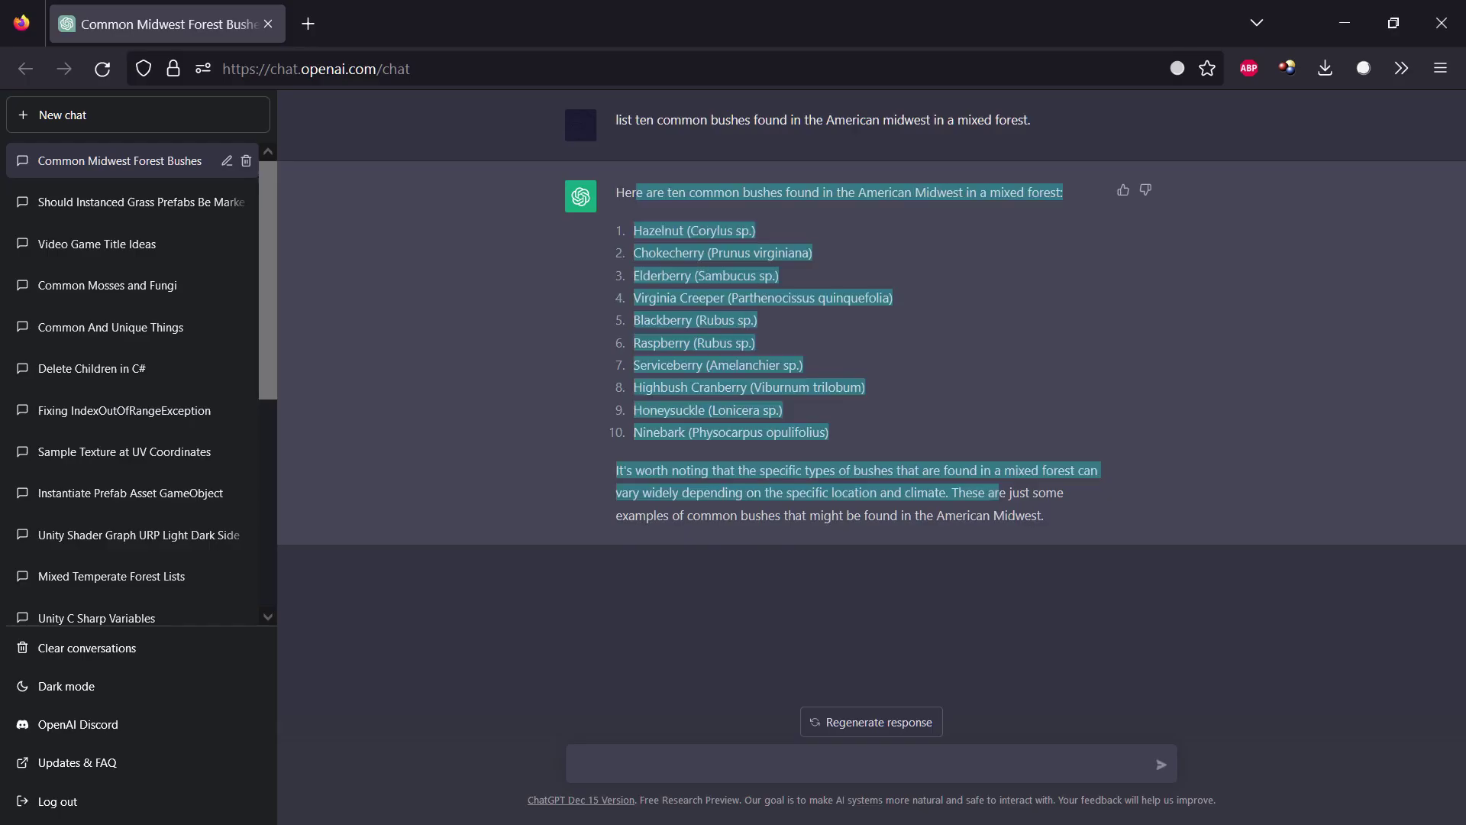
click(936, 763)
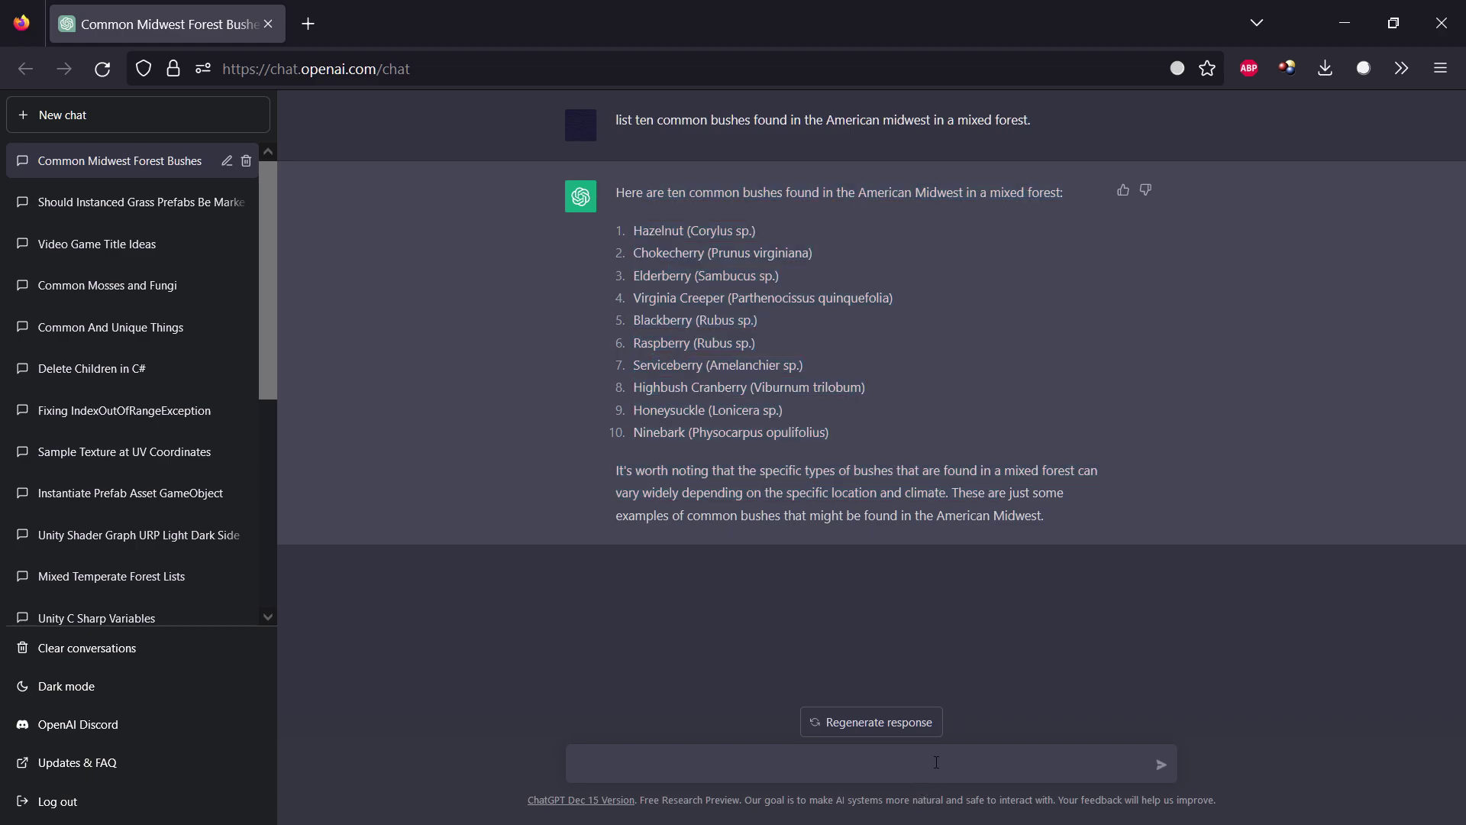
text(list biomes common to the ame)
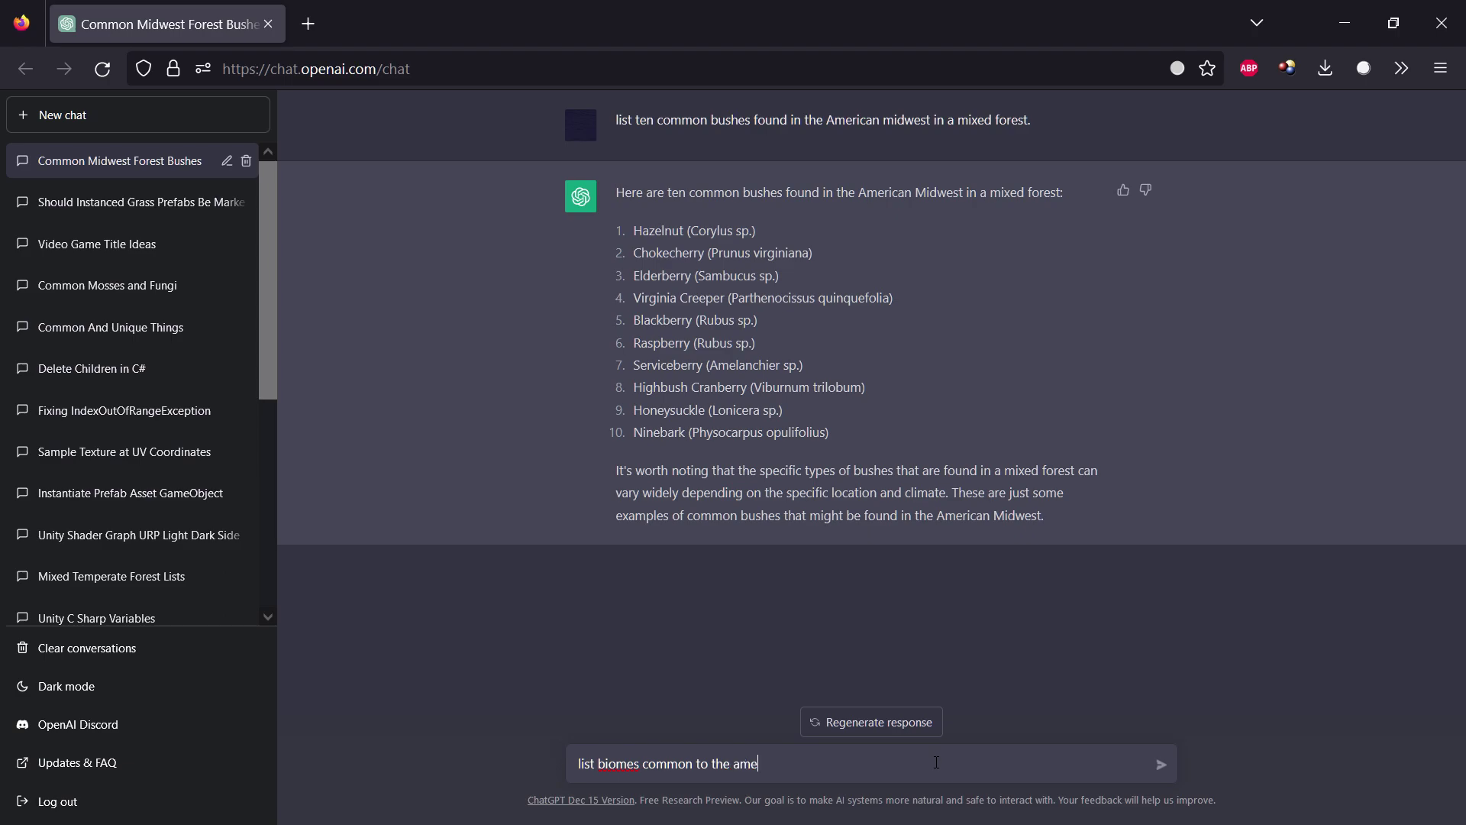
text(rican midwest)
key(Return)
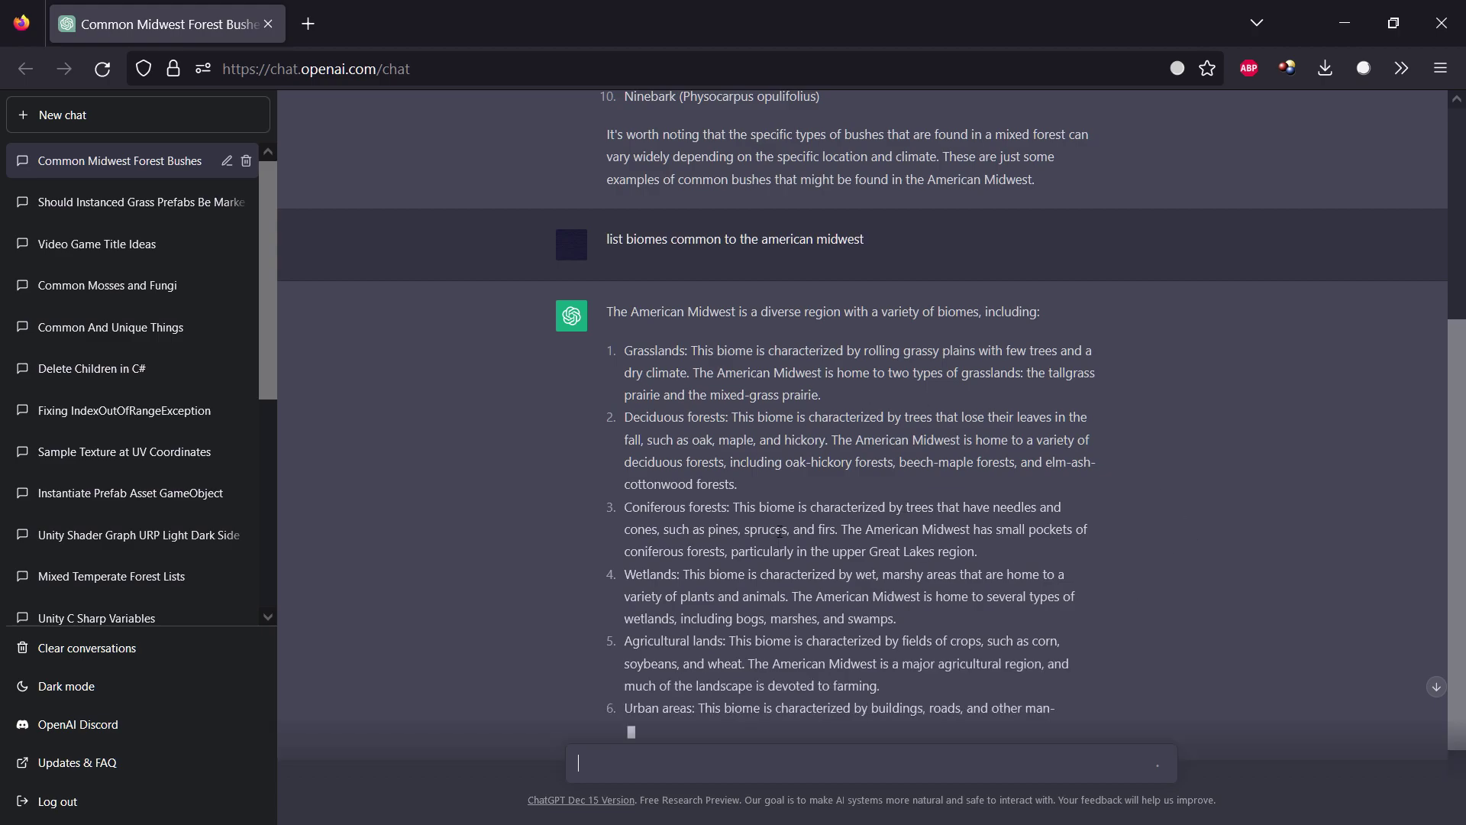
Review the earlier ChatGPT answer by highlighting its list of ten common Midwest bushes.
scroll(883, 354, up, 4)
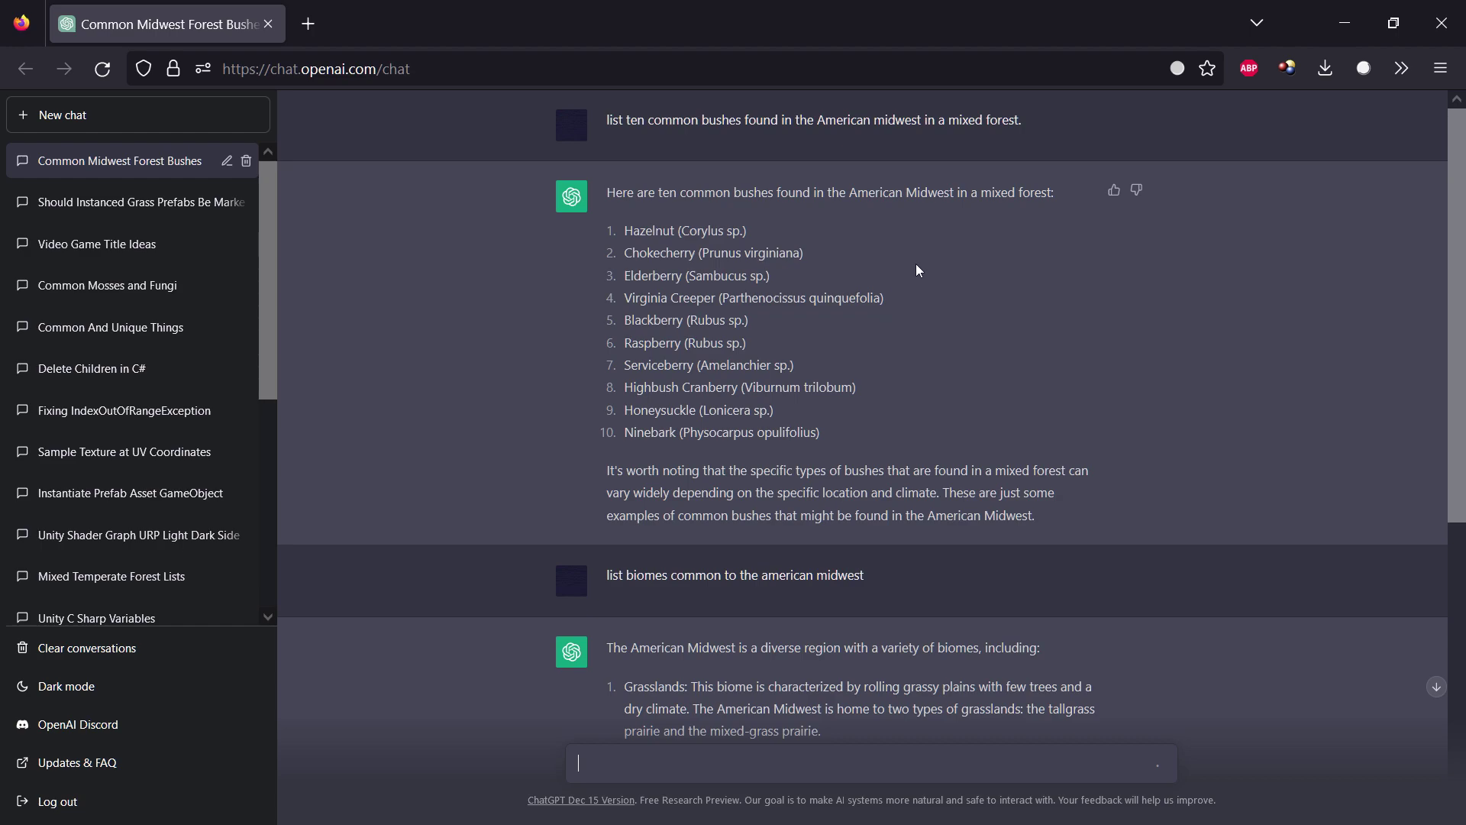
drag(1036, 194, 855, 194)
click(497, 187)
drag(619, 229, 855, 427)
click(1045, 500)
Return to the MixedForest.ods spreadsheet and compare the Serviceberry and Huckleberry entries among the shrubs.
key(alt+Tab)
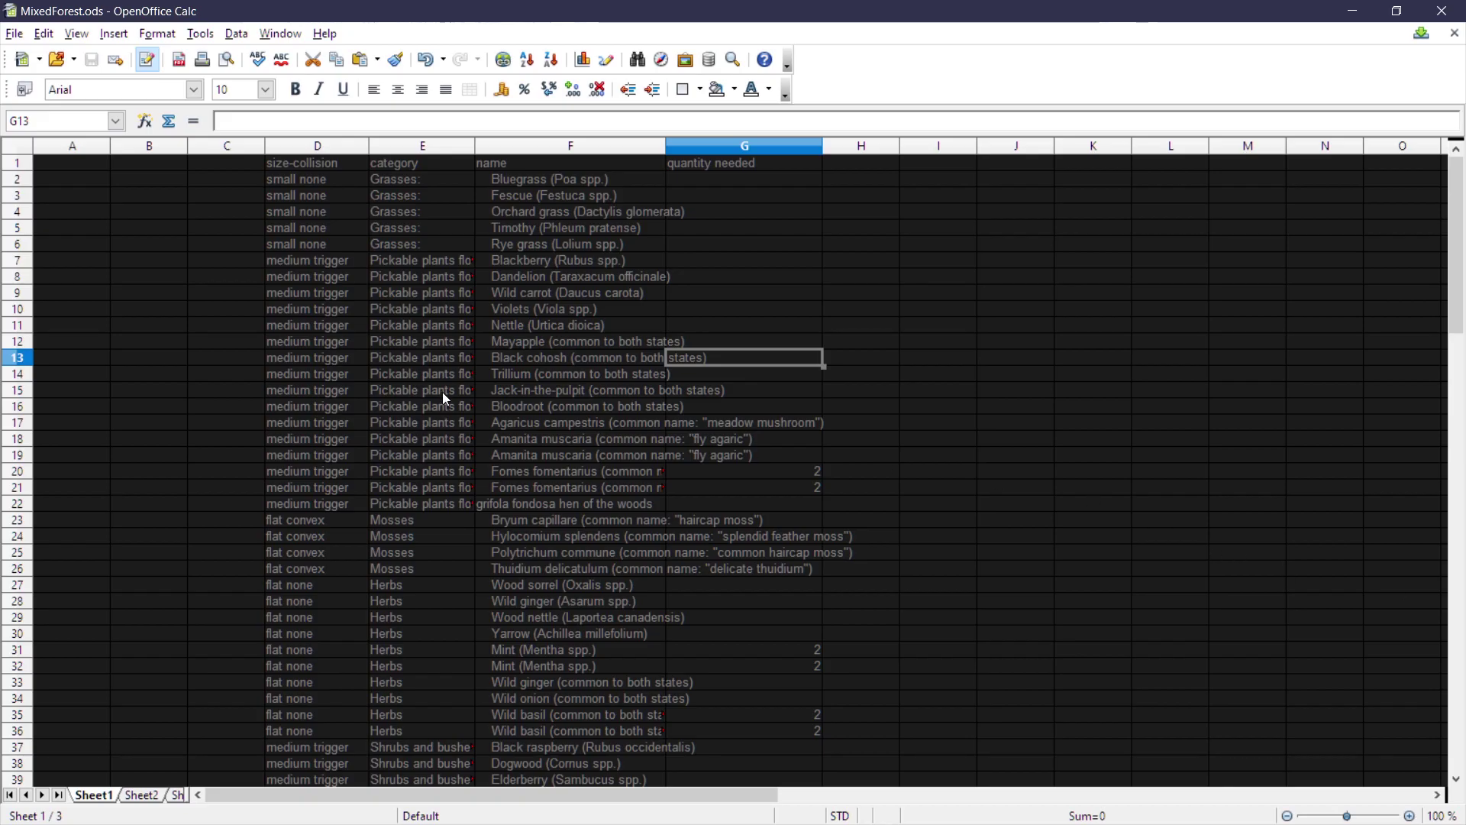
scroll(582, 341, down, 6)
scroll(576, 342, up, 6)
scroll(558, 368, down, 3)
scroll(419, 490, down, 4)
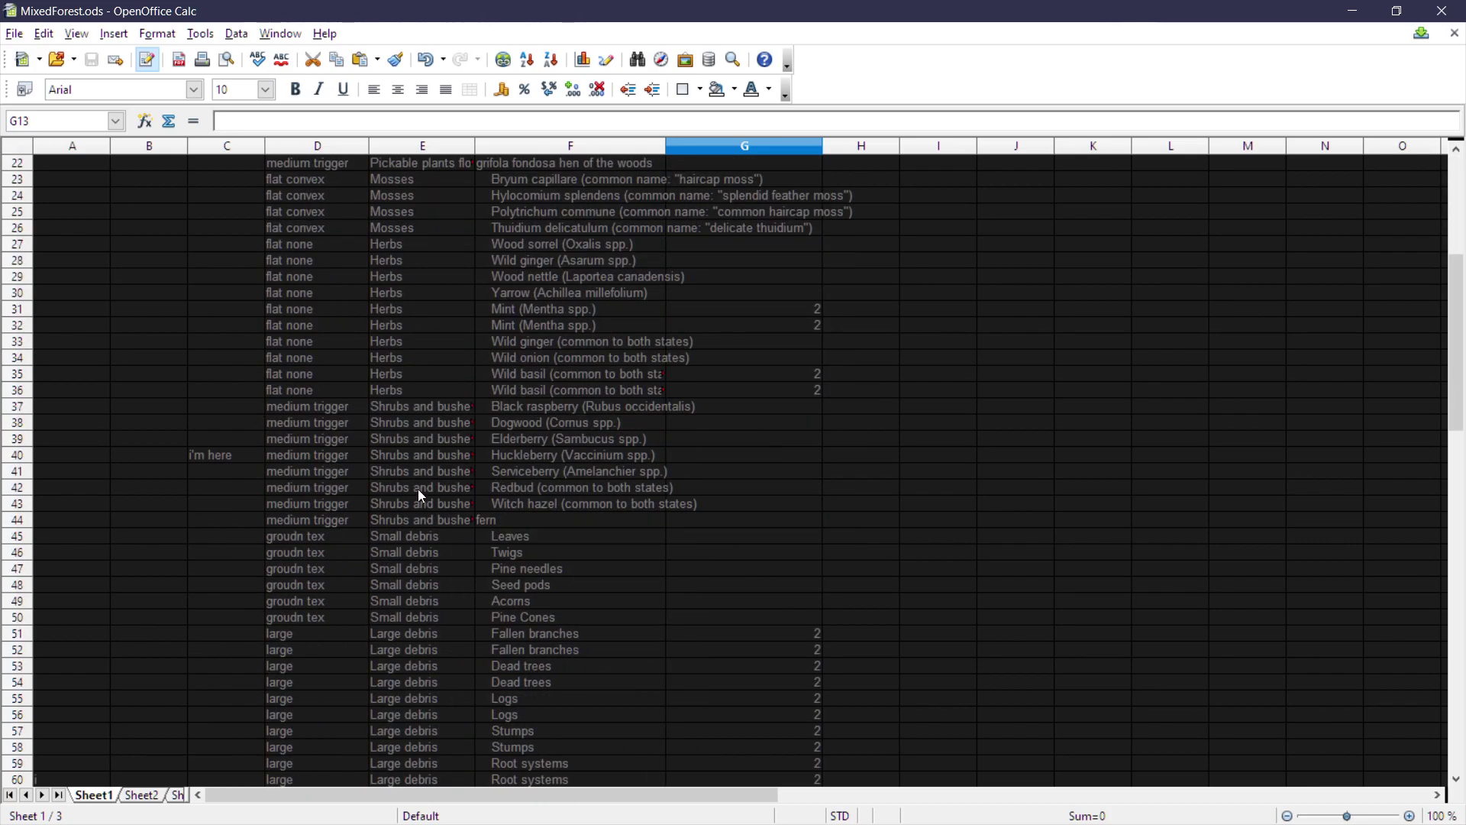
click(530, 471)
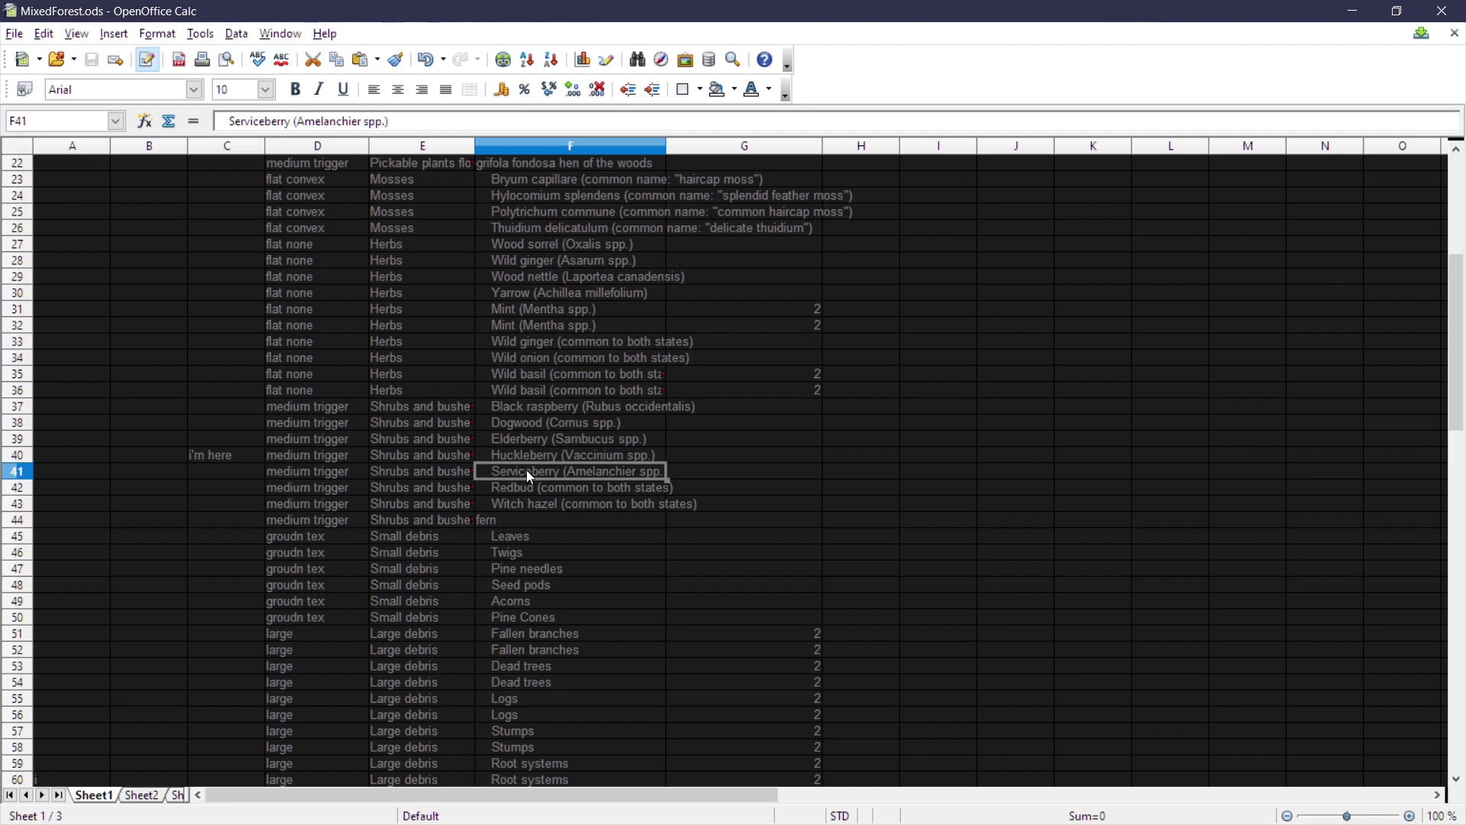
click(526, 457)
click(521, 475)
click(512, 456)
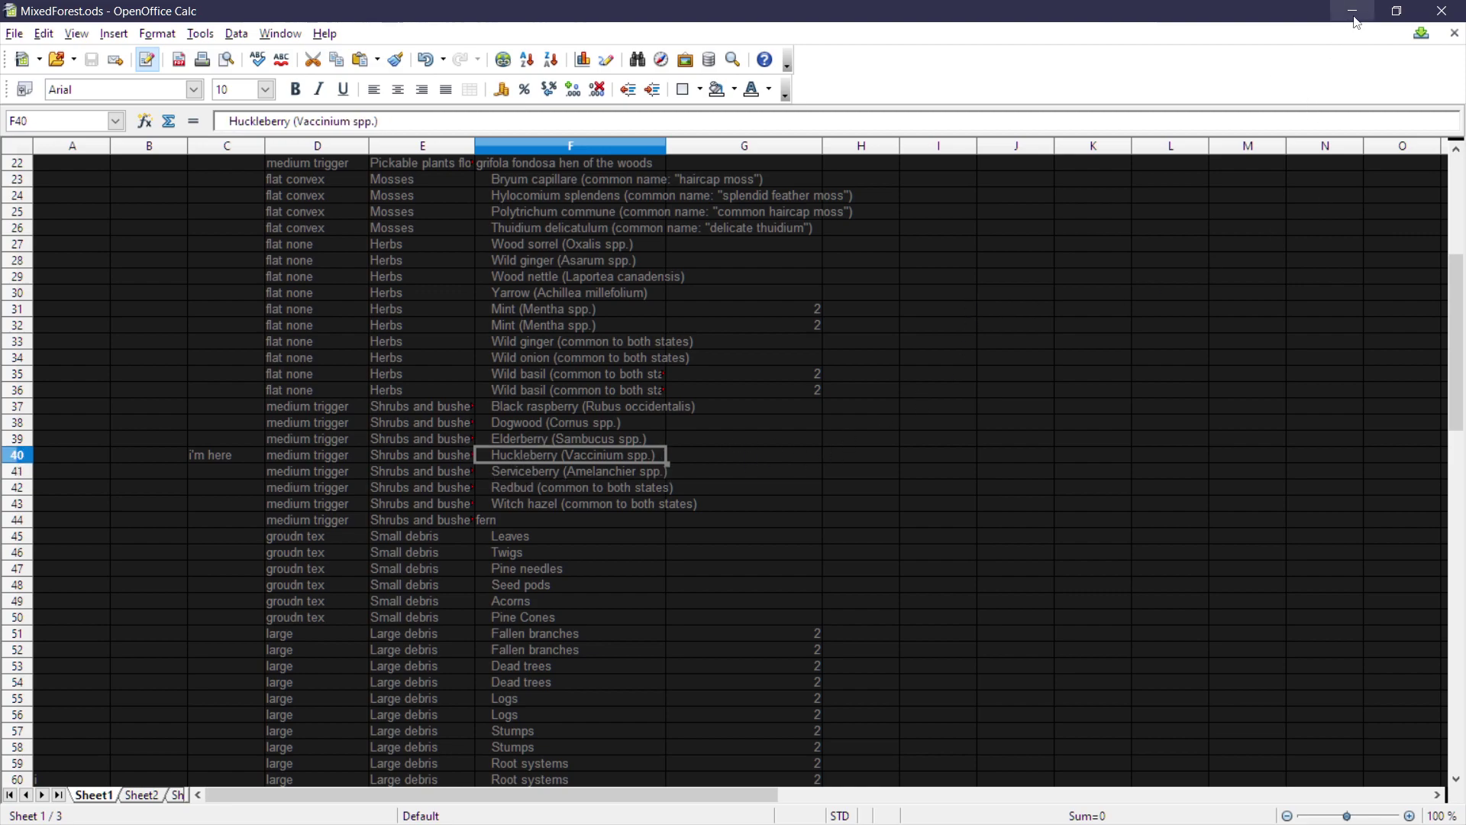
Switch to File Explorer and open the reference photo "Serviceberry (Amelanchier spp.) tr.png" from the search results.
key(alt+Tab)
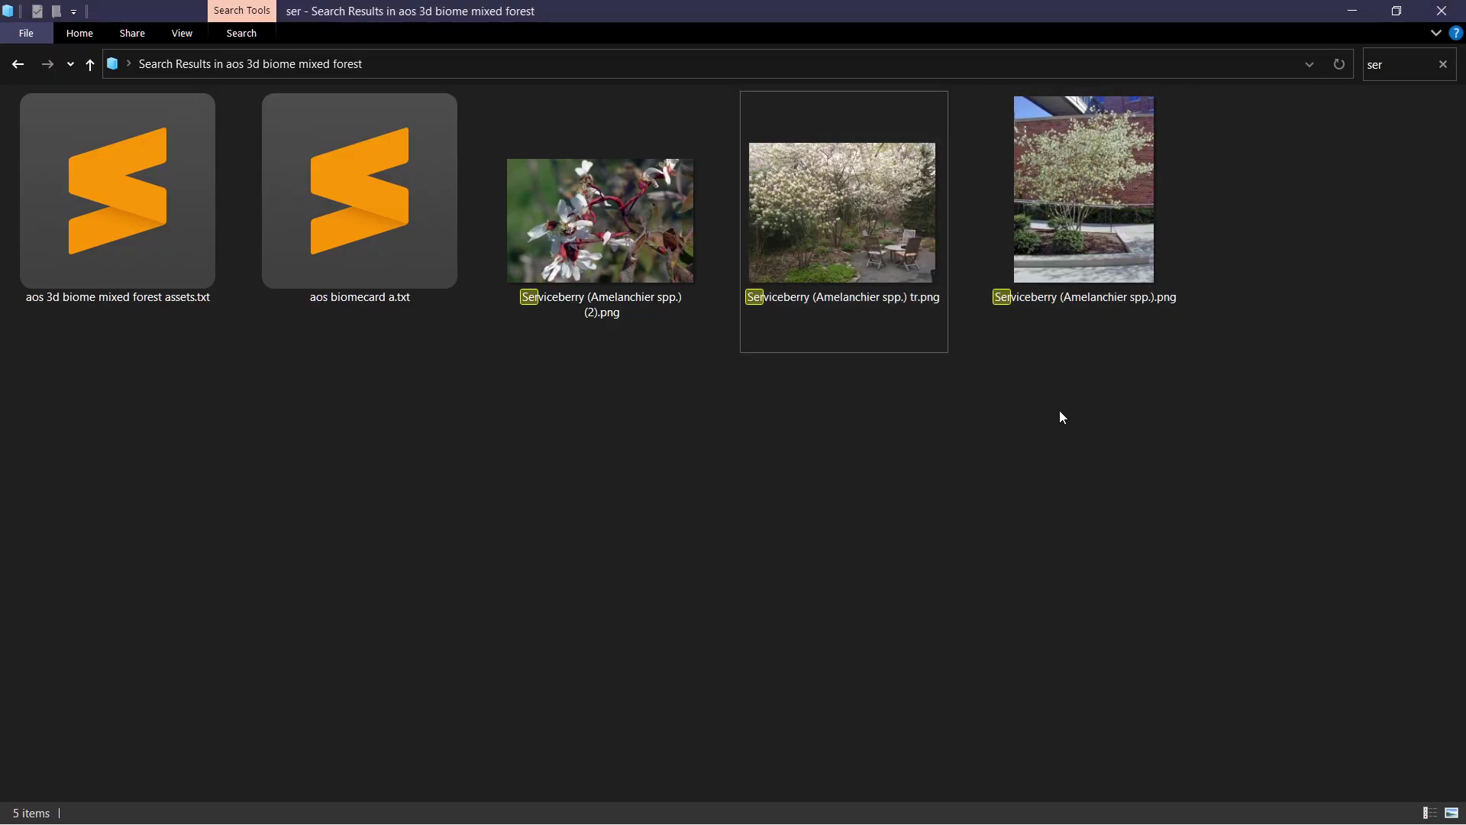
click(1093, 277)
click(1092, 424)
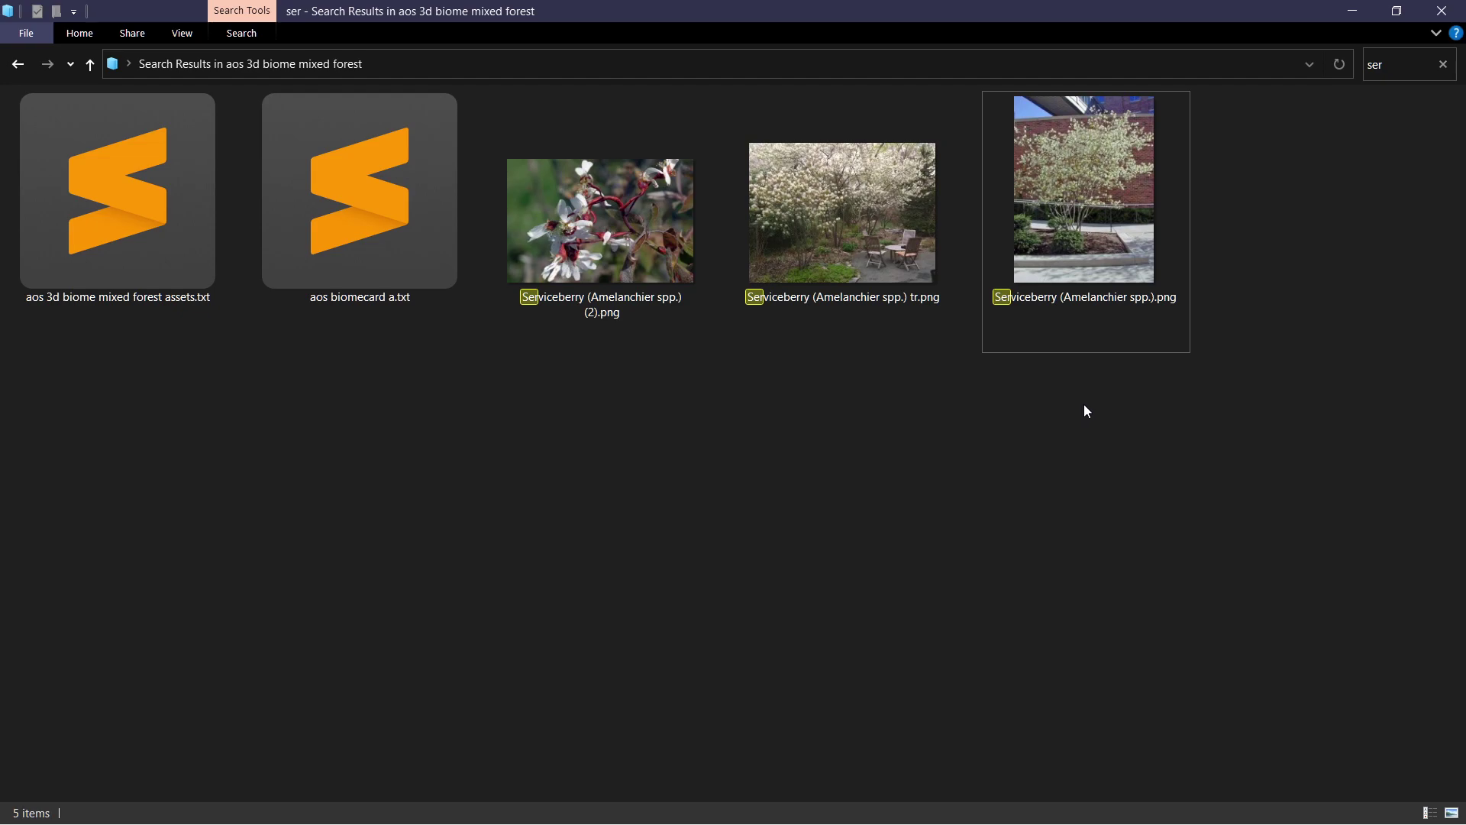
click(1117, 309)
click(964, 321)
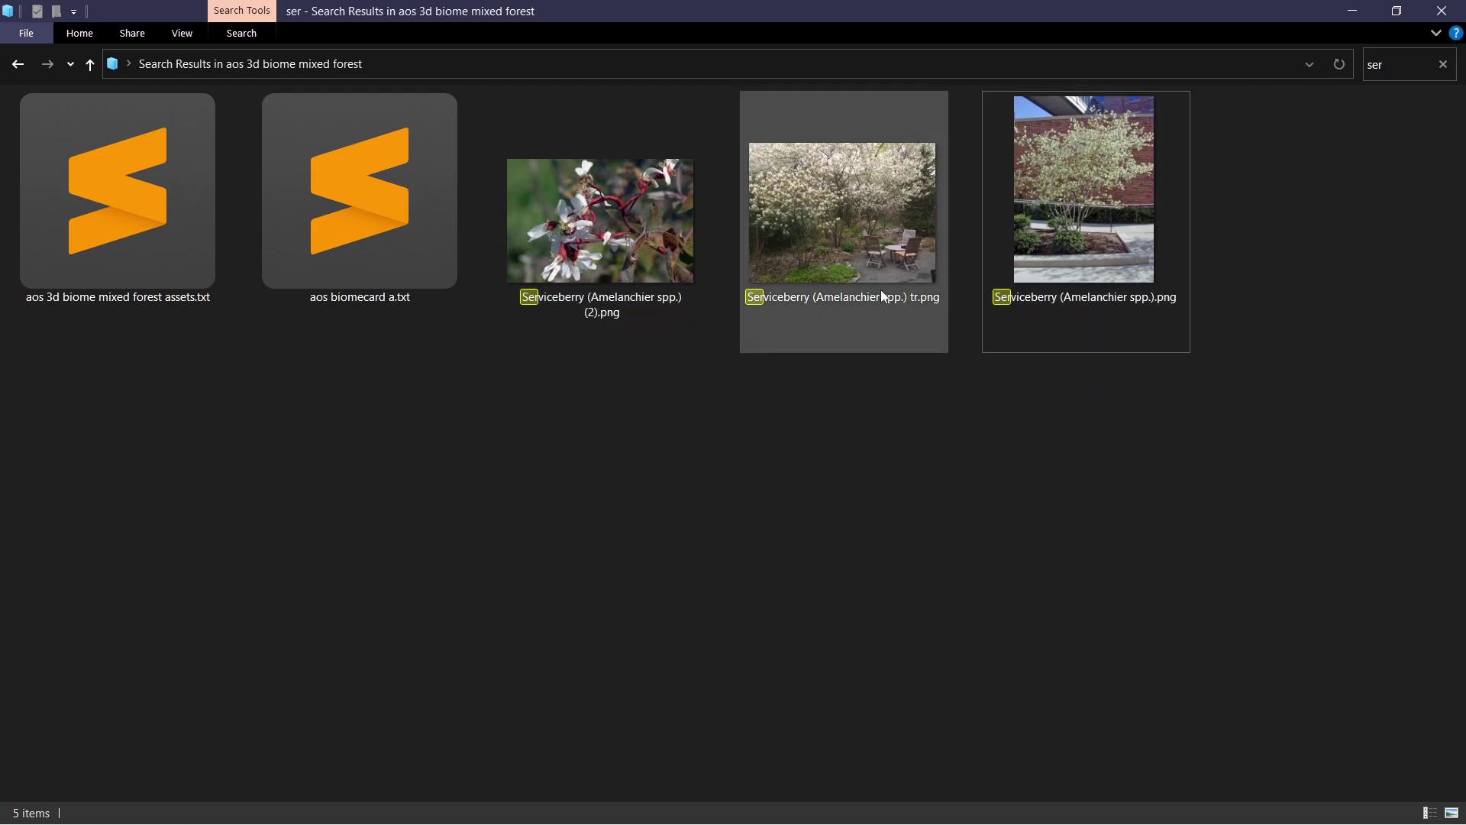
click(857, 319)
click(867, 463)
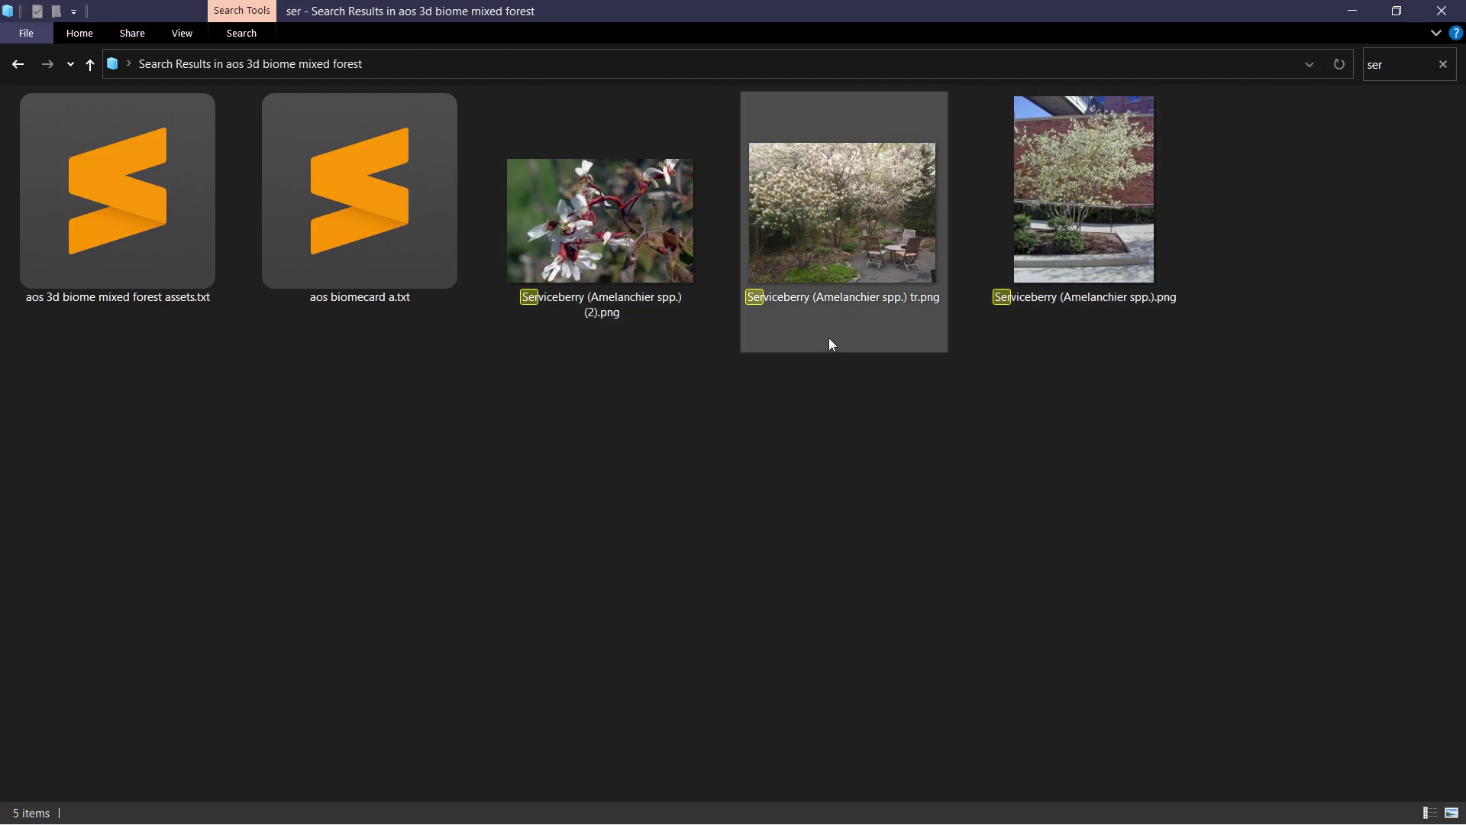
click(841, 299)
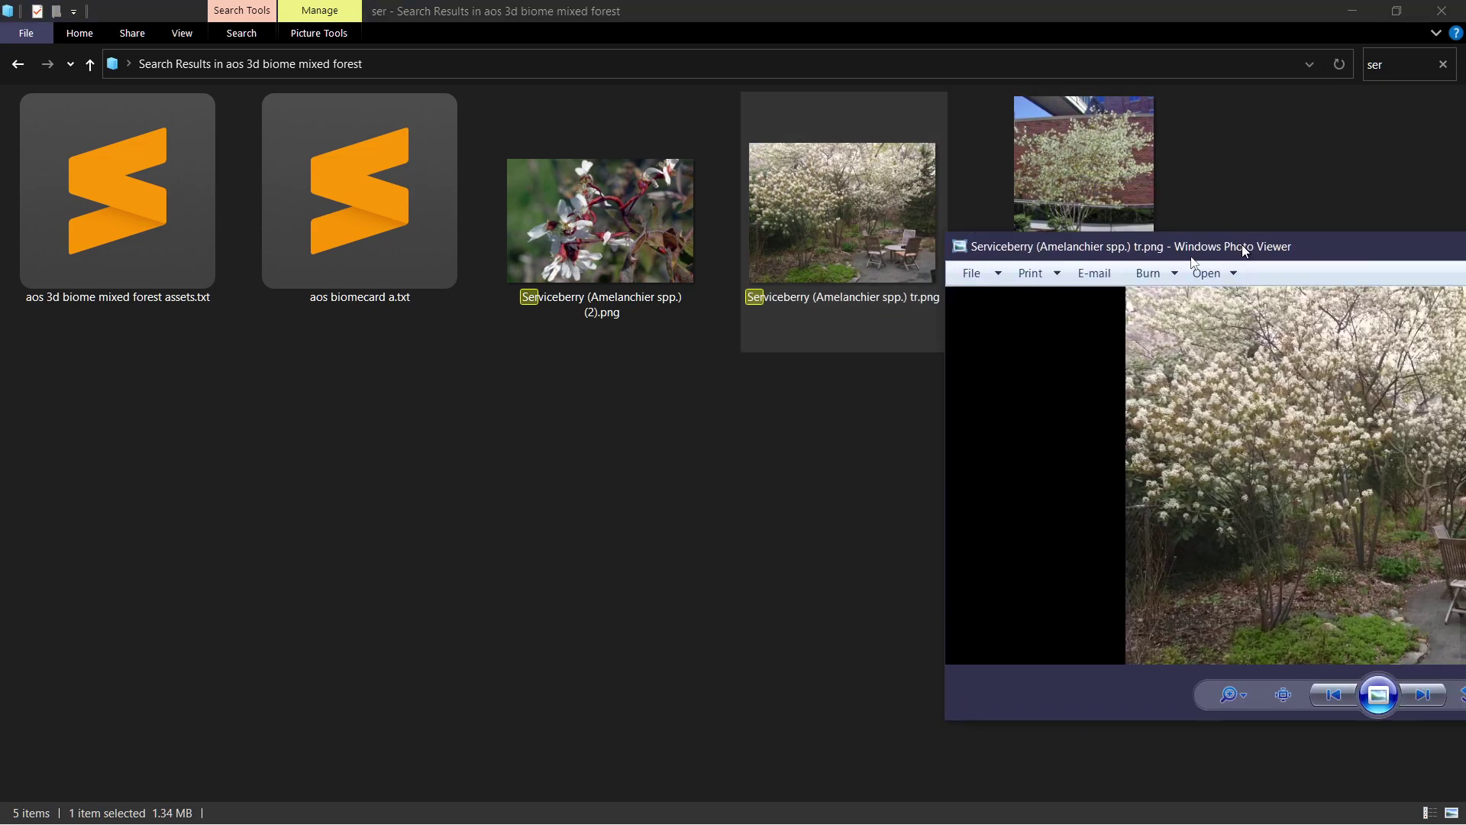
Reposition and enlarge the photo viewer window to examine the flowering serviceberry, then close it.
drag(1343, 242, 640, 166)
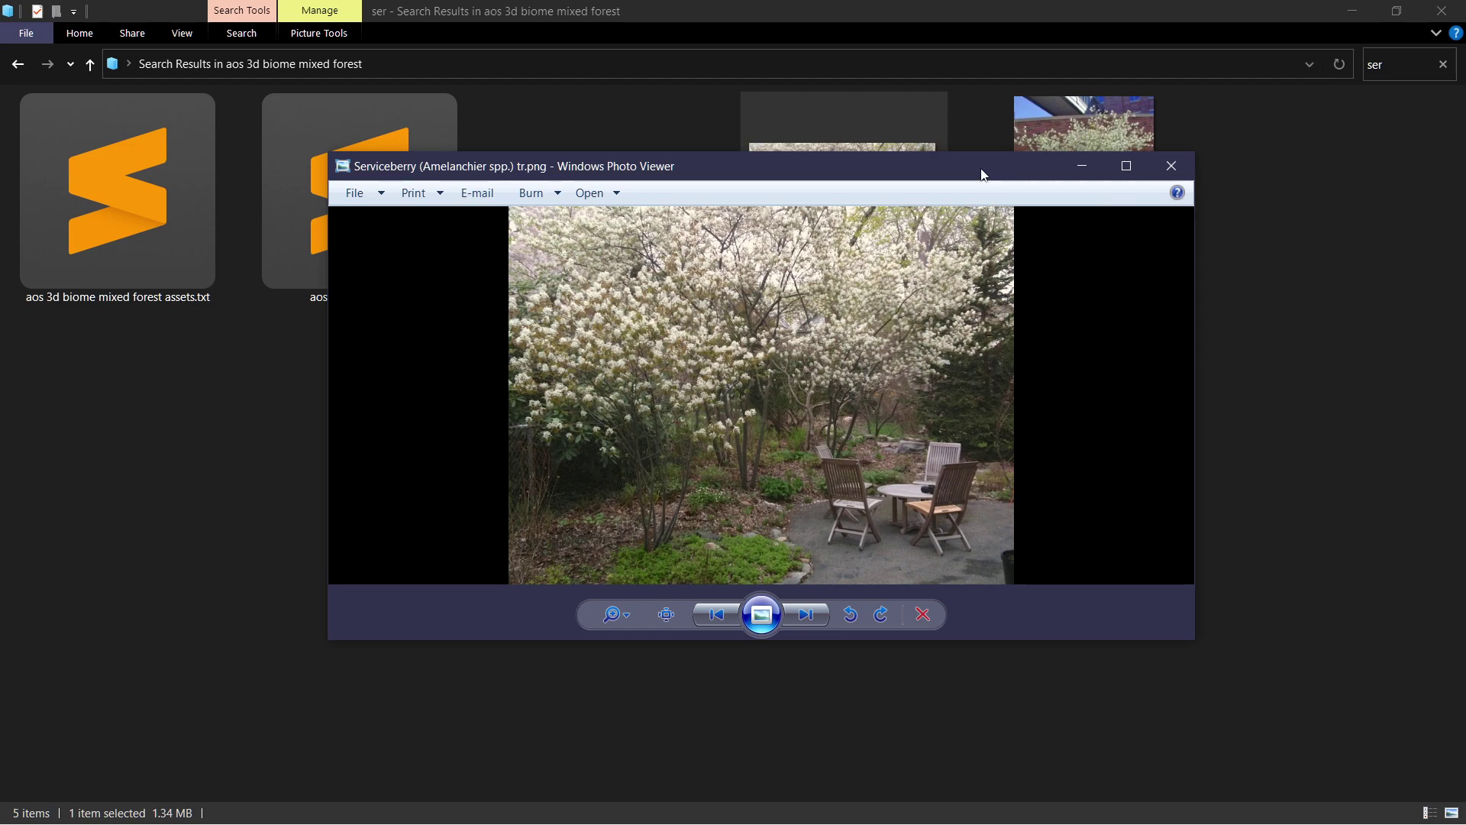
drag(979, 156, 1048, 75)
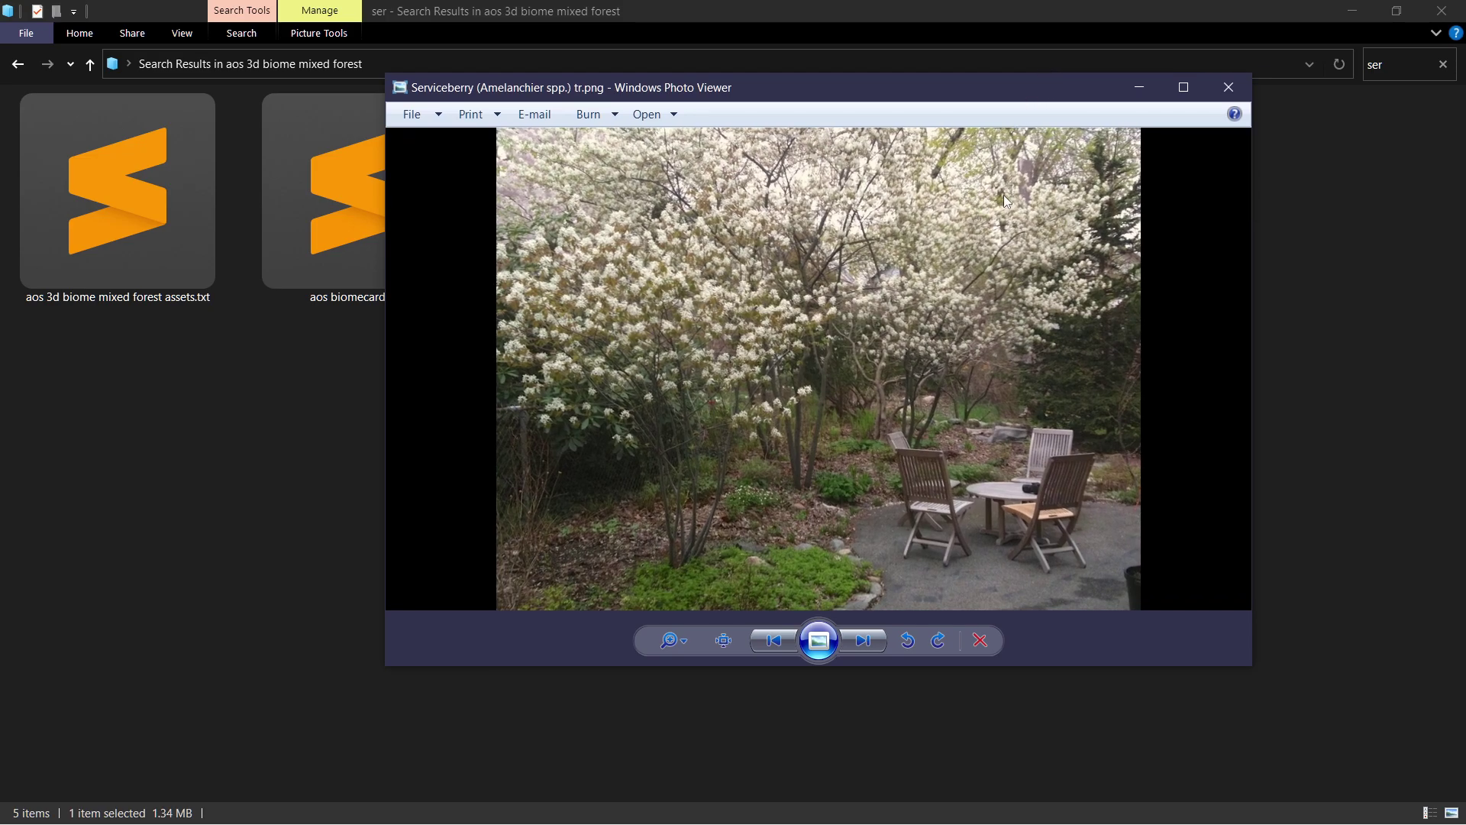
drag(1048, 75, 1053, 65)
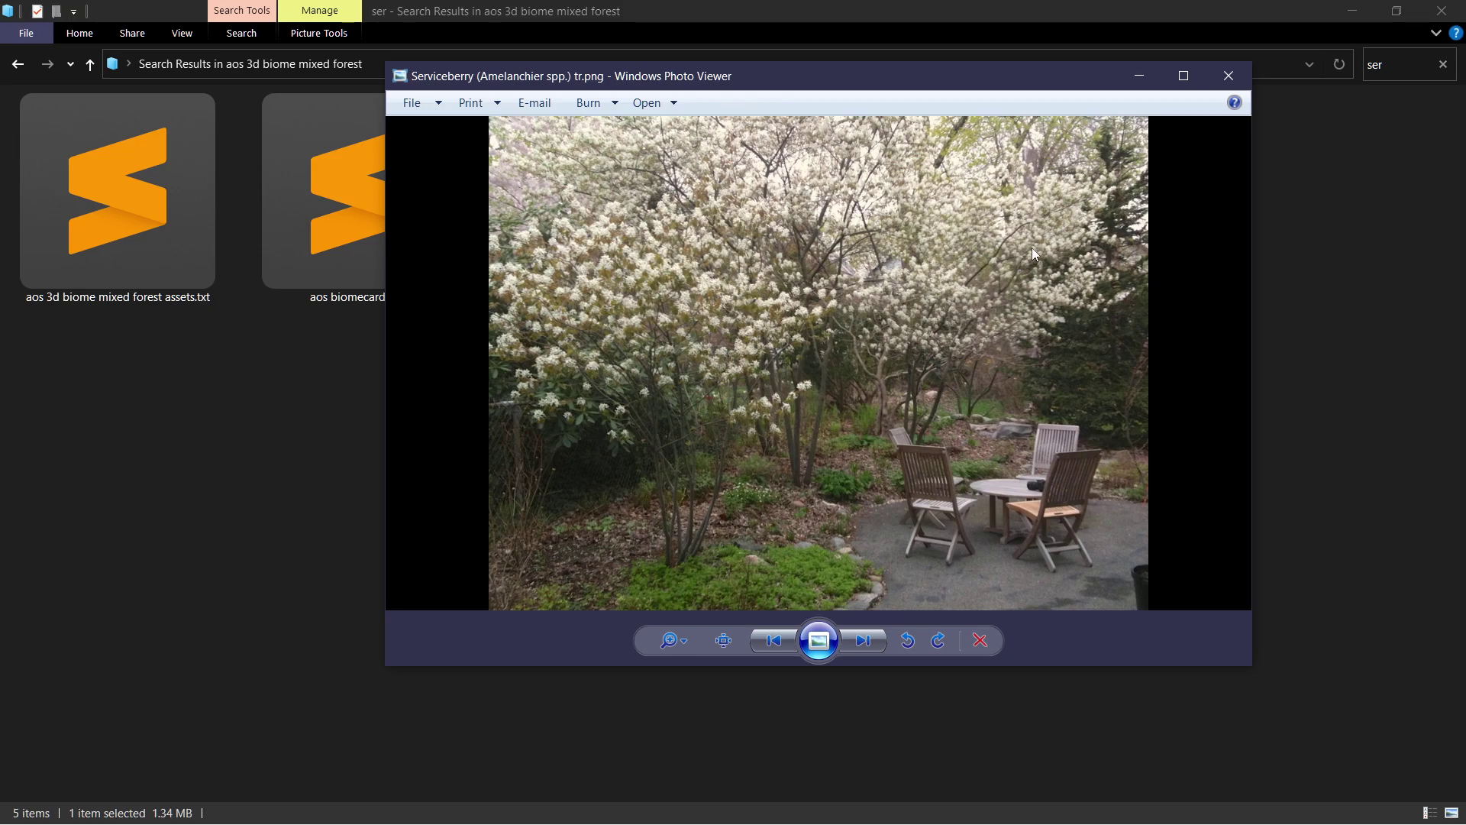
drag(1018, 83, 1089, 118)
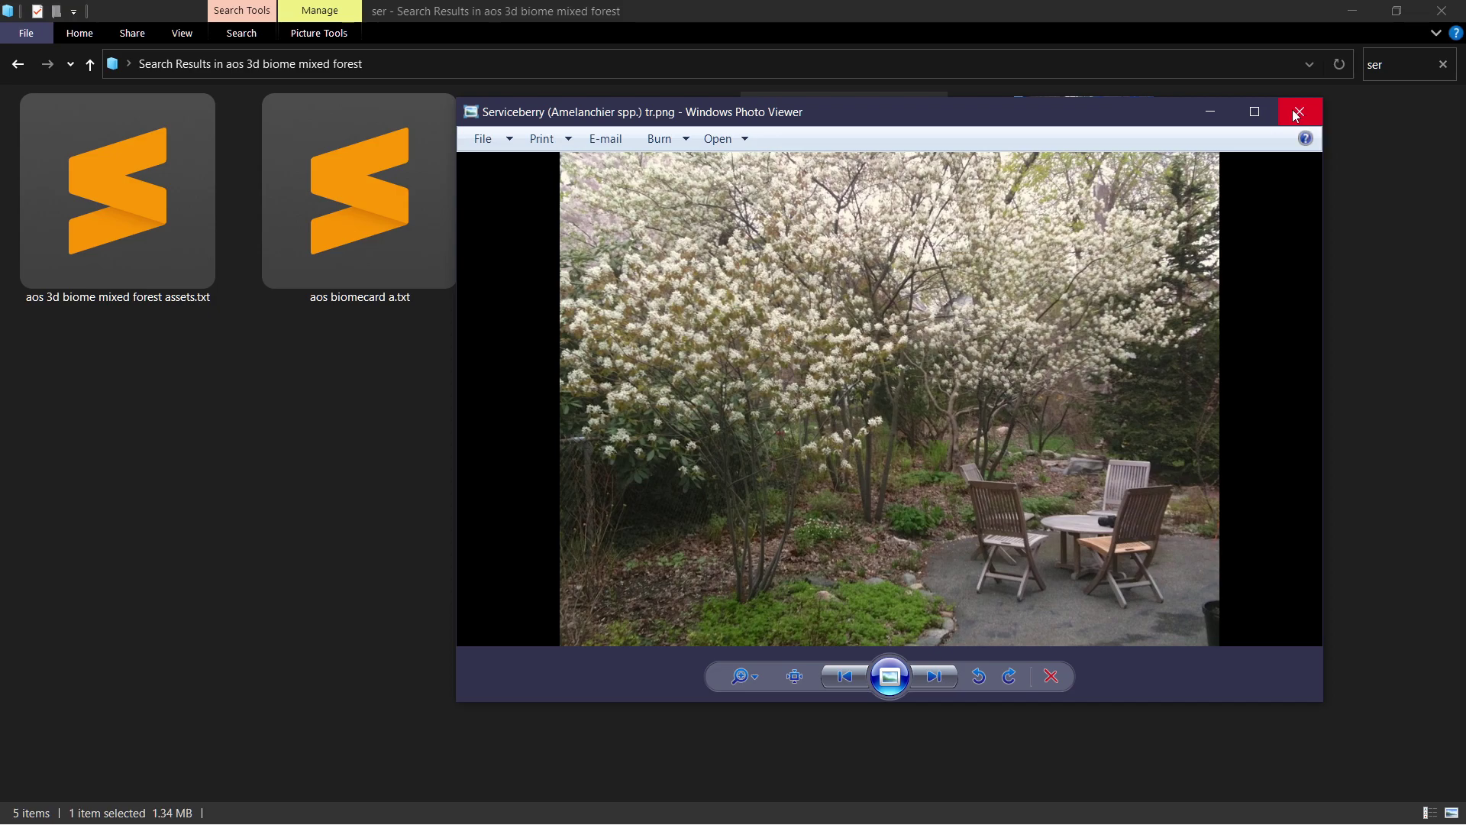
drag(1319, 97, 1281, 62)
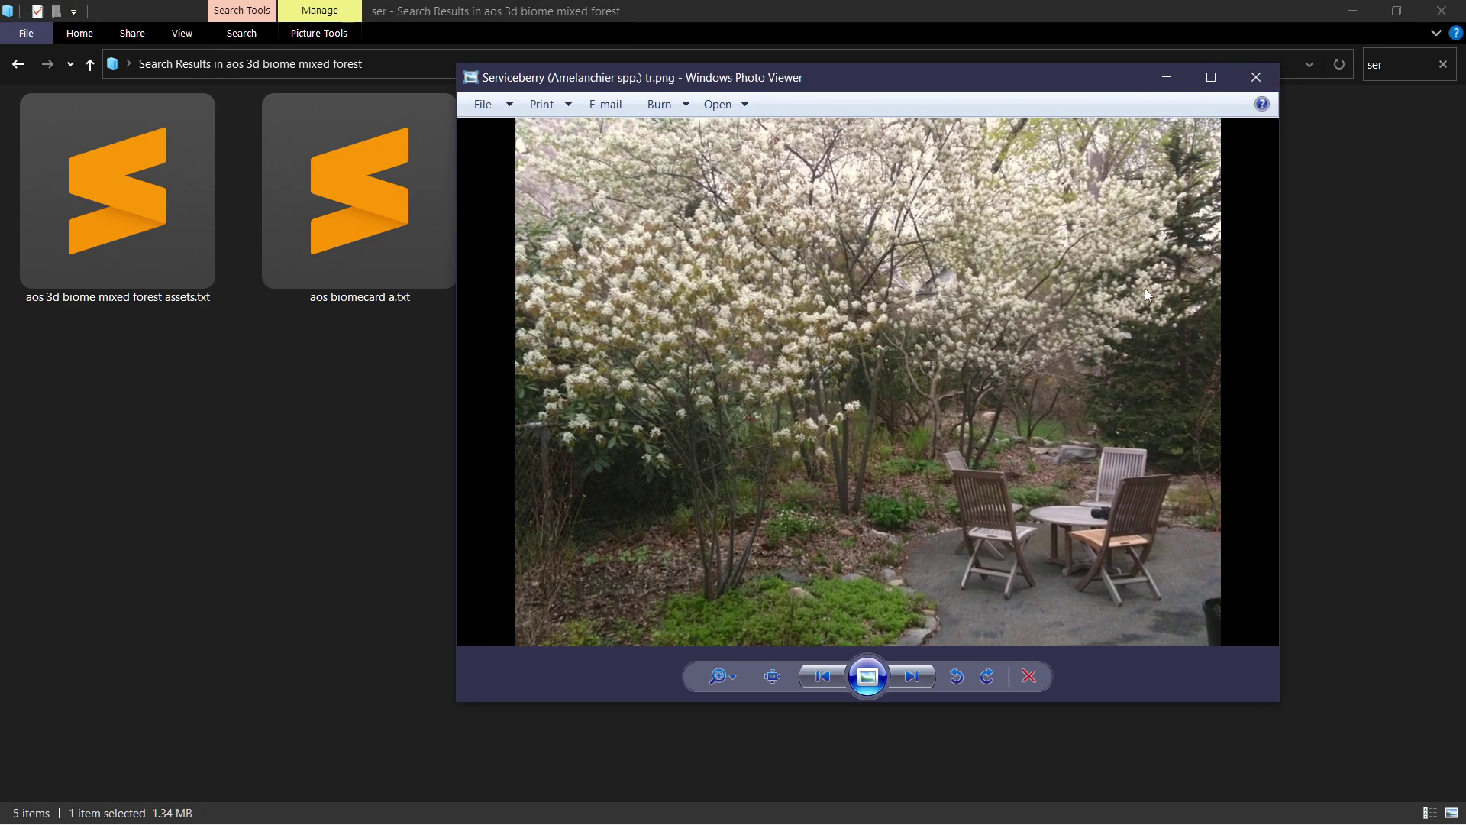
drag(1098, 84, 1139, 128)
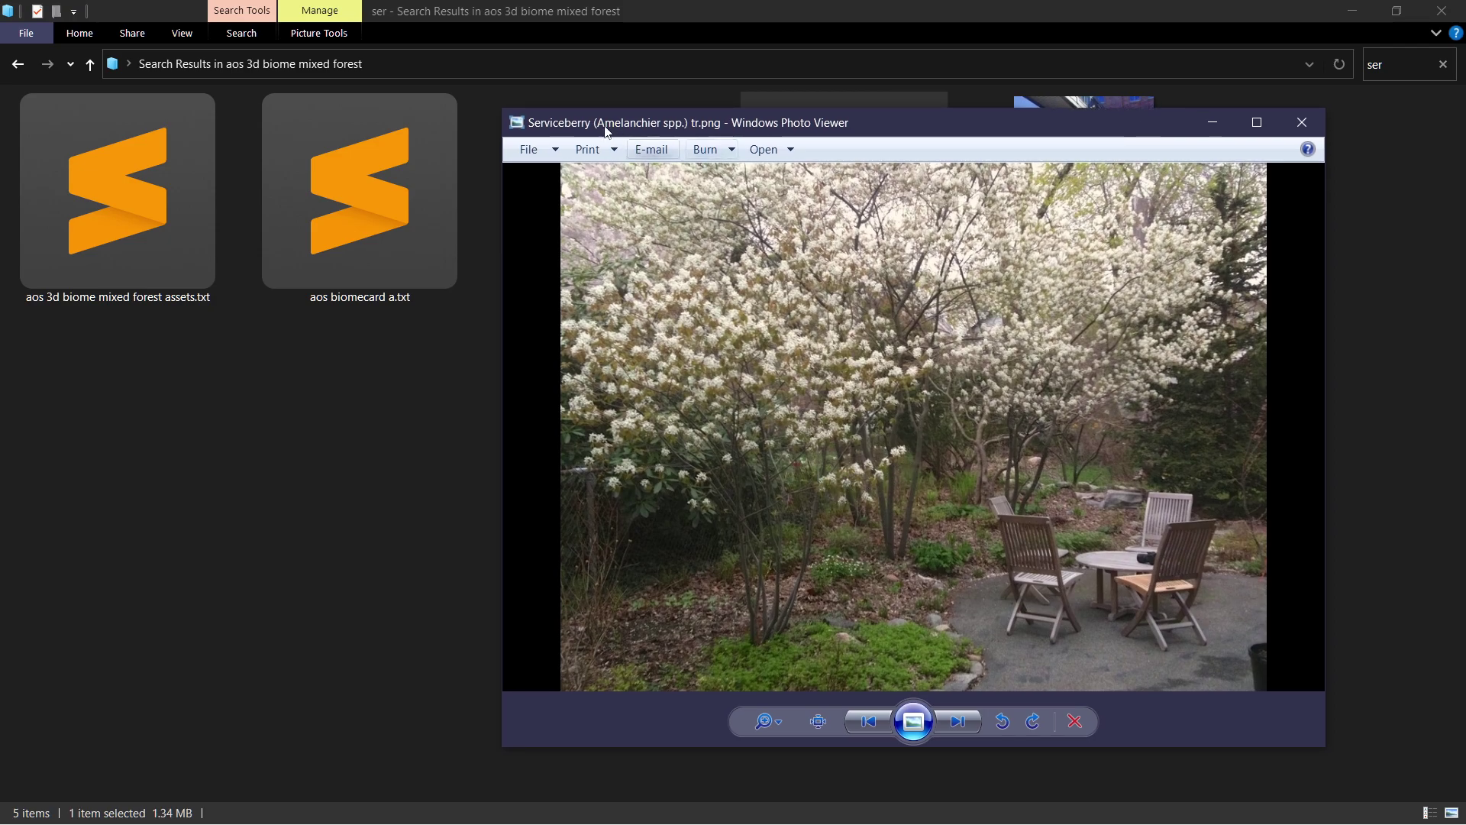
click(1302, 122)
click(1117, 382)
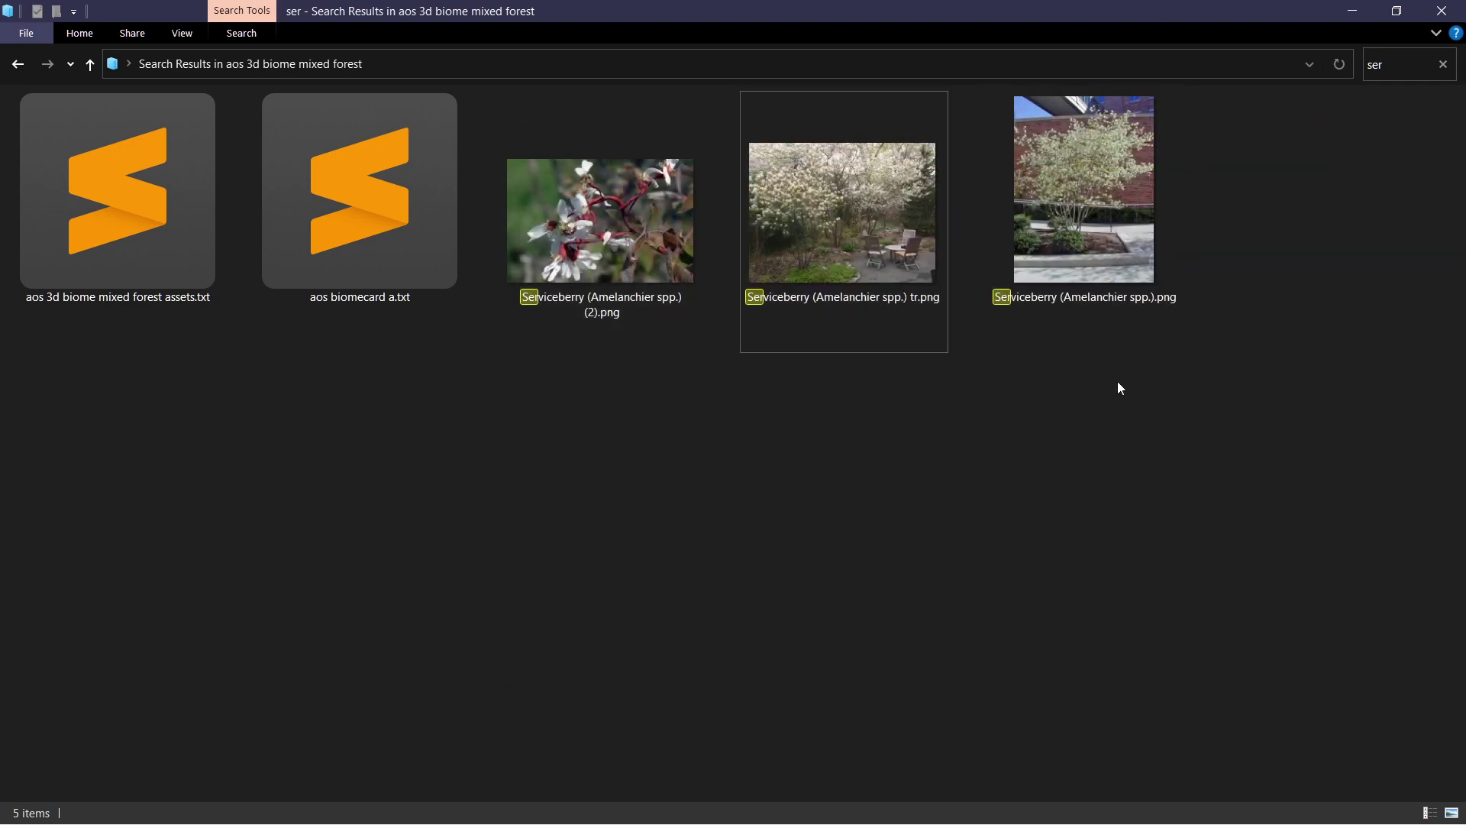
Switch to PaintShop Pro and outline the tall green leafy plant's grid cell in MixedForestCutout.png to inspect its bounds.
double_click(869, 223)
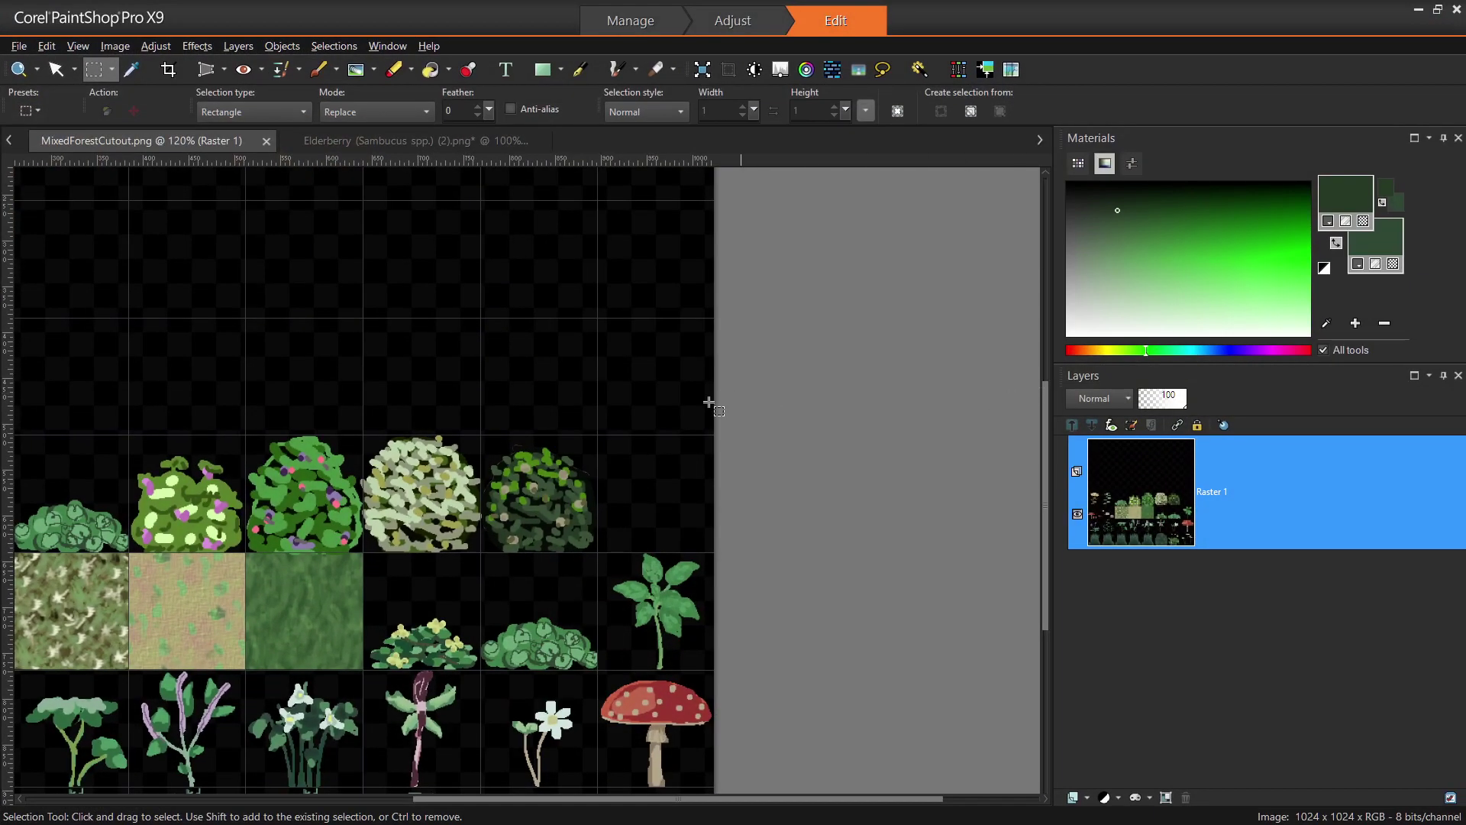
scroll(709, 403, down, 3)
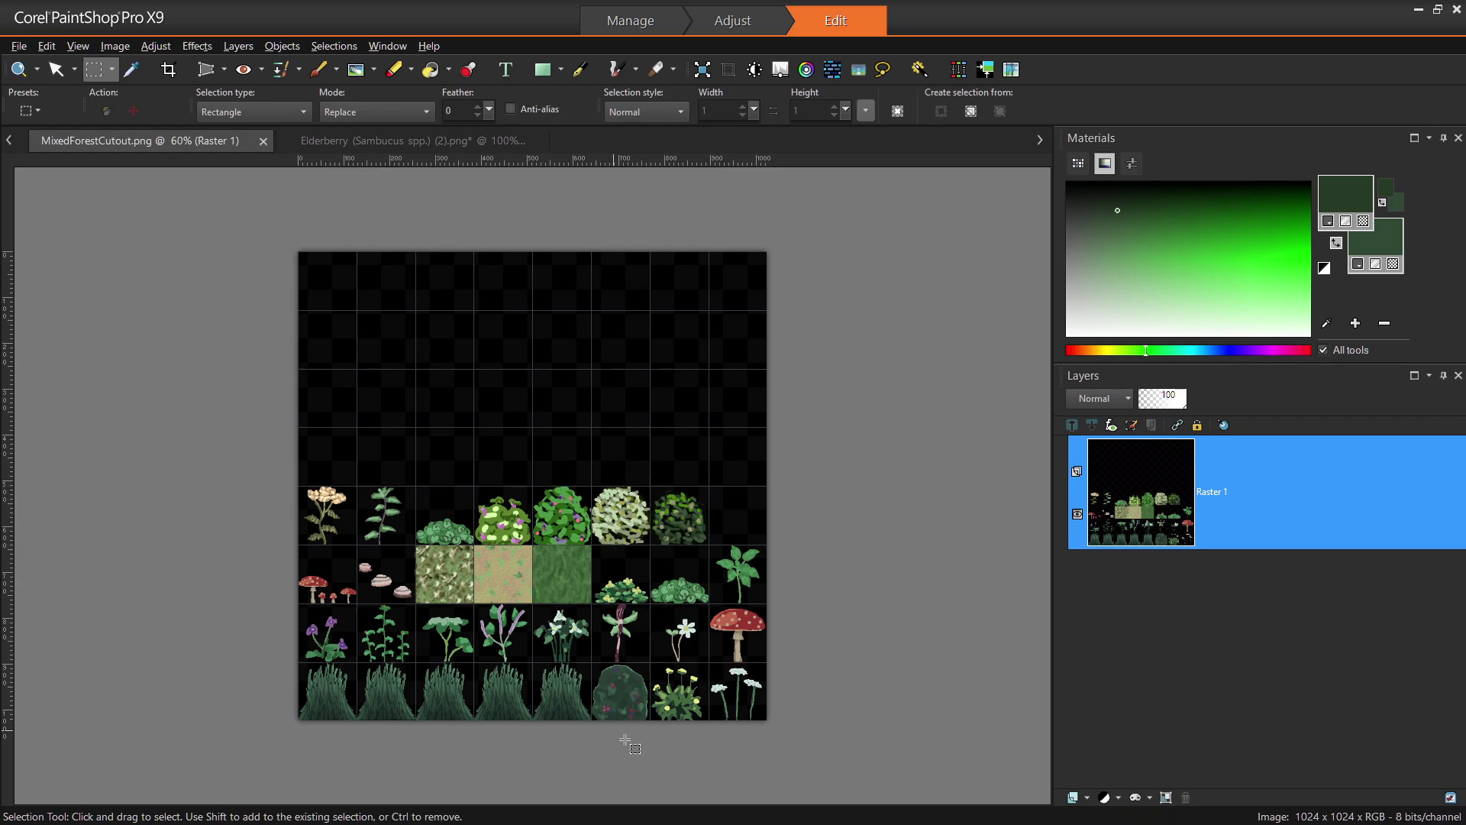
scroll(526, 688, up, 1)
scroll(527, 689, up, 5)
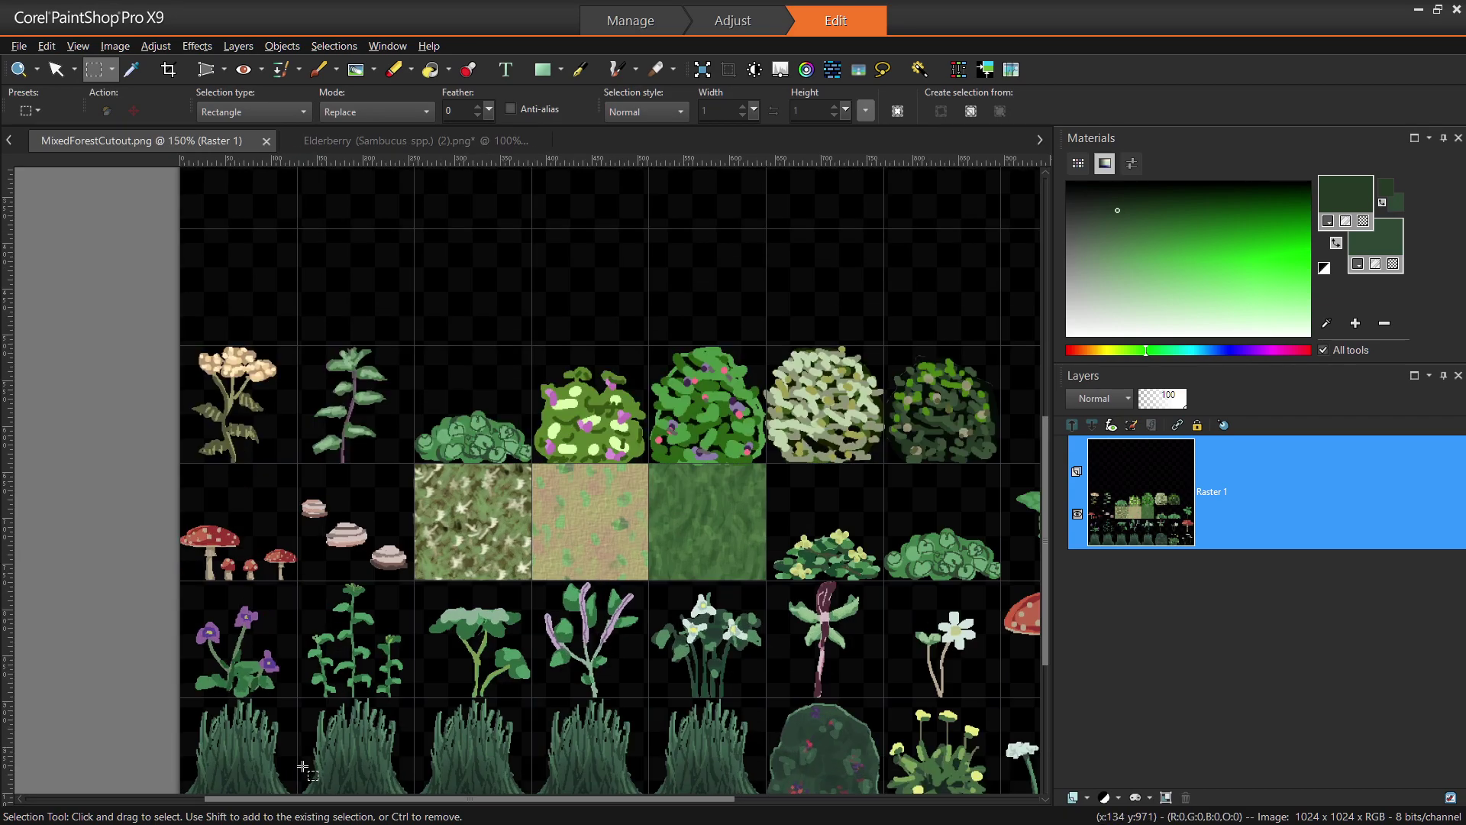
drag(310, 425, 492, 568)
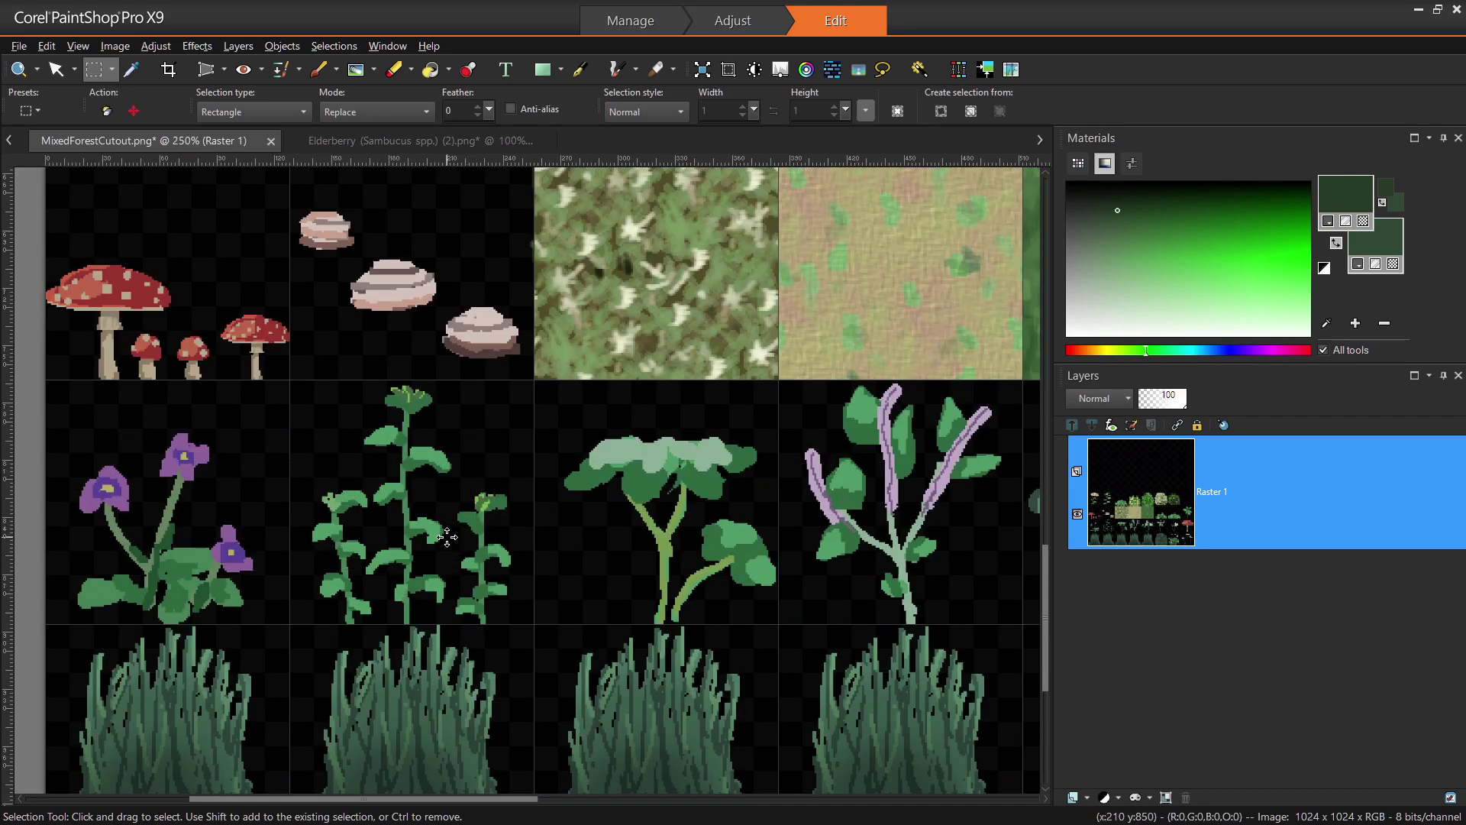
mouse_move(294, 380)
mouse_down()
mouse_move(526, 582)
mouse_move(535, 625)
mouse_up()
drag(295, 387, 522, 581)
scroll(572, 583, down, 3)
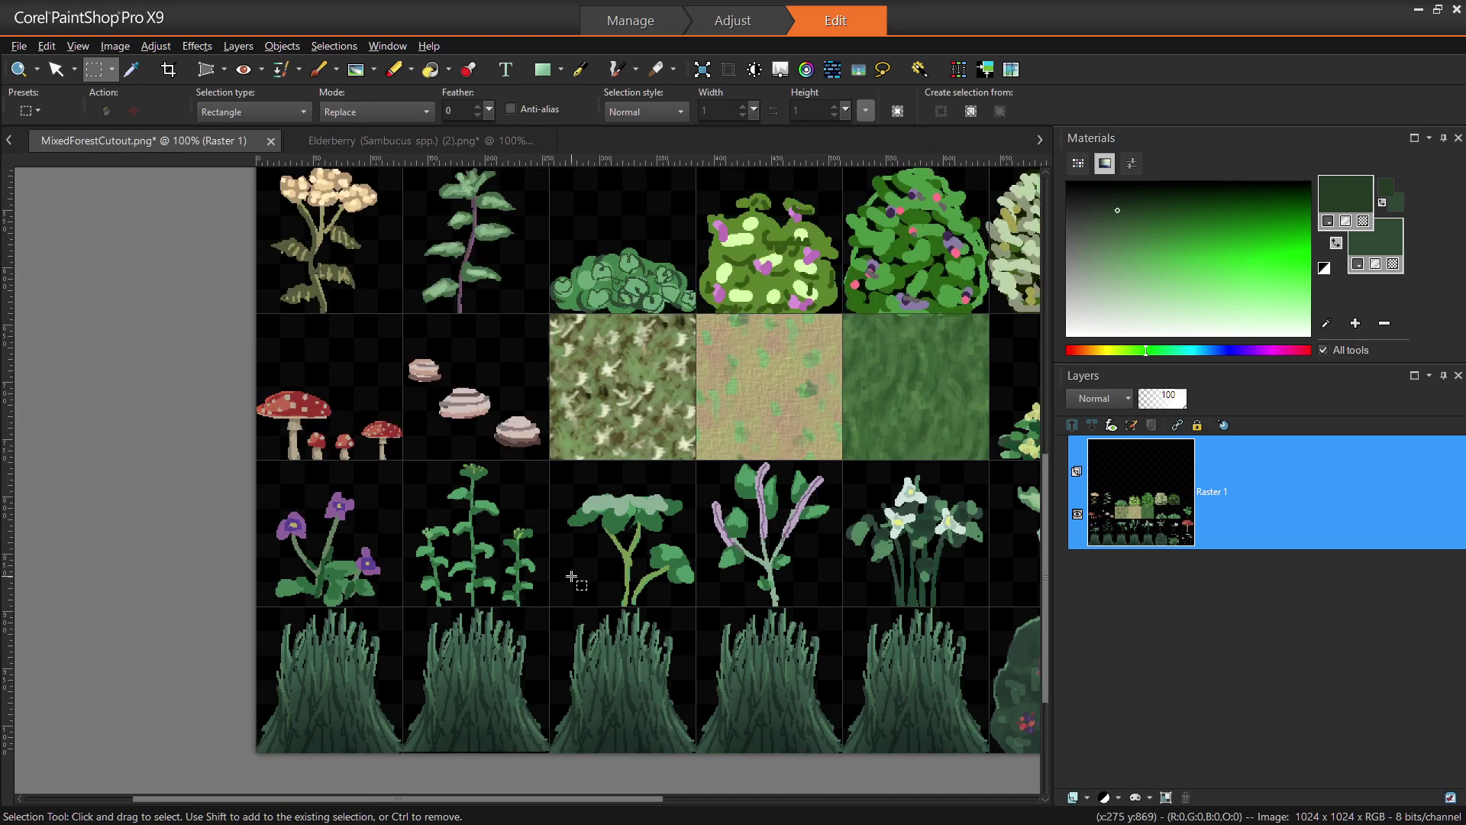
Examine the whole plant atlas and the mushroom and flower cells up close.
drag(596, 806, 681, 806)
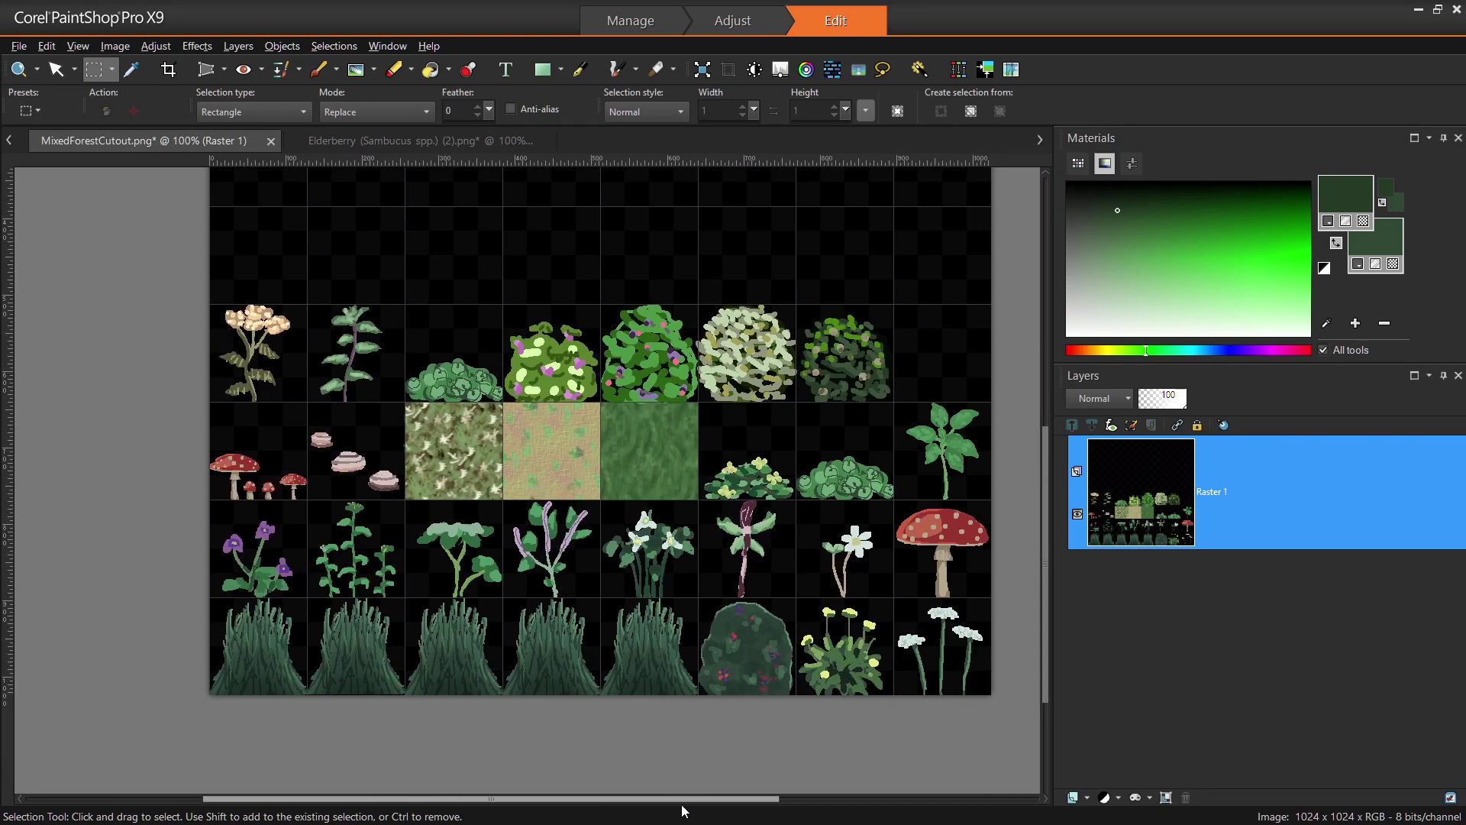
scroll(413, 615, up, 1)
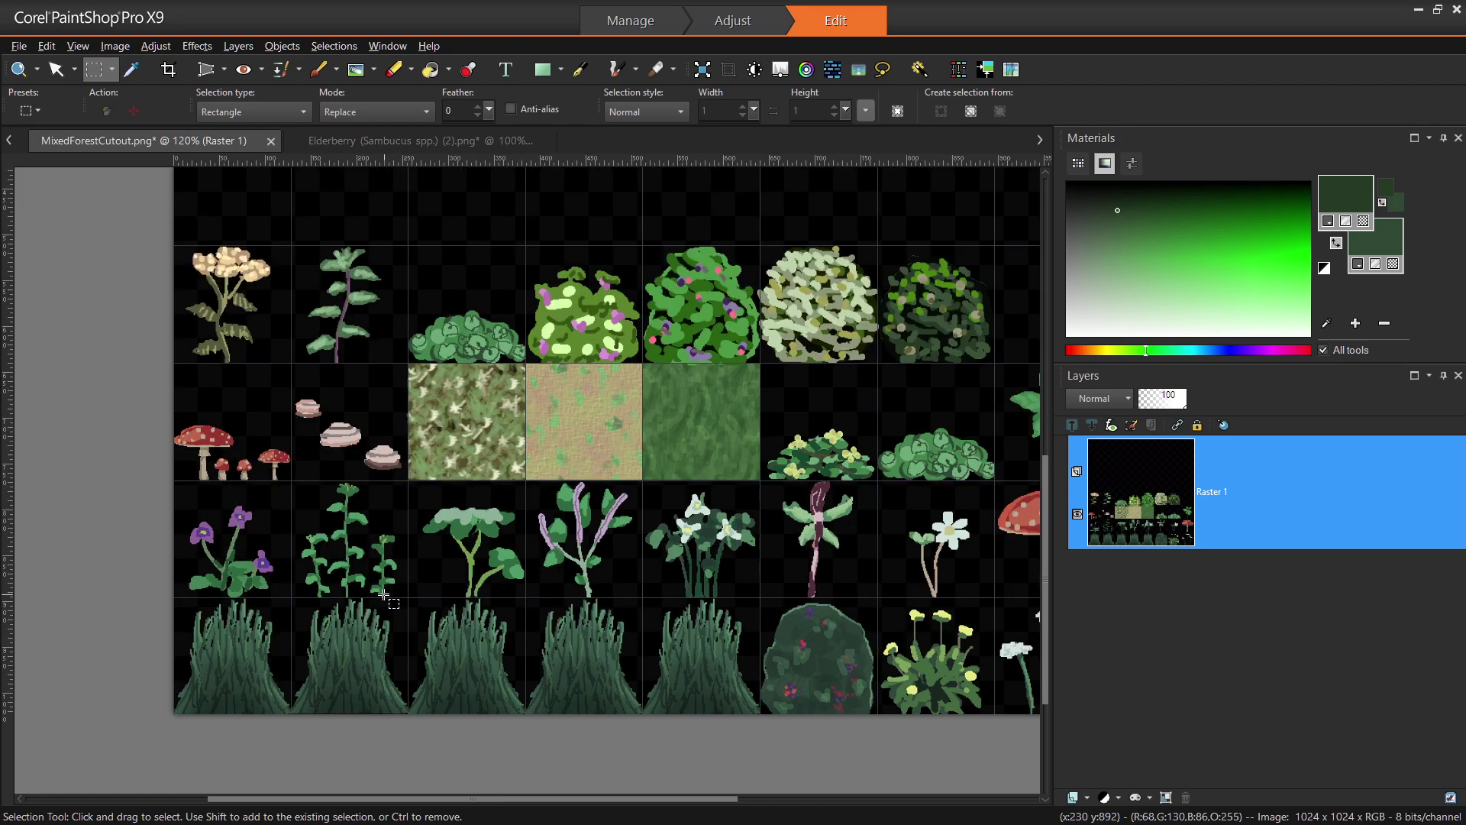
scroll(442, 574, down, 1)
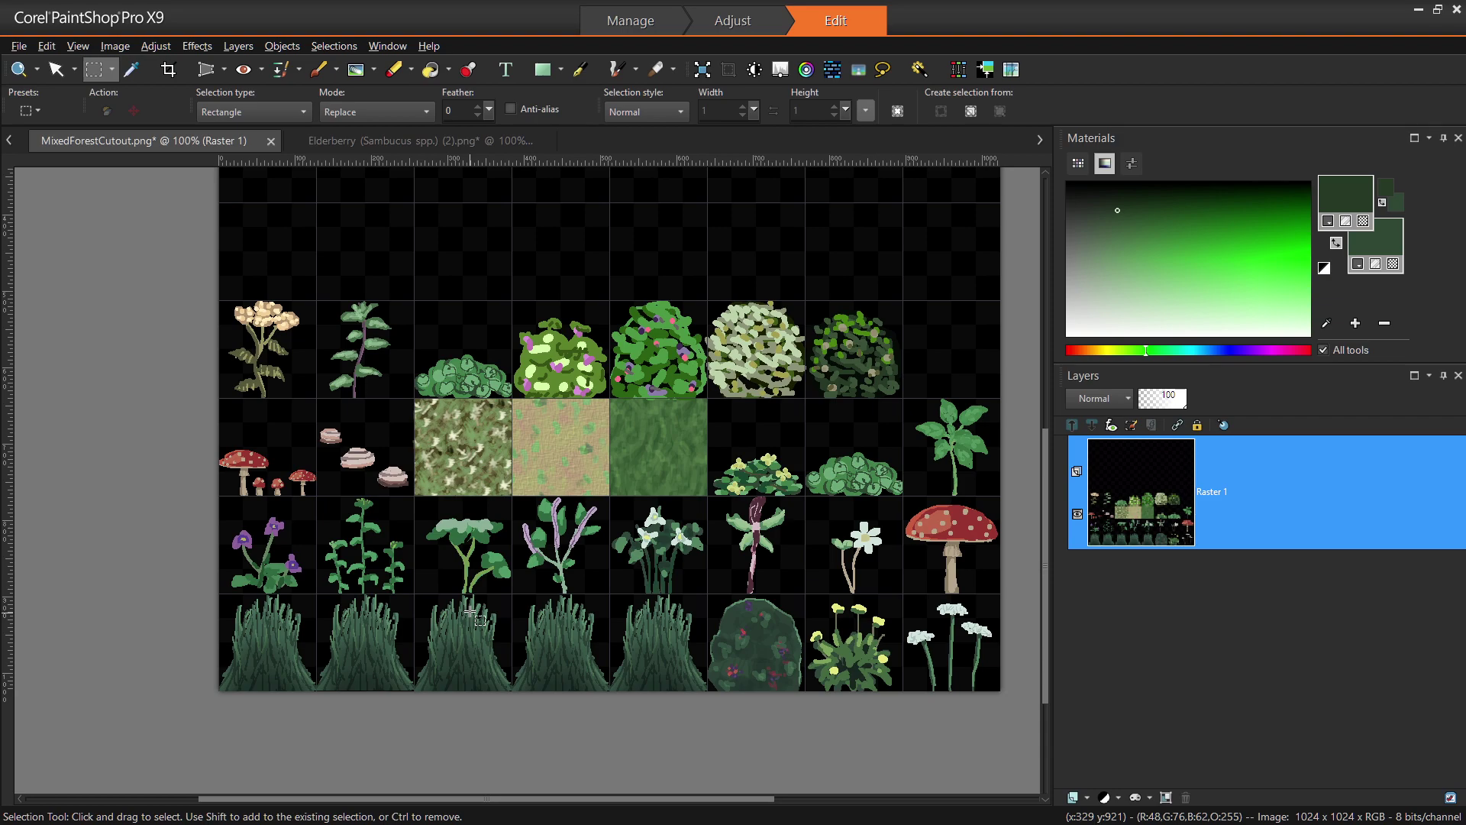
scroll(279, 542, up, 3)
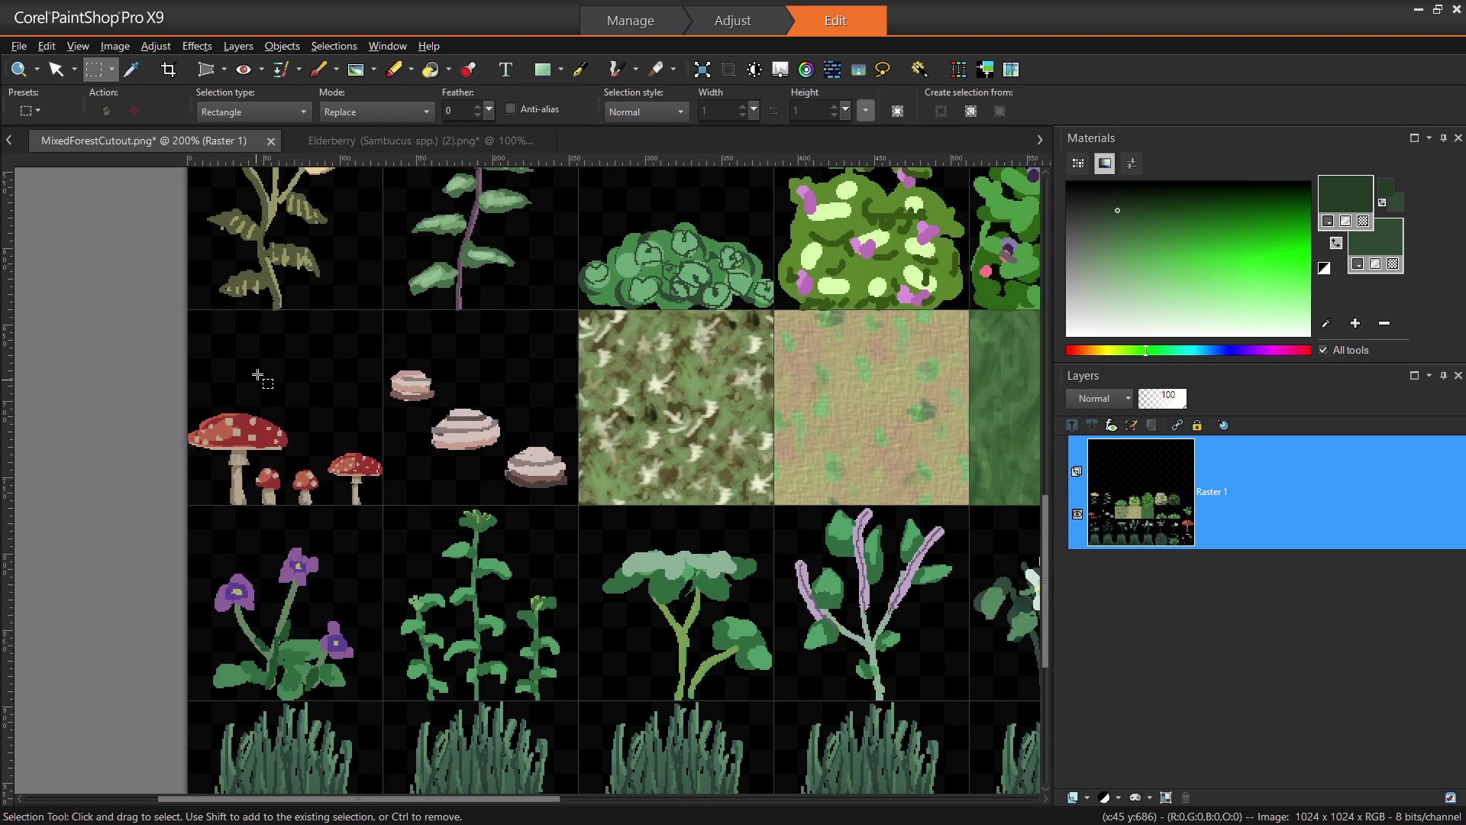
scroll(257, 384, up, 1)
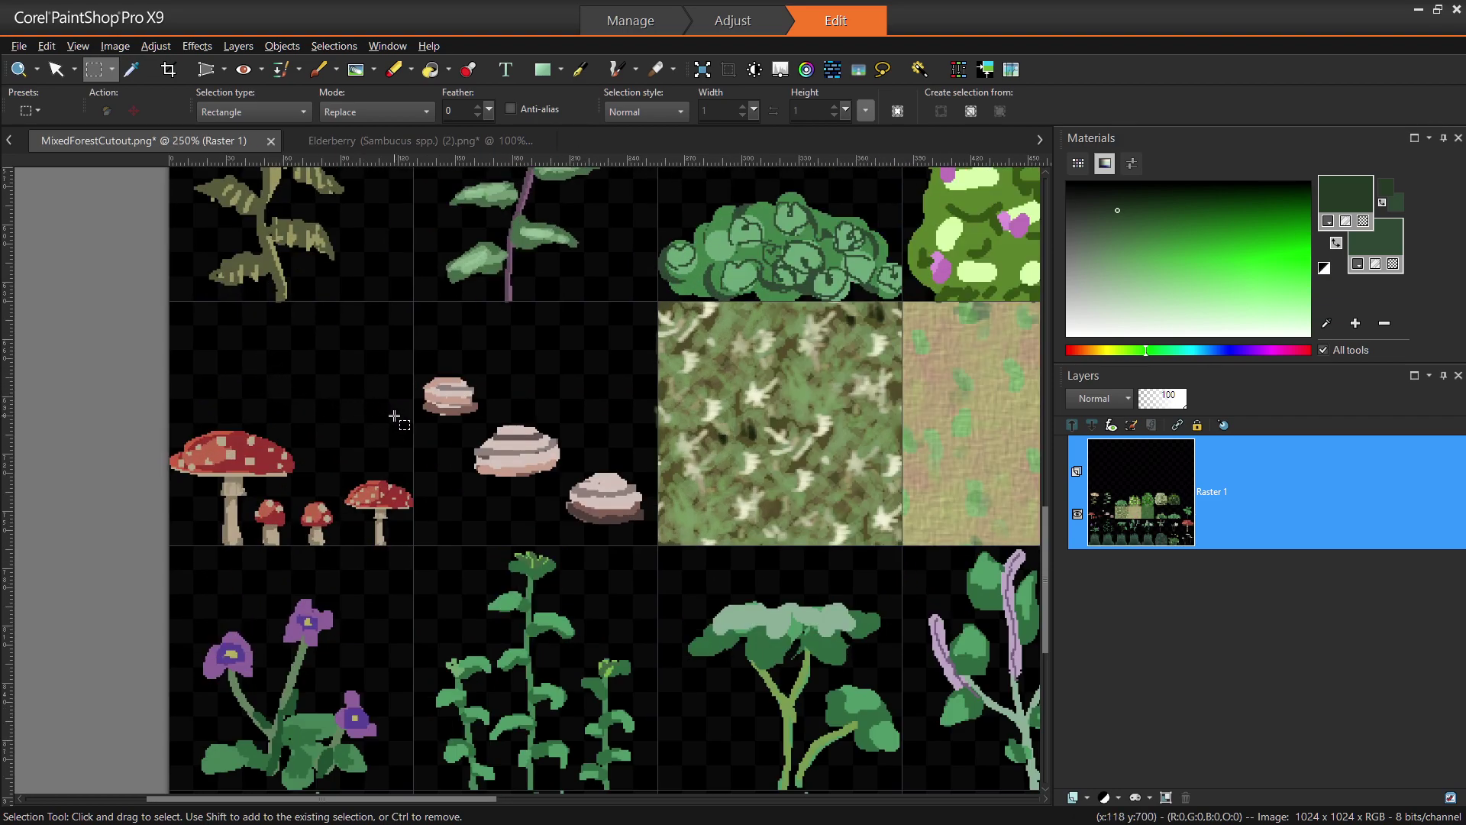
Sample the light green of the purple-stemmed plant and try a hump-shaped brush stroke in the empty cells above the plants.
scroll(395, 417, down, 2)
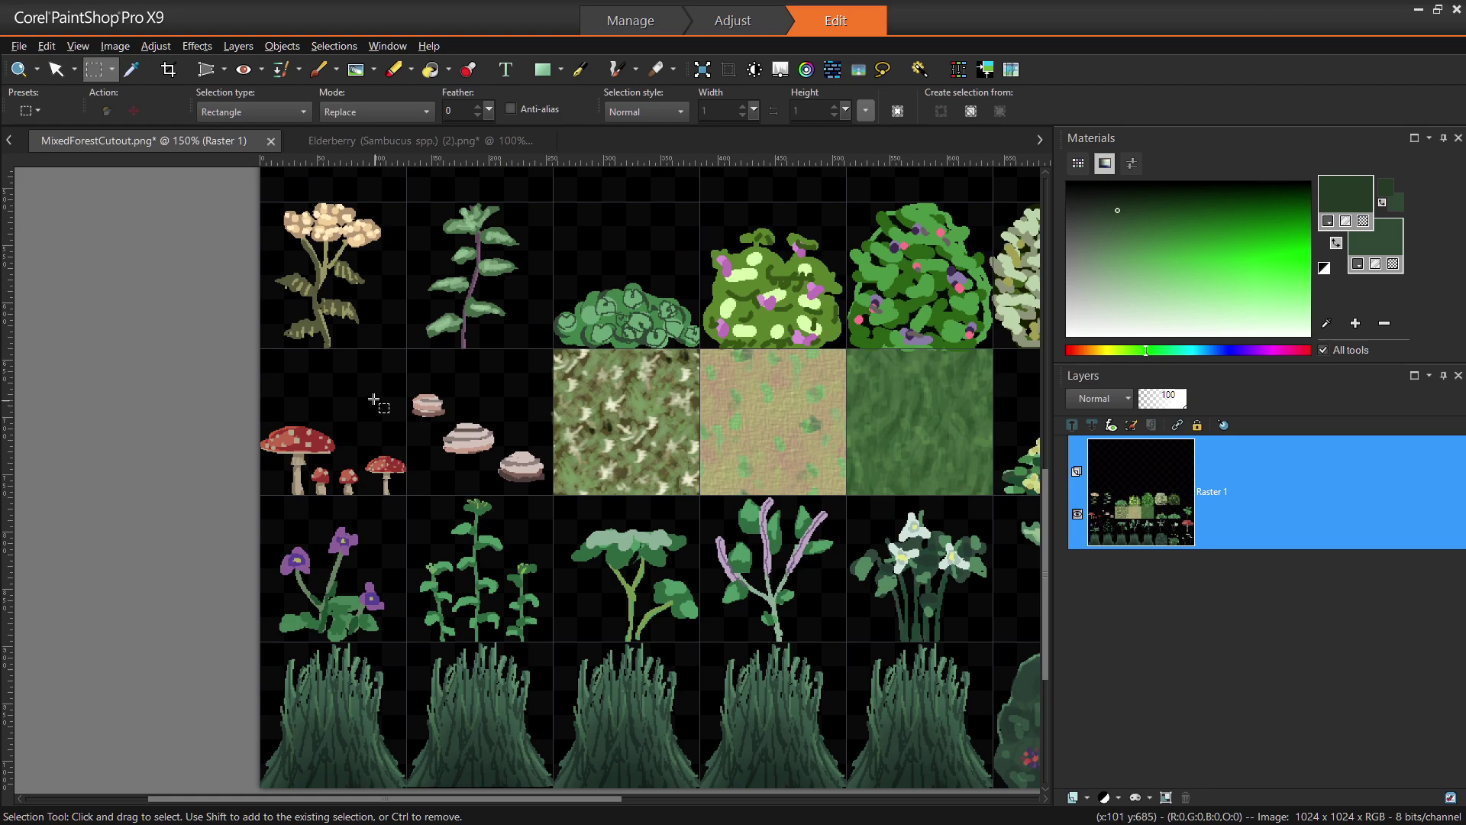
scroll(364, 393, up, 1)
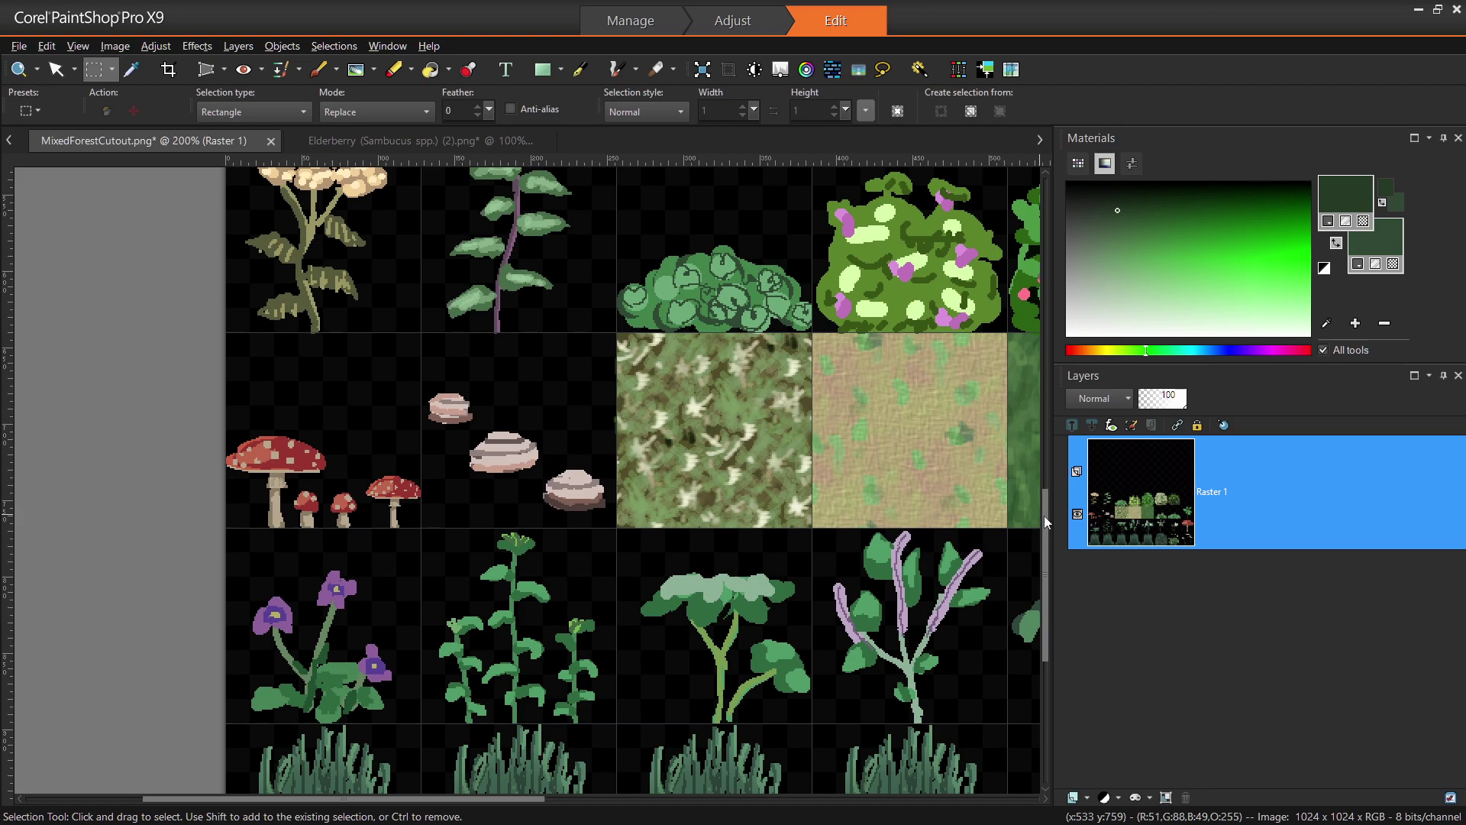
scroll(1050, 501, up, 2)
scroll(513, 698, down, 1)
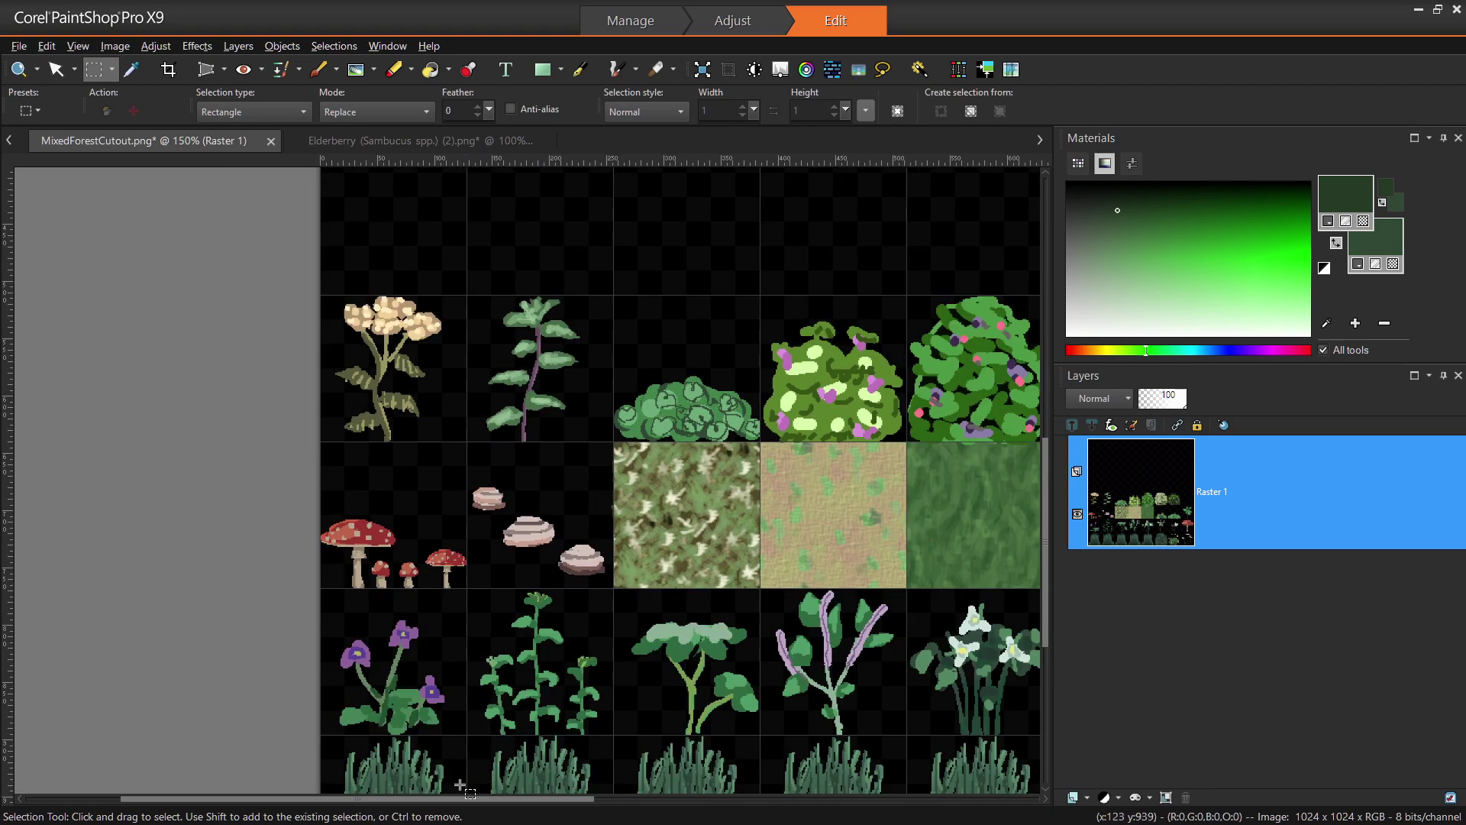
drag(462, 799, 522, 798)
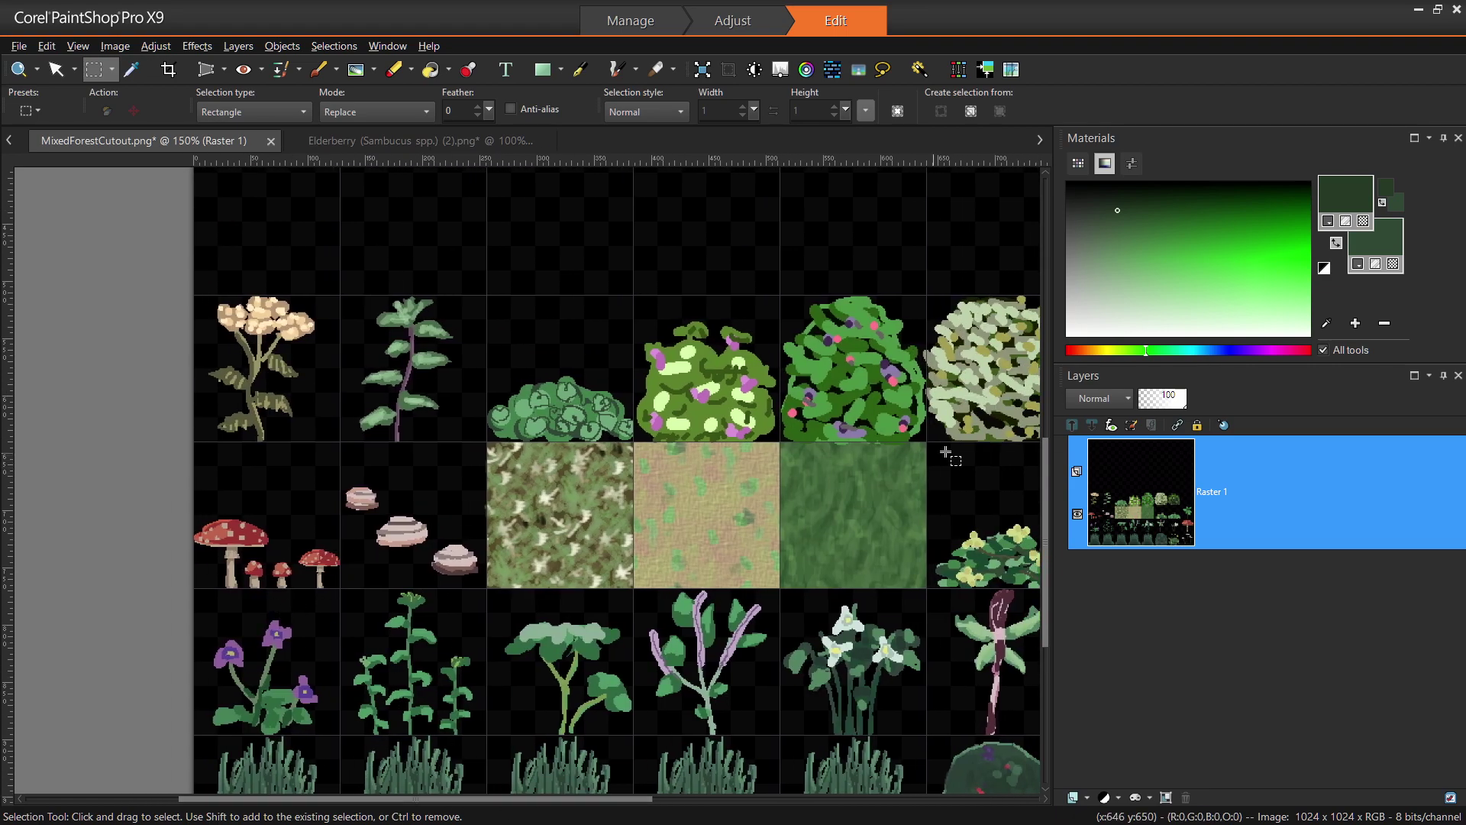
scroll(1042, 473, up, 3)
key(b)
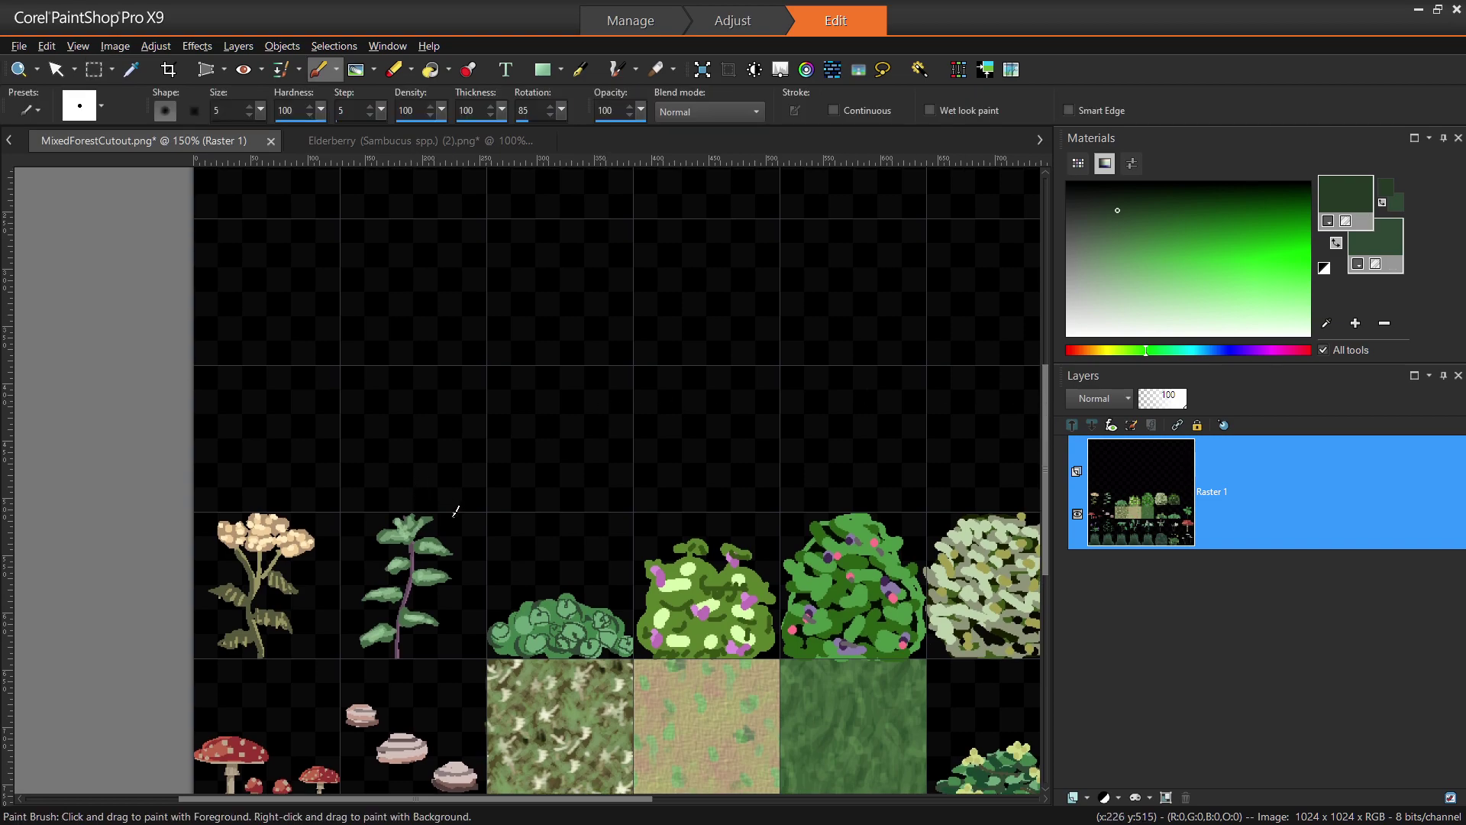
ctrl+click(427, 525)
mouse_move(364, 386)
mouse_down()
mouse_move(514, 226)
mouse_move(706, 407)
mouse_up()
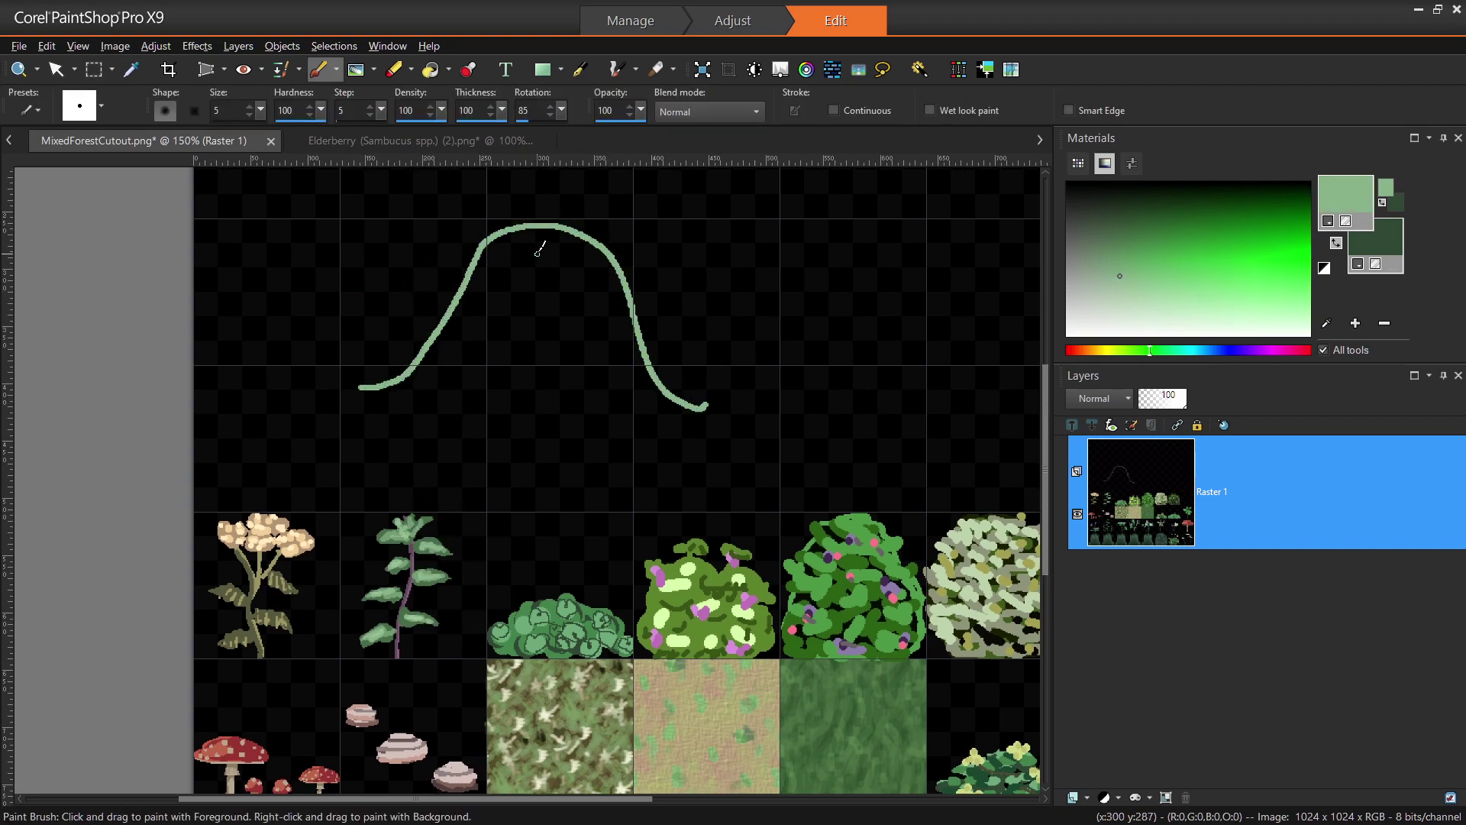
key(ctrl+z)
Sketch a graph in the empty cells with vertical and horizontal axes, a valley-shaped curve and a vertical line through the dip.
mouse_move(348, 230)
mouse_down()
mouse_move(474, 353)
mouse_move(621, 255)
mouse_move(752, 231)
mouse_up()
mouse_move(290, 211)
mouse_down()
mouse_move(363, 214)
mouse_move(343, 420)
mouse_move(772, 424)
mouse_move(758, 398)
mouse_move(761, 447)
mouse_up()
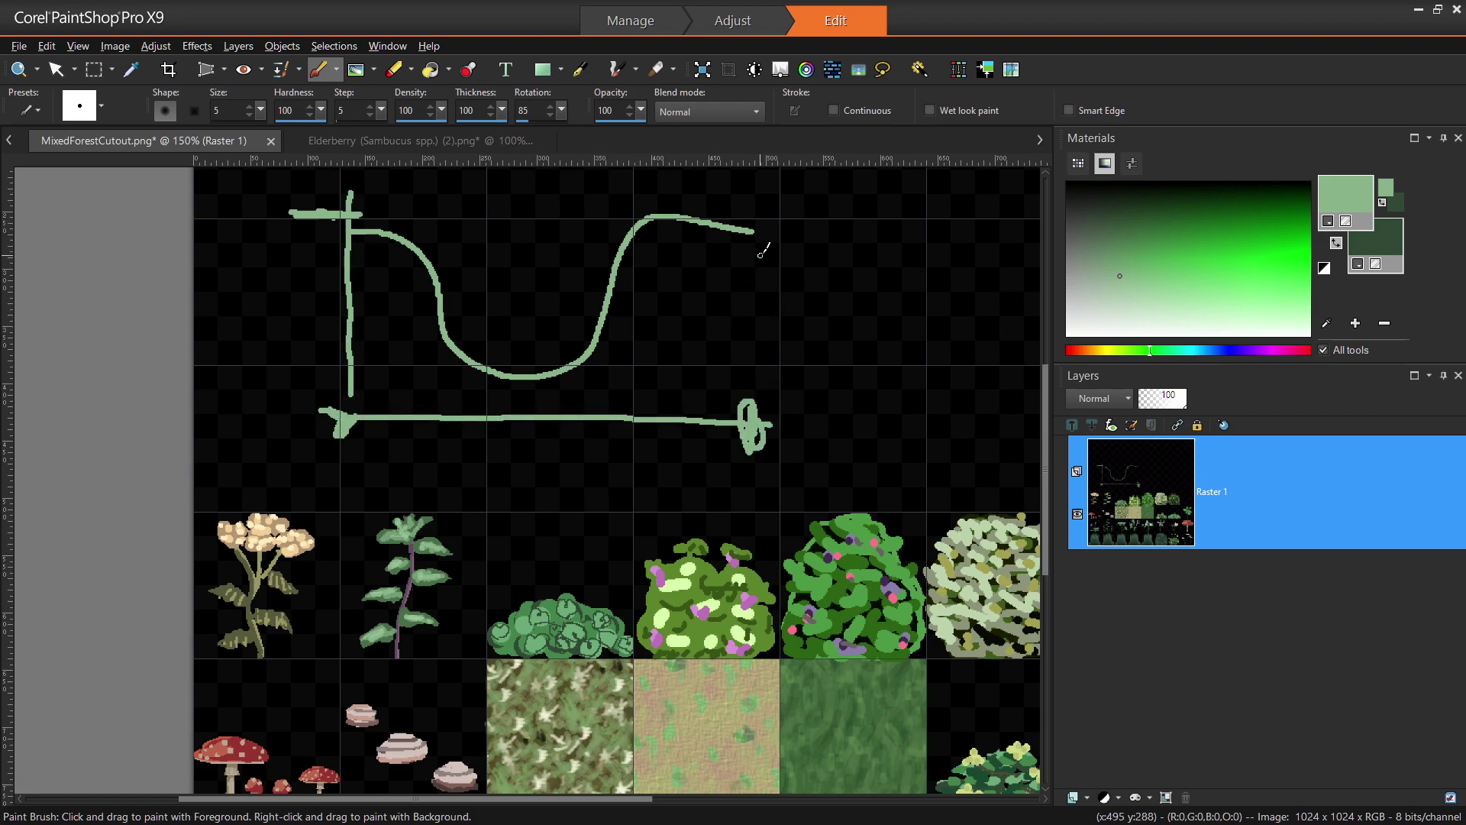
drag(1042, 389, 1050, 356)
drag(754, 336, 756, 313)
drag(491, 228, 527, 553)
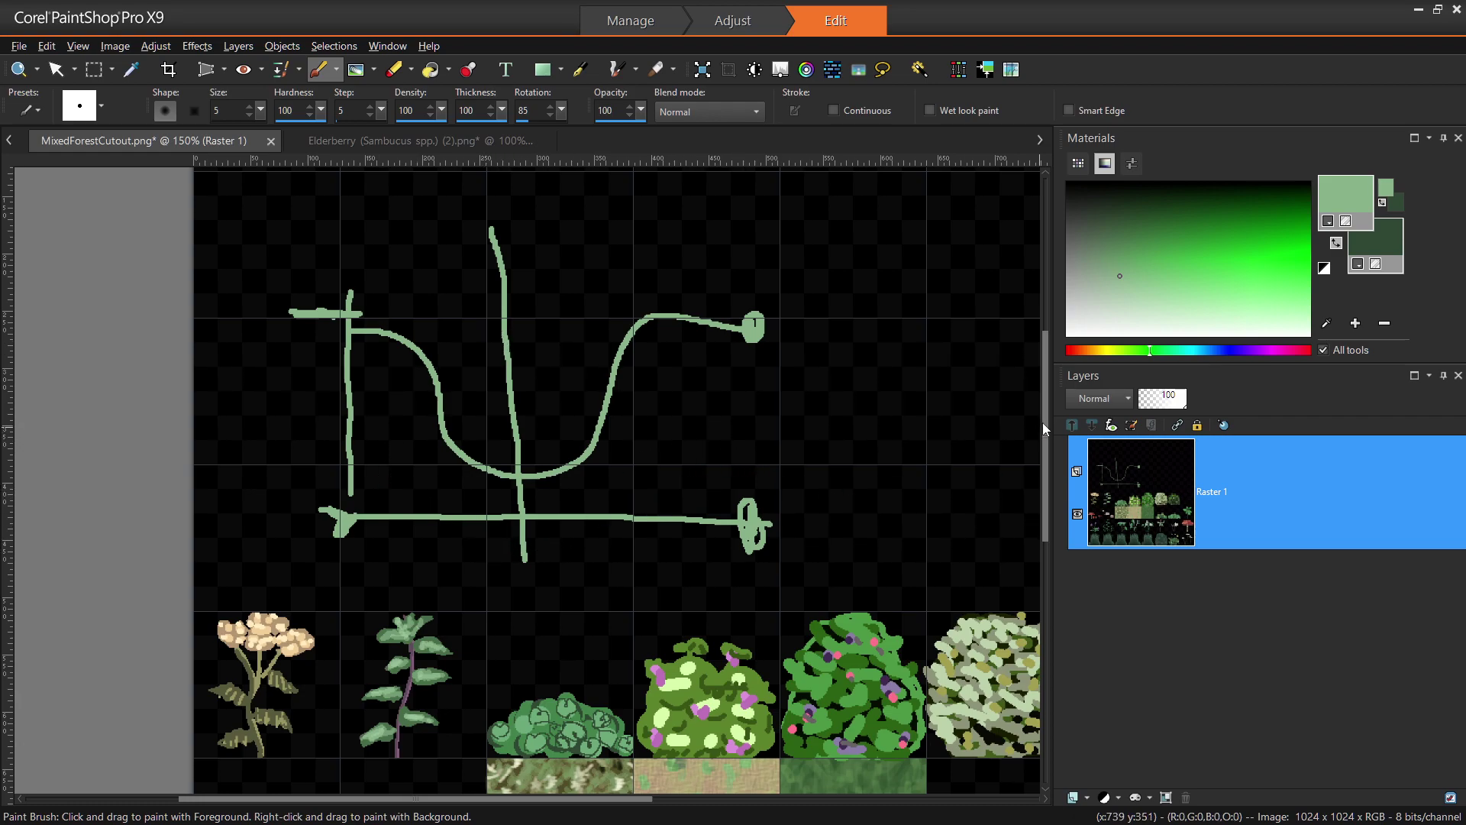
Mark the top of the graph's vertical axis, add two more vertical lines, and handwrite a number below the horizontal axis.
scroll(1044, 430, down, 1)
ctrl+scroll(1024, 428, up, 1)
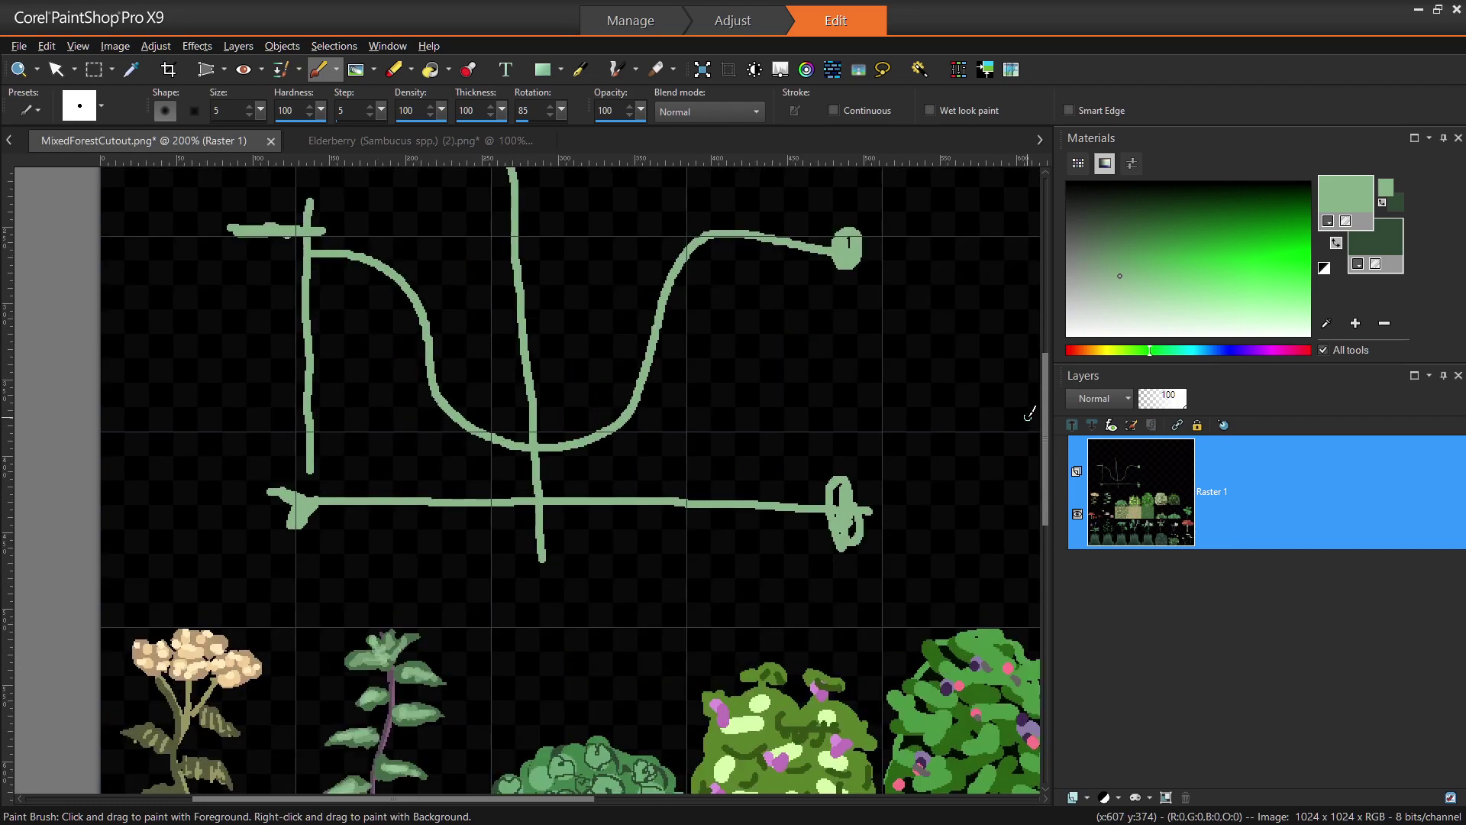
scroll(1043, 415, up, 1)
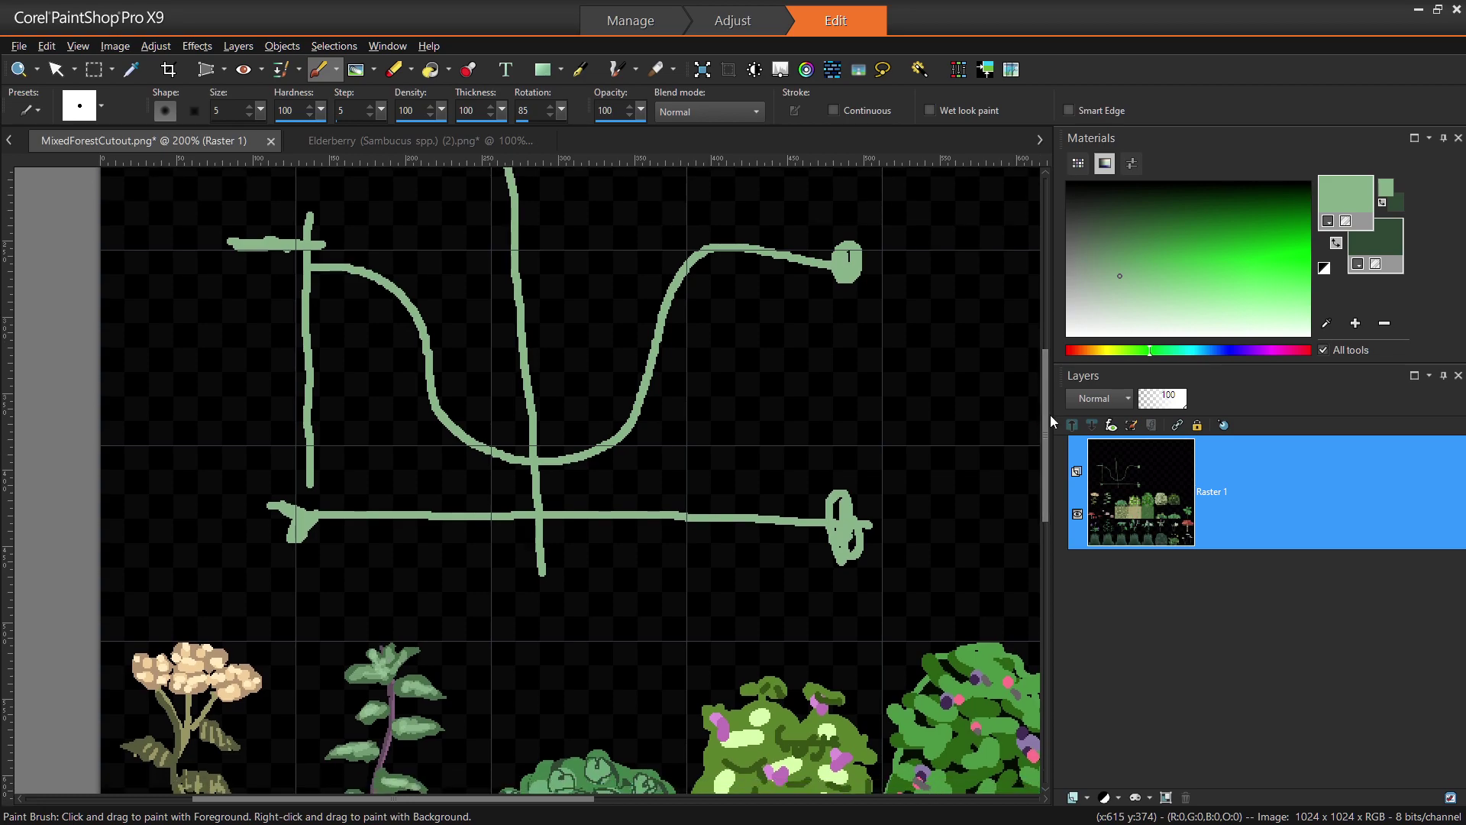
mouse_move(1049, 415)
mouse_down()
mouse_move(1045, 385)
mouse_move(1046, 398)
mouse_up()
drag(1046, 395, 1046, 403)
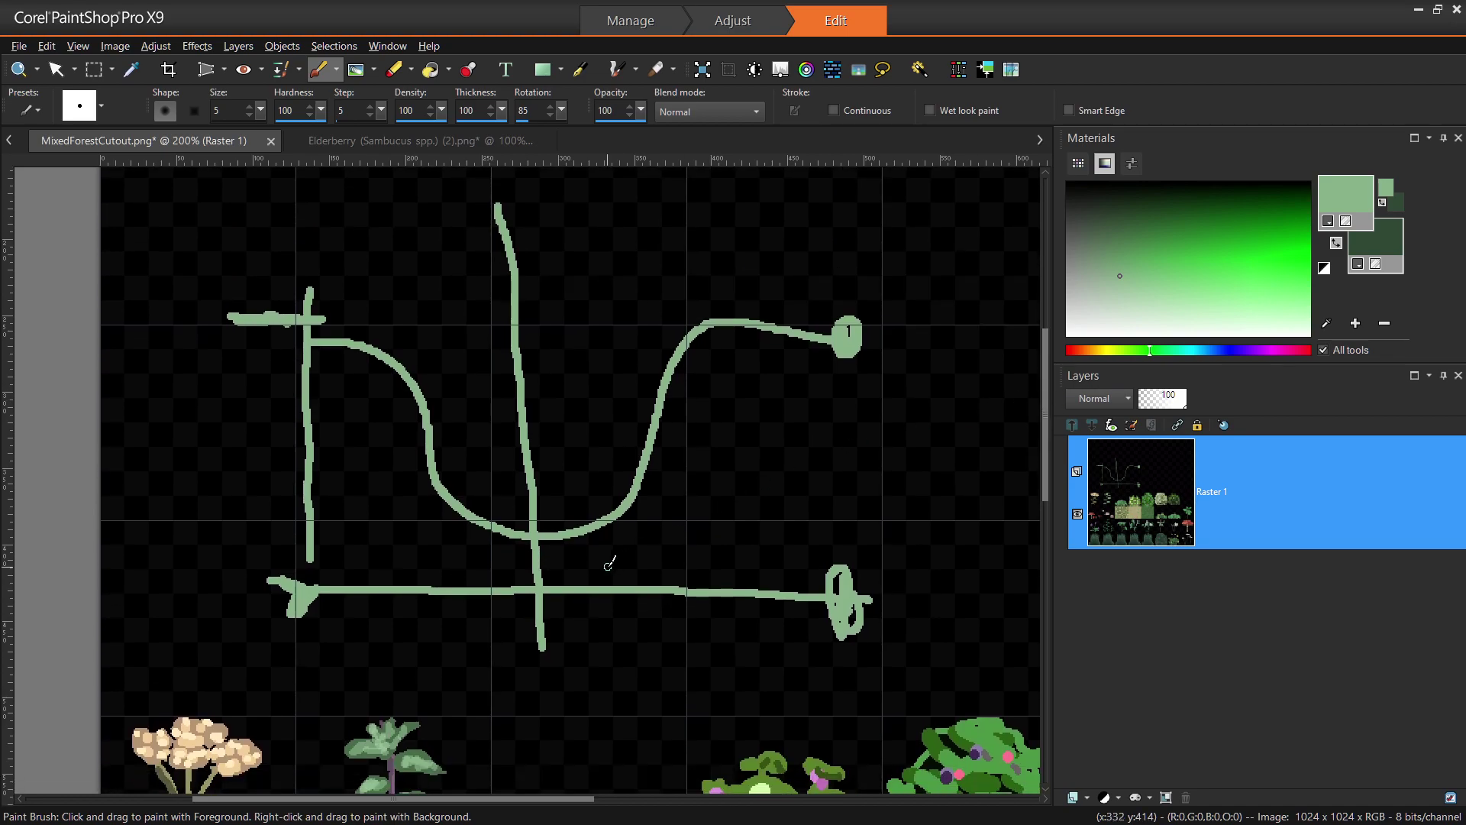
drag(320, 261, 298, 271)
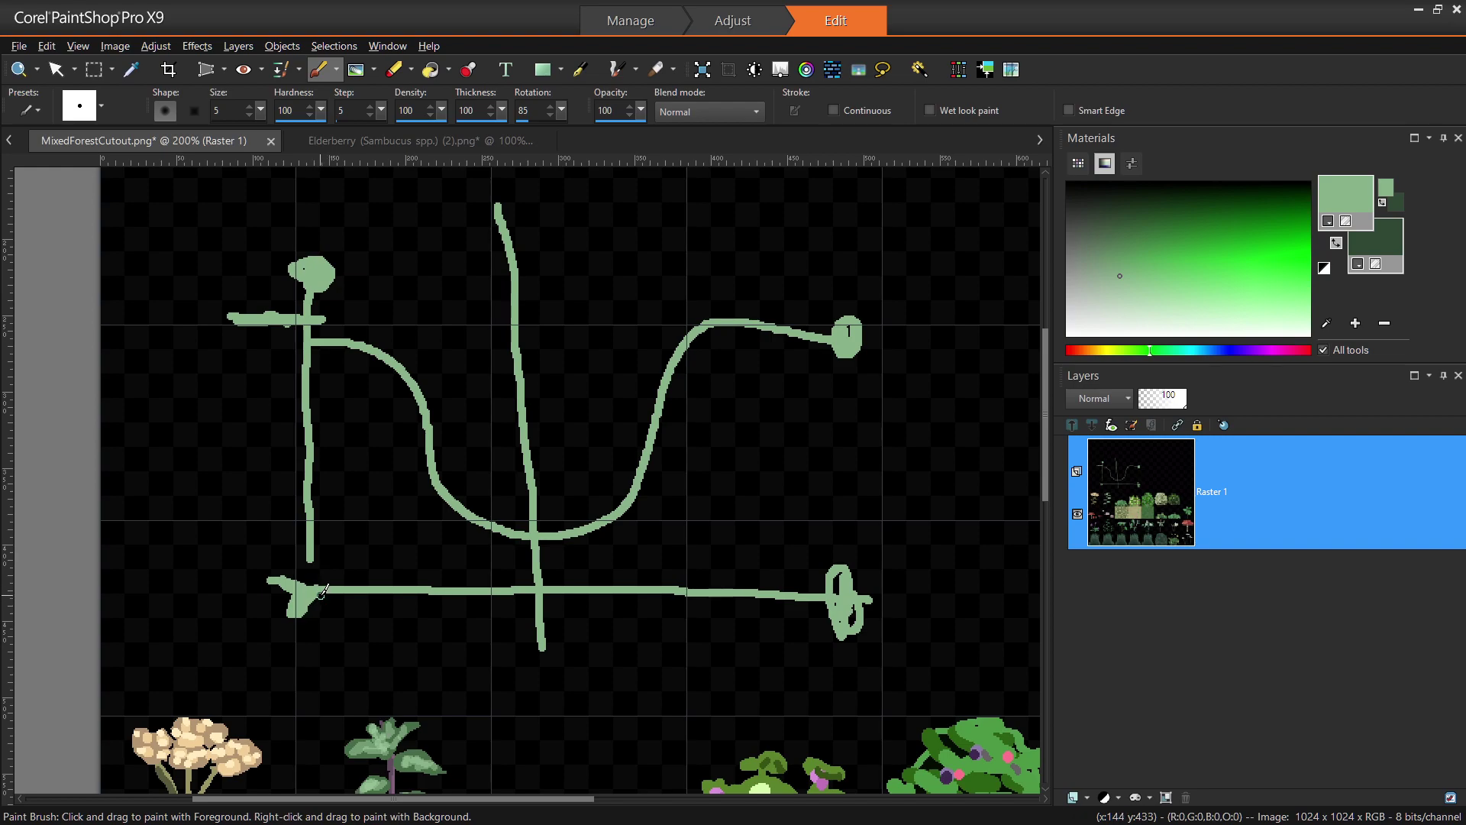
mouse_move(364, 321)
mouse_down()
mouse_move(333, 347)
mouse_move(355, 320)
mouse_move(358, 548)
mouse_up()
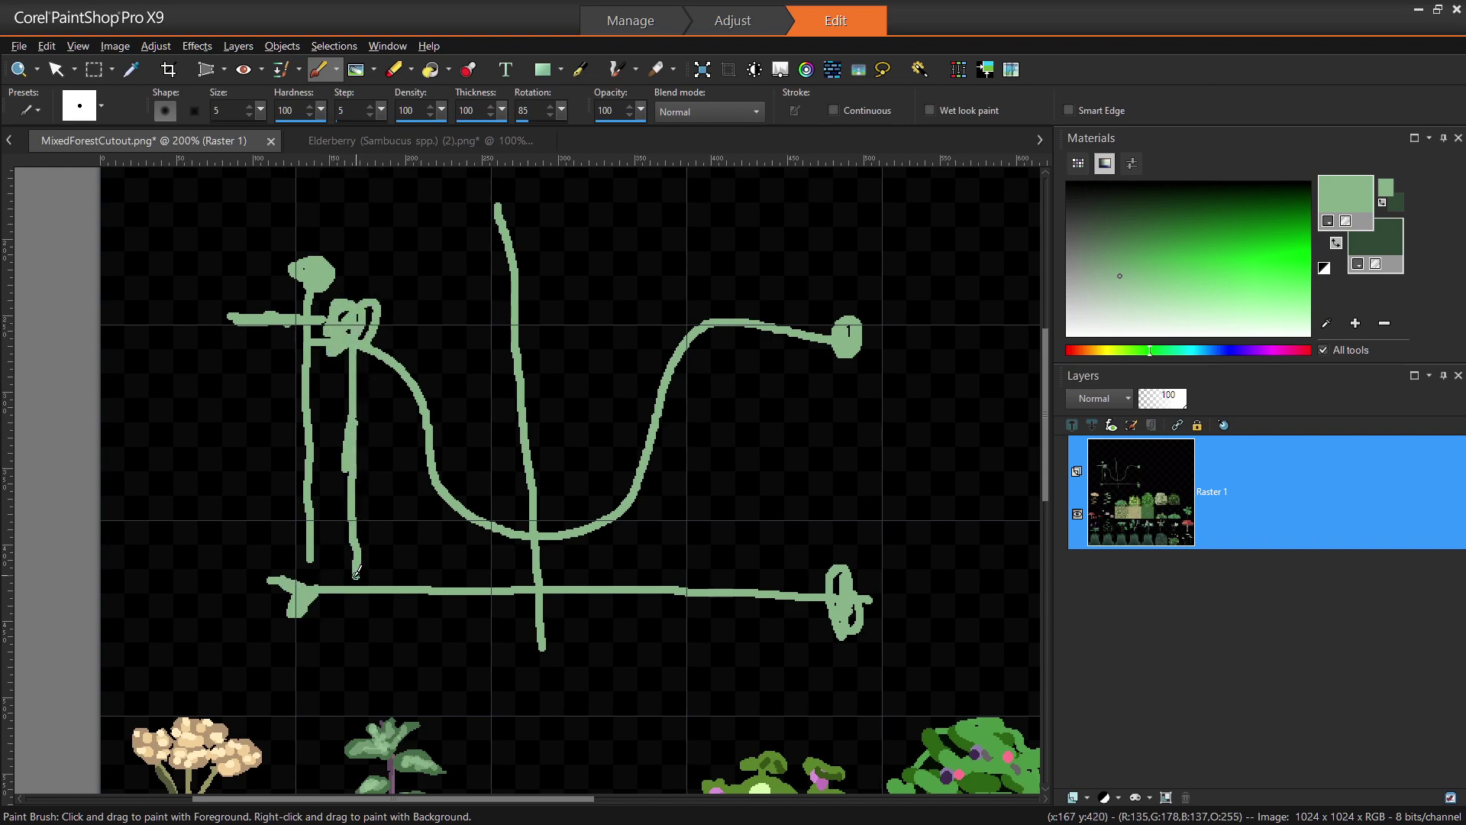
mouse_move(489, 366)
mouse_down()
mouse_move(519, 607)
mouse_move(505, 670)
mouse_move(551, 684)
mouse_up()
drag(600, 609, 552, 688)
Outline the area containing the graph sketch with a rectangular selection, delete its contents, and clear the selection.
drag(1042, 422, 1053, 512)
scroll(631, 443, down, 4)
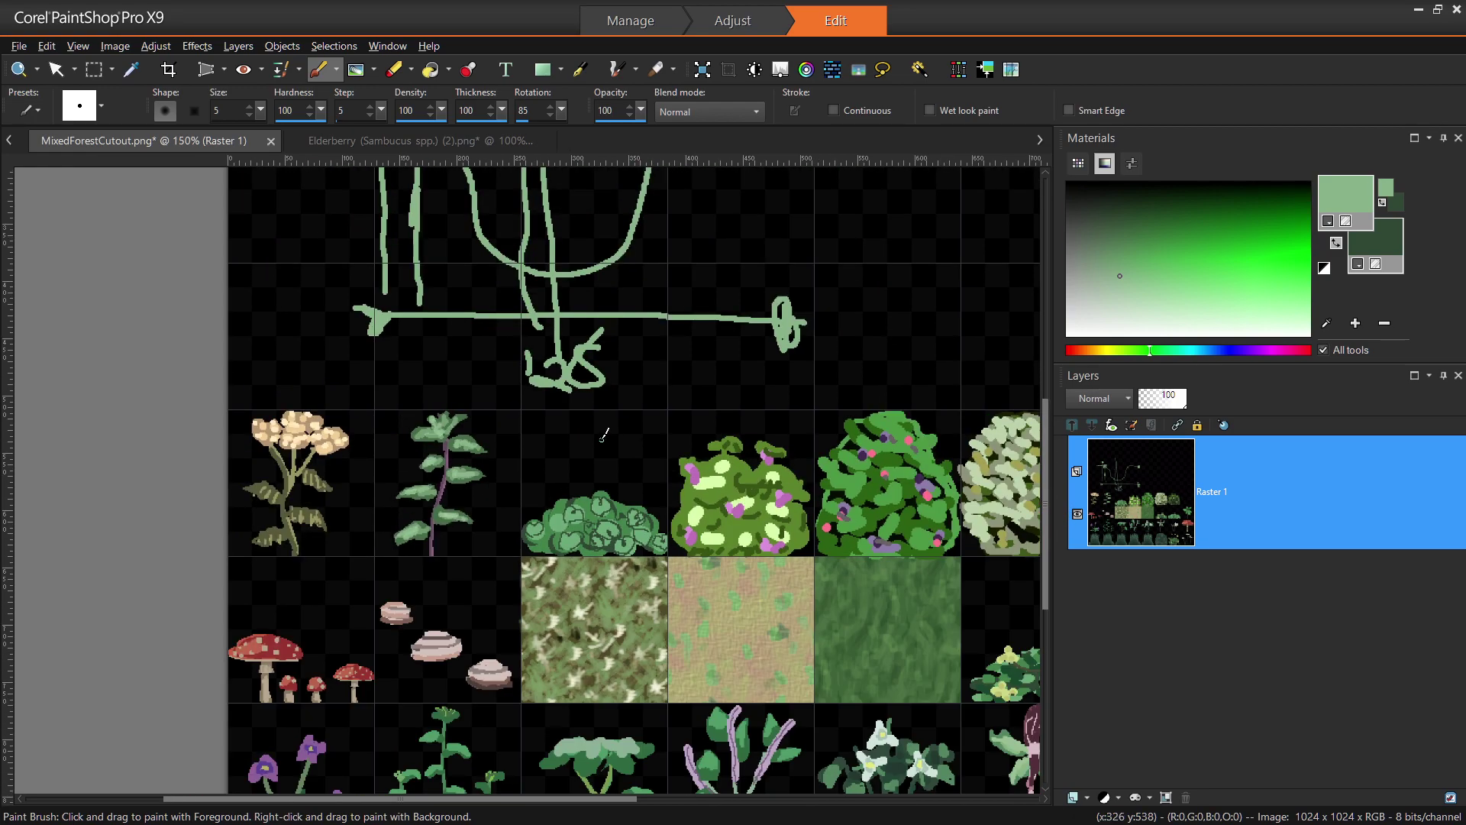
key(s)
drag(1044, 393, 1047, 345)
drag(383, 219, 815, 487)
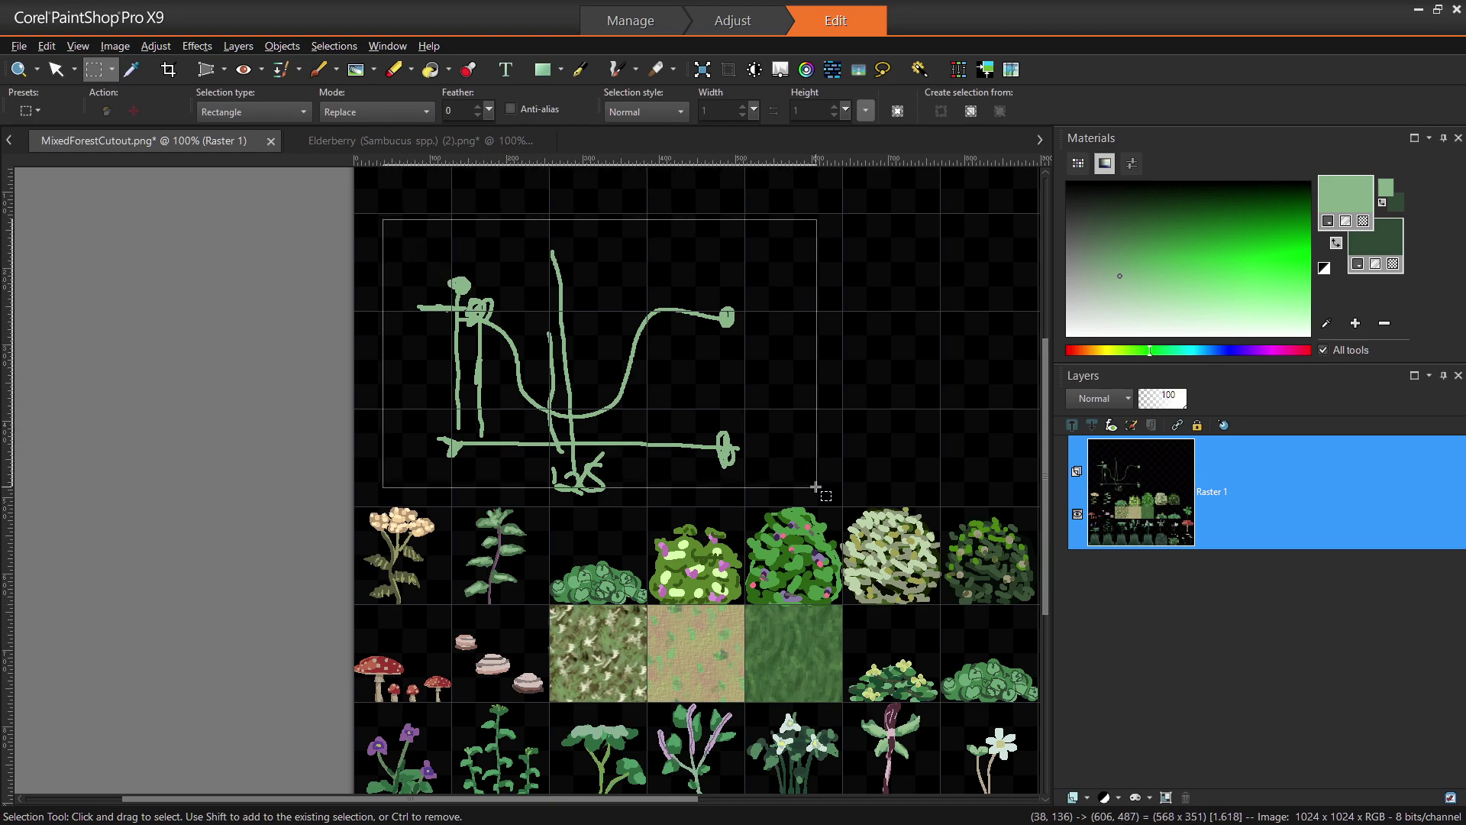
key(Delete)
key(ctrl+d)
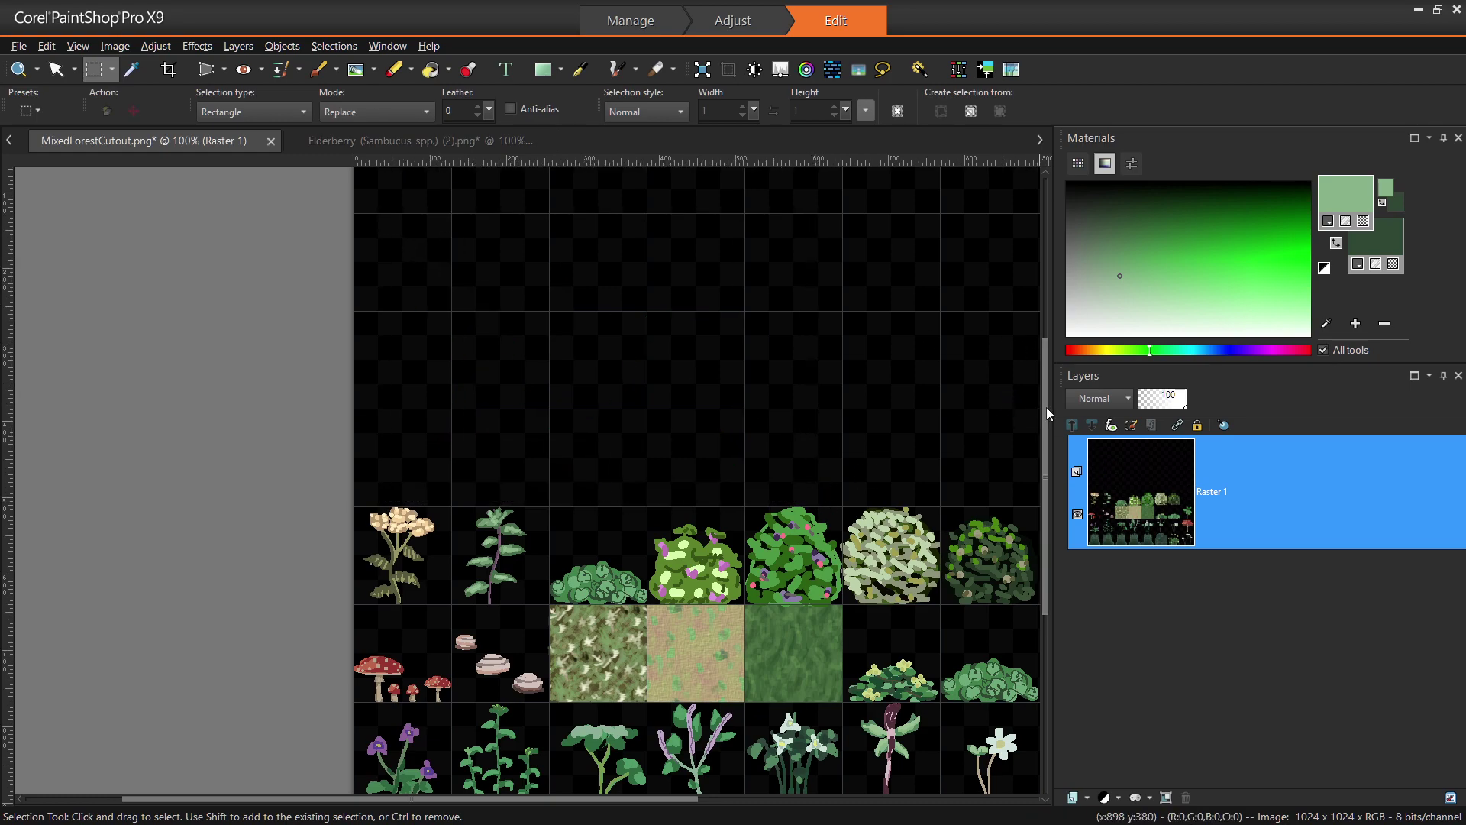
Examine the violet, tall green plant and mushroom cells of the atlas up close with the Paint Brush ready.
drag(1044, 413, 1054, 472)
scroll(473, 653, up, 4)
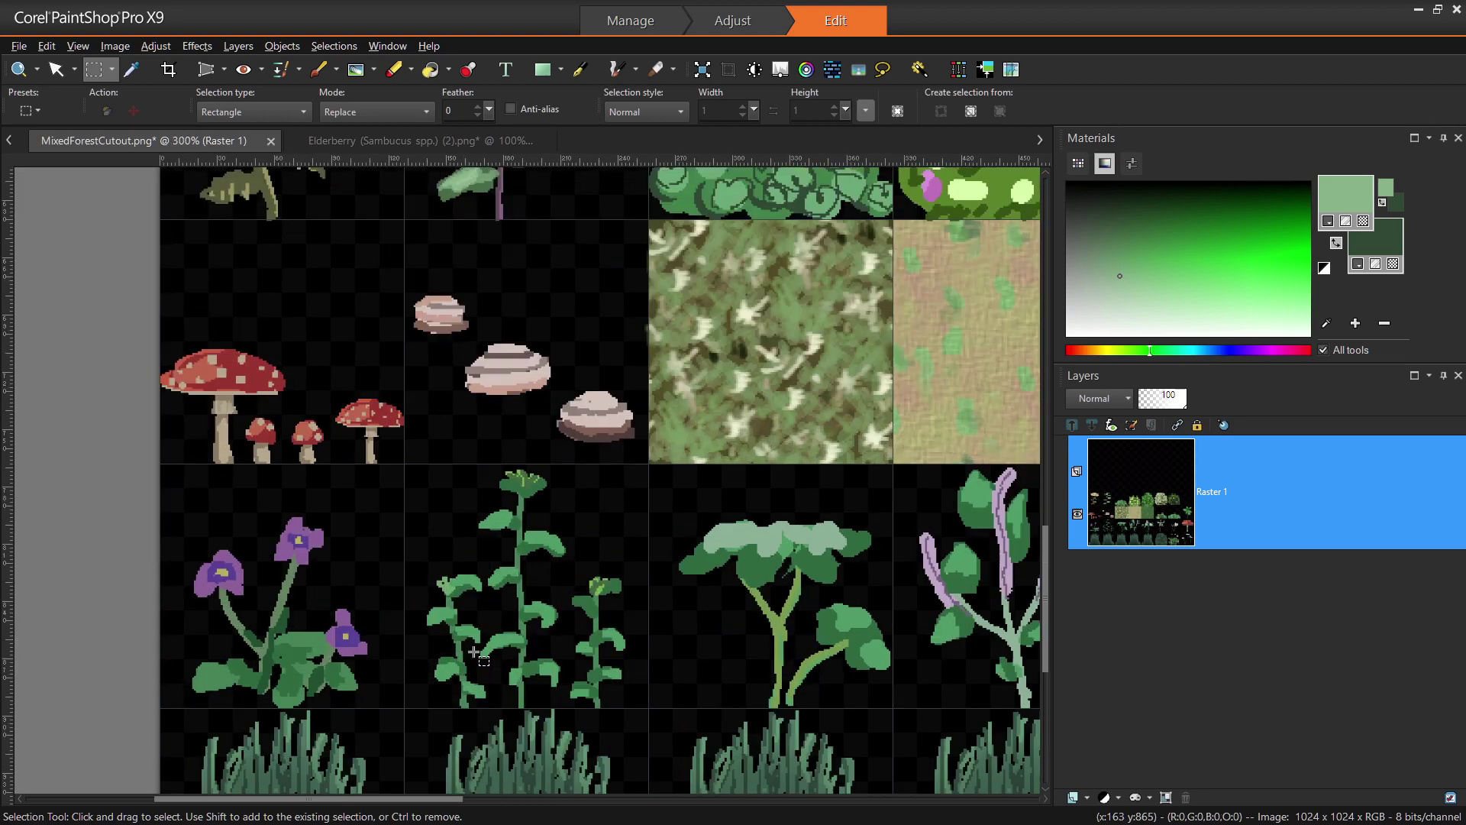
scroll(474, 653, up, 1)
key(b)
scroll(489, 567, up, 1)
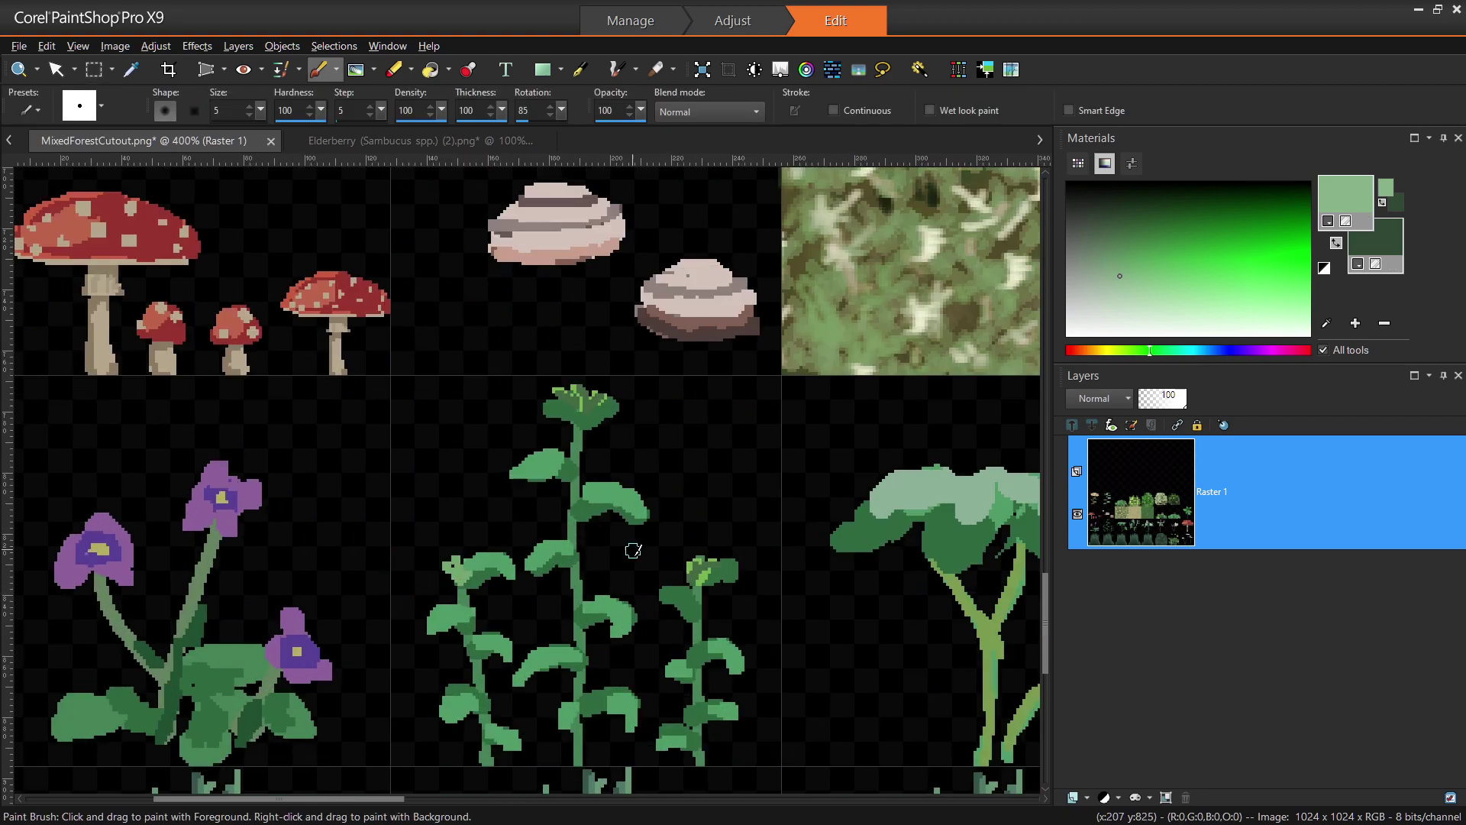
scroll(606, 489, down, 1)
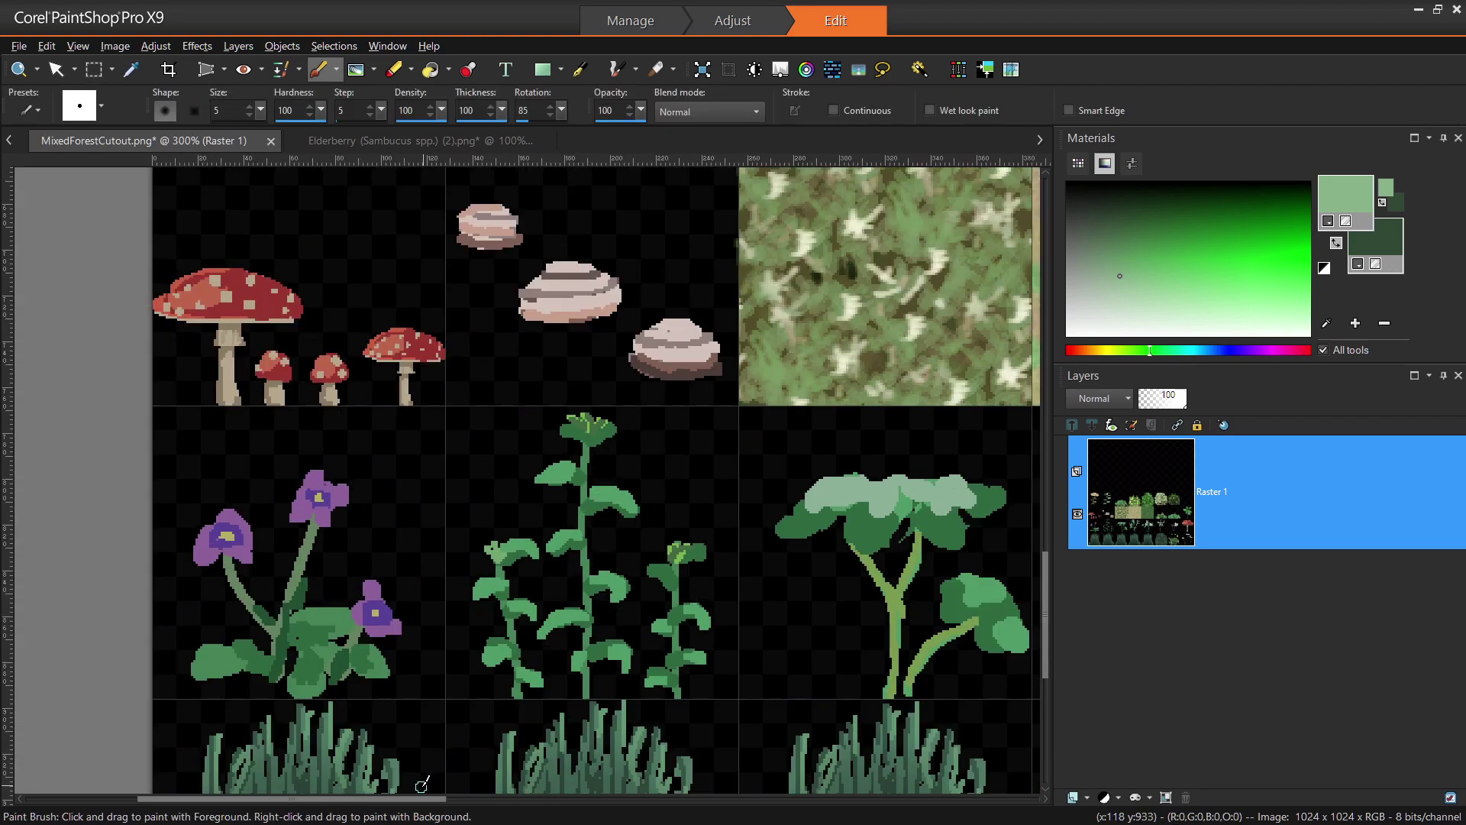
mouse_move(416, 800)
mouse_down()
mouse_move(440, 808)
mouse_move(416, 808)
mouse_up()
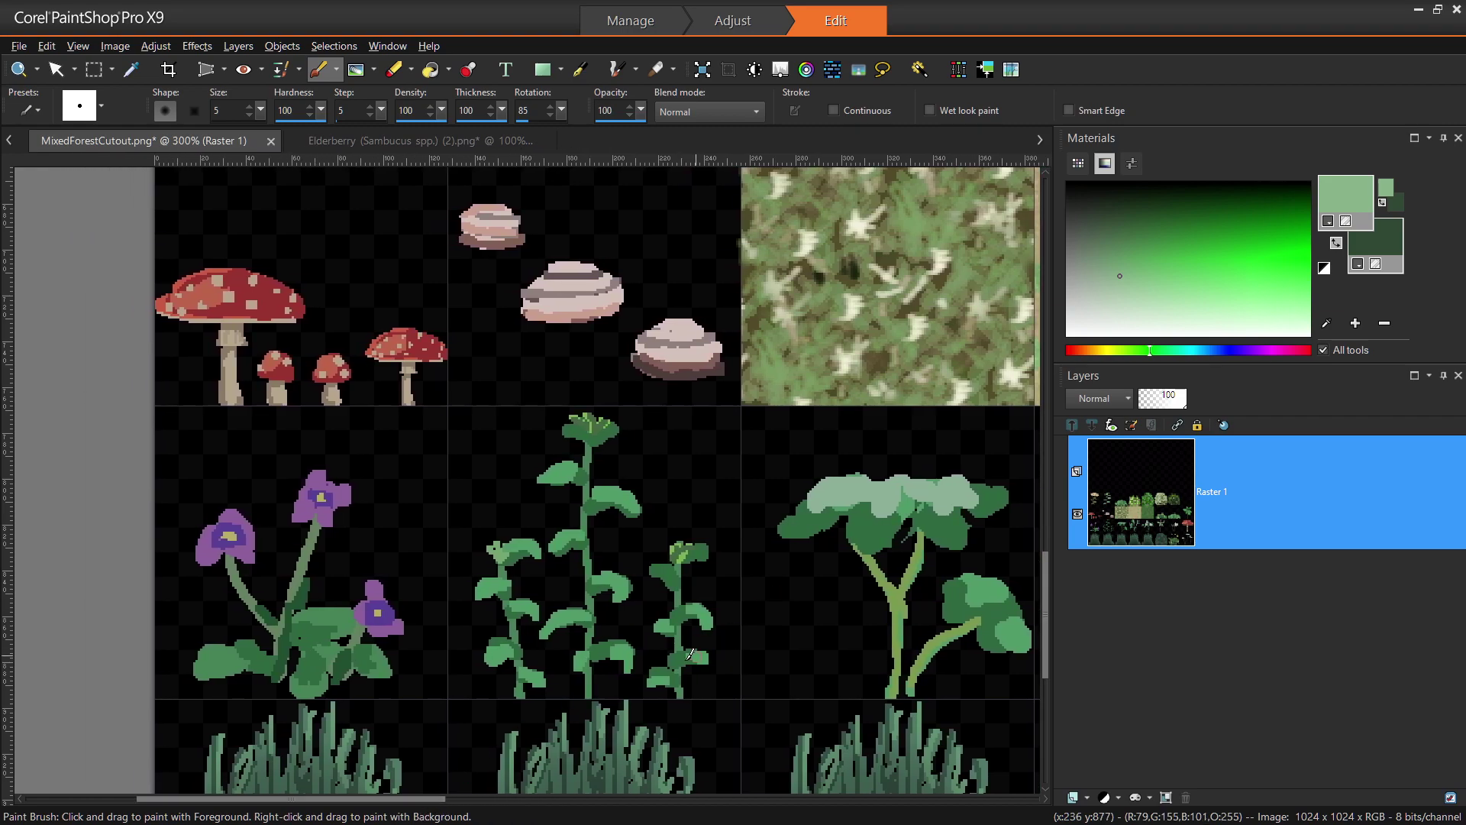
Examine the pixel detail of the cream-flowered plant and the purple-stemmed leafy plant.
scroll(922, 488, down, 1)
drag(1048, 537, 1047, 447)
drag(432, 806, 483, 808)
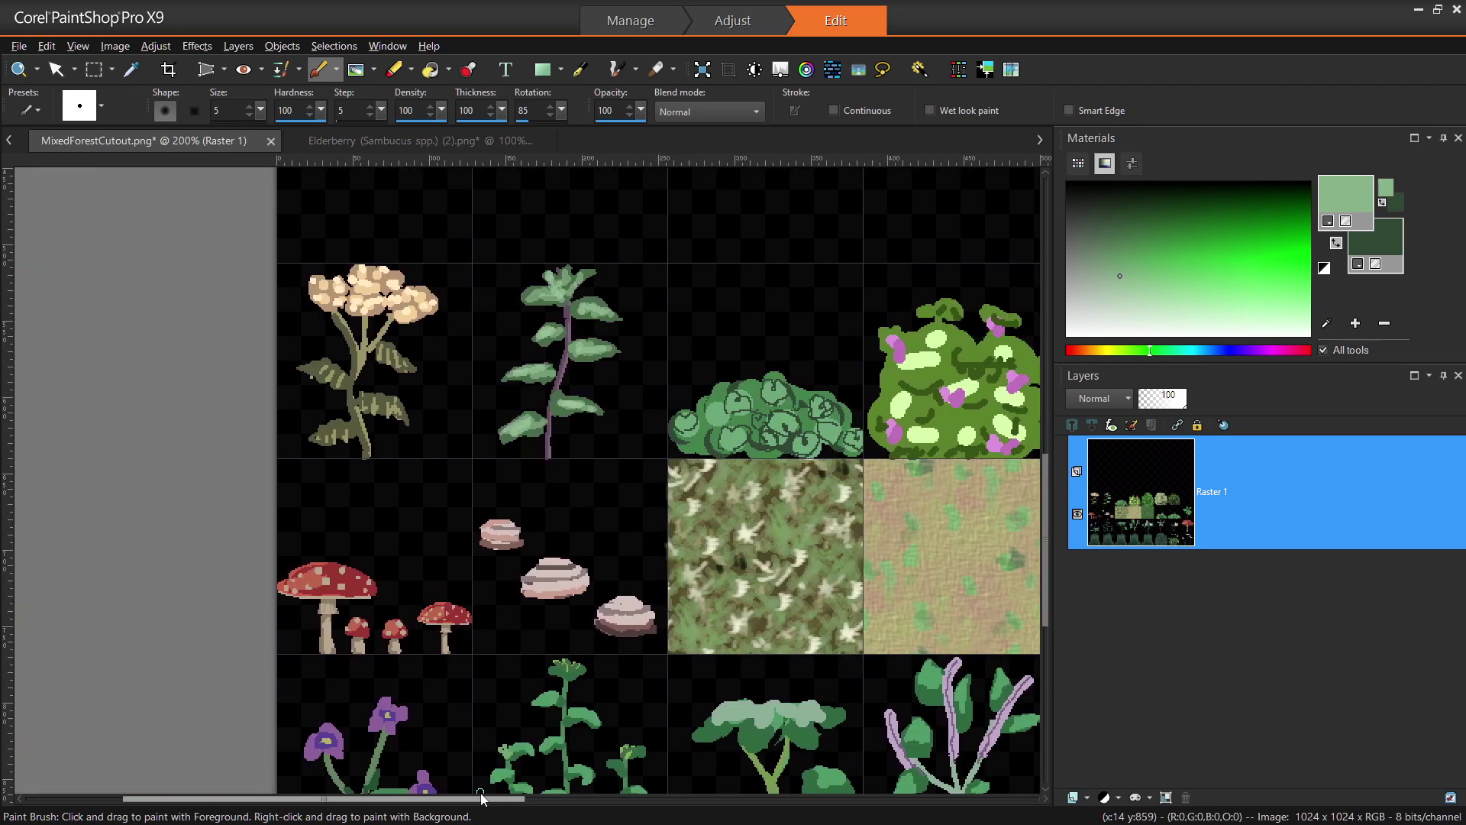
scroll(288, 294, up, 2)
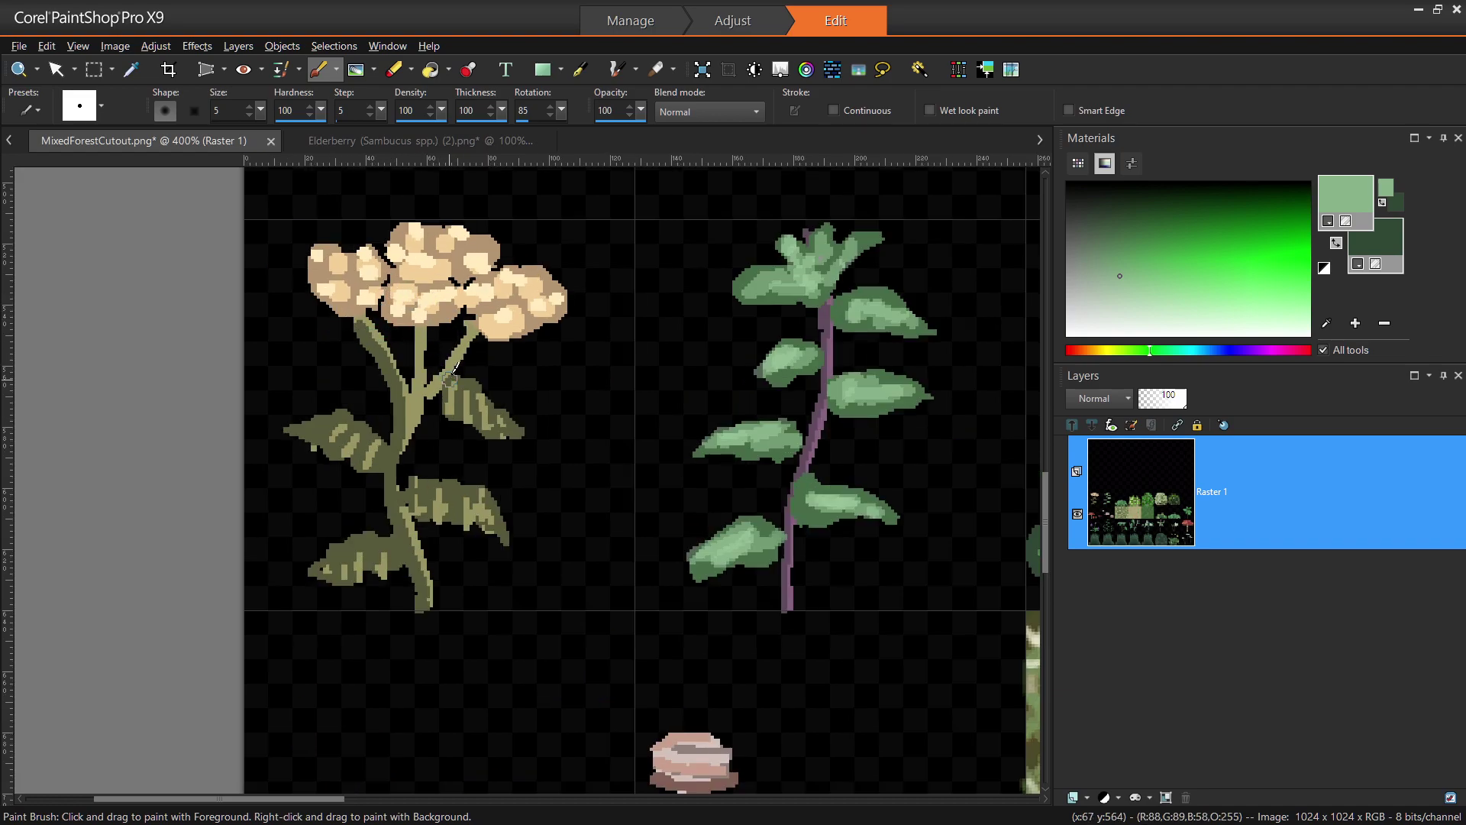
scroll(616, 474, down, 2)
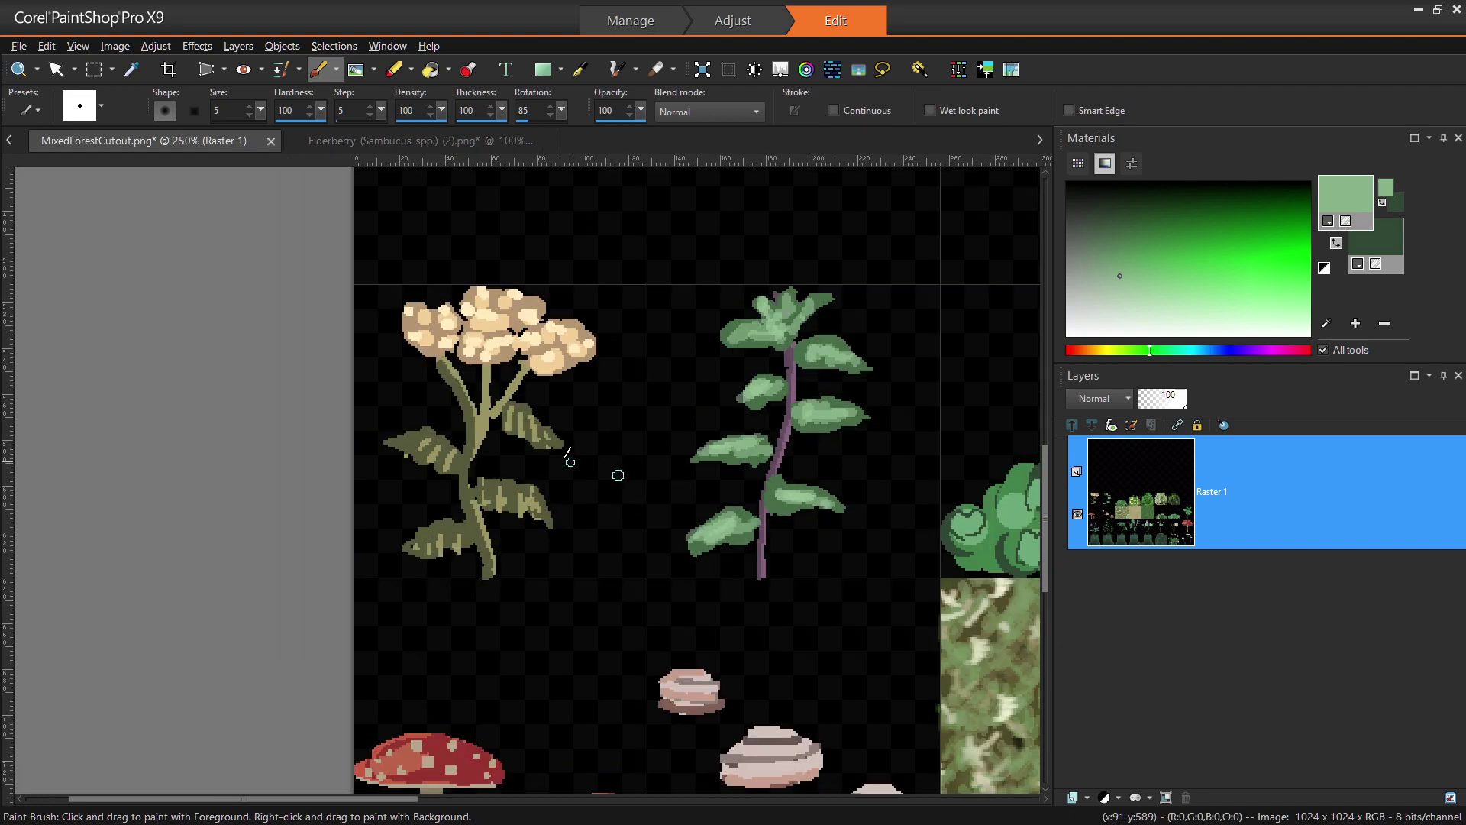
scroll(508, 351, up, 2)
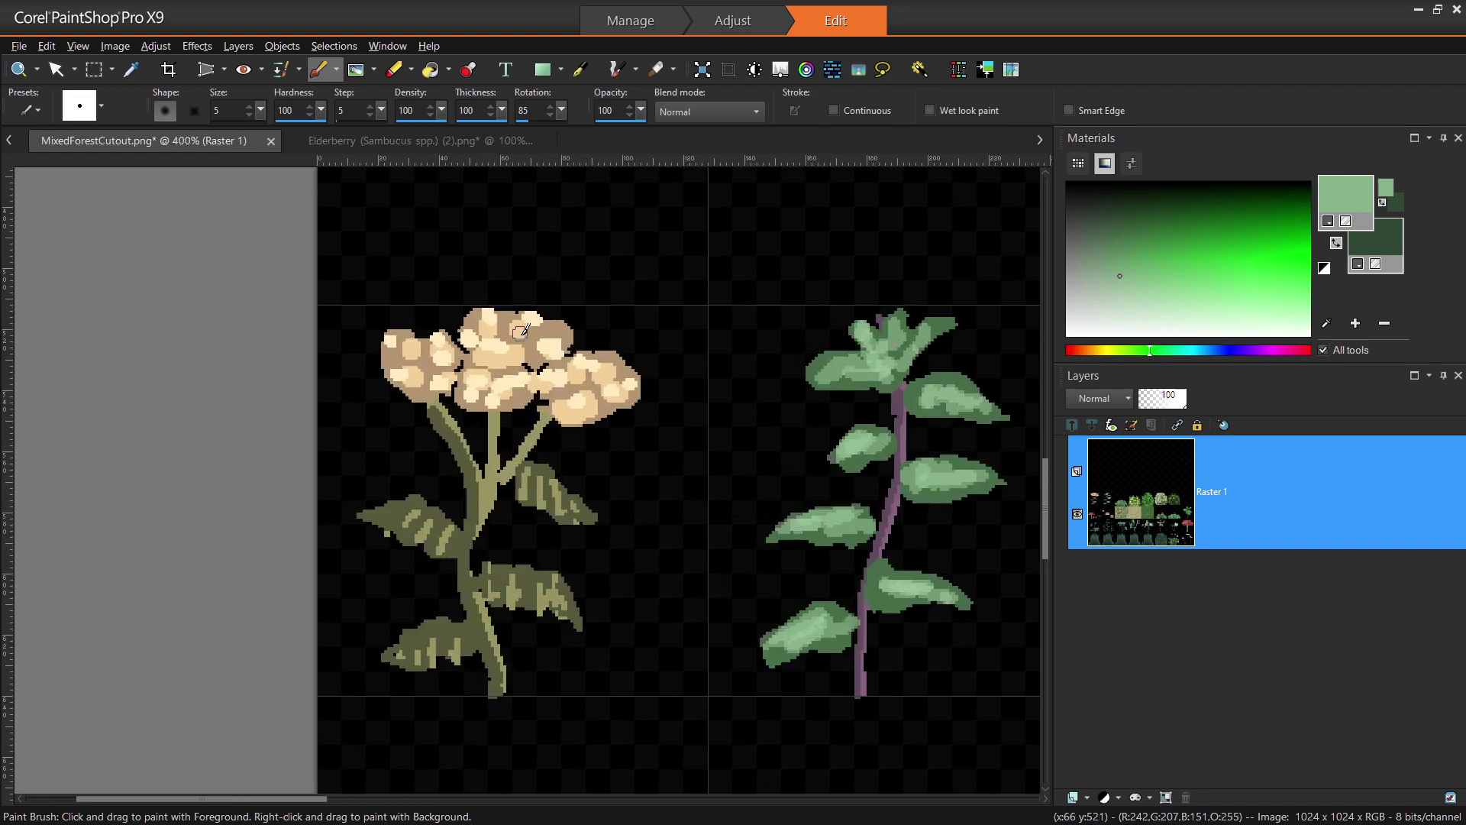
scroll(521, 343, down, 1)
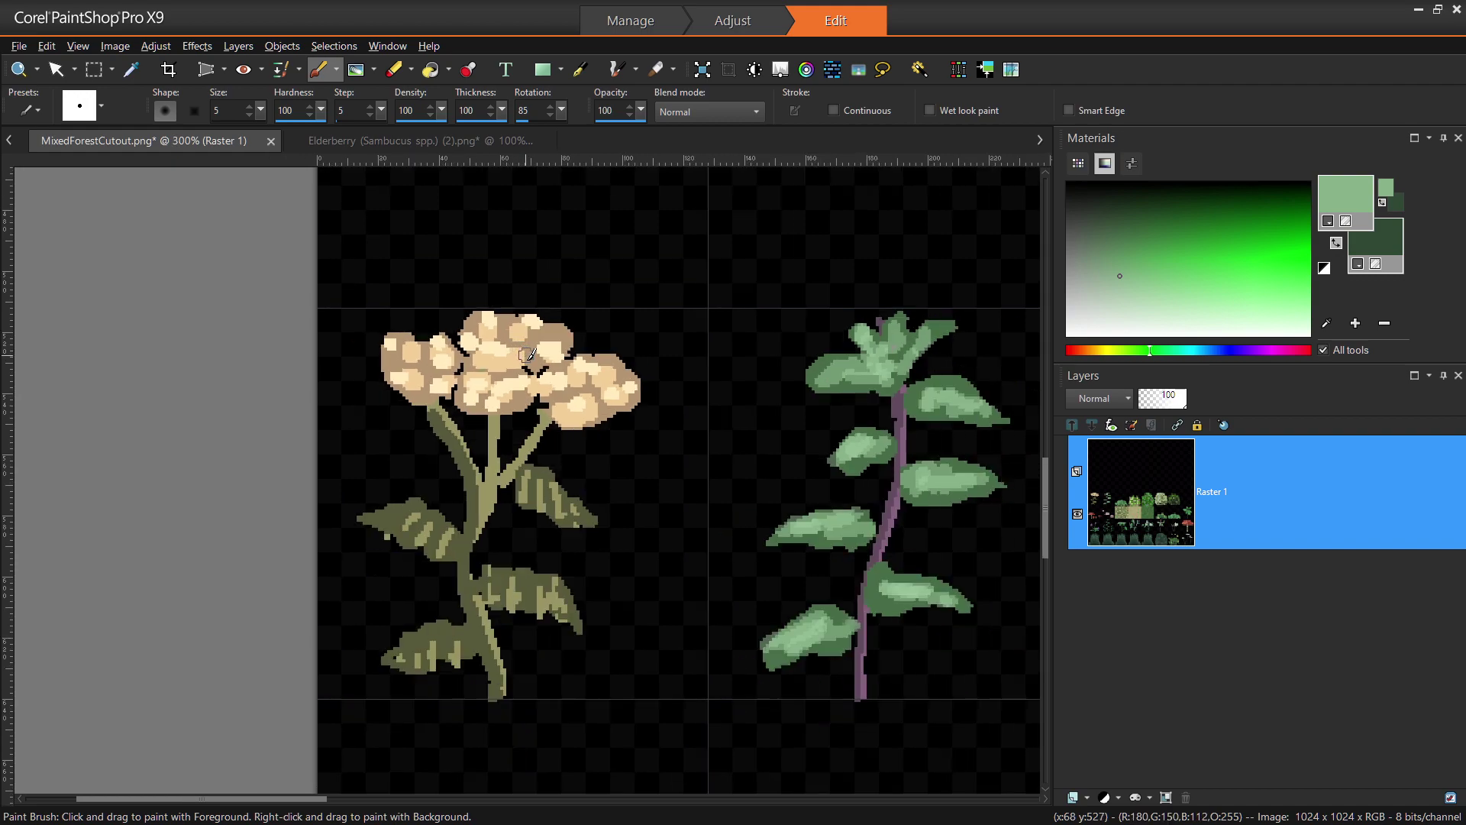
scroll(527, 354, down, 2)
drag(1045, 515, 1048, 539)
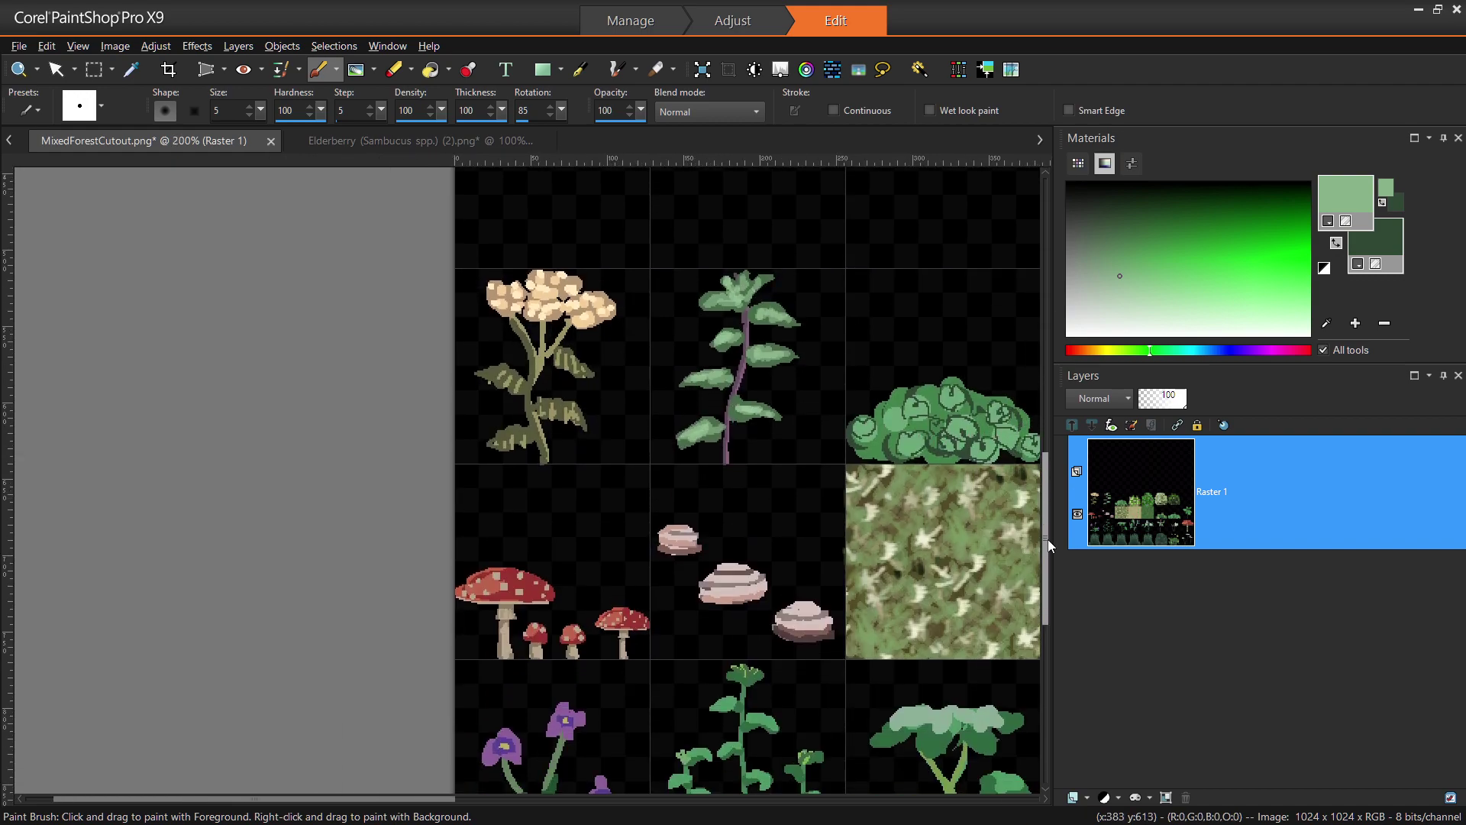
drag(441, 800, 570, 801)
scroll(297, 331, up, 2)
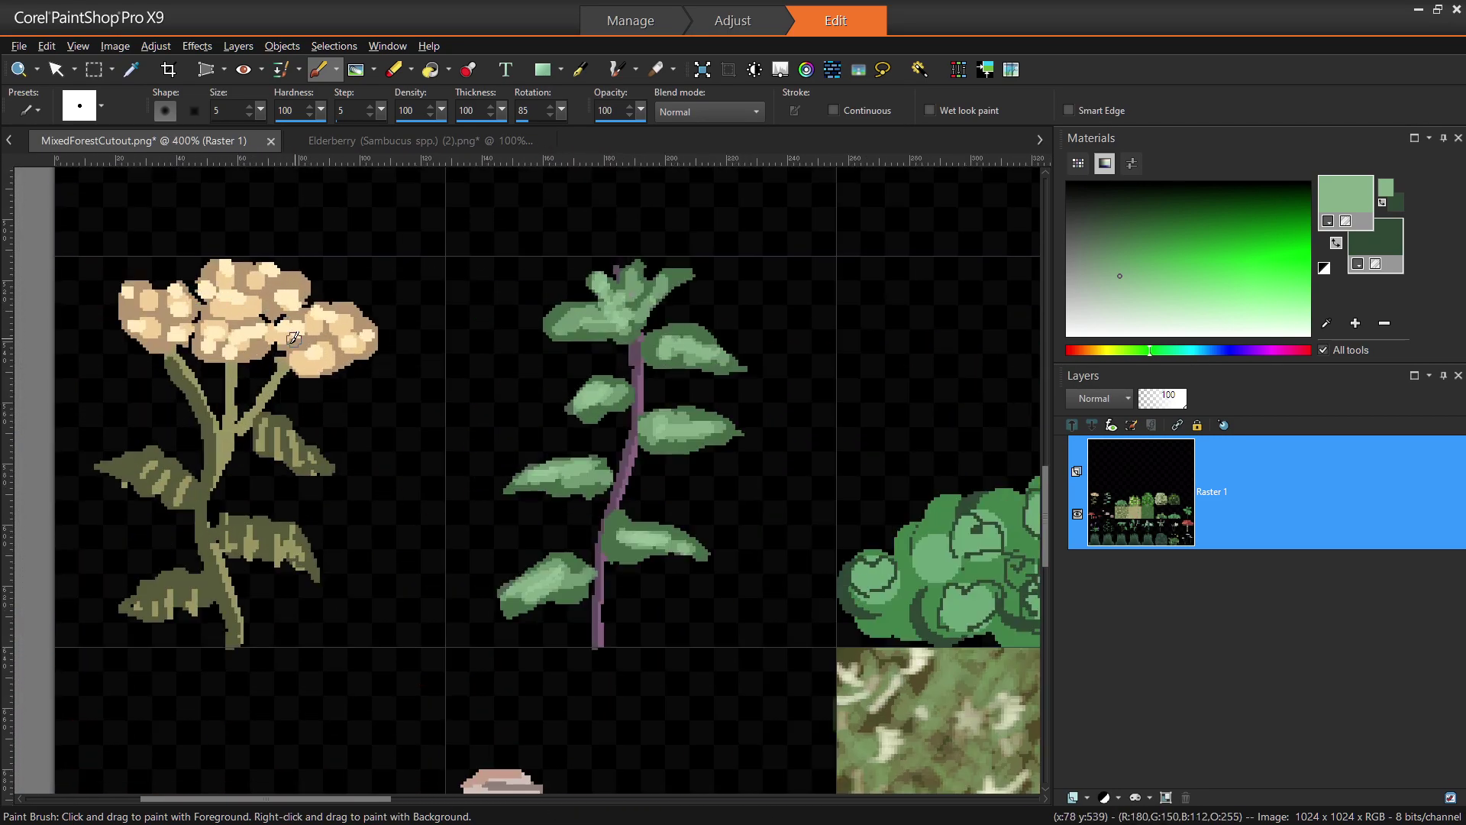
drag(349, 799, 297, 819)
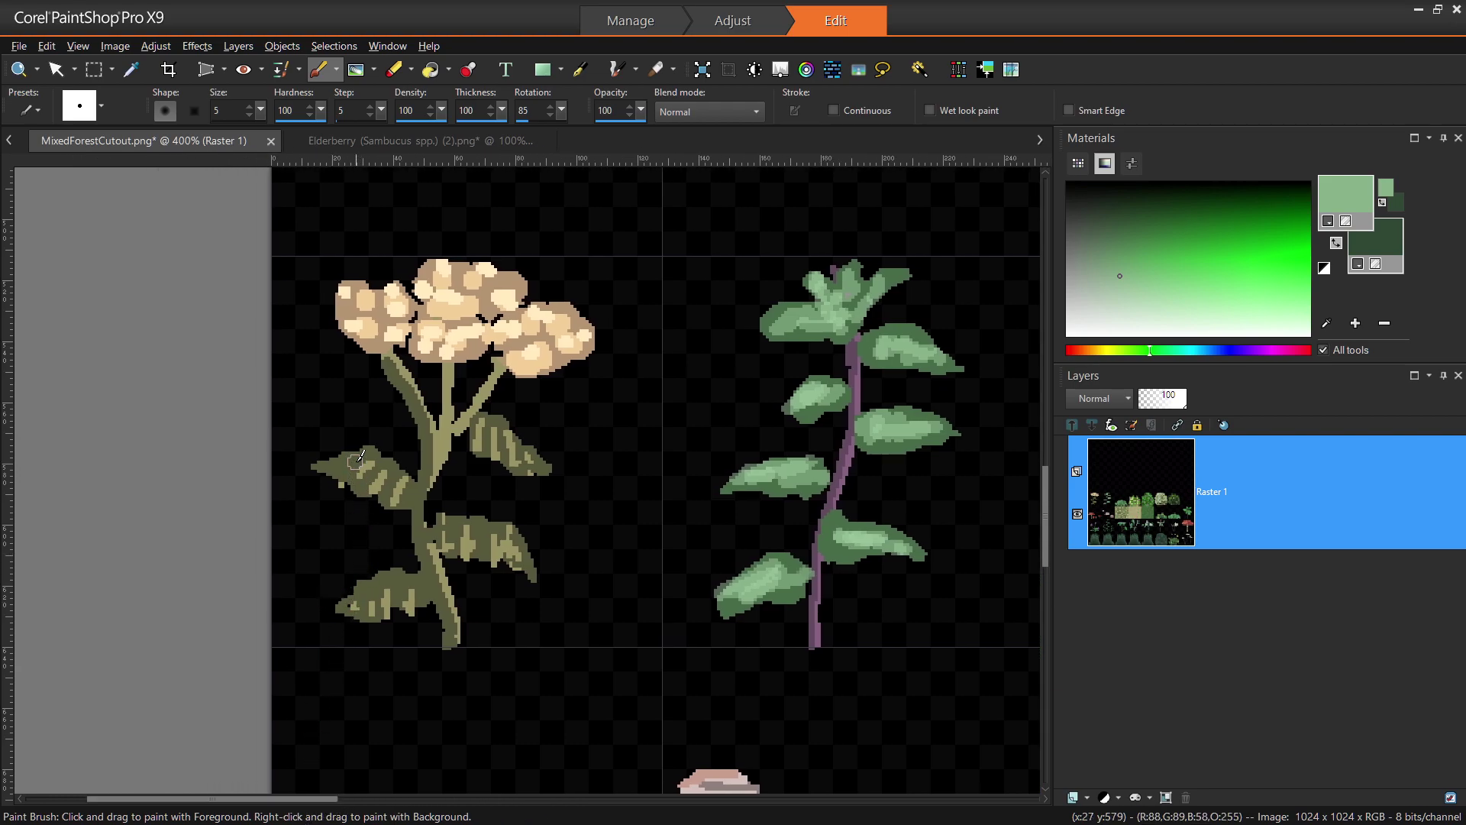
Reduce the brush size to 2 and try painting a long, narrow light green leaf beside the cream-flowered plant.
scroll(355, 460, up, 1)
mouse_move(603, 416)
mouse_down()
mouse_move(684, 404)
mouse_move(672, 443)
mouse_move(720, 420)
mouse_up()
key(ctrl+z)
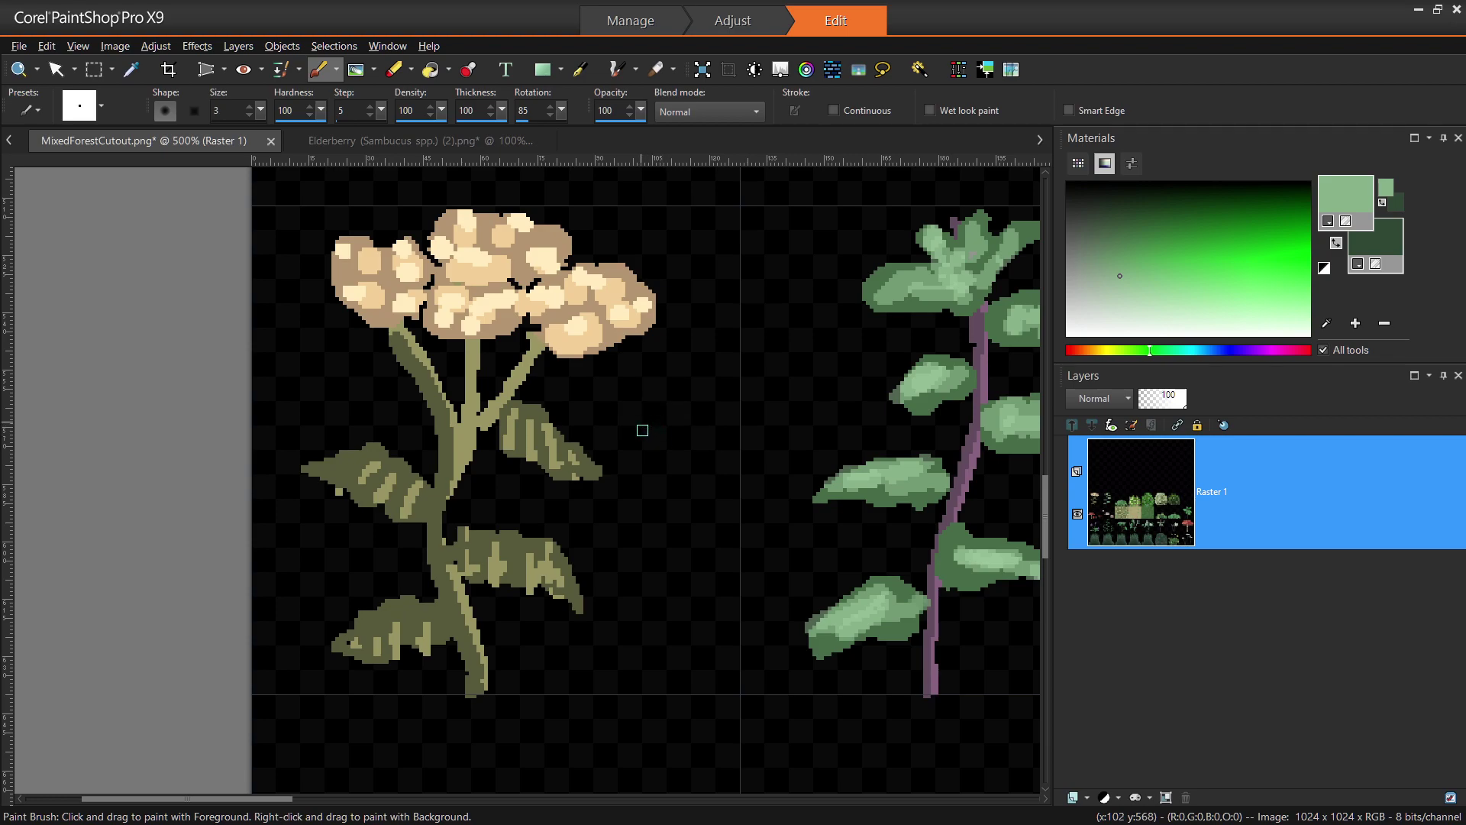
drag(605, 380, 728, 524)
drag(605, 380, 717, 536)
mouse_move(640, 409)
mouse_down()
mouse_move(705, 480)
mouse_move(732, 546)
mouse_up()
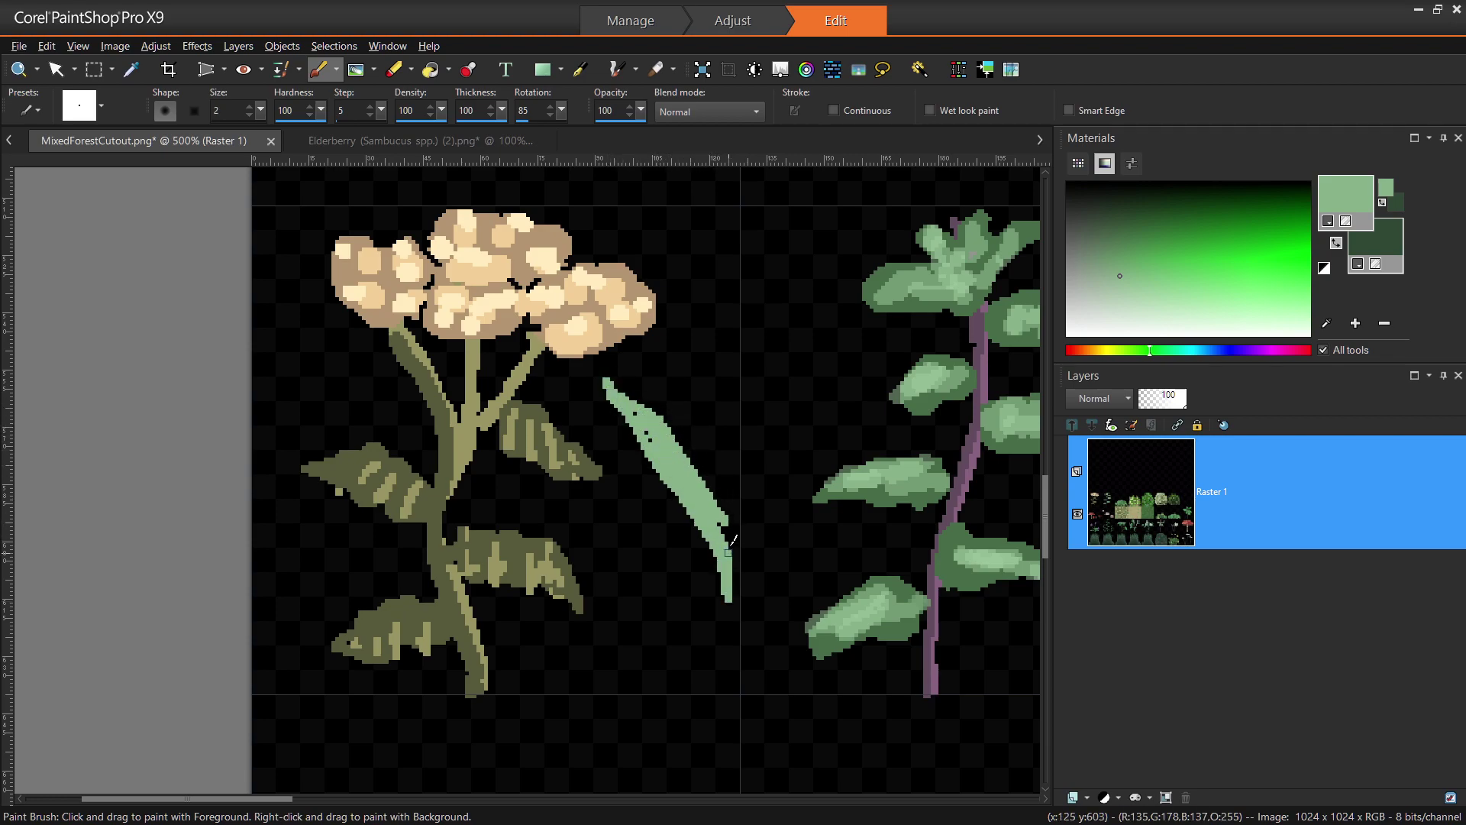
Undo all the brush strokes of the light green test leaf.
key(ctrl+z)
key(ctrl+z)
key(ctrl+z)
key(ctrl+z)
key(ctrl+z)
key(ctrl+z)
scroll(531, 388, down, 1)
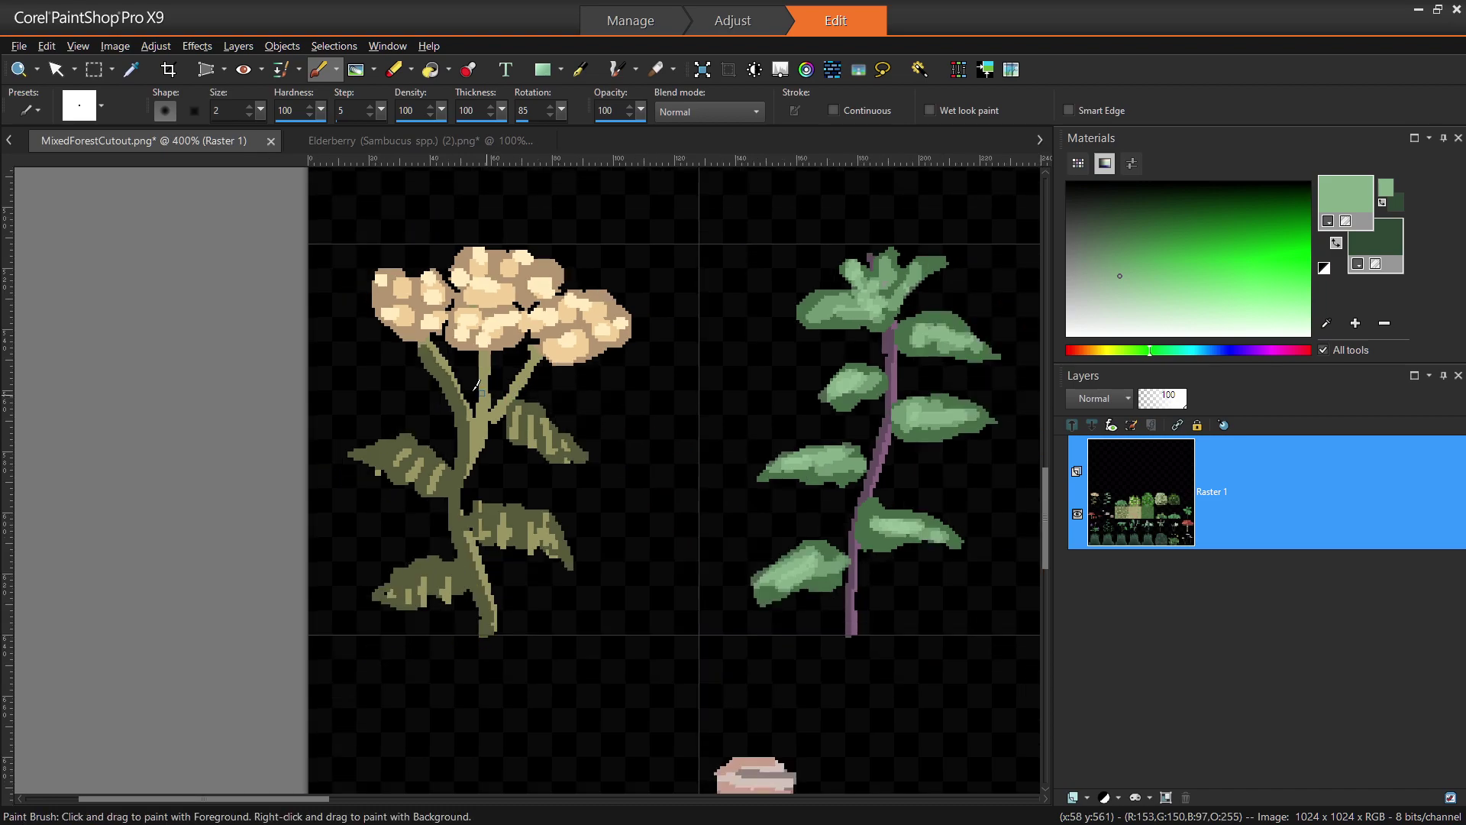
Sample the darker tan of the cream-flowered plant's blossoms as the foreground colour.
drag(1047, 479, 1046, 472)
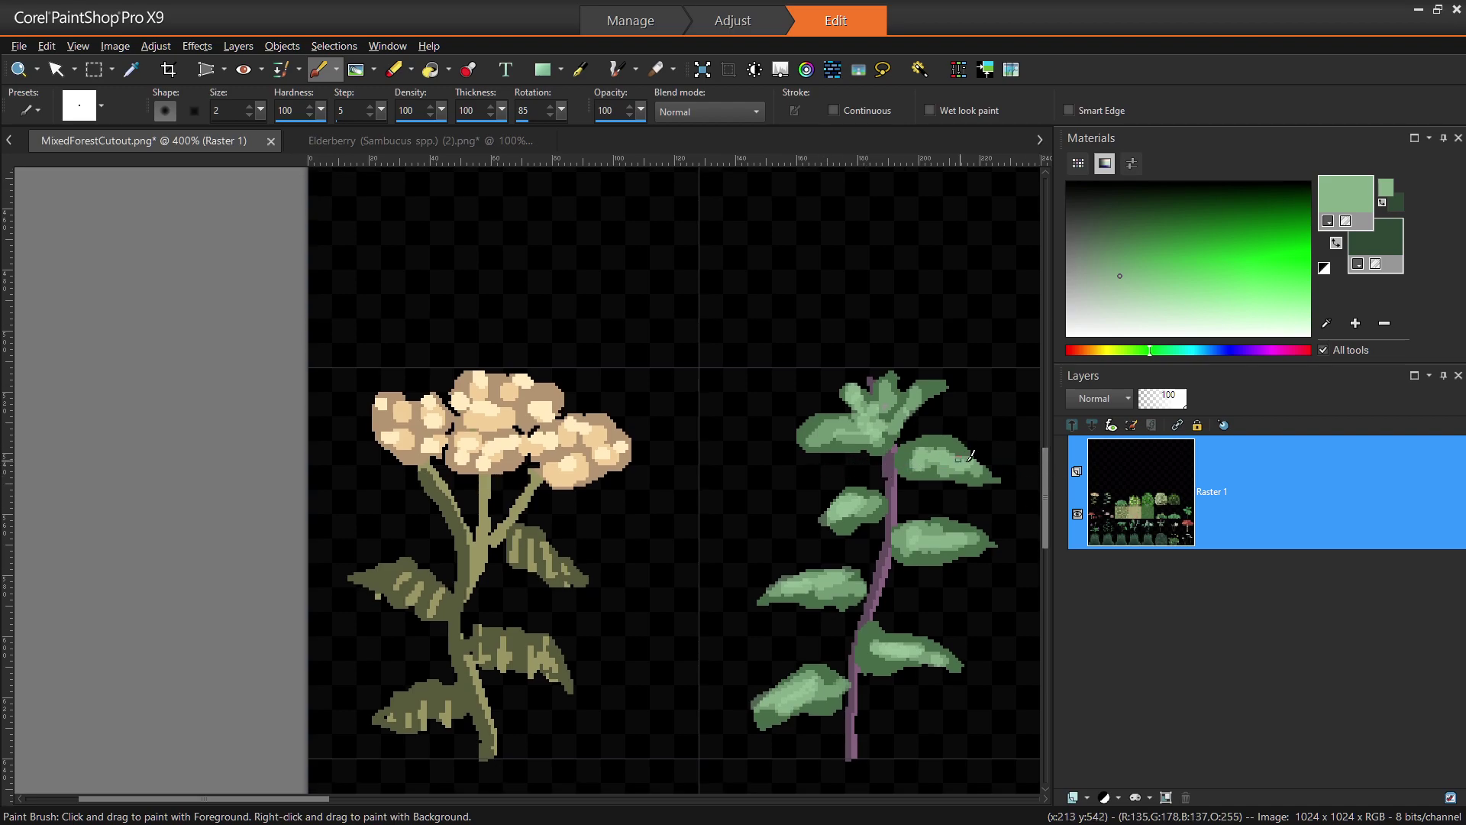
drag(1045, 483, 1049, 497)
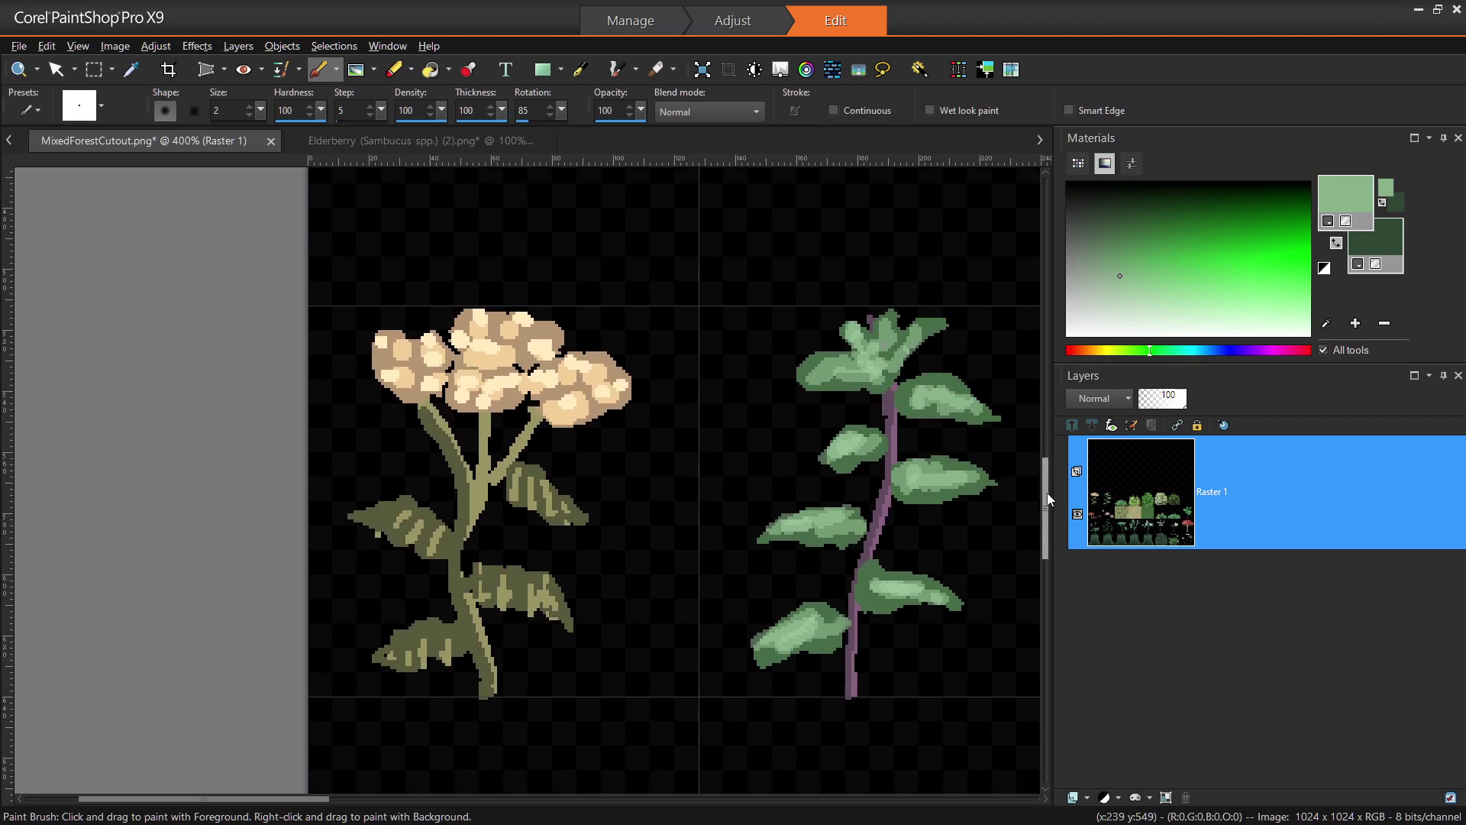
ctrl+click(553, 329)
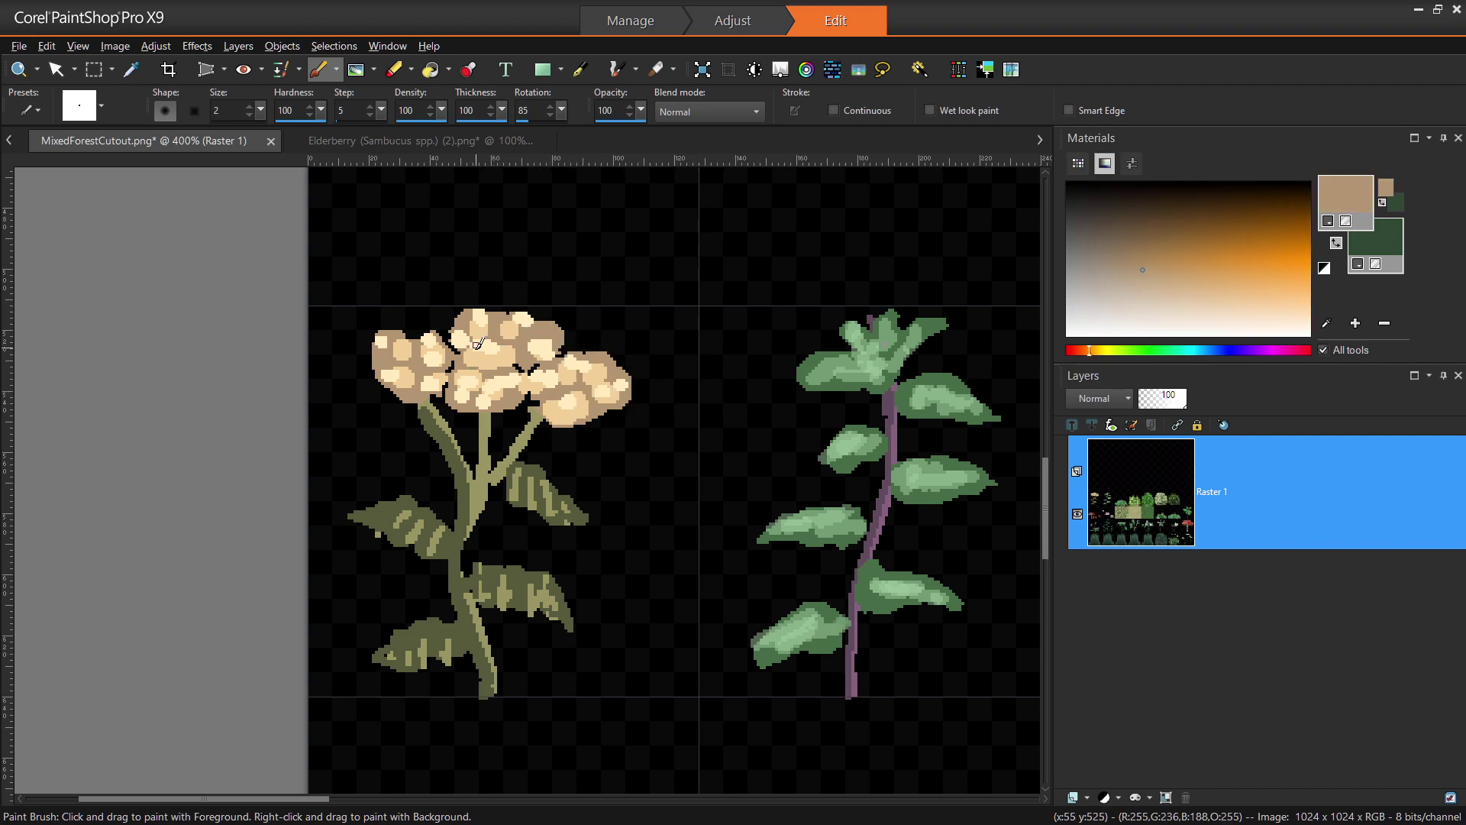
scroll(406, 431, up, 1)
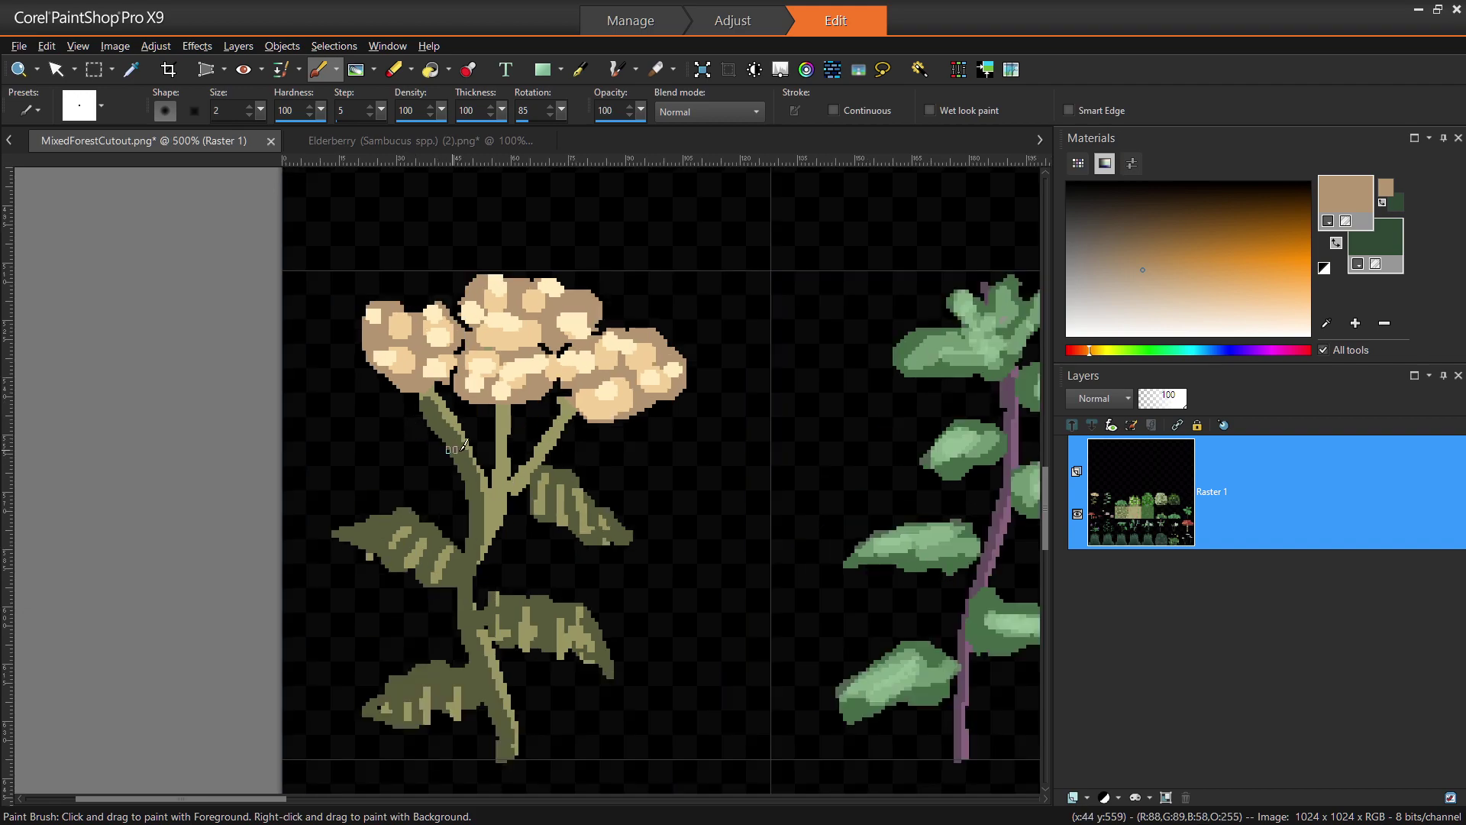
Sample the dark olive of the cream-flowered plant's stem, shade its middle and right flower stalks, and pick up the leaf's light olive.
ctrl+click(483, 440)
scroll(483, 440, down, 1)
scroll(527, 458, up, 1)
drag(489, 416, 498, 479)
mouse_move(577, 385)
mouse_down()
mouse_move(524, 477)
mouse_move(563, 433)
mouse_up()
ctrl+click(569, 527)
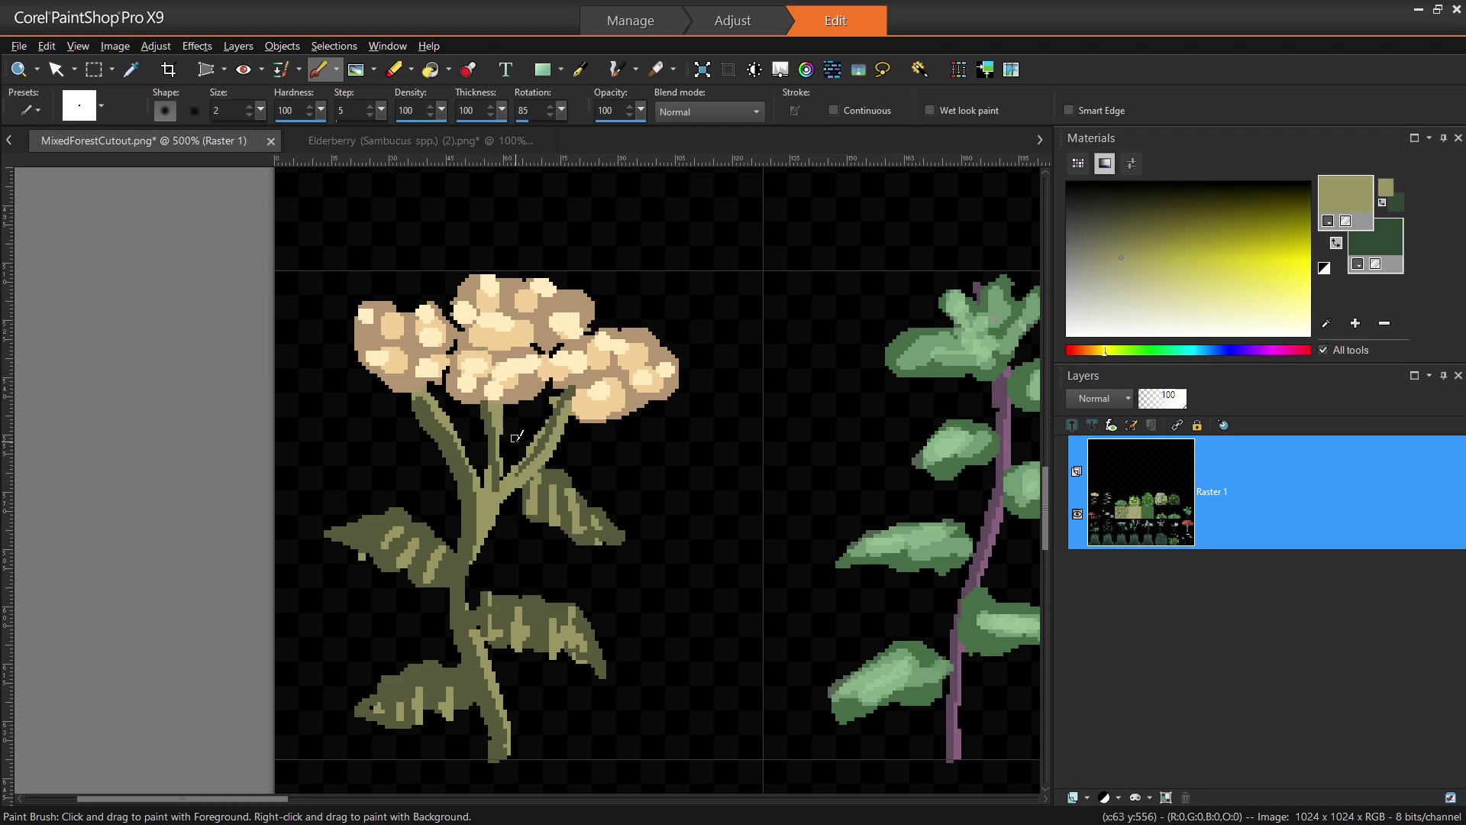
Set the foreground colour back to the tan sampled from the cream-flowered plant's blossoms.
scroll(519, 458, down, 1)
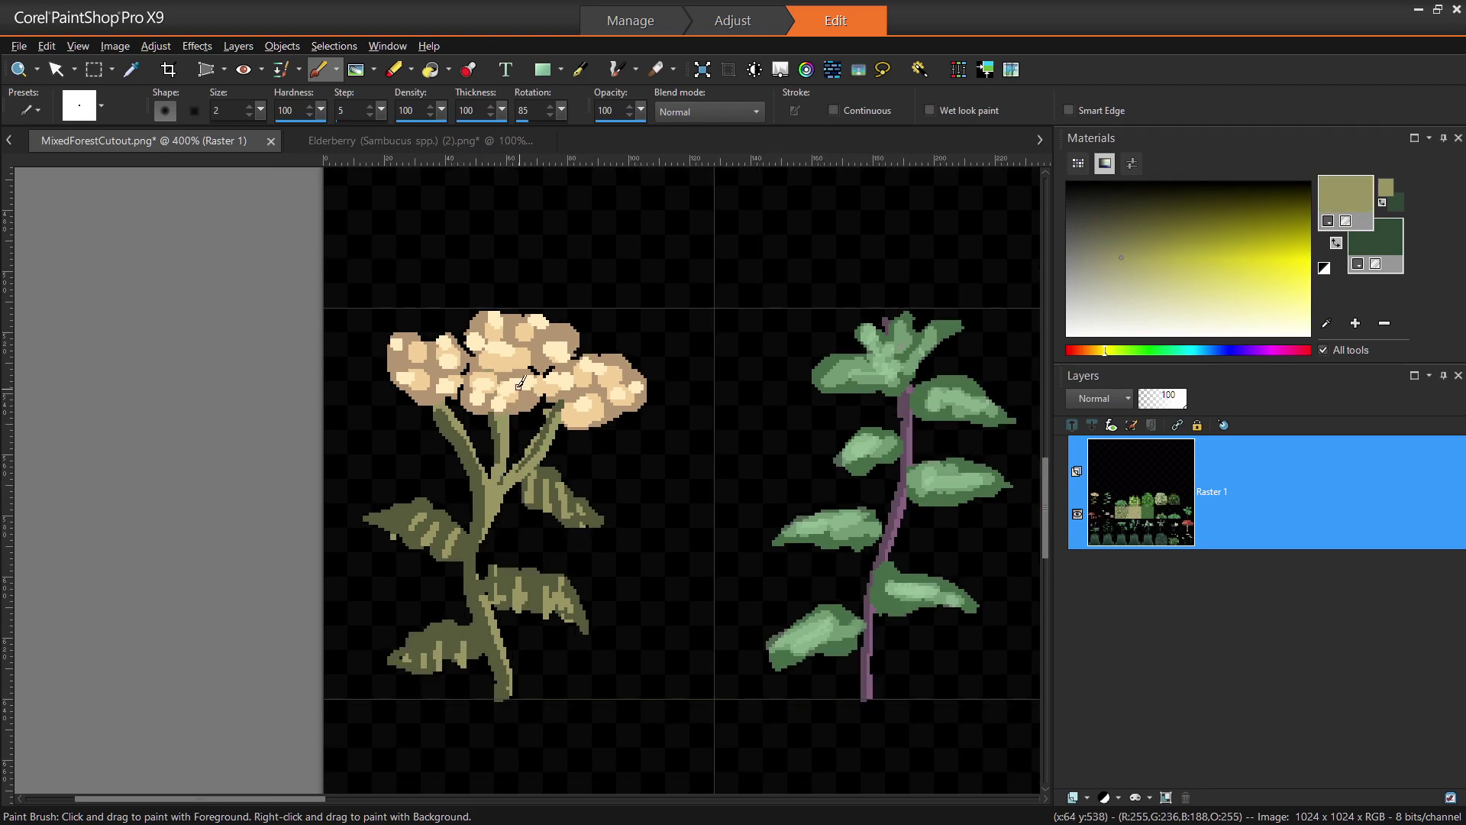
scroll(525, 385, down, 1)
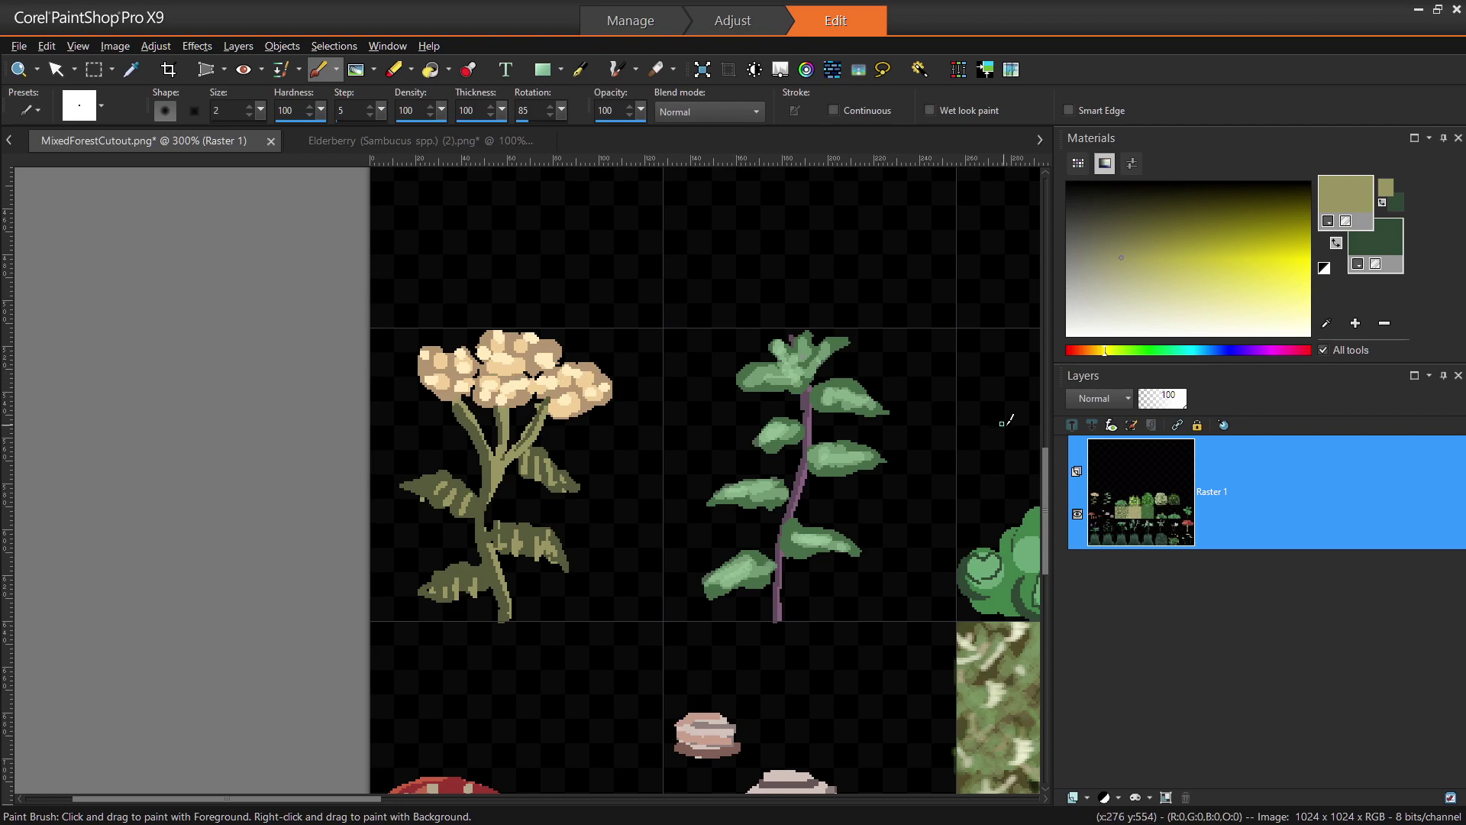
drag(1044, 478, 1045, 464)
ctrl+click(520, 393)
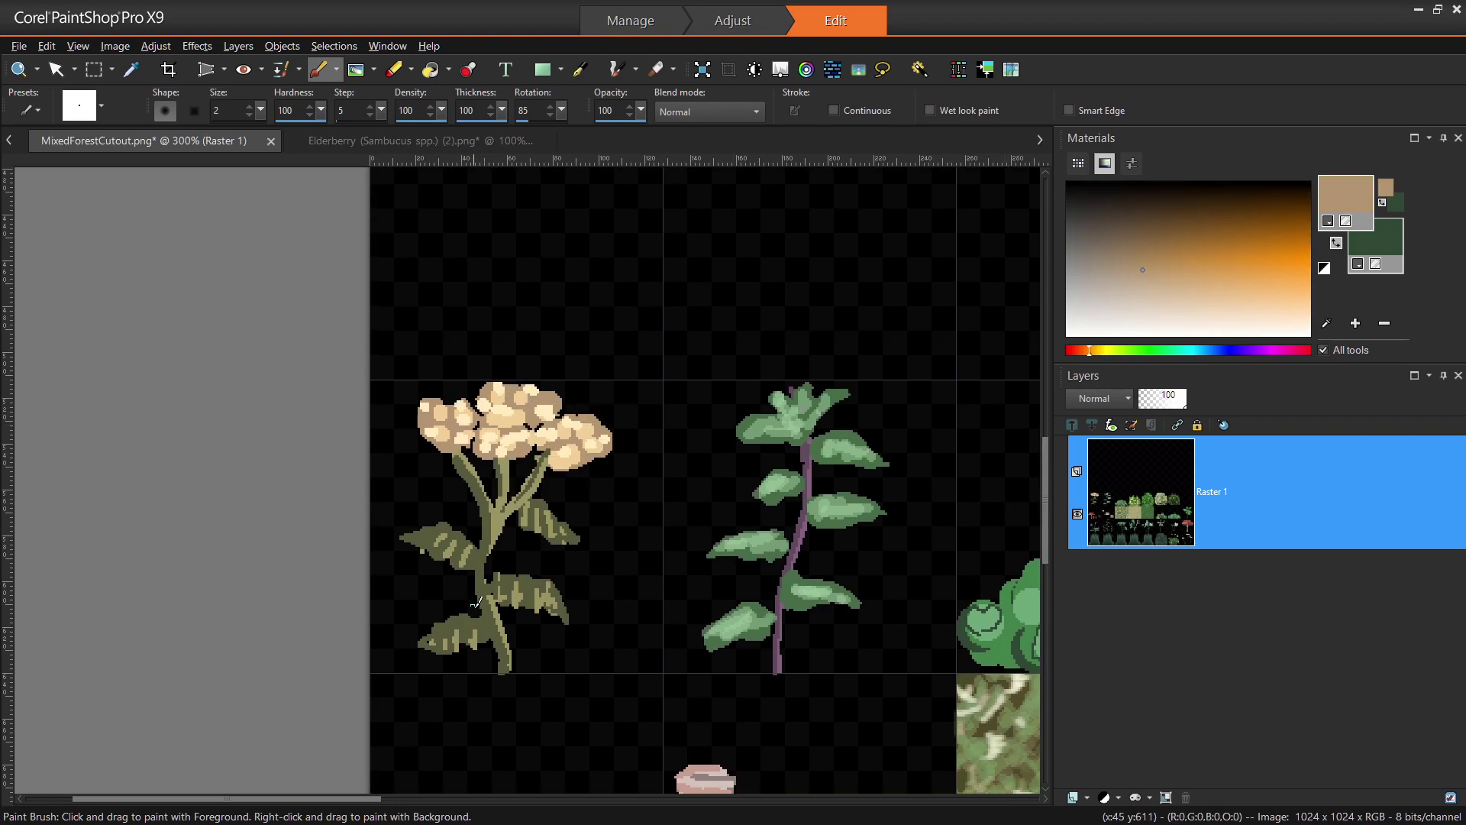
Examine the flowering bushes and the neighbouring ground texture tiles across the atlas at several zoom levels.
scroll(766, 630, down, 1)
drag(387, 804, 592, 802)
scroll(739, 564, down, 2)
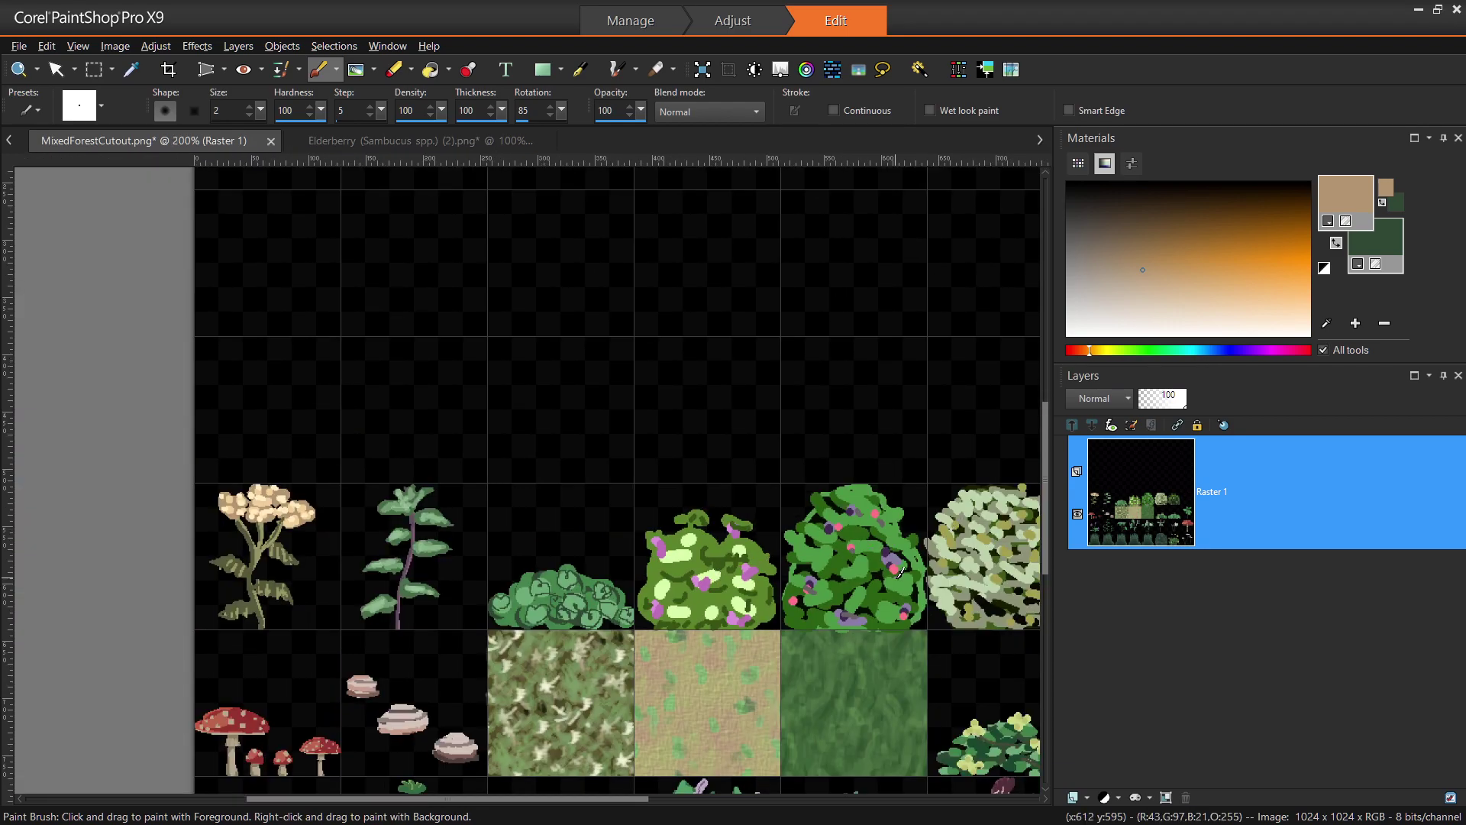
scroll(899, 572, up, 3)
scroll(809, 504, down, 2)
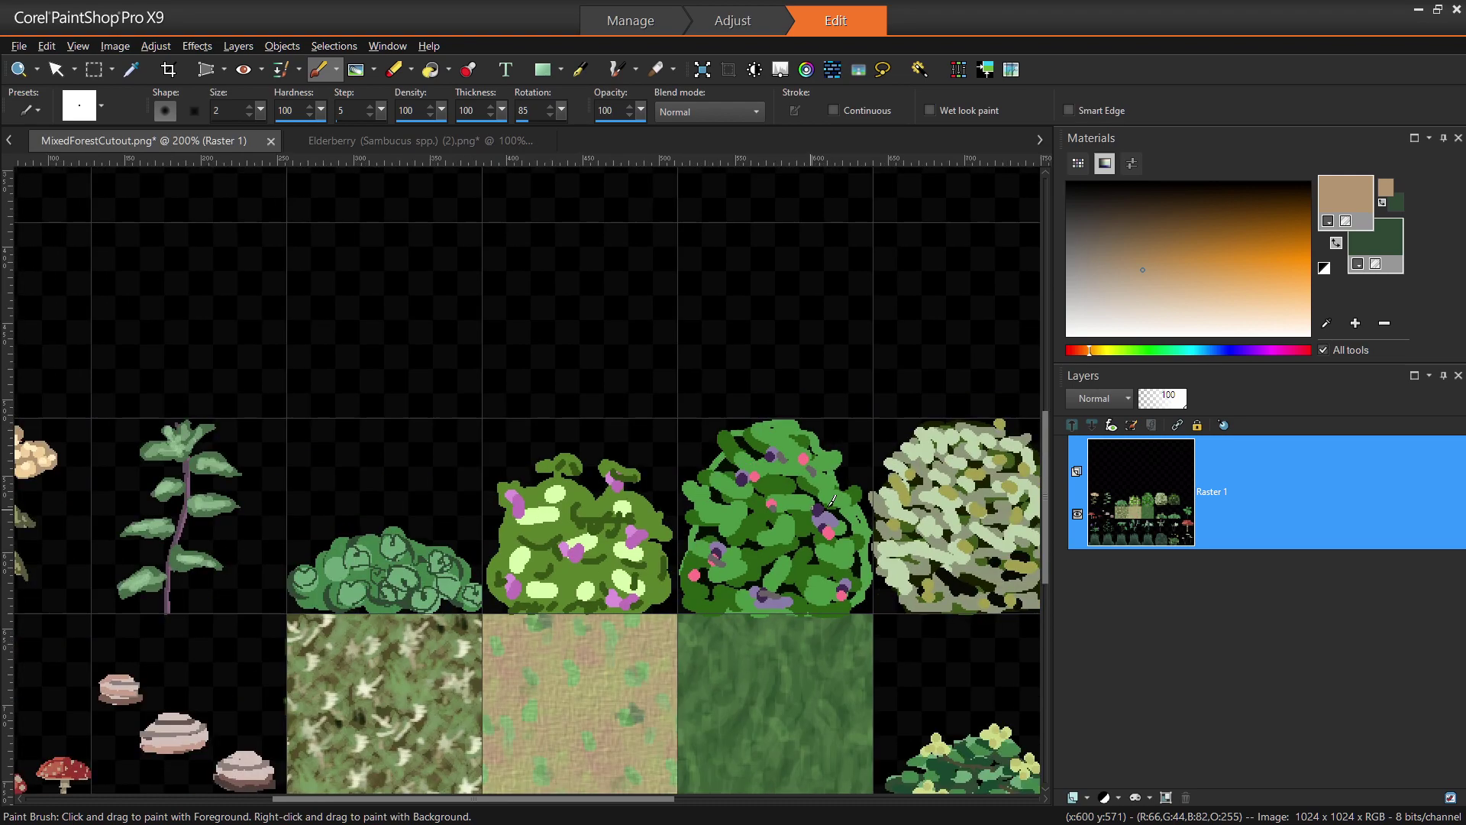
scroll(1050, 466, down, 3)
scroll(556, 771, down, 2)
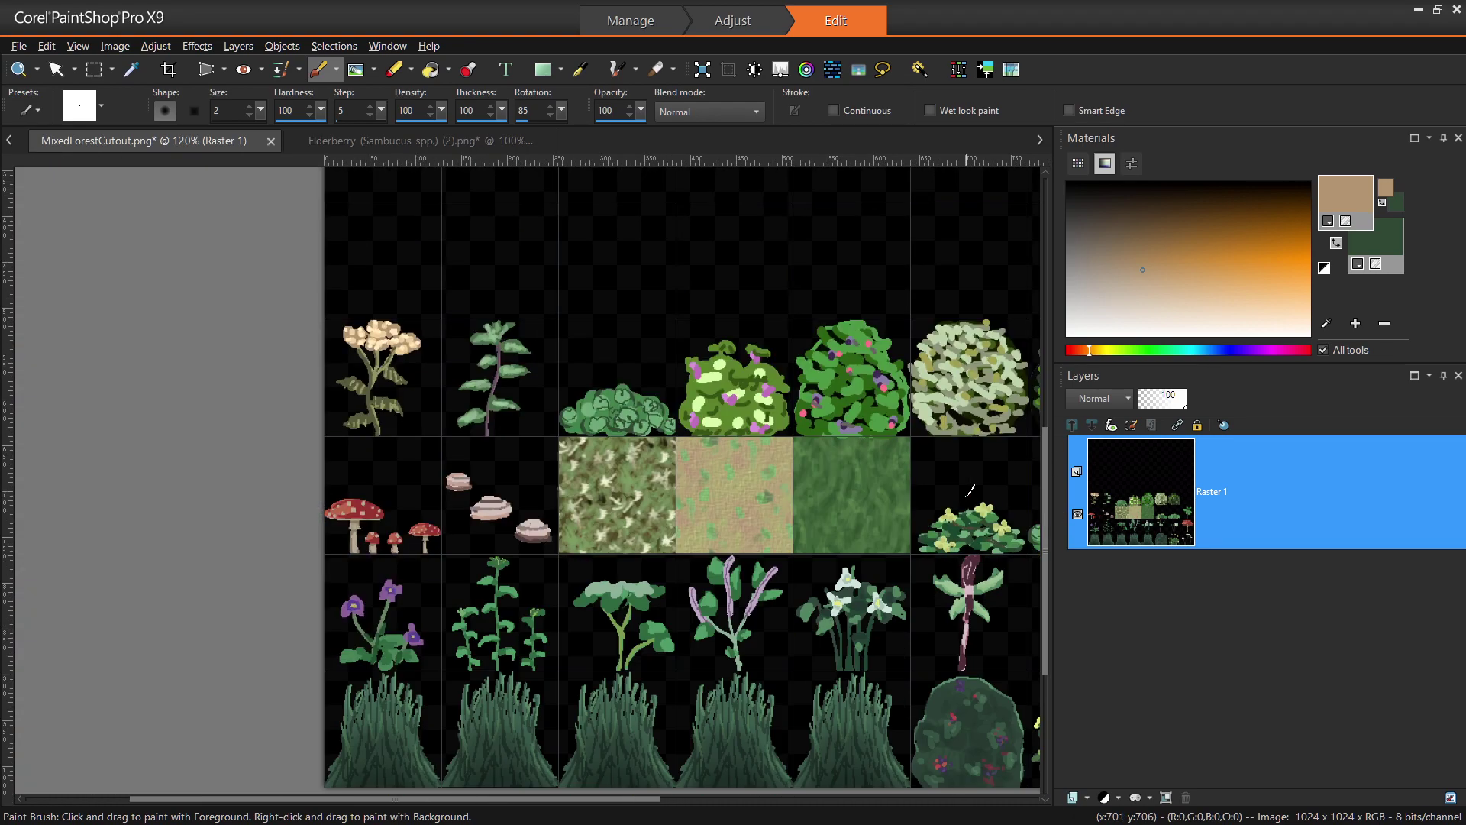
drag(538, 800, 689, 798)
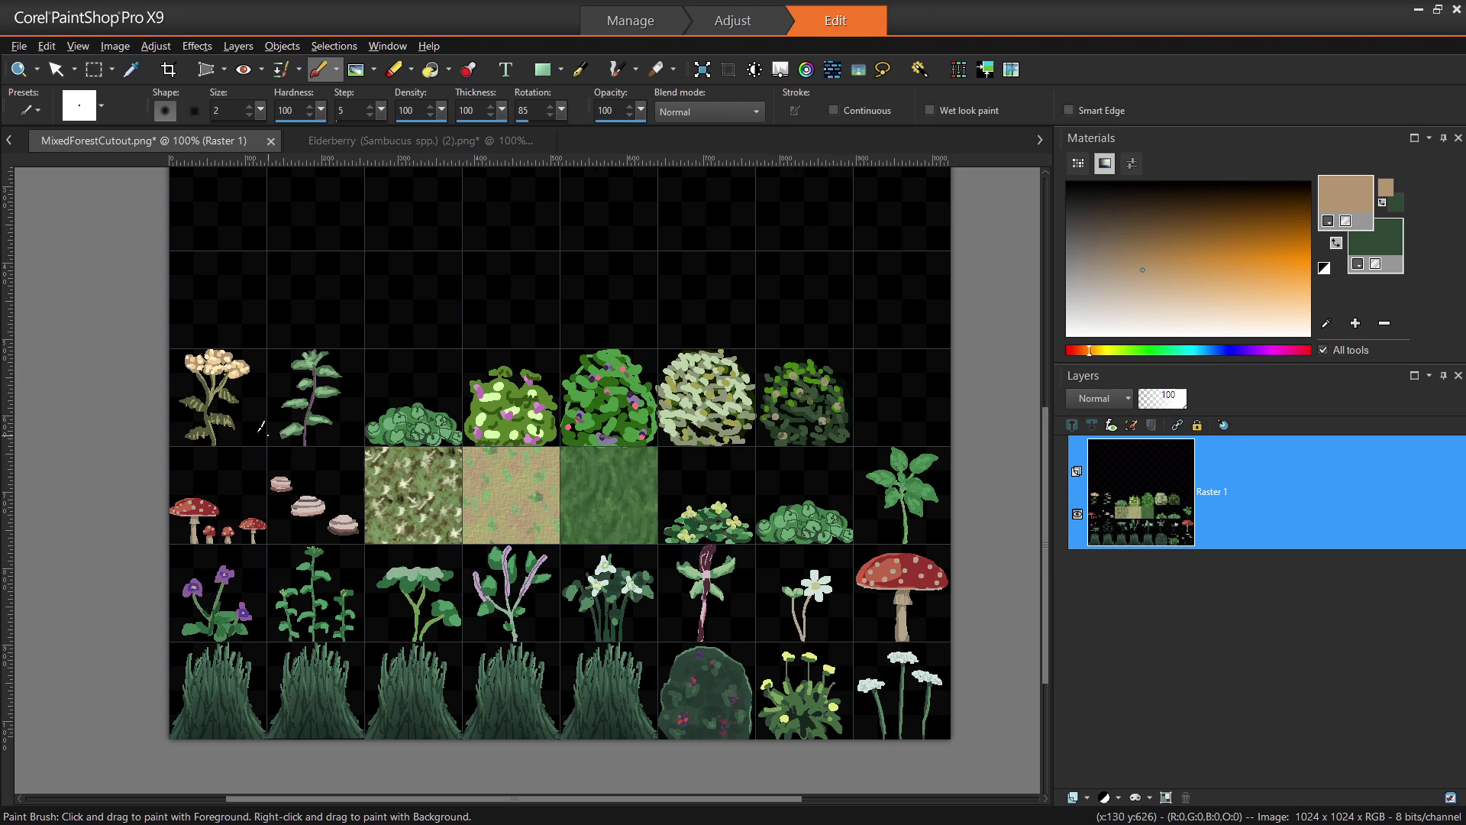
key(s)
drag(123, 316, 1040, 784)
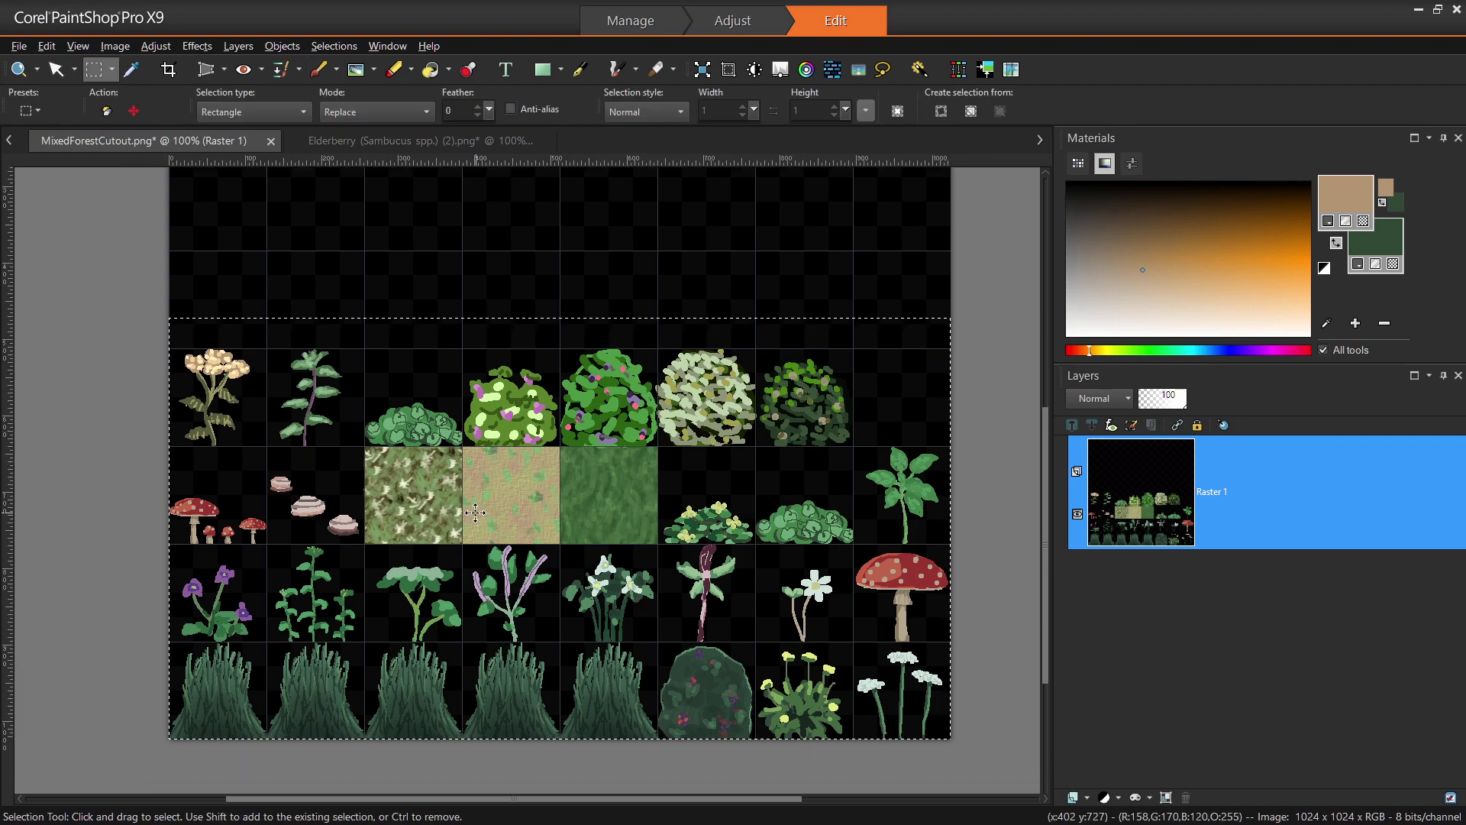
key(ctrl+d)
Examine the white, purple and yellow flowers, the red mushroom and the grass and berry bush in the atlas's lower rows.
scroll(676, 595, up, 2)
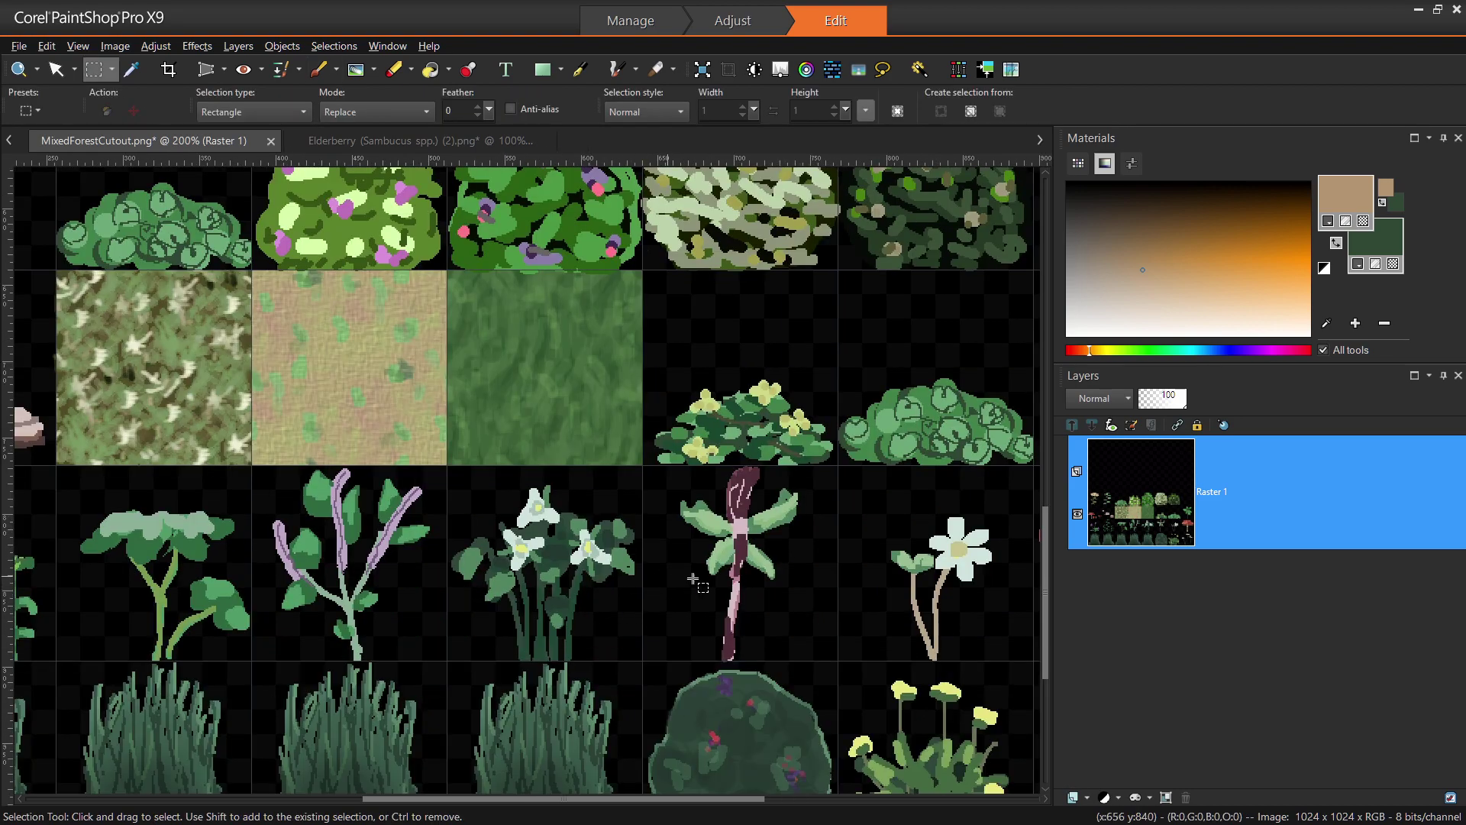
scroll(678, 581, up, 2)
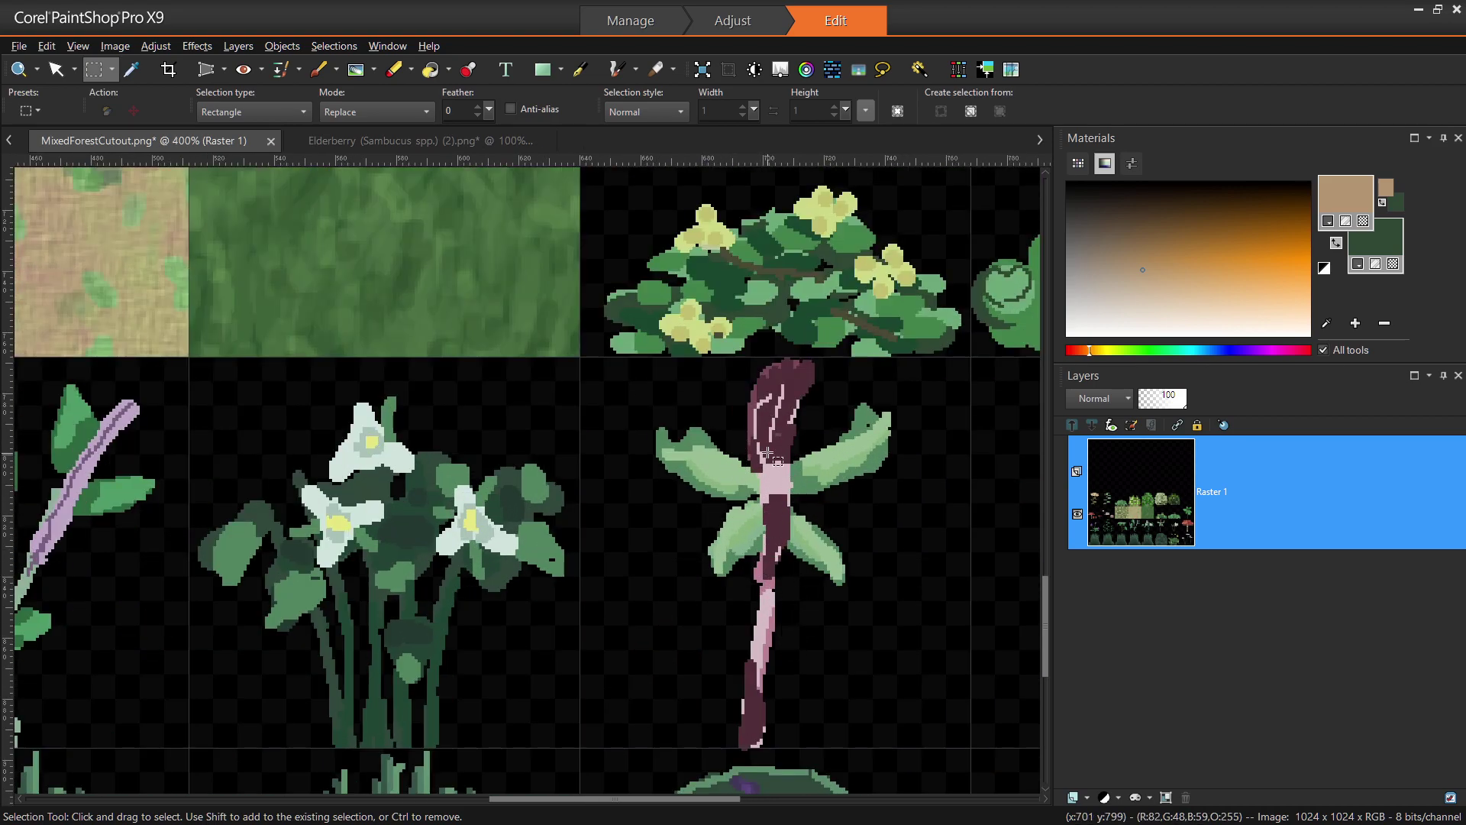
drag(518, 799, 467, 802)
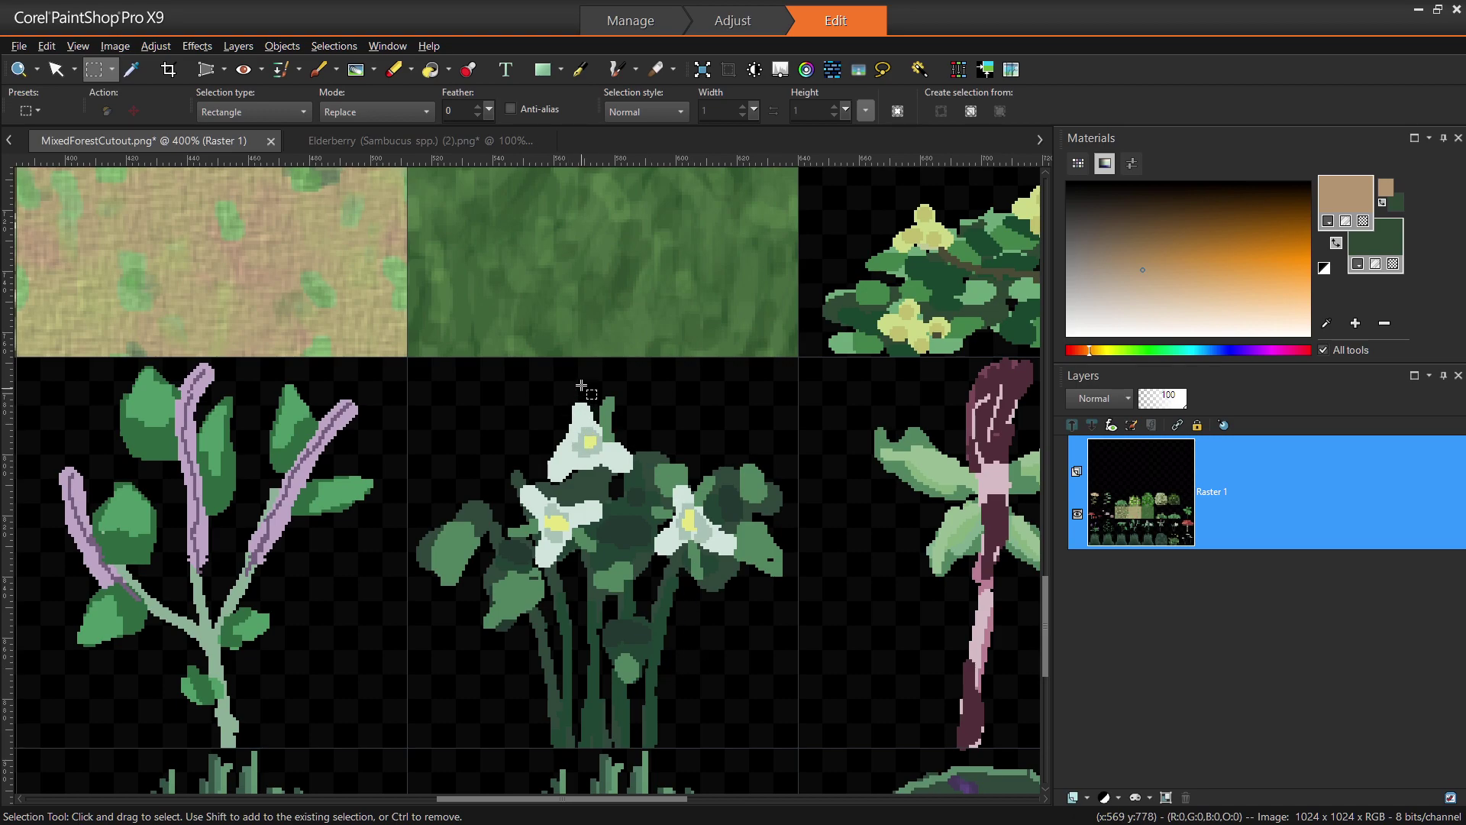
scroll(635, 462, down, 2)
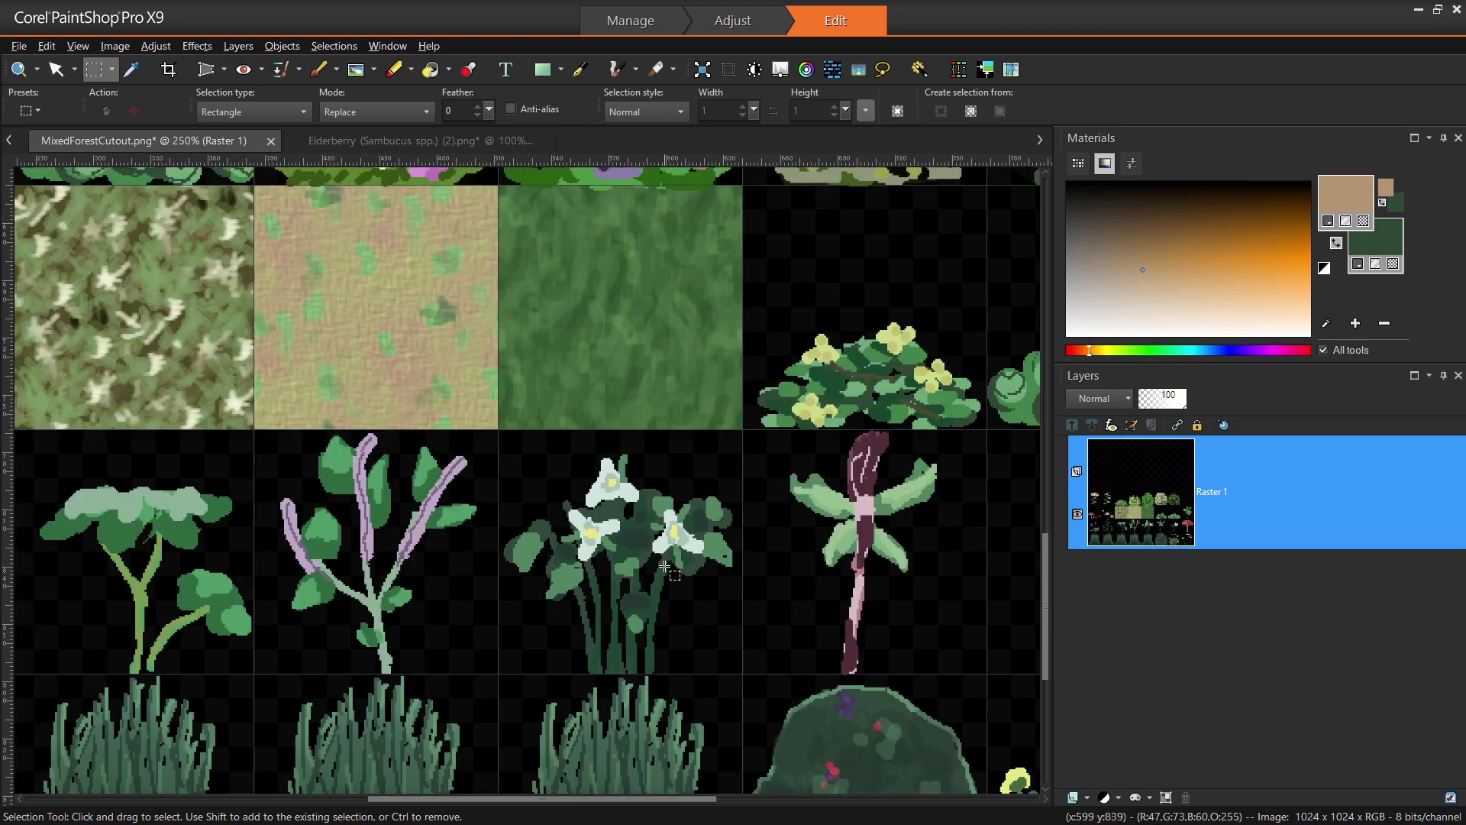
drag(1043, 536, 1042, 585)
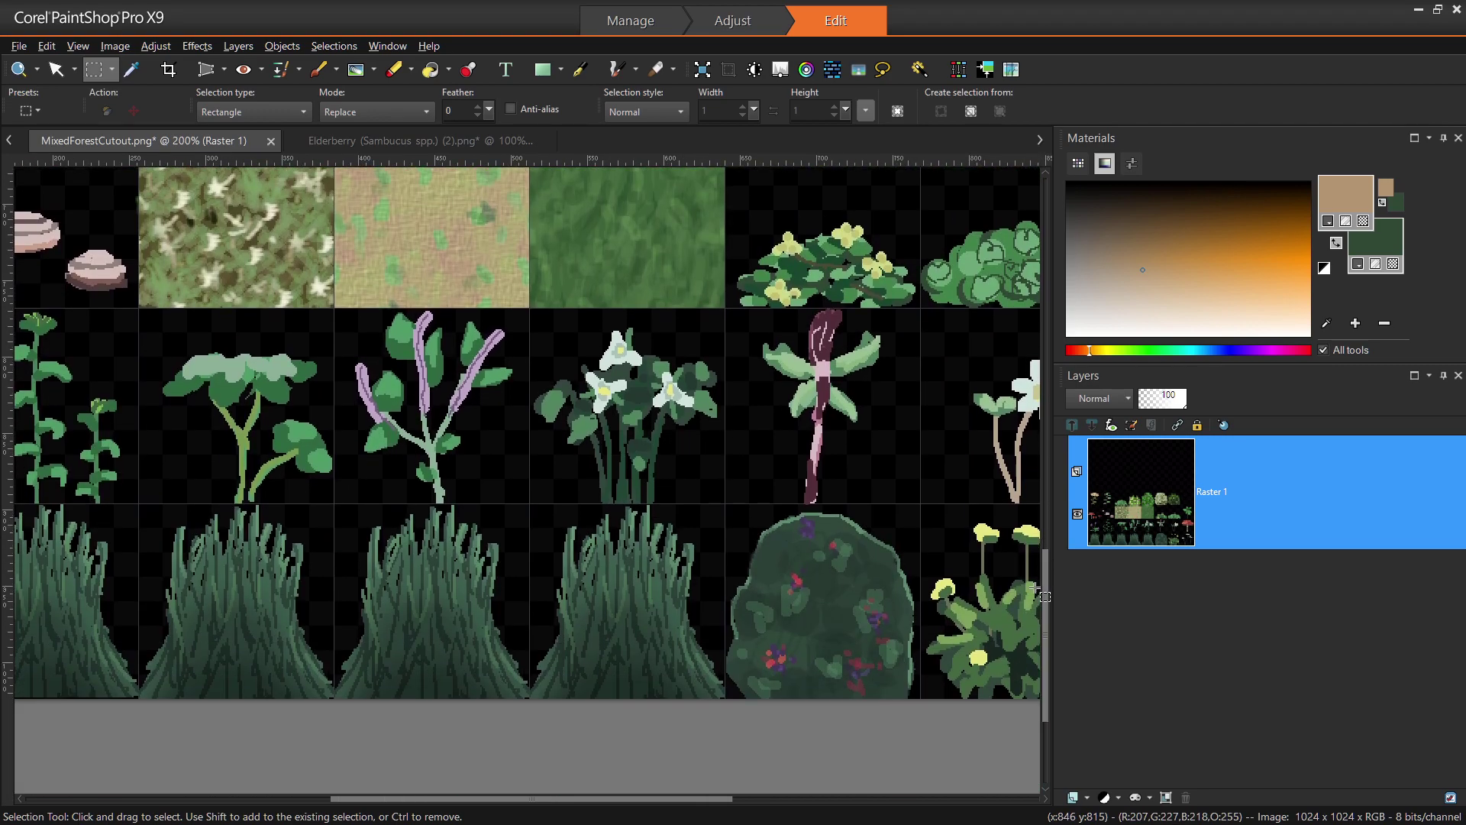
drag(672, 806, 833, 808)
scroll(640, 577, up, 1)
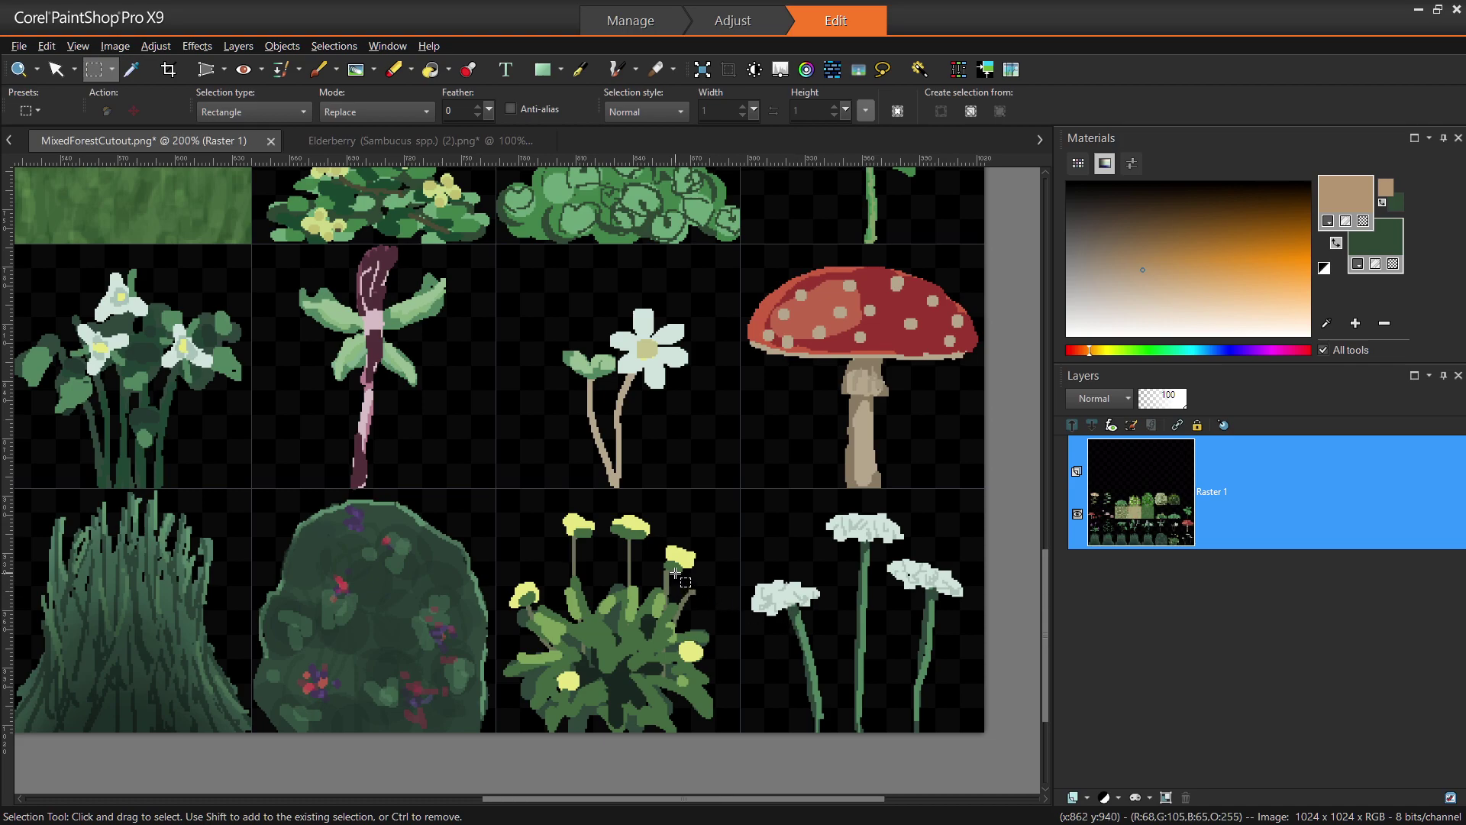
scroll(683, 585, down, 1)
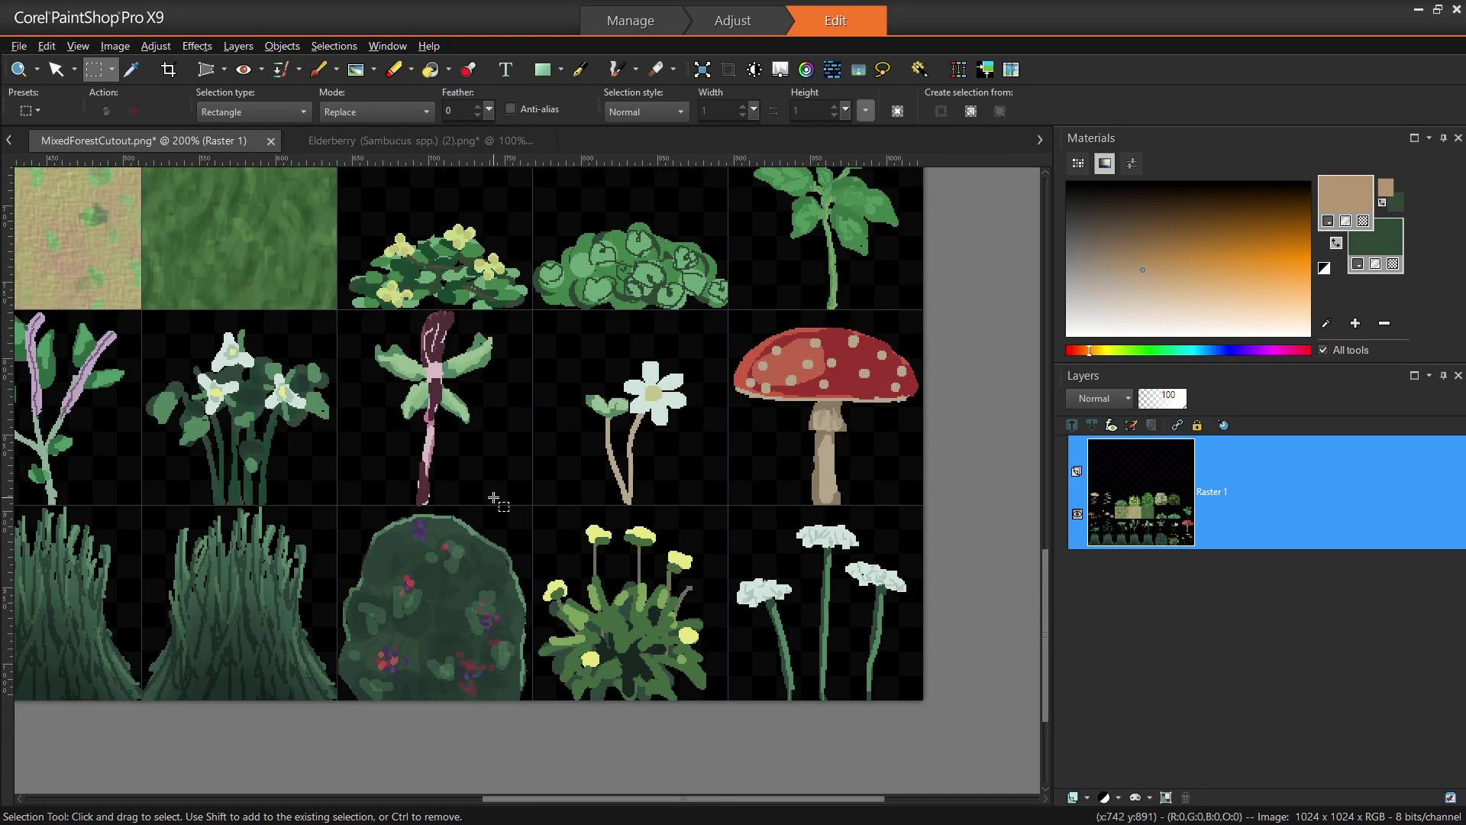
scroll(489, 535, down, 1)
scroll(647, 706, down, 1)
drag(1045, 560, 1047, 510)
drag(671, 799, 542, 800)
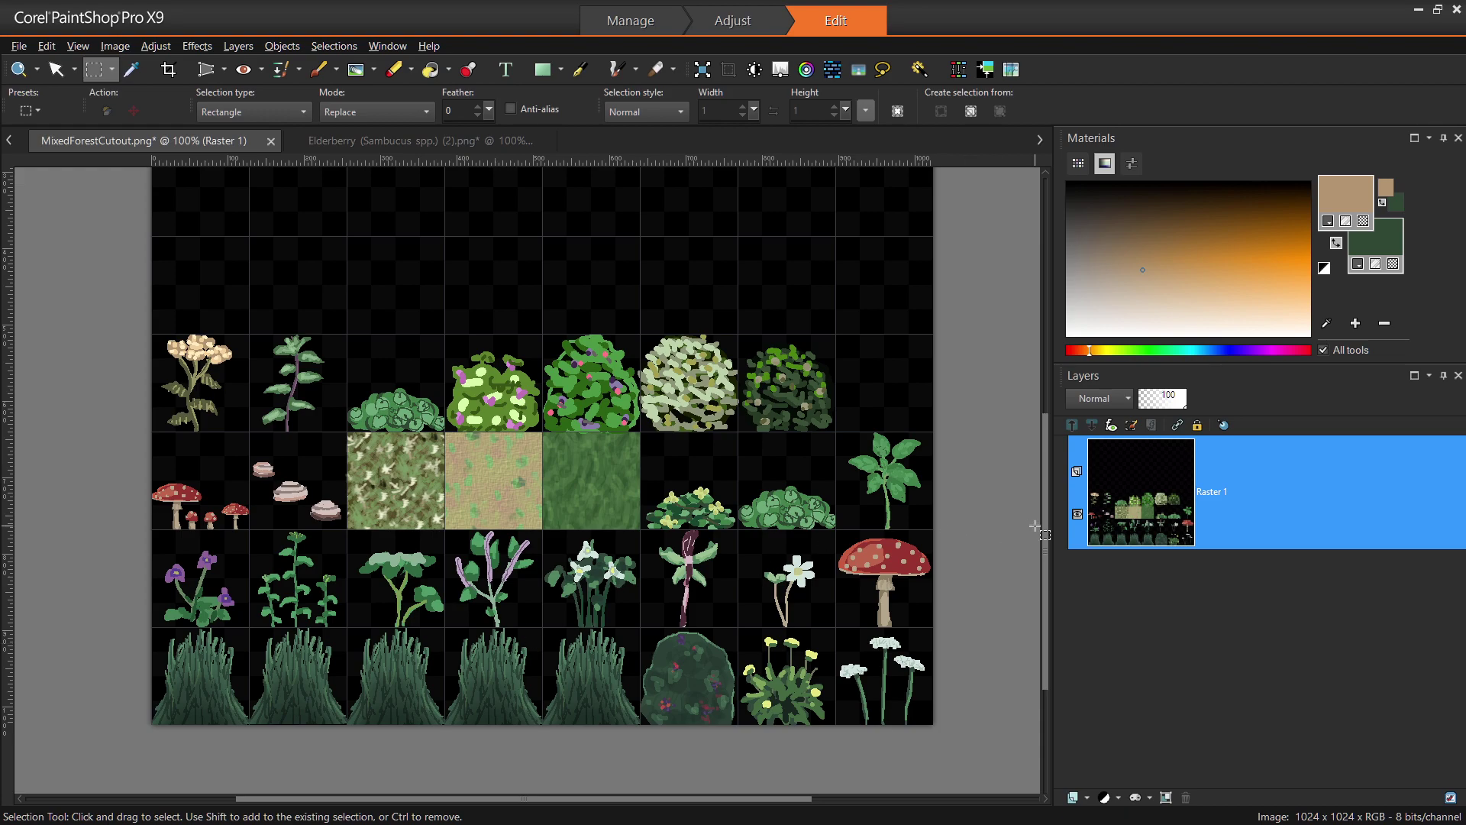
drag(1043, 525, 1048, 509)
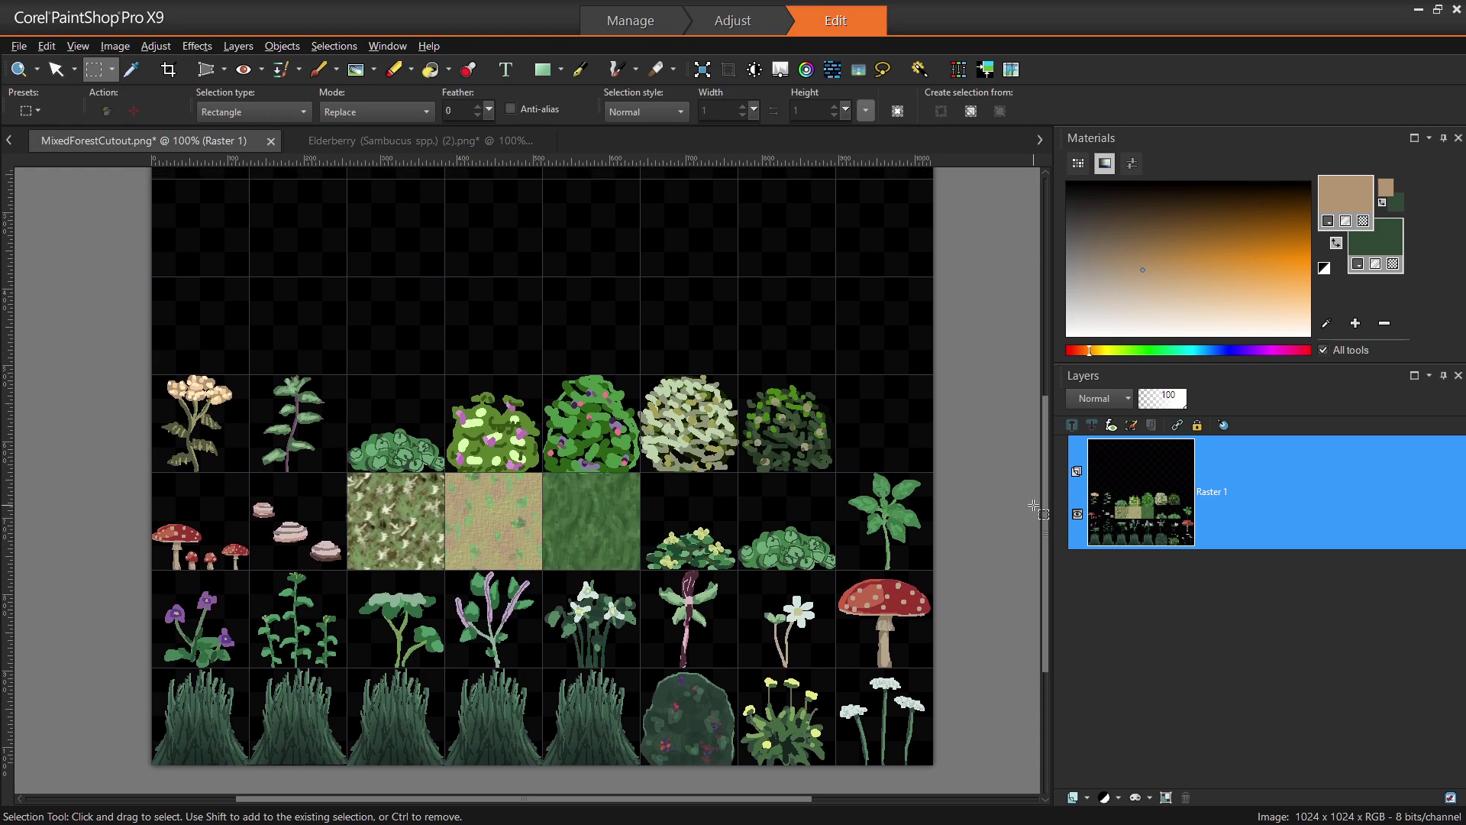
Examine the leaves of the purple-stemmed plant and the outlined round-leaved green clump, and compare them with the whole atlas.
key(b)
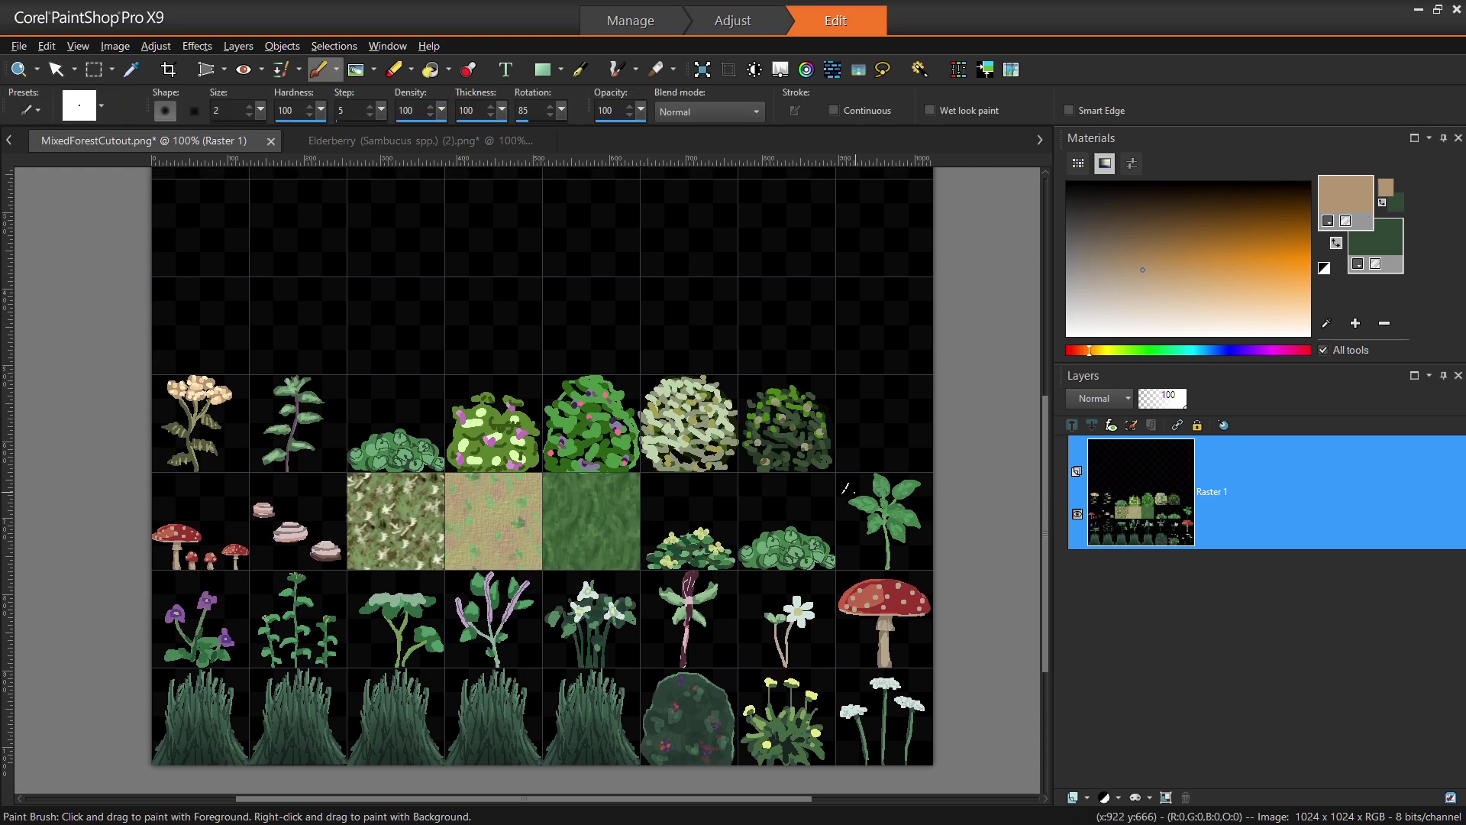
scroll(234, 431, up, 1)
scroll(244, 427, up, 2)
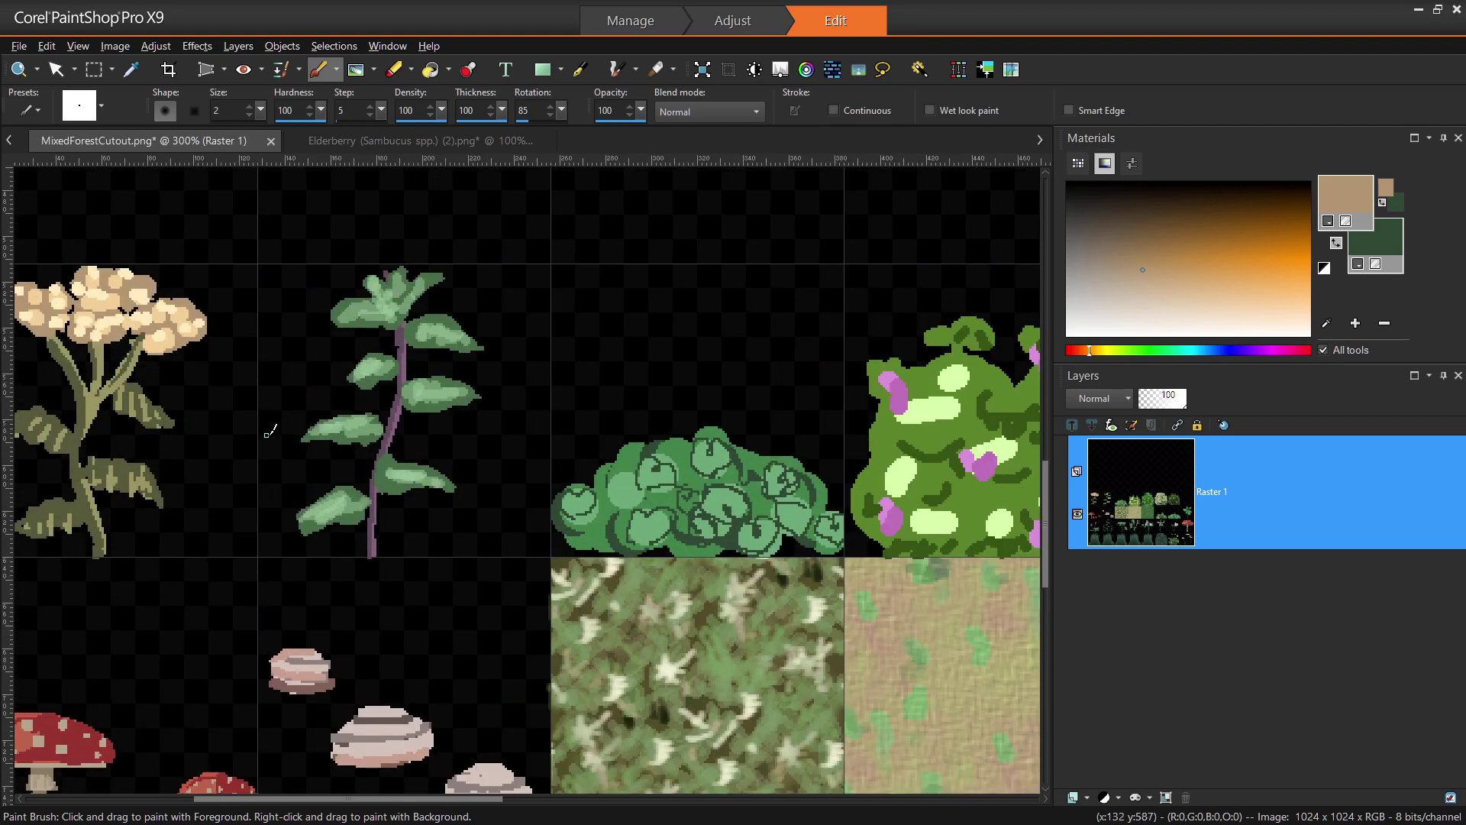
scroll(605, 370, up, 1)
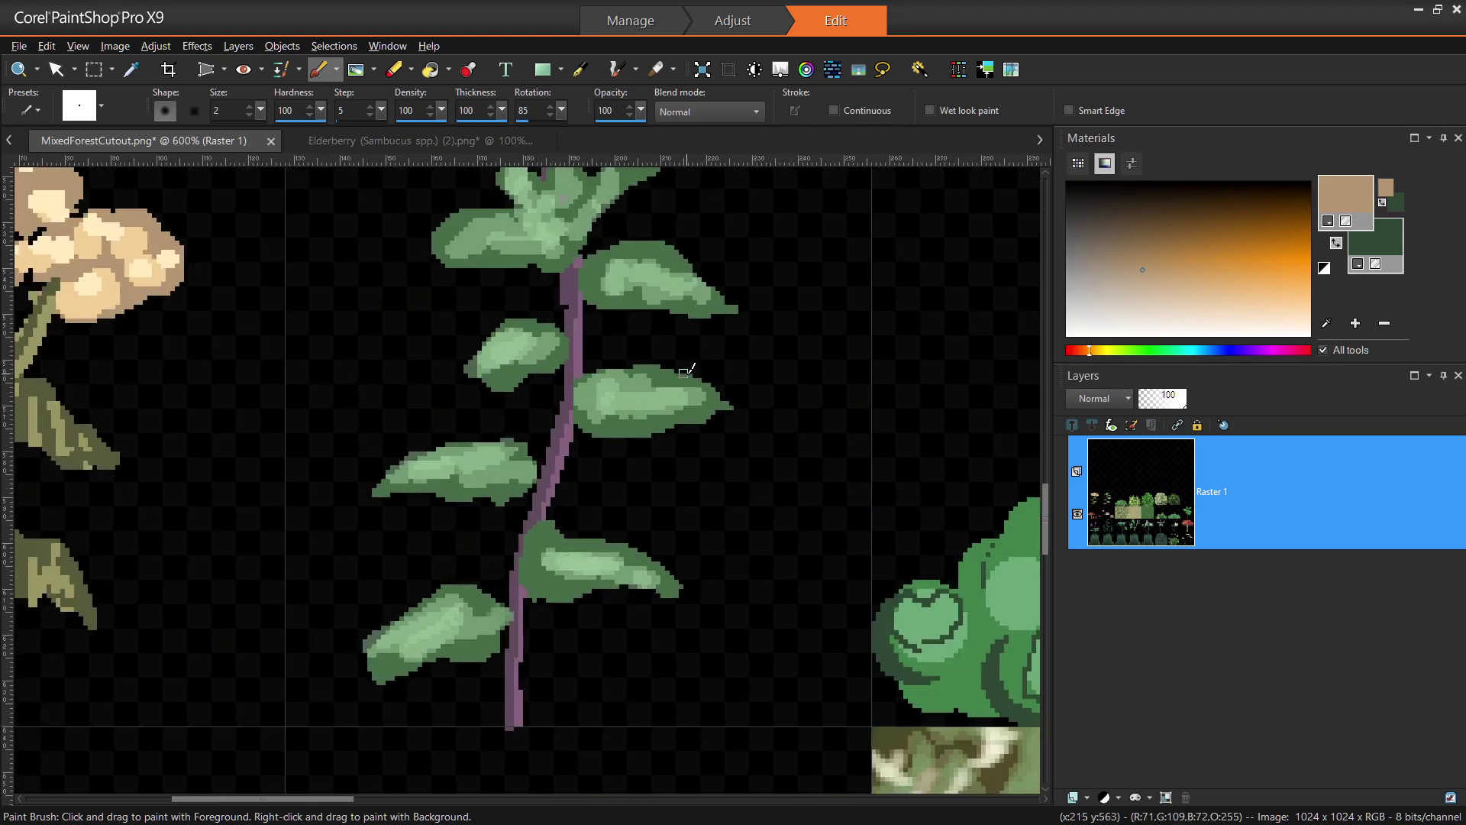
scroll(621, 363, down, 4)
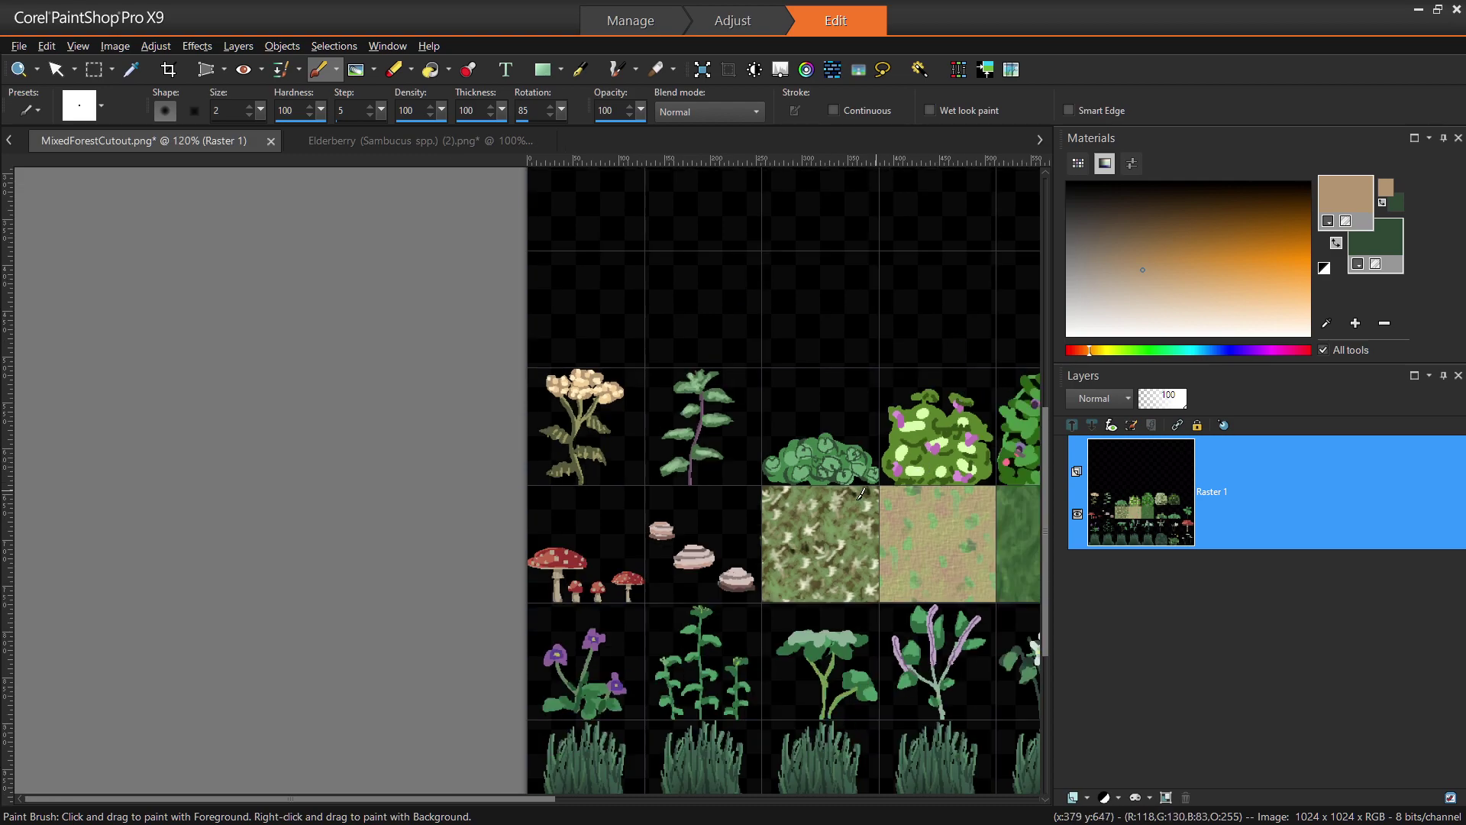
drag(492, 799, 662, 800)
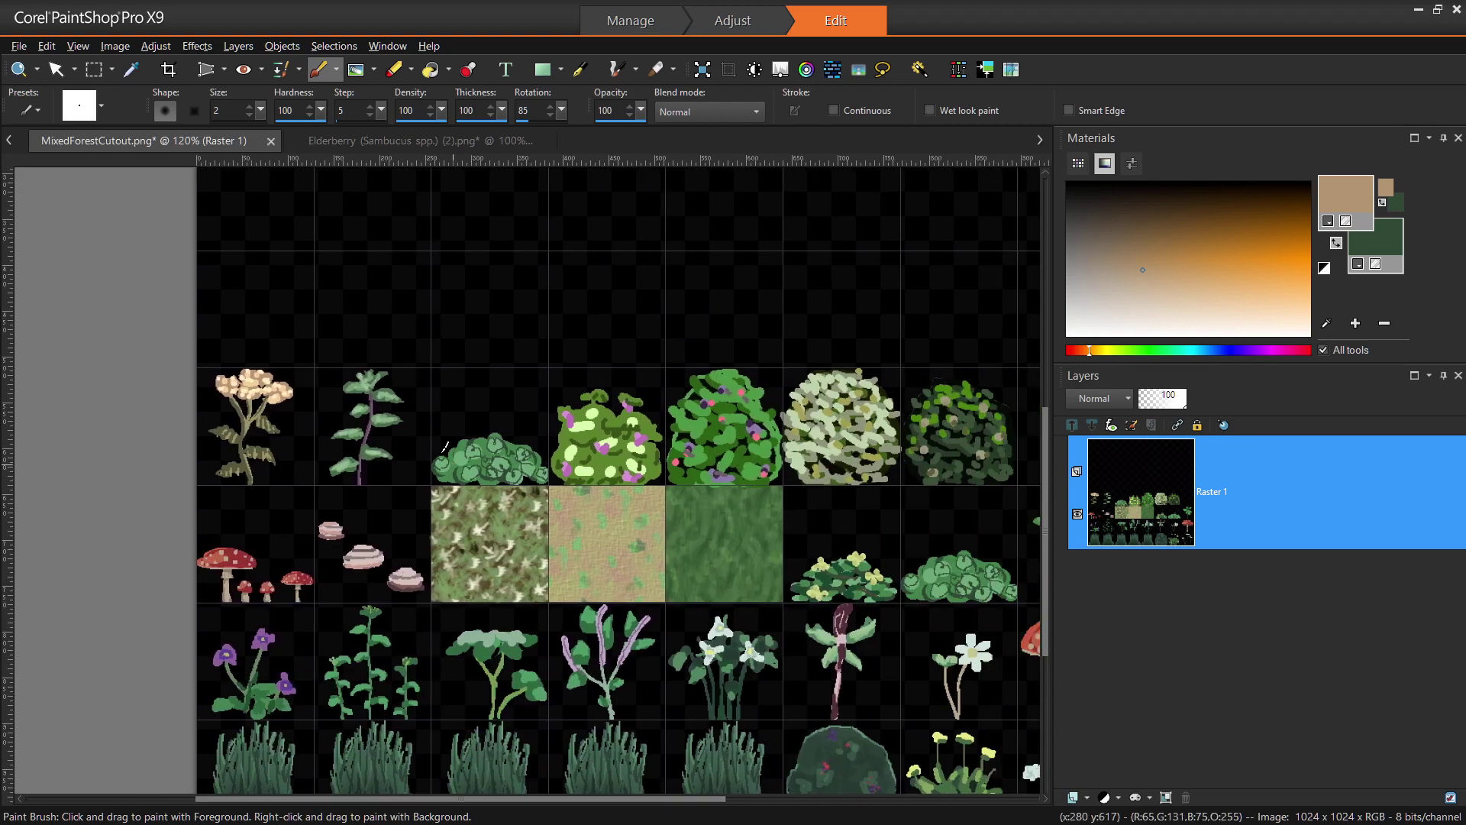
scroll(599, 452, up, 4)
scroll(599, 452, up, 1)
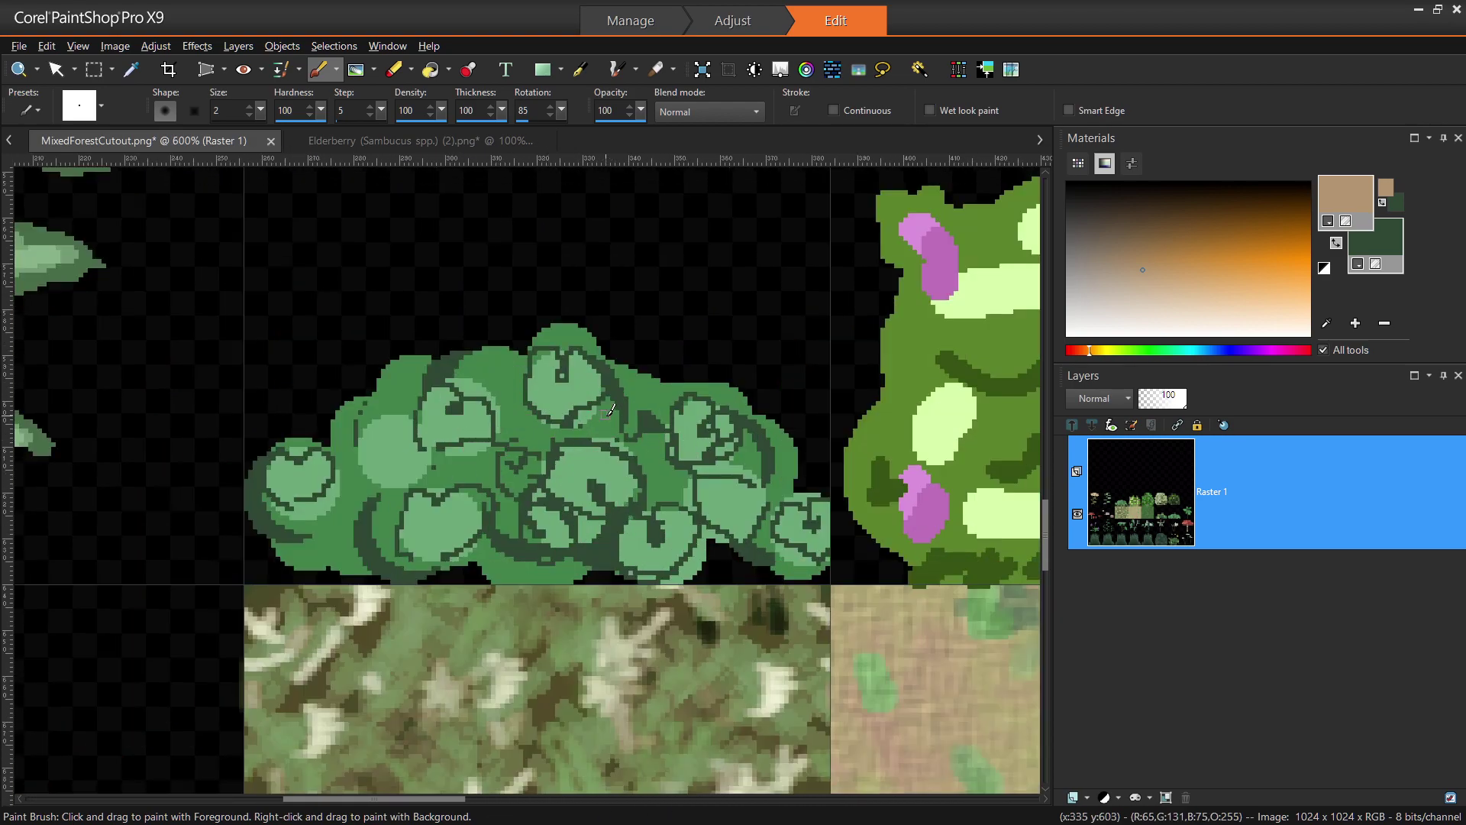
scroll(651, 447, down, 6)
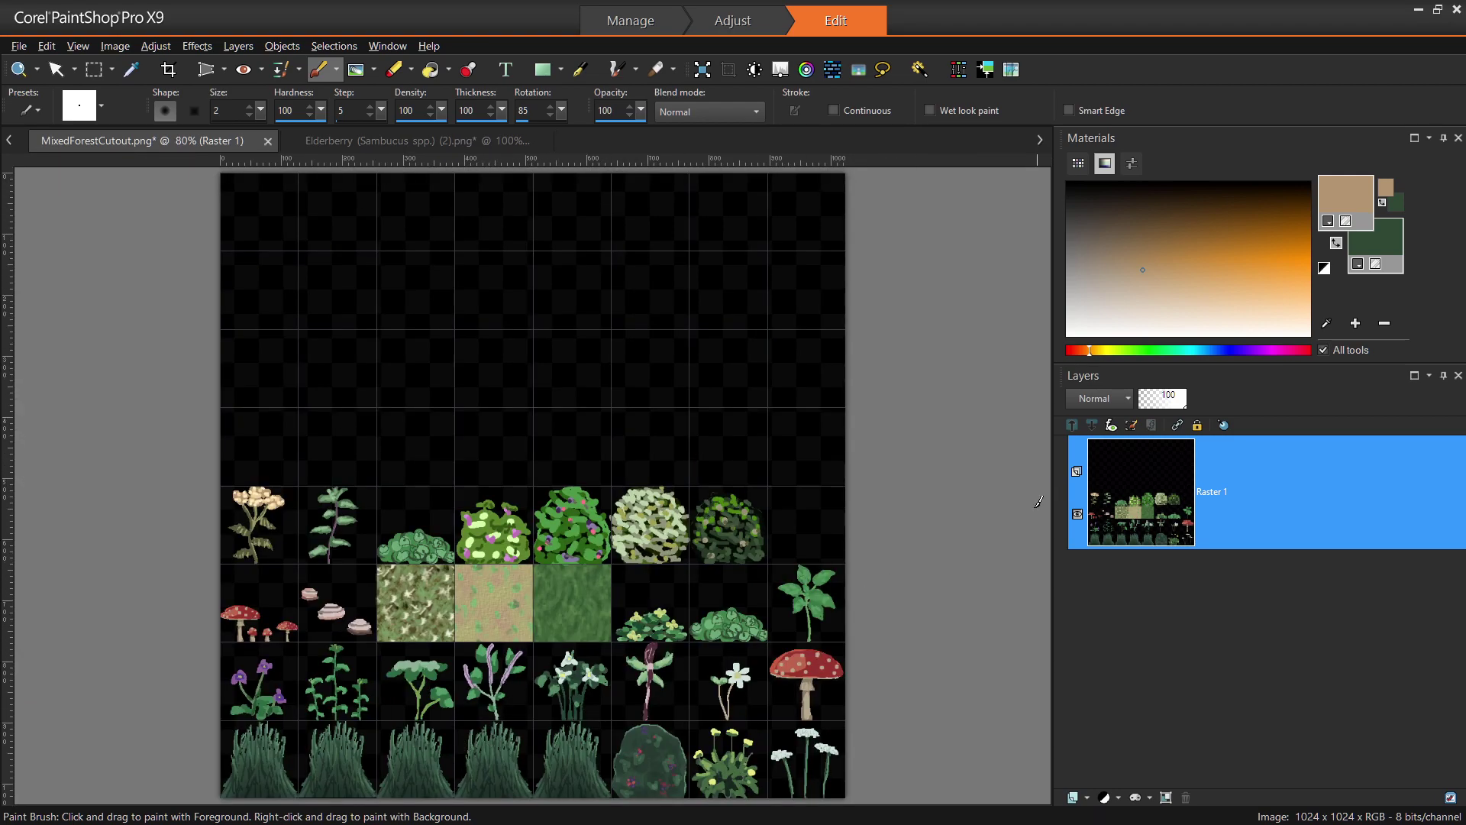
scroll(457, 682, down, 1)
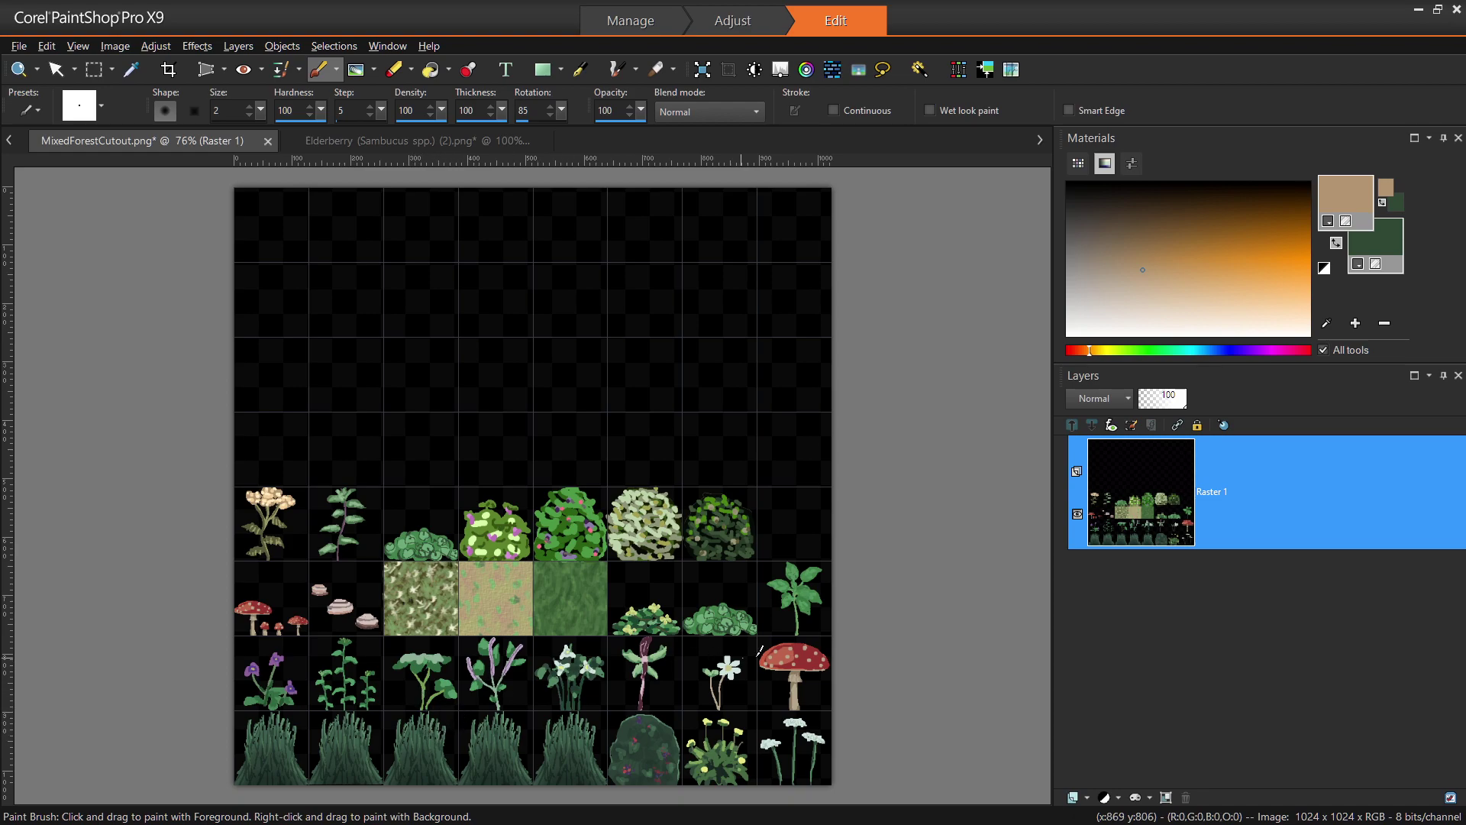
Examine the brushwork of the pale cream-green bush and the dark green bush beside it, marking out the pale bush temporarily.
key(s)
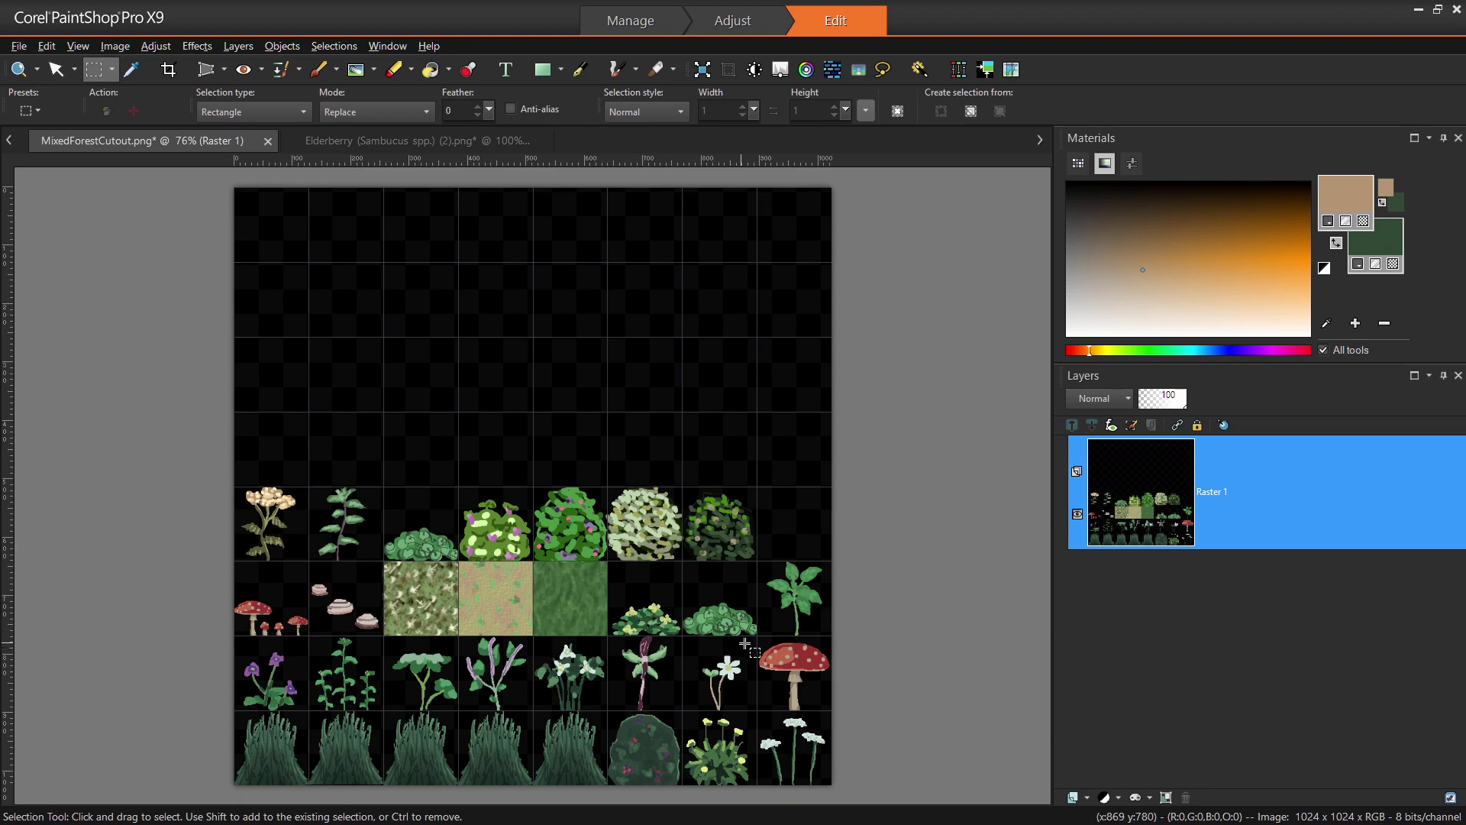
scroll(840, 534, up, 4)
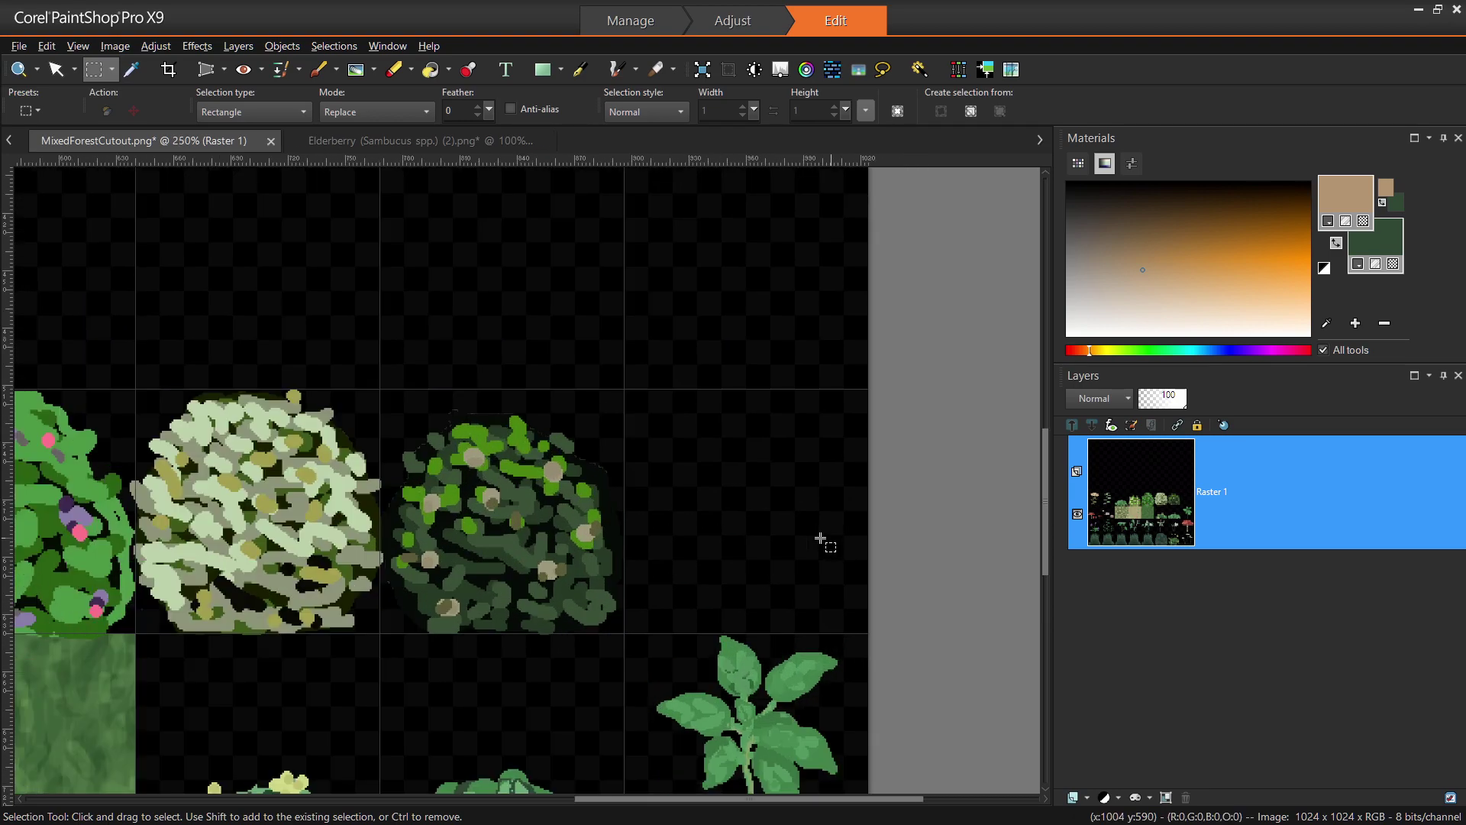
scroll(356, 565, up, 2)
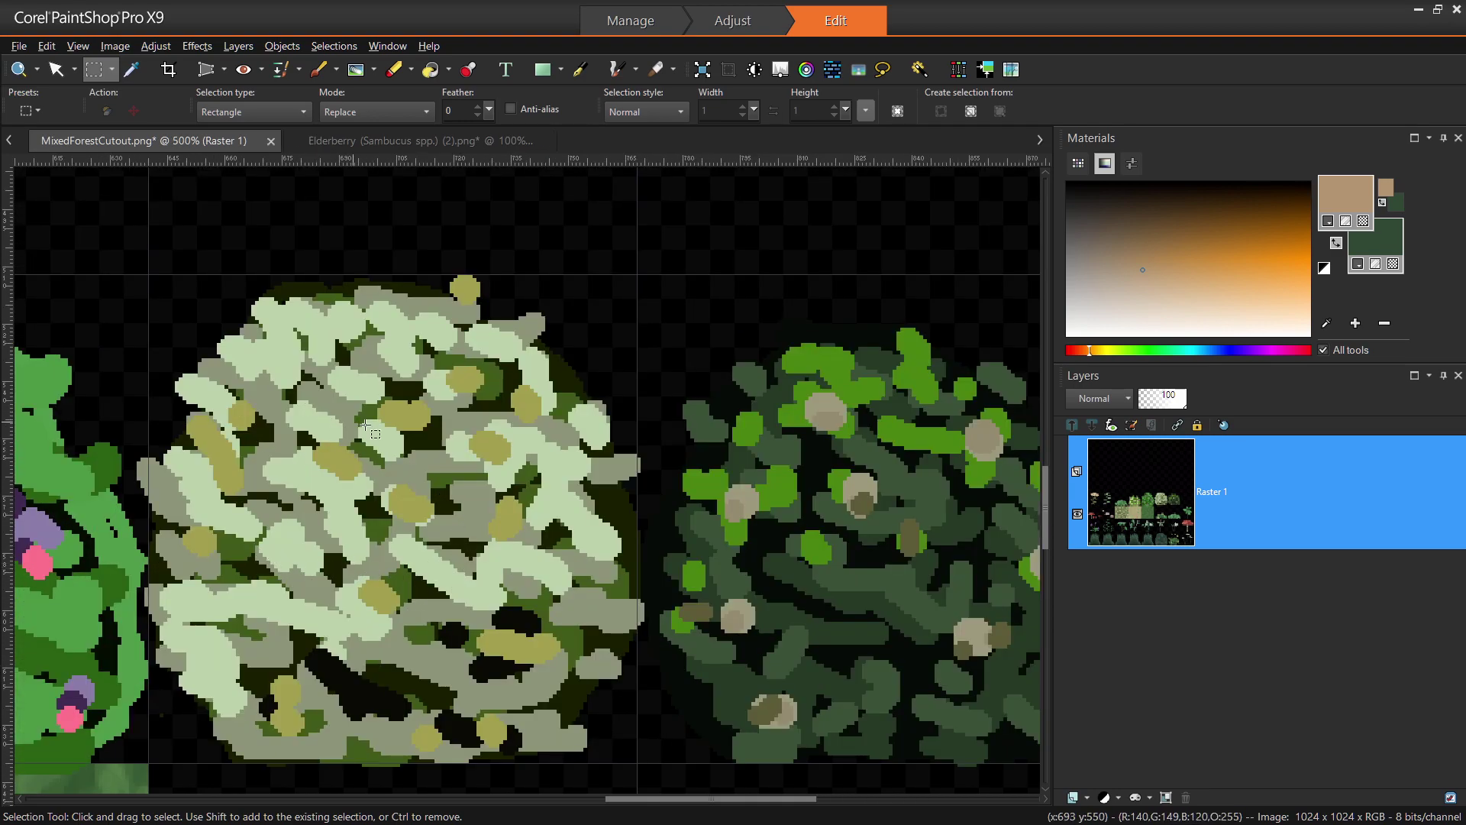
drag(240, 308, 629, 681)
key(ctrl+d)
scroll(677, 680, down, 2)
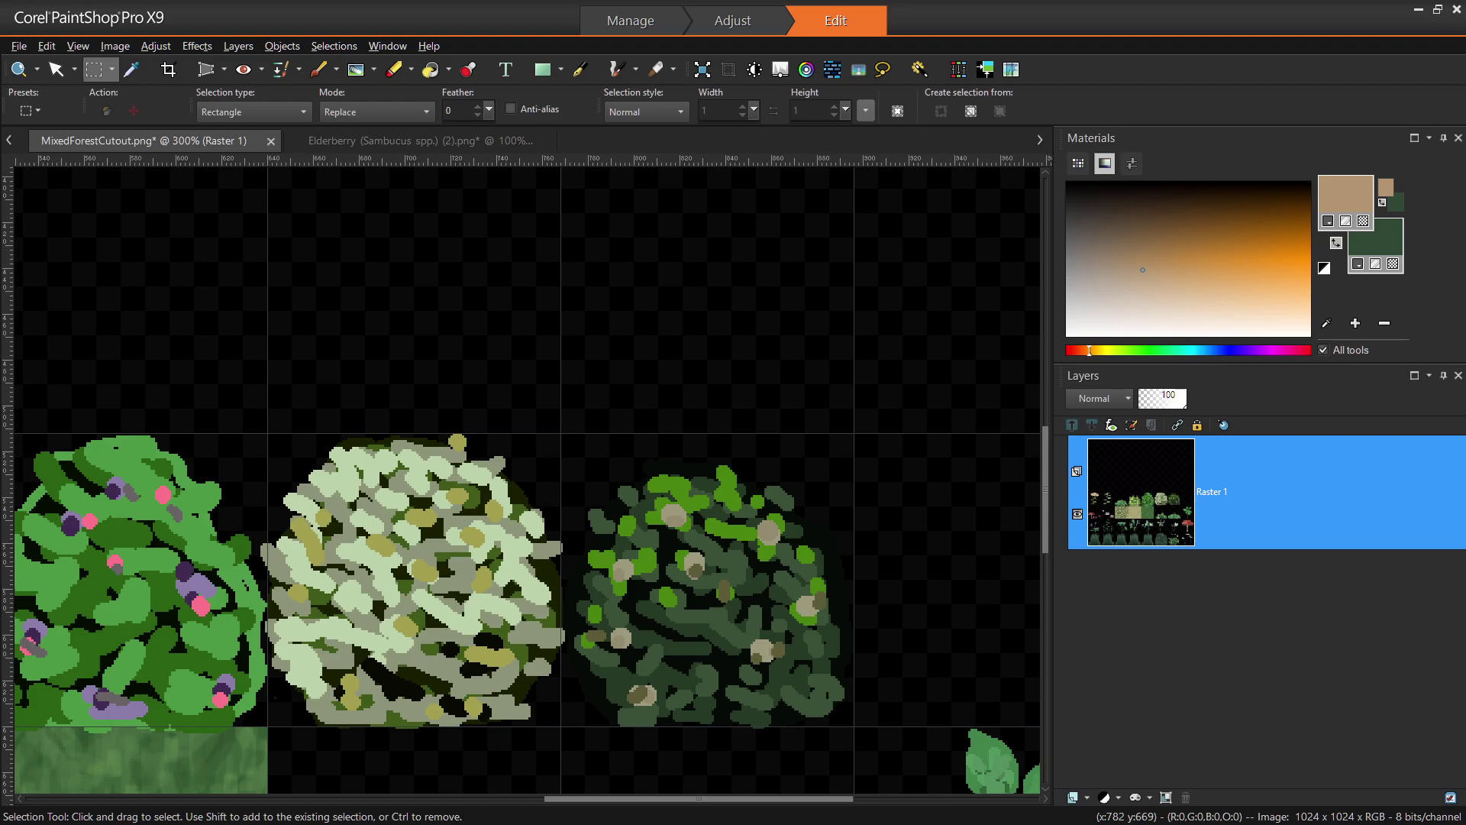
Switch to File Explorer and open Serviceberry (Amelanchier spp.) tr.png from the search results in PaintShop Pro.
key(alt+Tab)
click(964, 459)
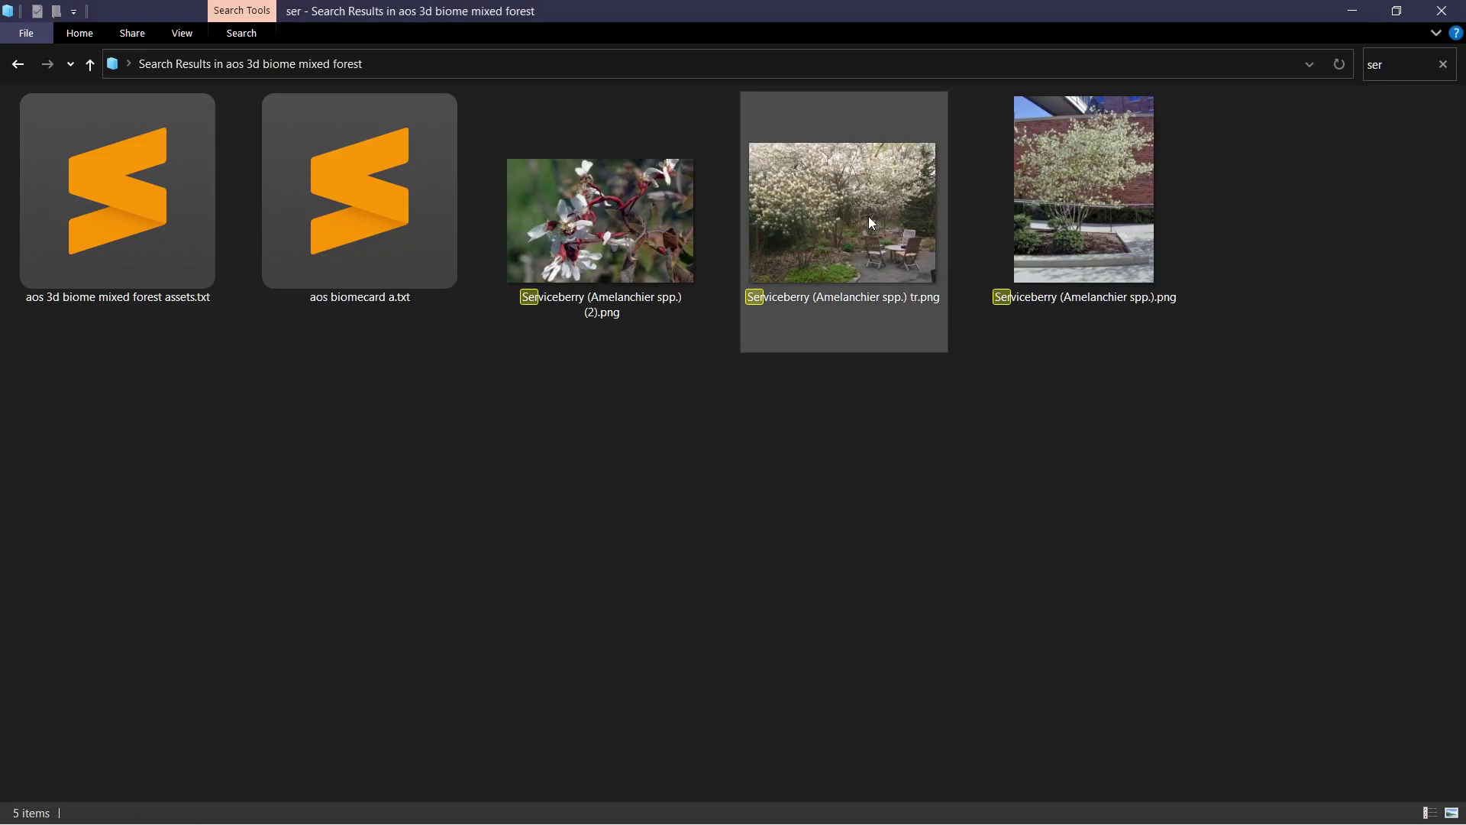
click(1188, 220)
click(879, 228)
click(1078, 239)
click(1119, 410)
click(873, 254)
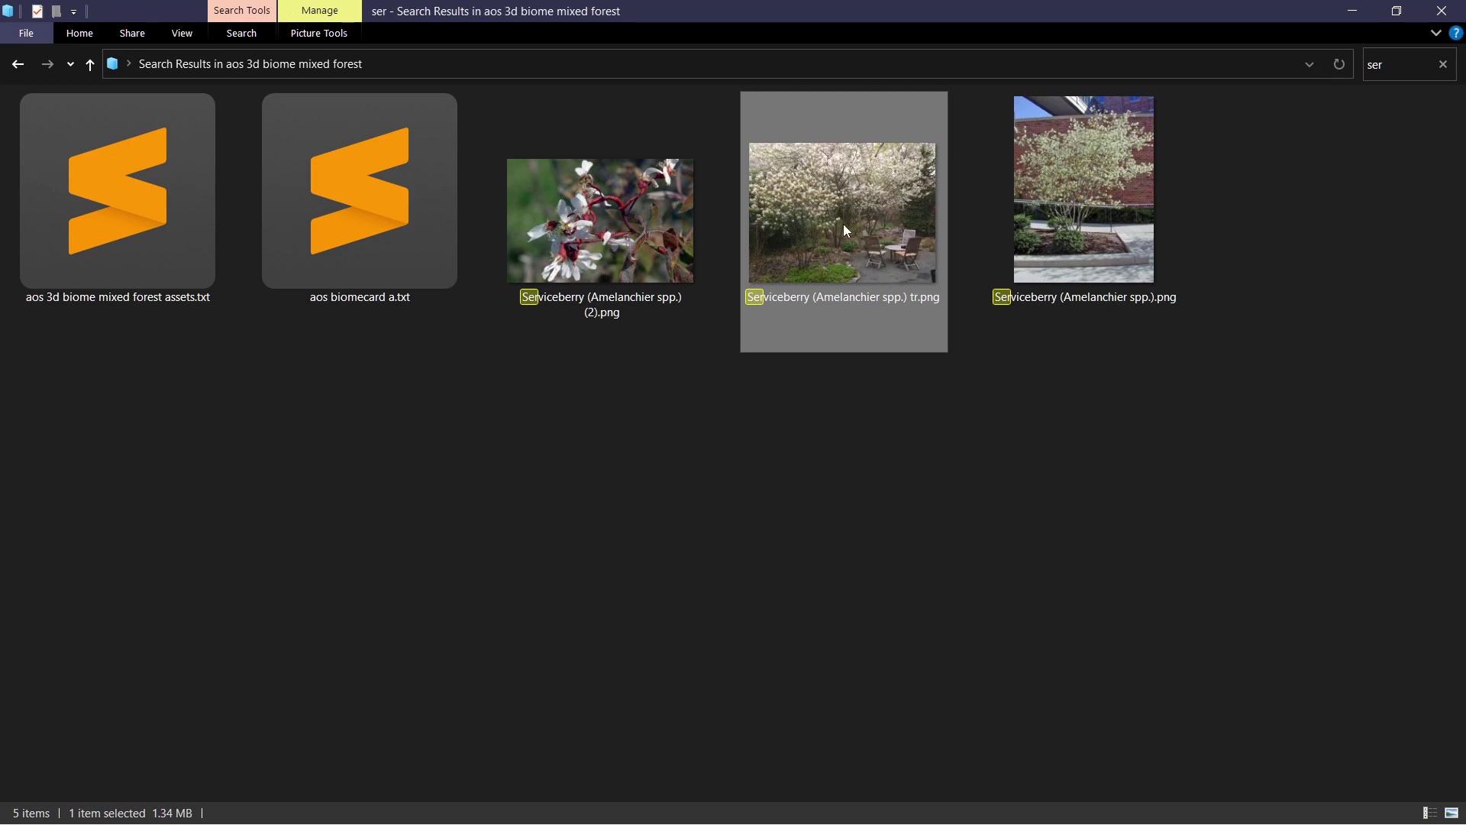
mouse_move(833, 217)
mouse_down()
mouse_move(1155, 396)
mouse_move(734, 822)
mouse_move(802, 534)
mouse_move(860, 482)
mouse_up()
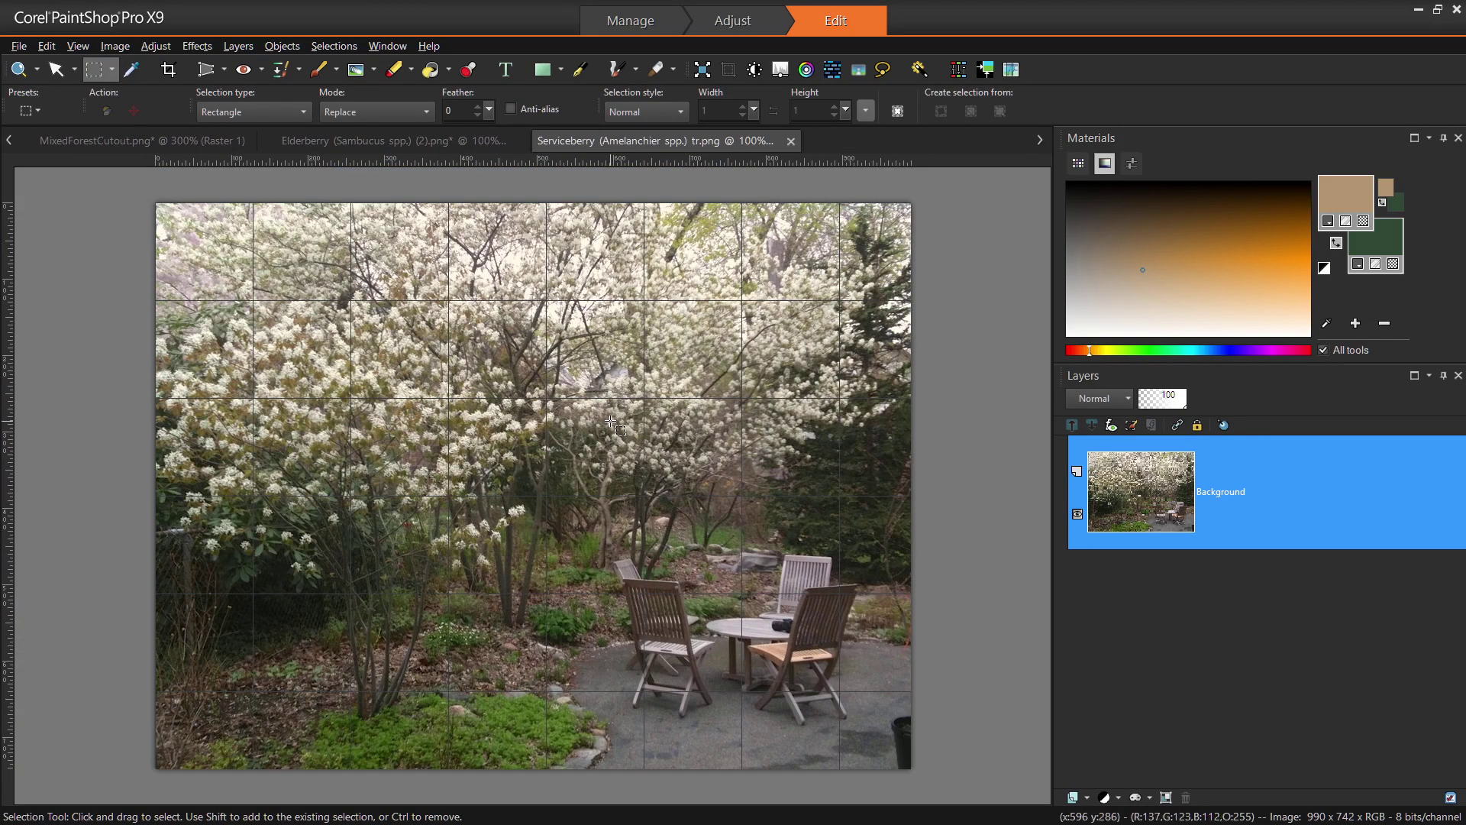
Select a small rectangular area of blossoms and branches in the left part of the serviceberry photo.
scroll(611, 422, up, 4)
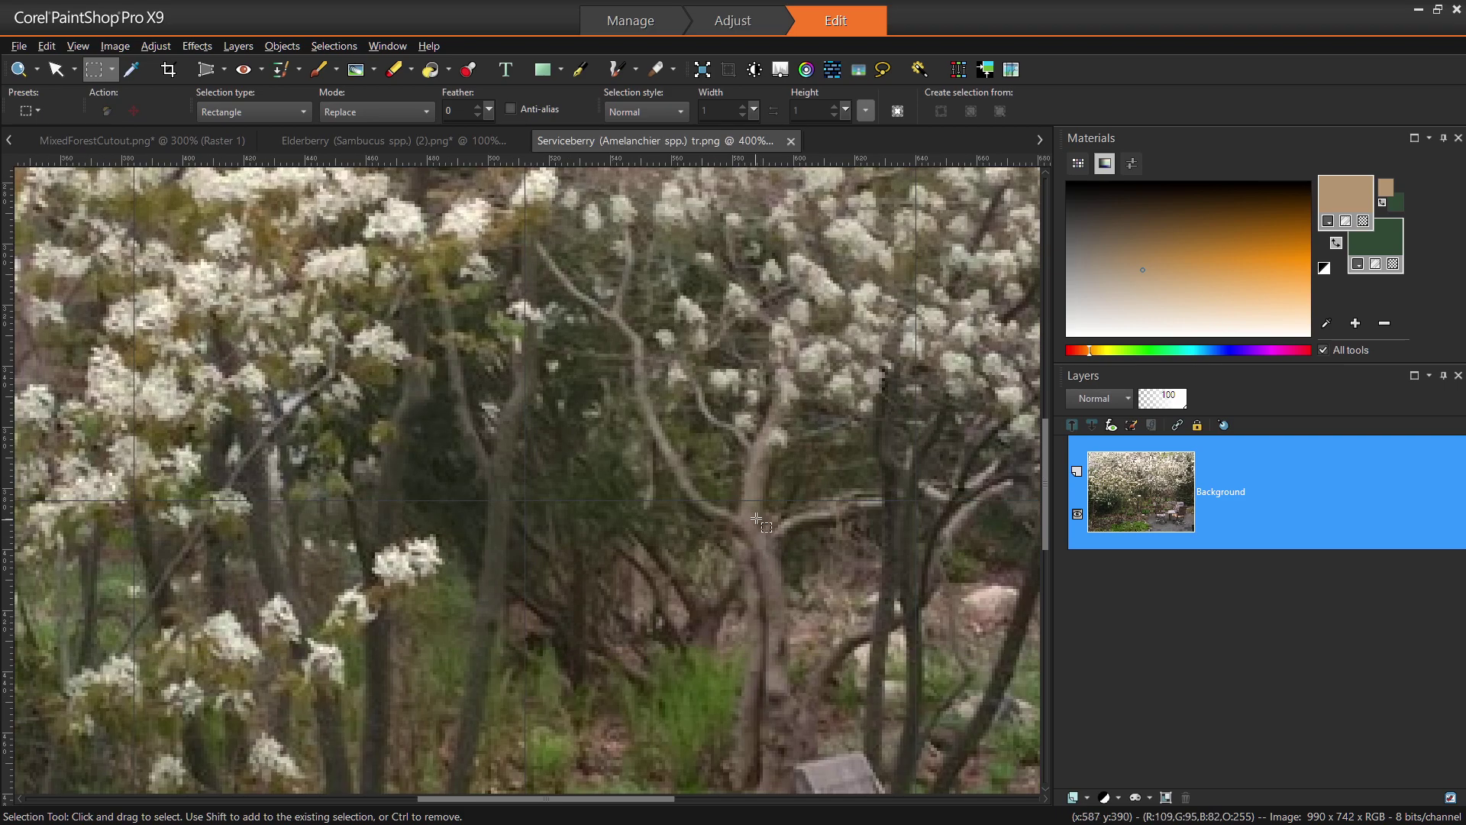
scroll(753, 432, down, 2)
drag(719, 490, 254, 374)
drag(202, 291, 316, 450)
scroll(358, 427, down, 2)
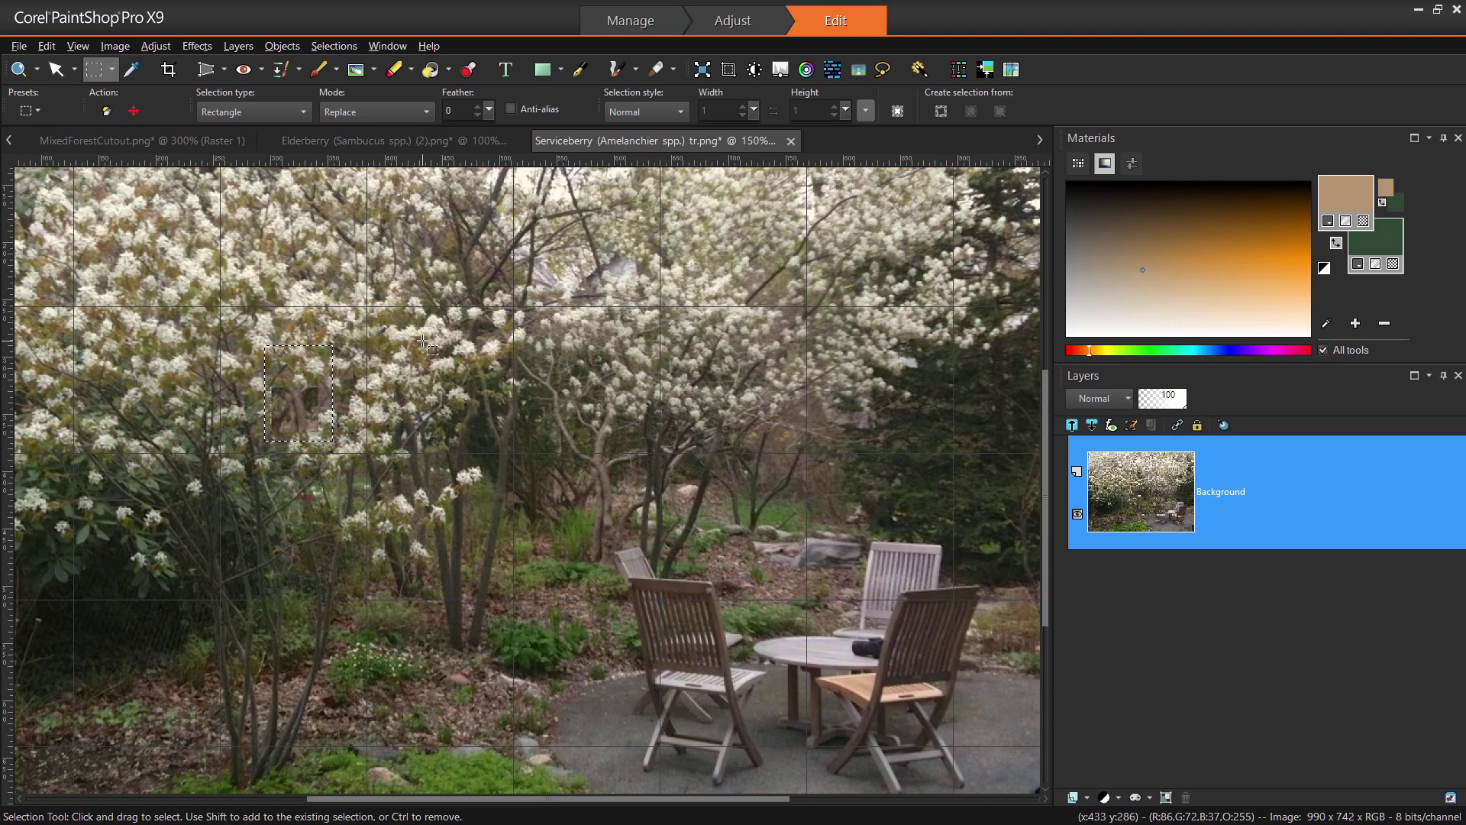
Paste the selected serviceberry photo patch into the empty area of MixedForestCutout.png above and beside the dark green bush.
click(145, 141)
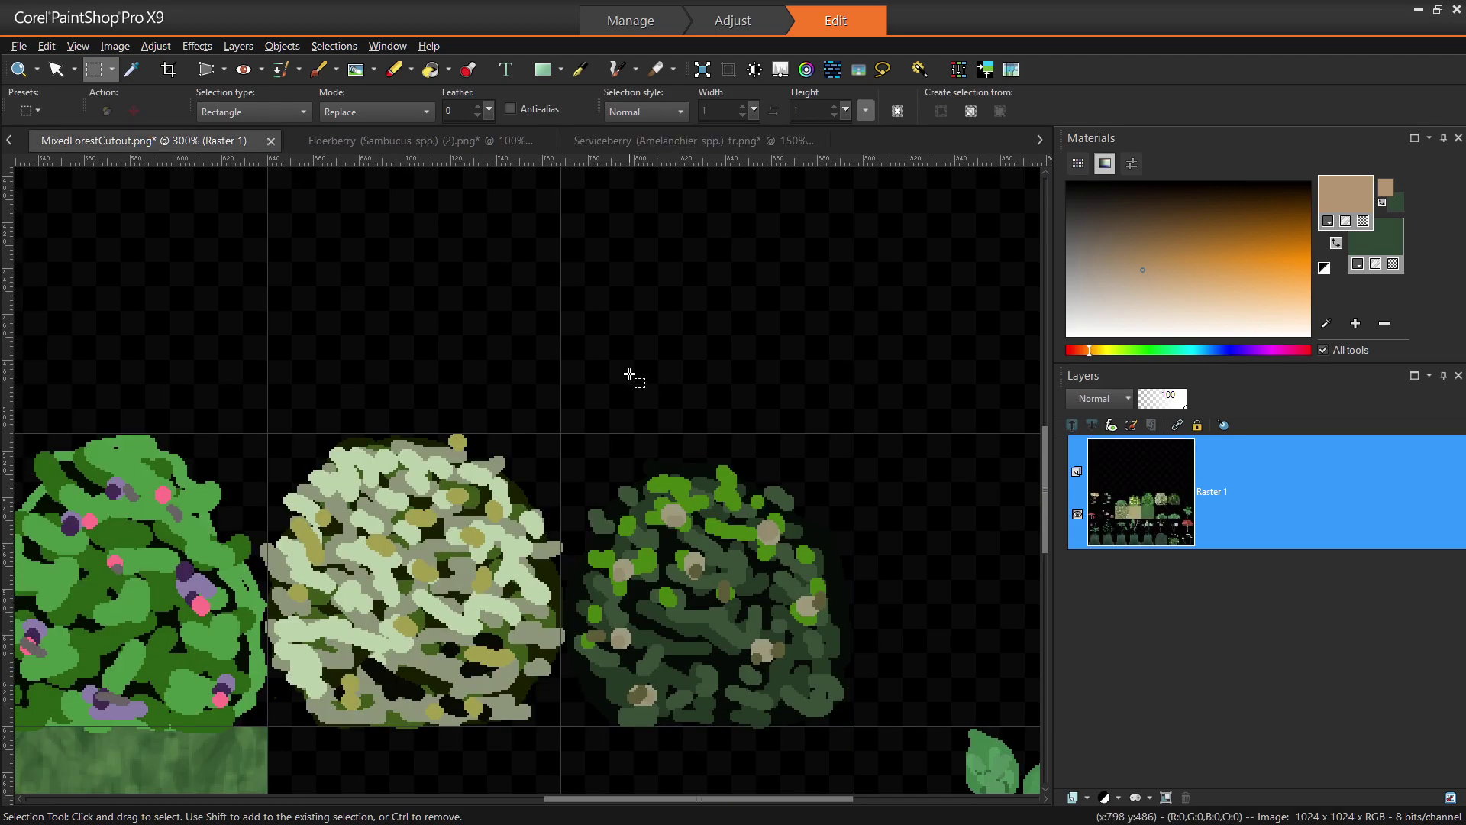
key(ctrl+e)
click(931, 318)
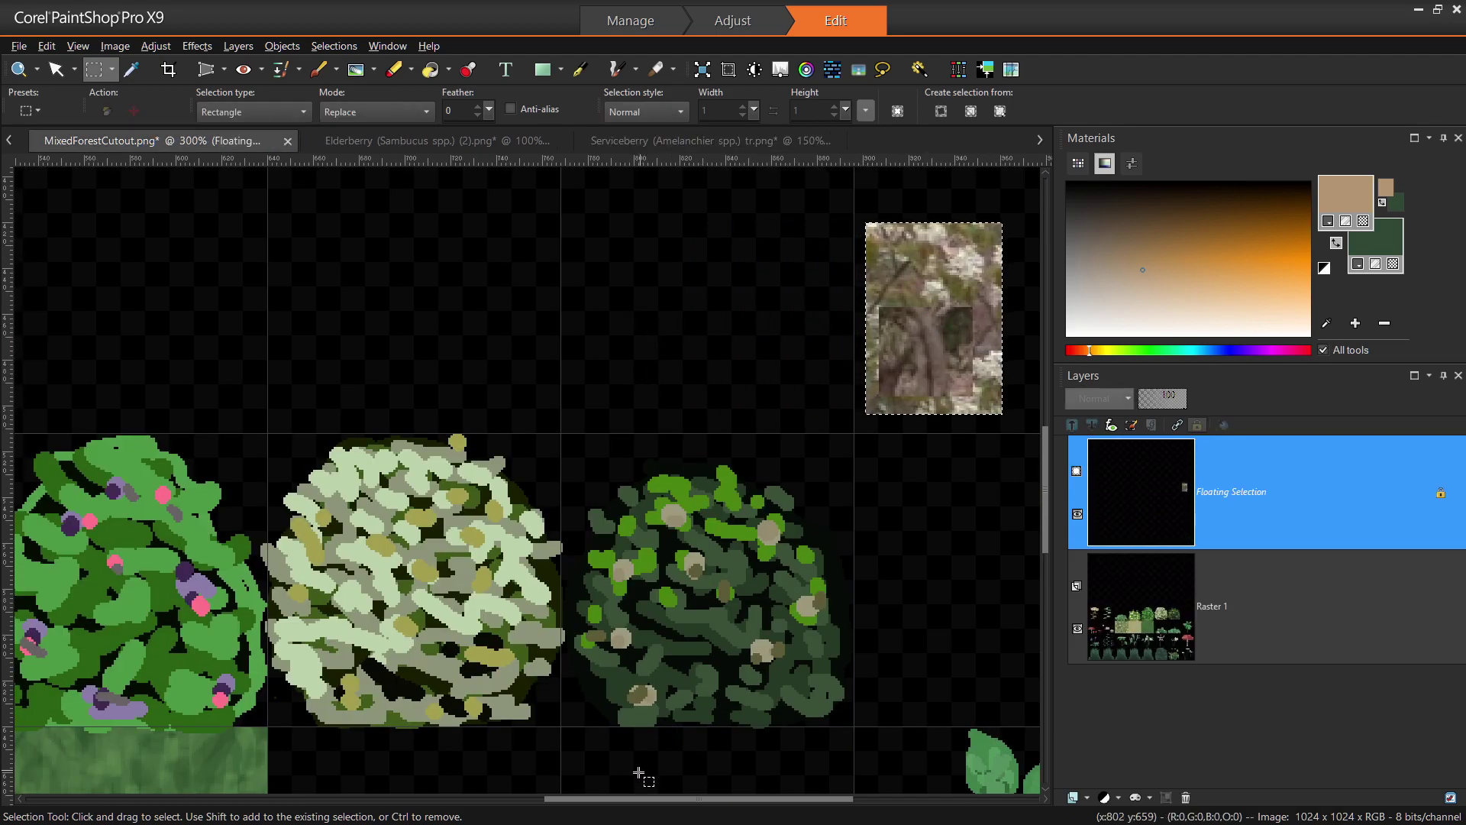
scroll(626, 802, right, 5)
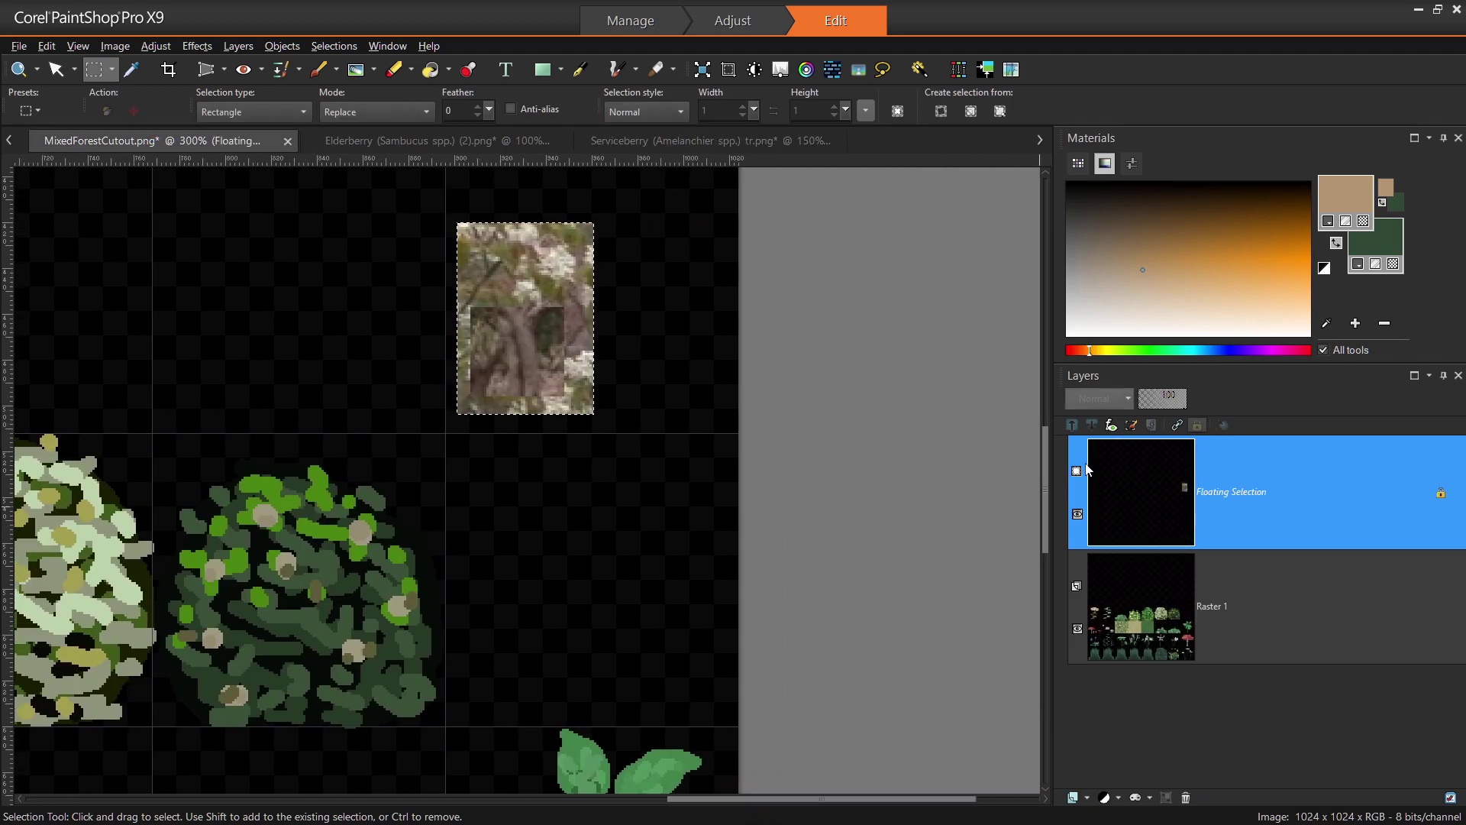
Sample a grey-brown branch colour from the pasted patch for a size 4 paint brush and deselect the patch.
drag(1043, 455, 1043, 469)
key(b)
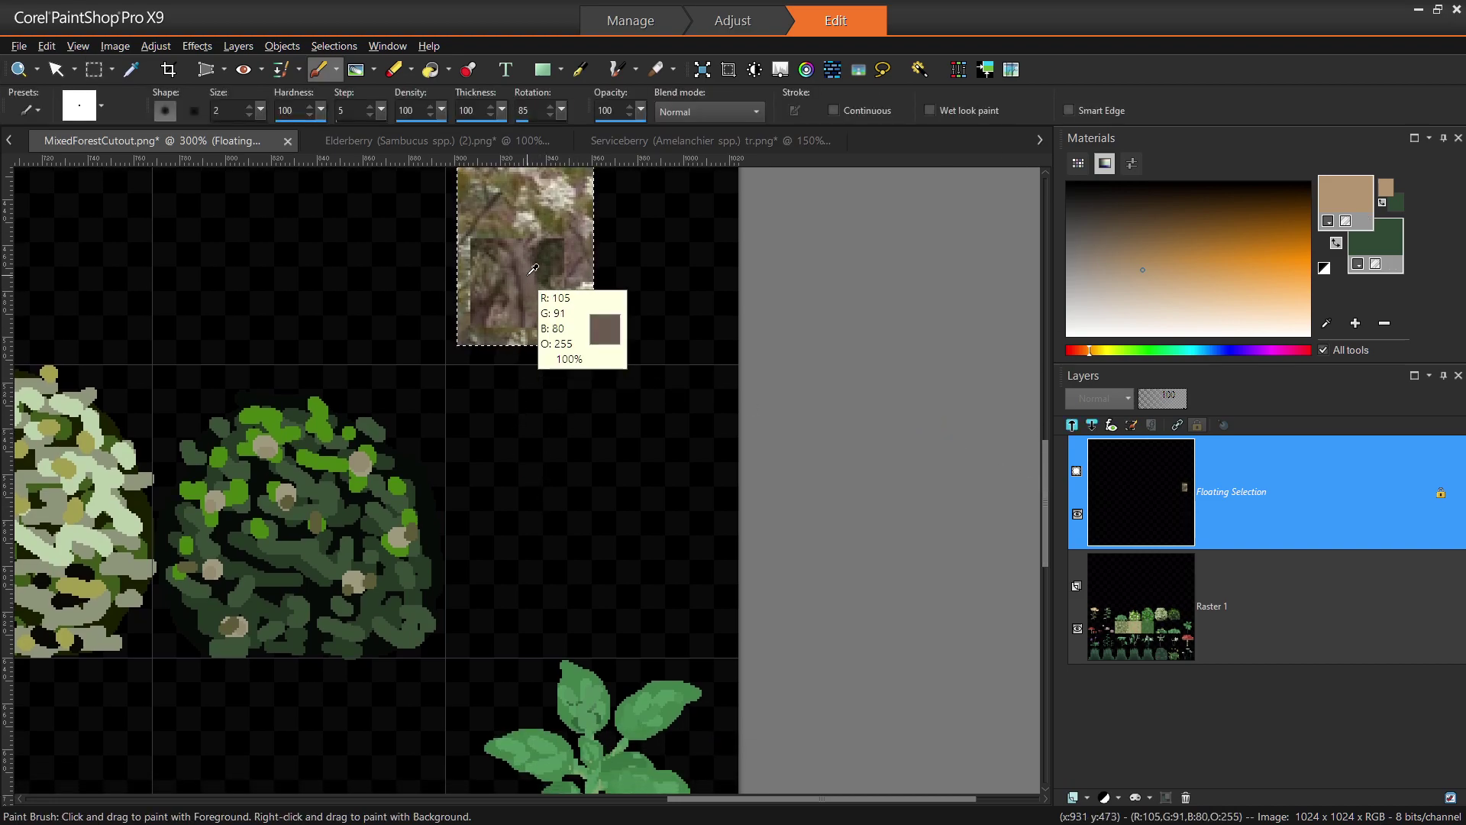
ctrl+click(538, 319)
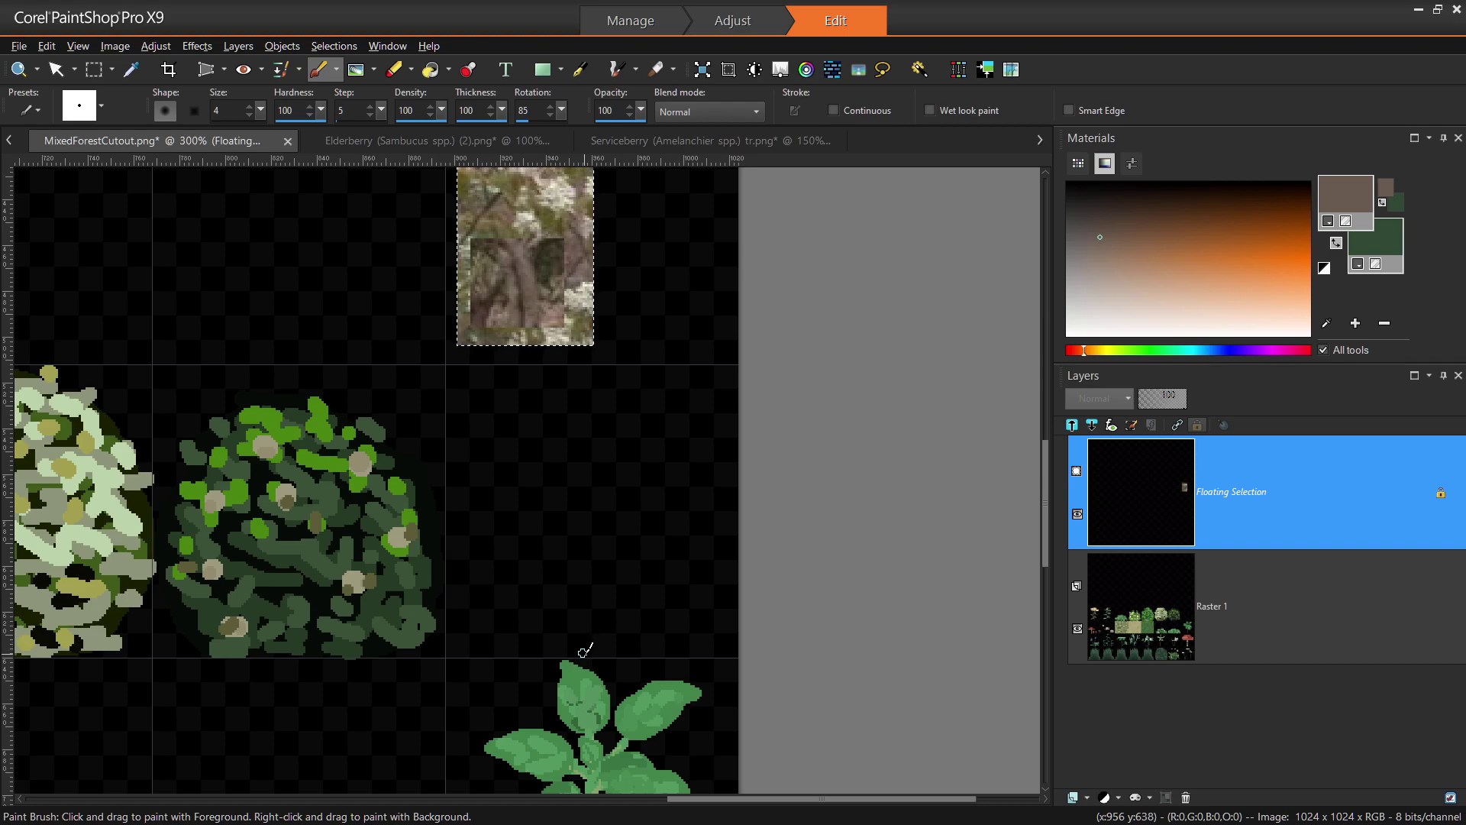
key(ctrl+d)
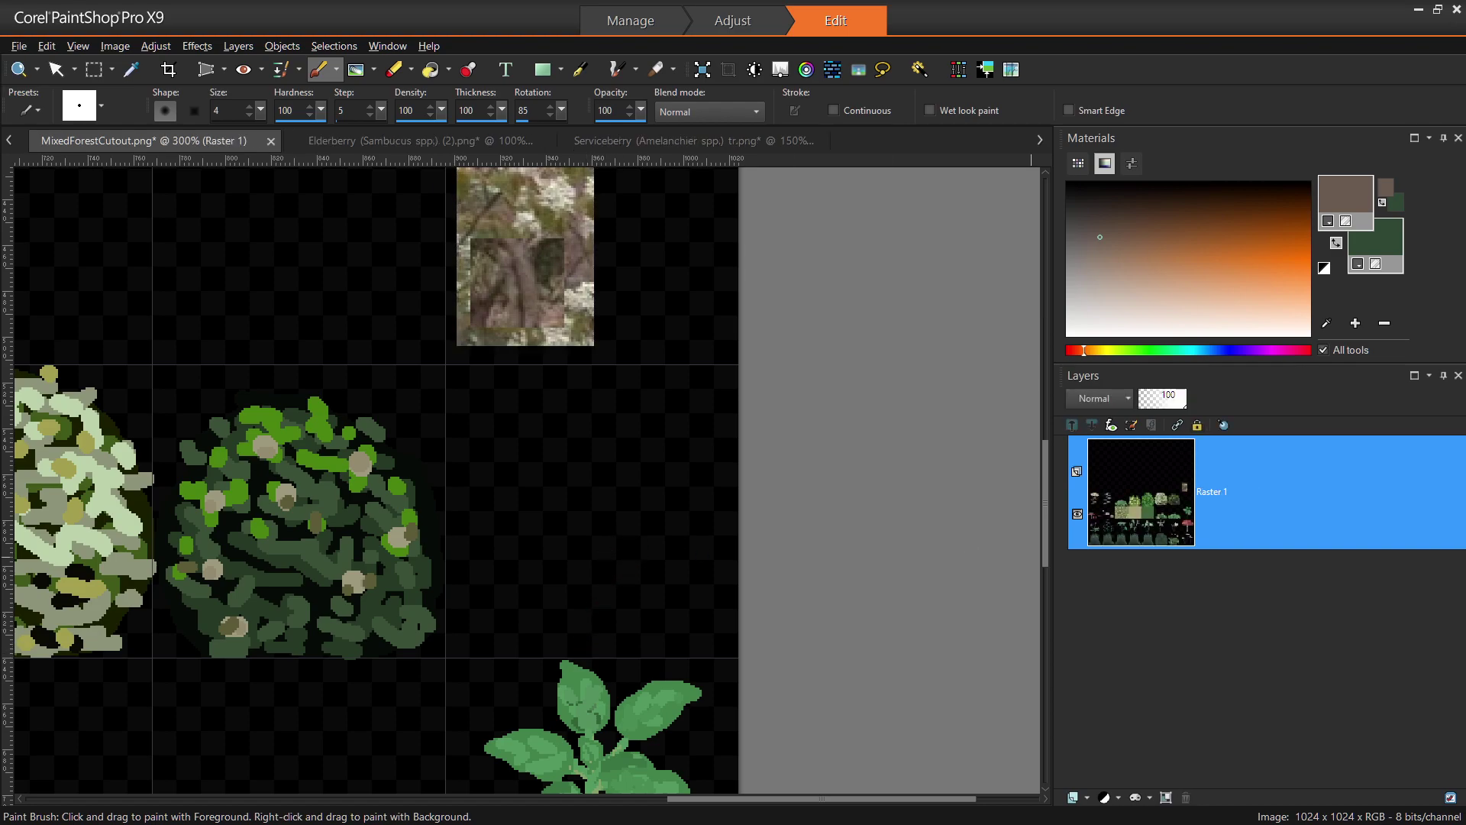
Consult the whole serviceberry photo and paint three thin curved stems fanning up from one base in the empty atlas cell below the patch.
click(592, 142)
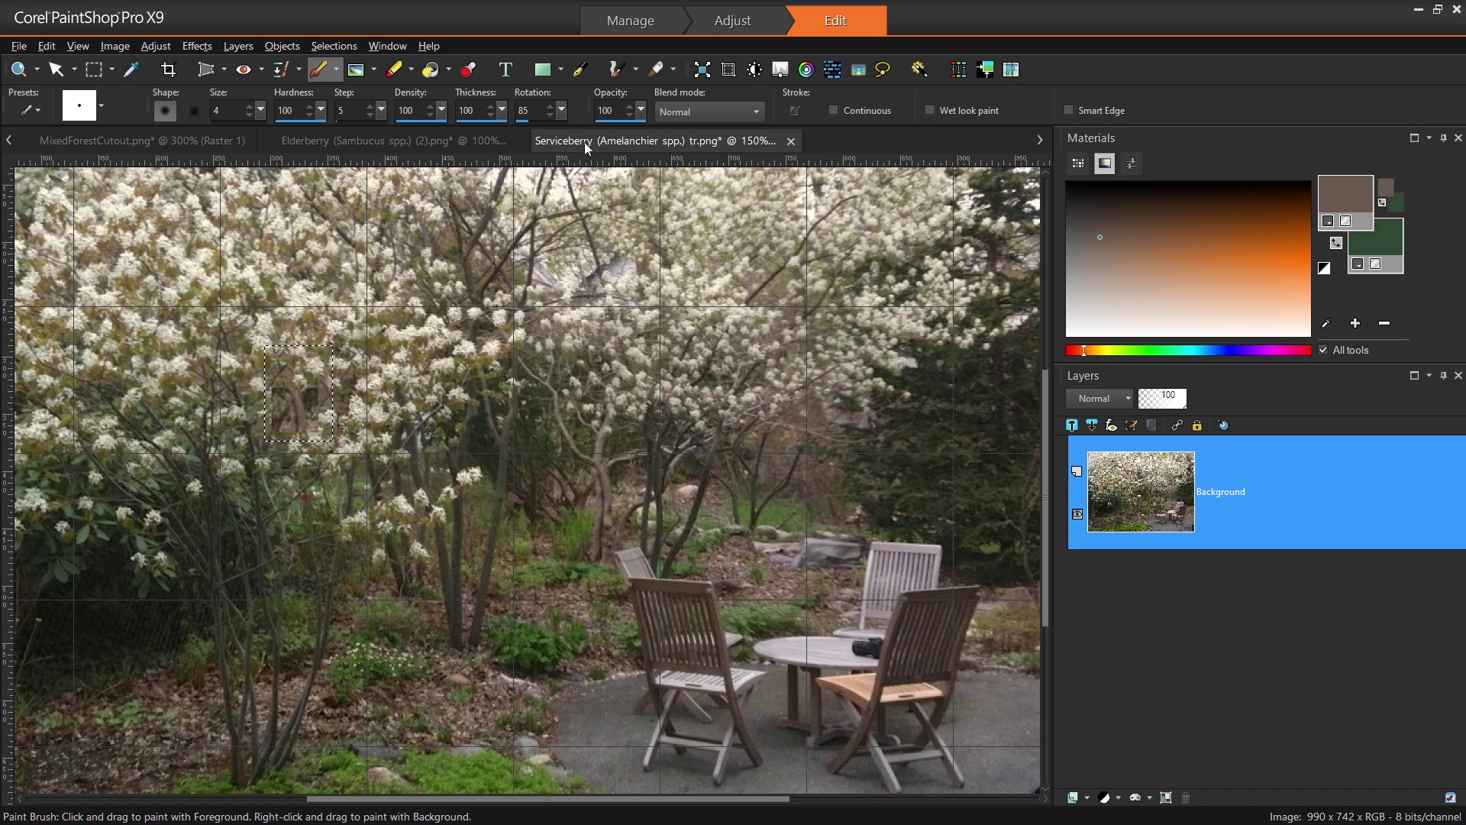
key(ctrl+w)
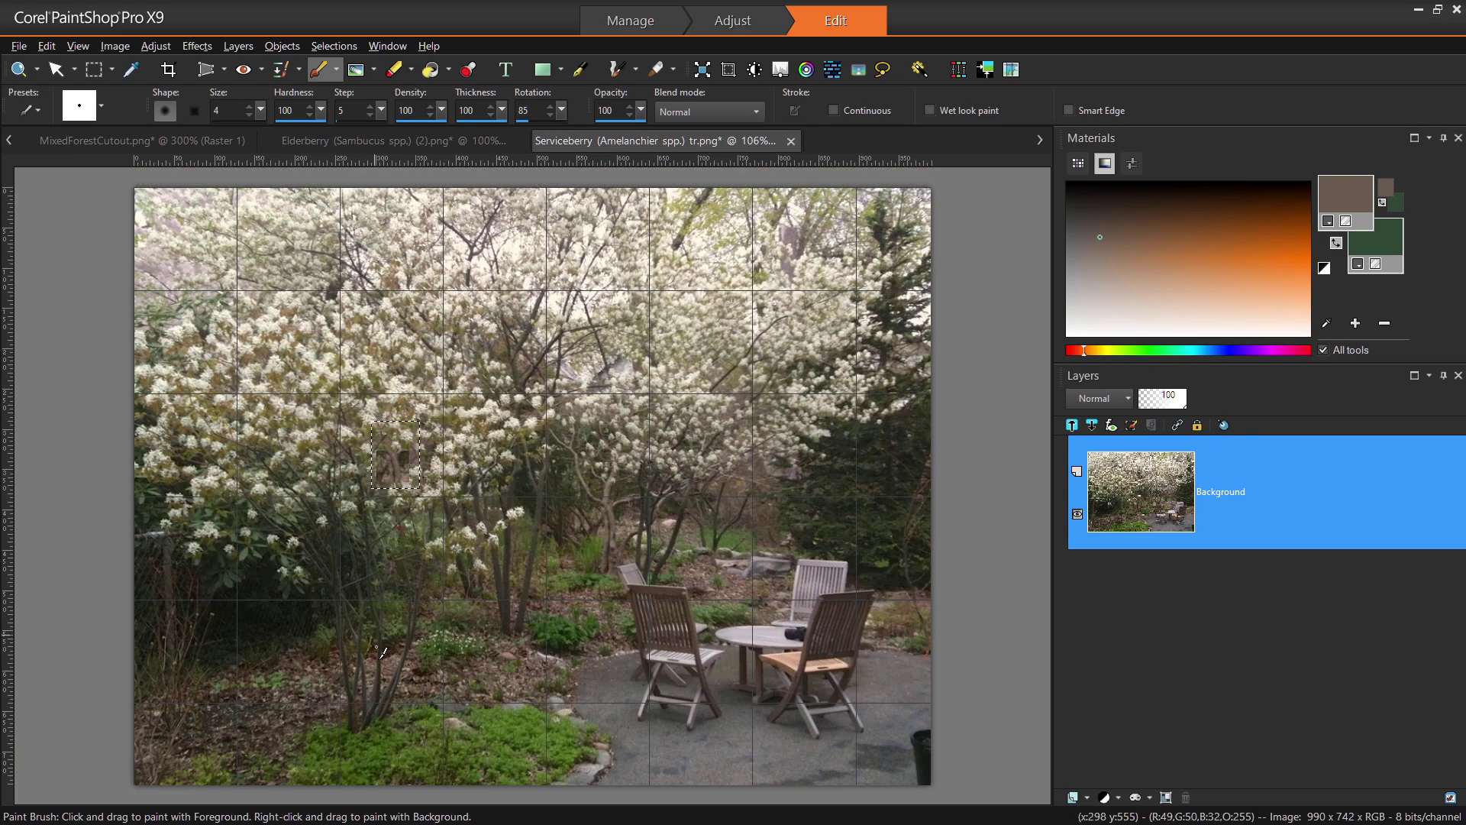
click(226, 139)
scroll(651, 440, up, 1)
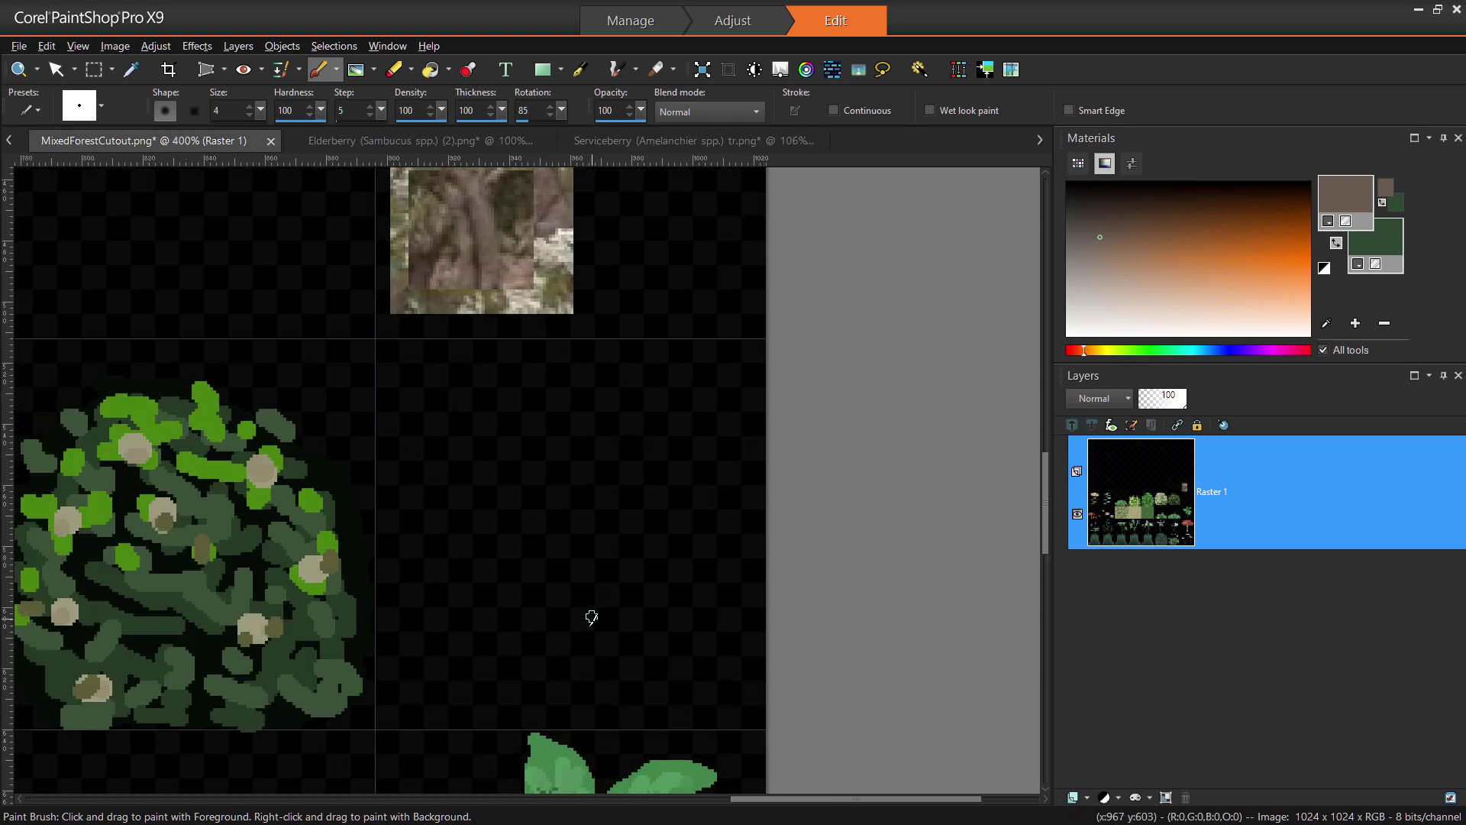
mouse_move(576, 720)
mouse_down()
mouse_move(566, 623)
mouse_move(498, 524)
mouse_up()
drag(595, 723, 620, 428)
mouse_move(611, 719)
mouse_down()
mouse_move(653, 462)
mouse_move(700, 379)
mouse_up()
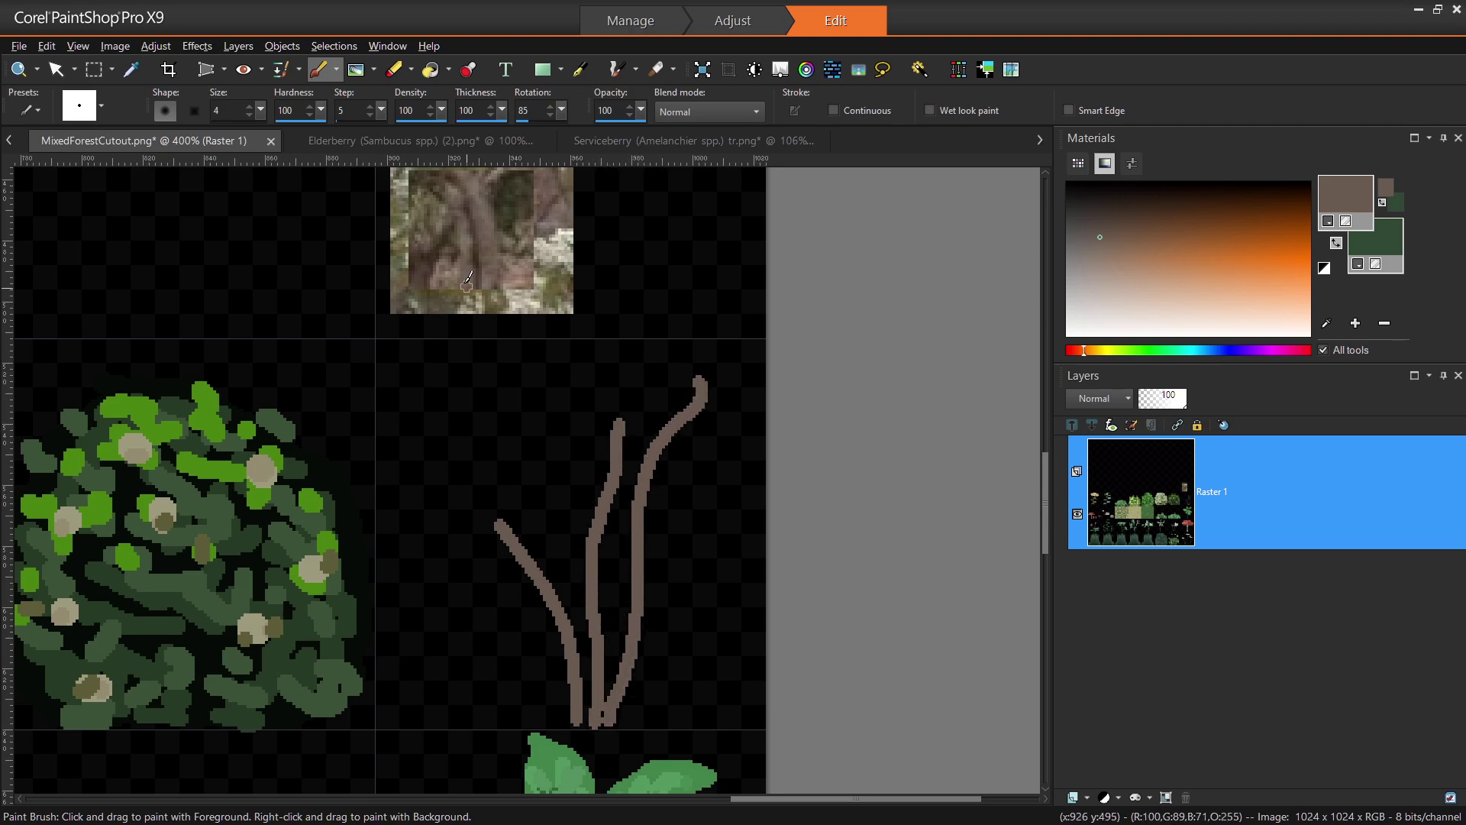
Flood-fill the three stems with a darker brown sampled from the photo patch.
ctrl+click(481, 239)
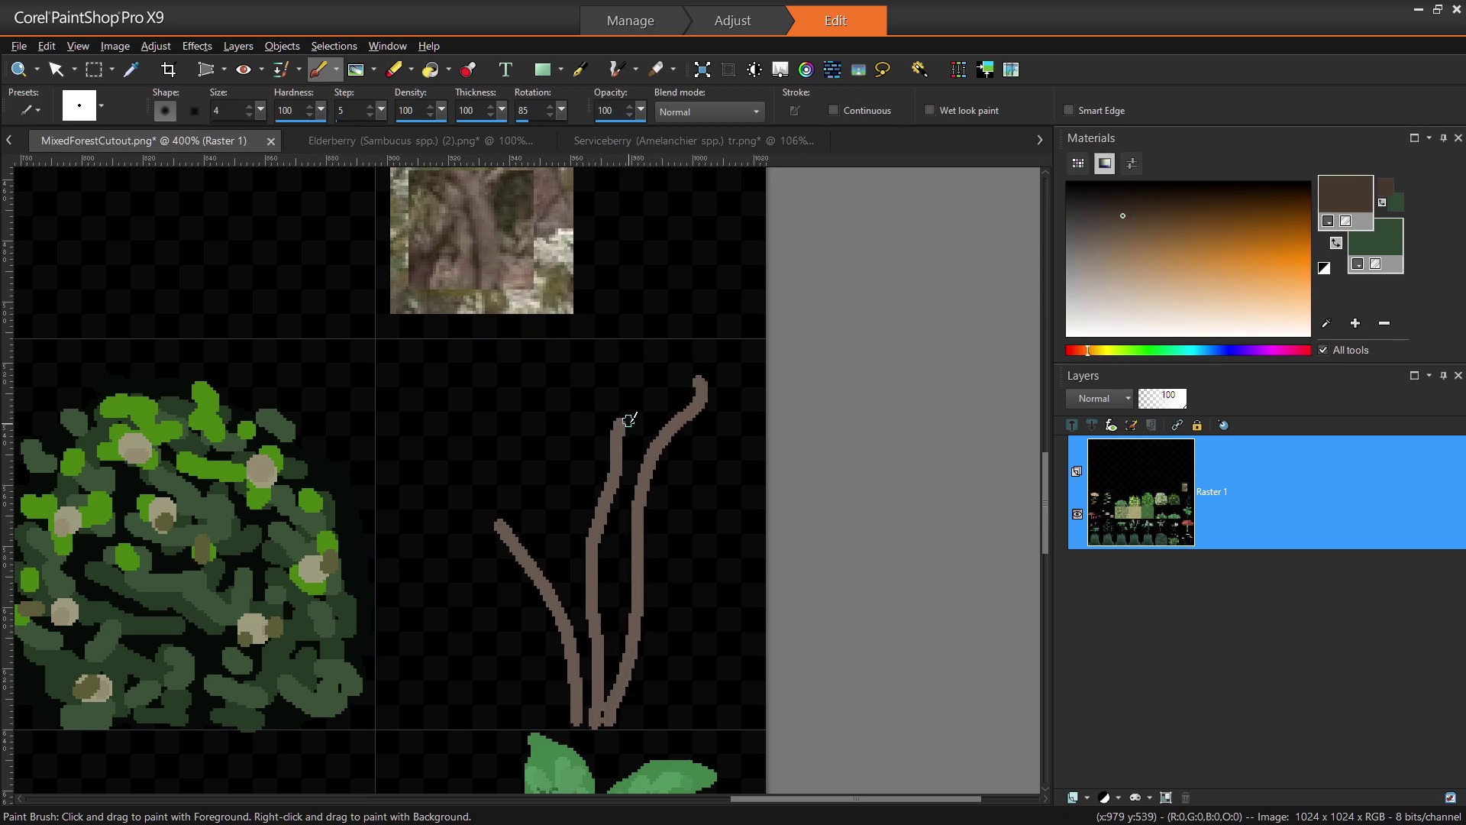
key(f)
click(637, 453)
click(542, 538)
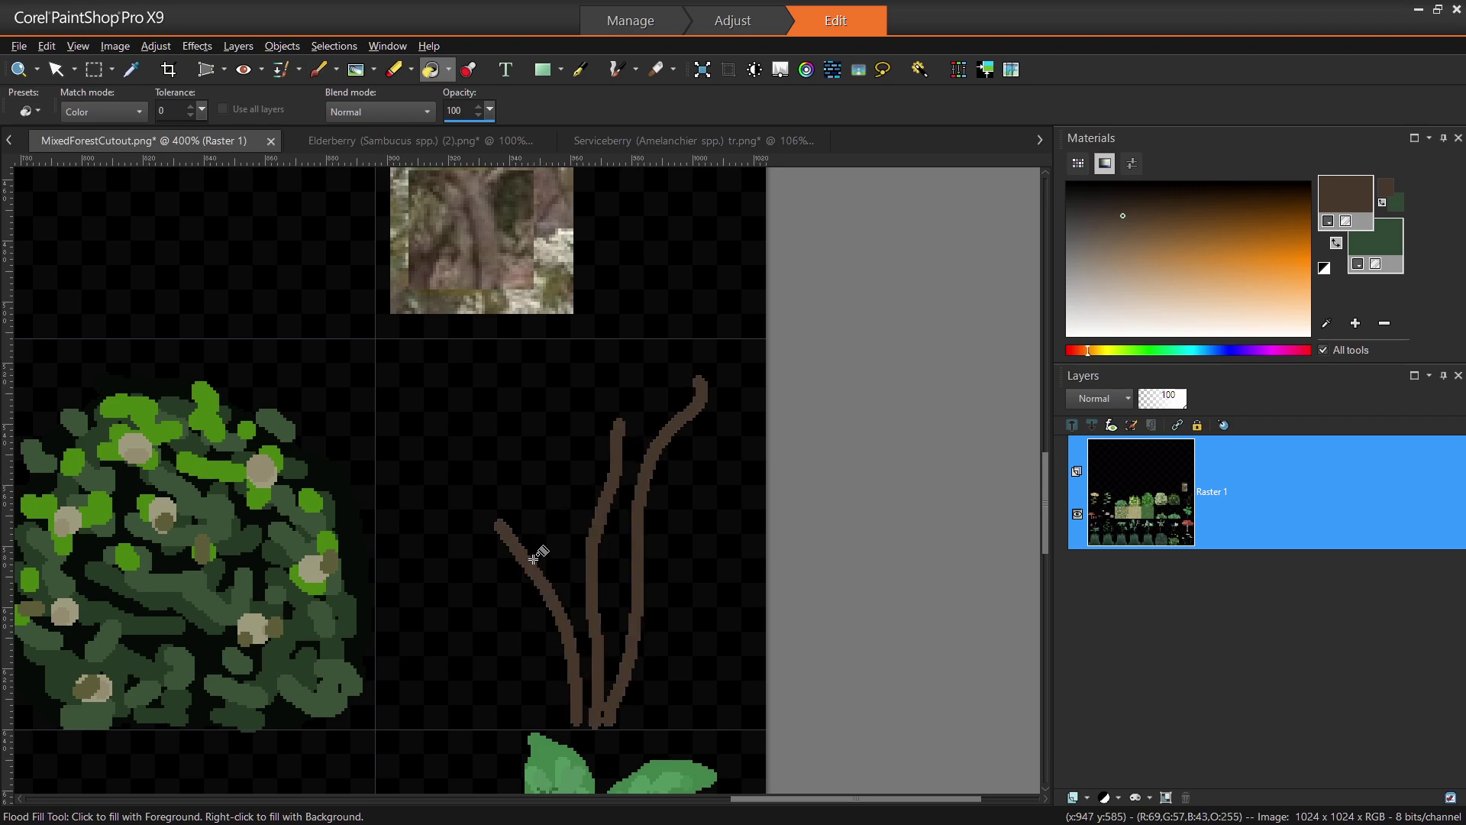
Sample a lighter grey-brown from the trunk in the patch and brush highlights along the three stems.
key(b)
ctrl+click(485, 255)
mouse_move(513, 526)
mouse_down()
mouse_move(579, 641)
mouse_move(595, 714)
mouse_move(584, 579)
mouse_move(617, 411)
mouse_up()
mouse_move(699, 383)
mouse_down()
mouse_move(640, 519)
mouse_move(624, 672)
mouse_up()
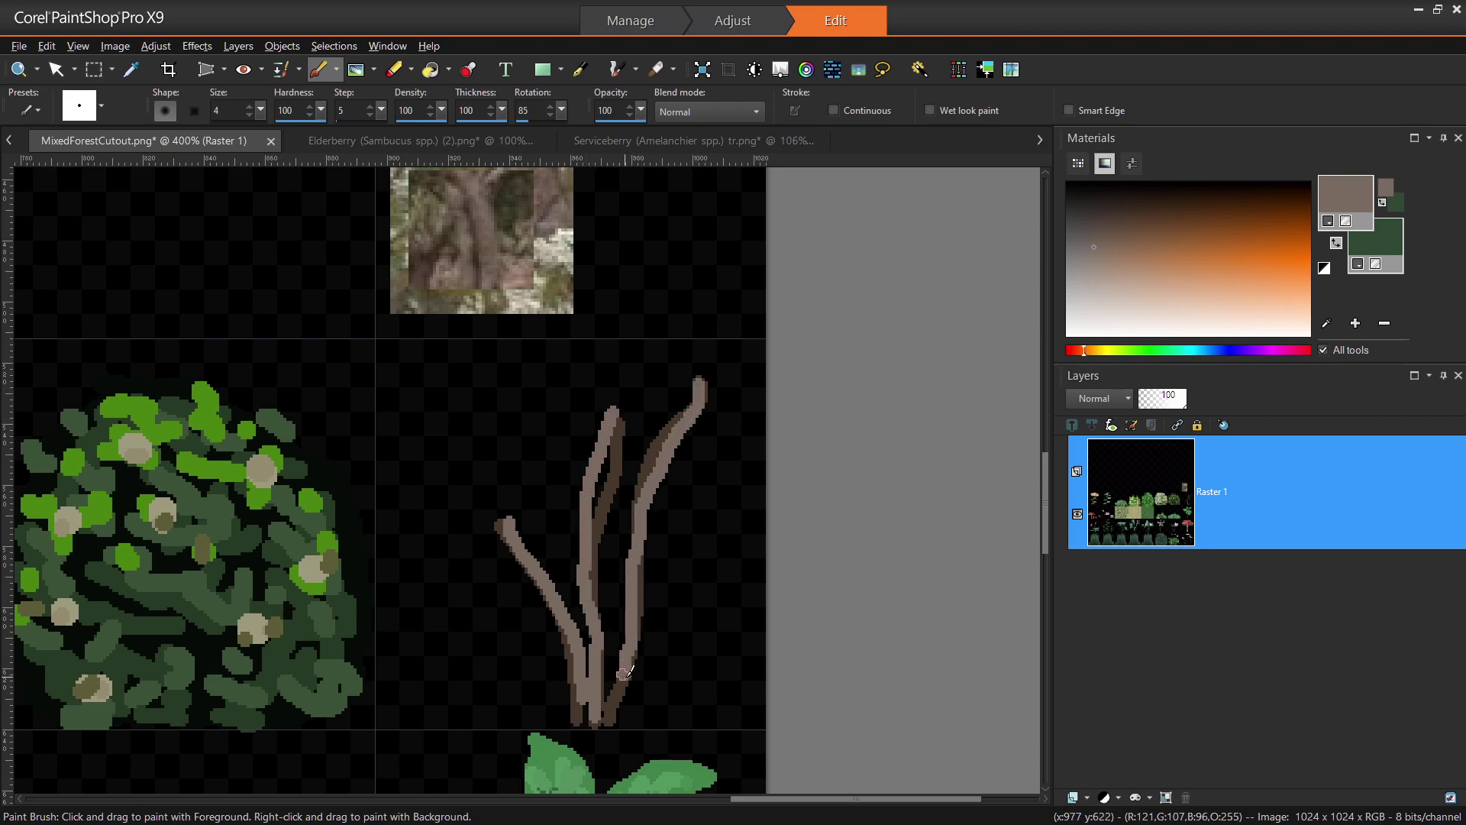
Check the serviceberry thumbnails in File Explorer and paint a broad cream crown over the stems with a blossom-sampled colour and size 14 brush.
key(alt+Tab)
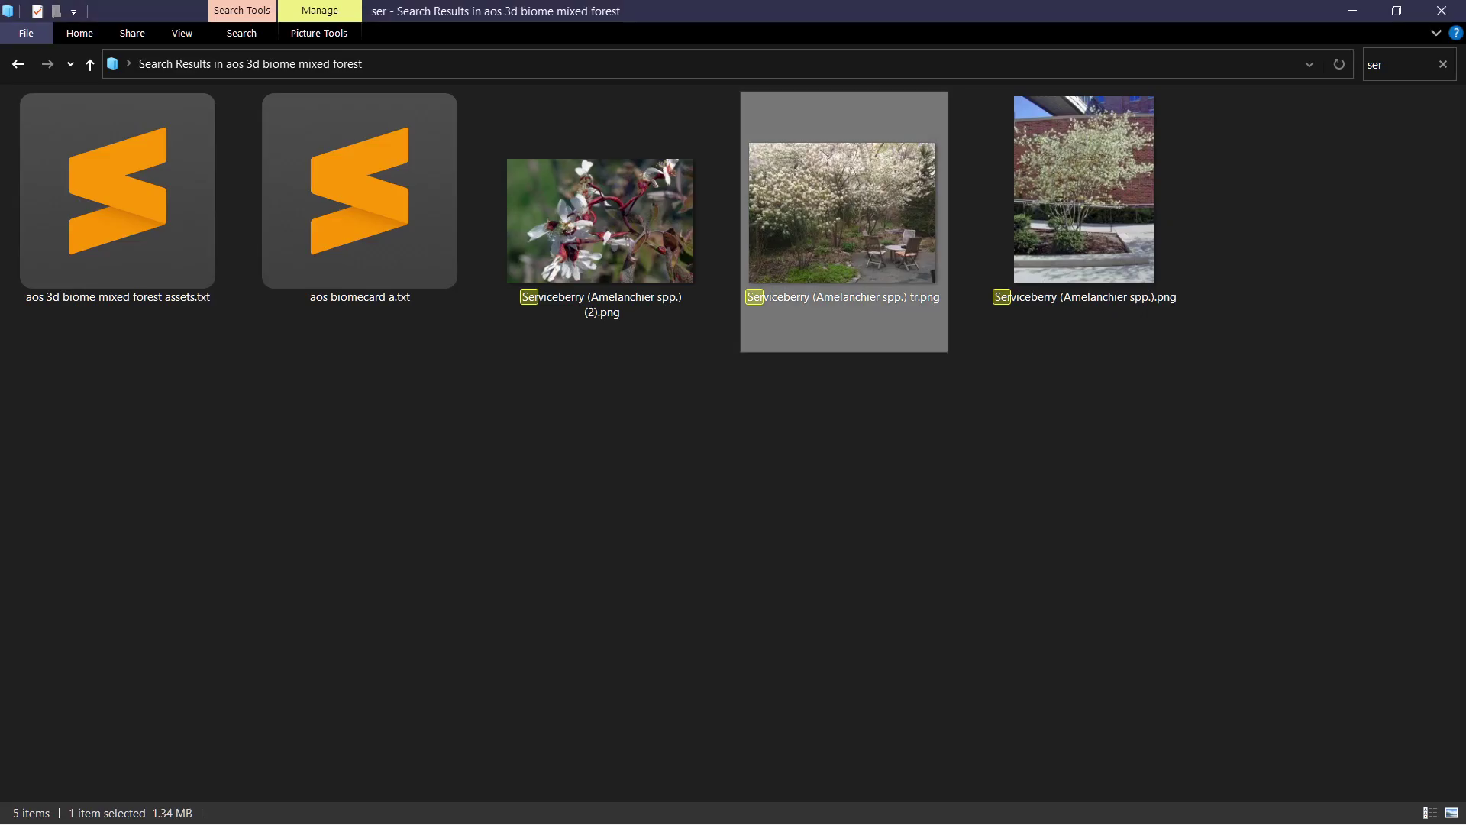
key(alt+Tab)
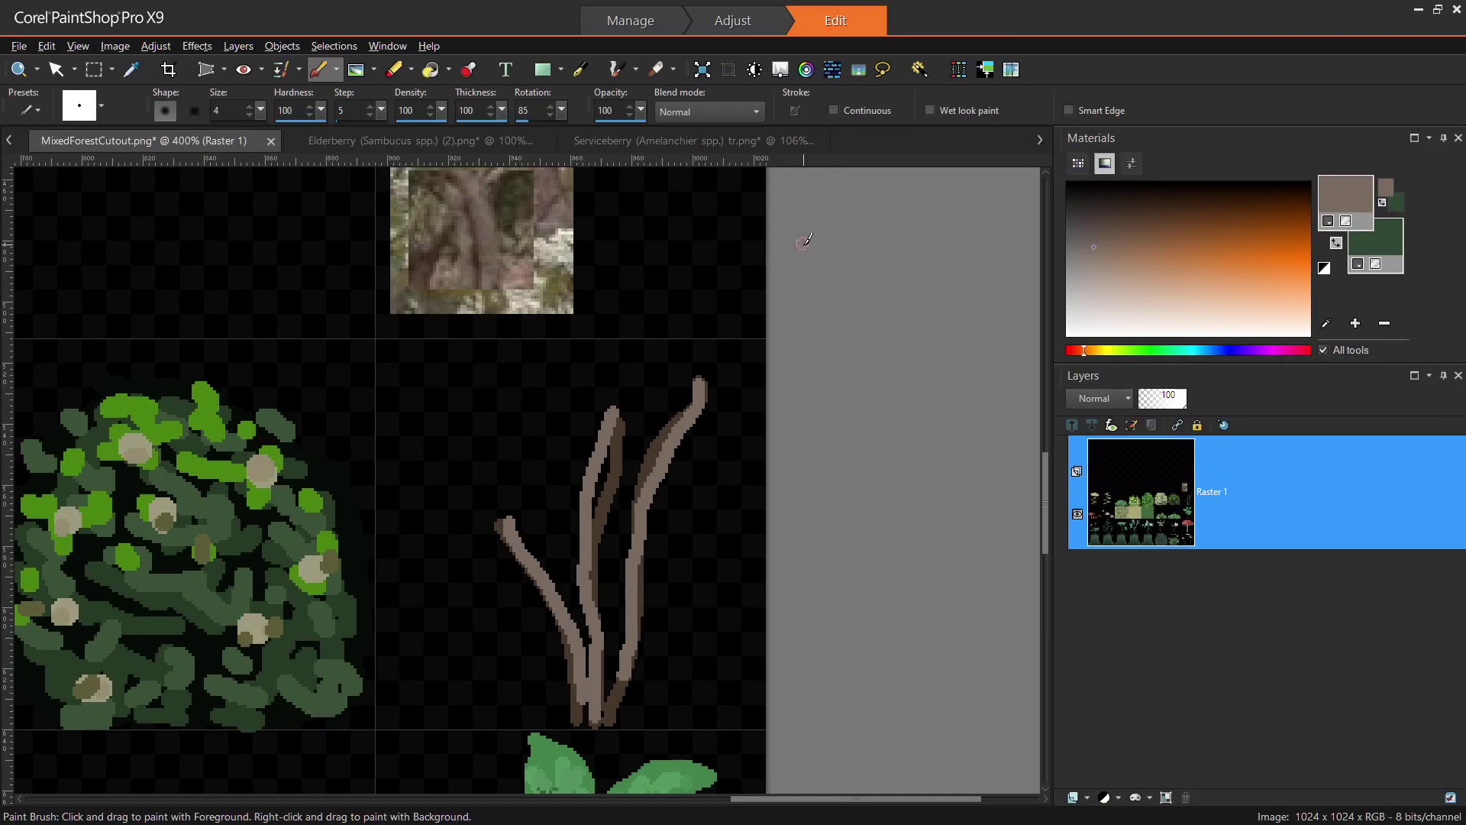
scroll(598, 370, down, 1)
ctrl+click(557, 281)
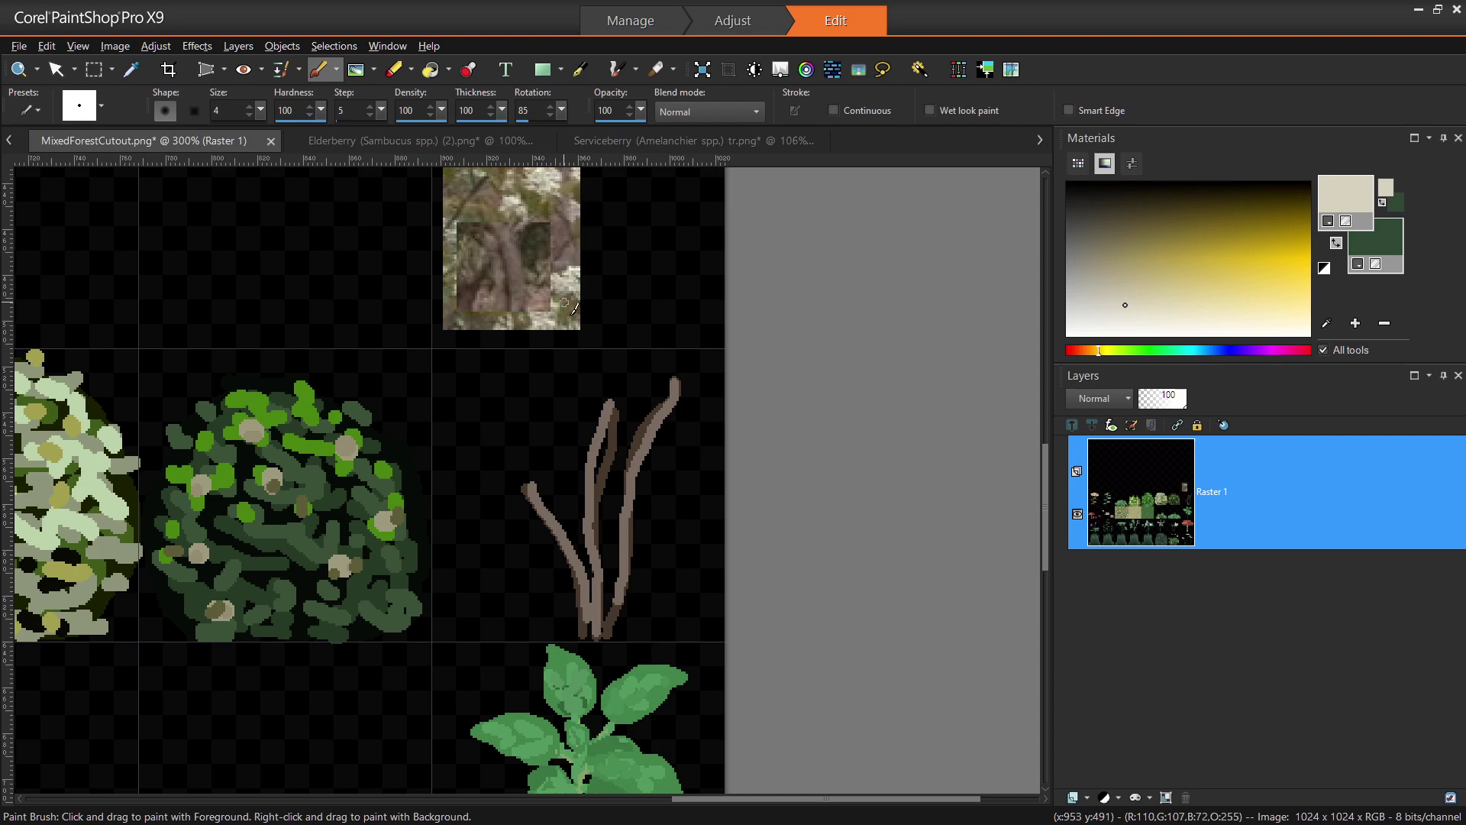
mouse_move(557, 370)
mouse_down()
mouse_move(695, 447)
mouse_move(600, 495)
mouse_move(452, 490)
mouse_move(502, 383)
mouse_move(600, 374)
mouse_up()
mouse_move(666, 462)
mouse_down()
mouse_move(565, 527)
mouse_move(638, 468)
mouse_move(645, 419)
mouse_move(576, 451)
mouse_move(586, 393)
mouse_move(540, 390)
mouse_move(527, 469)
mouse_up()
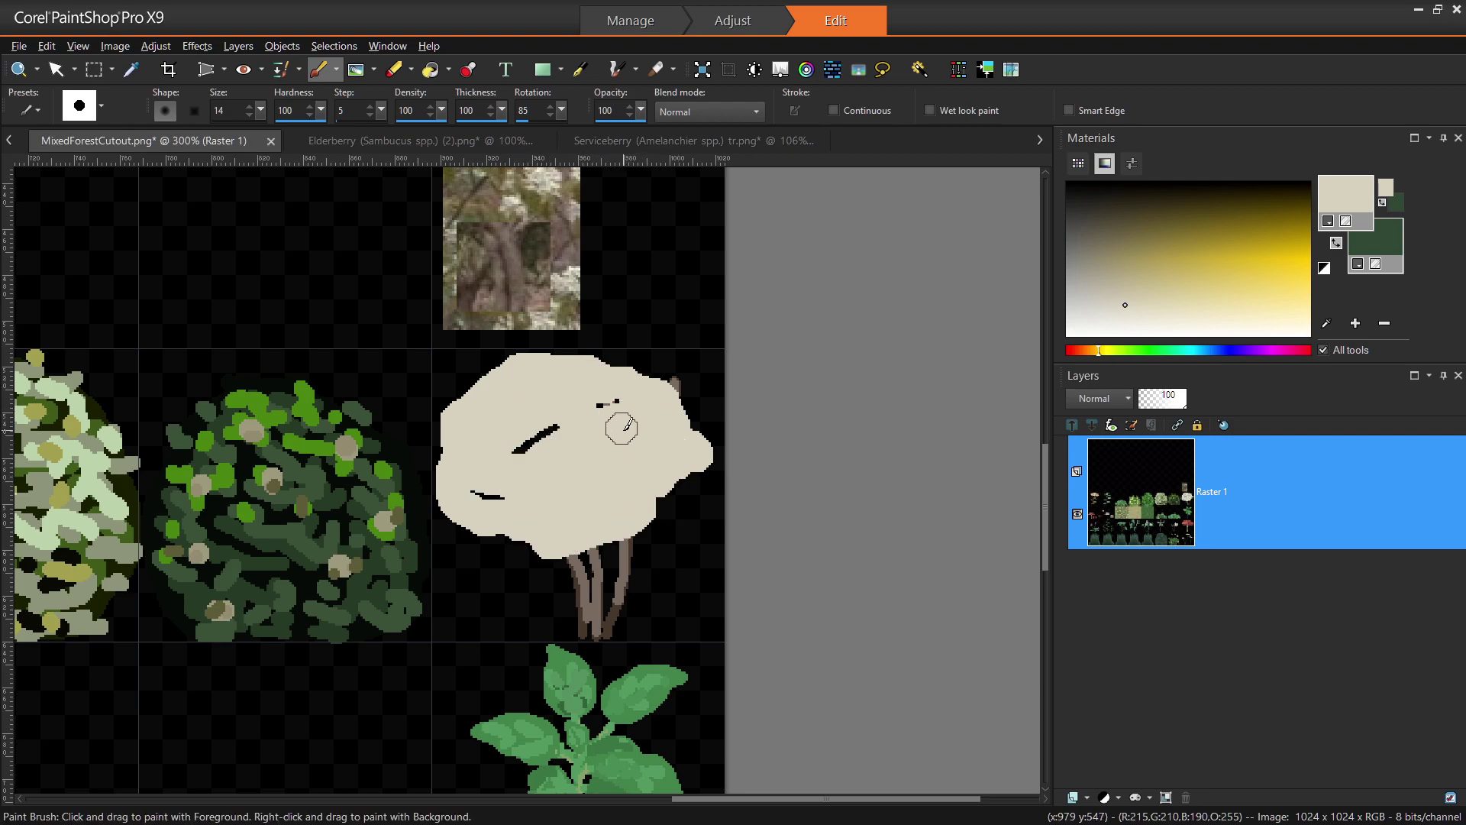
Sample a greyer cream from the blossoms and paint subtle patches across the crown with a size 7 brush.
drag(1044, 470, 1047, 452)
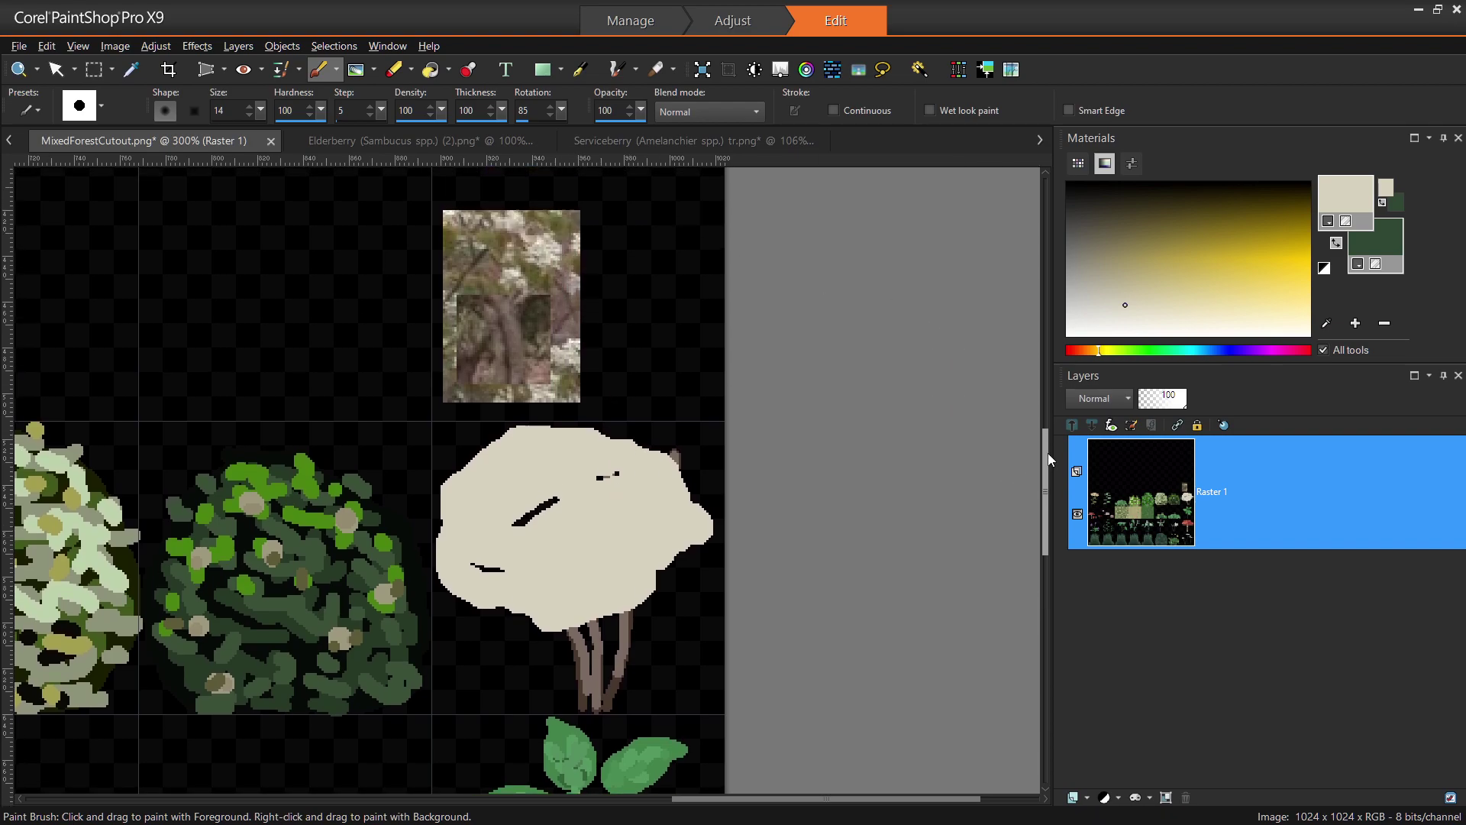
key(ctrl)
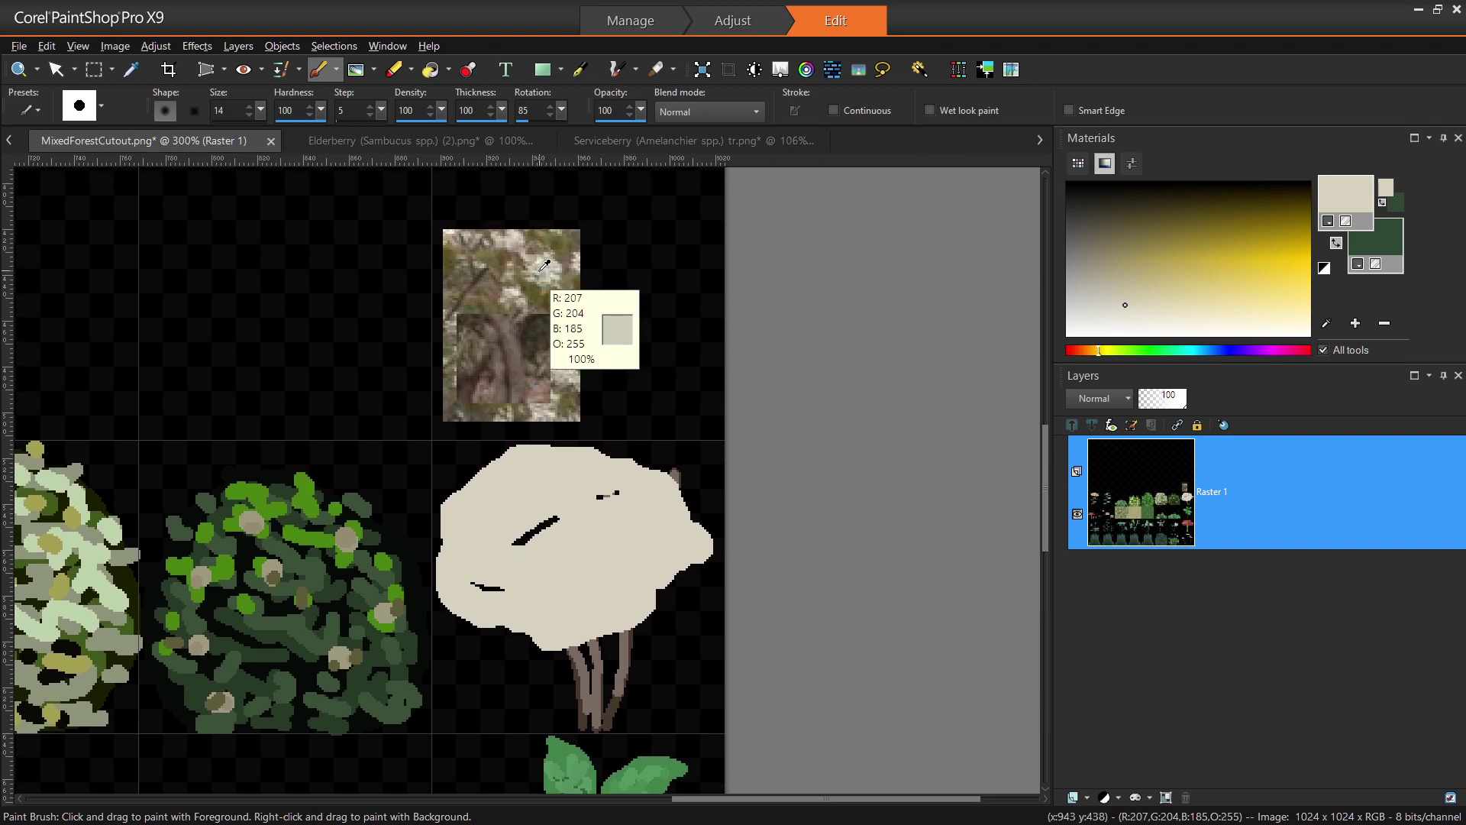
ctrl+click(547, 284)
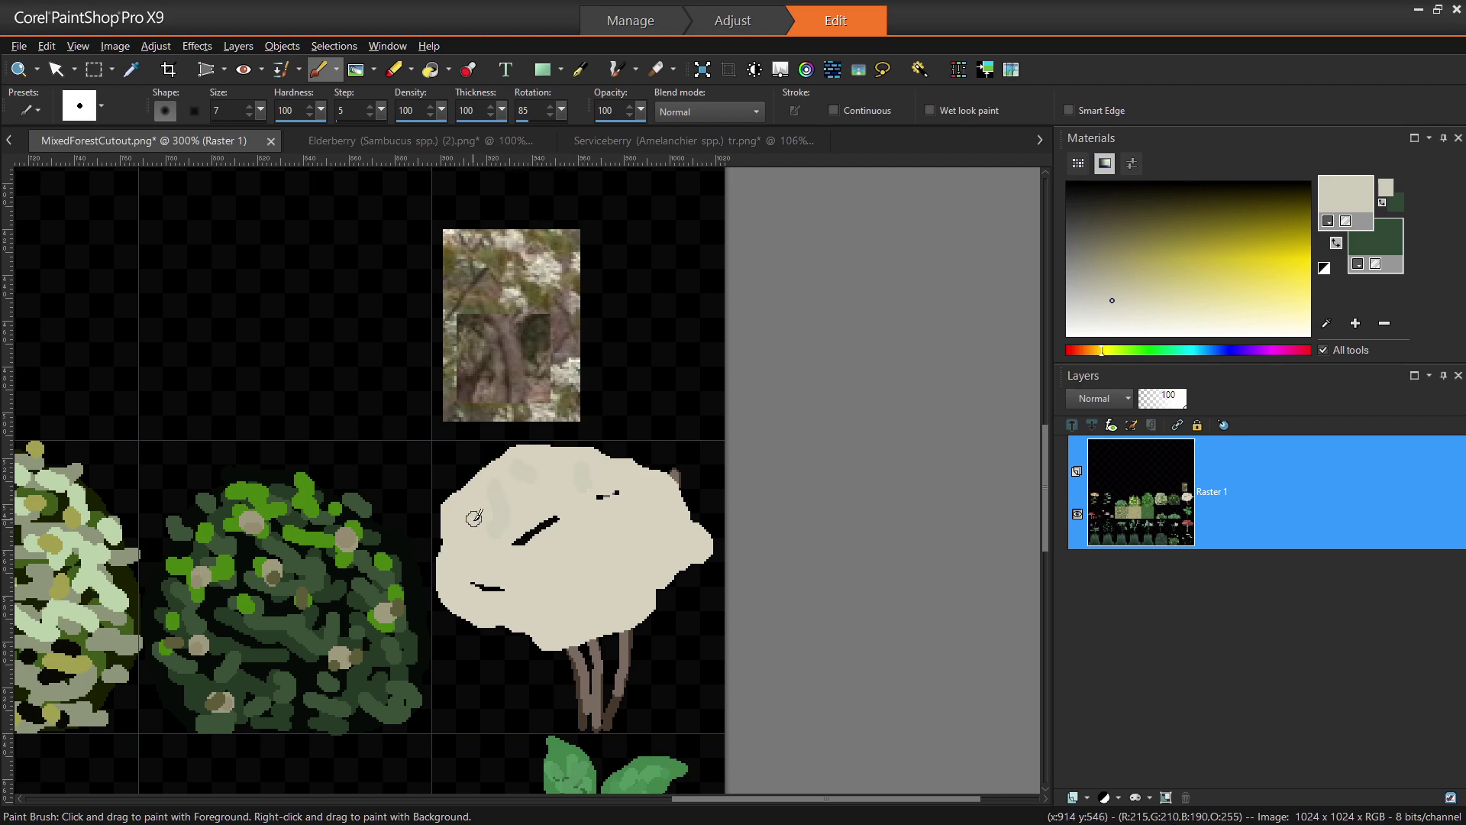
drag(542, 604, 619, 500)
drag(619, 615, 691, 522)
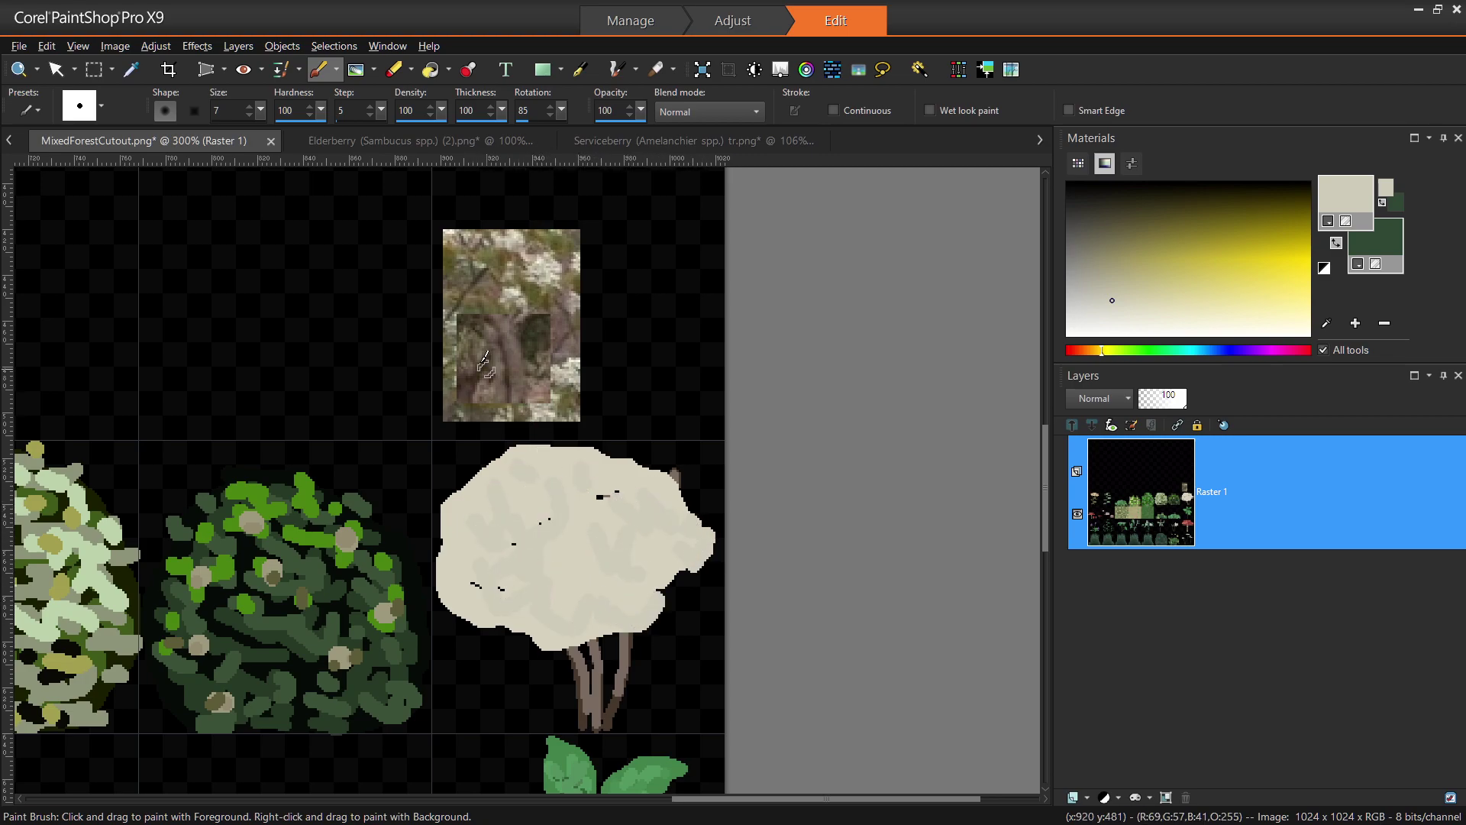
Paint olive foliage strokes sampled from the patch across the crown and break them up with cream strokes sampled from the crown.
ctrl+click(515, 288)
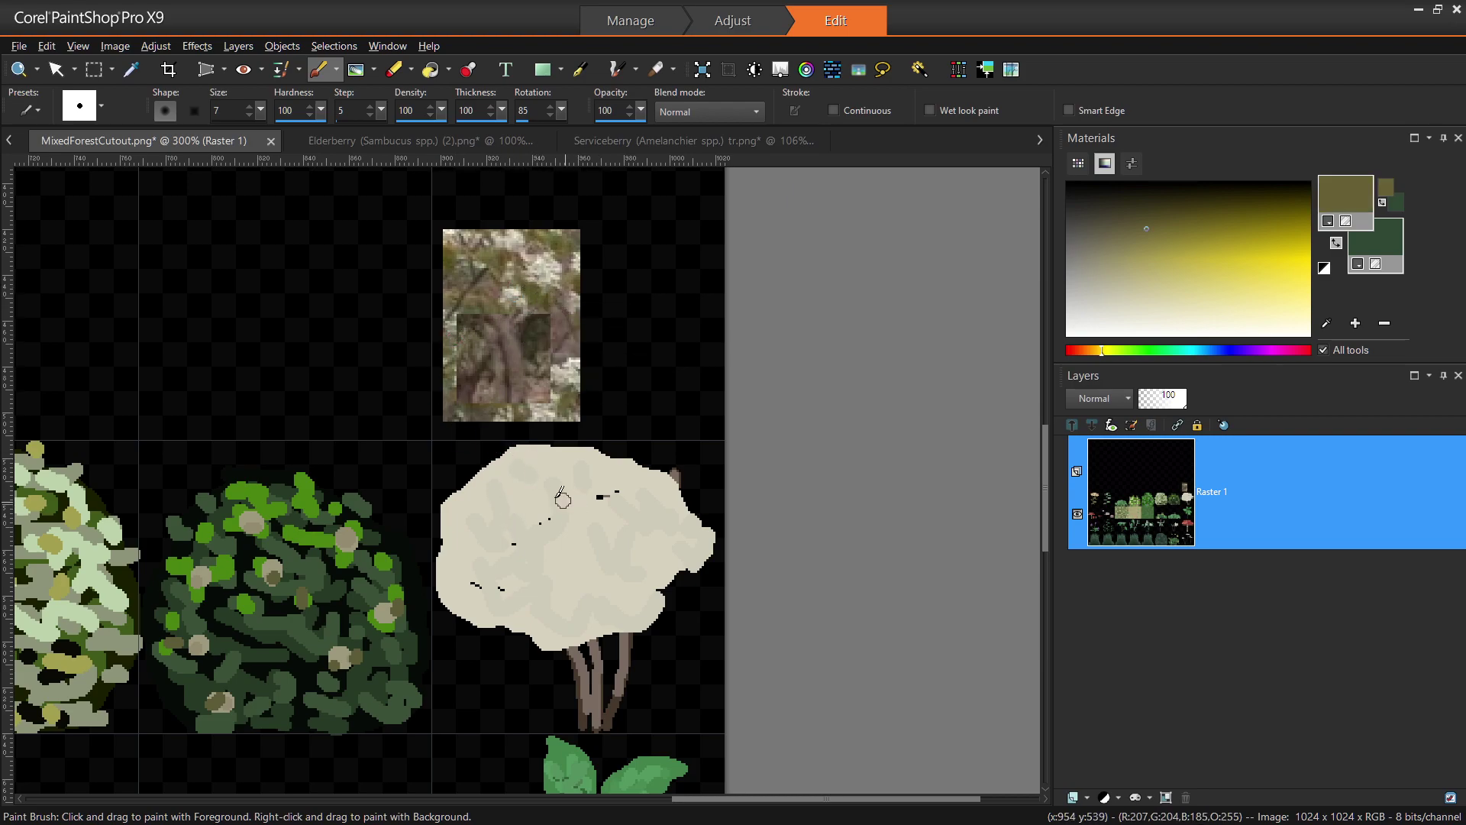
mouse_move(586, 496)
mouse_down()
mouse_move(502, 558)
mouse_move(474, 603)
mouse_move(572, 611)
mouse_move(569, 573)
mouse_move(691, 519)
mouse_move(617, 488)
mouse_move(563, 511)
mouse_move(455, 517)
mouse_move(470, 581)
mouse_move(569, 647)
mouse_up()
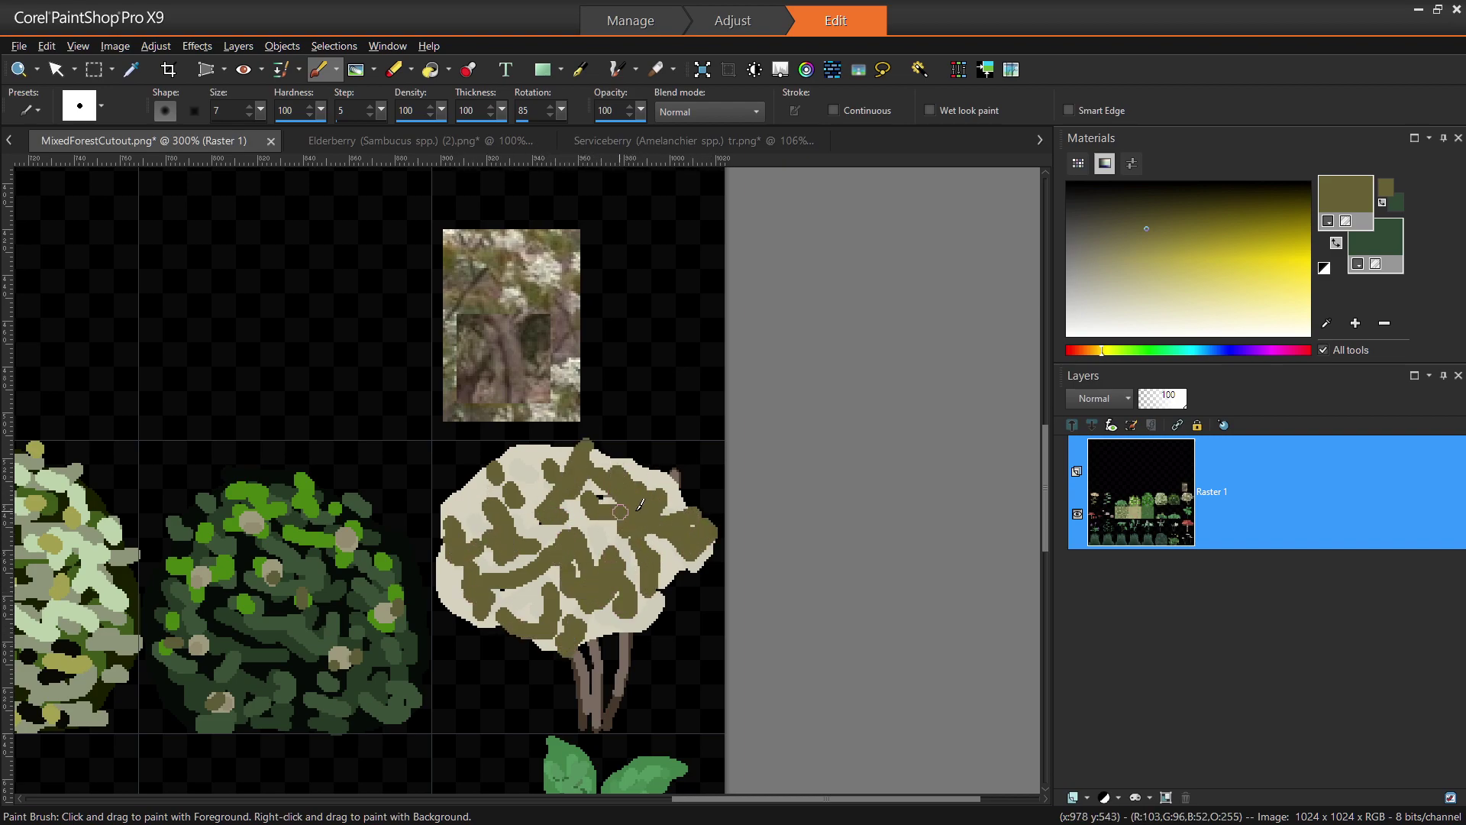
drag(633, 510, 677, 620)
drag(506, 468, 529, 477)
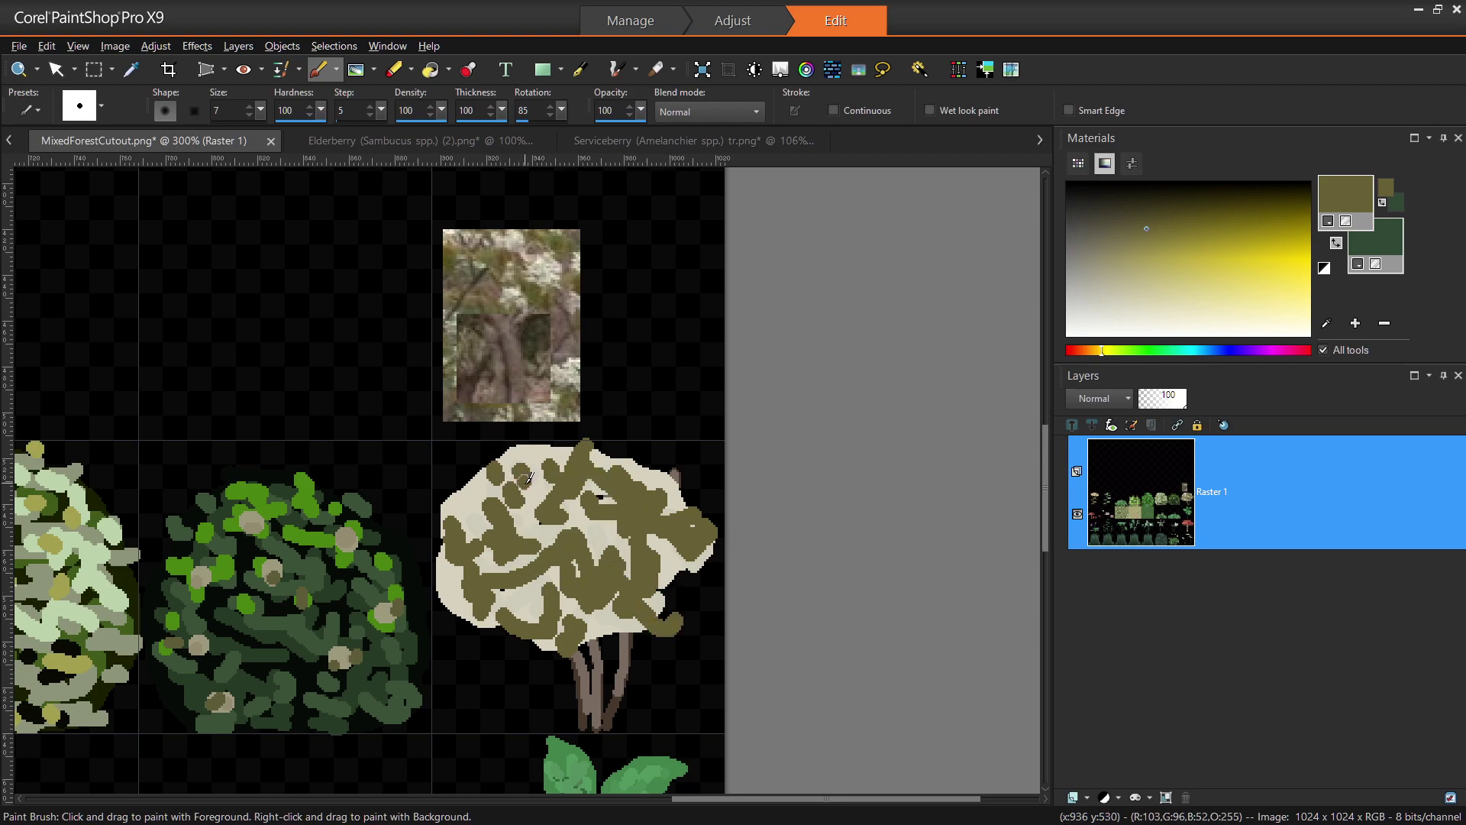
ctrl+click(550, 544)
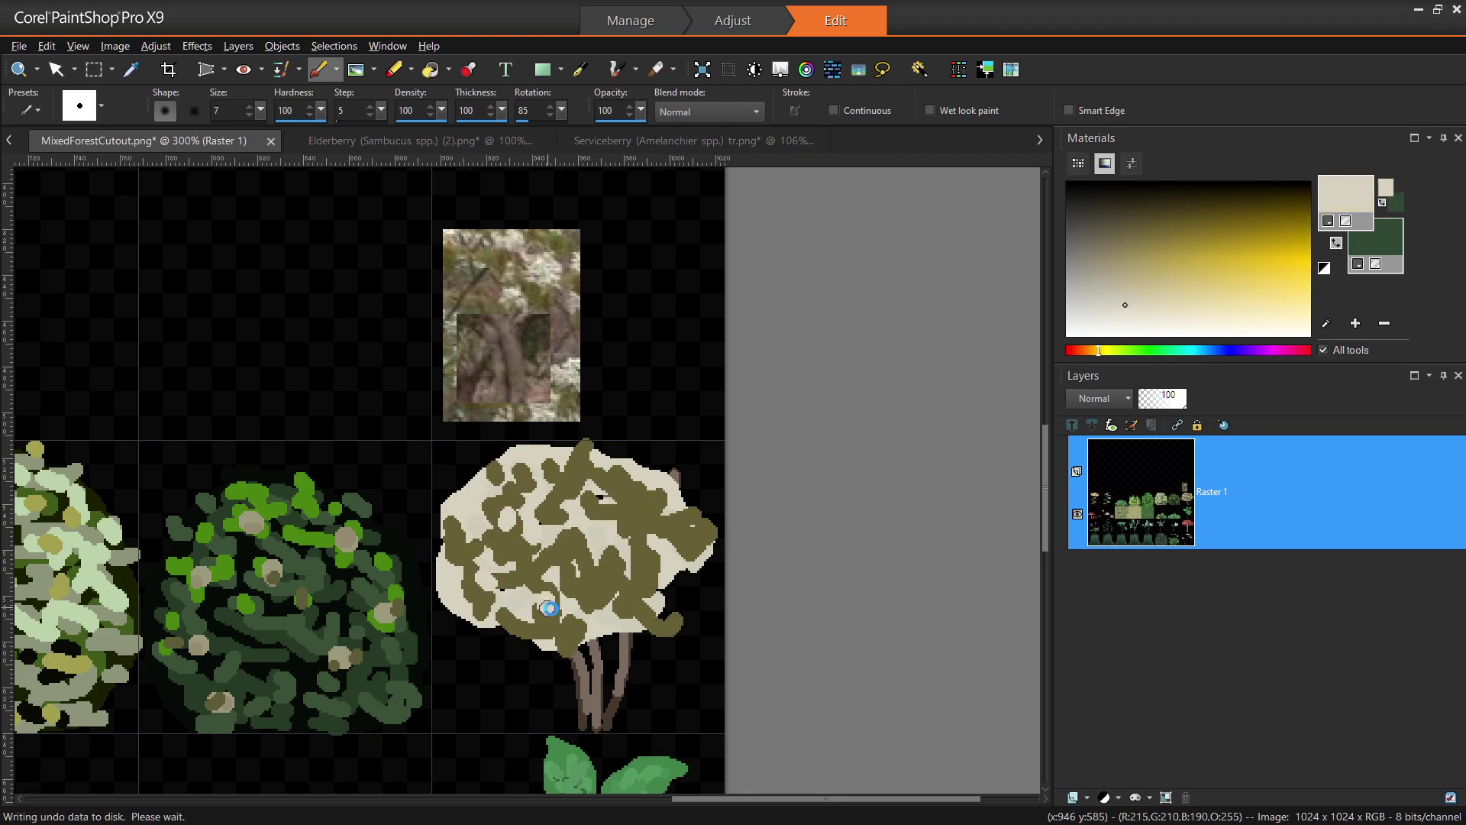
mouse_move(550, 544)
mouse_down()
mouse_move(603, 588)
mouse_move(535, 573)
mouse_move(581, 473)
mouse_move(684, 550)
mouse_move(640, 630)
mouse_move(584, 617)
mouse_up()
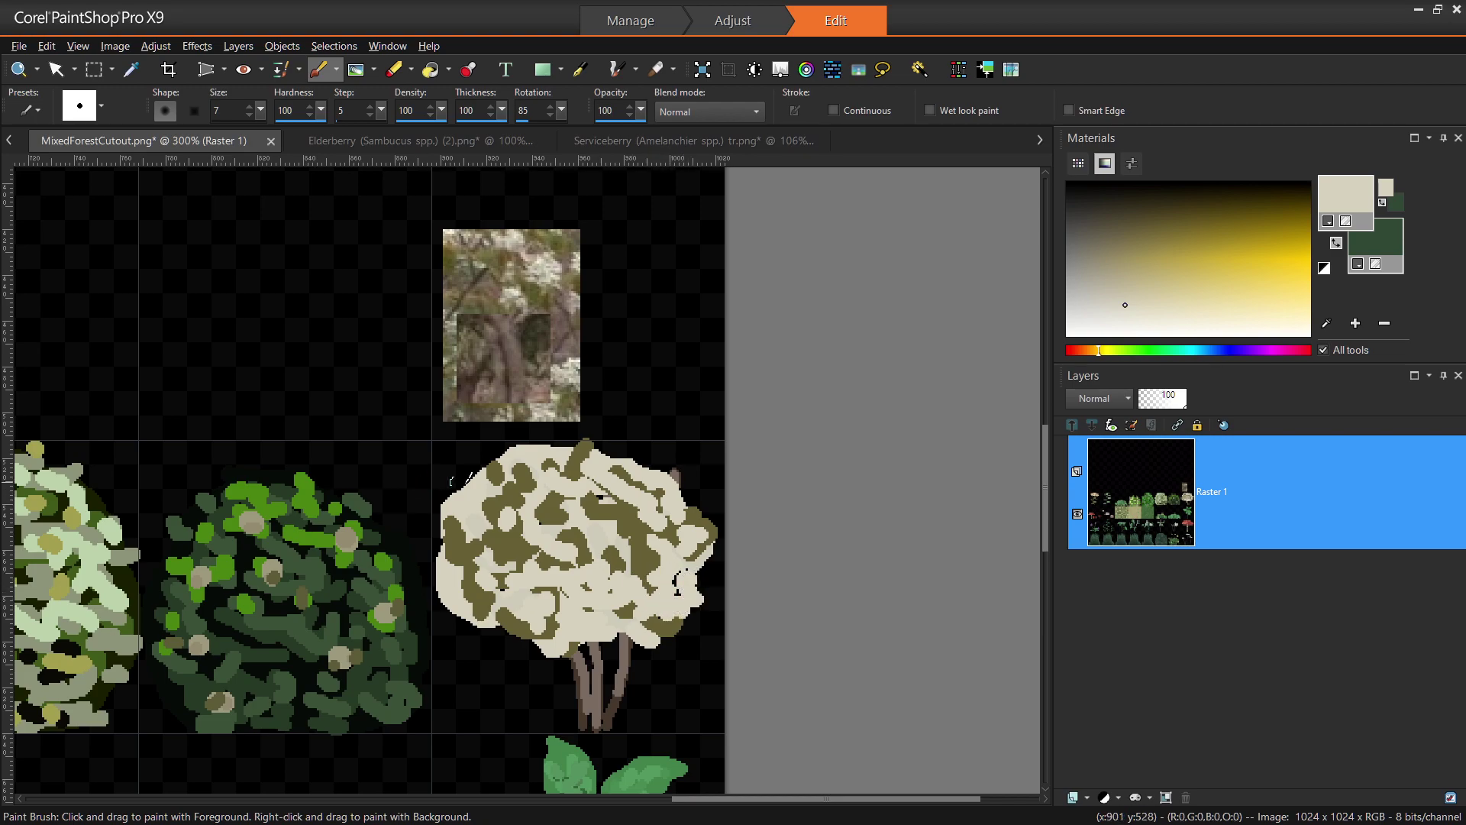
Delete the pasted photo patch above the new serviceberry, clear the selection and save the atlas.
scroll(448, 475, down, 1)
key(s)
drag(430, 238, 619, 433)
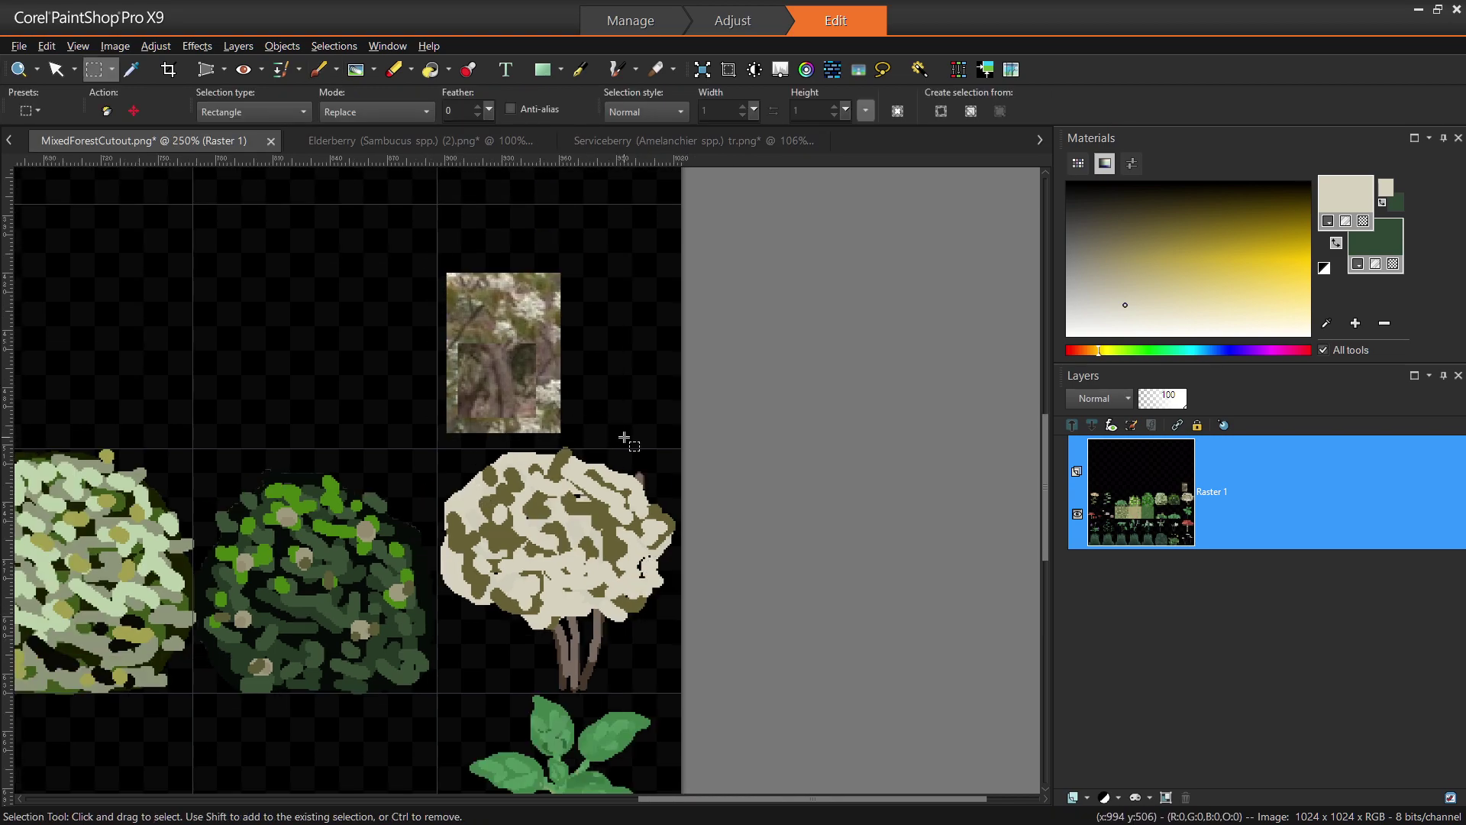
key(Delete)
key(ctrl+d)
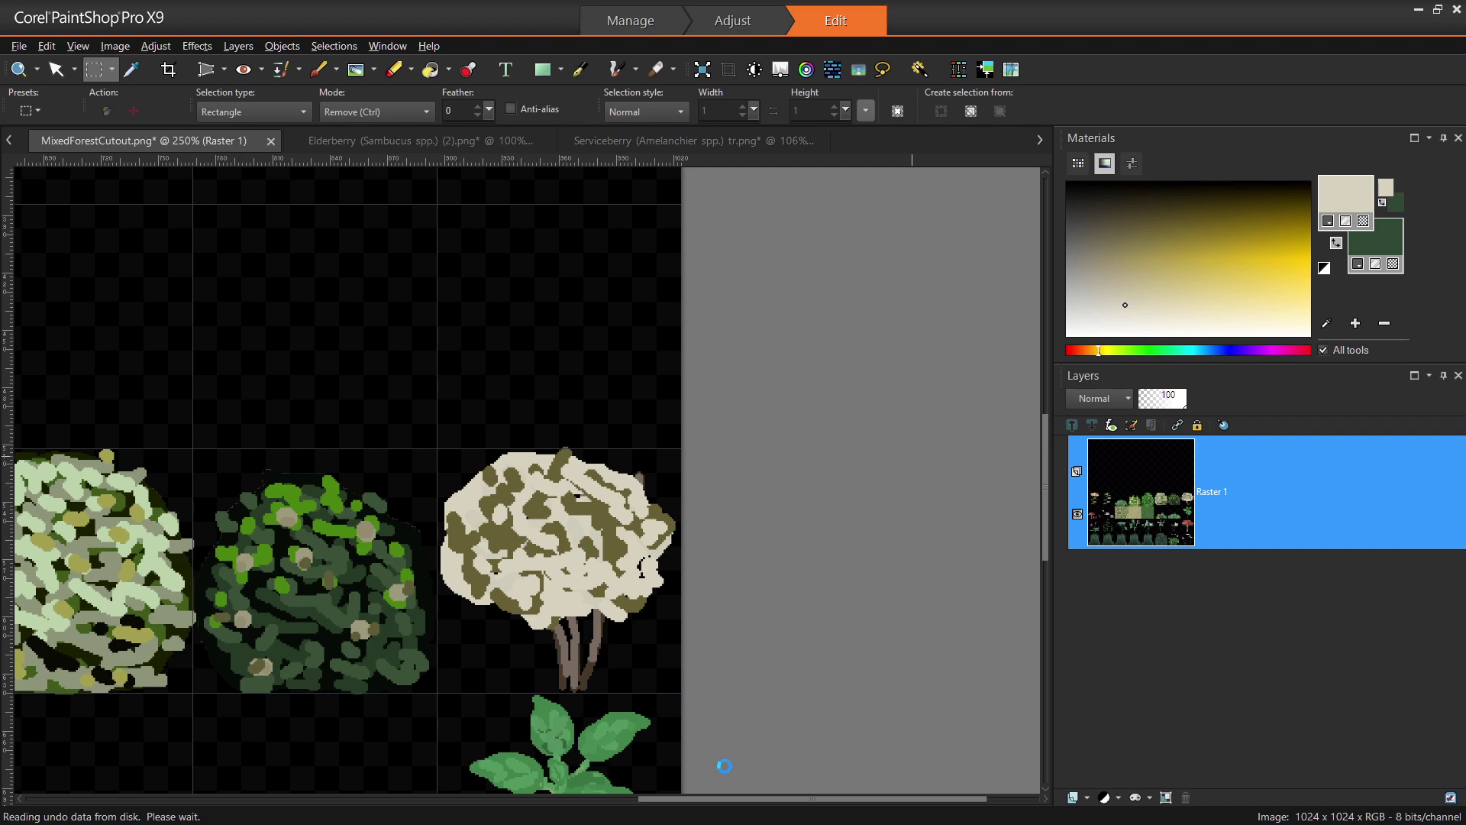
scroll(486, 477, down, 5)
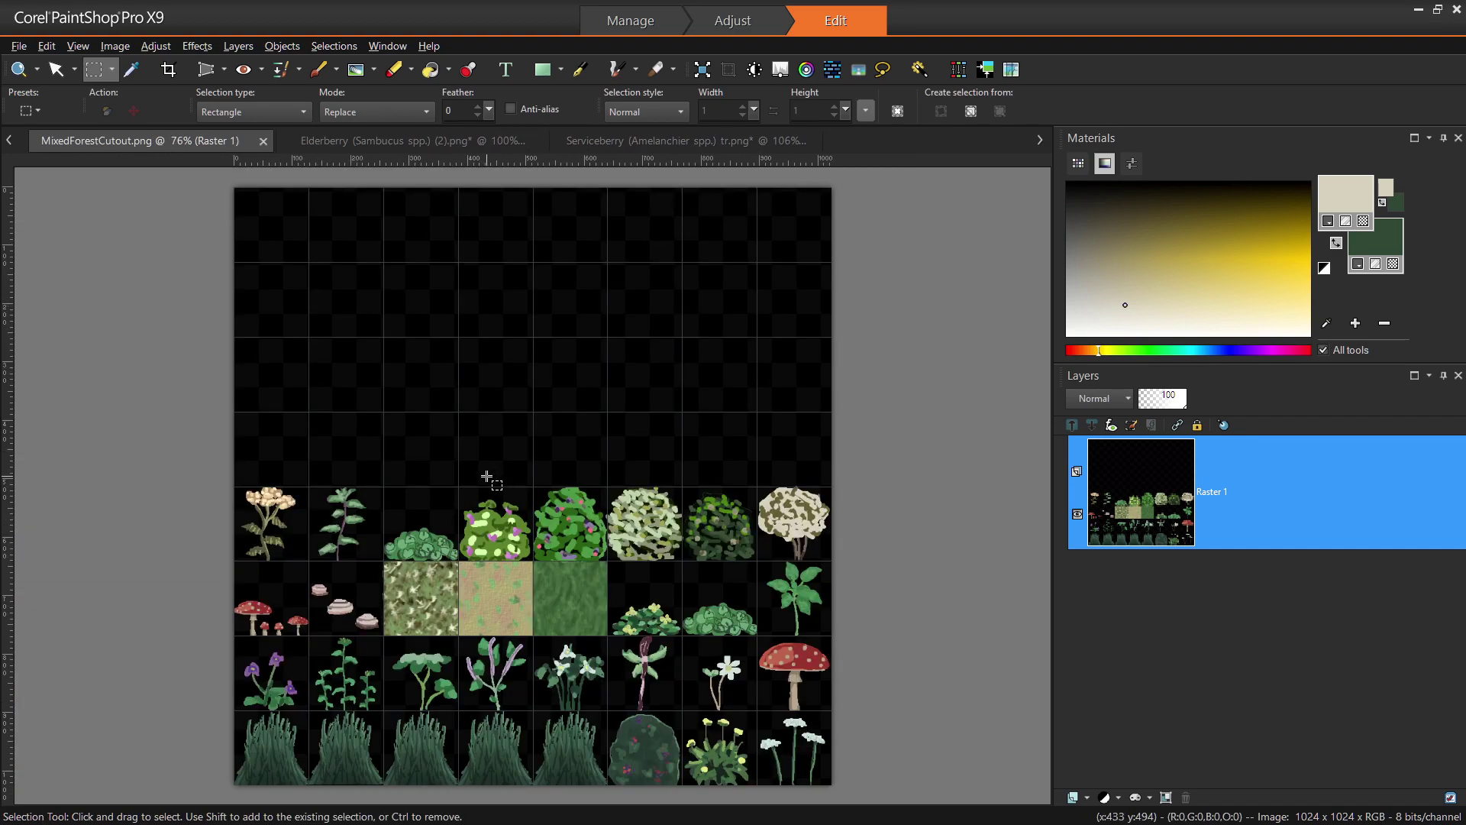
scroll(809, 519, up, 5)
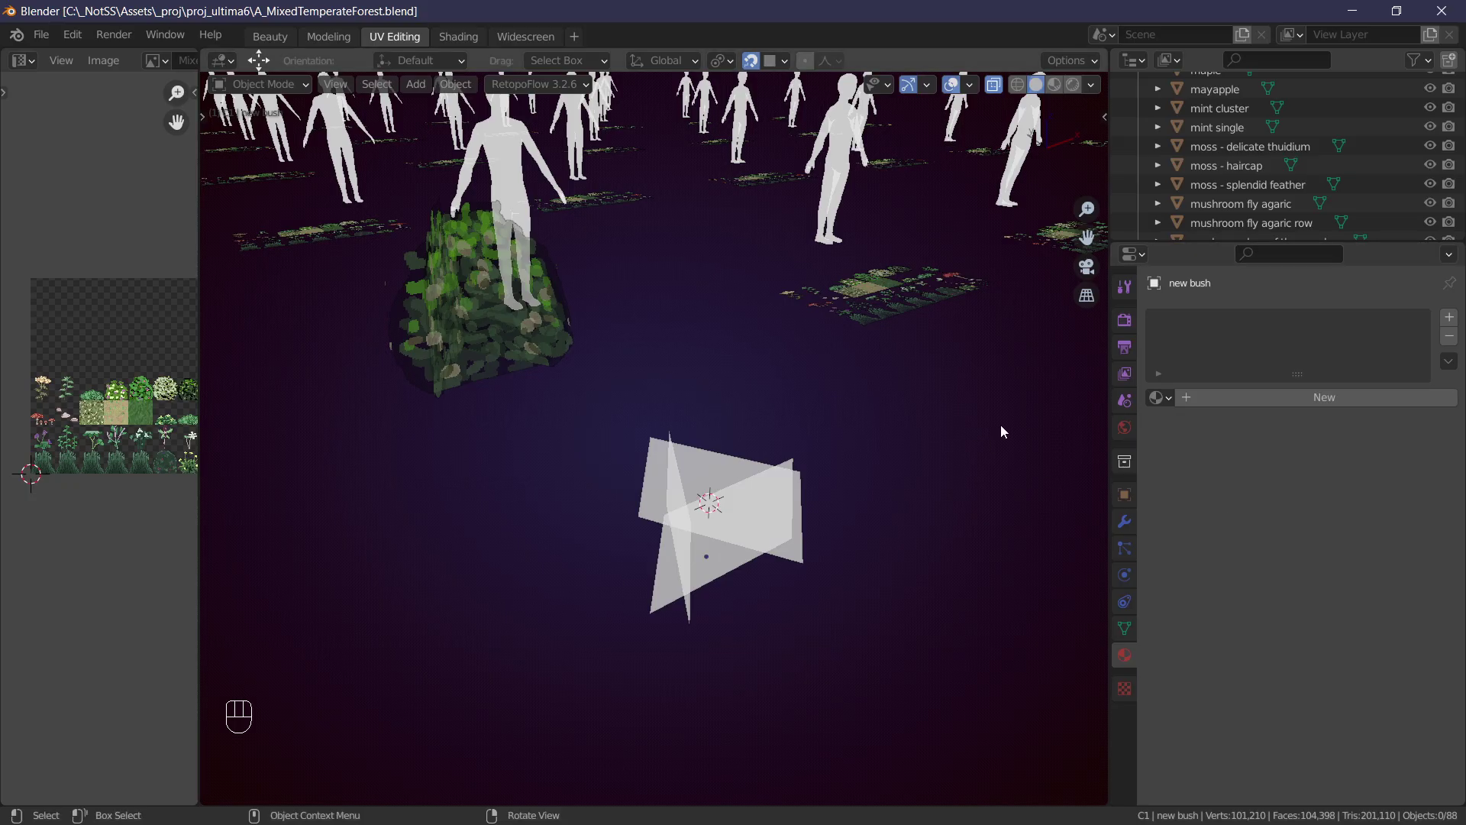
Switch to Blender and select all the geometry of the new bush object in Edit Mode.
mouse_move(1001, 428)
middle_down()
mouse_move(687, 424)
mouse_move(811, 425)
mouse_move(787, 425)
mouse_move(780, 461)
middle_up()
key(Tab)
key(a)
key(a)
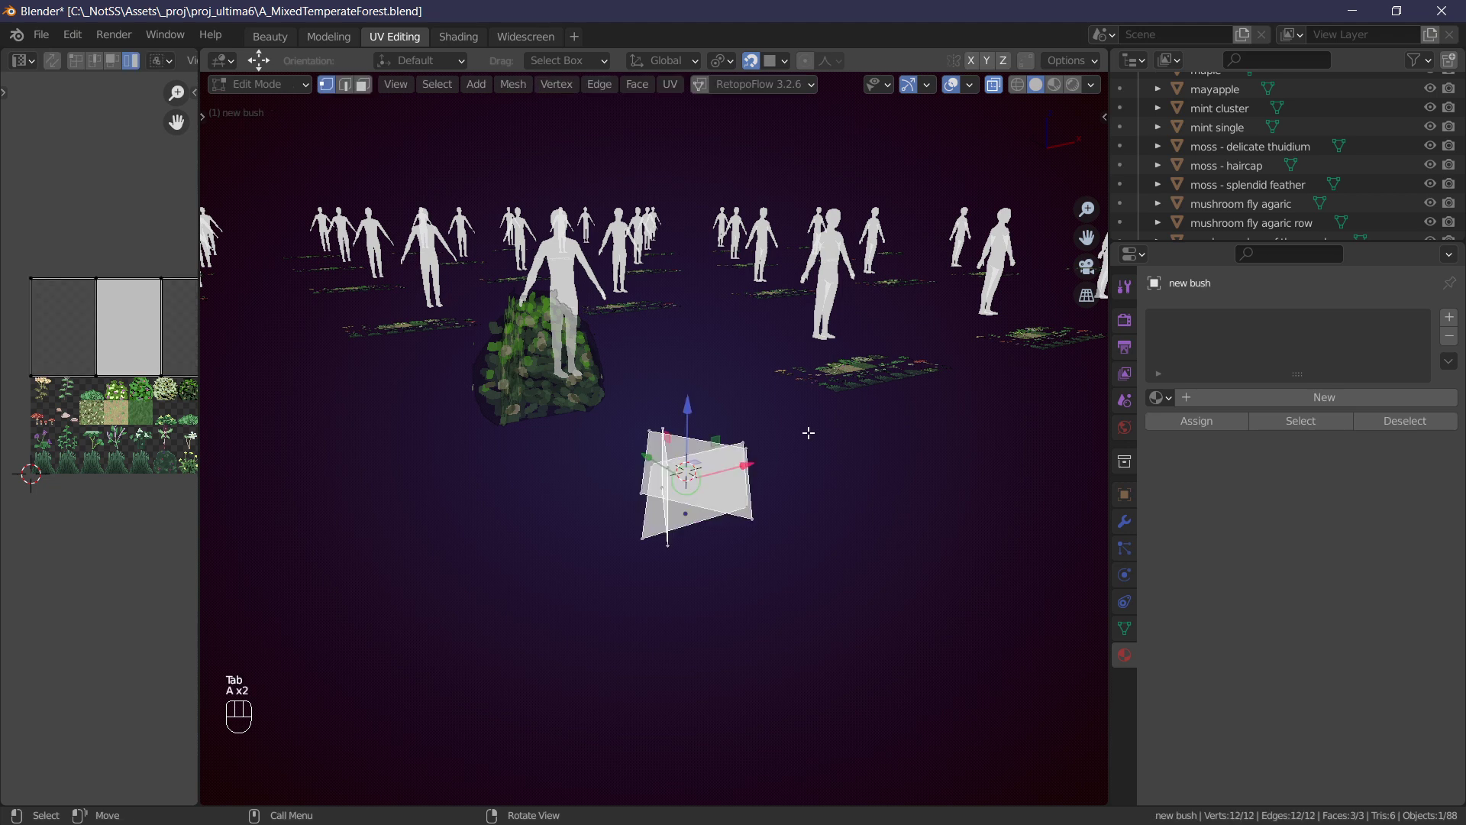
scroll(811, 428, up, 2)
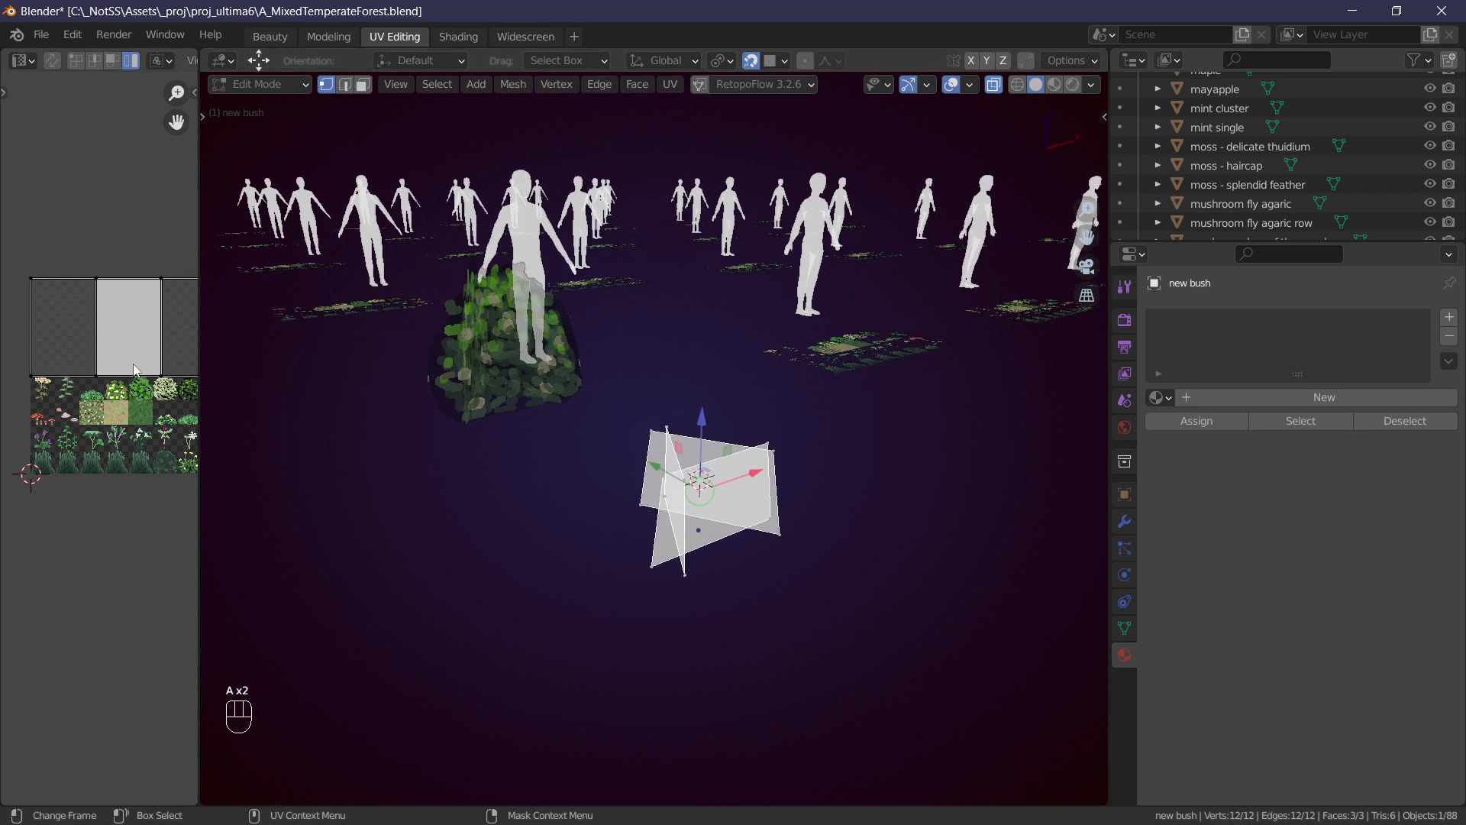
Widen the UV editor around the bush's UV layout and reload the updated atlas image.
drag(202, 286, 488, 290)
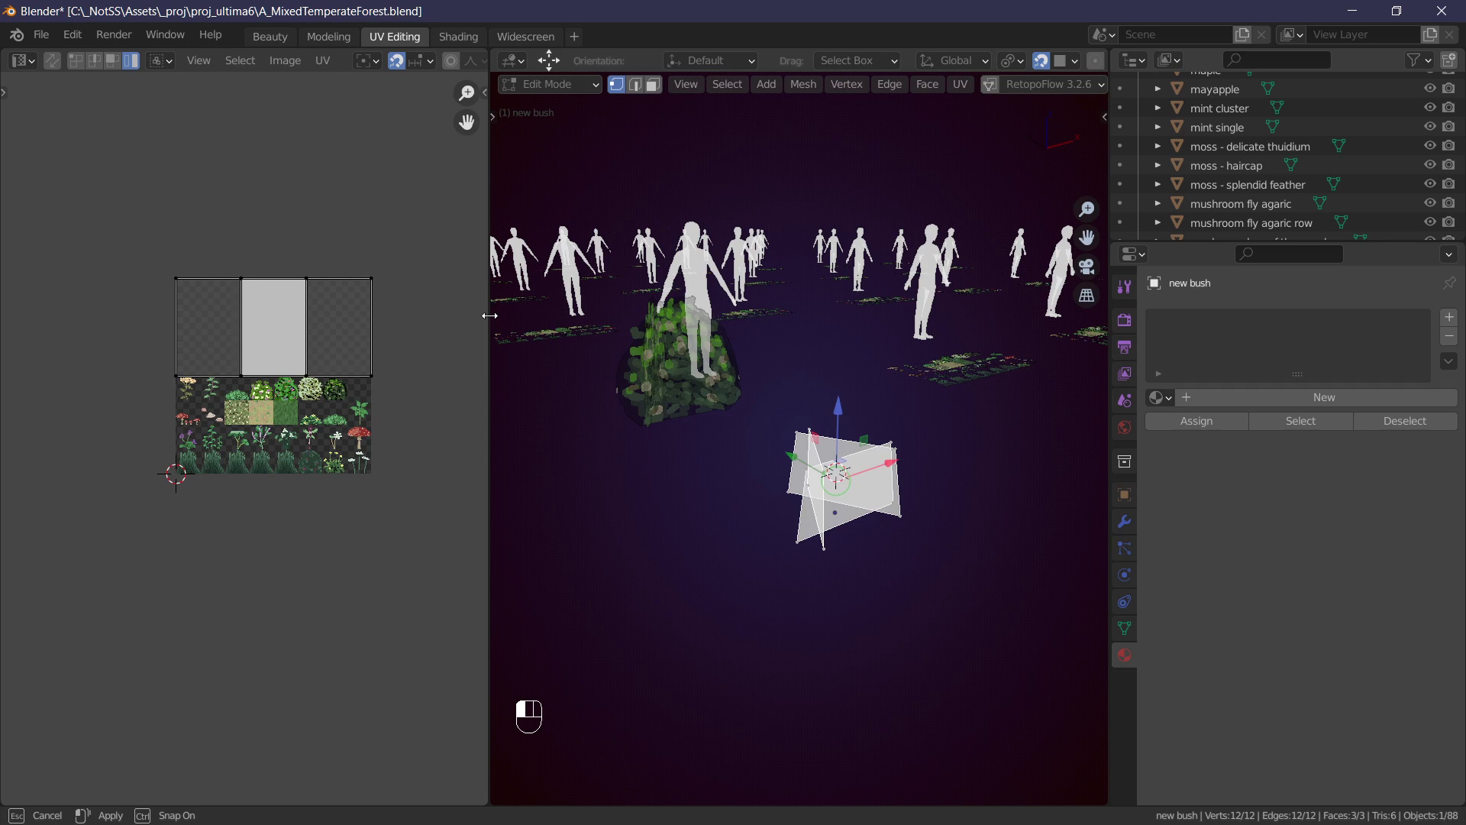
scroll(412, 308, up, 3)
shift+middle_drag(412, 308, 333, 395)
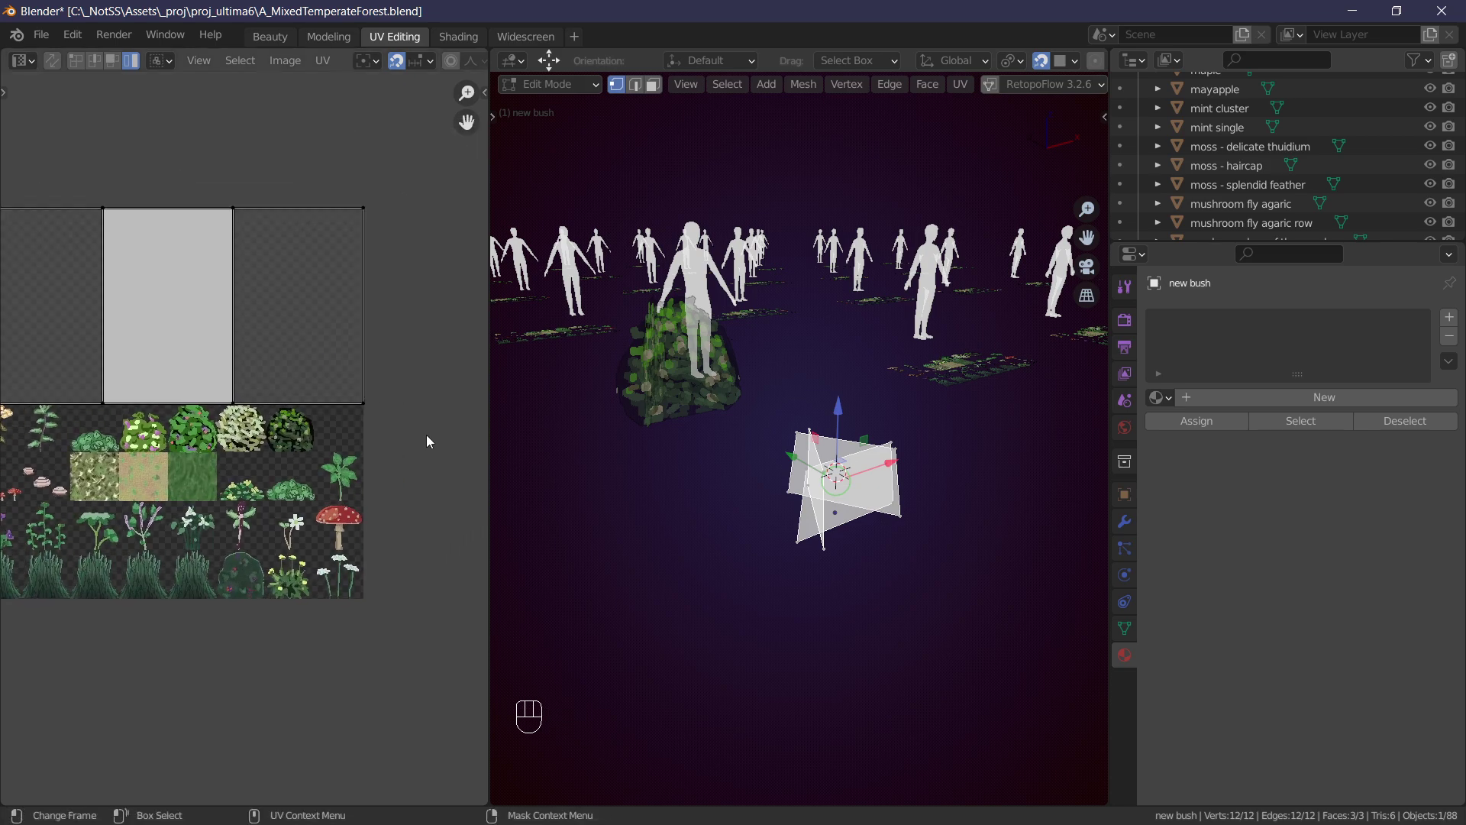
key(alt+r)
middle_drag(974, 465, 965, 461)
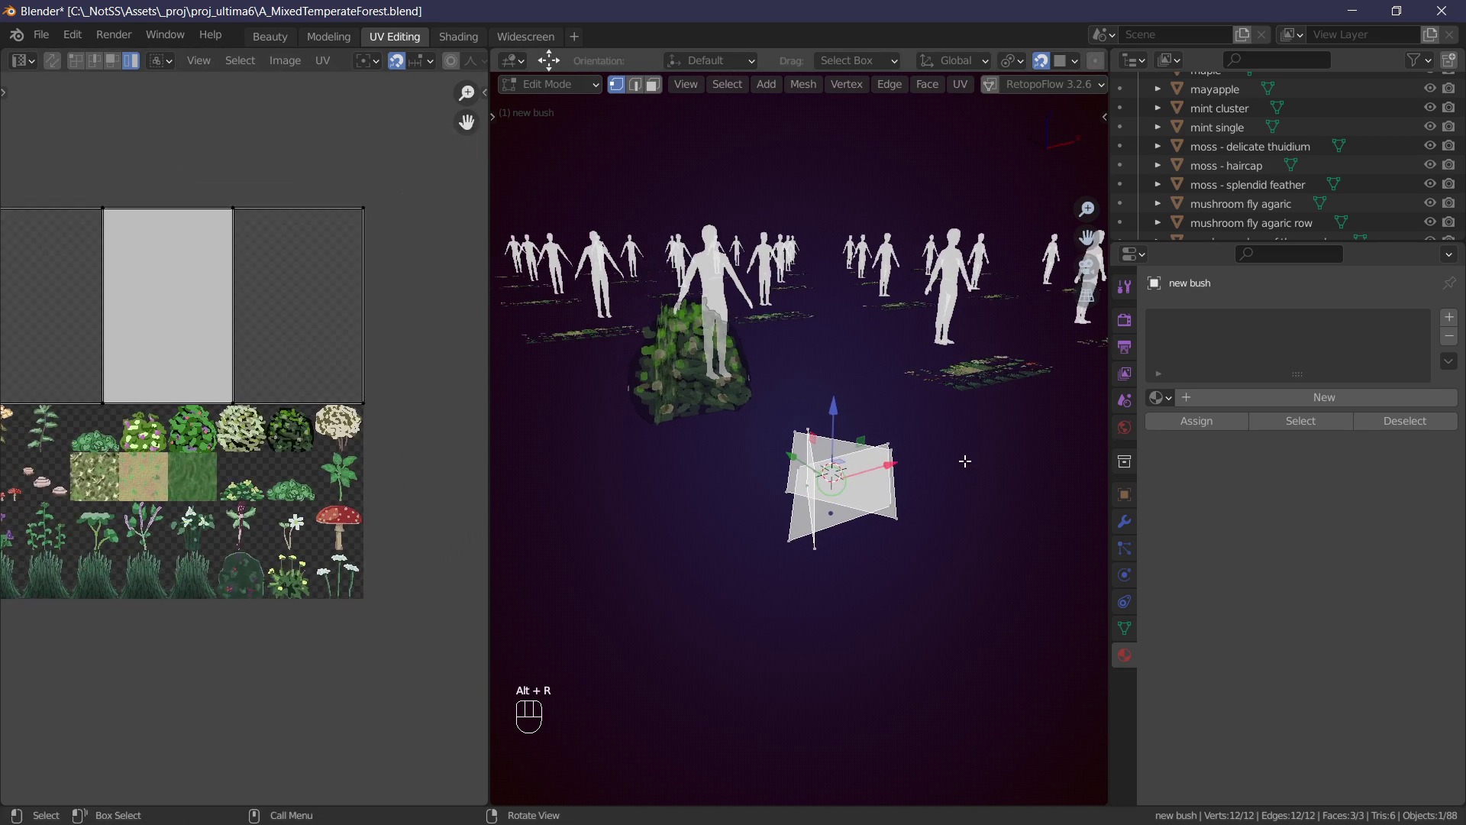
Reset the UVs of all the new bush faces and select every UV in the UV editor.
key(u)
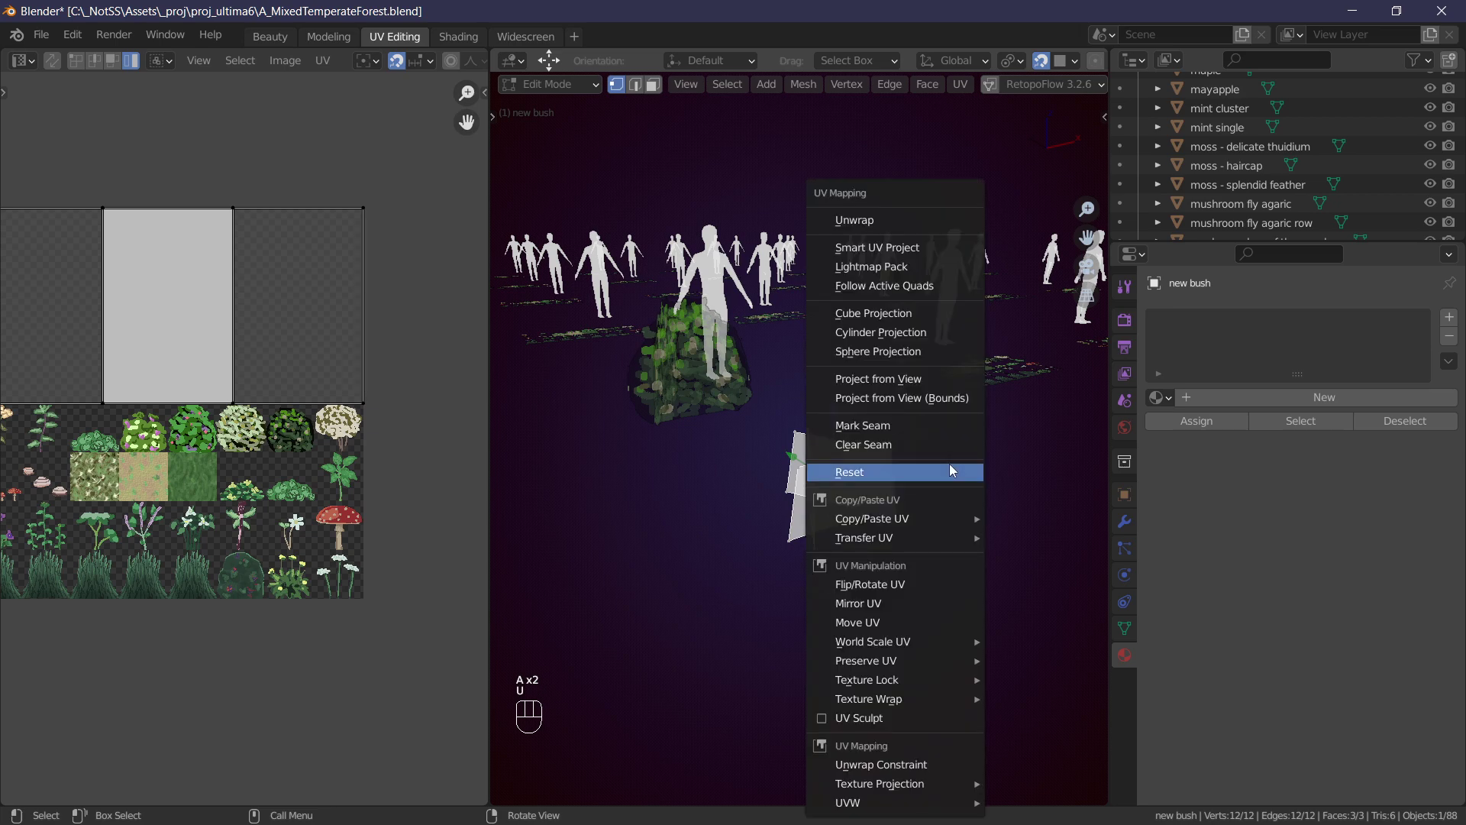
click(950, 465)
key(a)
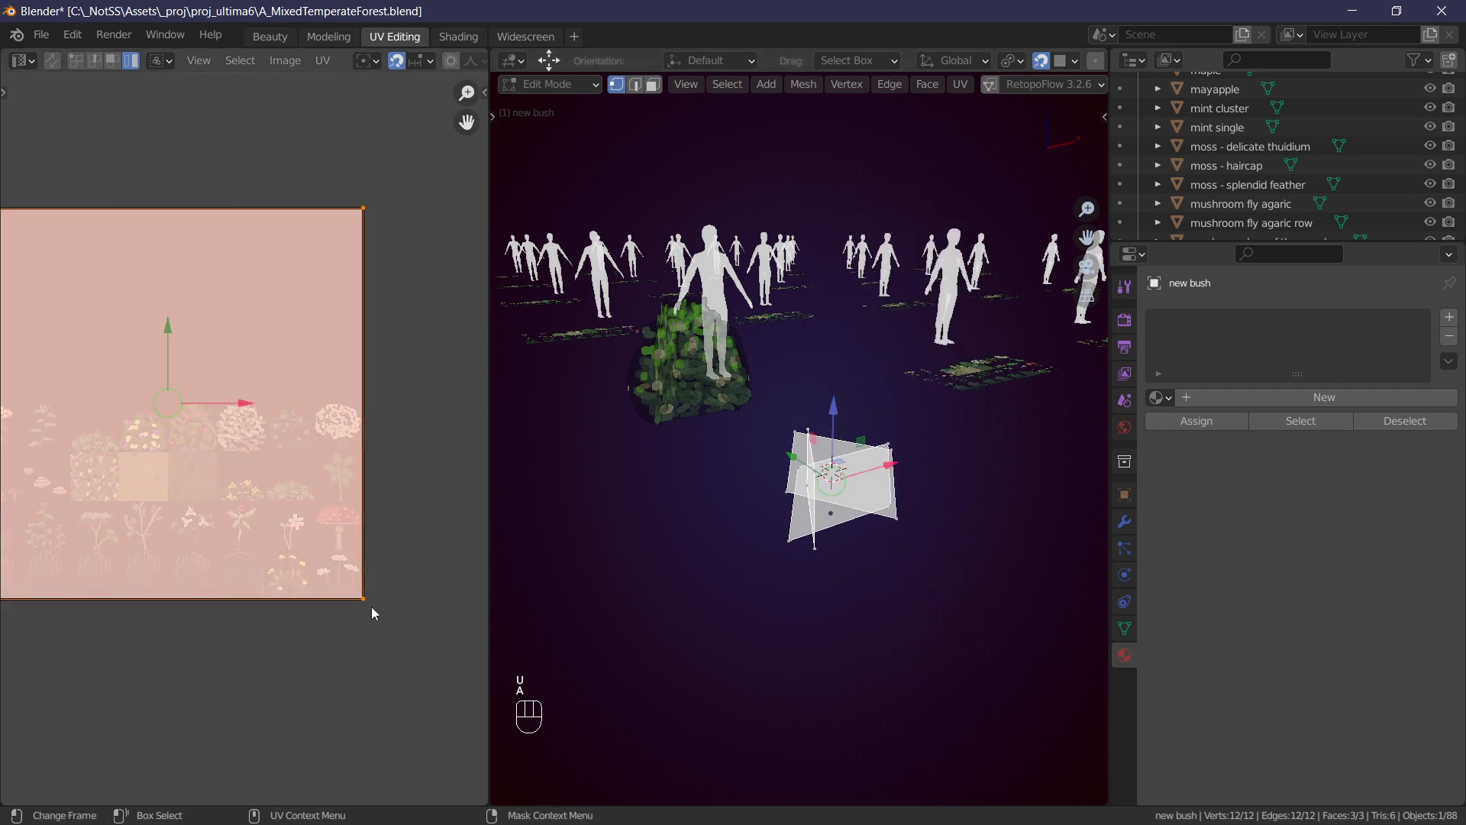
Scale down the UV square and fit it exactly over the painted serviceberry cell of the atlas.
key(s)
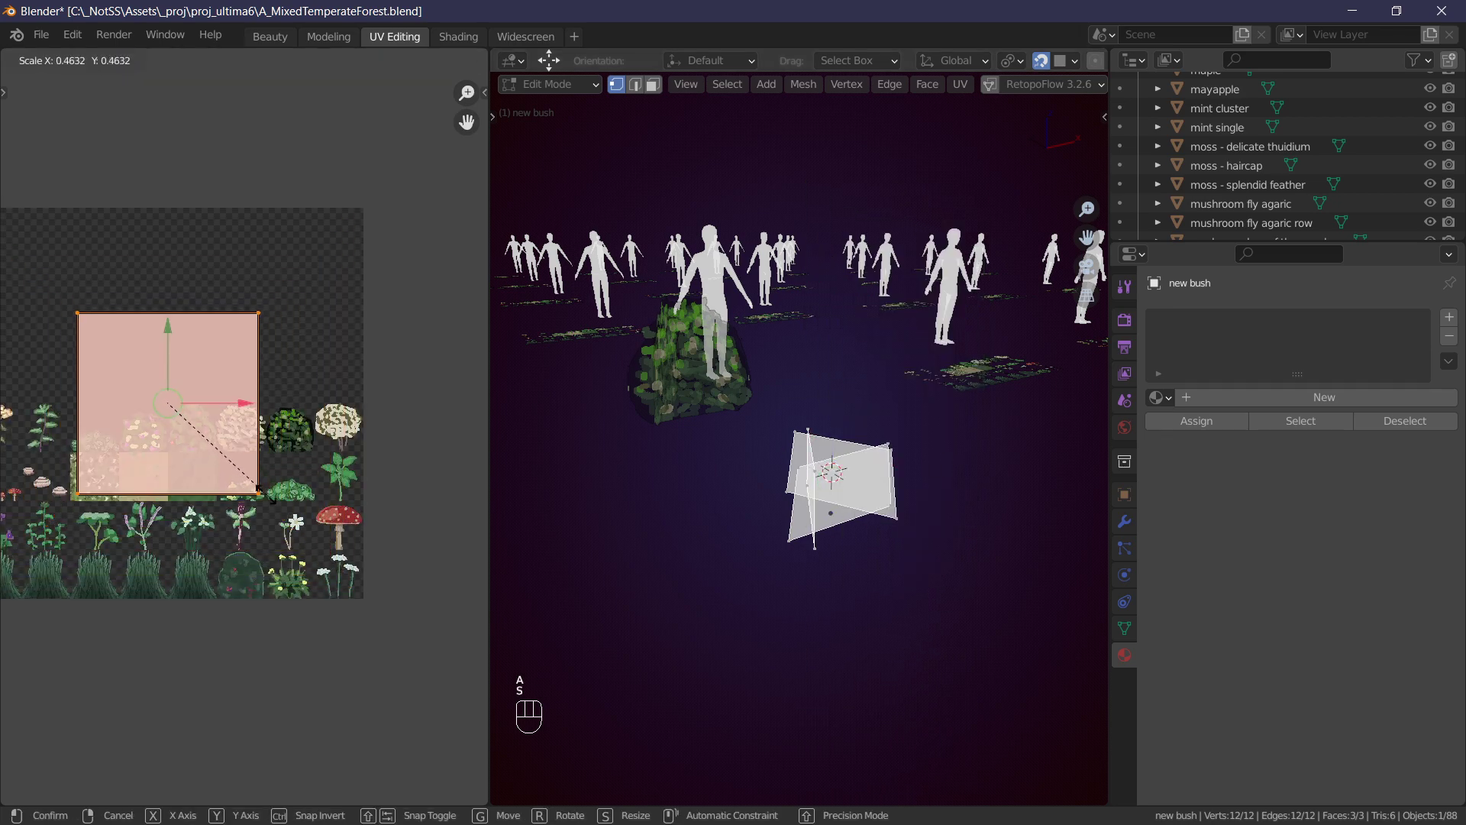
click(179, 424)
key(g)
click(343, 456)
scroll(342, 456, up, 6)
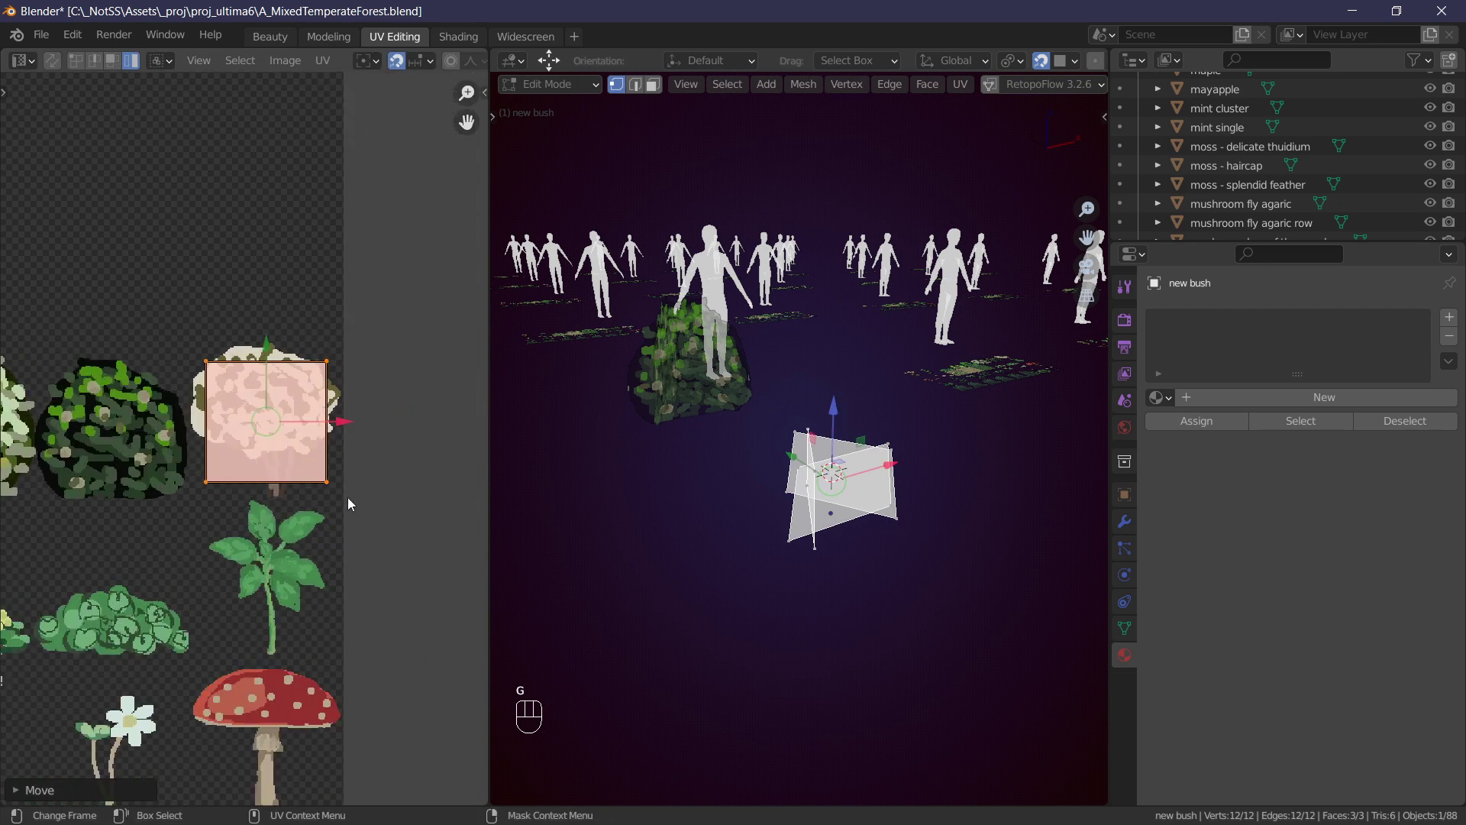
key(s)
click(373, 513)
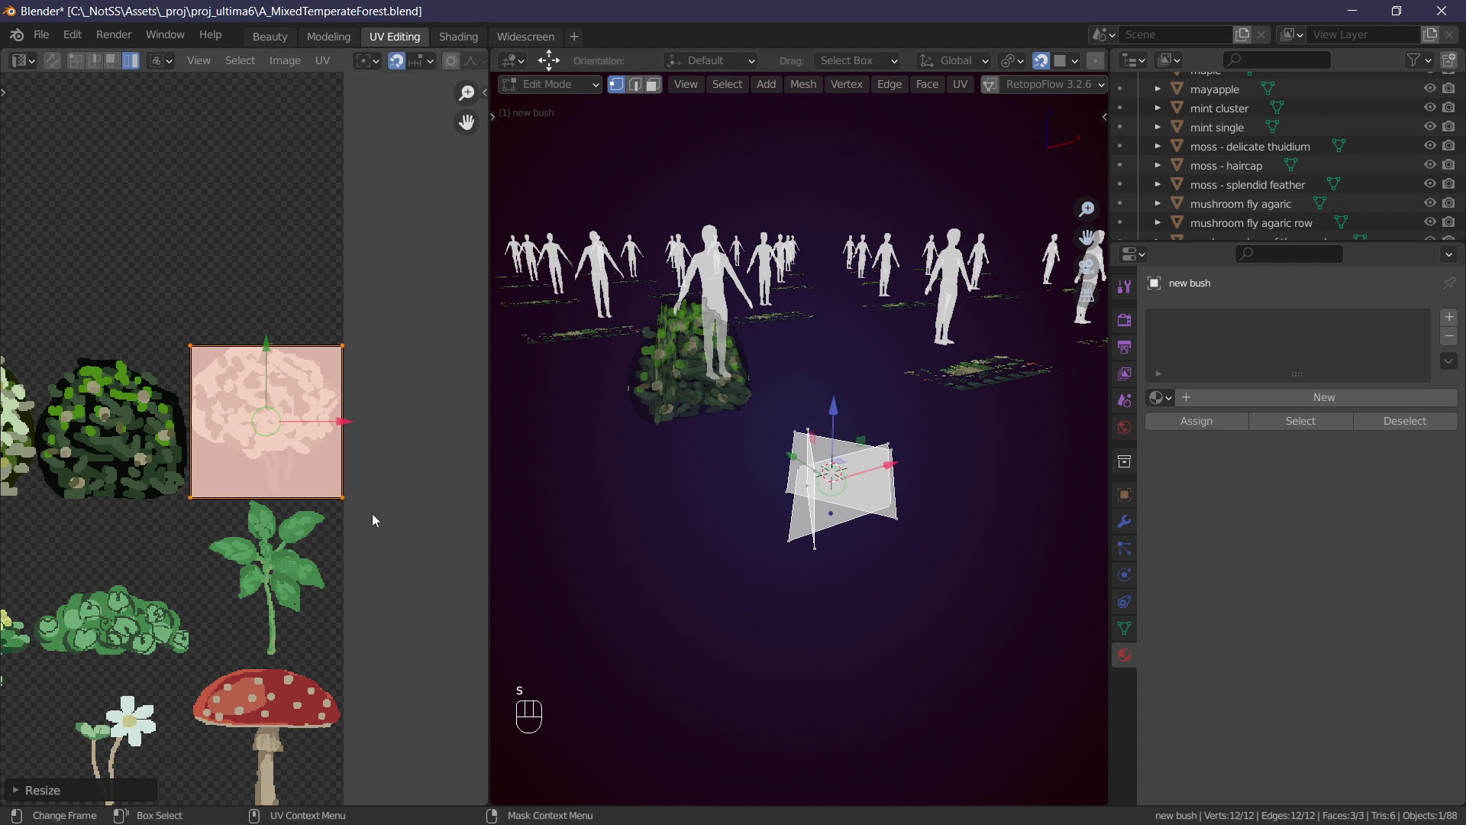
scroll(368, 513, up, 1)
Assign the existing MixedForestCutout material to the new bush and toggle X-ray shading in the viewport.
middle_drag(840, 489, 975, 518)
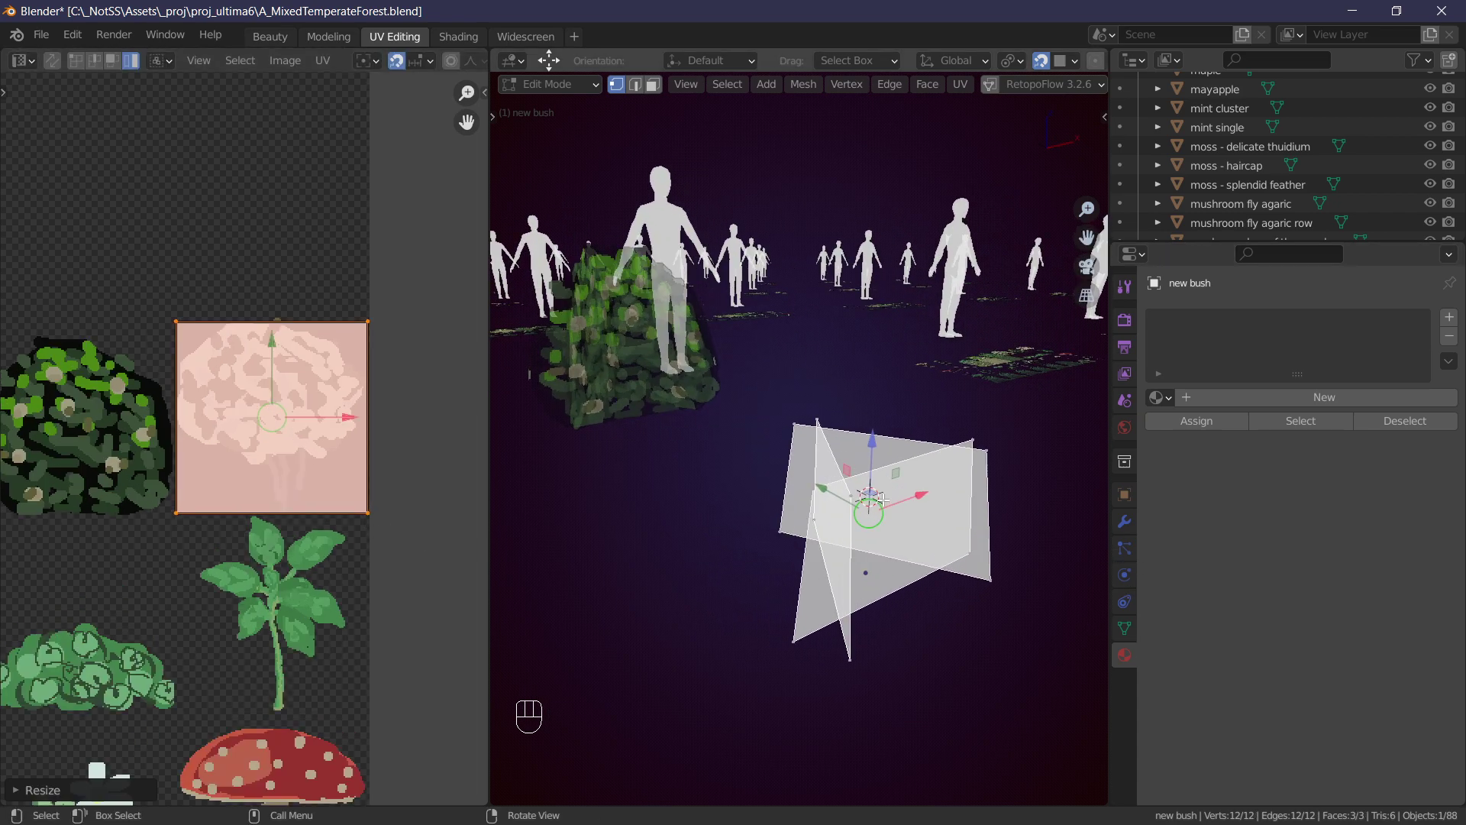
key(Tab)
key(Tab)
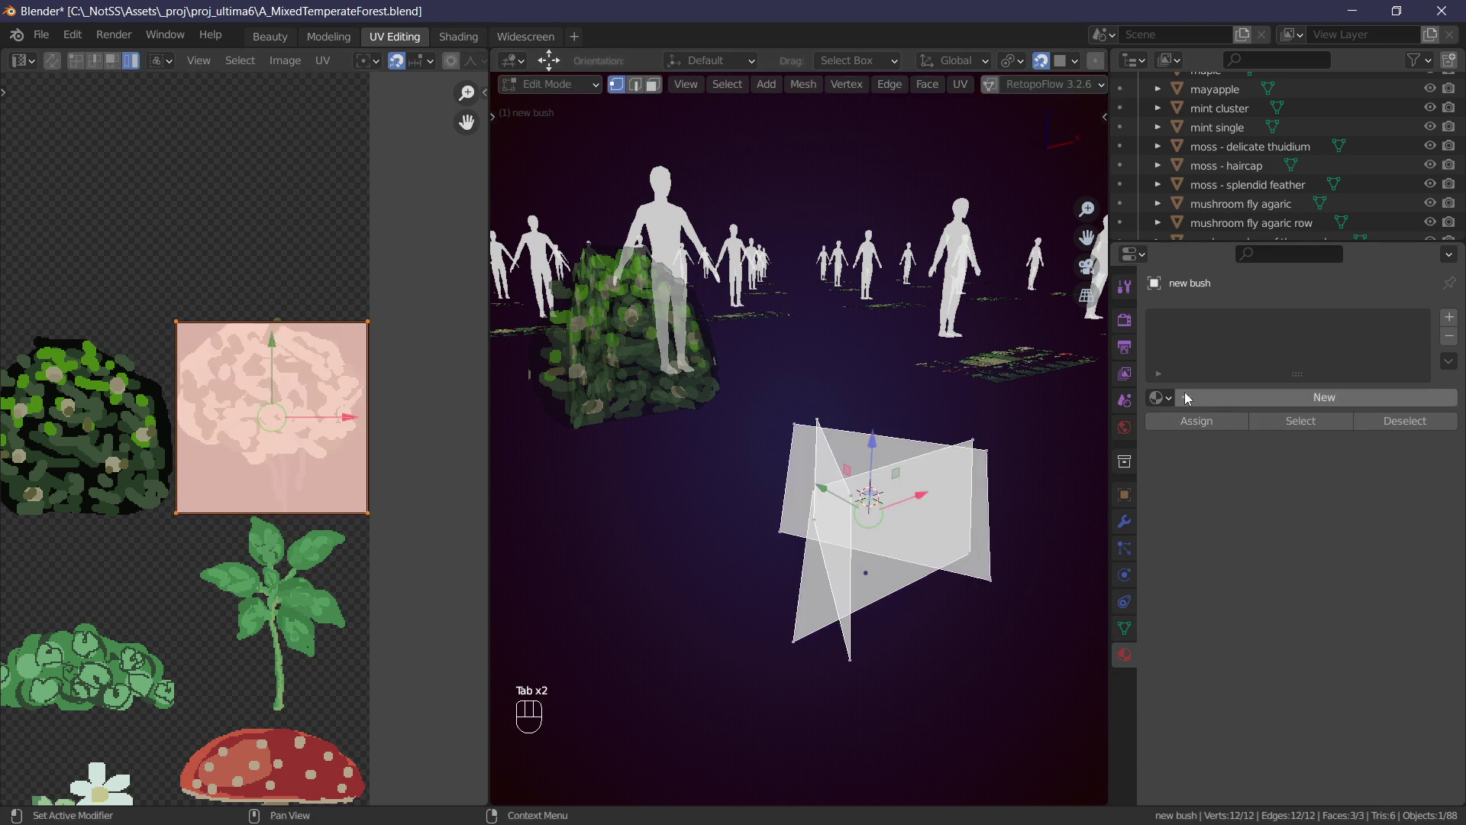
click(1160, 397)
click(1191, 426)
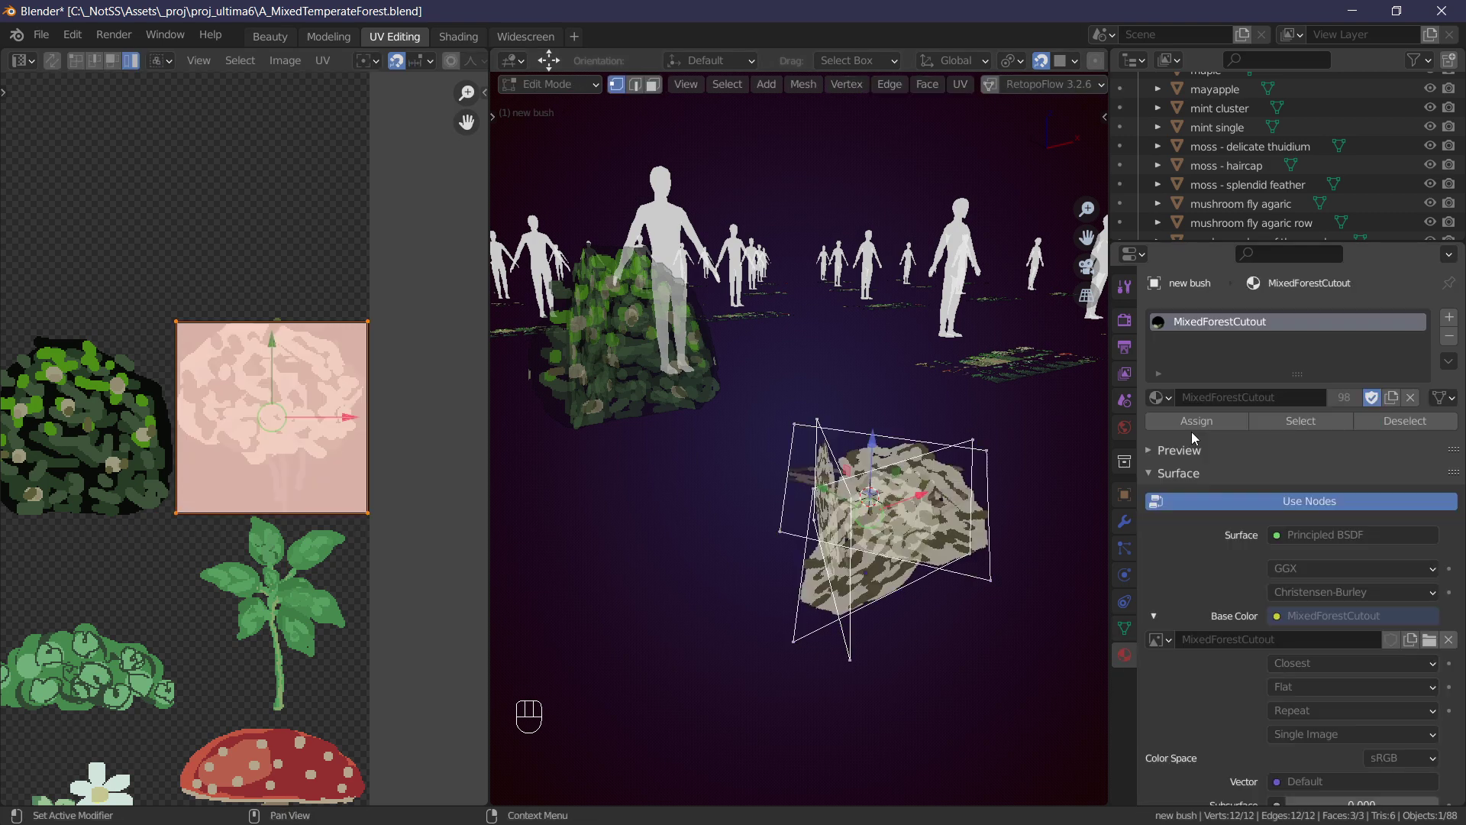
middle_drag(863, 458, 906, 492)
key(alt+z)
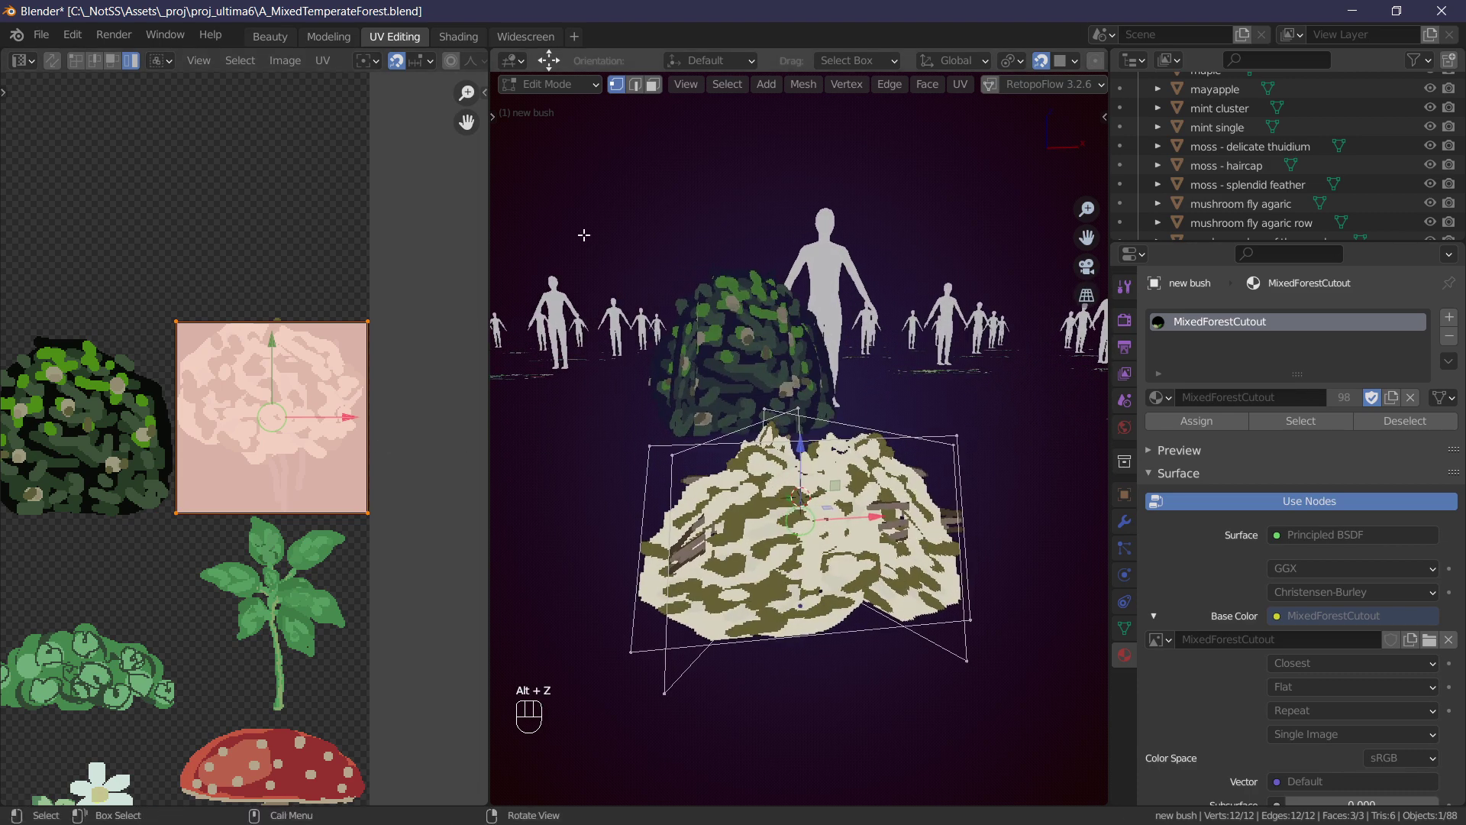
Select all the bush faces in face mode and rotate their UVs by -90 degrees so the serviceberry stands upright.
click(653, 84)
click(839, 522)
middle_drag(839, 522, 878, 473)
key(a)
key(a)
middle_drag(736, 463, 907, 492)
key(a)
key(a)
key(a)
key(a)
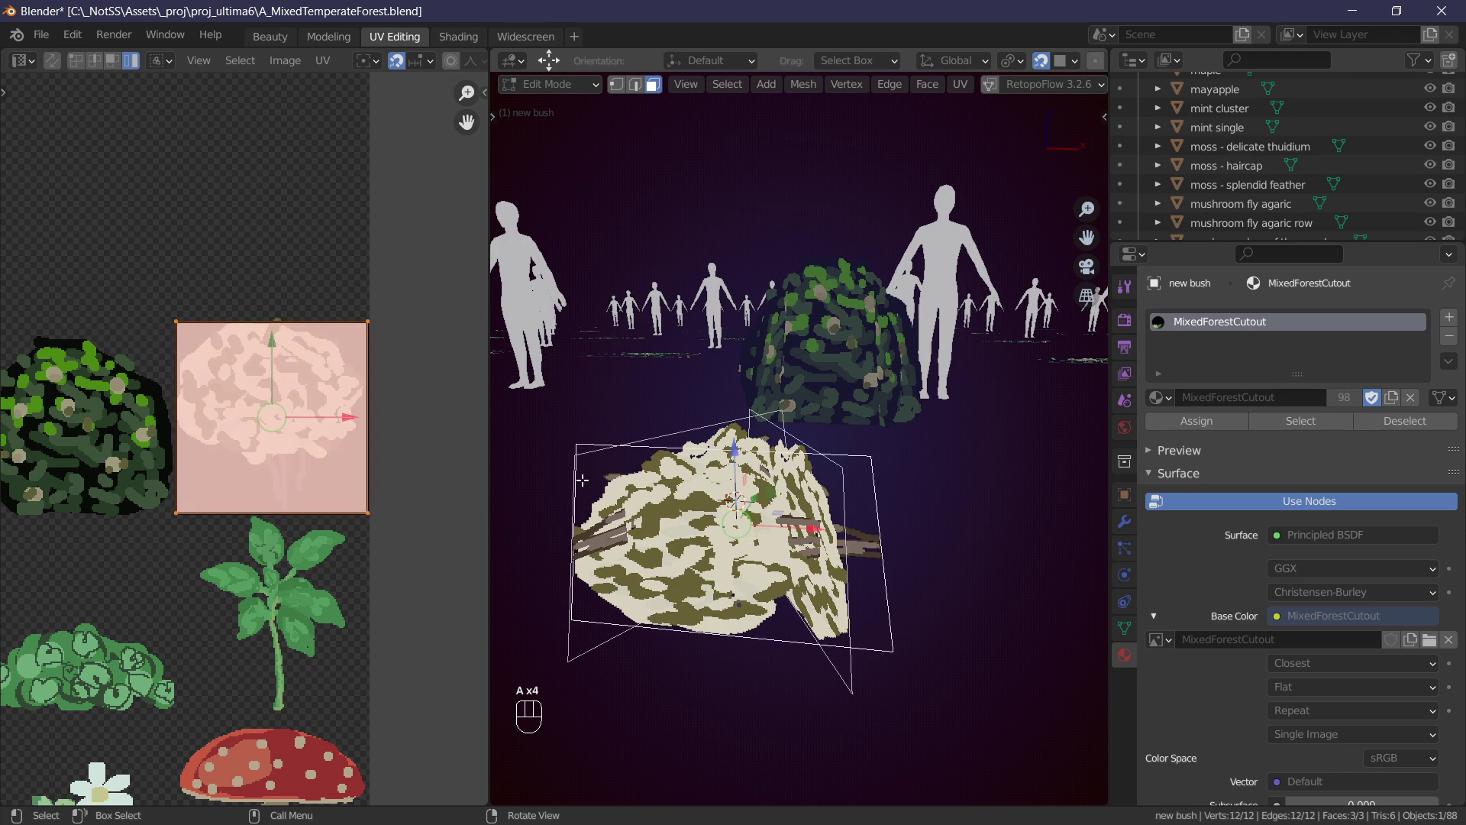
key(r)
mouse_move(342, 285)
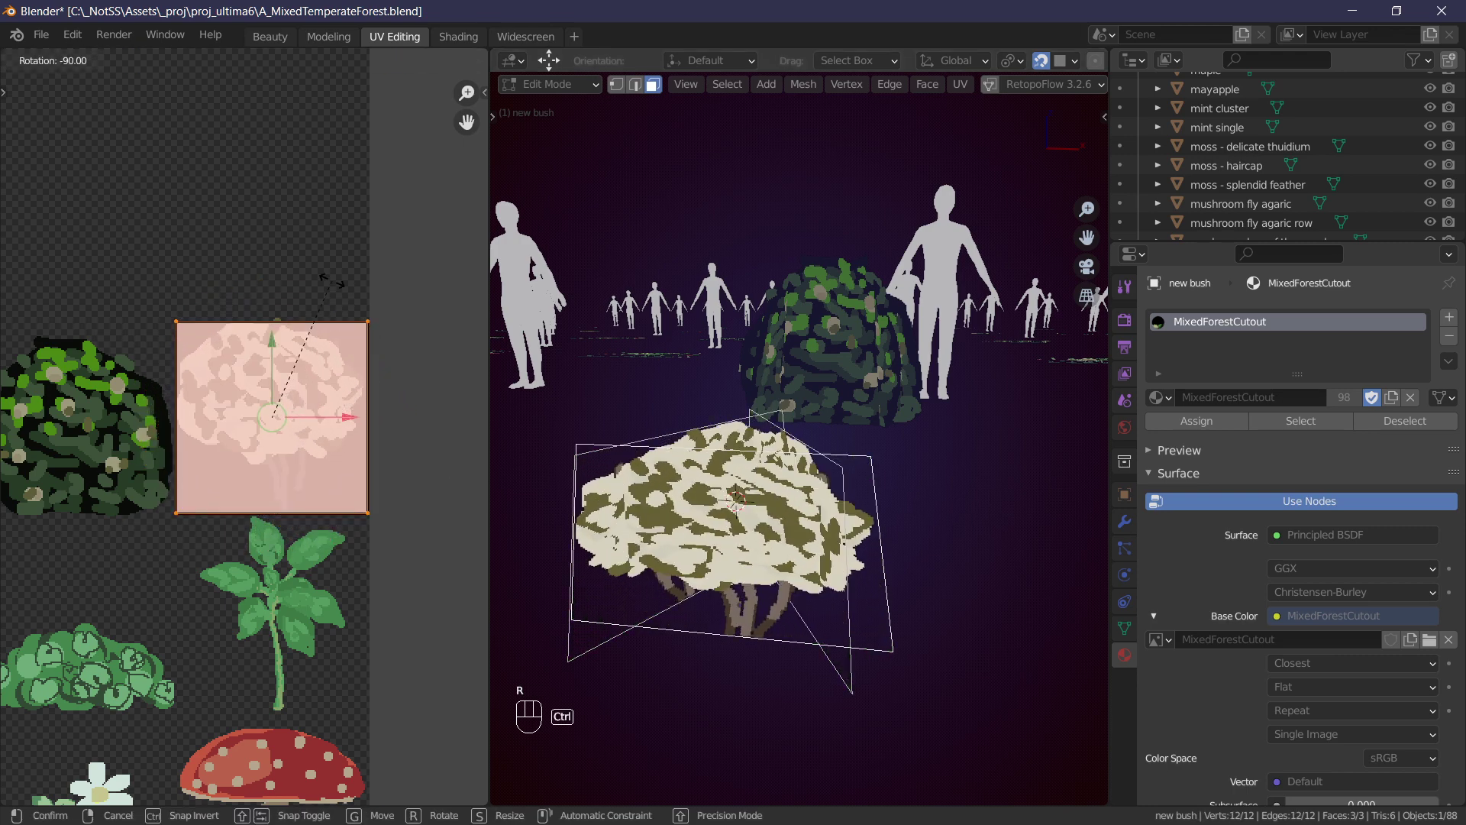
click(342, 286)
Box-select the top vertices of the bush planes and raise them about 0.34 m with snapping turned off.
middle_drag(901, 474, 682, 314)
key(a)
key(Tab)
key(Tab)
key(a)
key(a)
key(b)
drag(655, 386, 890, 458)
middle_drag(890, 459, 797, 351)
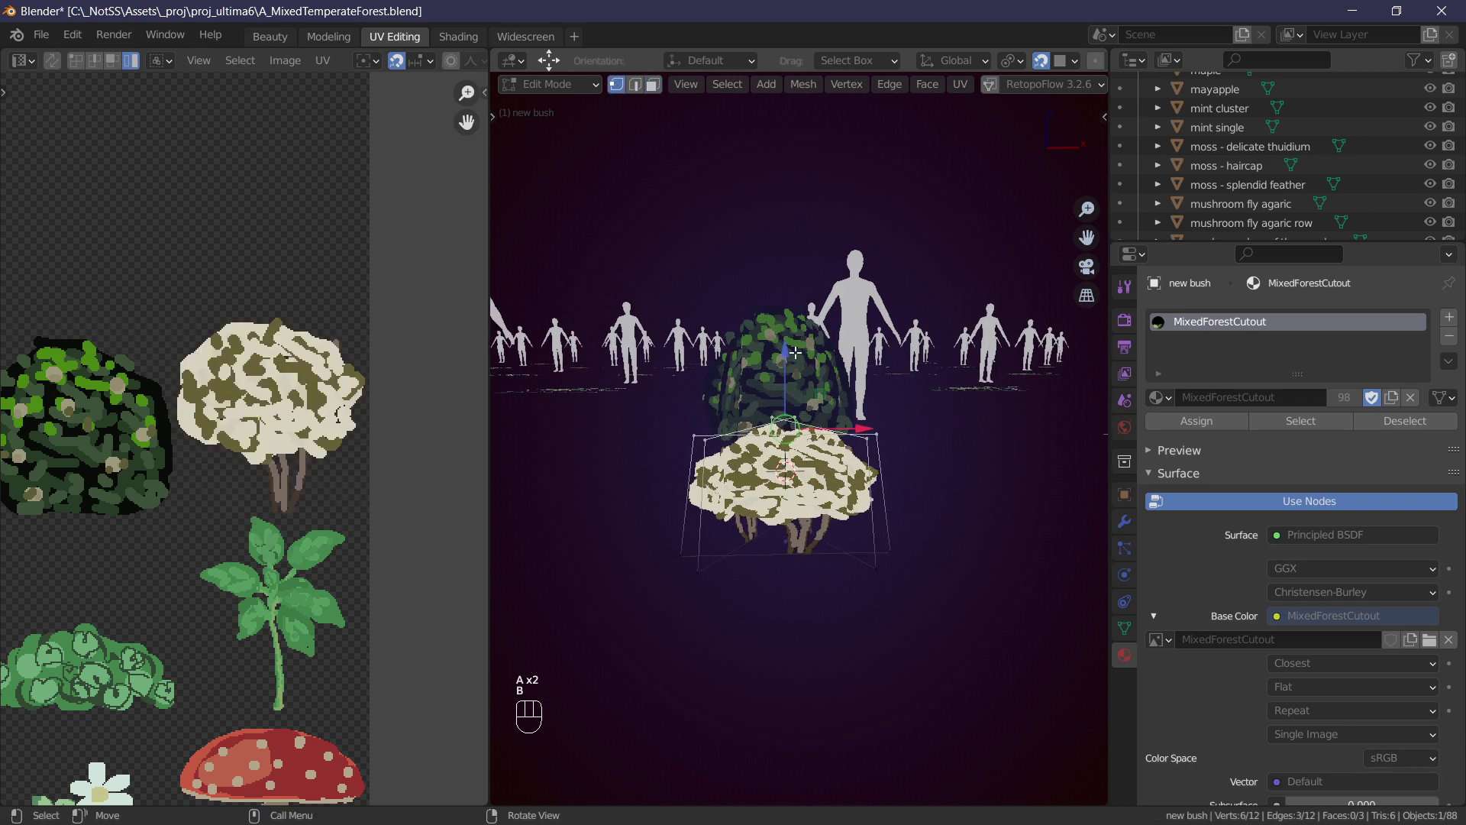
key(shift+Tab)
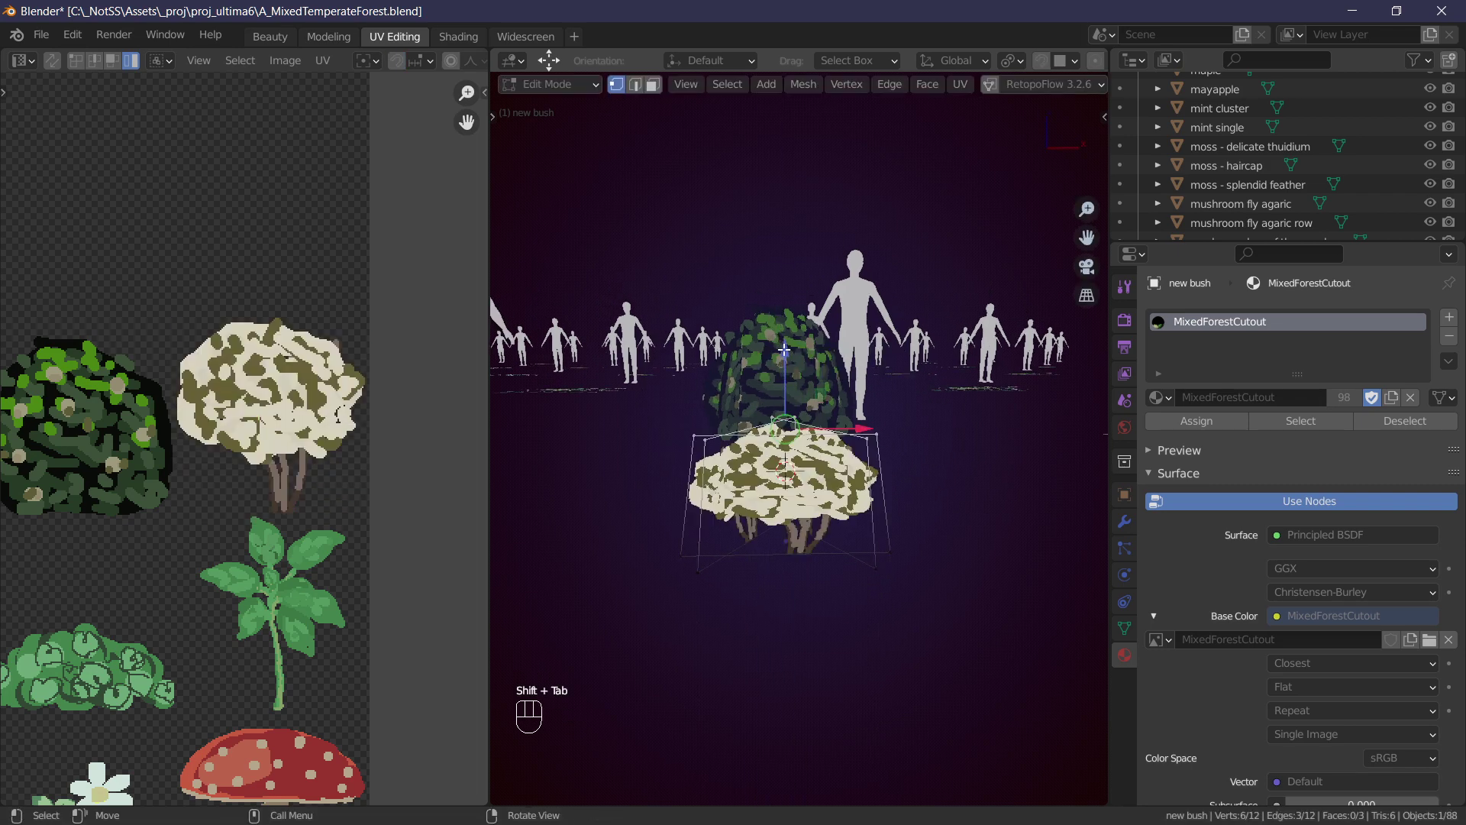
drag(784, 353, 784, 258)
scroll(833, 410, down, 6)
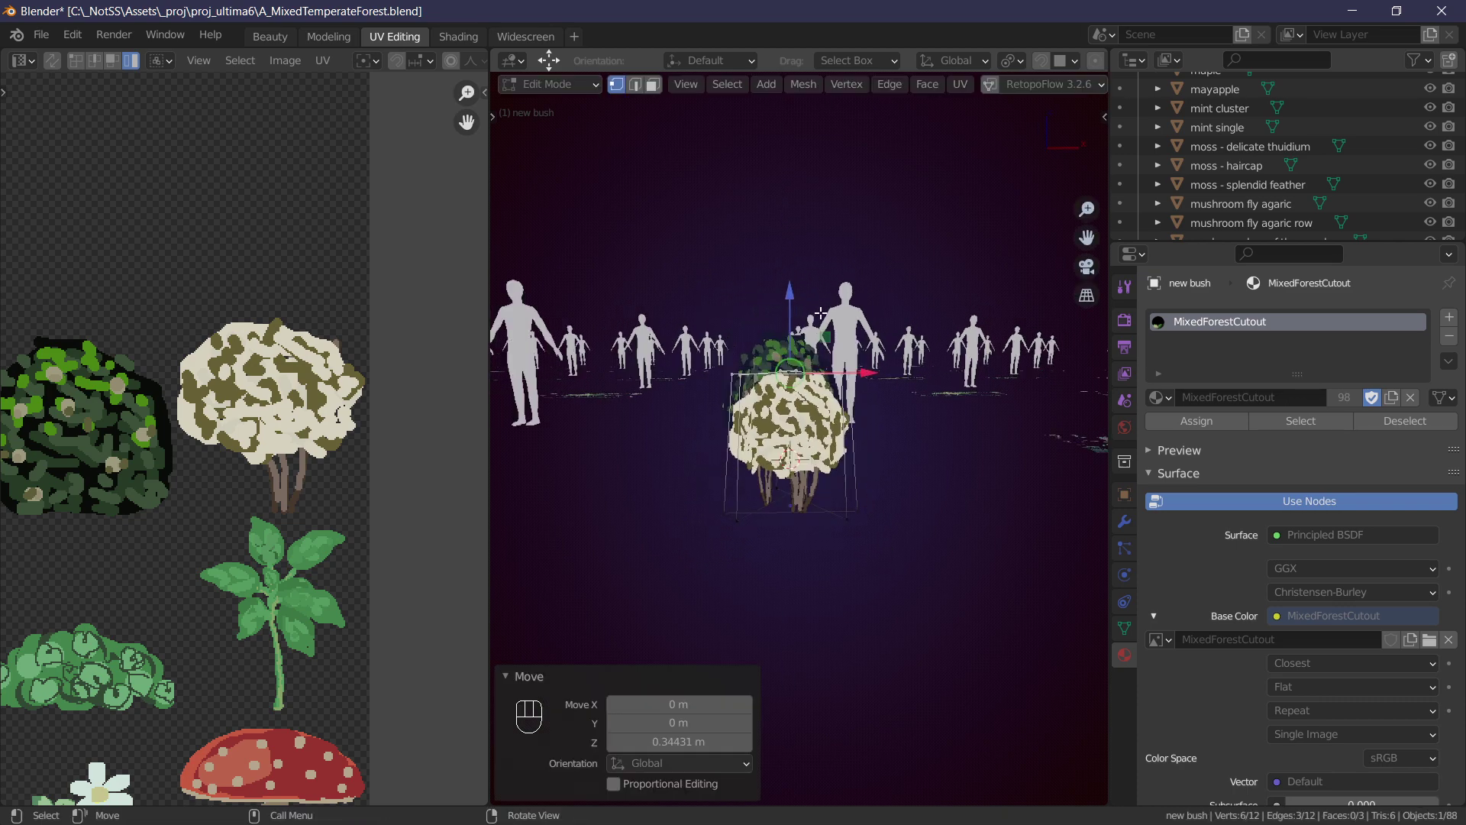
middle_drag(833, 410, 841, 471)
Scale the bush object up by about 2.45 in Object Mode and apply all its transforms.
key(Tab)
key(s)
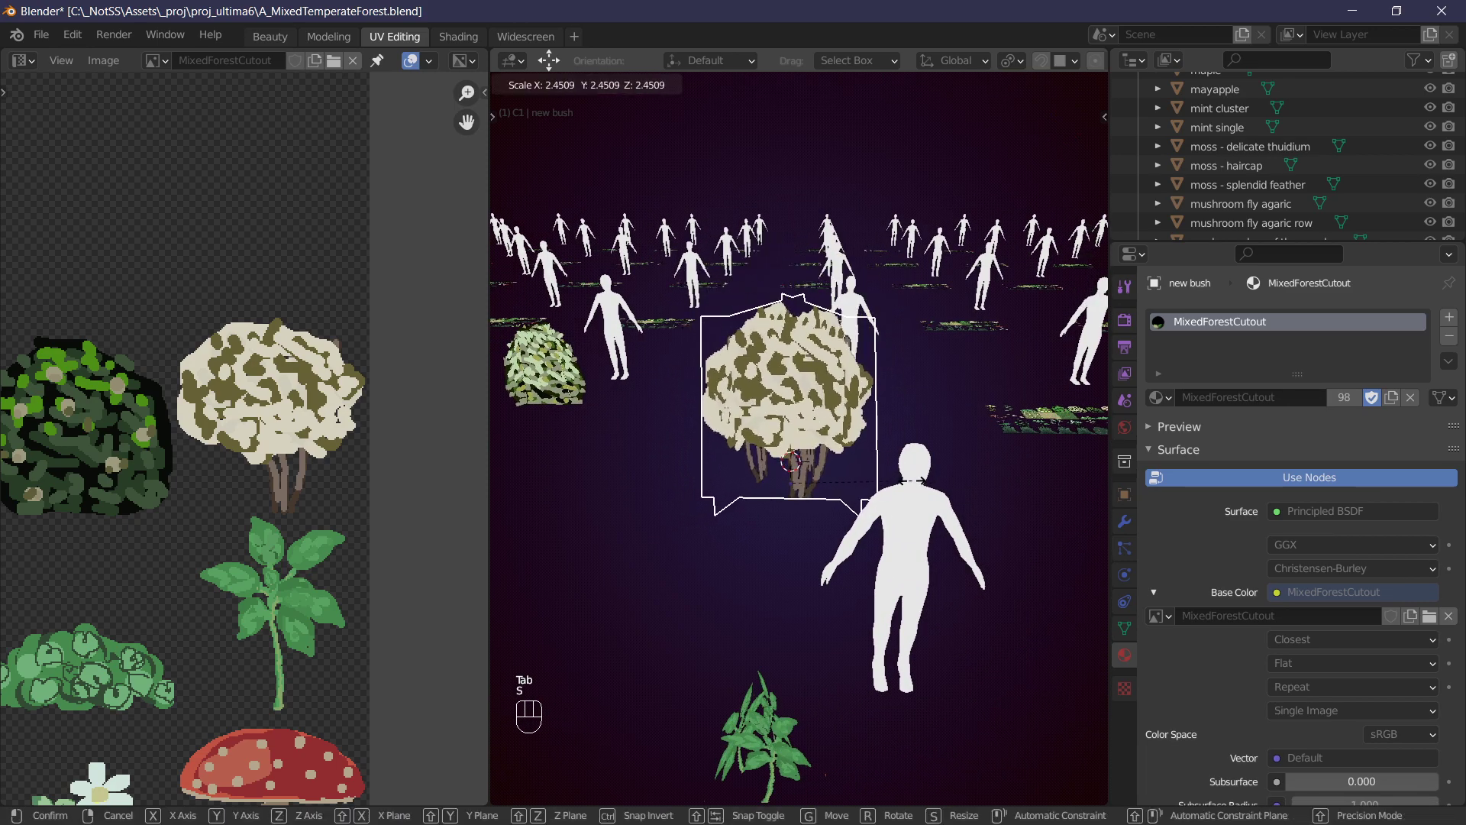
click(944, 487)
mouse_move(944, 487)
middle_down()
mouse_move(763, 470)
mouse_move(901, 501)
mouse_move(901, 481)
mouse_move(852, 472)
mouse_move(883, 506)
mouse_move(928, 512)
middle_up()
key(ctrl+a)
key(a)
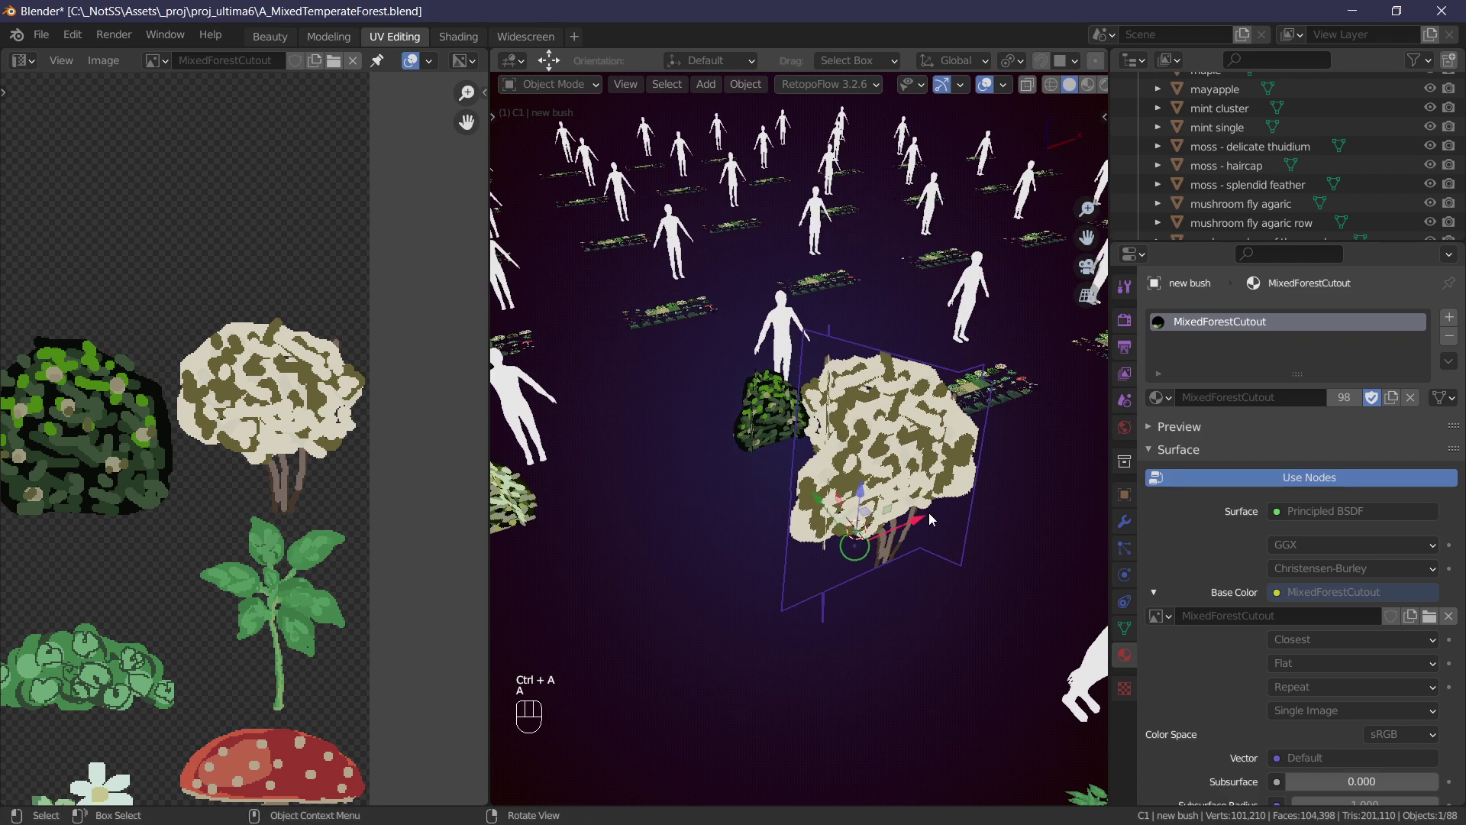
Rename the new bush object serviceberry and clear the selection.
key(F2)
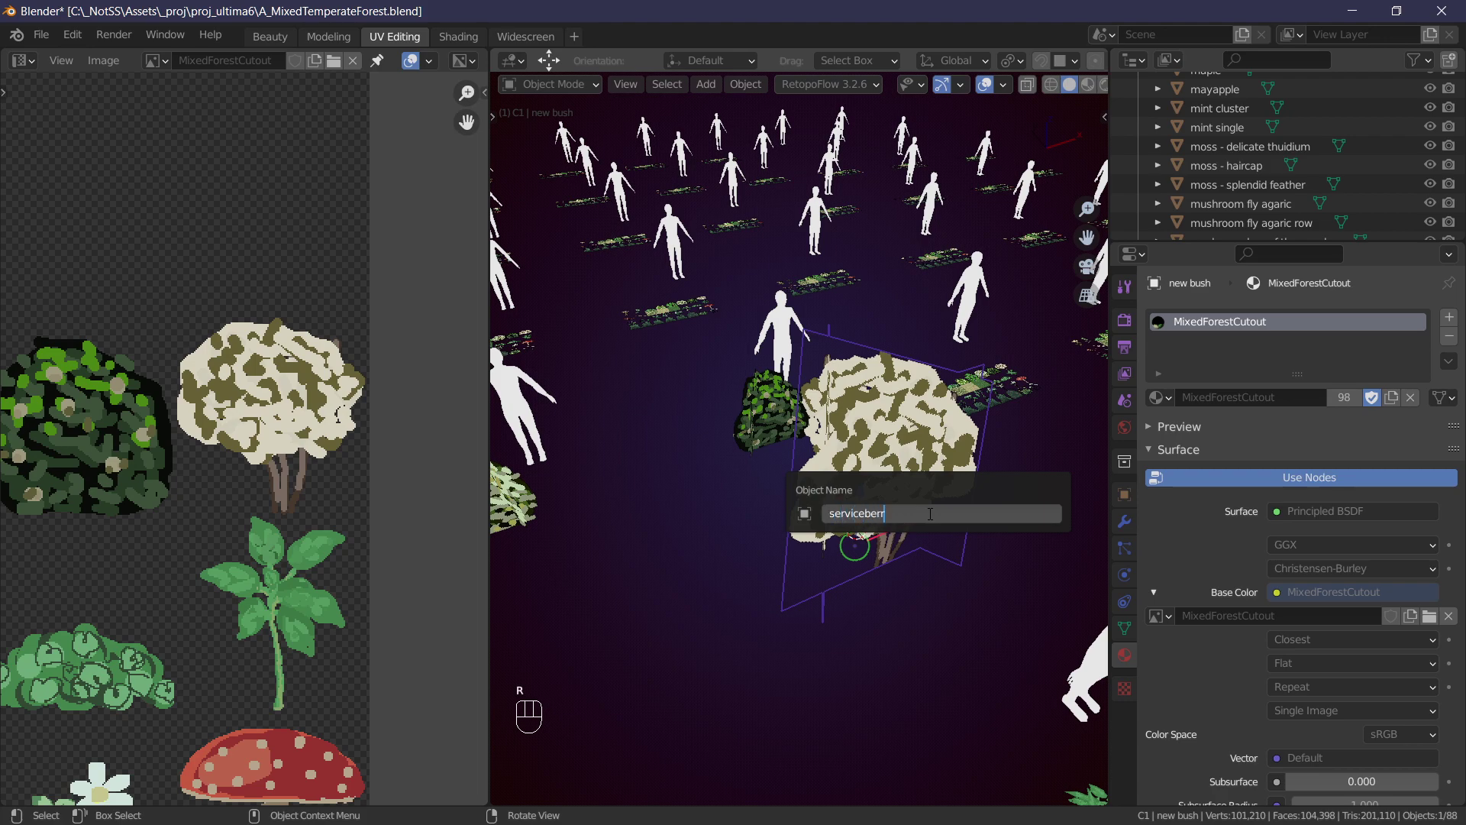
scroll(1005, 448, down, 7)
scroll(909, 432, down, 3)
right_drag(855, 352, 793, 504)
key(a)
scroll(796, 490, up, 2)
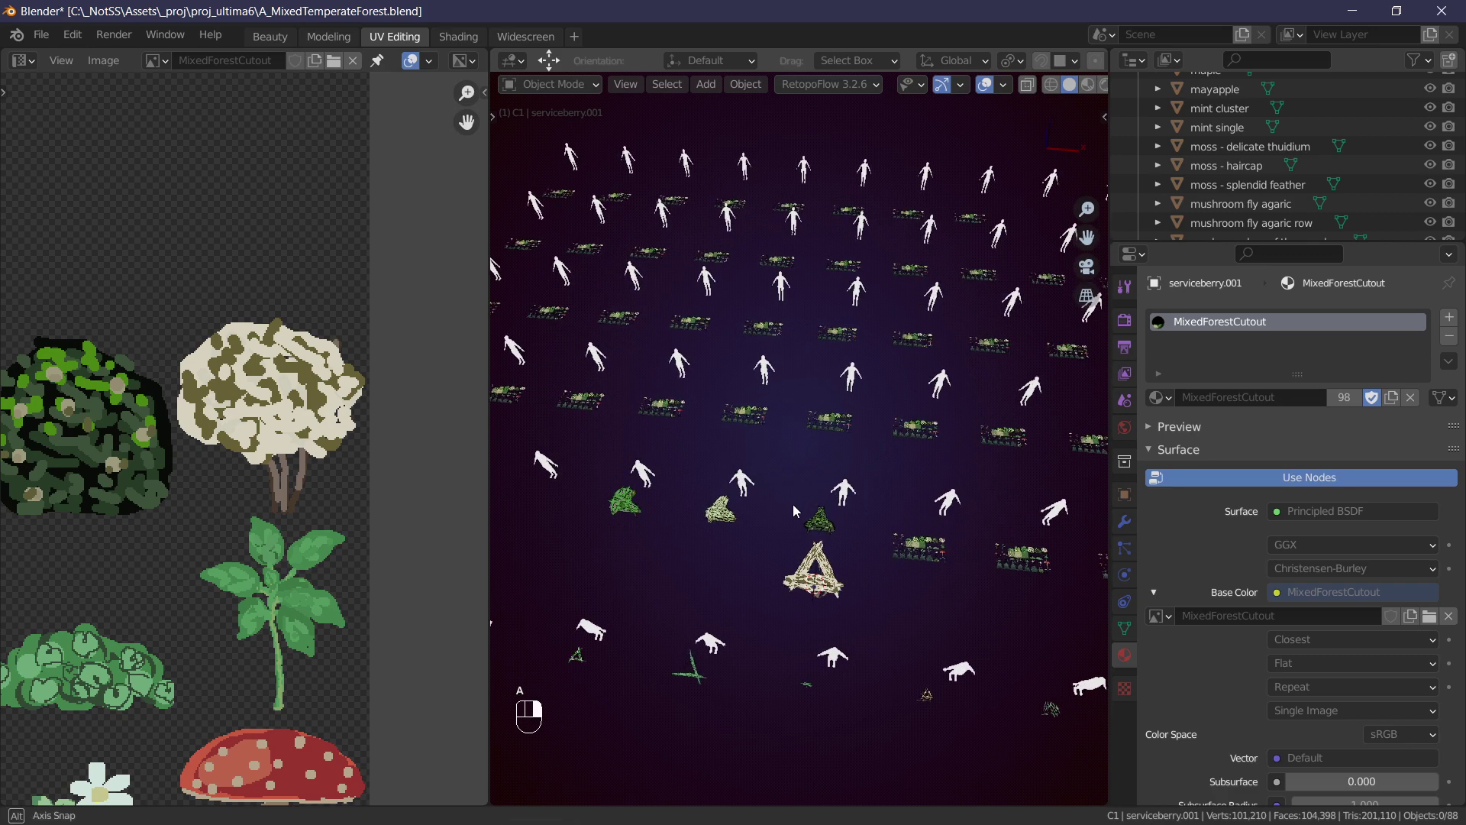
Select the serviceberry object, scale it up by about 1.1 and apply the transform.
click(849, 374)
right_drag(863, 427, 917, 511)
right_drag(916, 512, 901, 418)
shift+right_drag(901, 418, 893, 489)
click(831, 492)
scroll(932, 523, up, 2)
key(s)
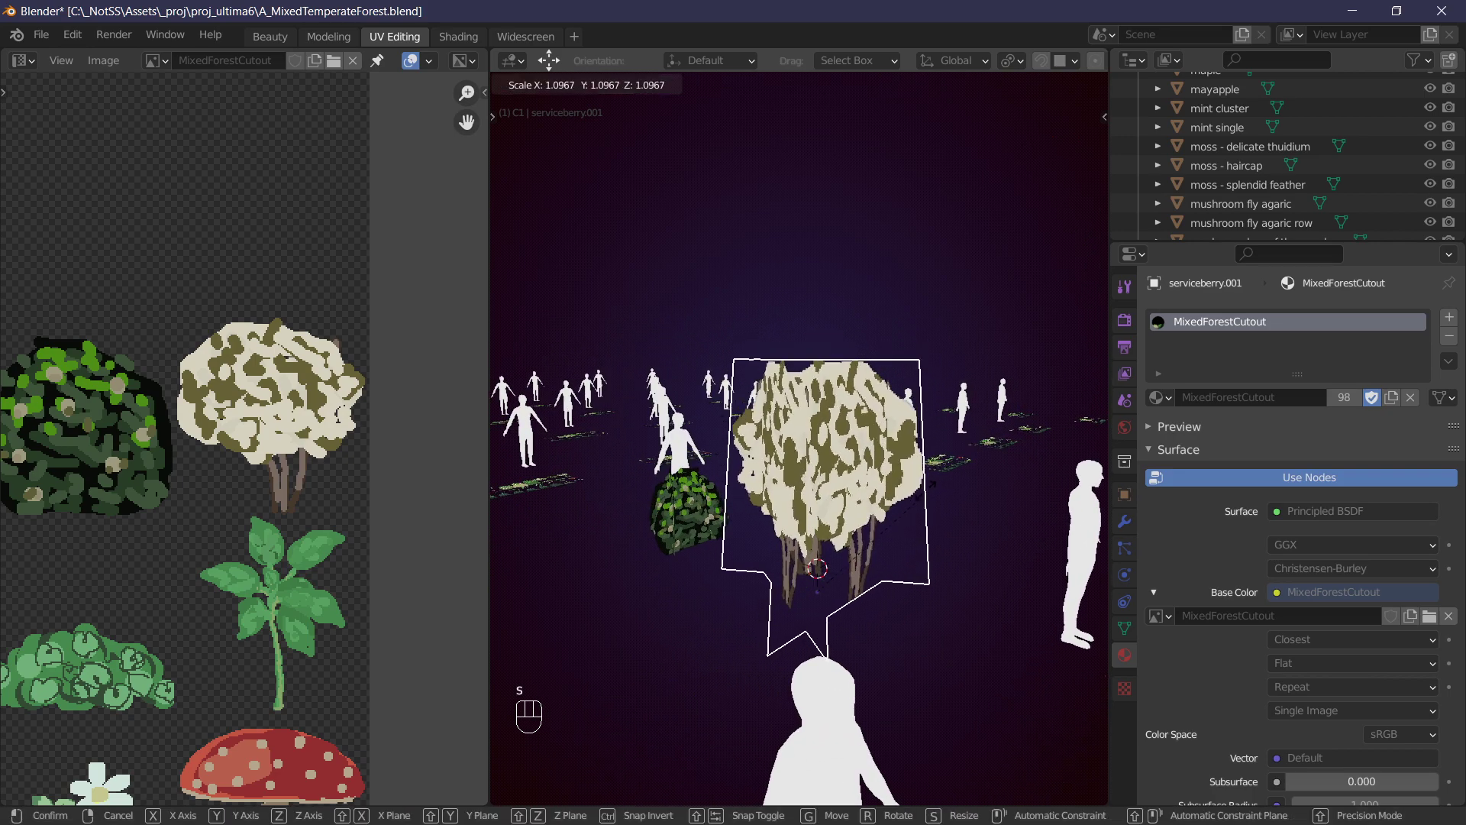
click(993, 507)
middle_drag(993, 507, 942, 453)
right_drag(922, 469, 948, 511)
scroll(923, 479, up, 1)
scroll(916, 487, down, 1)
middle_drag(950, 517, 836, 556)
key(ctrl+a)
click(944, 580)
Move the serviceberry about 3.9 m along the Y axis and about 4.6 m further along the same axis.
drag(846, 570, 1058, 525)
middle_drag(1058, 525, 973, 504)
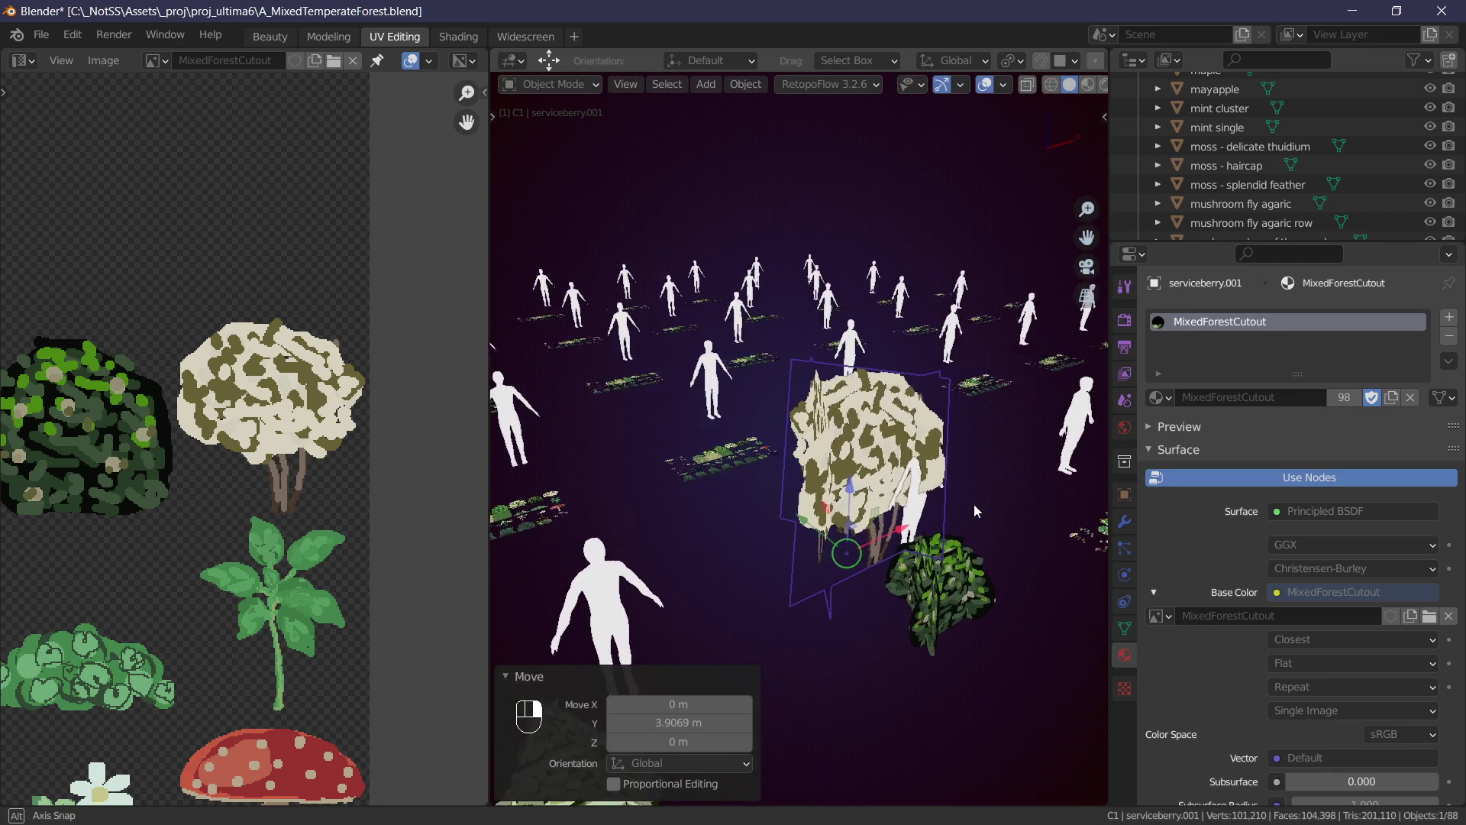
drag(801, 527, 780, 505)
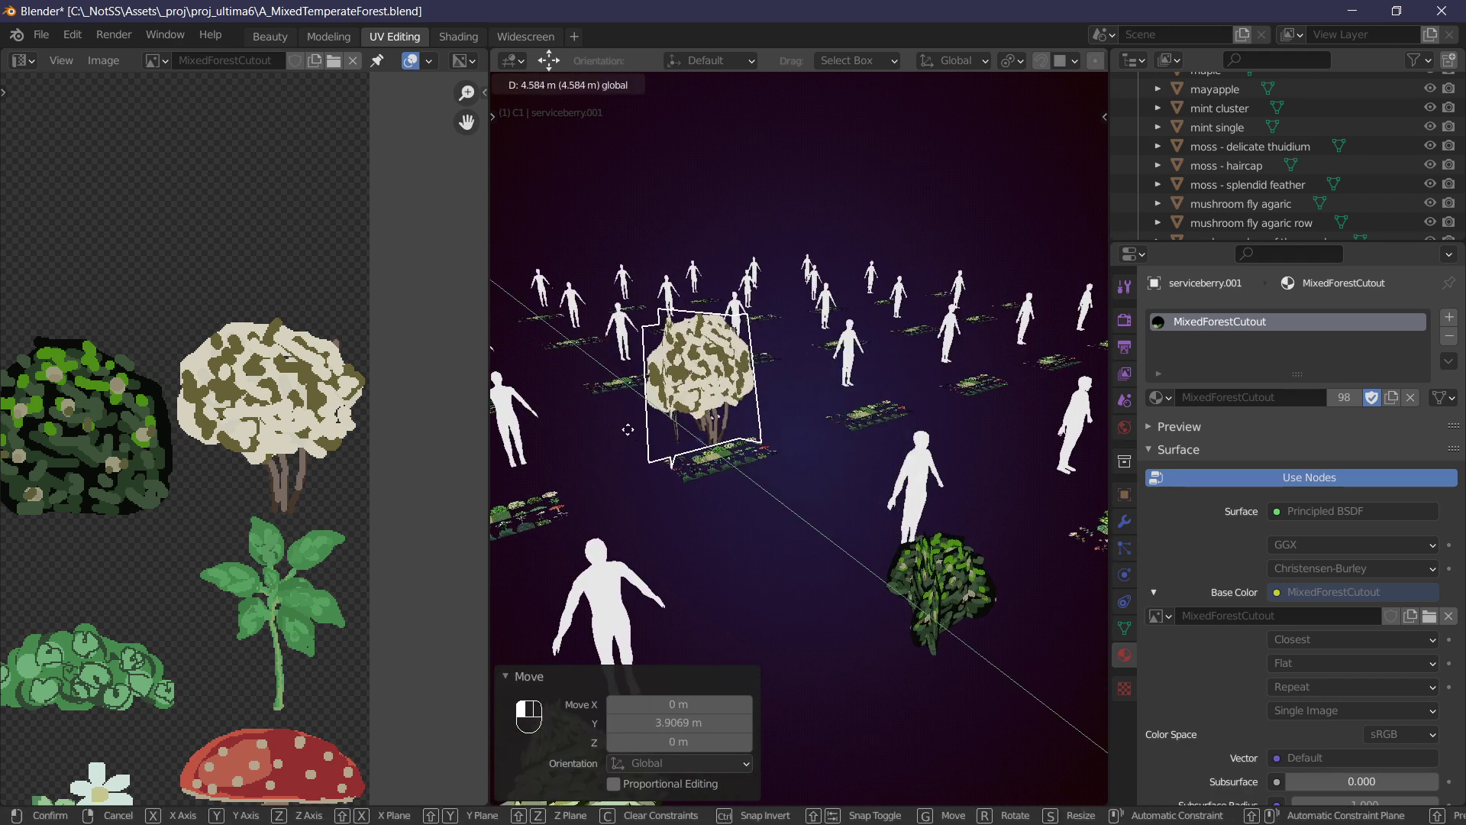
middle_drag(622, 432, 821, 492)
Examine the serviceberry's size against the standing figures from several angles and its cell in the whole atlas.
key(a)
right_drag(821, 493, 924, 470)
scroll(848, 521, down, 3)
scroll(850, 539, down, 2)
right_drag(924, 470, 806, 401)
scroll(887, 390, down, 2)
right_drag(806, 401, 812, 547)
scroll(814, 420, up, 2)
scroll(840, 482, up, 5)
right_drag(832, 466, 937, 510)
mouse_move(938, 510)
shift+right_down()
mouse_move(972, 503)
mouse_move(915, 506)
mouse_move(947, 493)
shift+right_up()
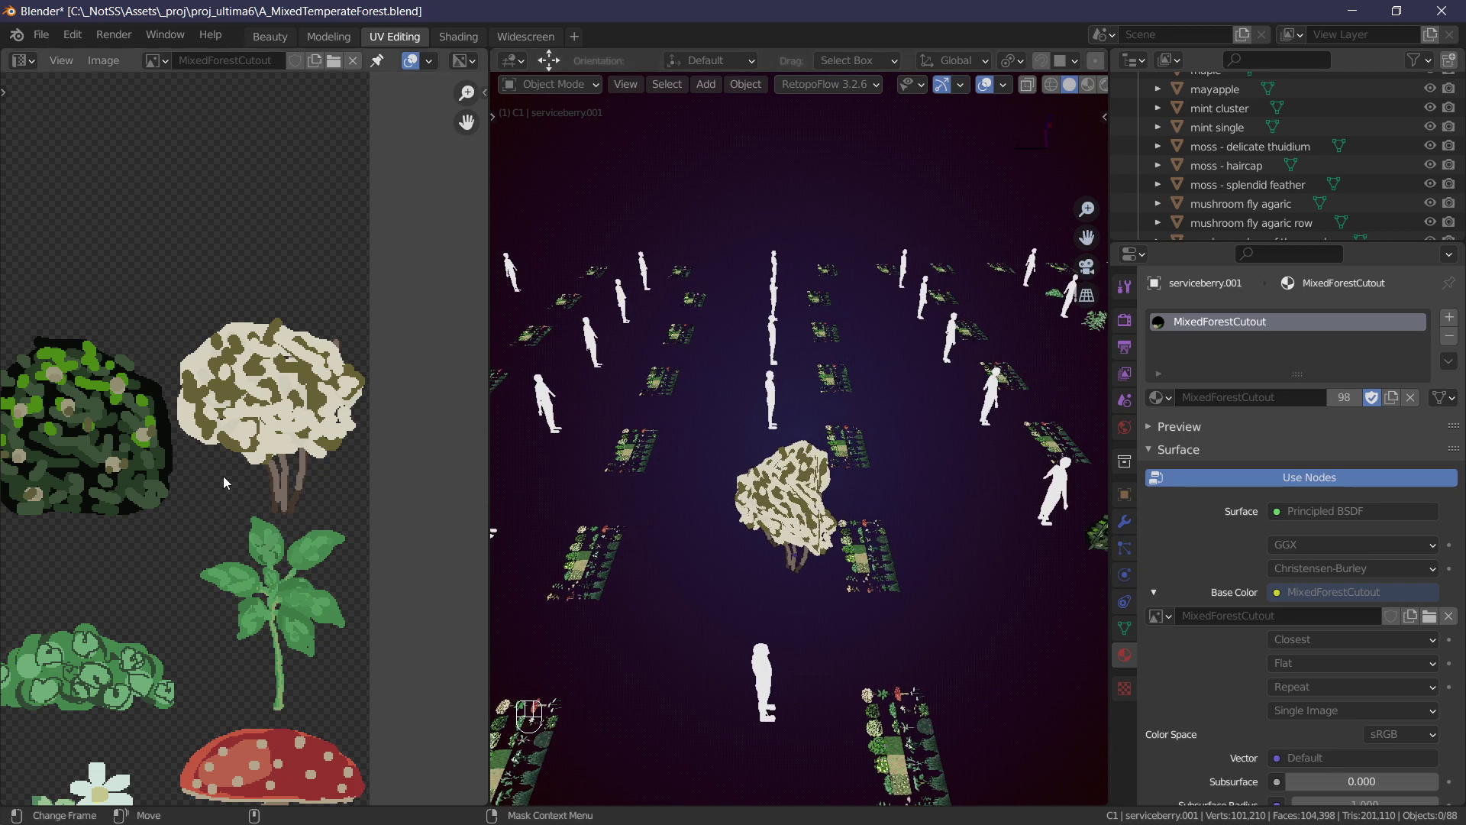
scroll(227, 476, down, 5)
middle_drag(227, 477, 286, 462)
right_drag(803, 477, 832, 496)
mouse_move(832, 496)
ctrl+right_down()
mouse_move(848, 458)
mouse_move(785, 421)
mouse_move(856, 483)
mouse_move(817, 468)
mouse_move(877, 501)
mouse_move(868, 456)
mouse_move(900, 461)
mouse_move(845, 483)
ctrl+right_up()
scroll(840, 463, up, 3)
scroll(841, 466, down, 2)
scroll(872, 473, down, 3)
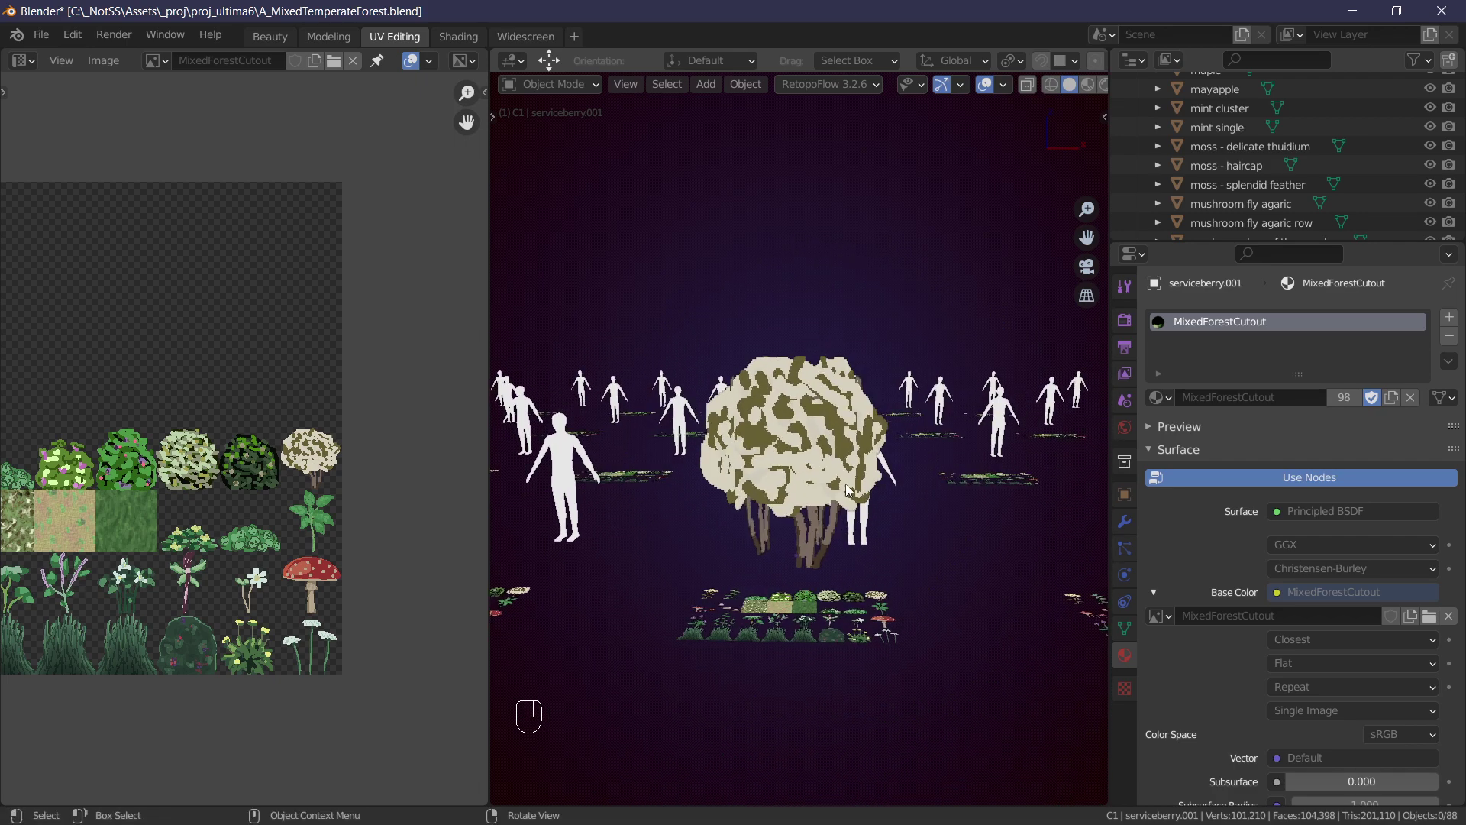
Save the Blender file and widen the 3D viewport at the expense of the UV editor.
key(Tab)
middle_drag(845, 483, 876, 458)
key(Tab)
scroll(876, 458, down, 5)
shift+middle_drag(743, 584, 870, 456)
key(ctrl+s)
drag(489, 331, 295, 331)
Examine the finished plants across the scene, framing the grass - fescue planes up close.
middle_drag(688, 320, 703, 387)
scroll(669, 464, up, 3)
shift+middle_drag(881, 368, 790, 450)
scroll(669, 464, up, 8)
scroll(767, 429, down, 6)
scroll(811, 461, up, 4)
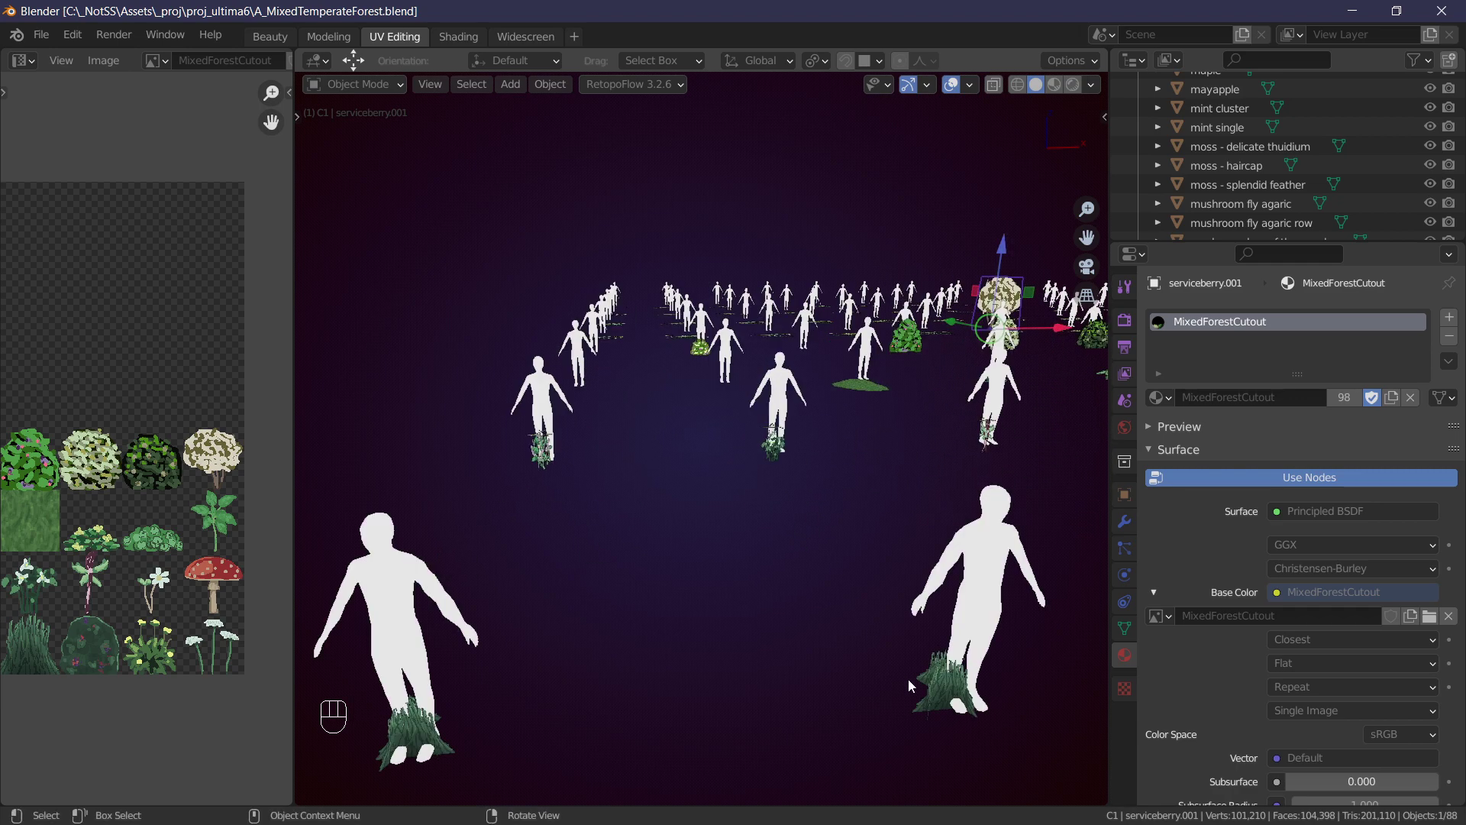
key(KP_Decimal)
middle_drag(858, 649, 938, 562)
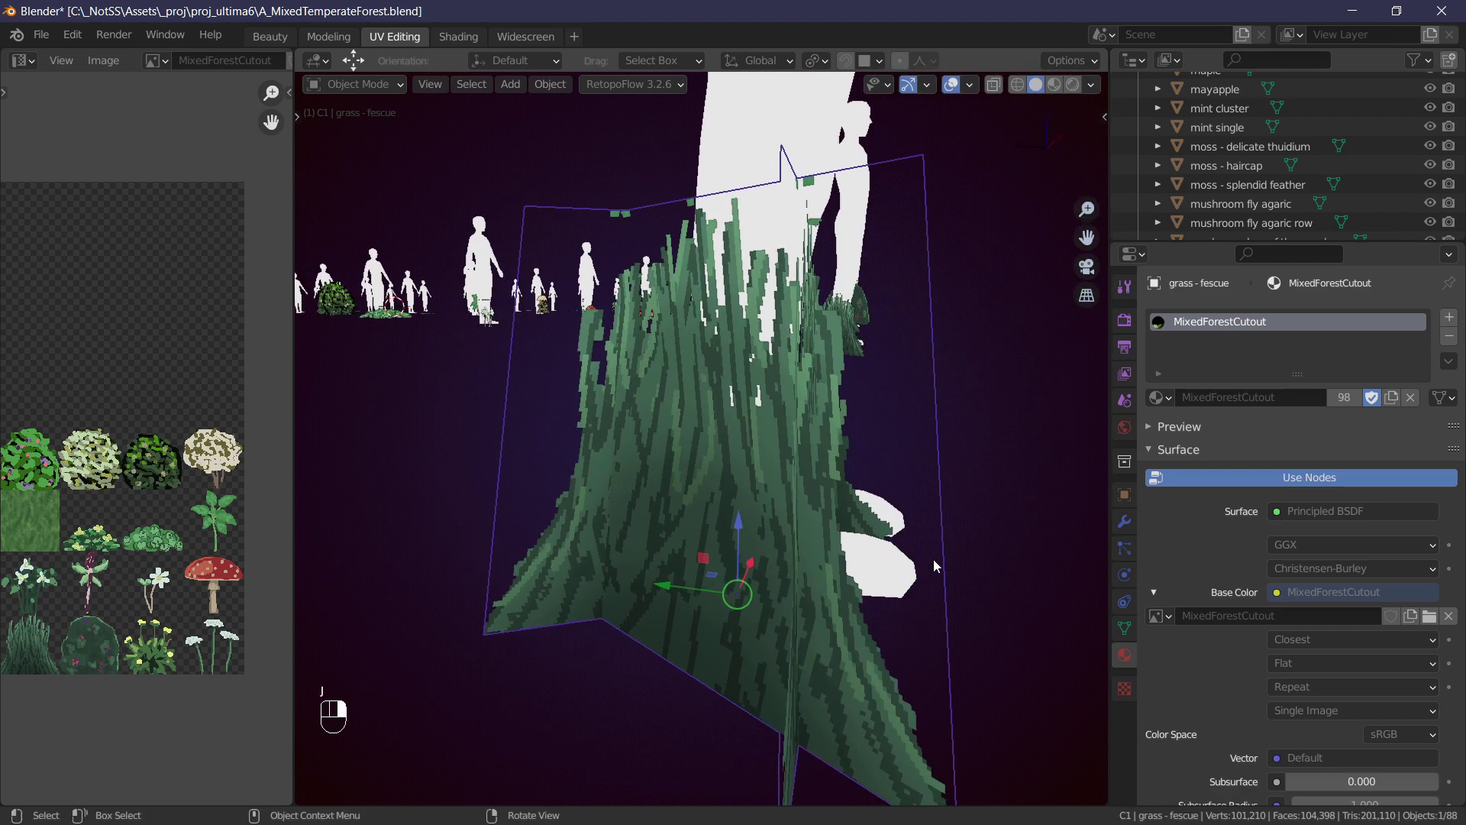
scroll(938, 562, down, 4)
middle_drag(787, 479, 924, 474)
scroll(926, 489, down, 3)
scroll(762, 451, down, 3)
scroll(687, 458, up, 5)
Select the blackberry bush and snap the 3D cursor to it.
click(821, 459)
scroll(834, 511, down, 3)
middle_drag(849, 438, 843, 440)
key(shift+s)
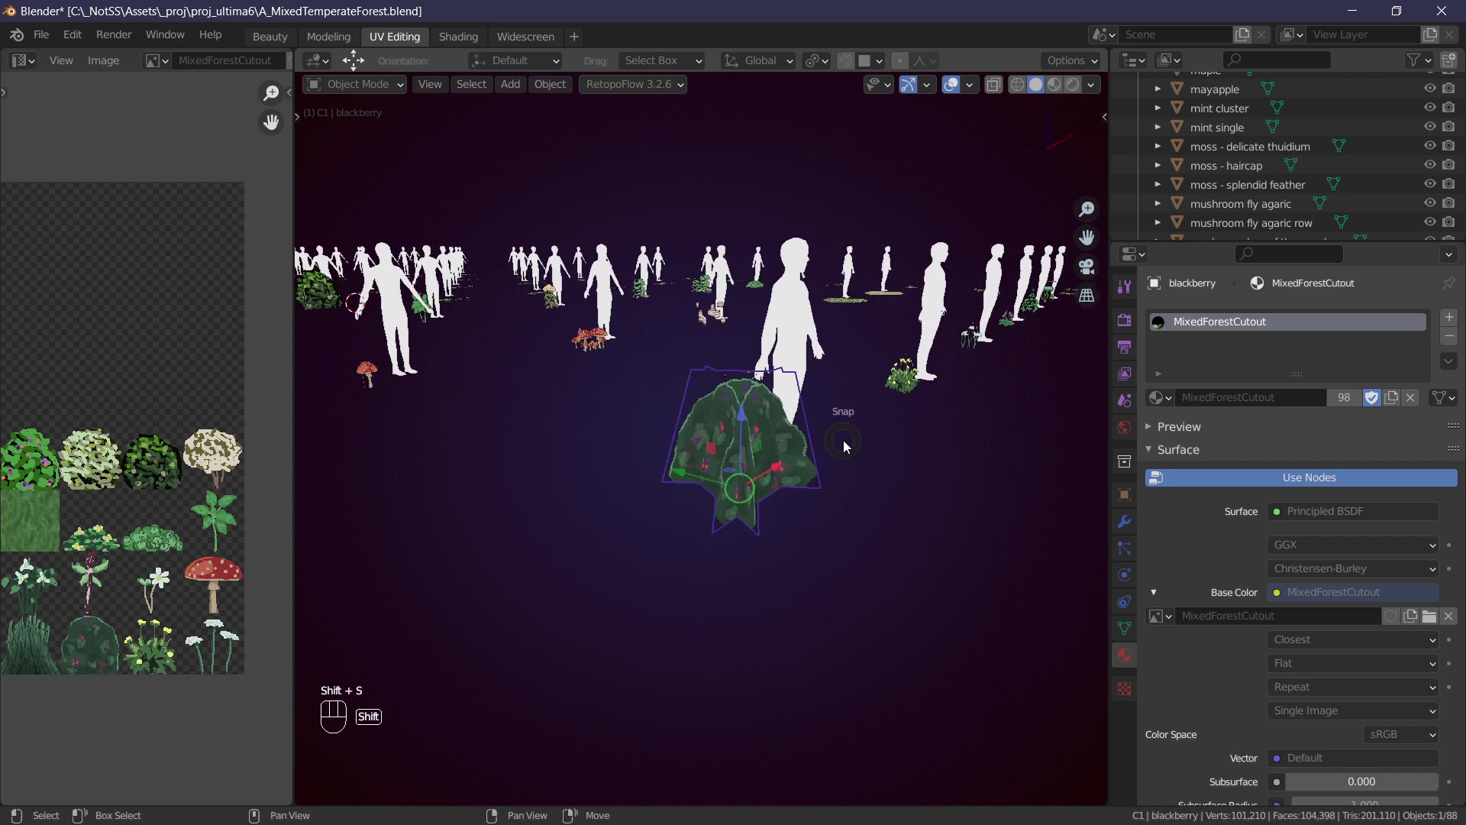
click(845, 549)
Add an ico sphere mesh at the 3D cursor on the blackberry bush.
click(472, 84)
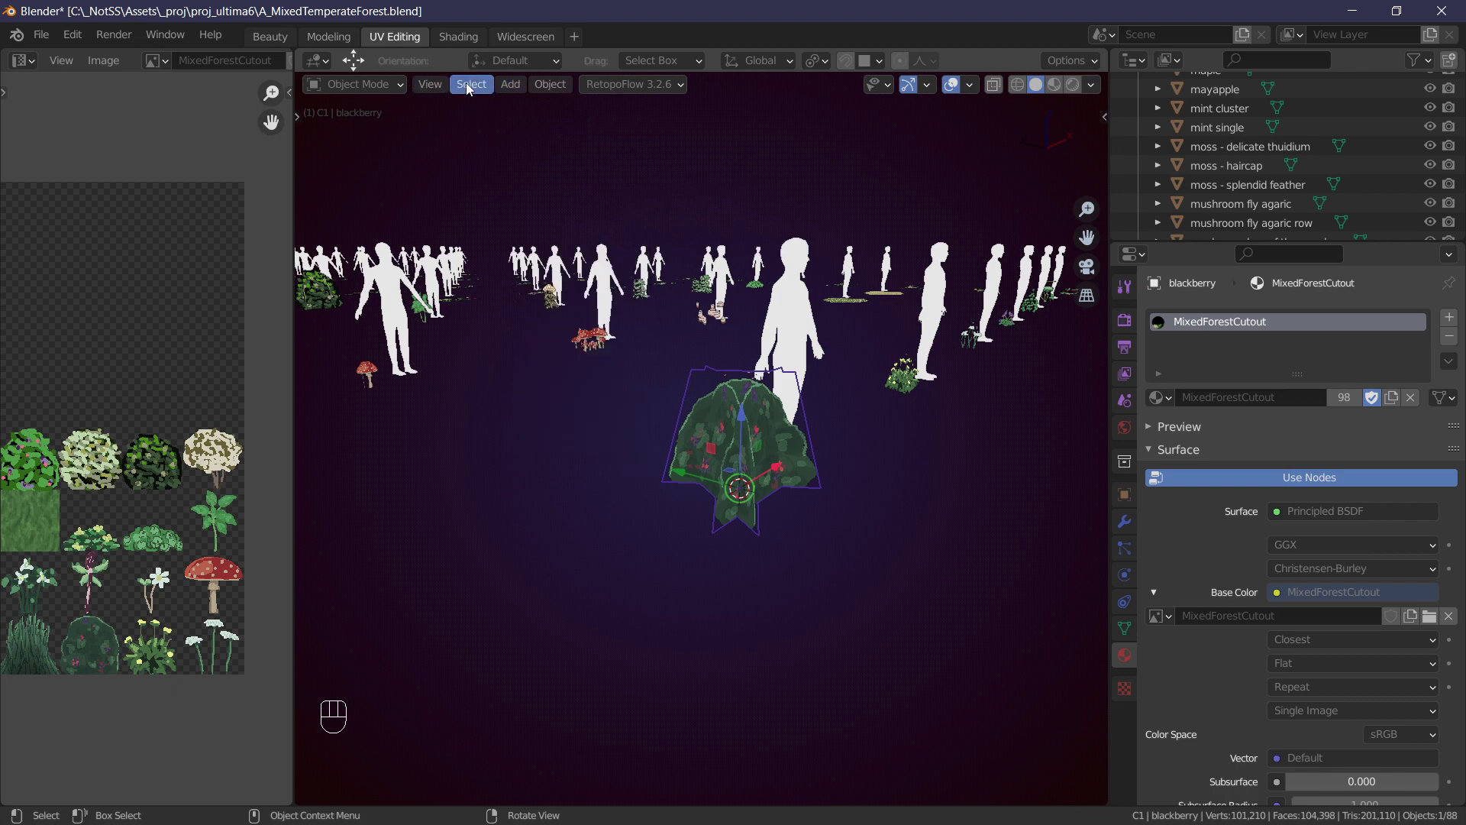
click(469, 84)
mouse_move(522, 86)
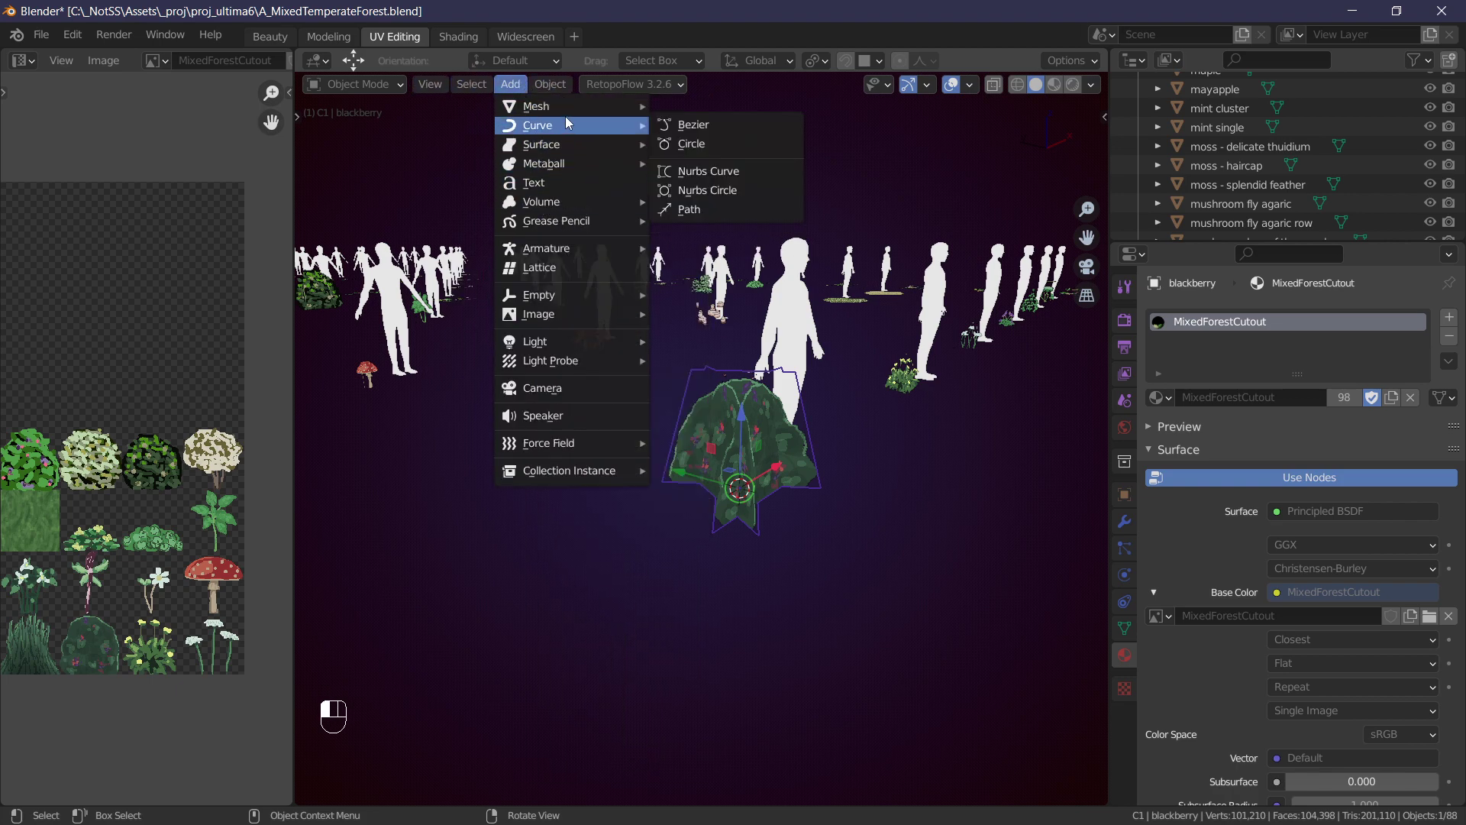
mouse_move(568, 112)
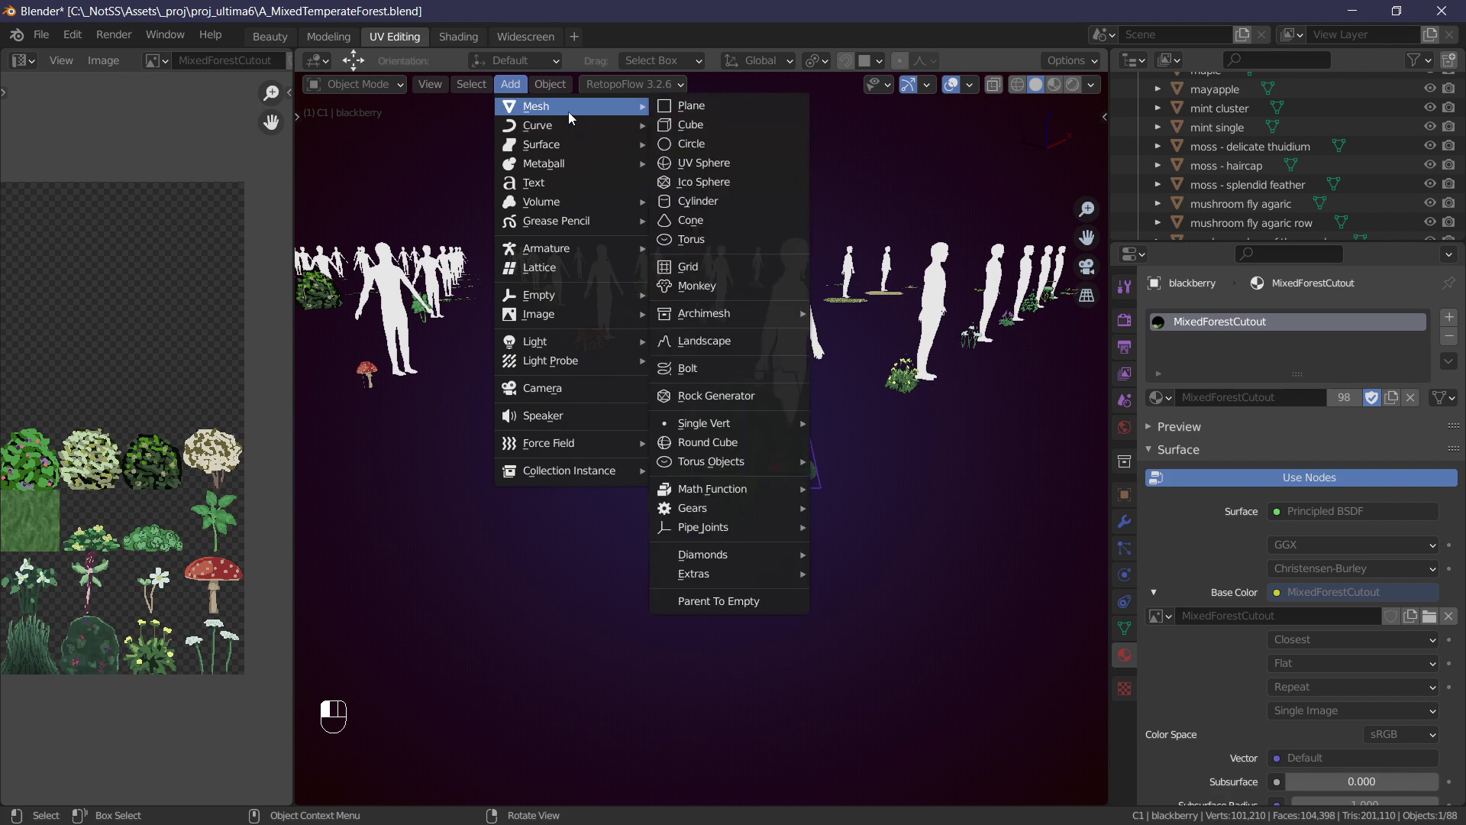
click(704, 182)
Scale the ico sphere to 0.529, flatten it to 0.73 along Z and raise it about 0.23 m.
middle_drag(915, 382, 812, 398)
key(s)
key(s)
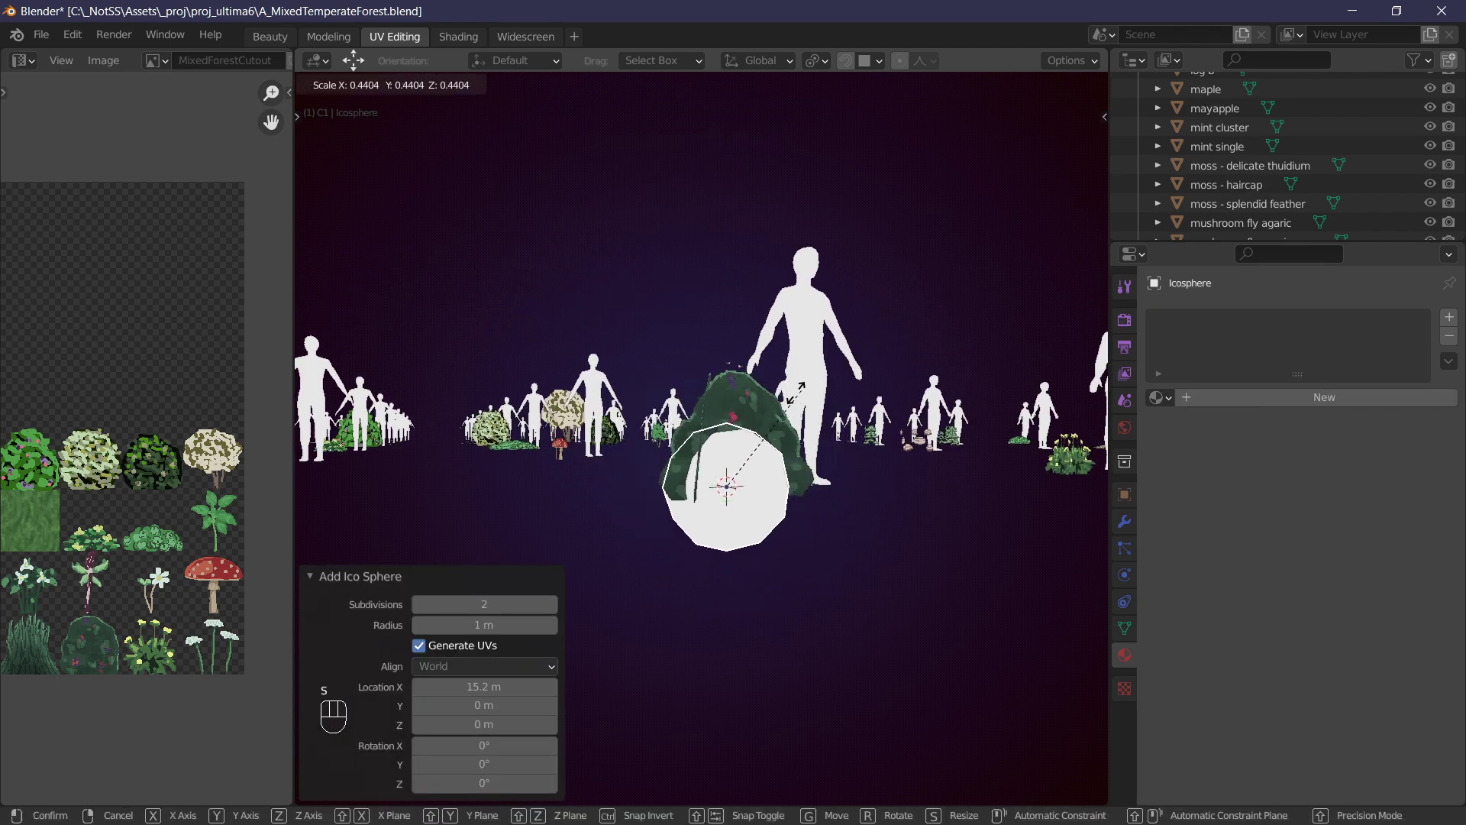
click(841, 413)
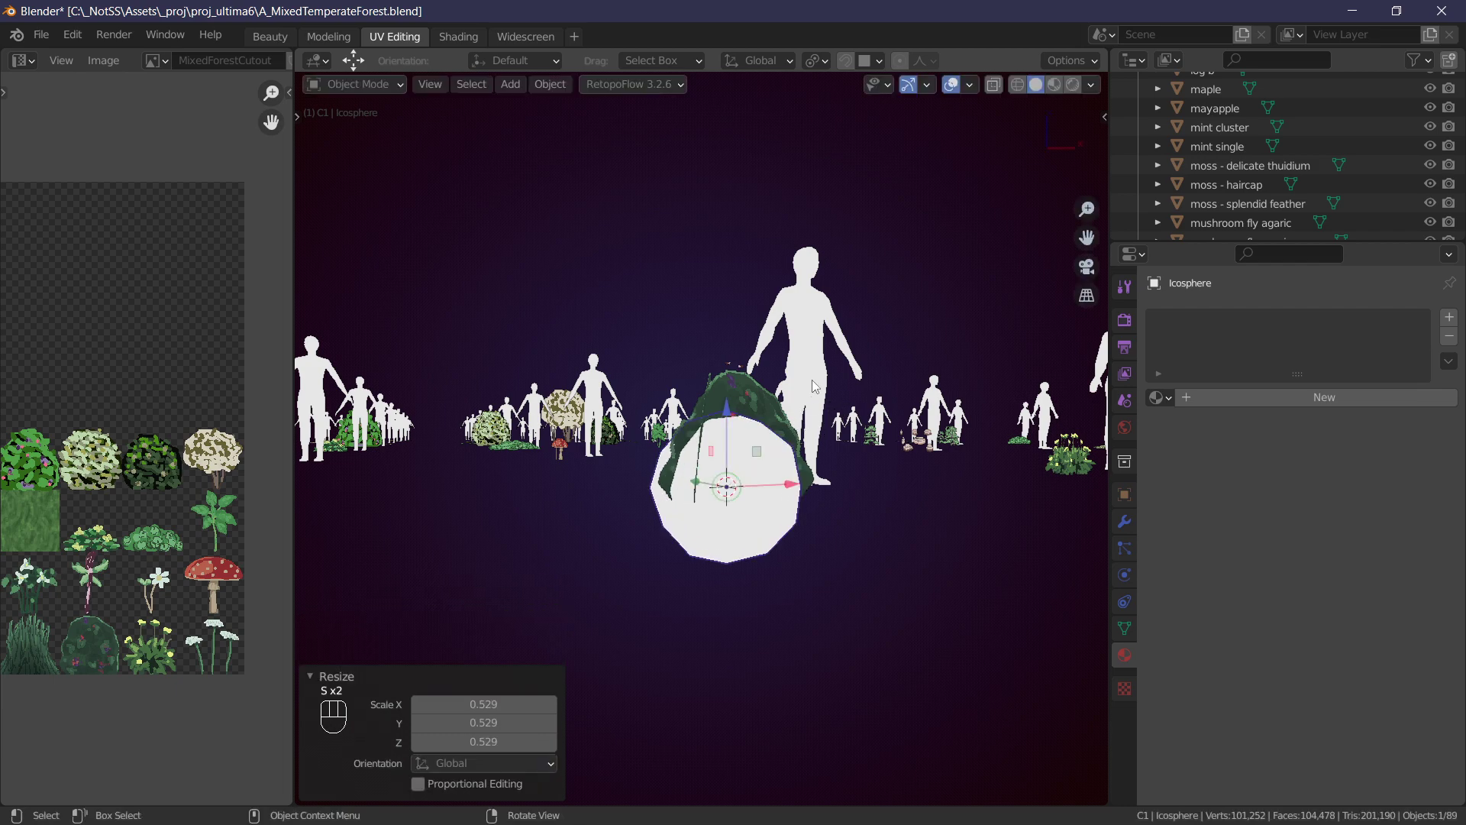
drag(727, 412, 727, 378)
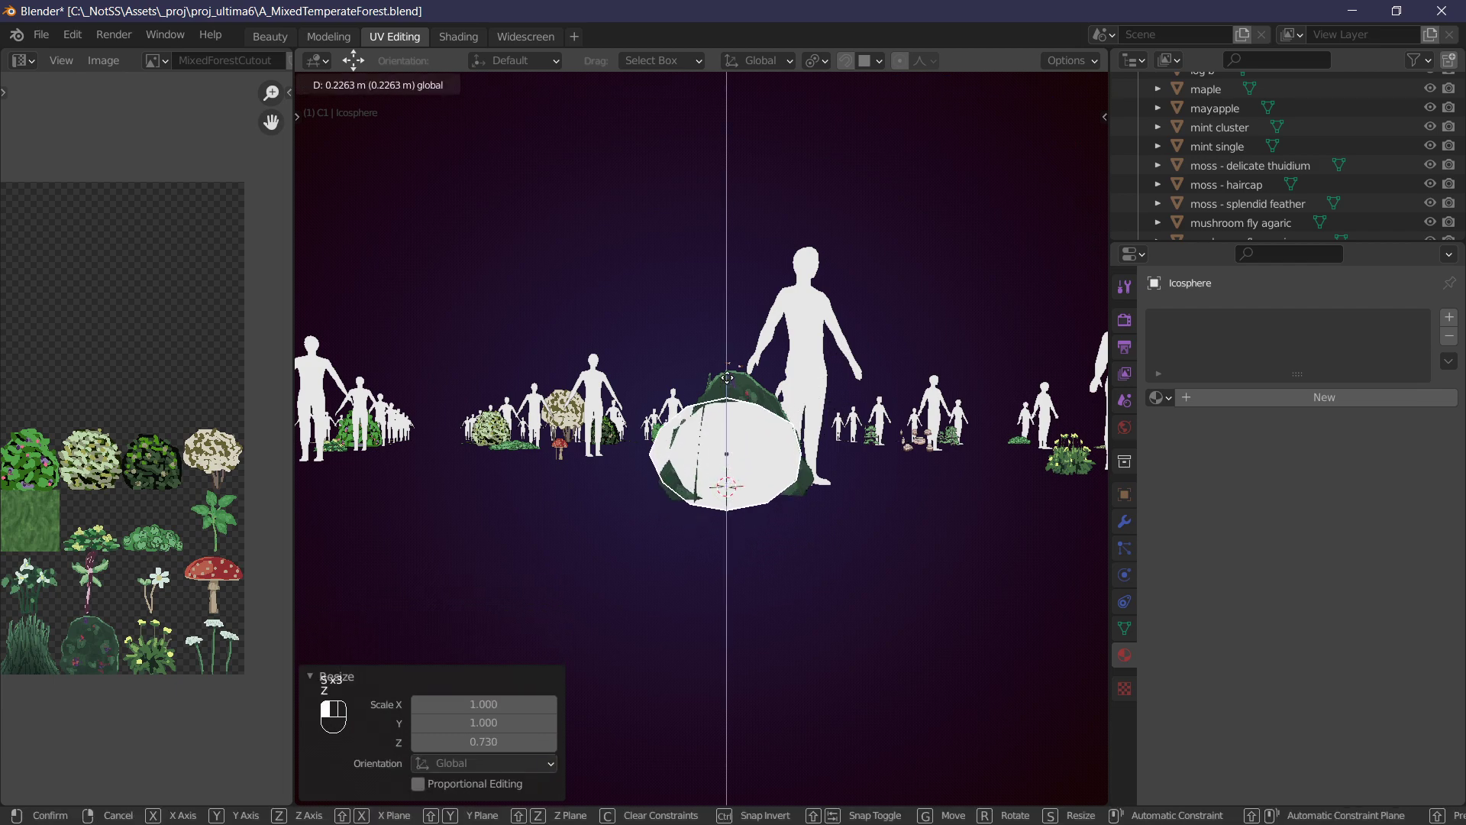
Pull the ico sphere's top vertex upward in Edit Mode using proportional editing with Sharp falloff.
key(Tab)
click(729, 382)
middle_drag(729, 382, 746, 341)
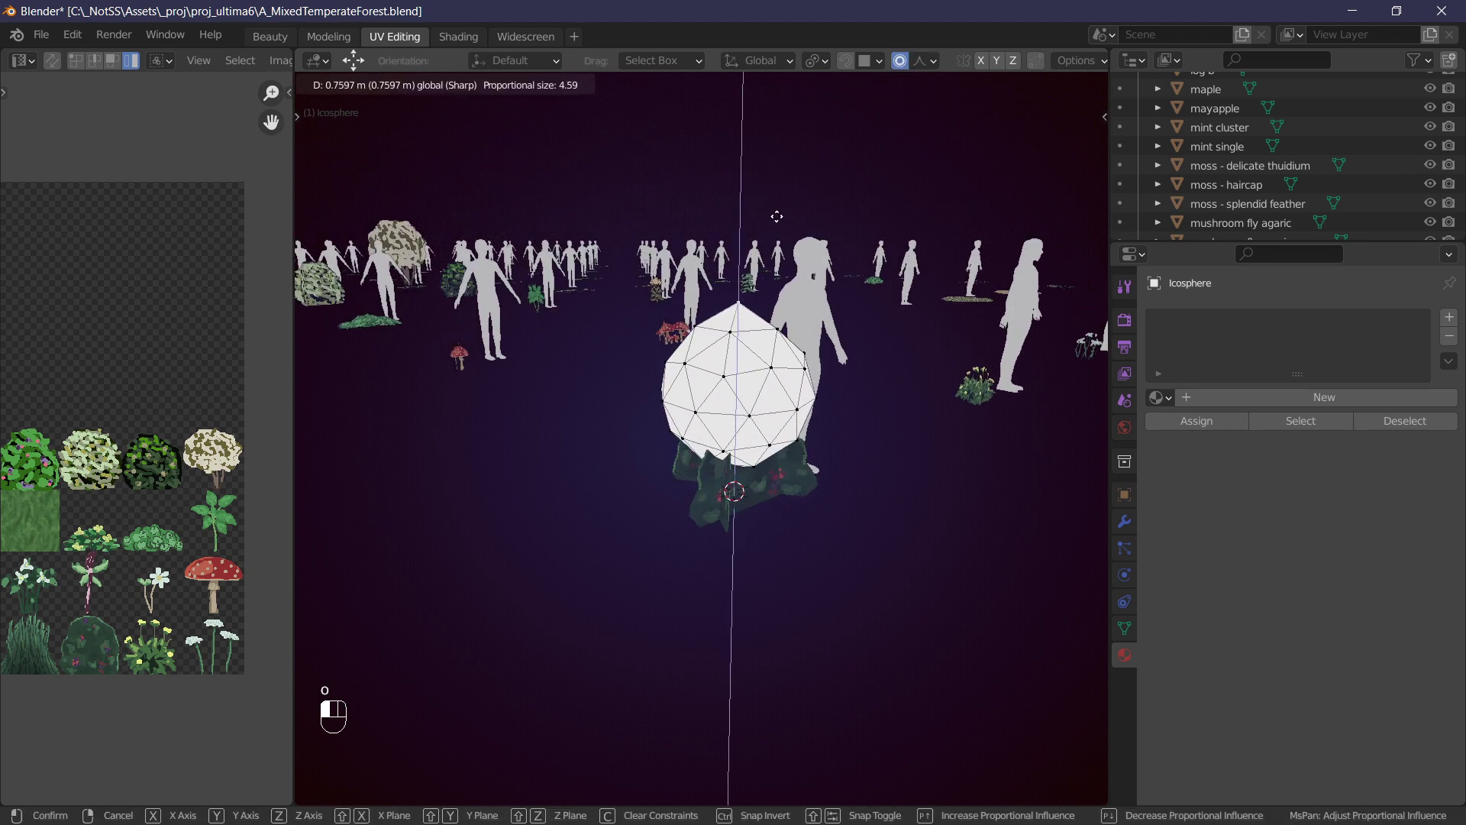
click(784, 160)
Select the whole sphere mesh and lower it about 0.5 m over the blackberry bush.
key(a)
key(a)
key(q)
key(Escape)
middle_drag(859, 326, 719, 299)
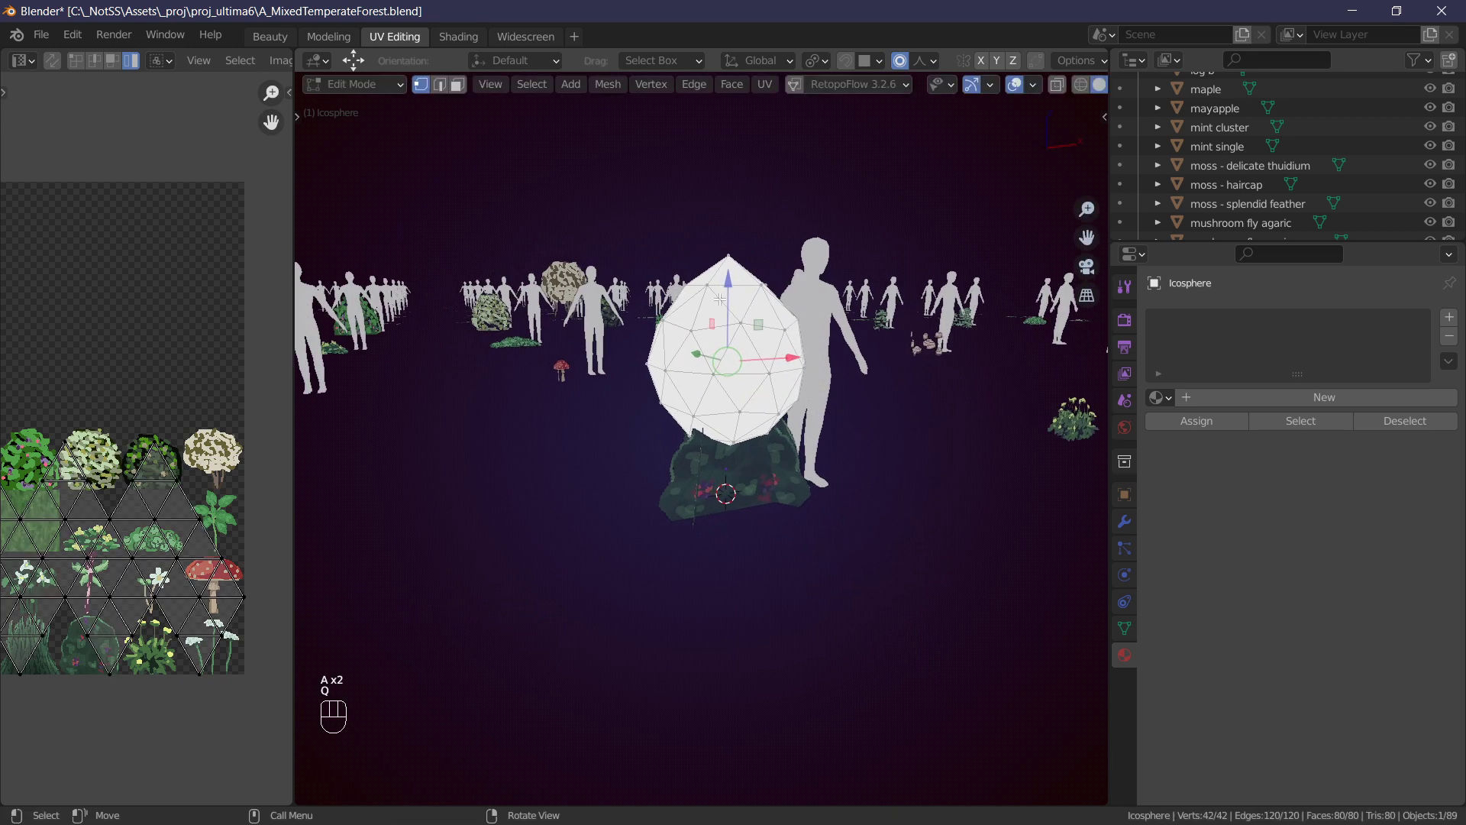
click(741, 362)
middle_drag(742, 362, 774, 416)
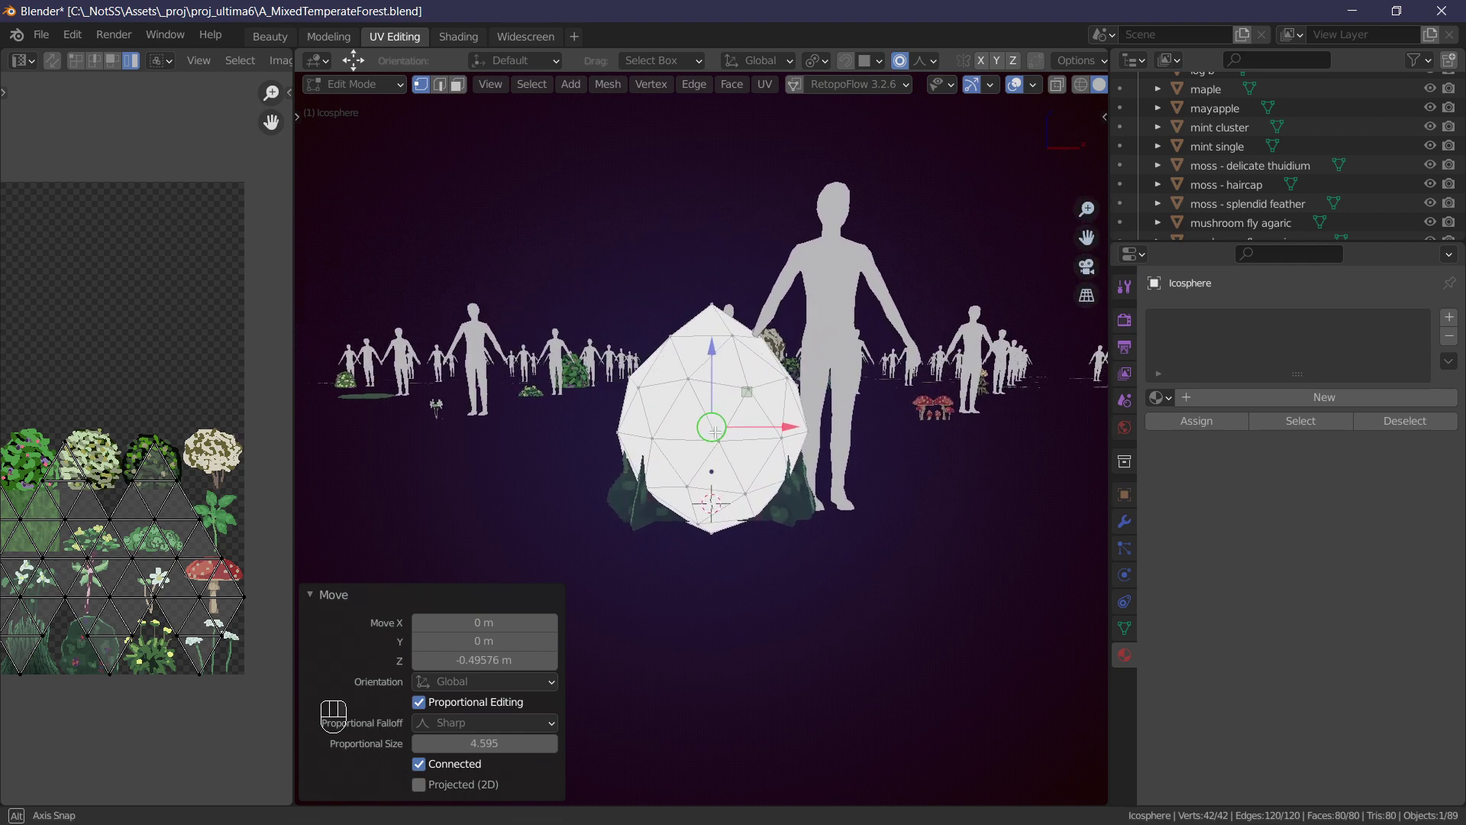
Turn off proportional editing and widen the ico sphere's lower vertices to a scale of about 1.09.
key(a)
key(alt+z)
middle_drag(692, 479, 679, 467)
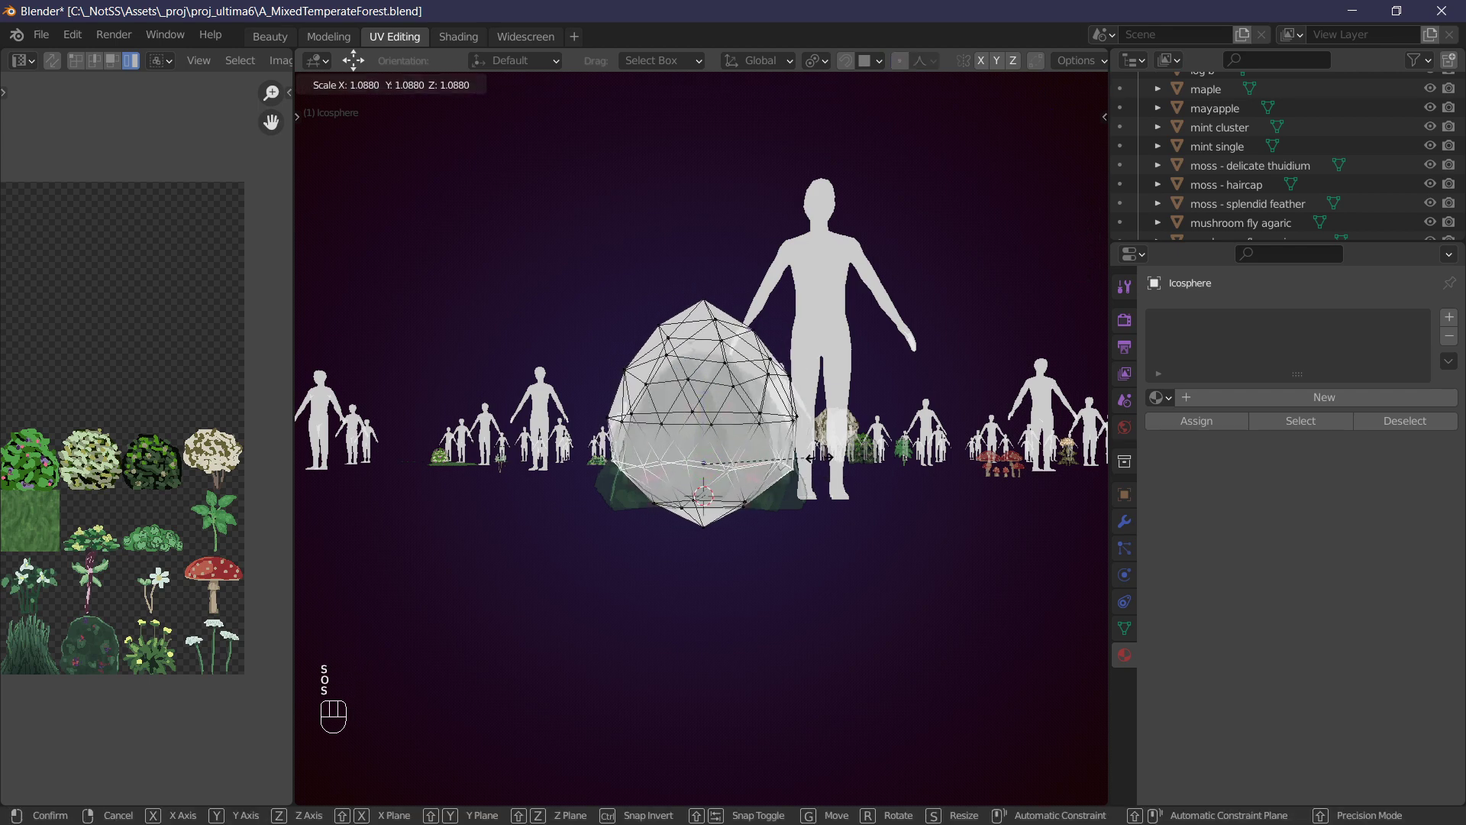
click(834, 460)
Select only the ico sphere's lowest vertex and raise it to flatten the underside.
key(a)
key(b)
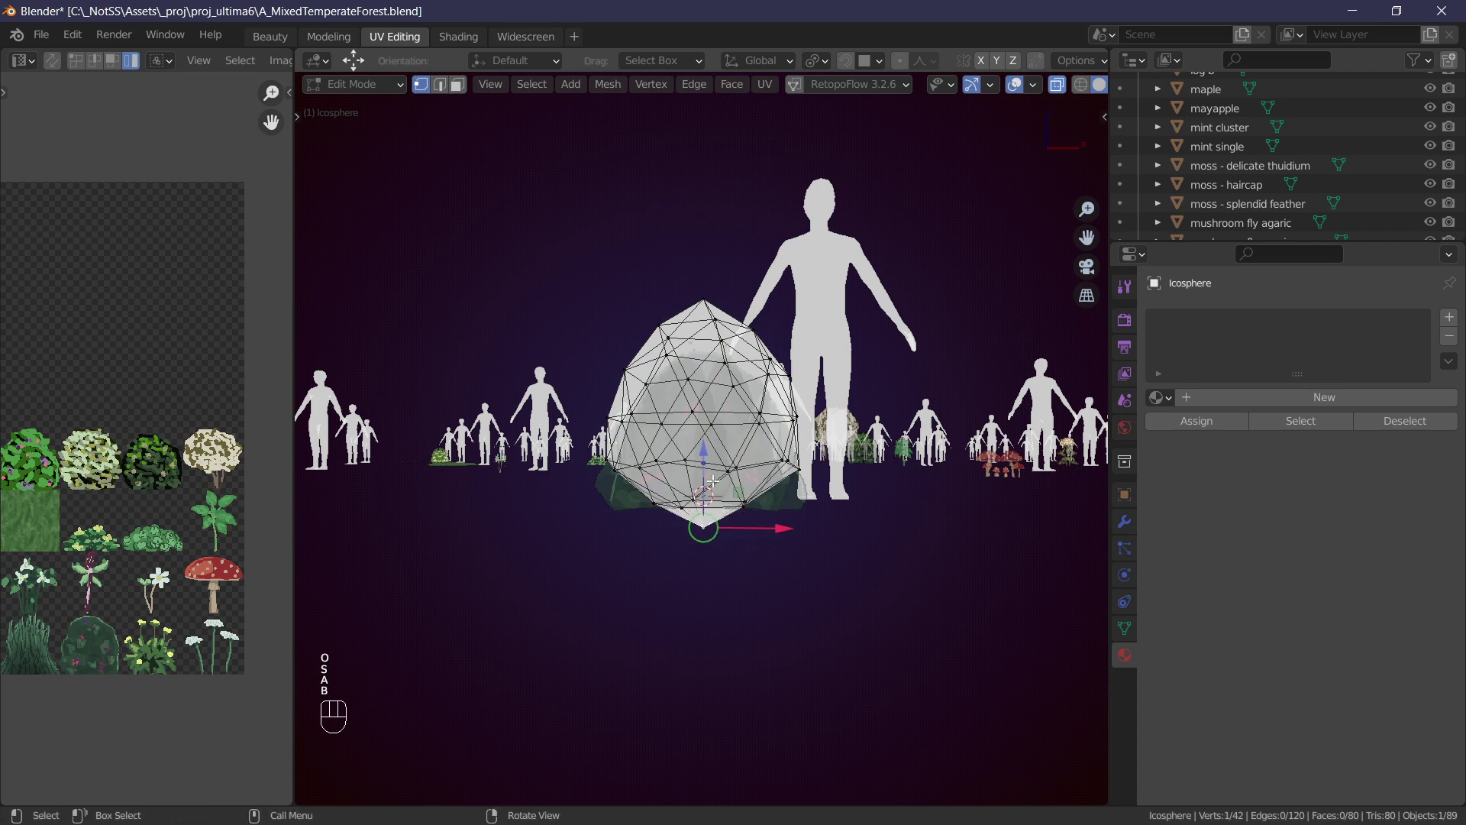
click(702, 447)
mouse_move(783, 459)
middle_down()
mouse_move(814, 457)
mouse_move(789, 475)
middle_up()
Snap the 3D cursor to the sphere's lowest vertex and set the object's origin to the 3D cursor.
key(Tab)
key(Tab)
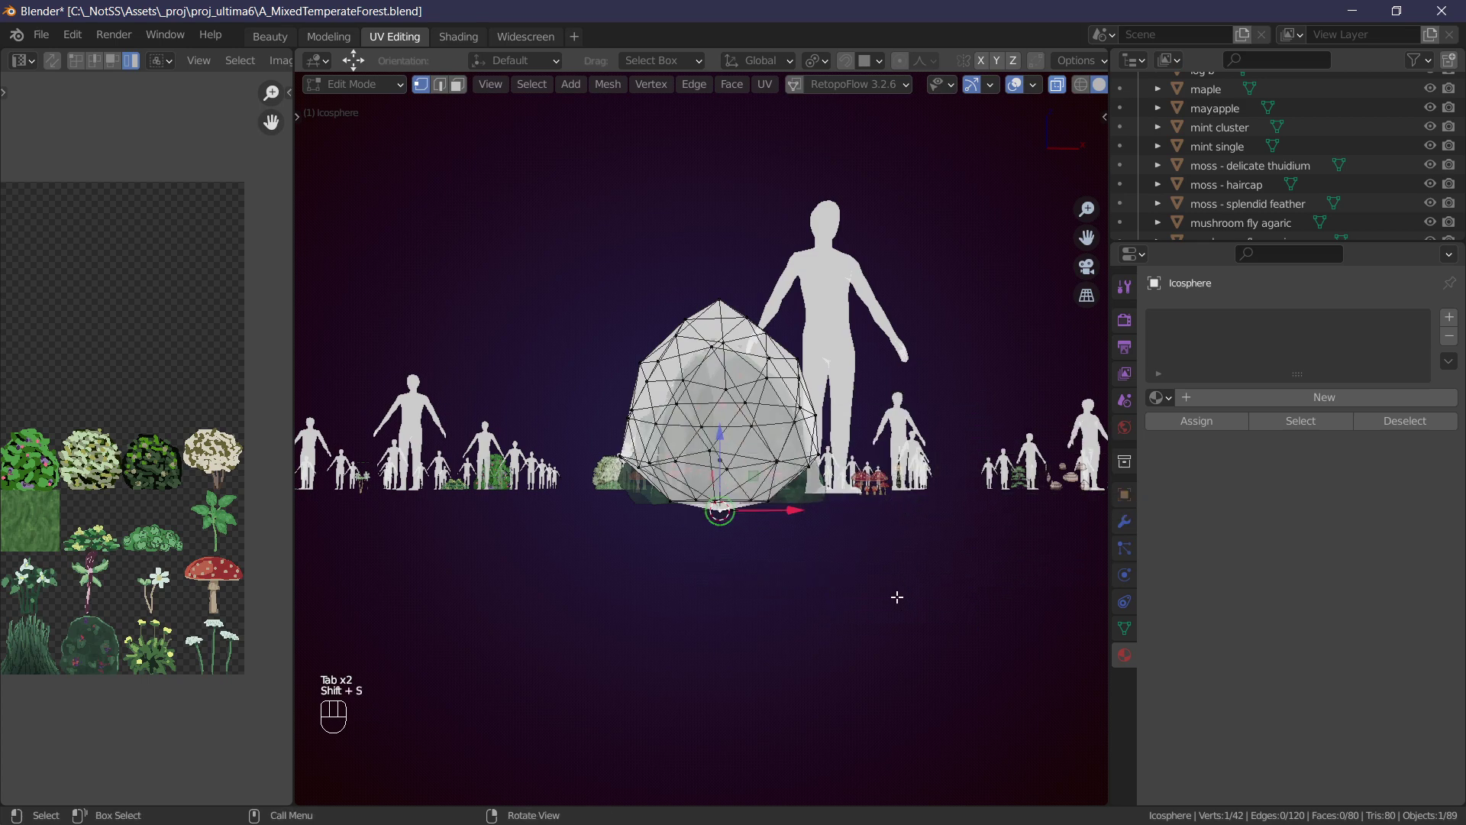
key(Tab)
key(q)
click(896, 598)
middle_drag(895, 589, 849, 497)
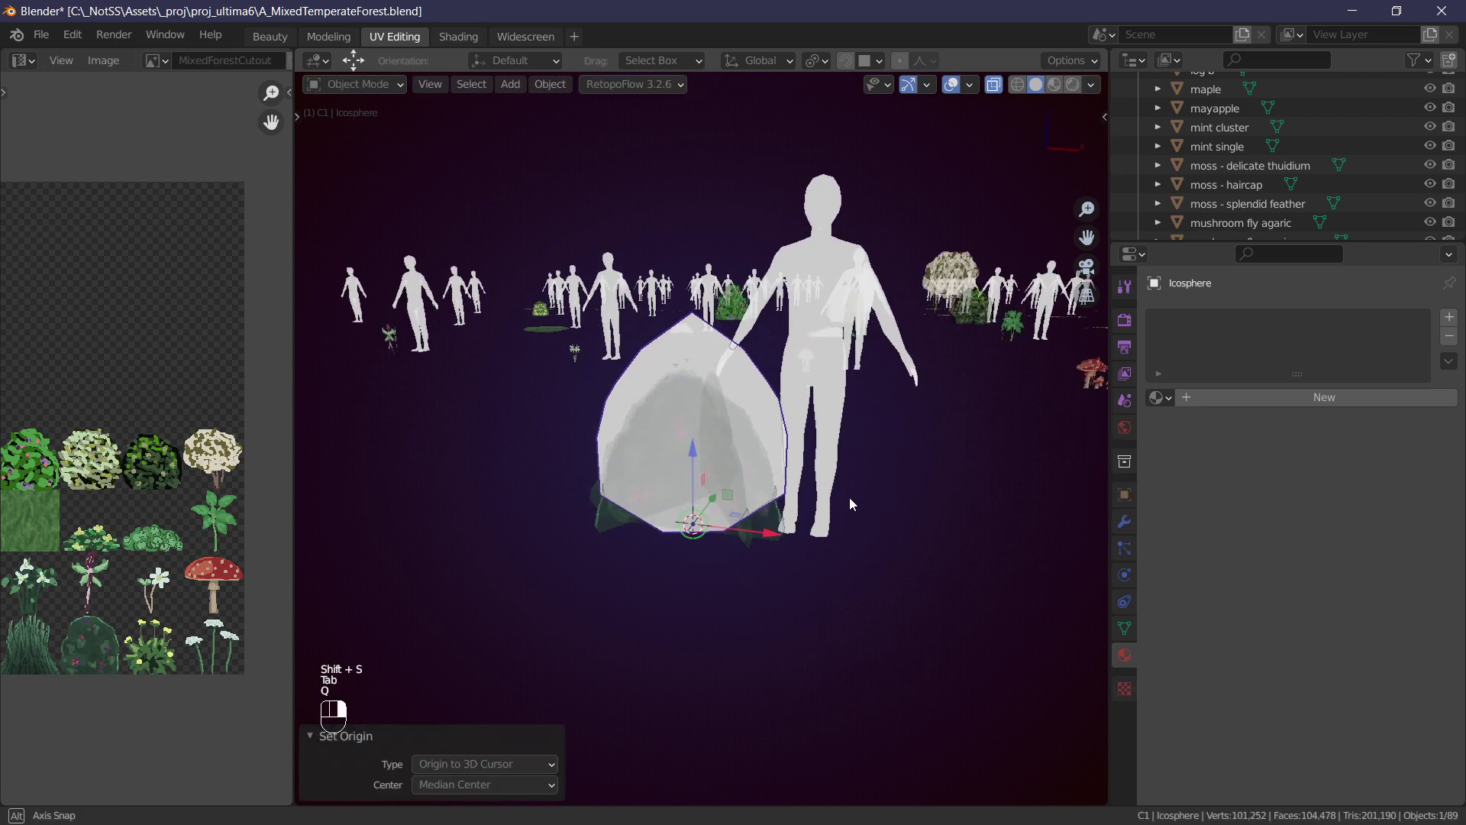
Scale the sphere down to fit the blackberry bush and apply the object's transform.
key(s)
click(867, 426)
key(Tab)
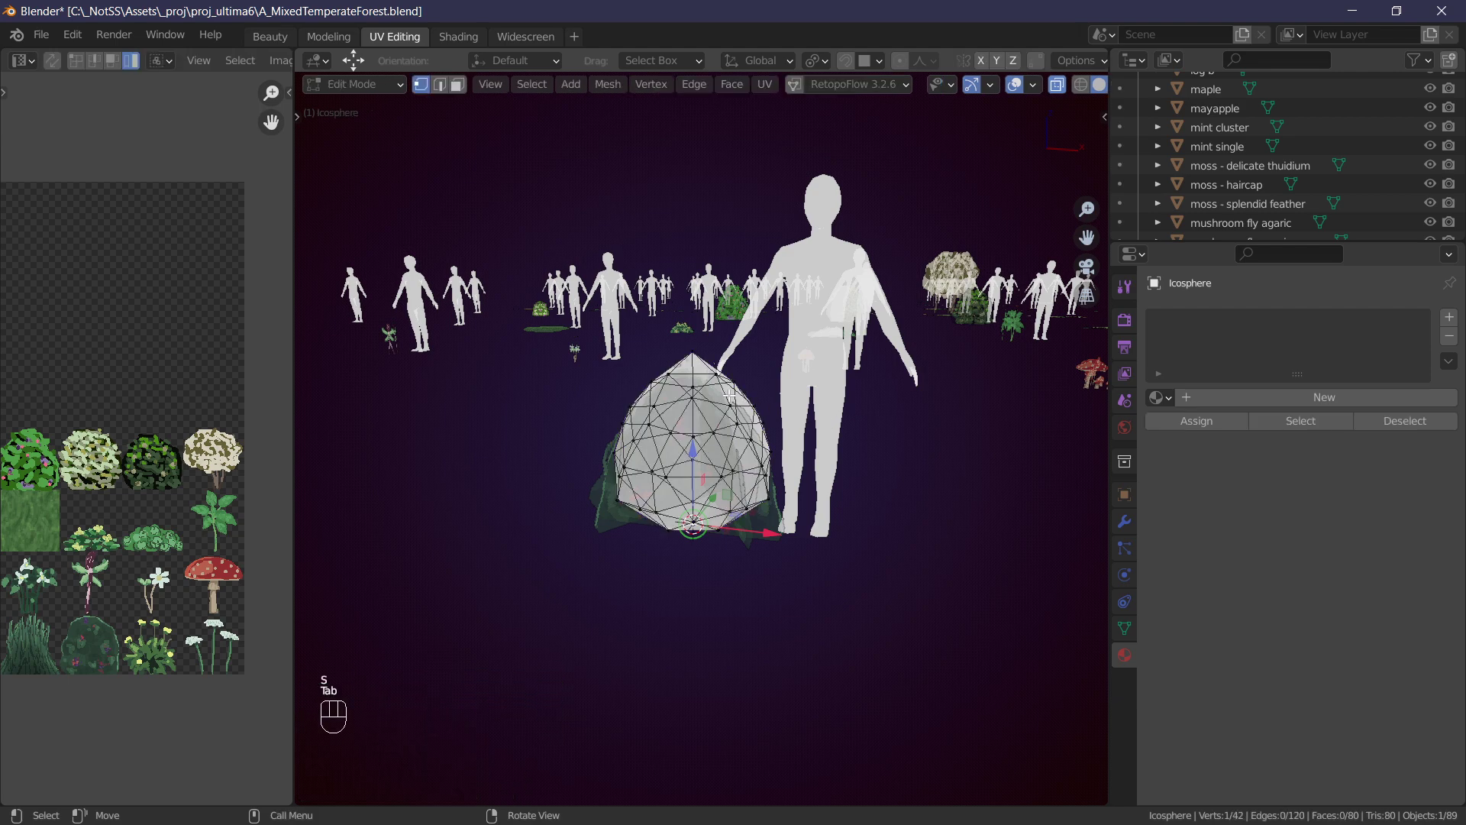
middle_drag(708, 357, 905, 399)
click(714, 274)
key(a)
key(a)
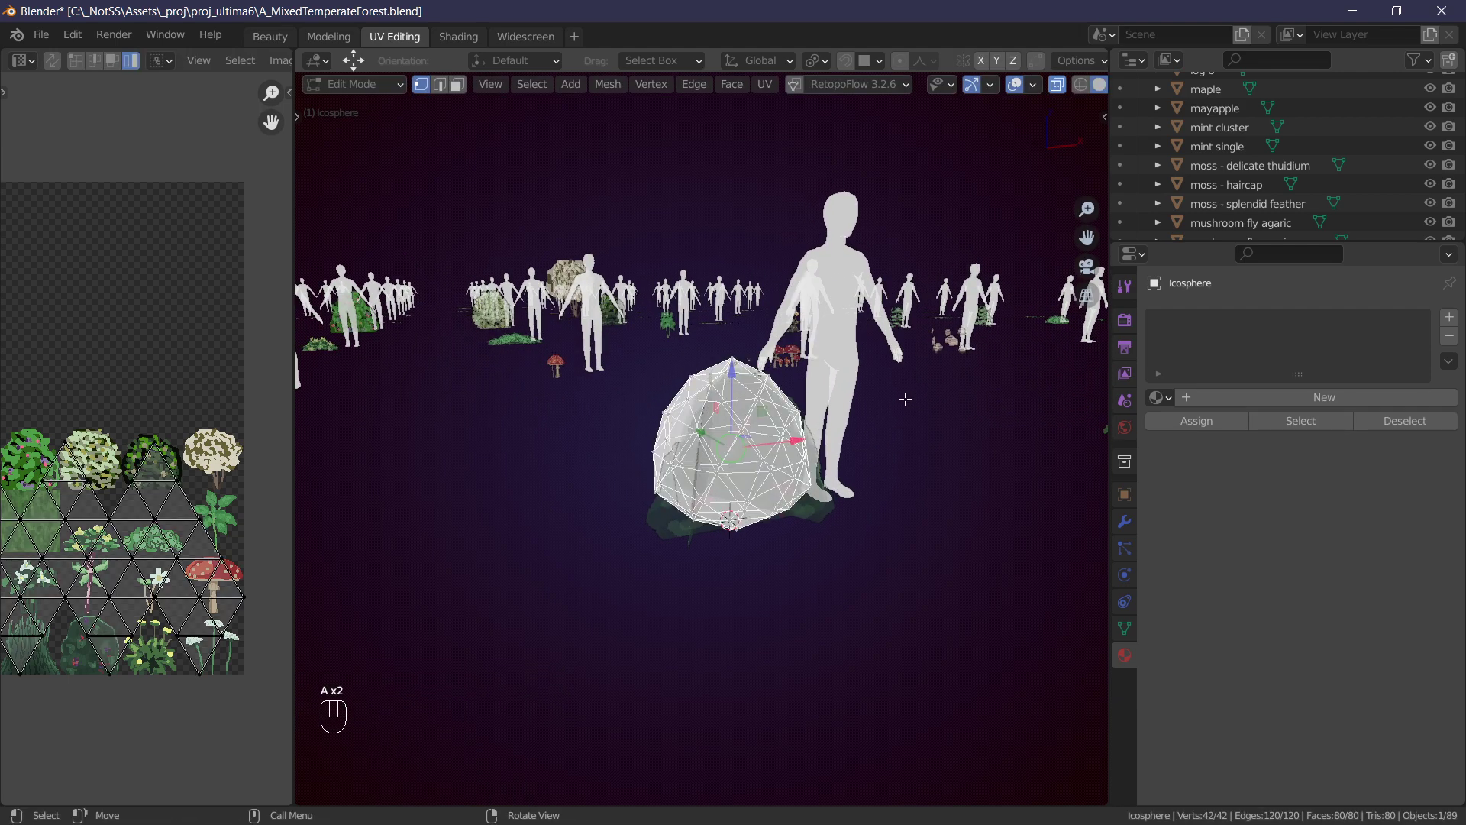
key(Tab)
key(ctrl+a)
click(855, 400)
middle_drag(723, 415, 885, 401)
Reset the UVs of all the sphere's faces.
key(Tab)
key(a)
key(a)
key(u)
click(886, 400)
key(a)
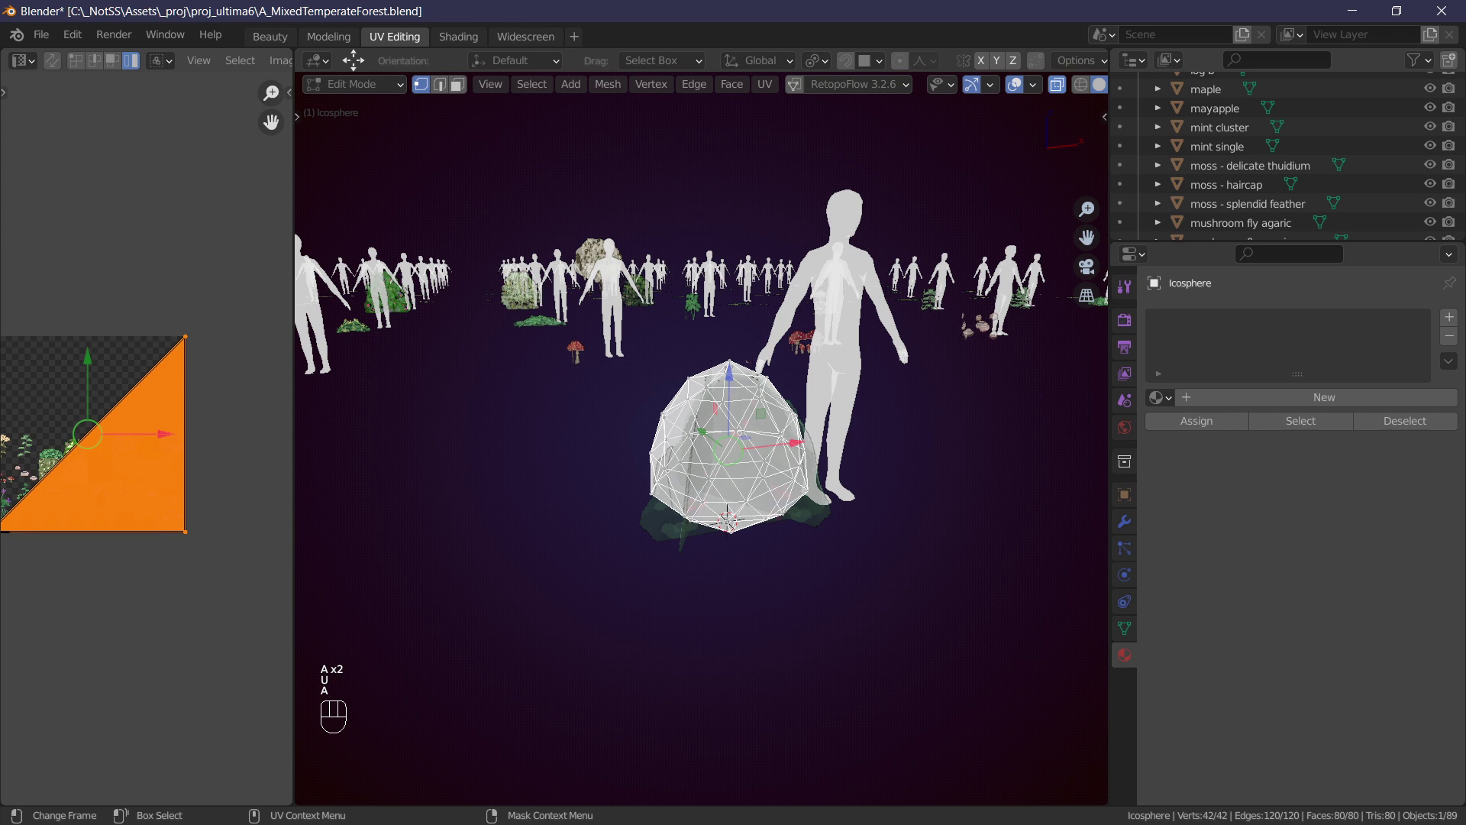
Widen the UV editor, shrink the sphere's UV triangle and move it into the painted plants beside the solid leaf tiles.
key(s)
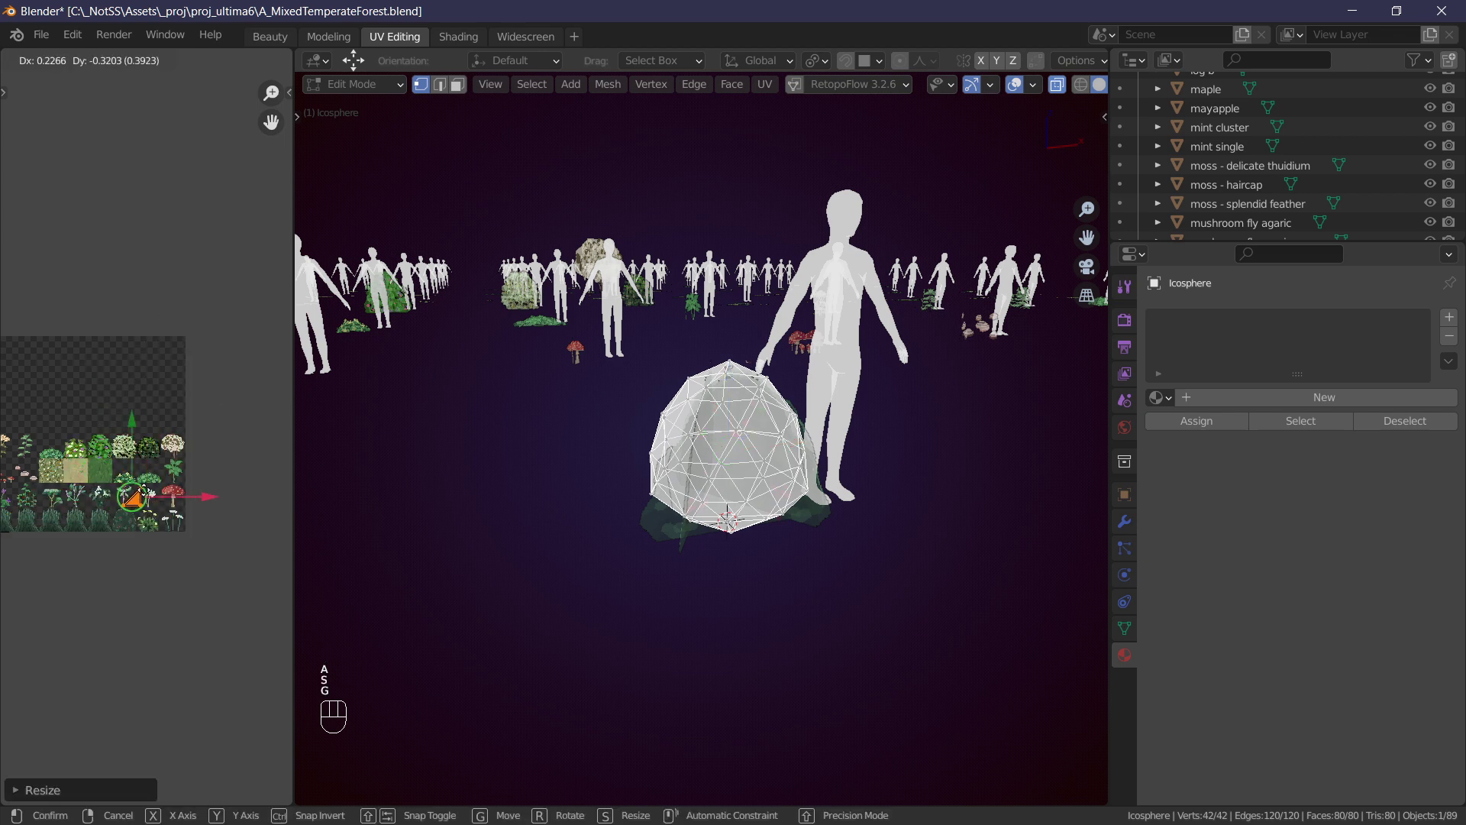
drag(290, 438, 559, 436)
scroll(208, 469, up, 3)
shift+middle_drag(208, 469, 316, 452)
scroll(973, 453, up, 3)
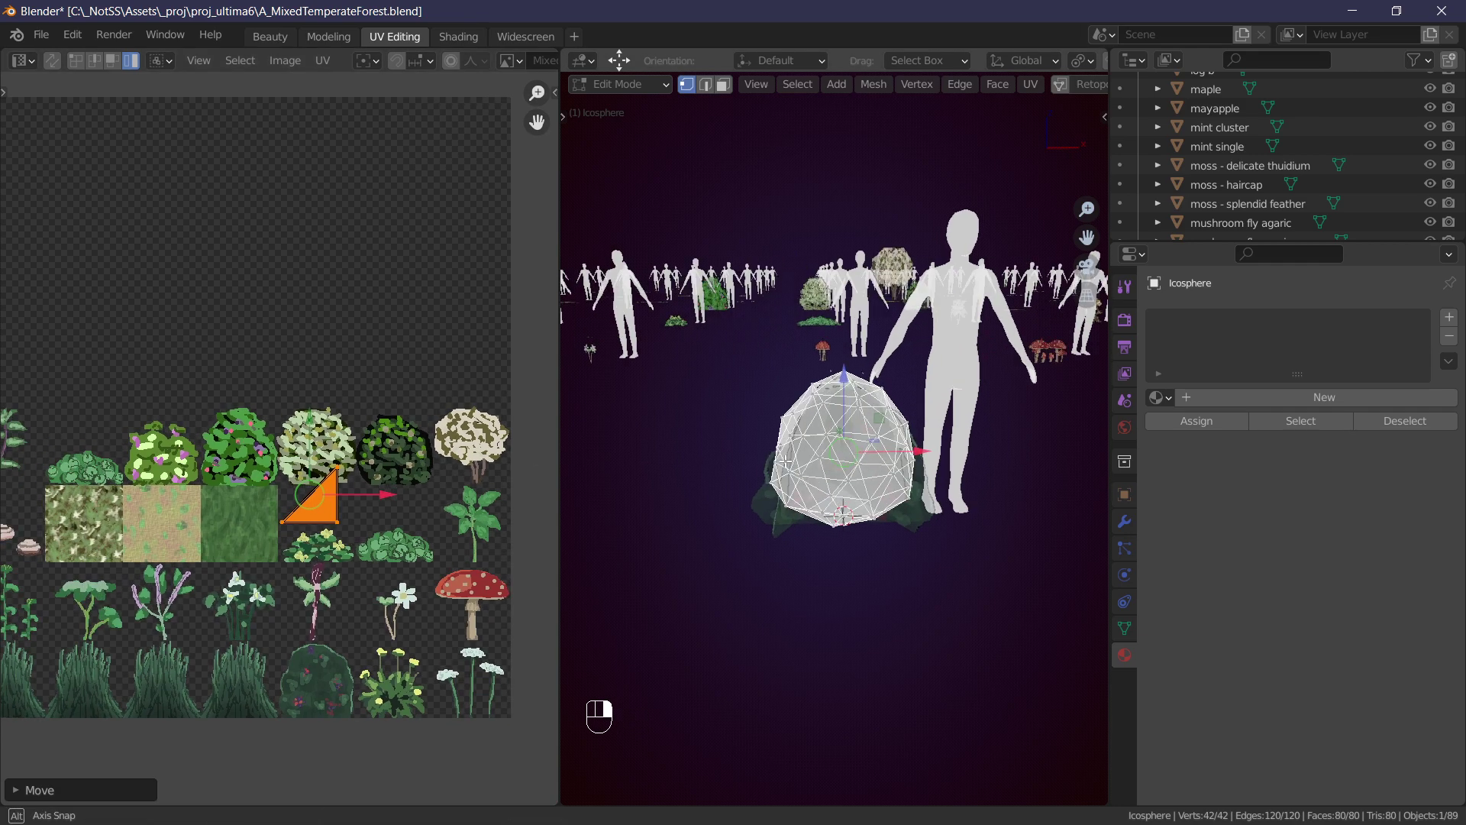
Assign the existing MixedForestCutout material to the sphere.
middle_drag(964, 441, 997, 393)
click(1122, 288)
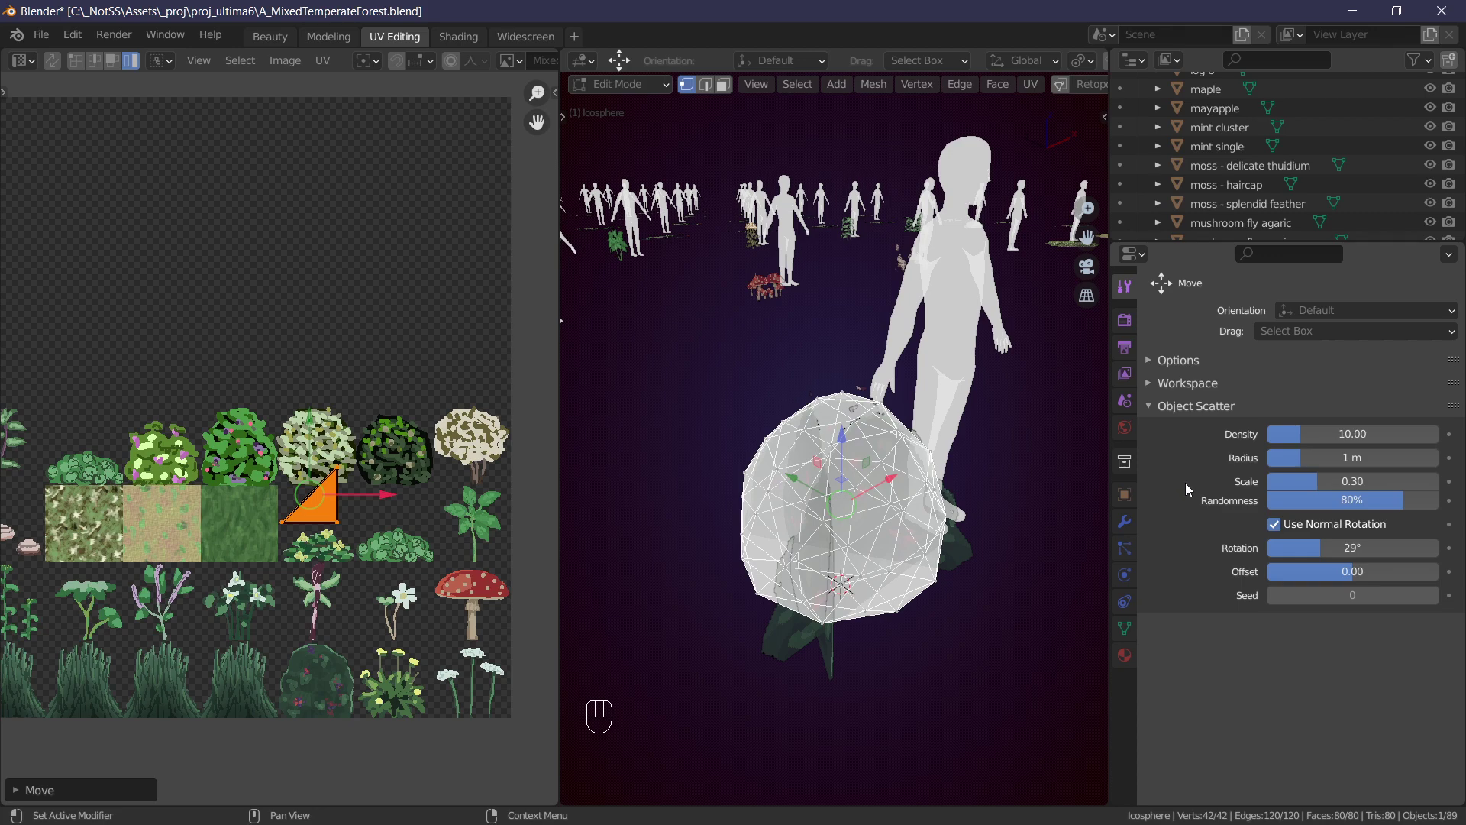
click(1125, 659)
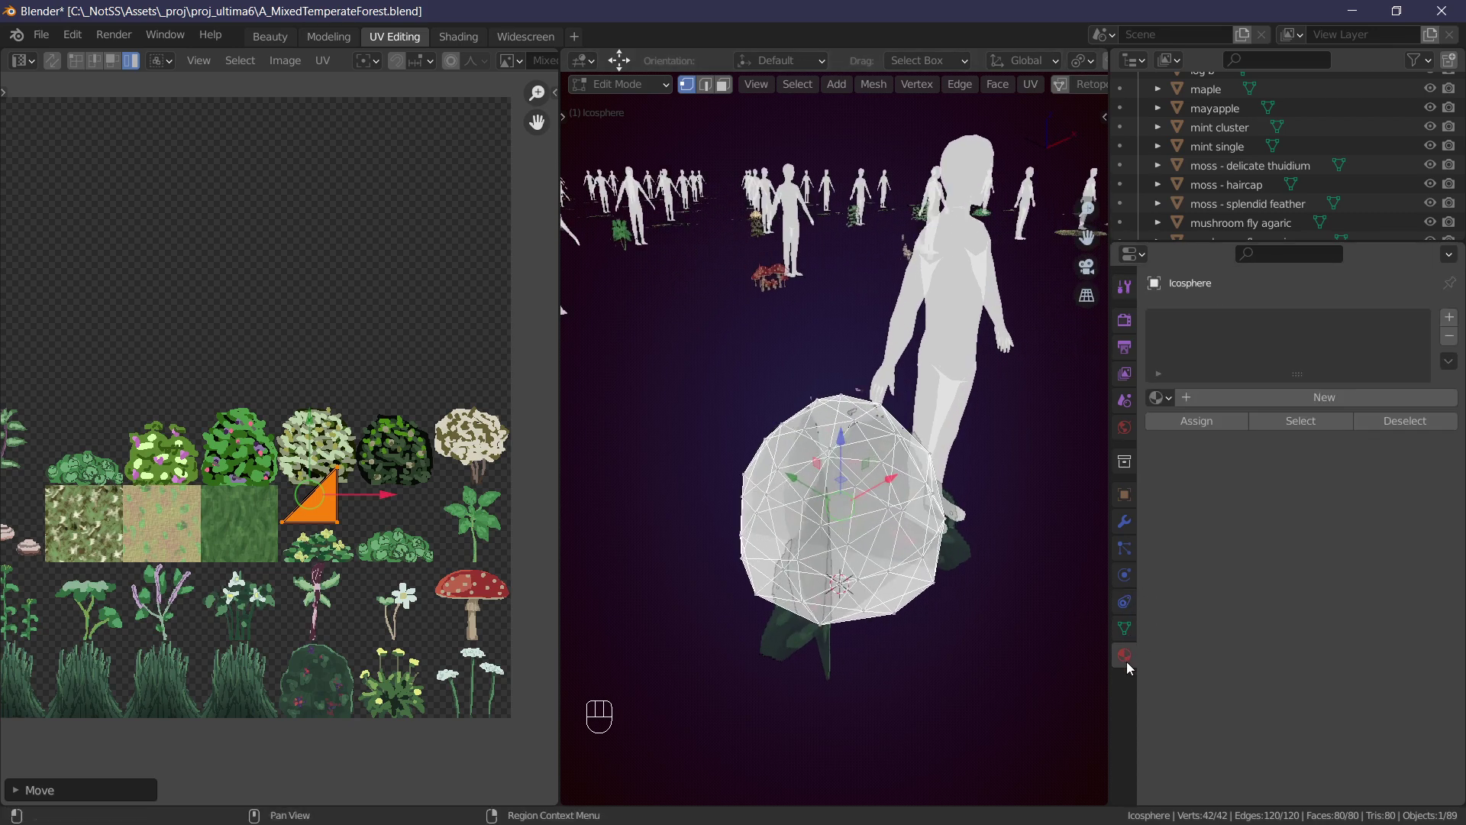
click(1160, 398)
click(1184, 429)
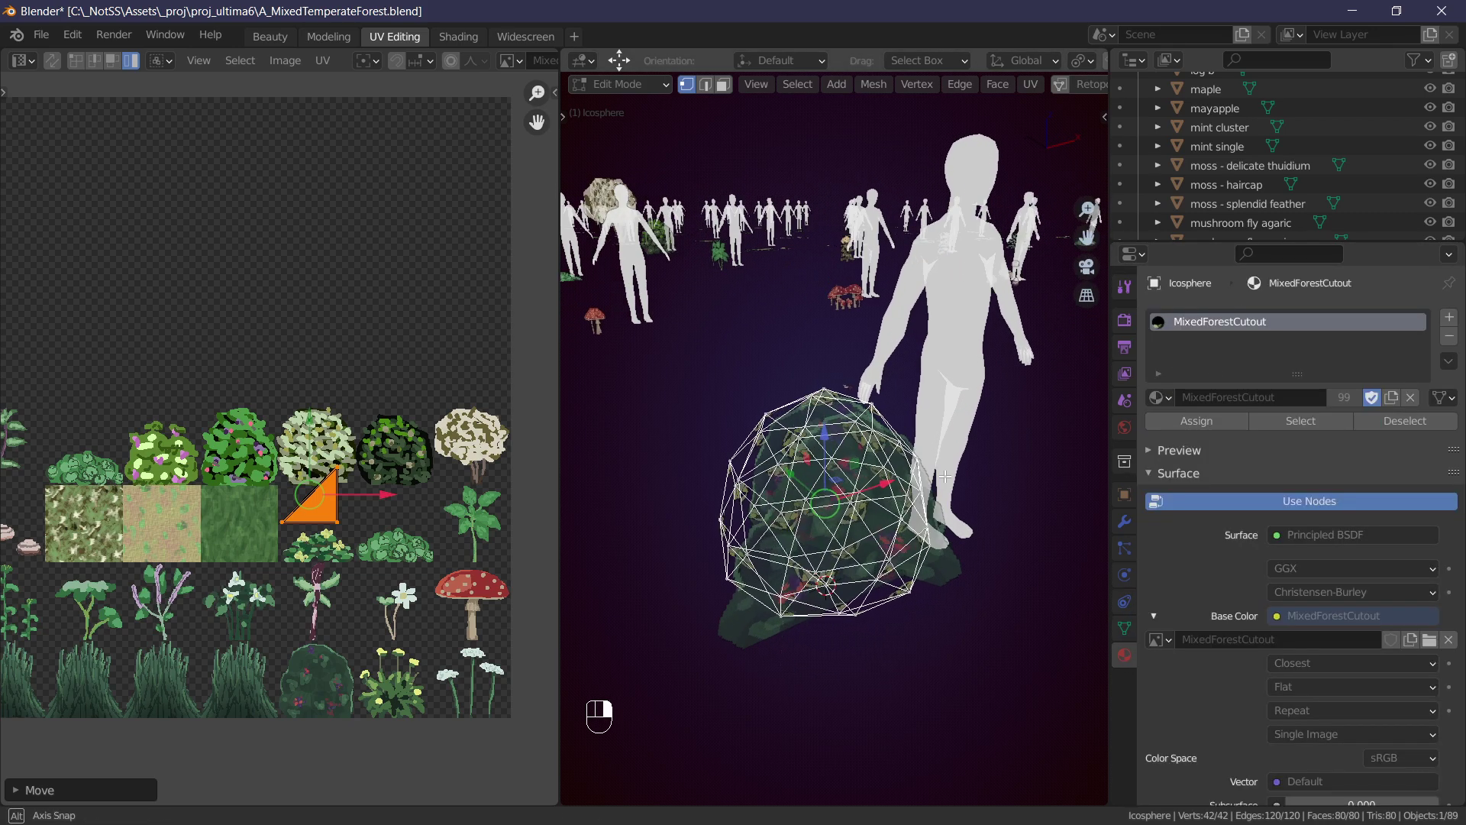
middle_drag(277, 475, 206, 370)
scroll(397, 333, down, 1)
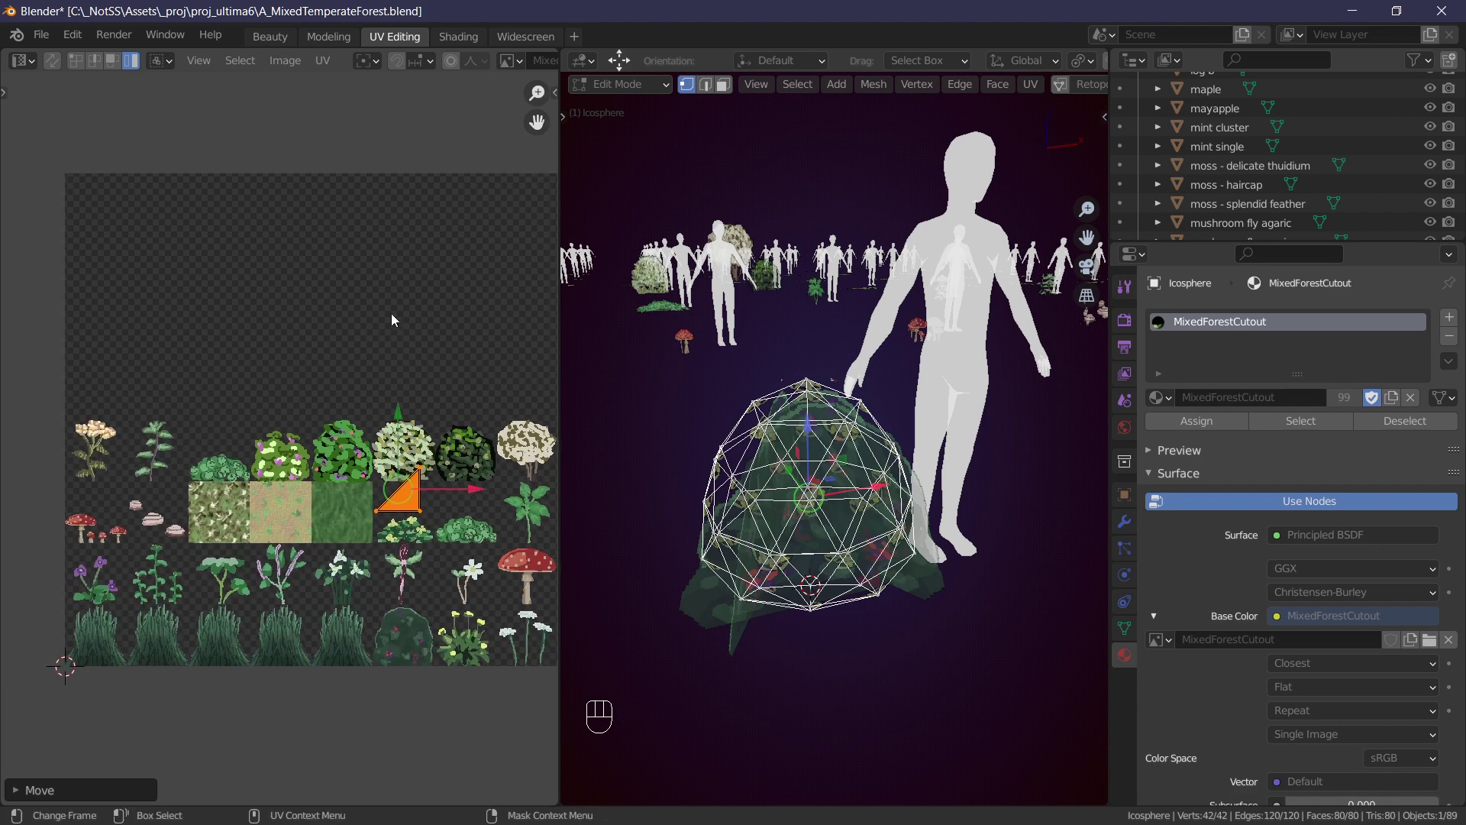
middle_drag(175, 277, 55, 270)
middle_drag(756, 436, 874, 510)
In Object Mode, move the sphere about 1.07 m along negative X away from the bush, and return it by about 1.11 m.
key(Tab)
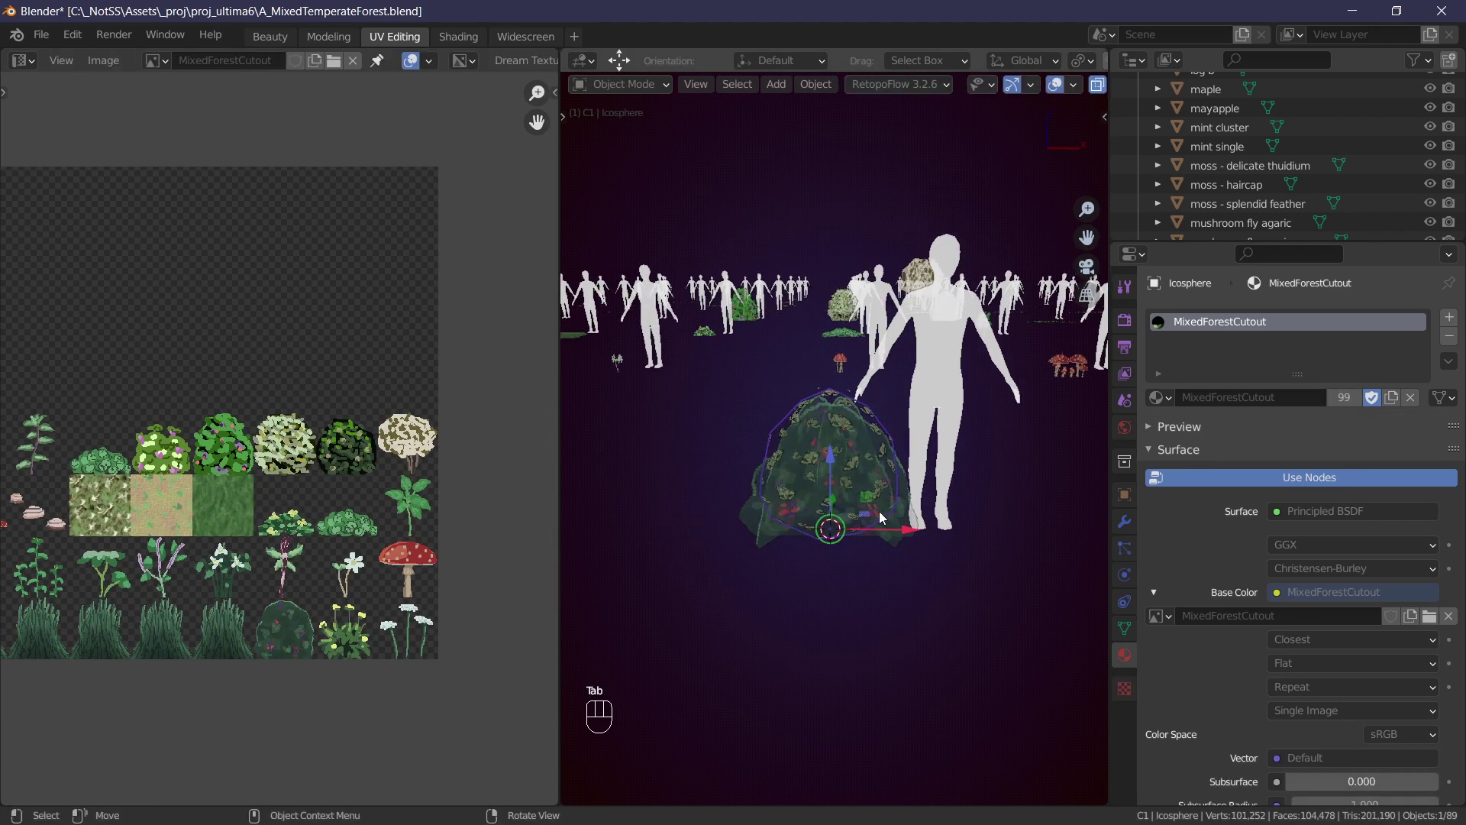
click(746, 515)
middle_drag(746, 516, 905, 482)
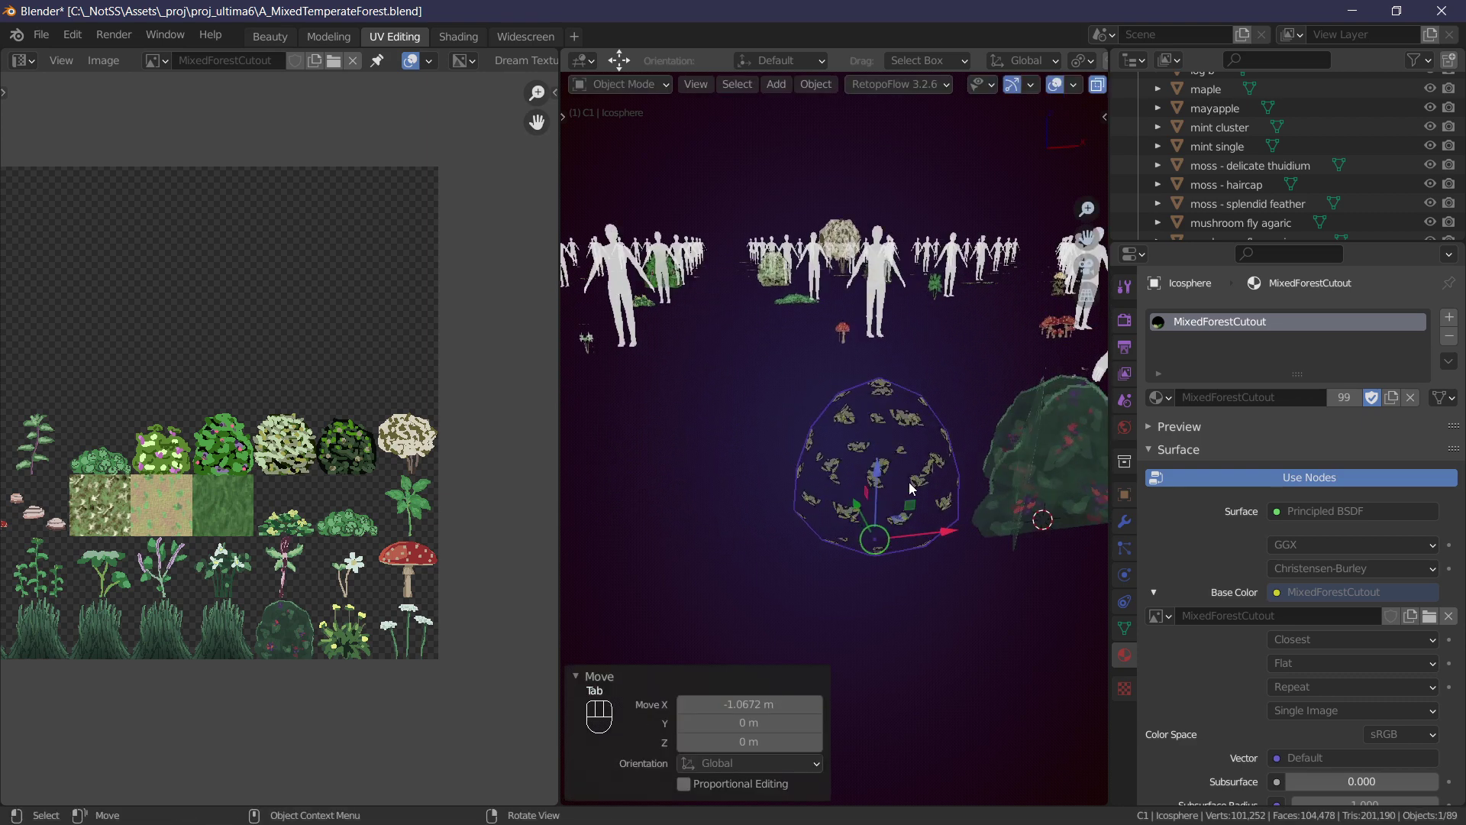
scroll(887, 486, up, 3)
middle_drag(829, 454, 840, 527)
key(g)
click(1098, 576)
key(alt+z)
middle_drag(1097, 576, 809, 473)
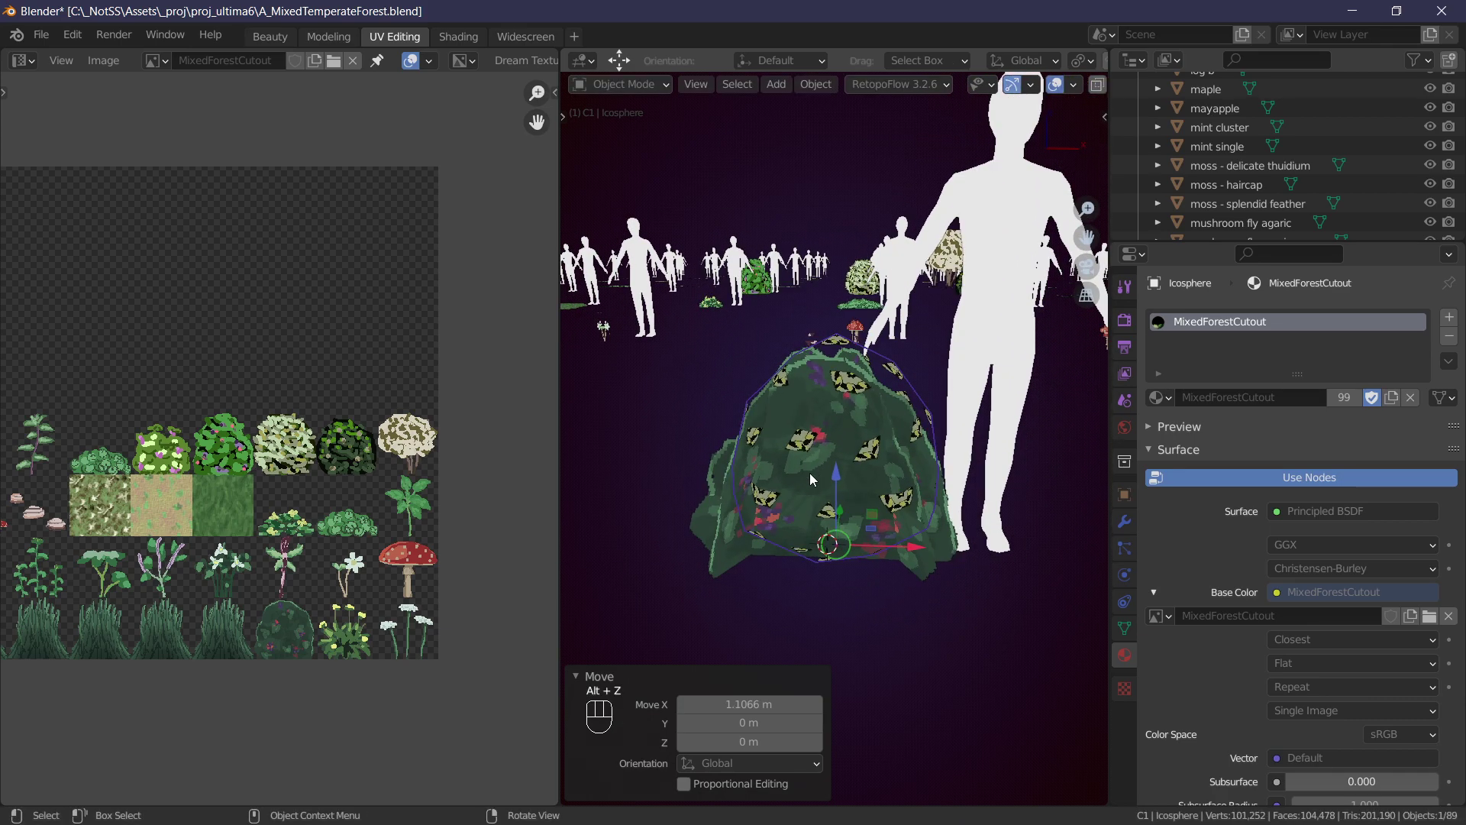
Select all the sphere's UVs in Edit Mode and move them onto the painted blackberry bush.
key(Tab)
scroll(347, 459, up, 1)
key(a)
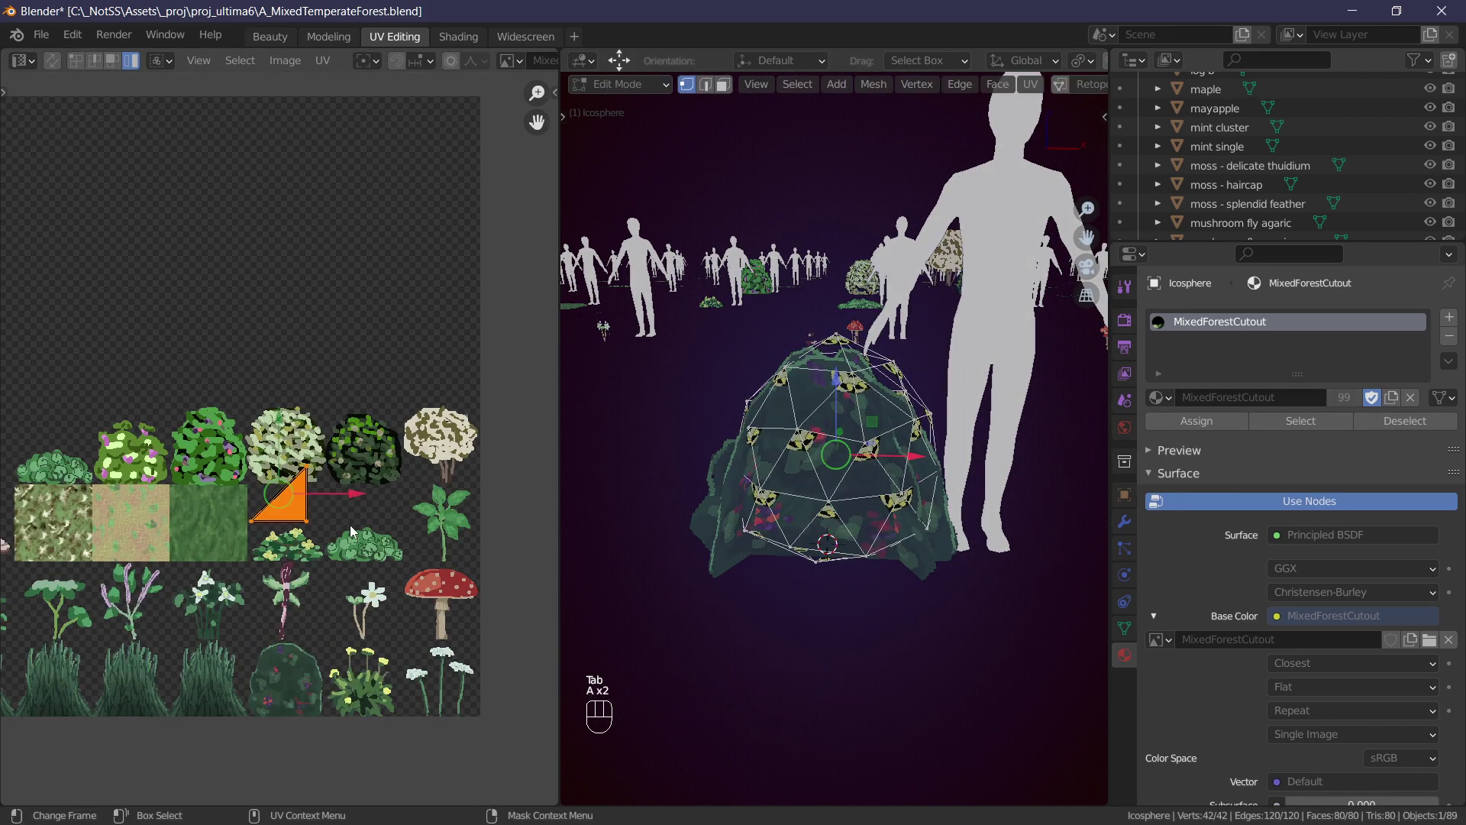
middle_drag(305, 504, 391, 441)
key(g)
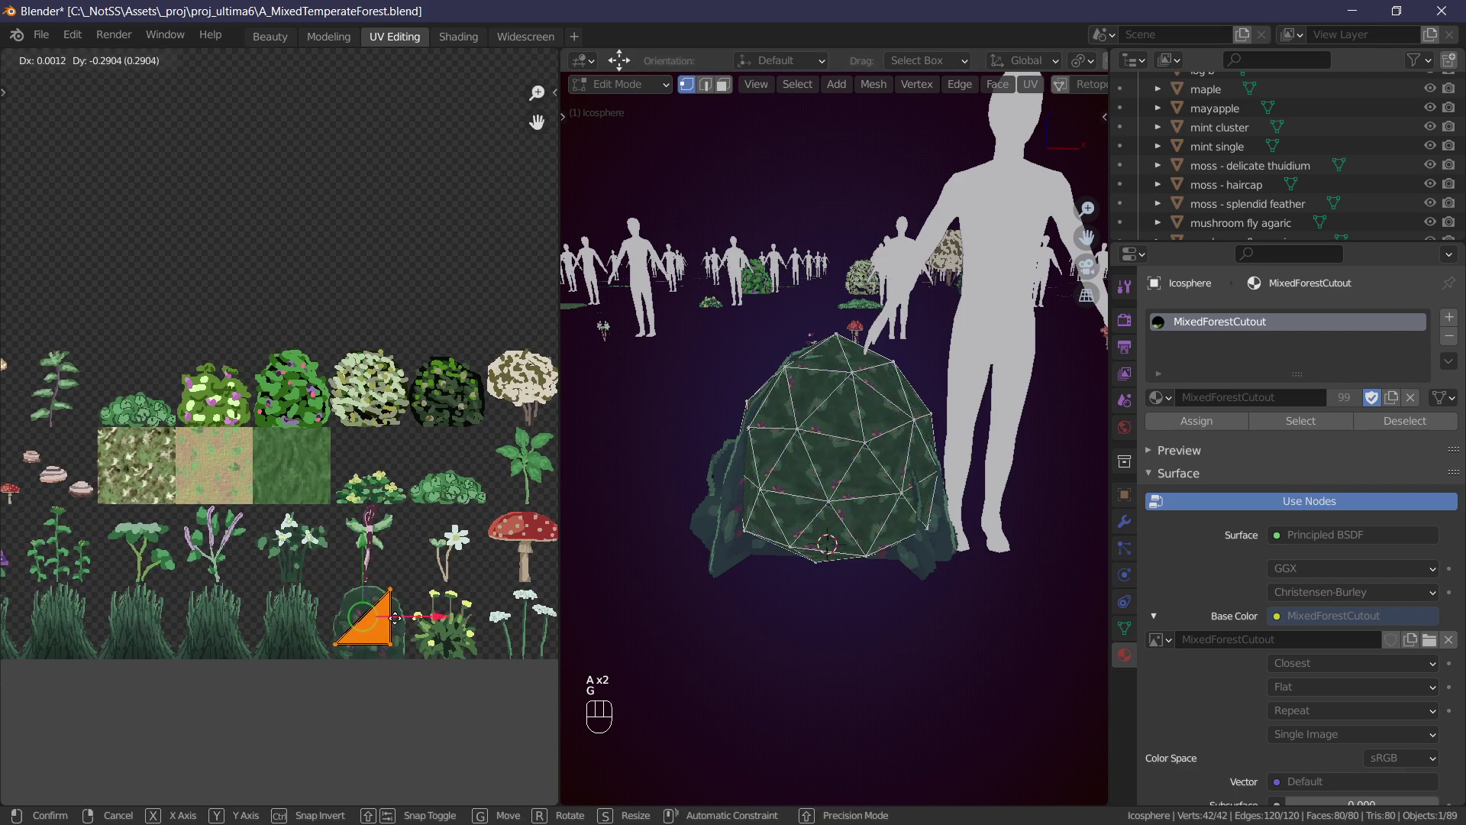
click(395, 618)
Resize the sphere's UV triangle and reposition it within the lower part of the painted blackberry bush.
scroll(397, 611, up, 5)
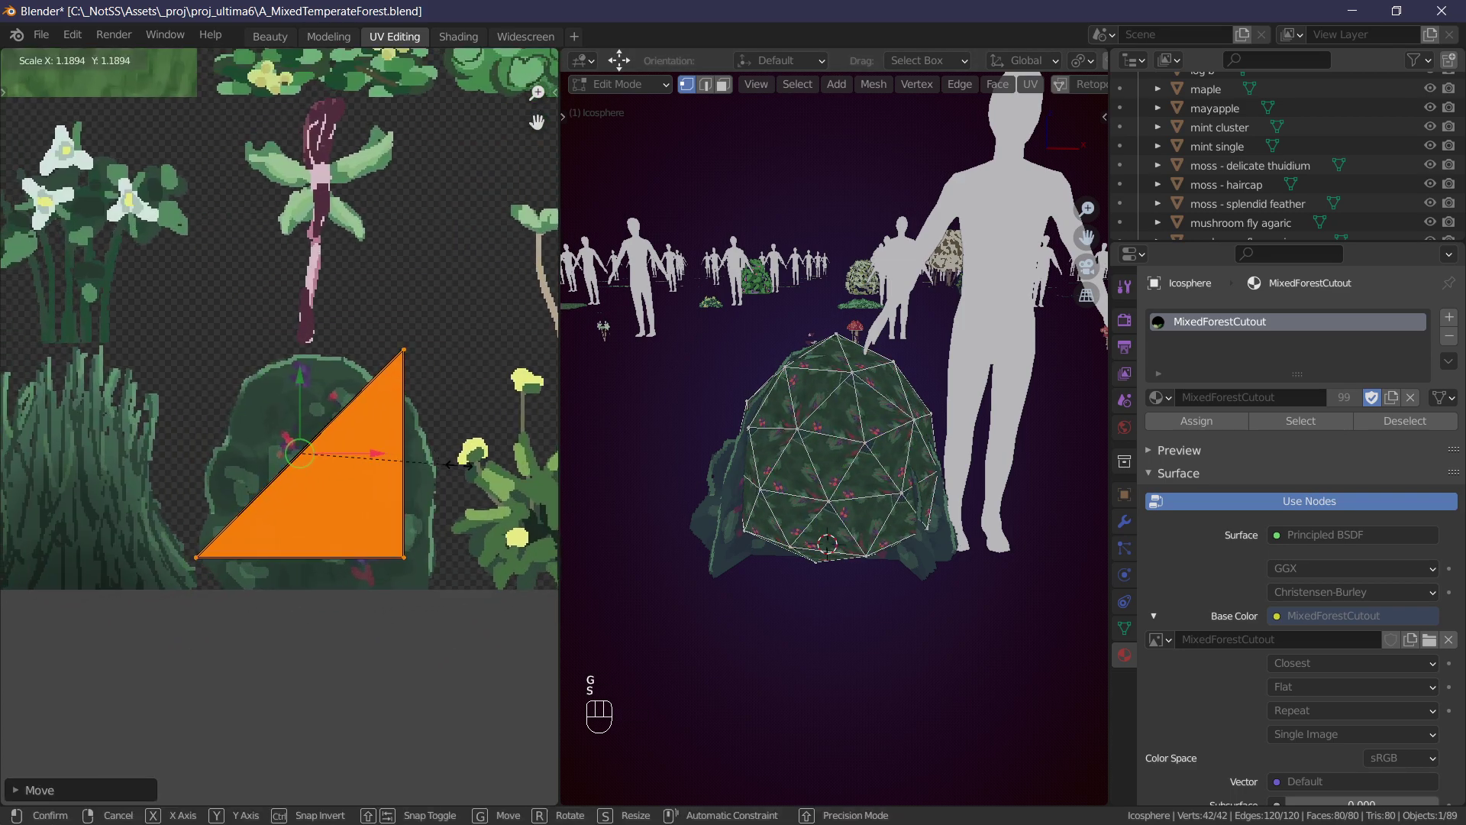
key(s)
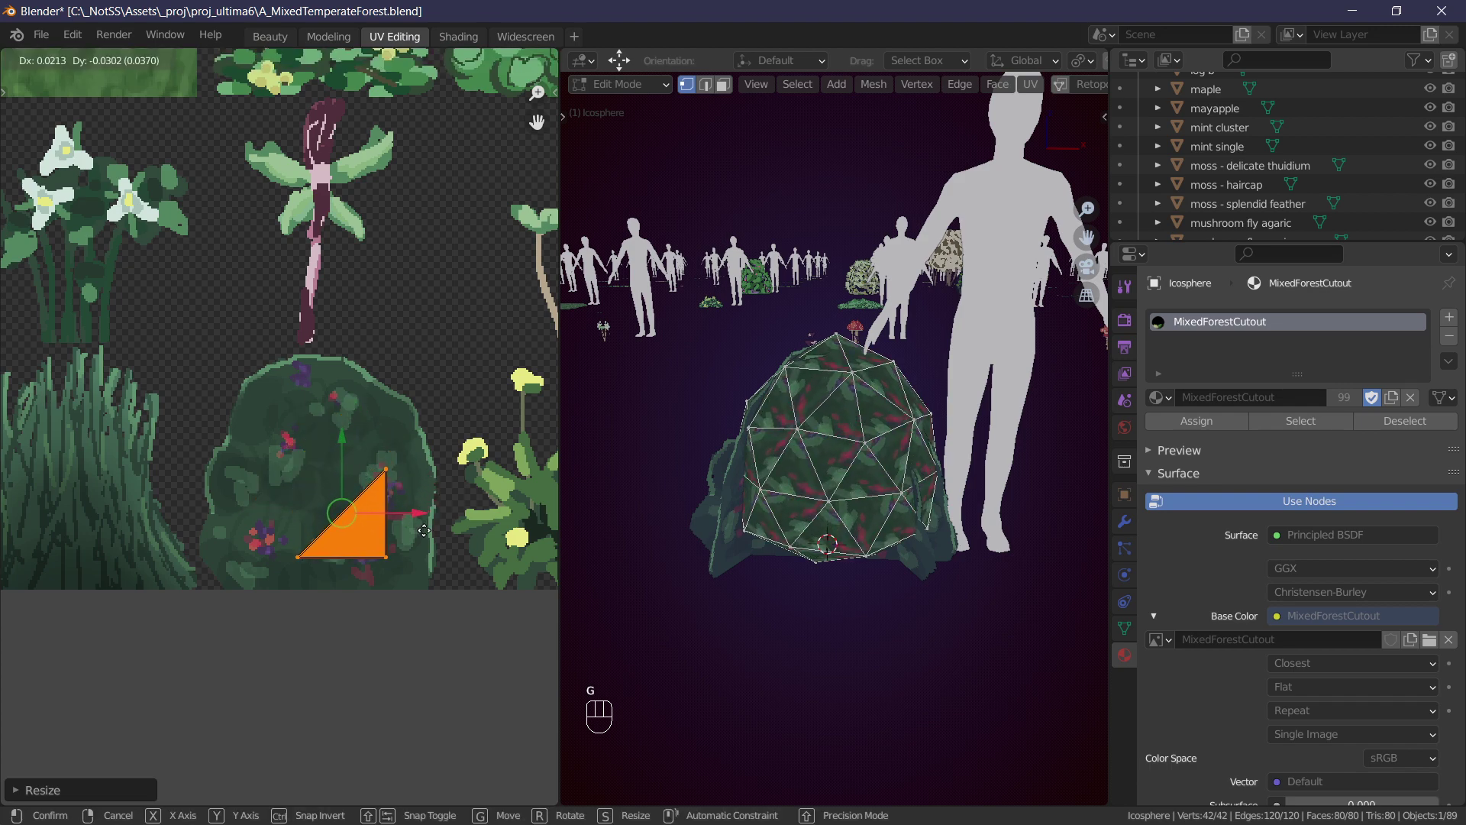
click(415, 512)
Examine the blackberry texture on the sphere up close in both Object Mode and Edit Mode.
middle_drag(848, 452, 864, 451)
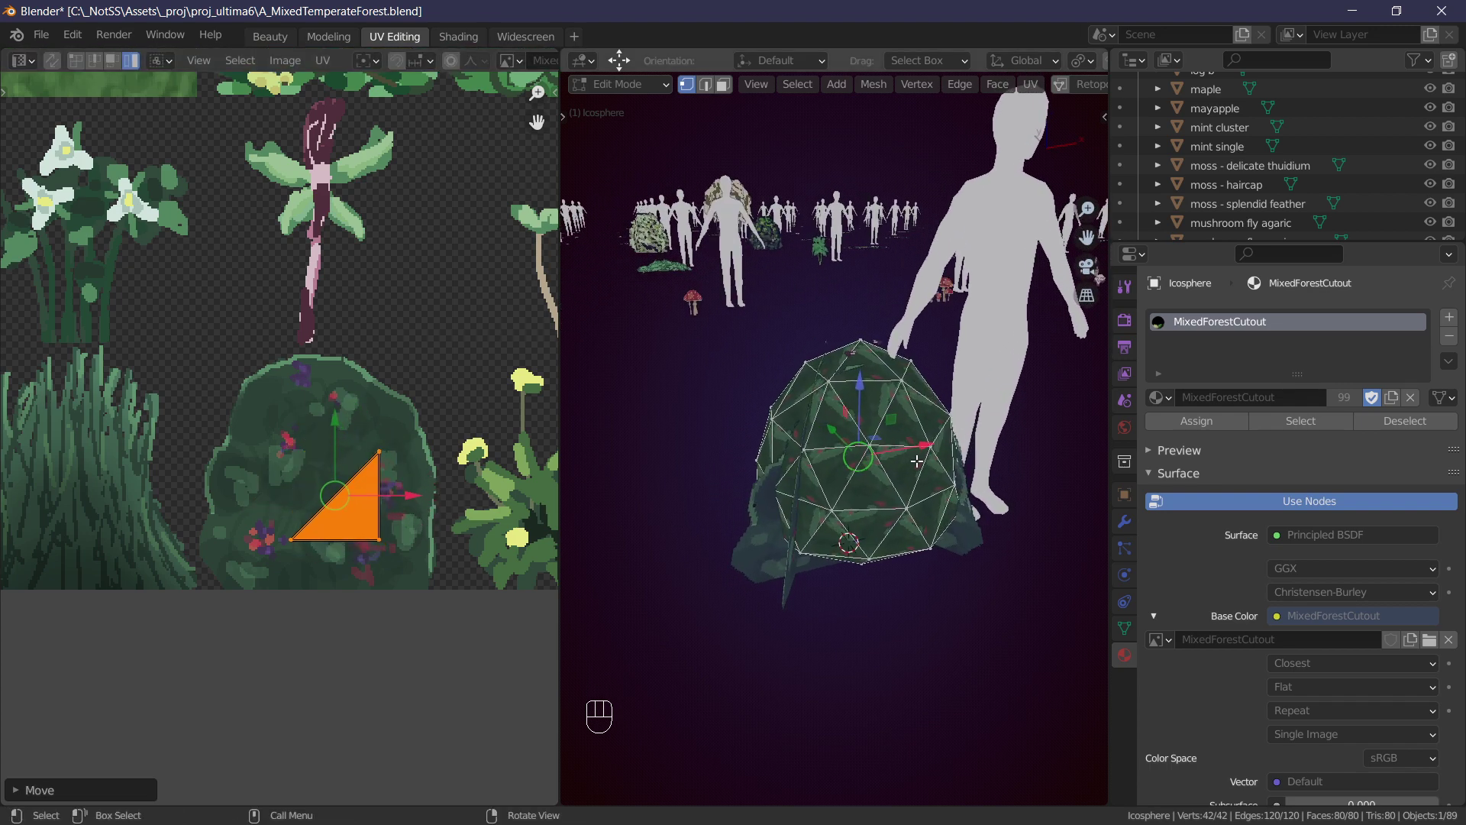
key(KP_5)
scroll(917, 461, up, 6)
key(Tab)
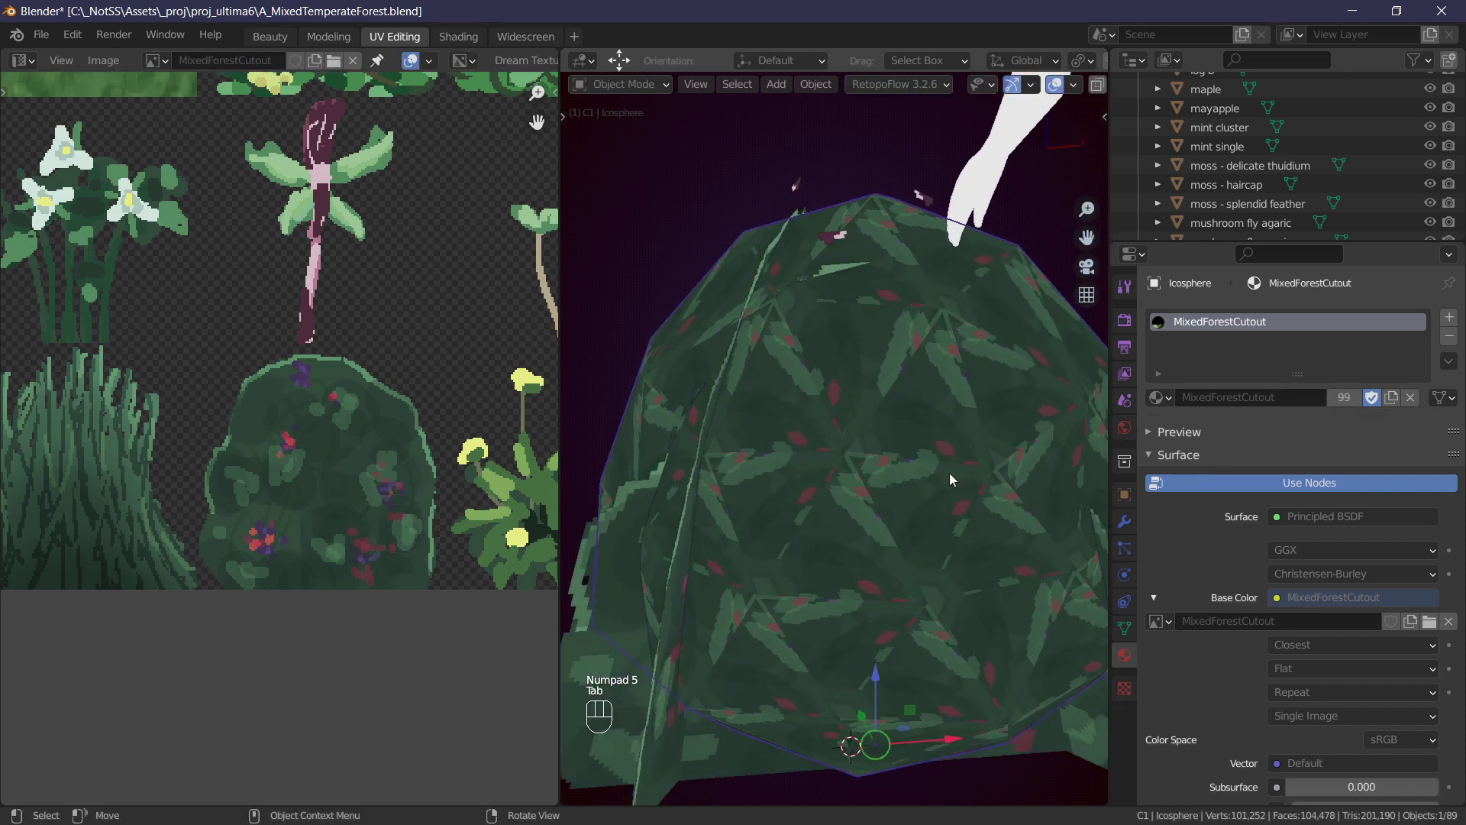
scroll(950, 474, down, 3)
key(Tab)
middle_drag(854, 433, 979, 462)
key(KP_5)
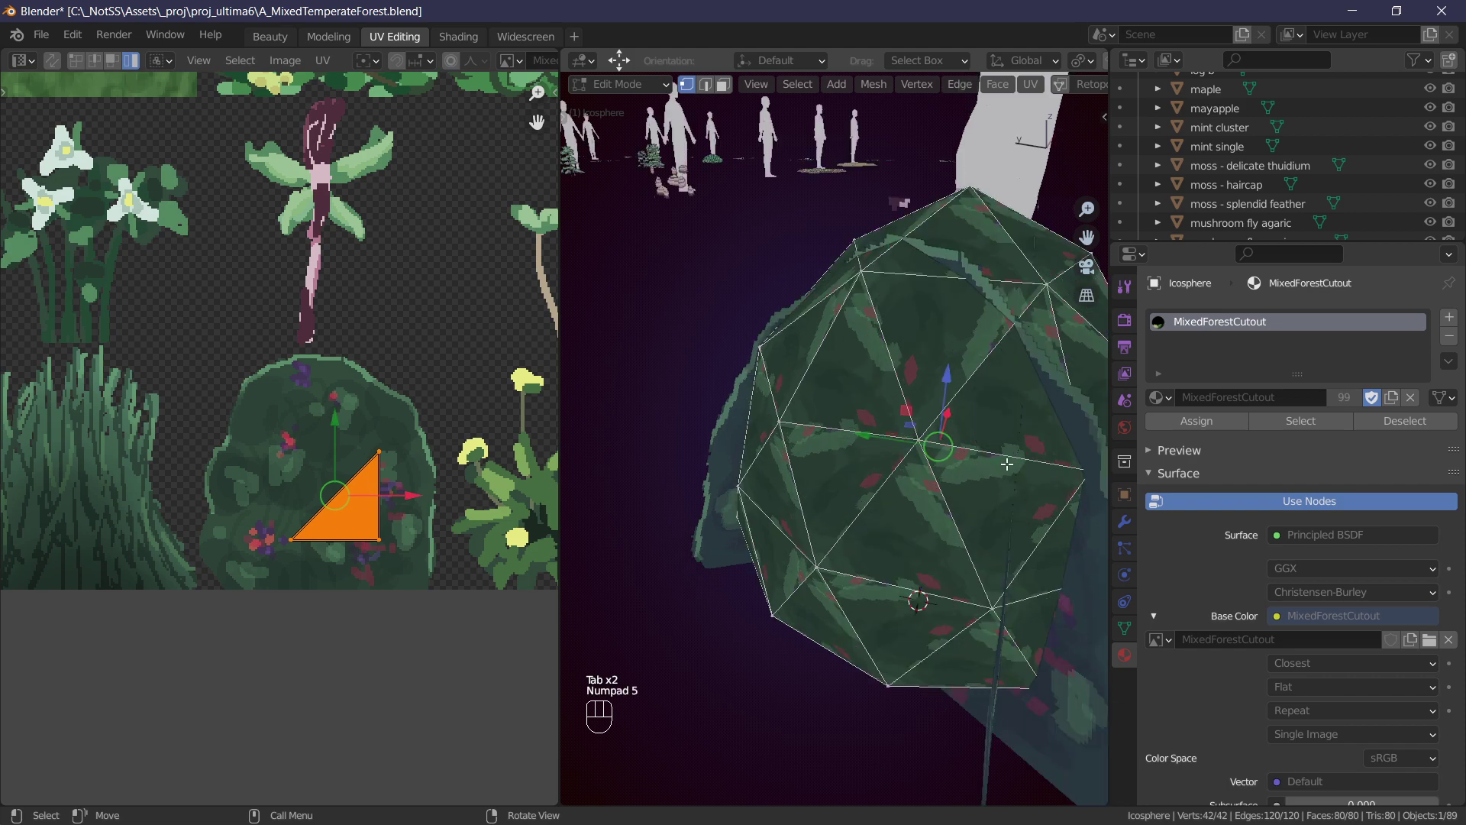
In side view, knife-cut vertically all the way through the sphere's centre and mark the cut as a seam.
scroll(1008, 464, down, 5)
right_drag(909, 454, 915, 444)
key(KP_5)
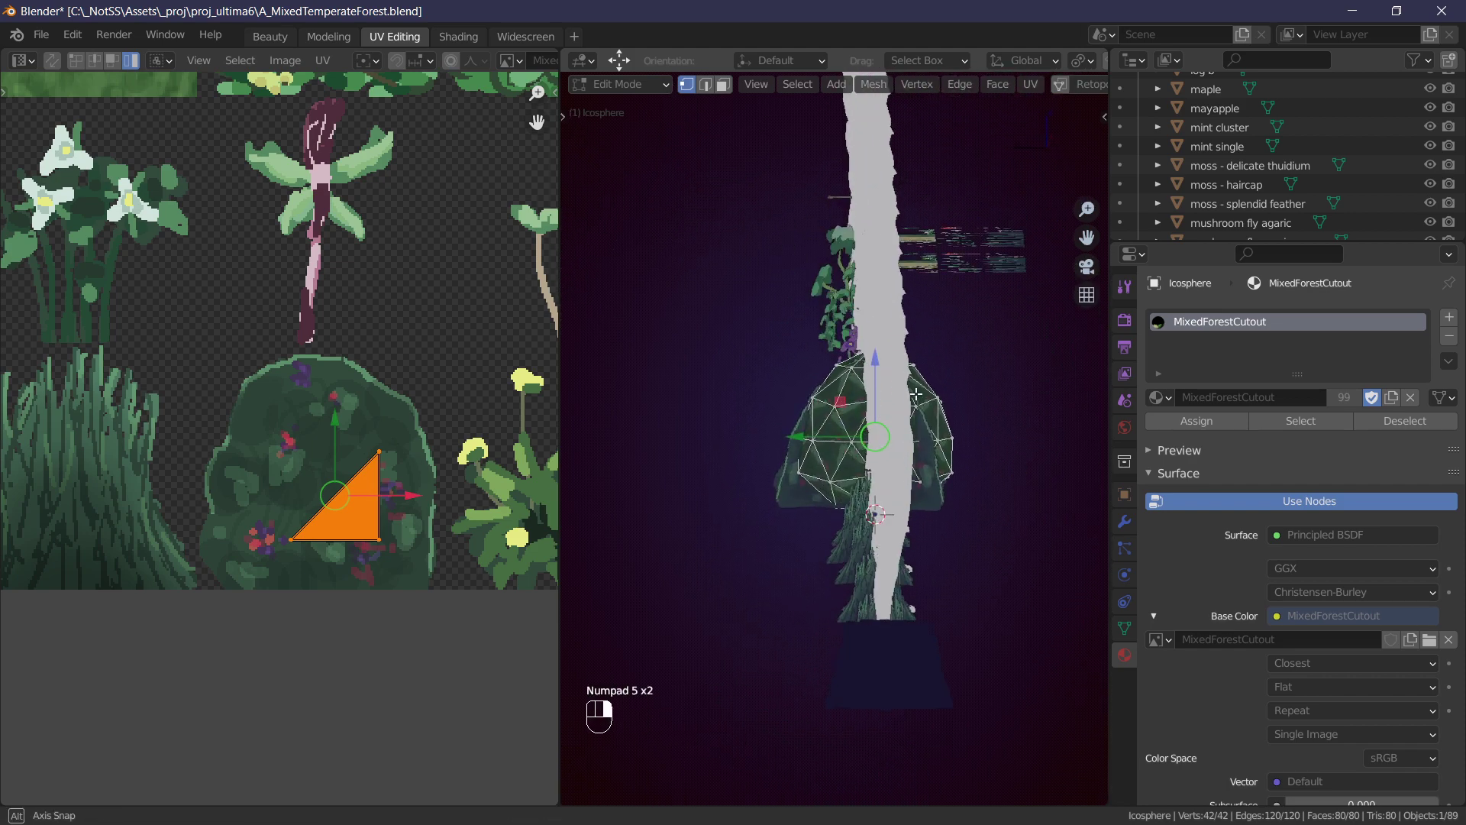
key(alt+z)
scroll(936, 355, up, 4)
key(a)
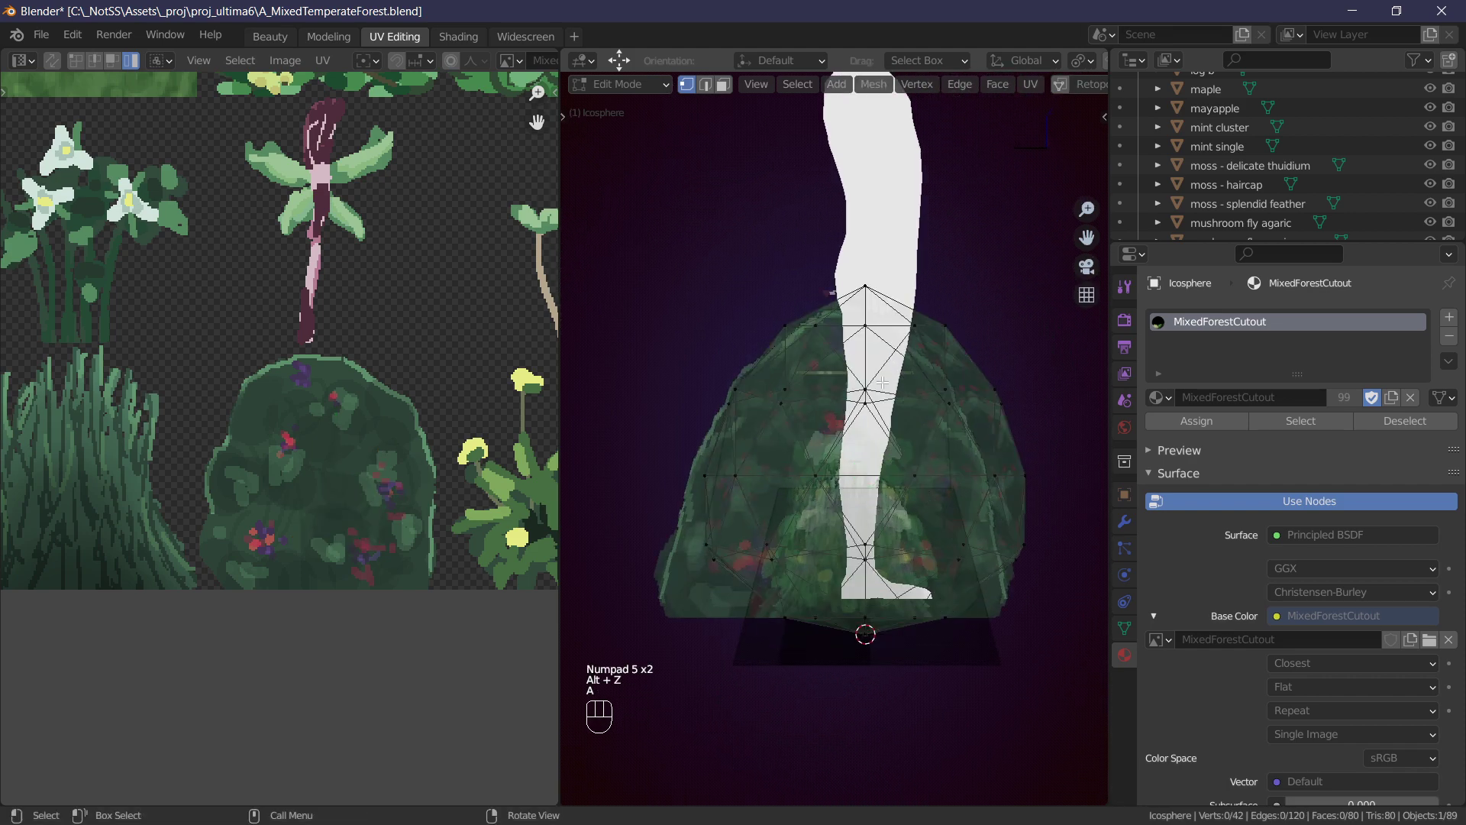
key(a)
key(a)
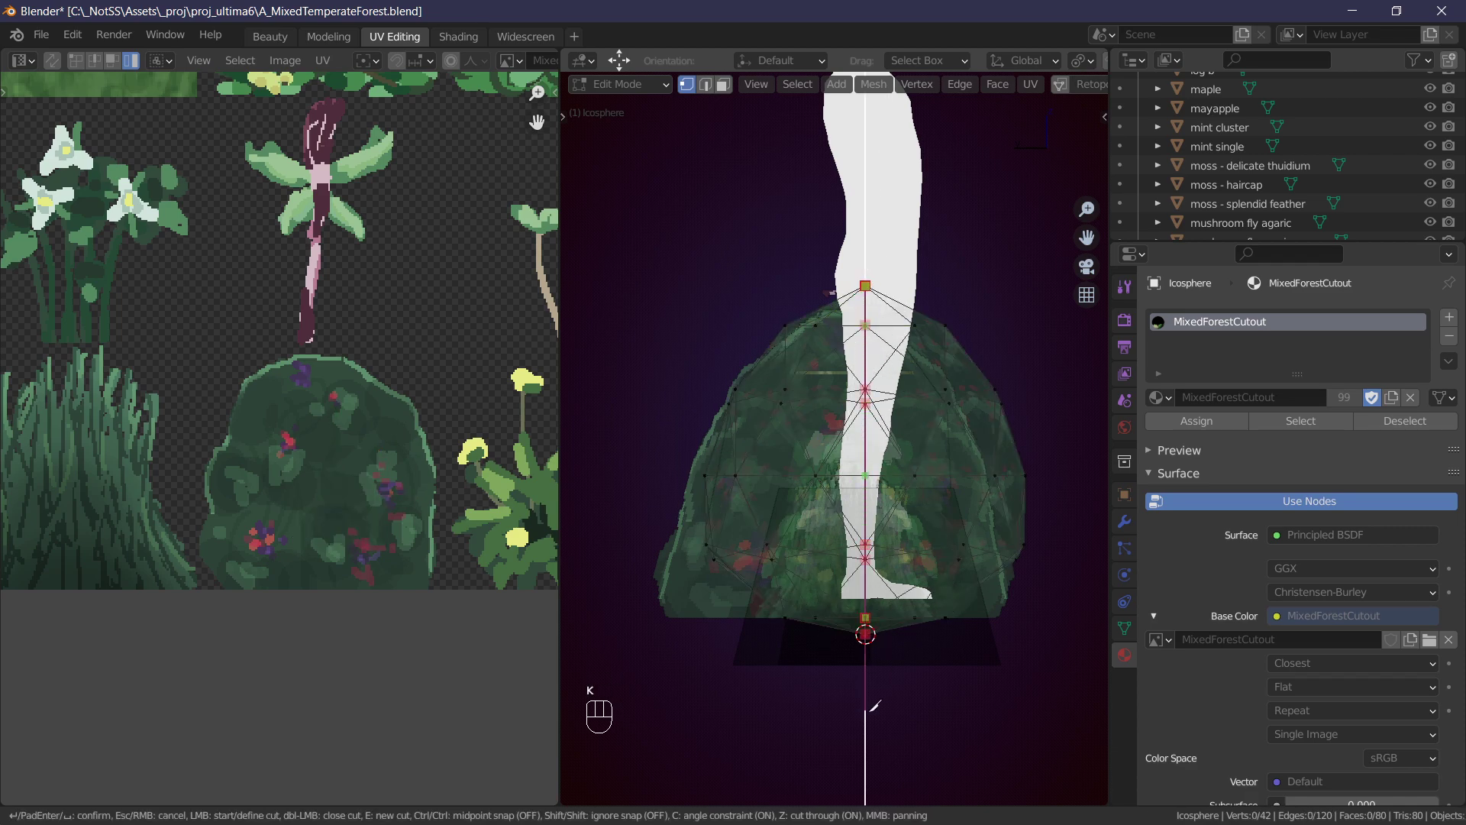
middle_drag(887, 532, 940, 524)
key(q)
key(m)
Select the whole sphere mesh and unwrap it along the seam.
key(a)
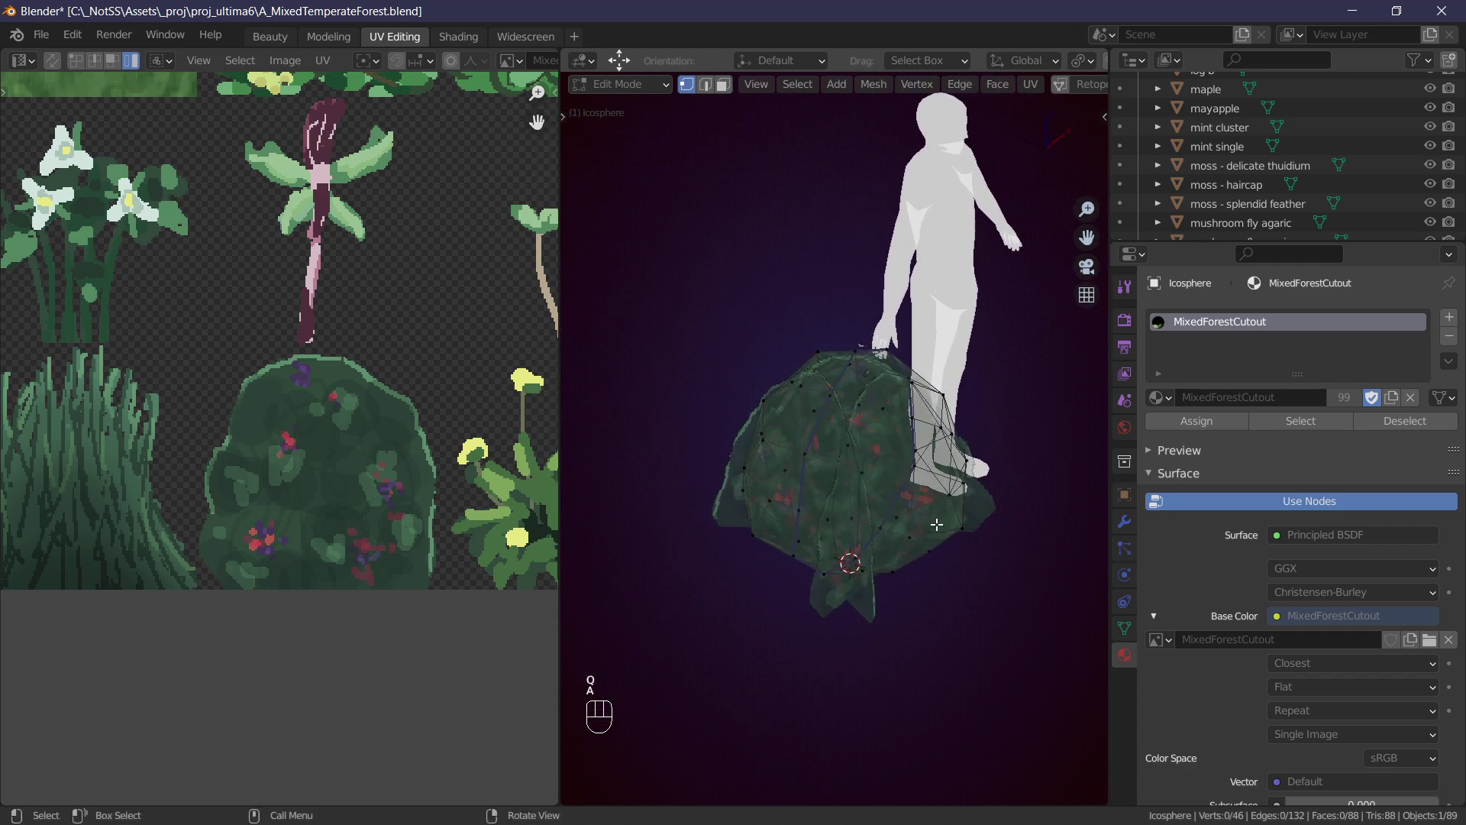
key(a)
middle_drag(835, 275, 893, 349)
key(u)
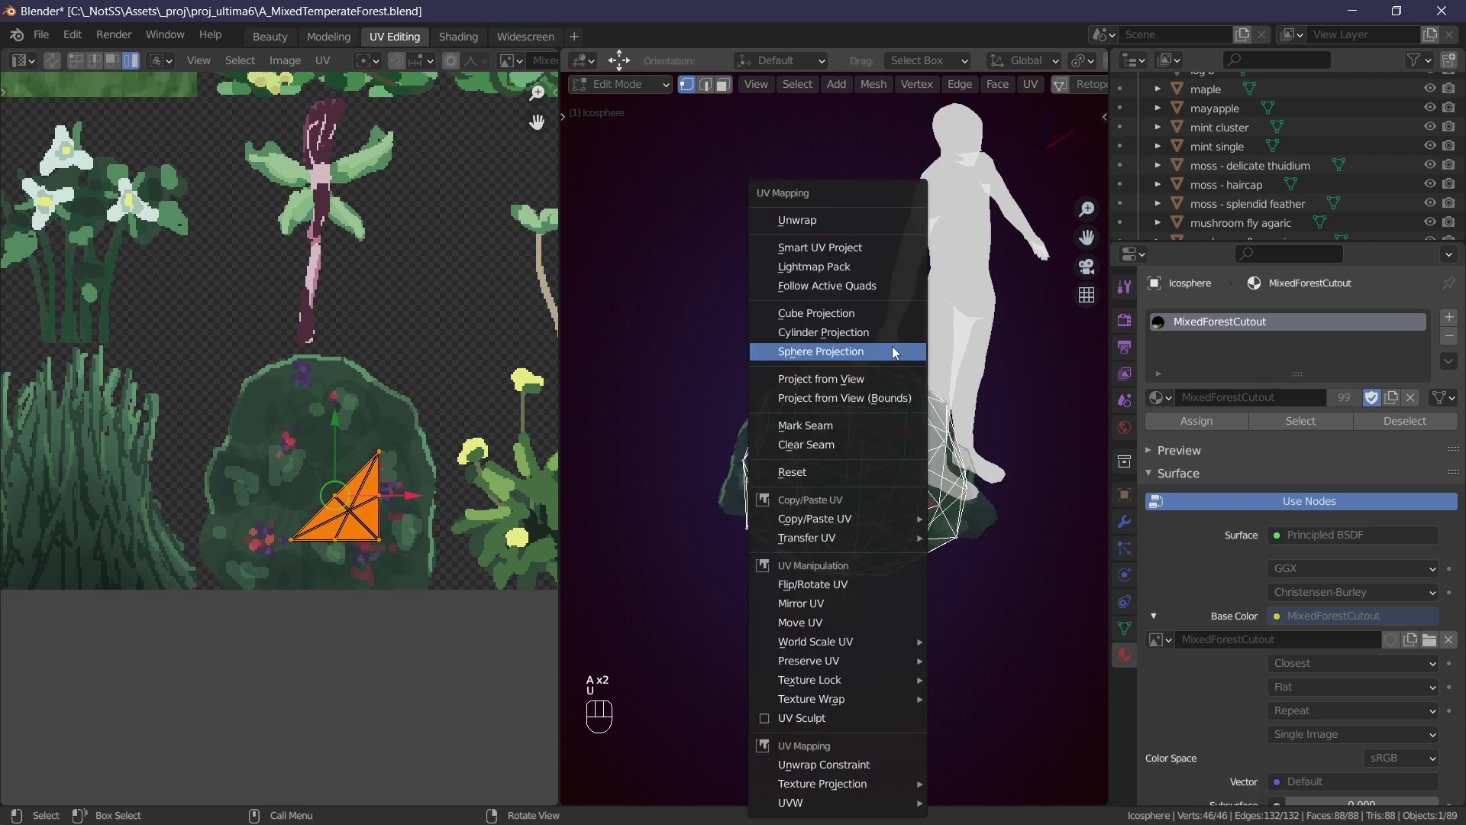
click(878, 347)
scroll(319, 437, down, 8)
Shift both UV islands sideways and stack the upper island on top of the lower one.
key(a)
key(a)
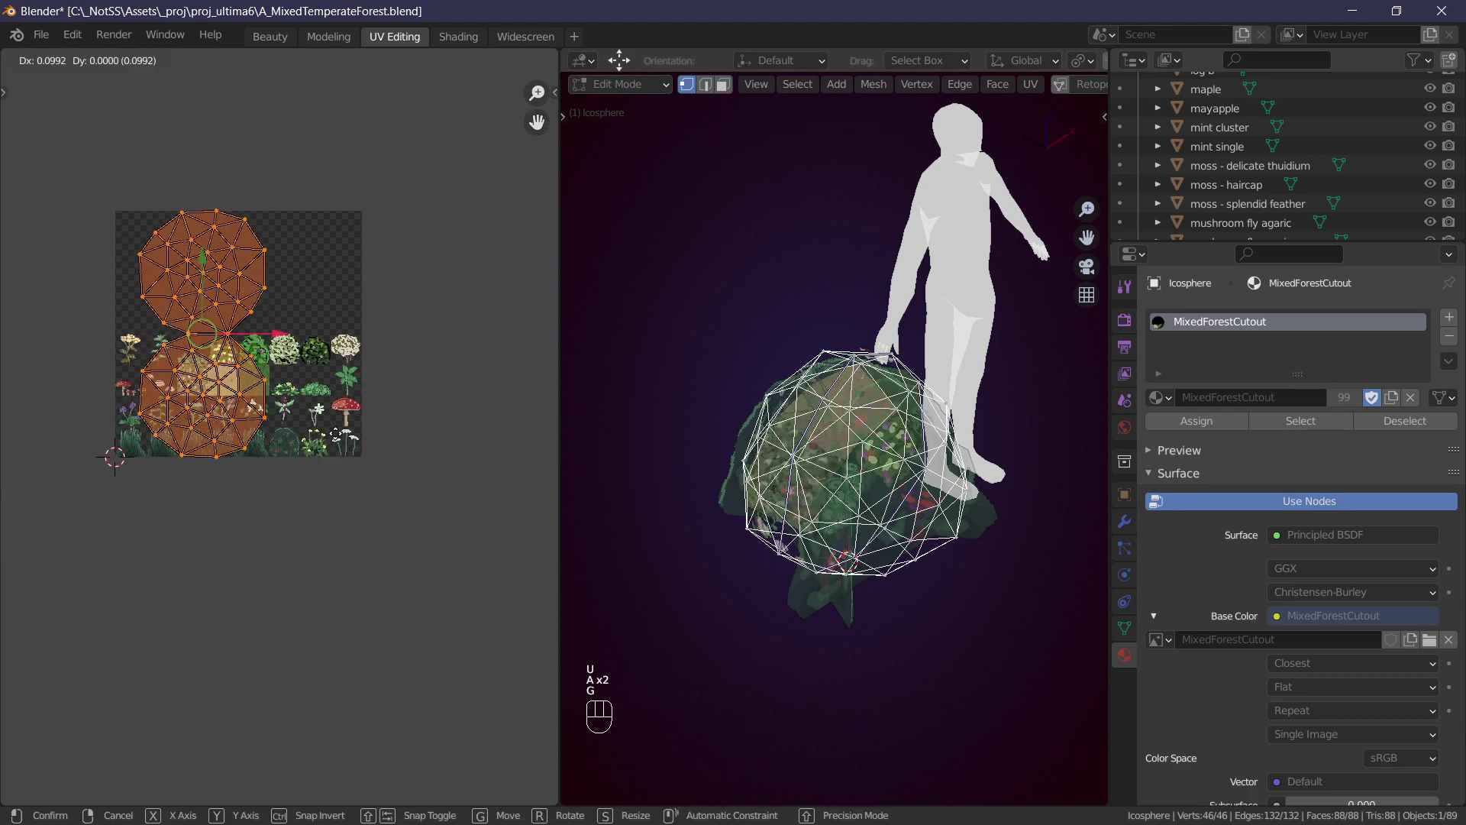
key(g)
click(386, 491)
scroll(305, 344, up, 5)
scroll(162, 162, down, 3)
key(a)
key(b)
drag(249, 186, 468, 349)
key(g)
click(466, 543)
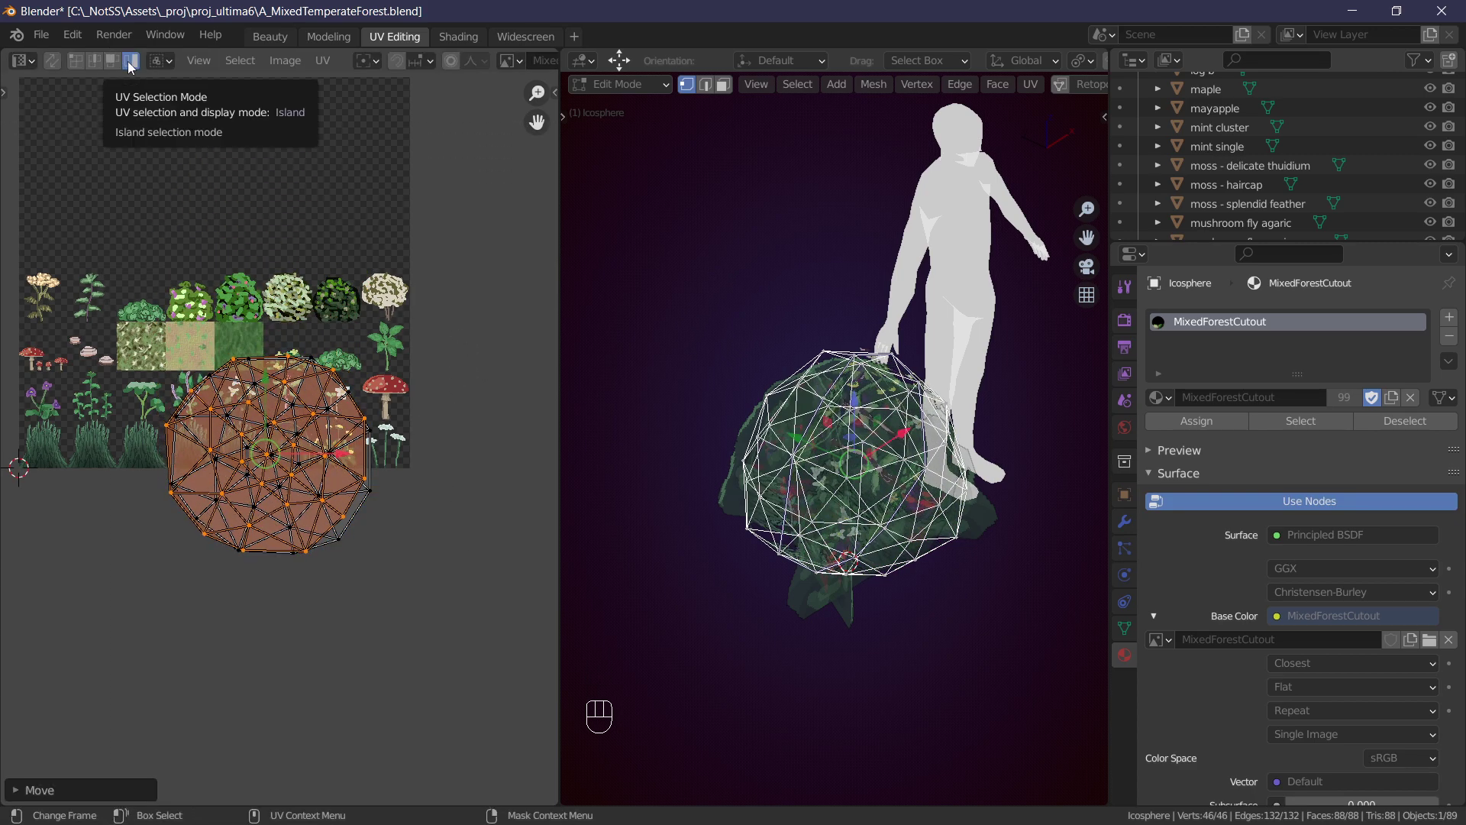
Select both stacked UV islands and scale them down to about 0.17.
key(g)
key(s)
key(a)
key(s)
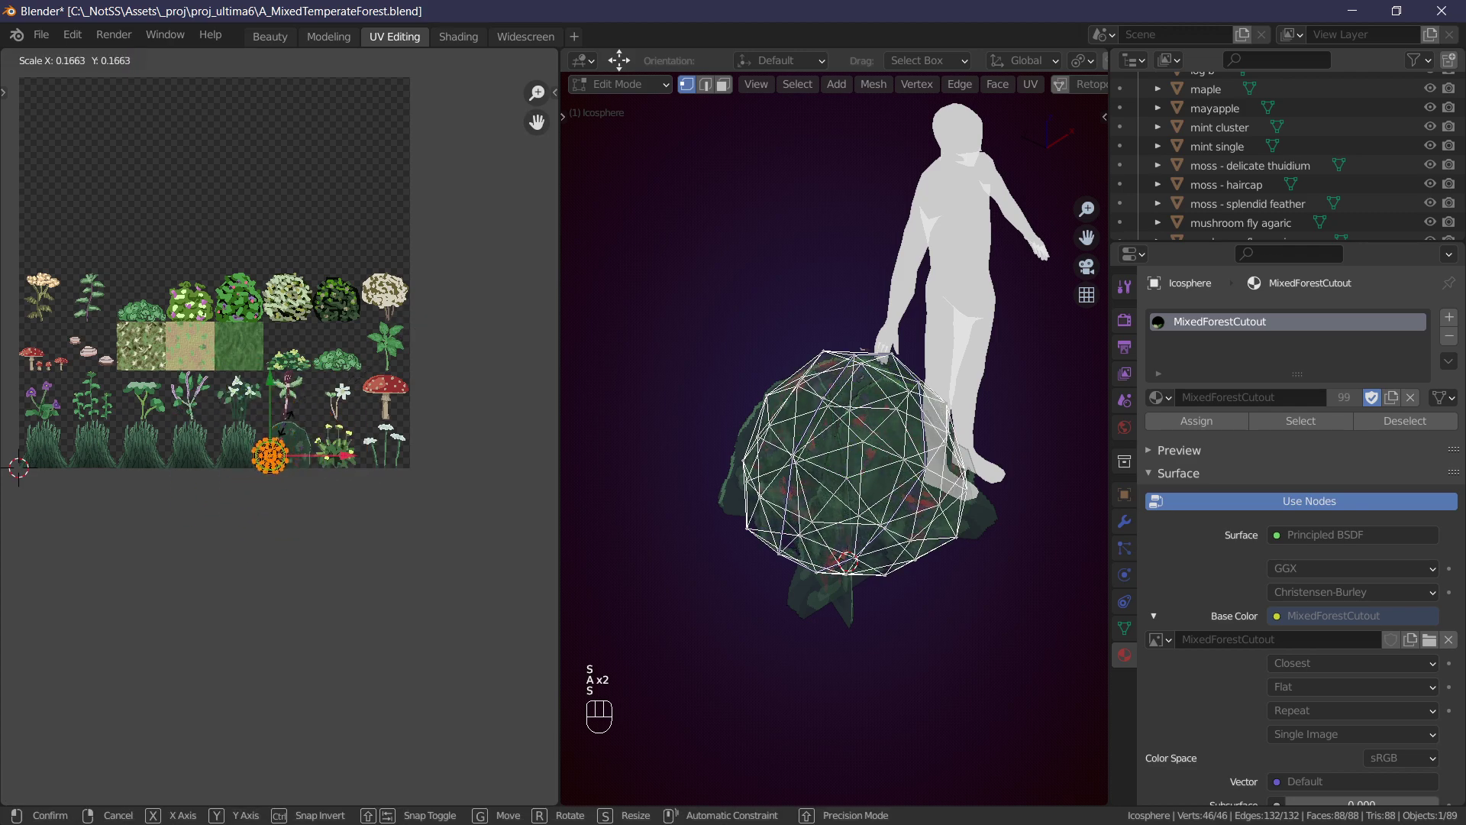
click(279, 438)
Position the stacked UV islands over the painted blackberry bush, enlarge them about 1.25 times and check the texture without X-ray.
scroll(279, 438, up, 6)
key(g)
key(s)
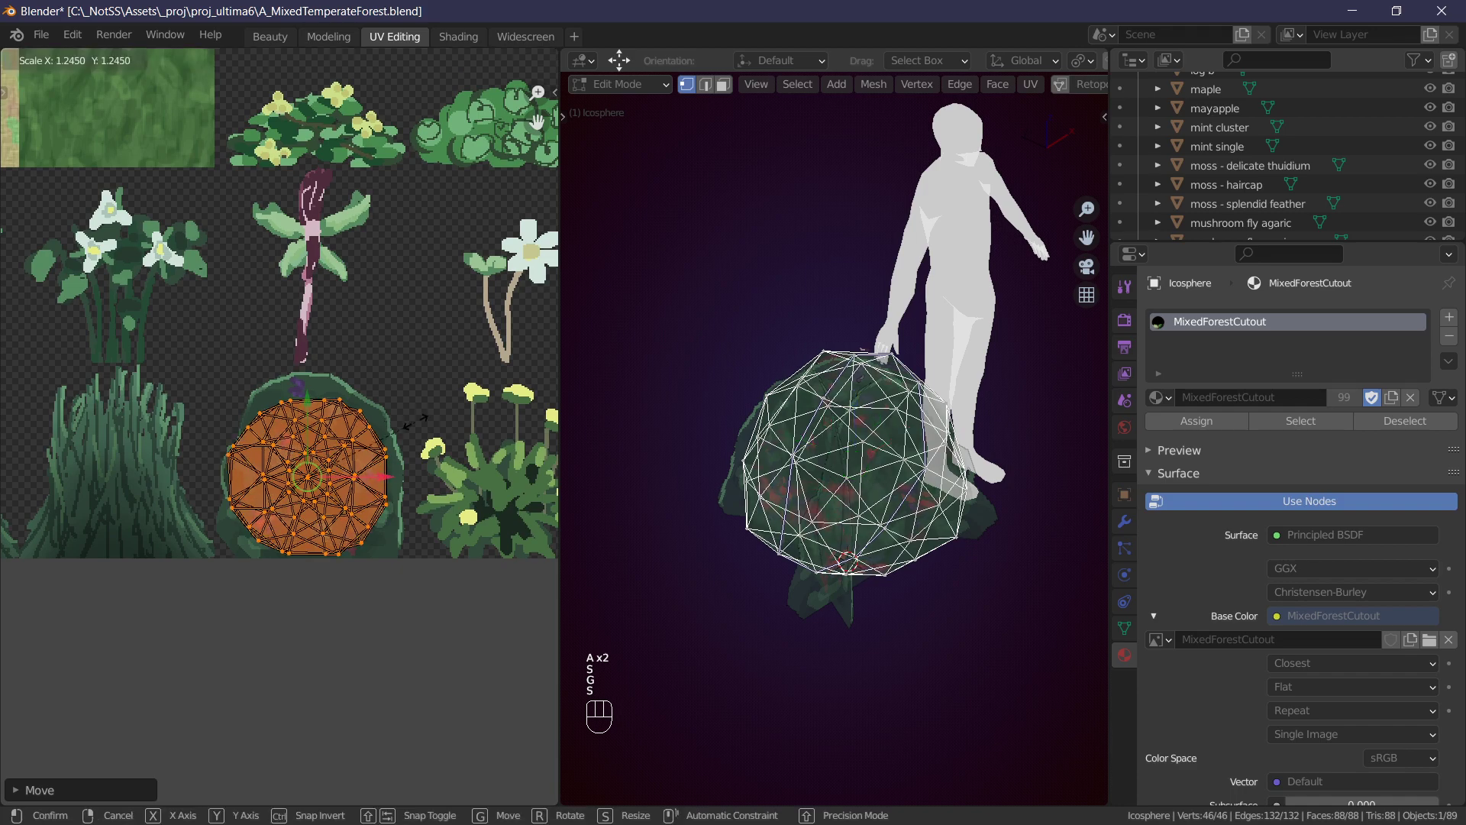
click(421, 428)
scroll(424, 416, up, 4)
key(g)
click(441, 394)
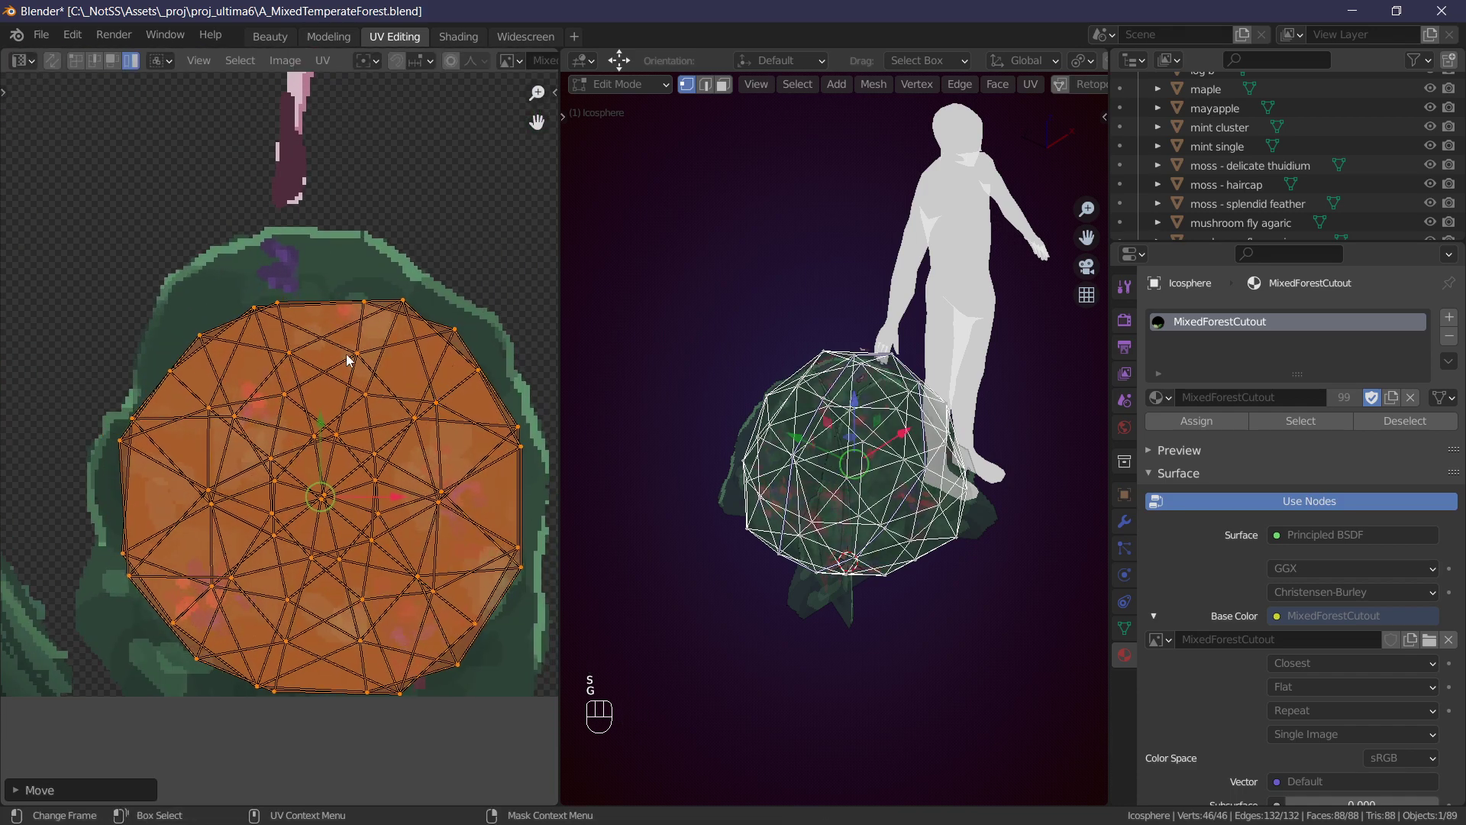
scroll(312, 456, down, 4)
scroll(757, 452, up, 8)
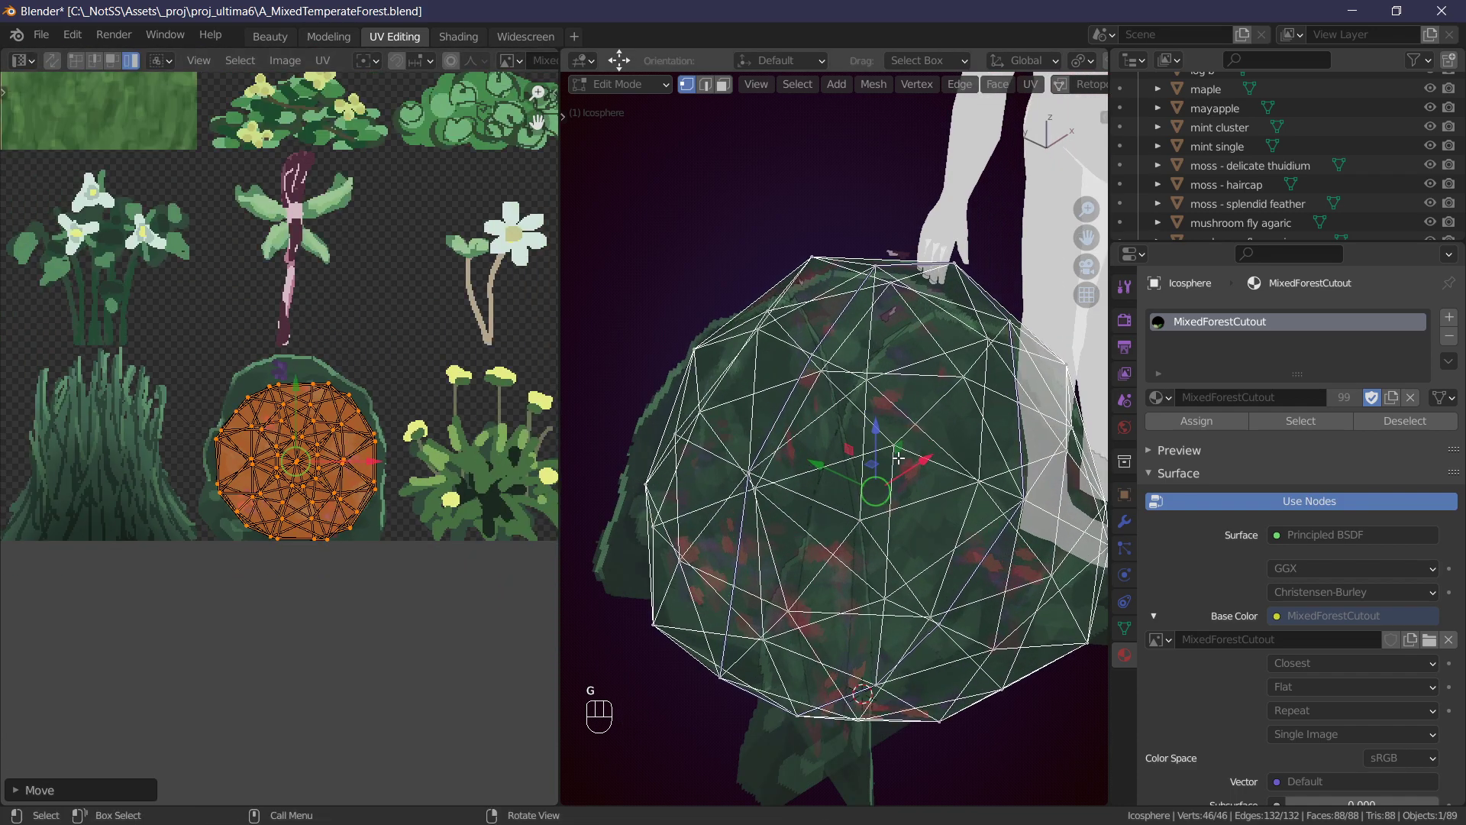
key(alt+z)
scroll(844, 442, down, 5)
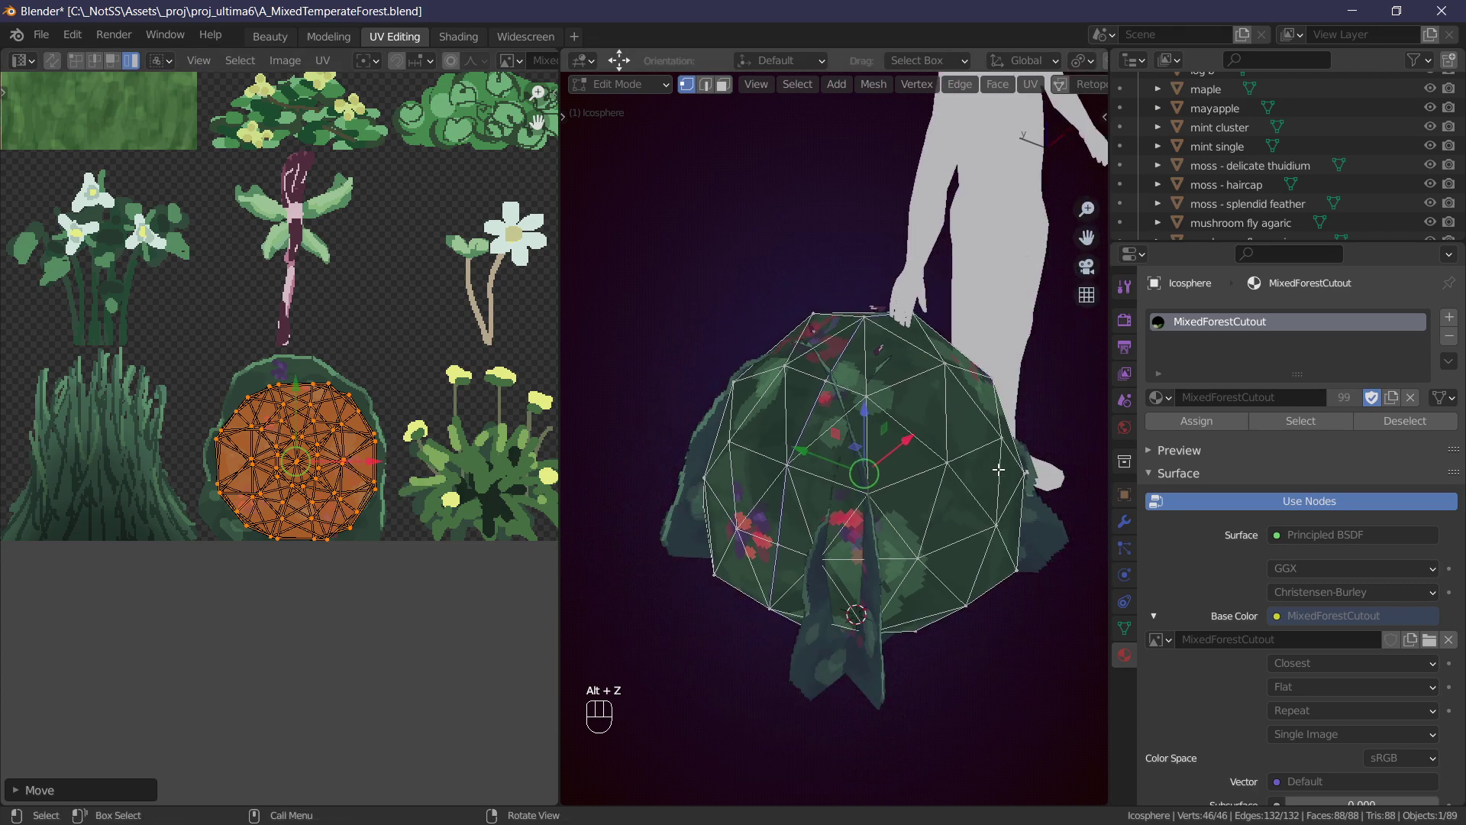
Leave Edit Mode and move the sphere about 1.05 m along negative X, away from the blackberry bush's crossed planes.
key(Tab)
scroll(845, 436, down, 5)
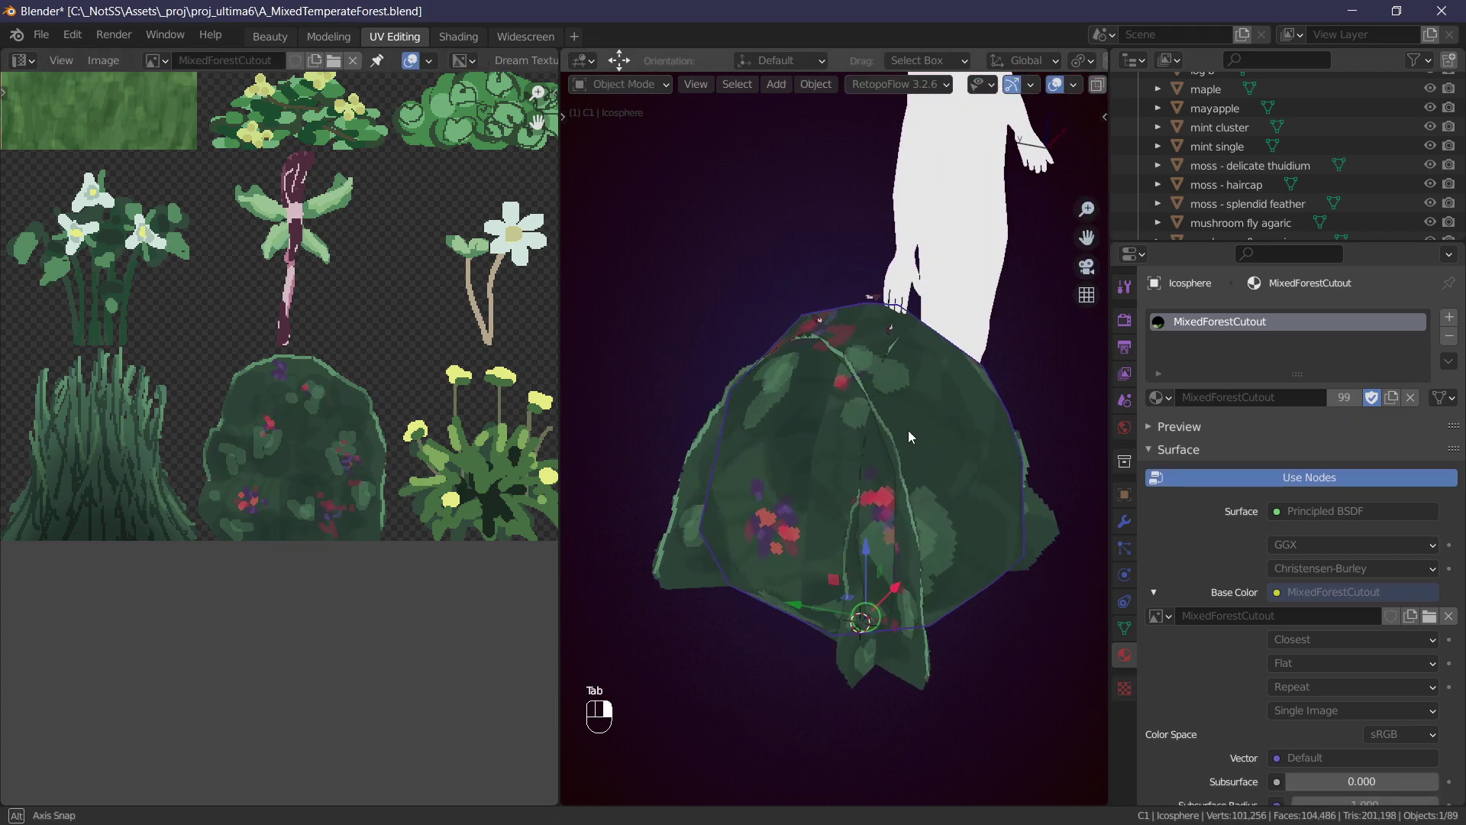
key(shift+d)
key(x)
click(750, 530)
middle_drag(750, 530, 993, 477)
key(KP_5)
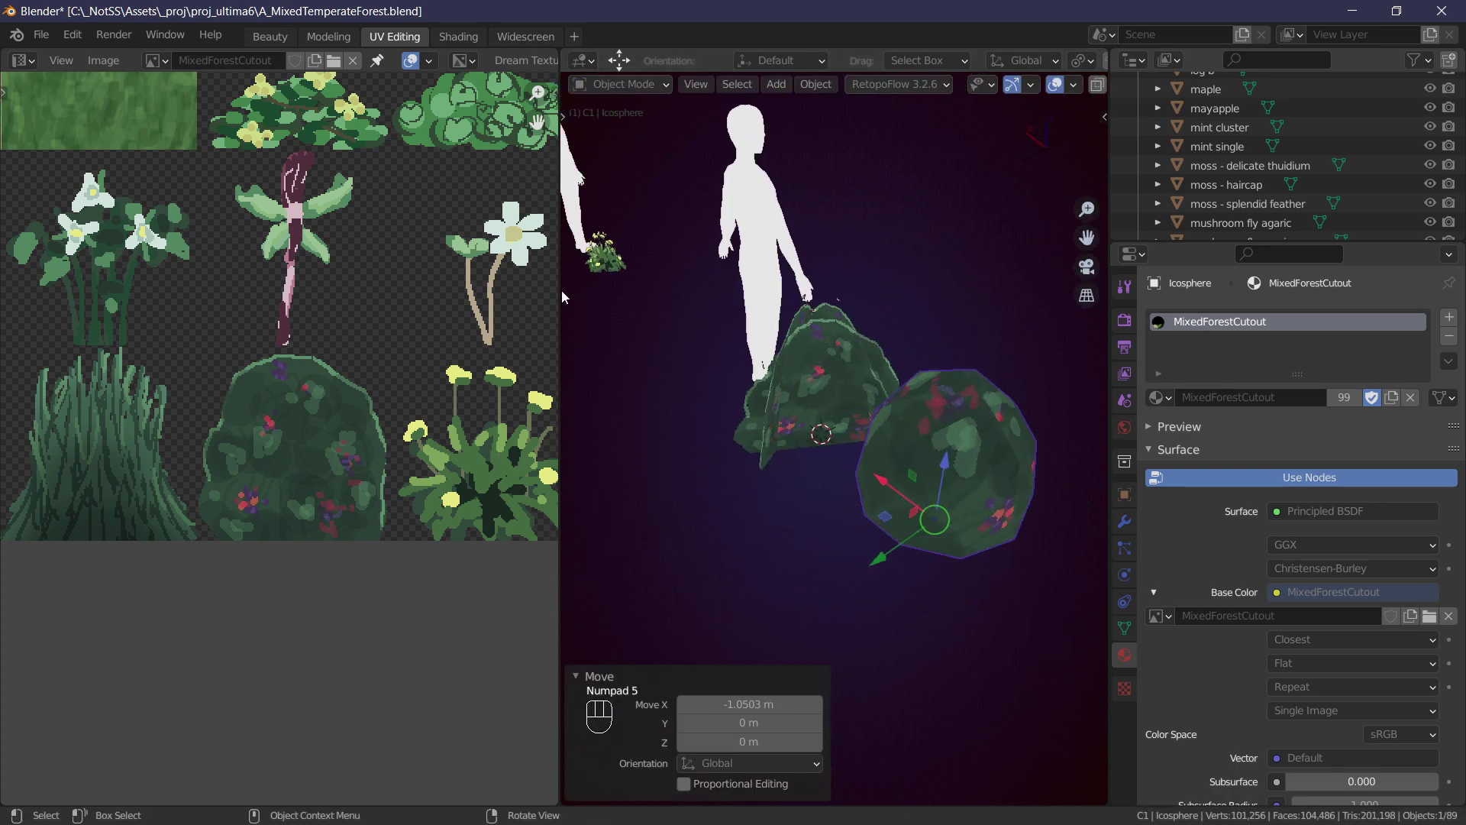
Examine the textured sphere beside the other plants at near and far range, and compare it with the whole texture atlas.
drag(561, 290, 179, 290)
middle_drag(593, 319, 645, 458)
key(alt+a)
scroll(698, 399, up, 2)
scroll(663, 374, down, 4)
scroll(779, 410, up, 3)
scroll(661, 428, up, 3)
scroll(654, 455, up, 3)
scroll(789, 438, up, 5)
scroll(601, 462, down, 5)
key(a)
key(a)
click(577, 454)
key(alt+a)
drag(175, 290, 871, 290)
scroll(618, 409, up, 2)
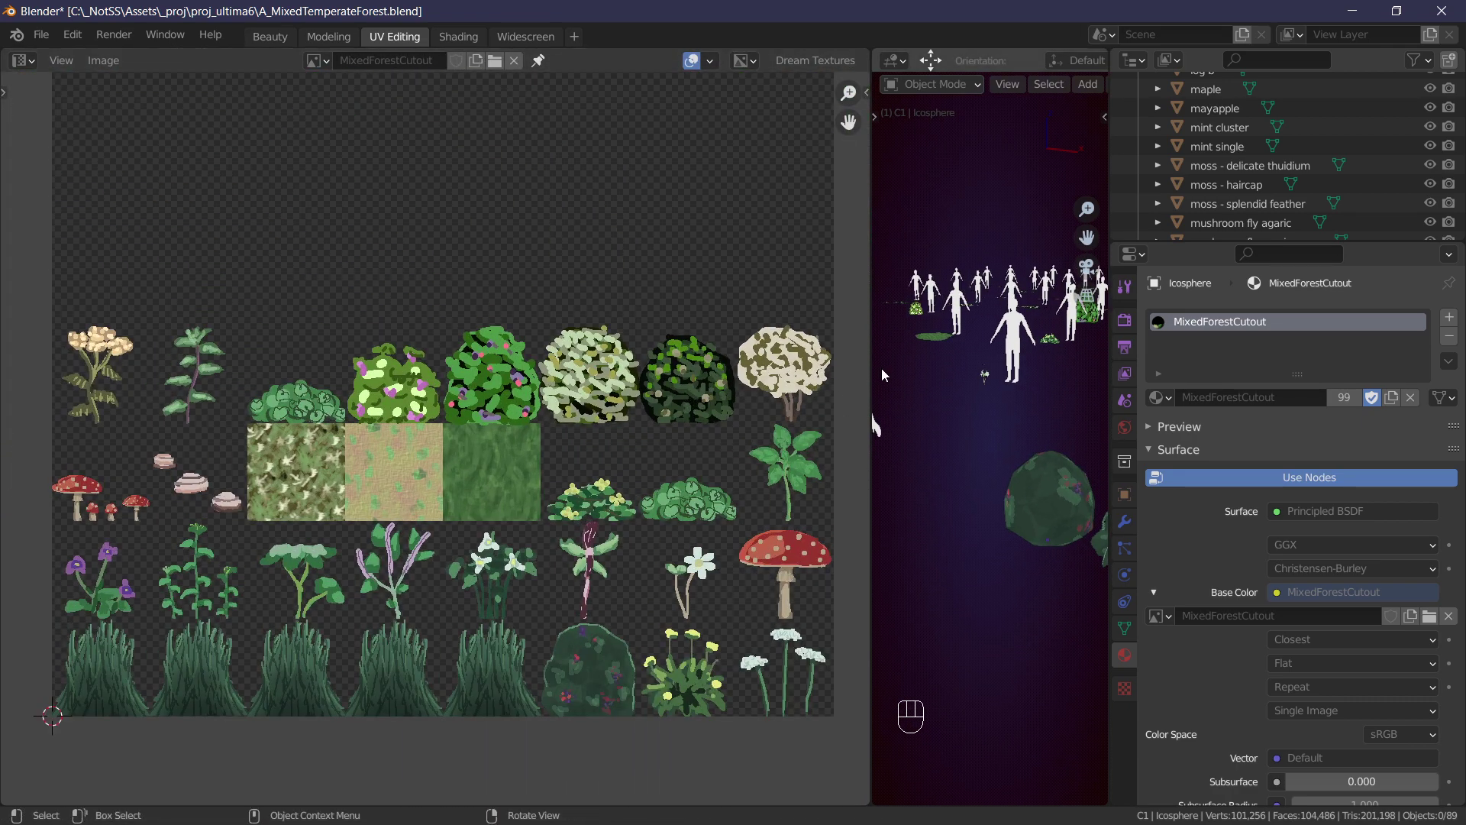
Enlarge the 3D viewport against the UV editor and frame the sphere together with the crossed-plane blackberry bush.
drag(871, 369, 655, 371)
scroll(640, 379, down, 2)
middle_drag(865, 401, 871, 397)
drag(654, 310, 351, 321)
shift+middle_drag(580, 374, 866, 454)
Rename the sphere as blackberry, copying the name from the crossed-plane bush.
click(881, 419)
right_drag(866, 454, 689, 464)
key(KP_Decimal)
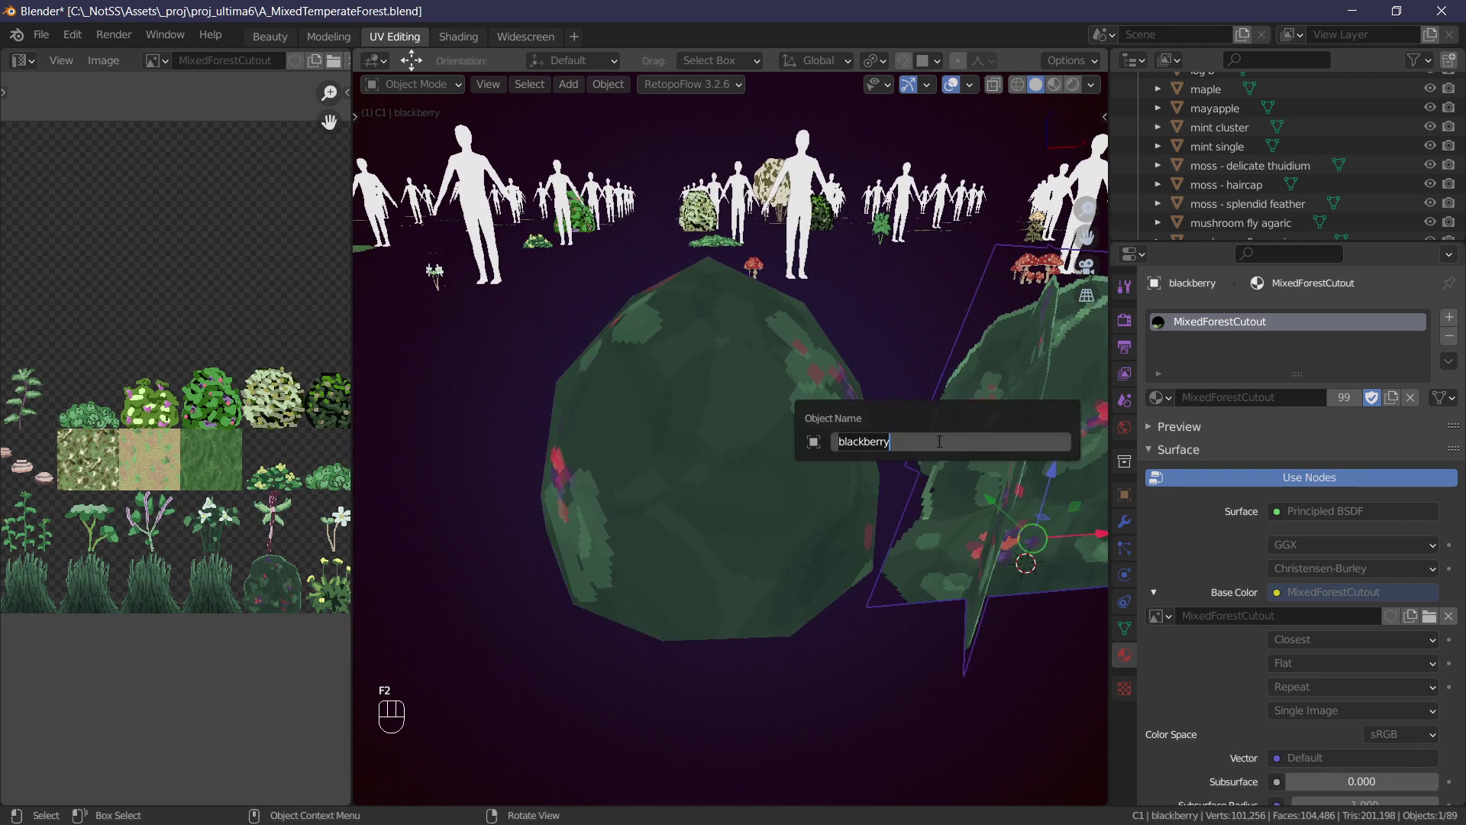
click(746, 436)
key(F2)
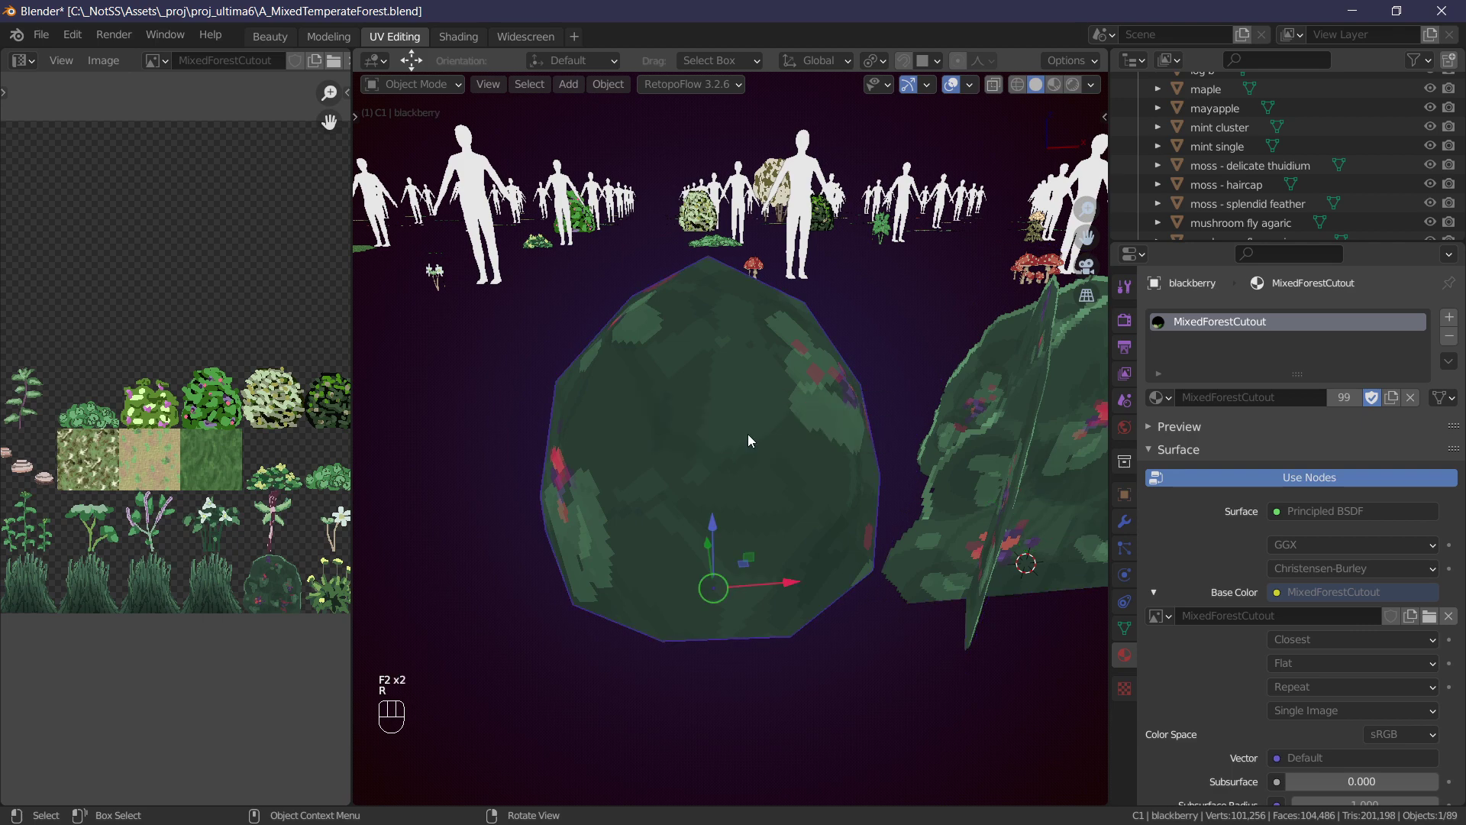
right_drag(722, 421, 761, 441)
Compare the blackberry sphere with the crossed-plane bush from several sides and at eye level.
key(alt+a)
middle_drag(761, 441, 718, 371)
key(alt+a)
click(752, 485)
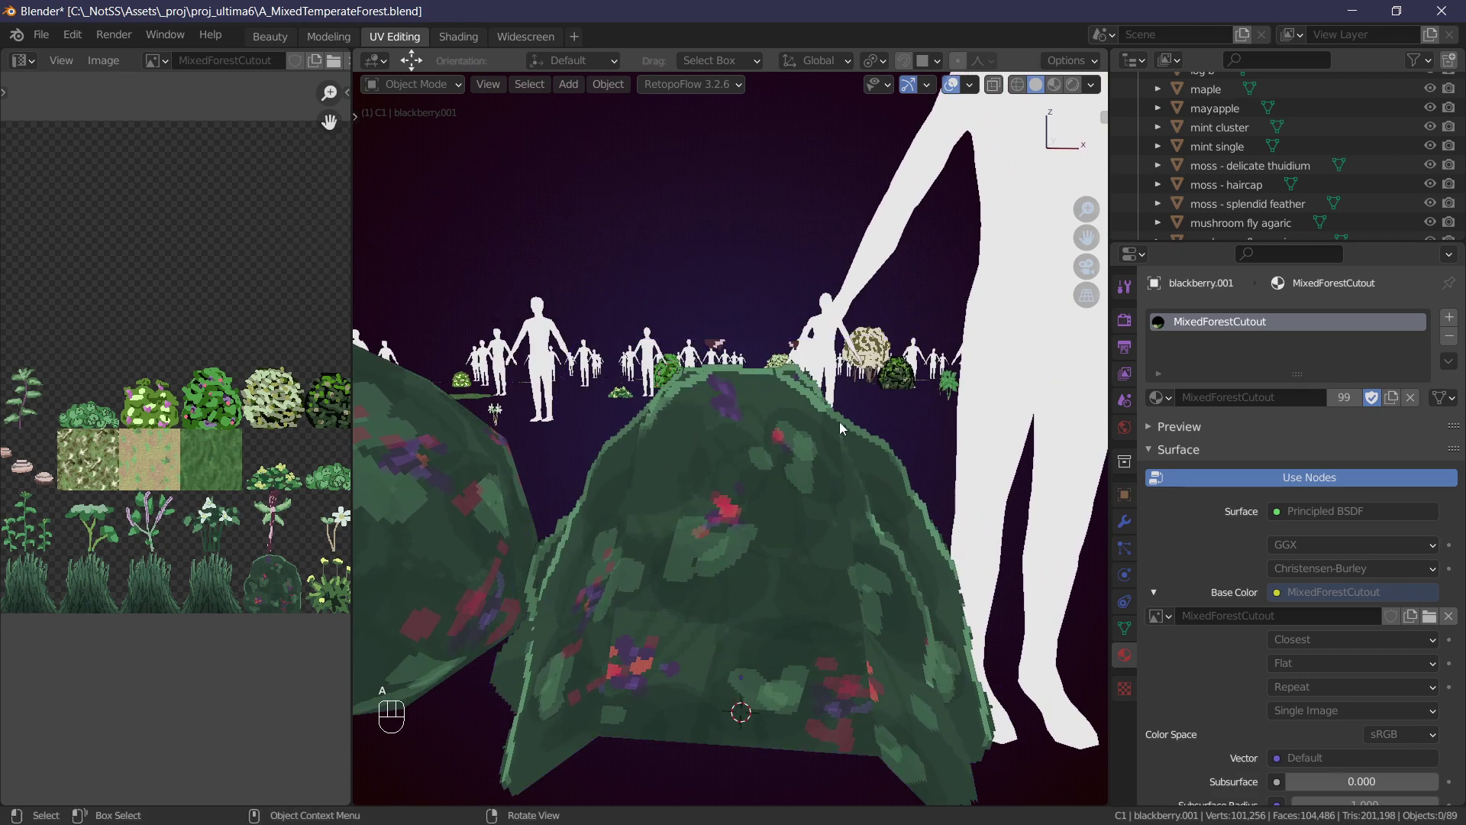
middle_drag(566, 438, 674, 427)
click(640, 450)
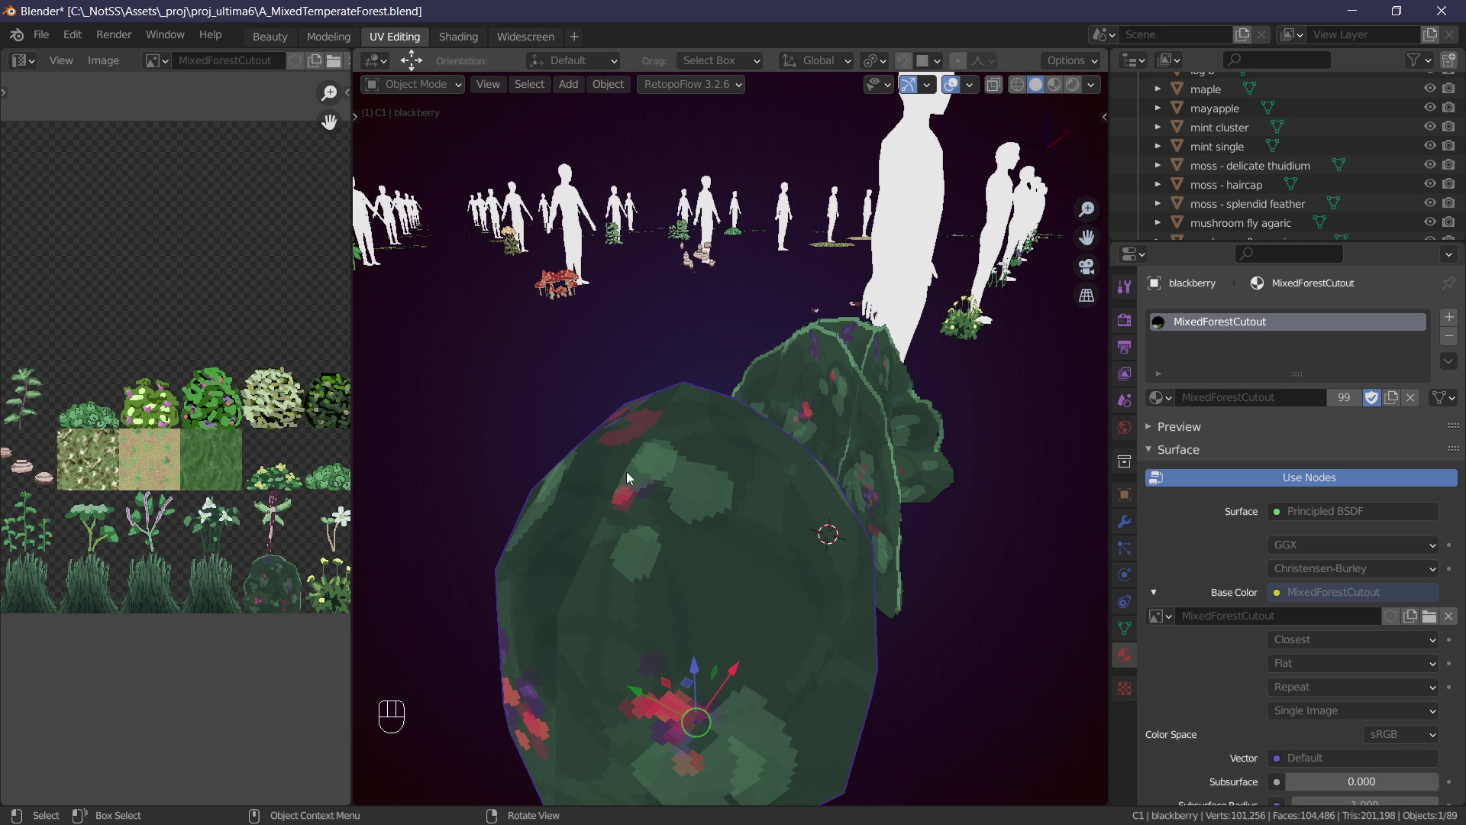
middle_drag(846, 515, 600, 443)
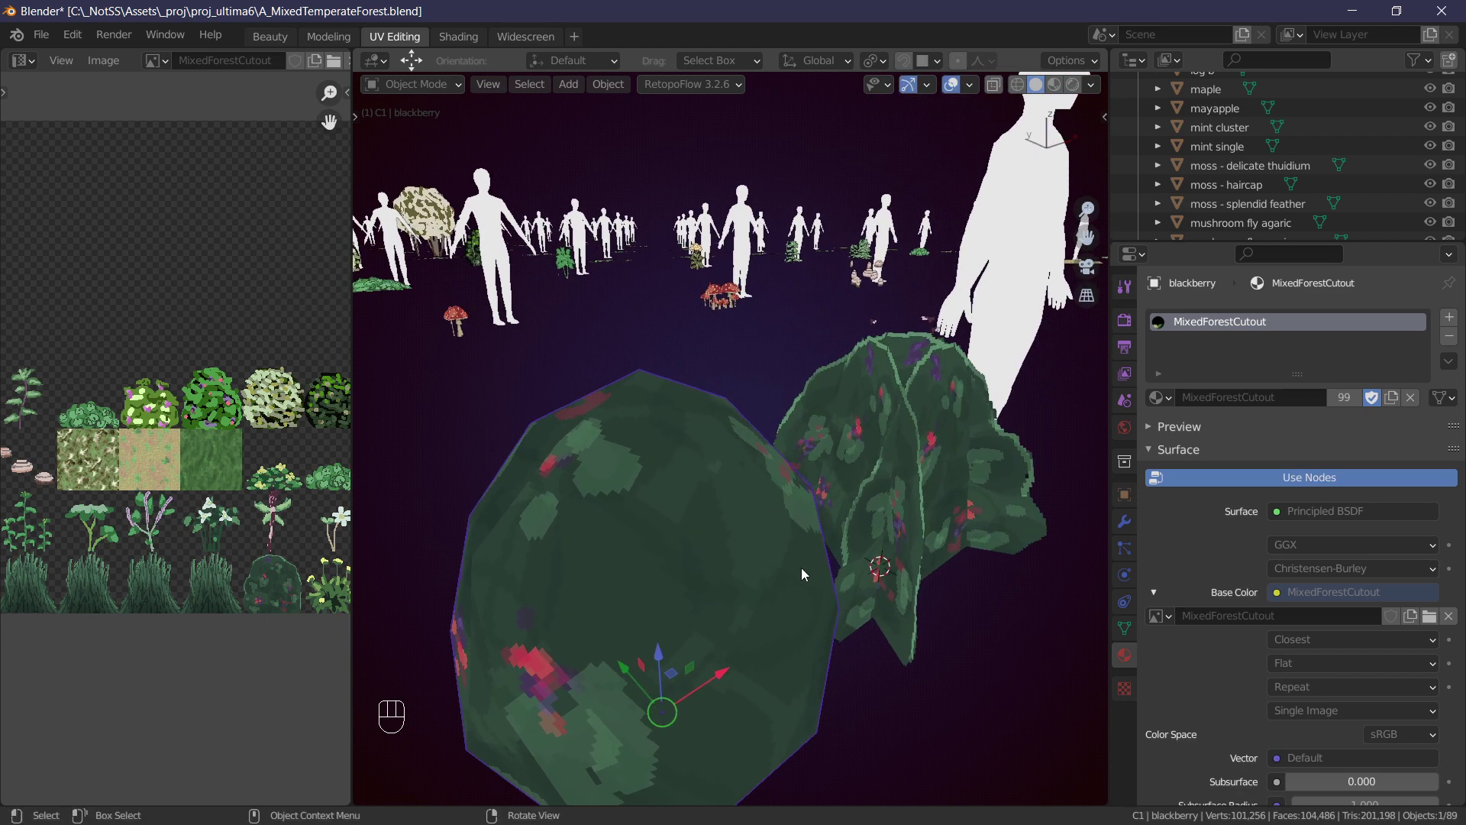
middle_drag(538, 521, 707, 488)
middle_drag(634, 553, 657, 428)
scroll(776, 490, up, 2)
Duplicate the wild basil bush's crossed planes and use the copy to replace the flat atlas plane of the fern object.
click(838, 452)
scroll(537, 617, up, 4)
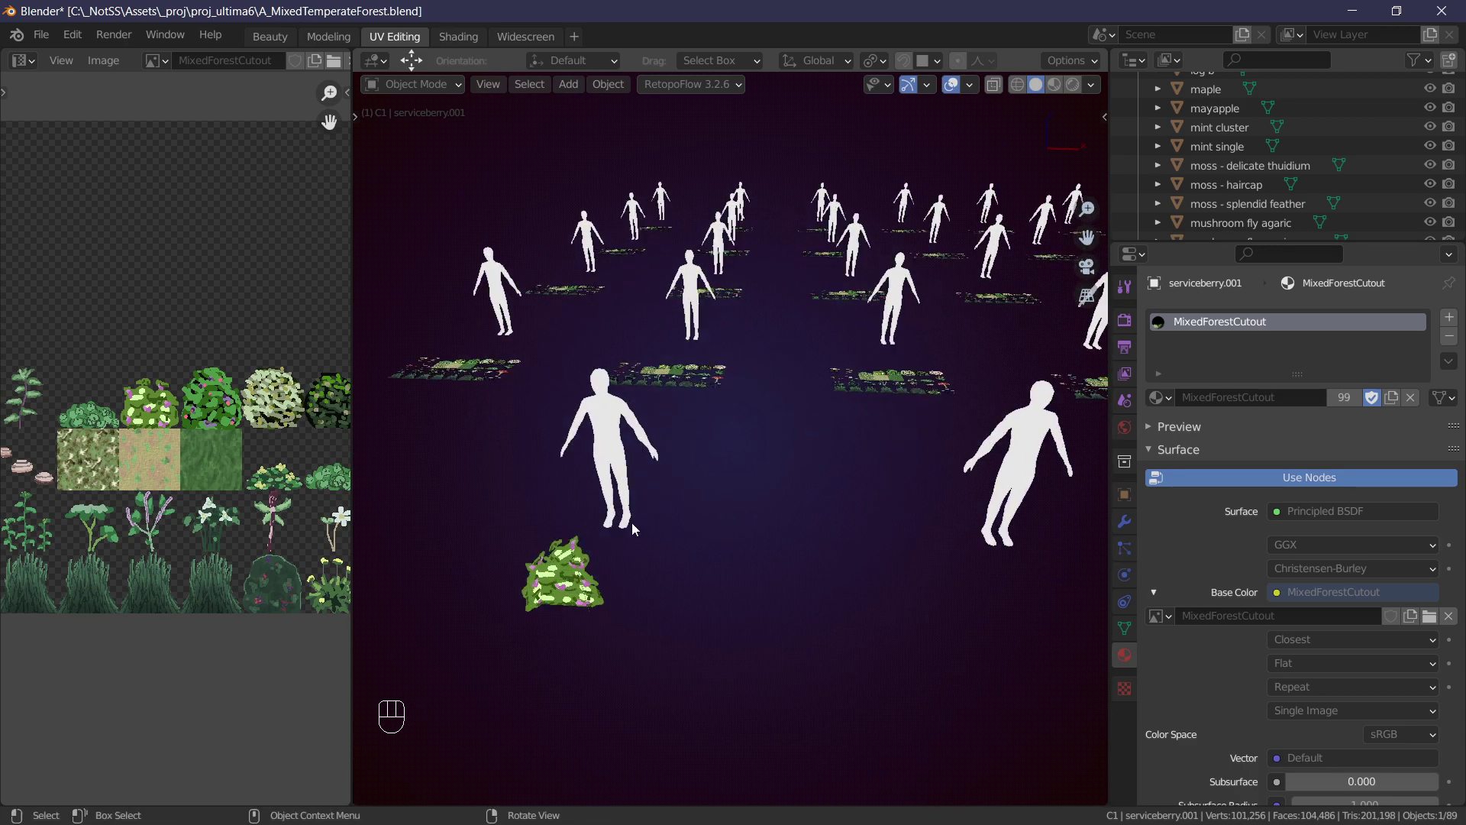
middle_drag(634, 548, 662, 354)
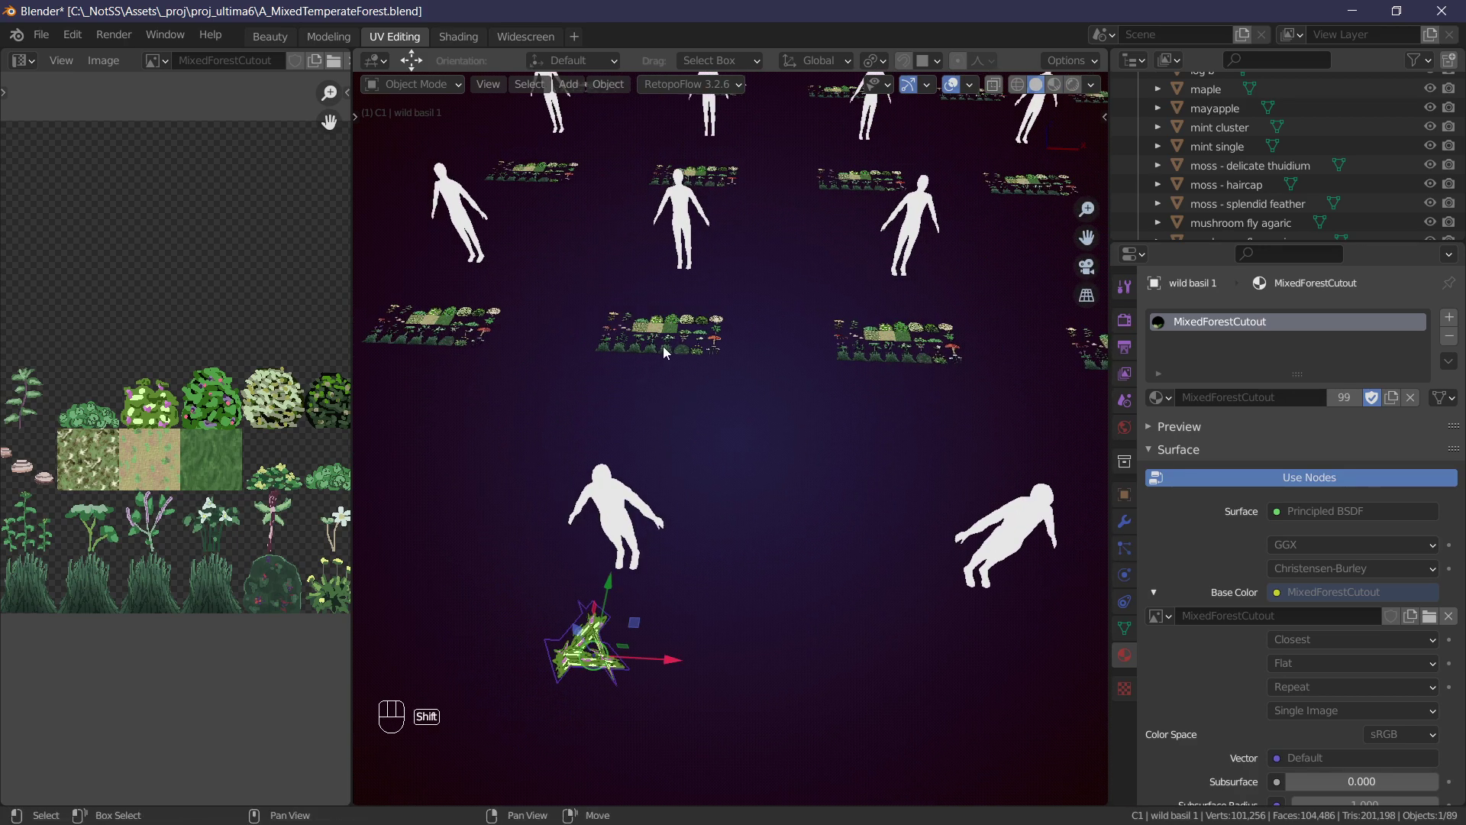
scroll(673, 466, down, 3)
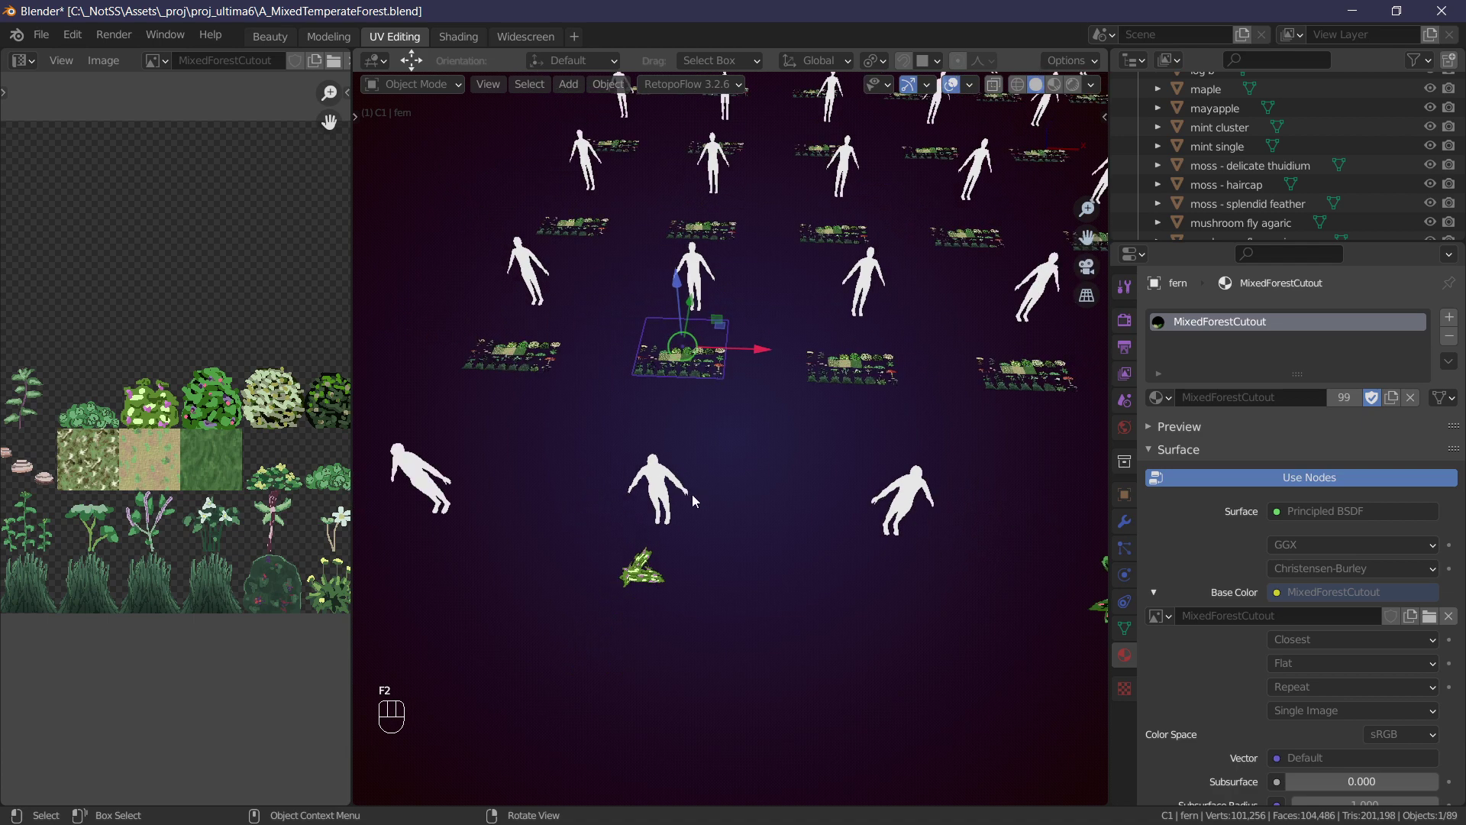
middle_drag(645, 593, 731, 445)
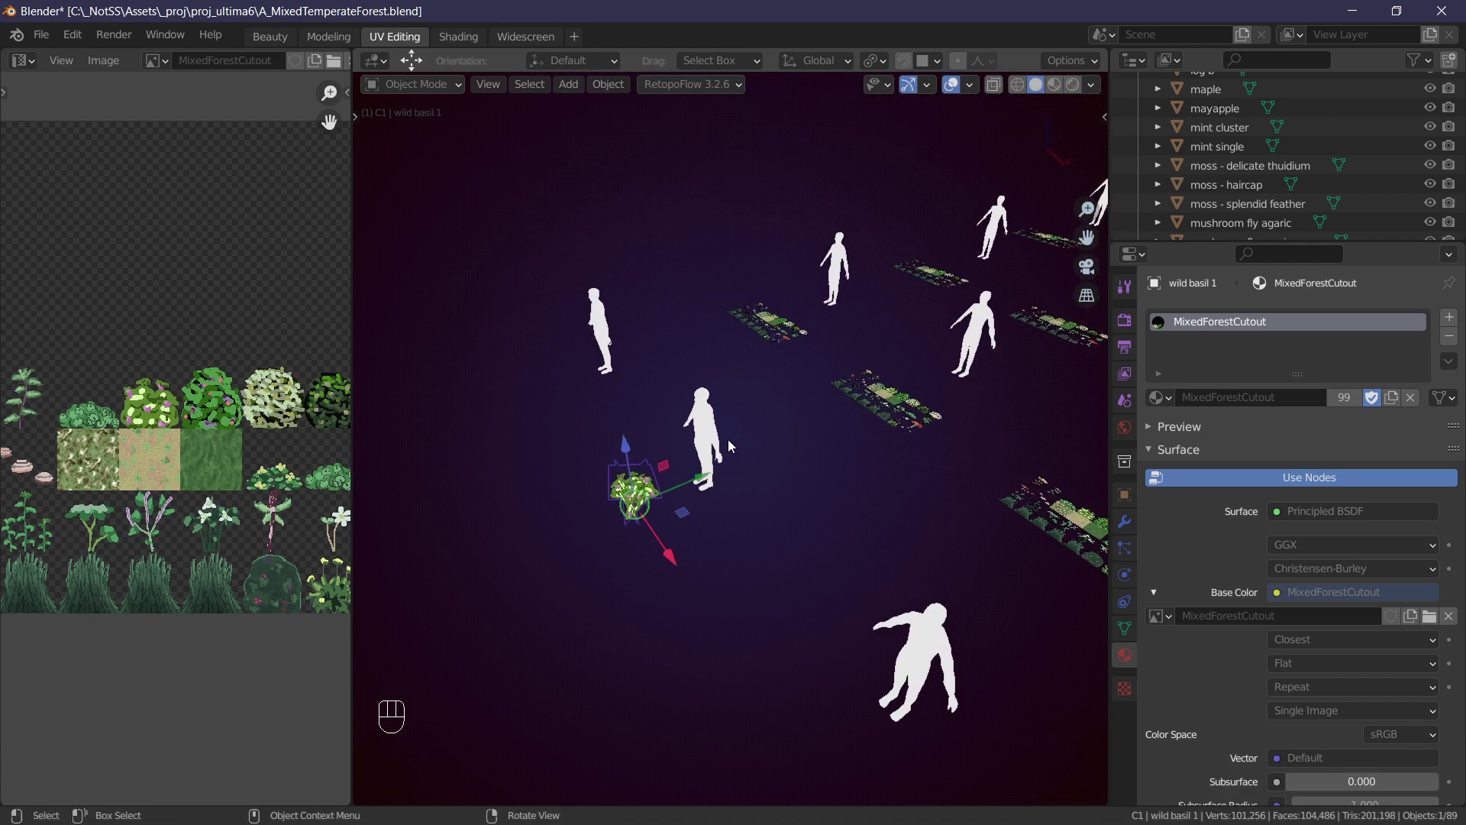
right_click(679, 475)
click(873, 407)
key(shift+s)
click(849, 513)
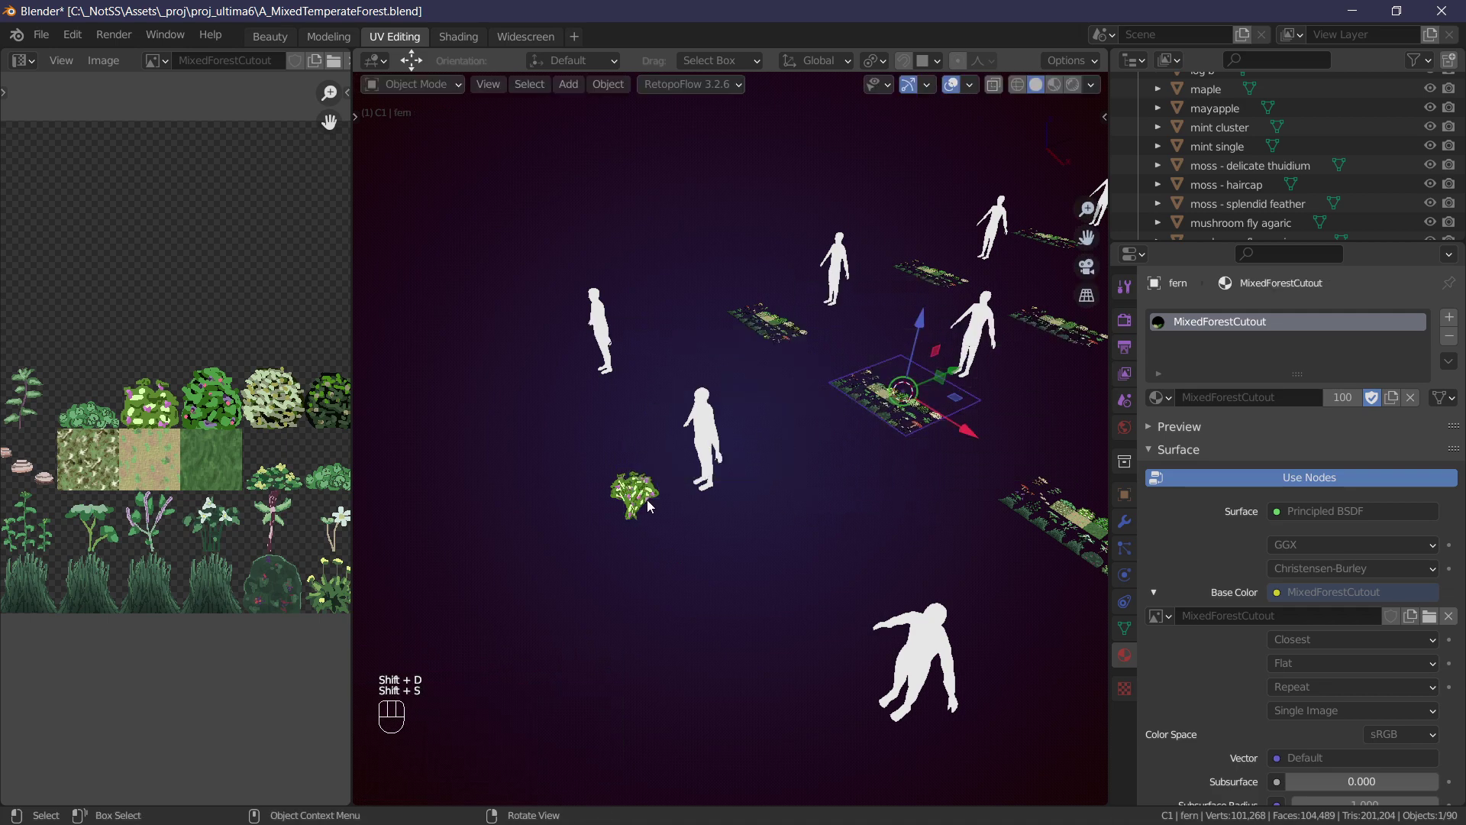
key(shift+s)
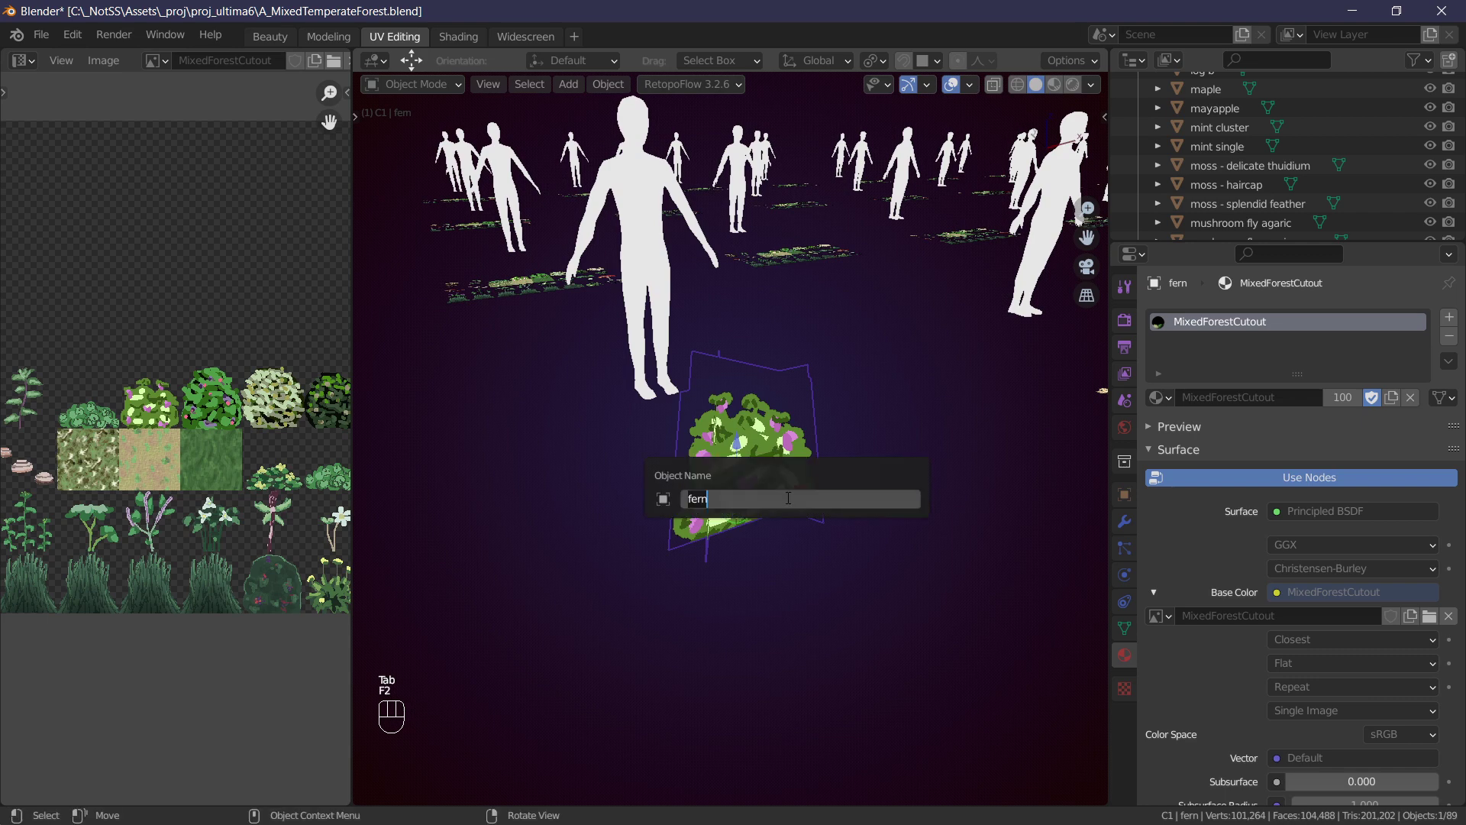
middle_drag(818, 406, 786, 477)
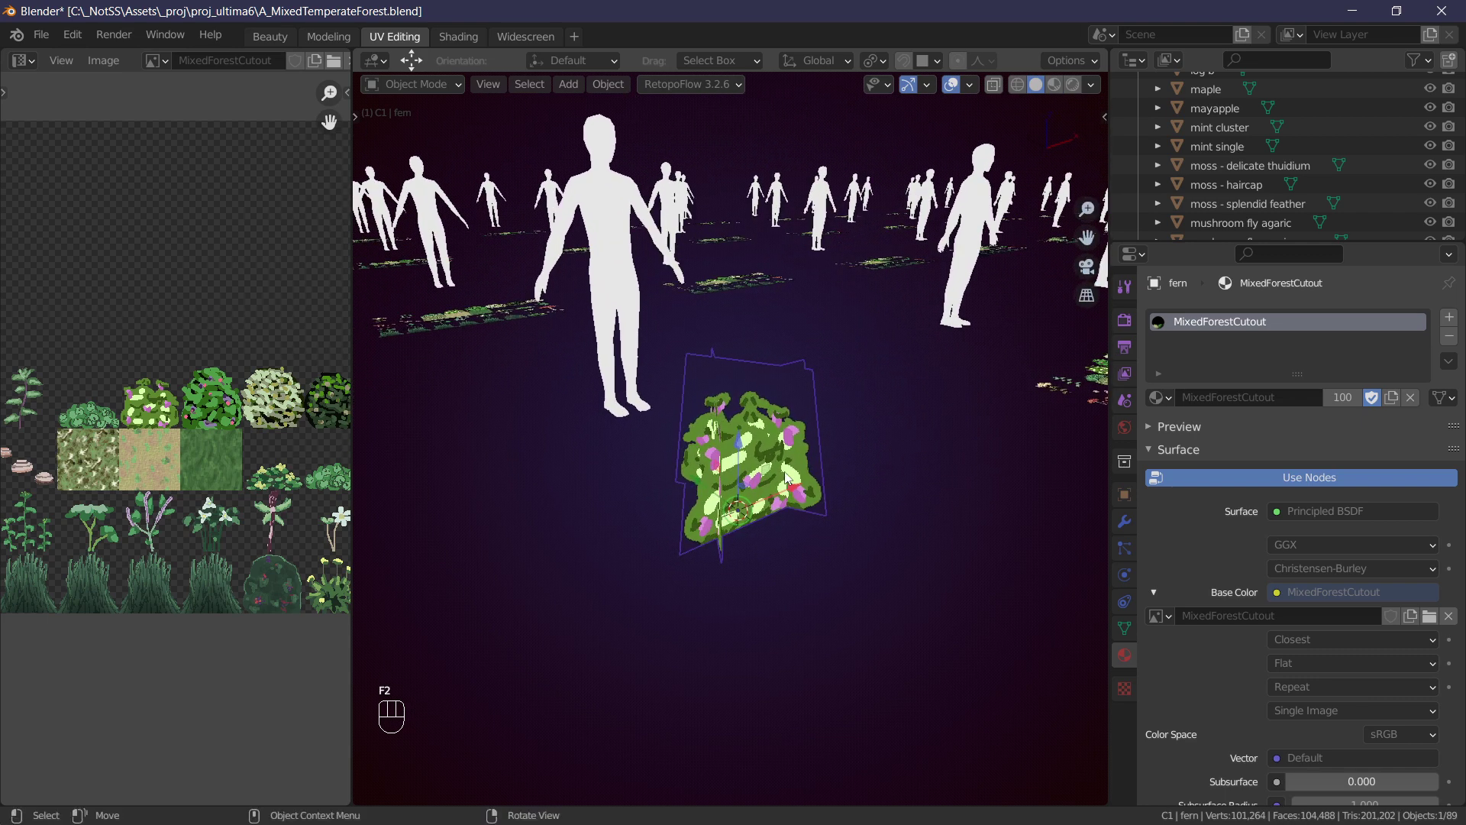
middle_drag(789, 398, 721, 456)
key(a)
click(721, 456)
Enlarge the outliner and review the list of objects in collection C1 alongside the whole plant layout.
scroll(721, 456, down, 5)
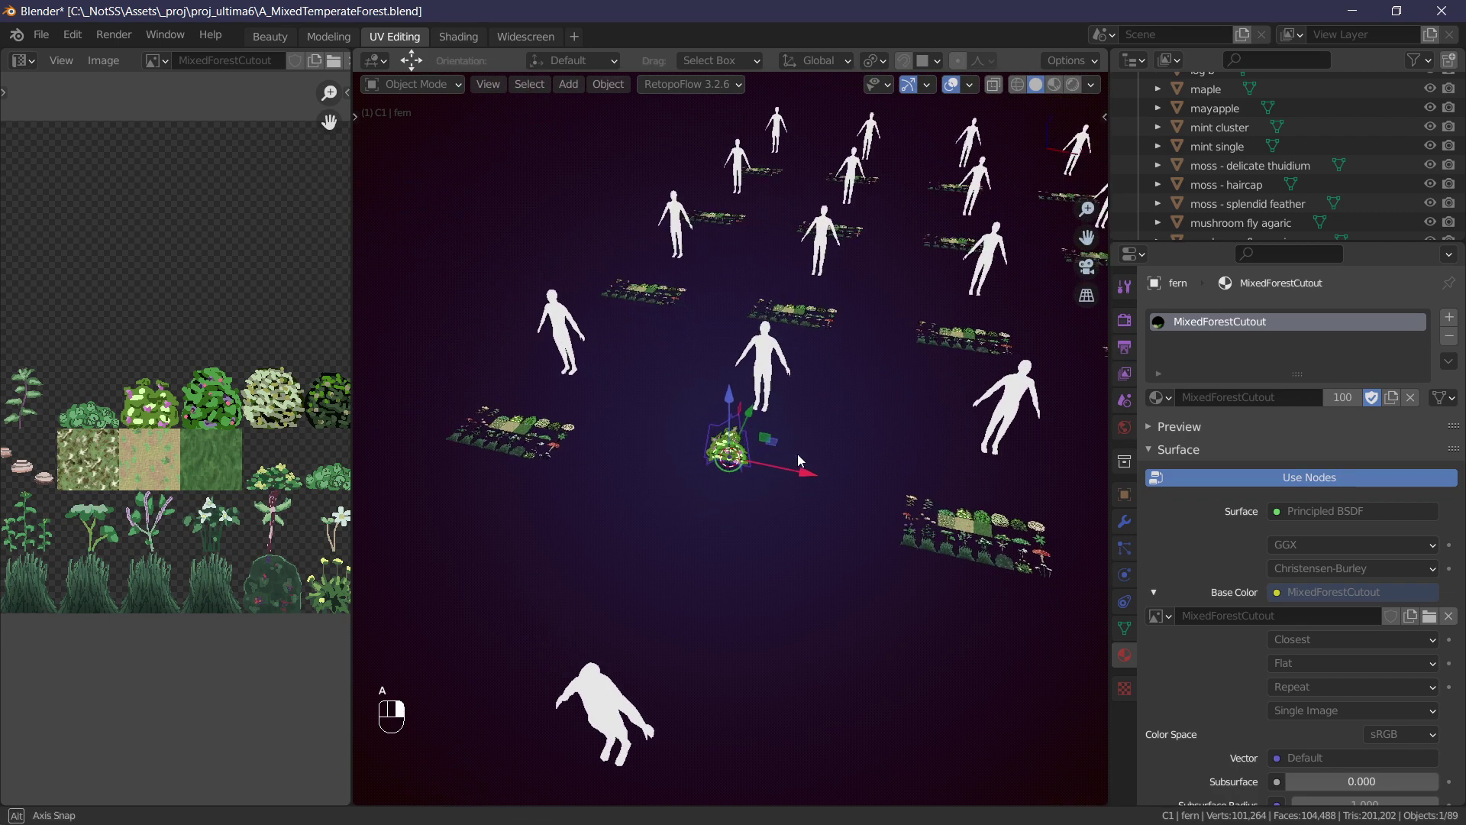
drag(1185, 242, 1185, 720)
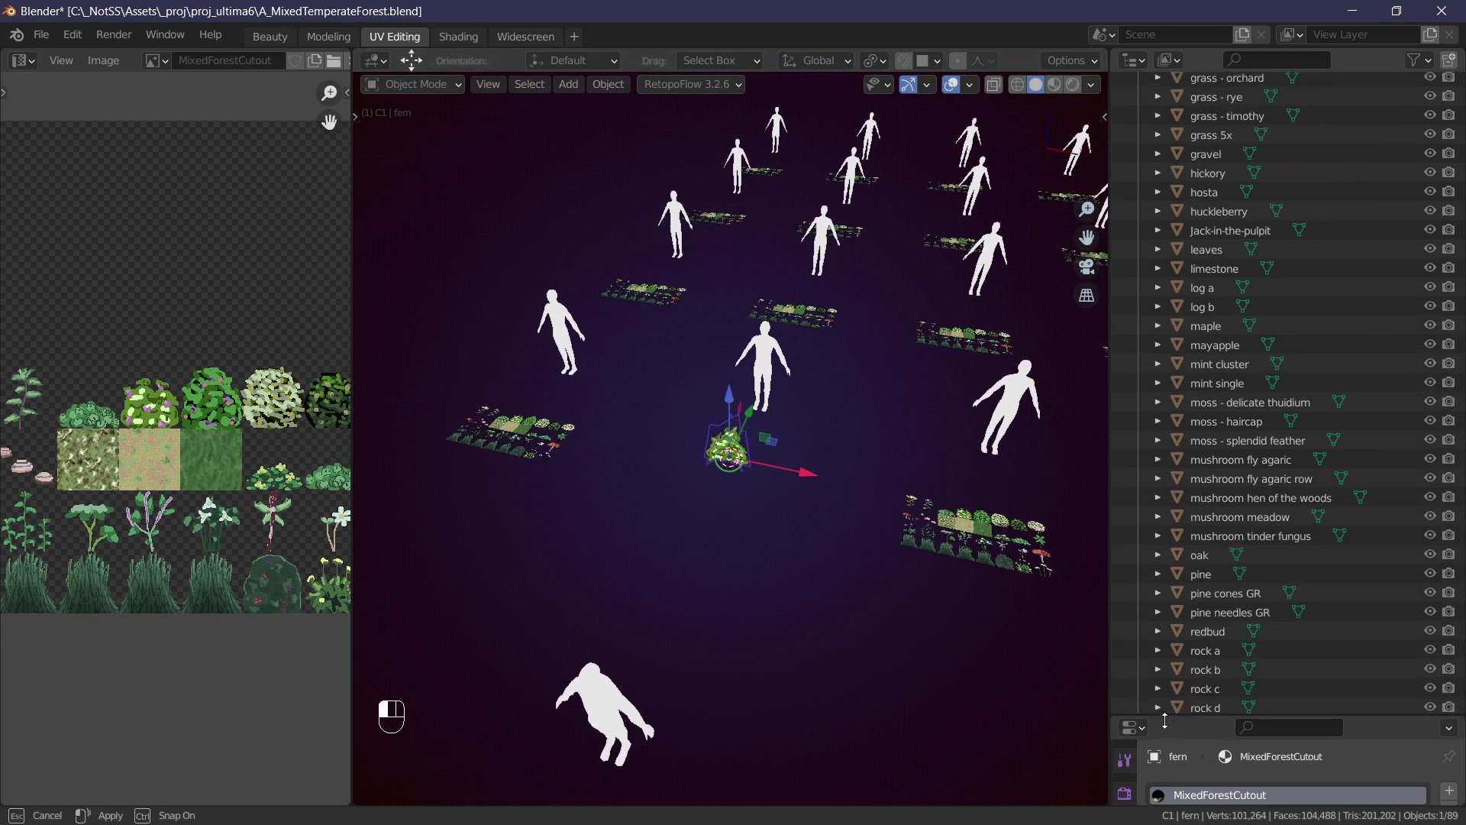
click(695, 535)
scroll(695, 535, down, 4)
middle_drag(970, 485, 735, 507)
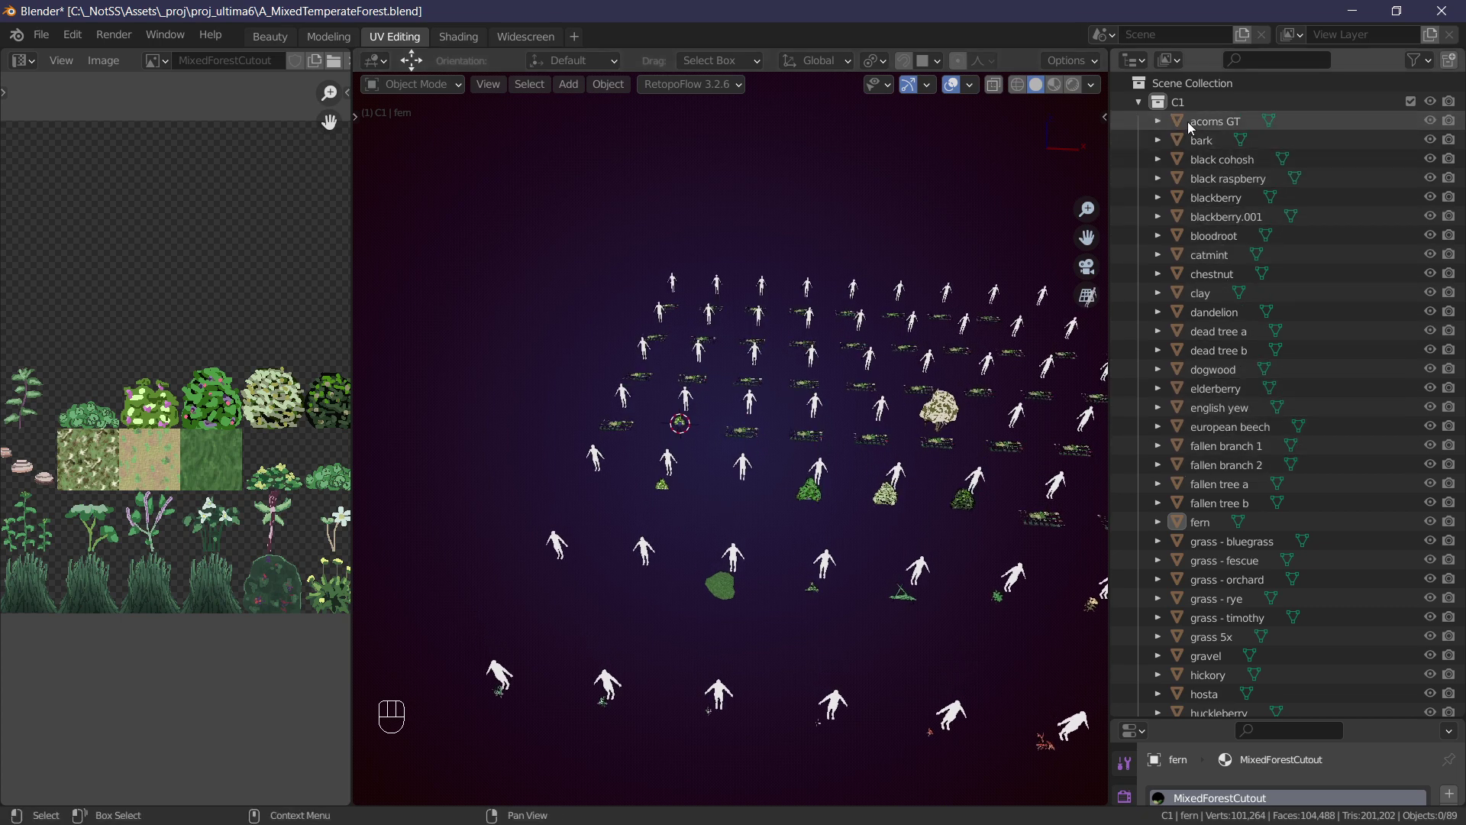
Select all objects and rename their mesh data after their object names with the ACT add-on.
key(a)
key(n)
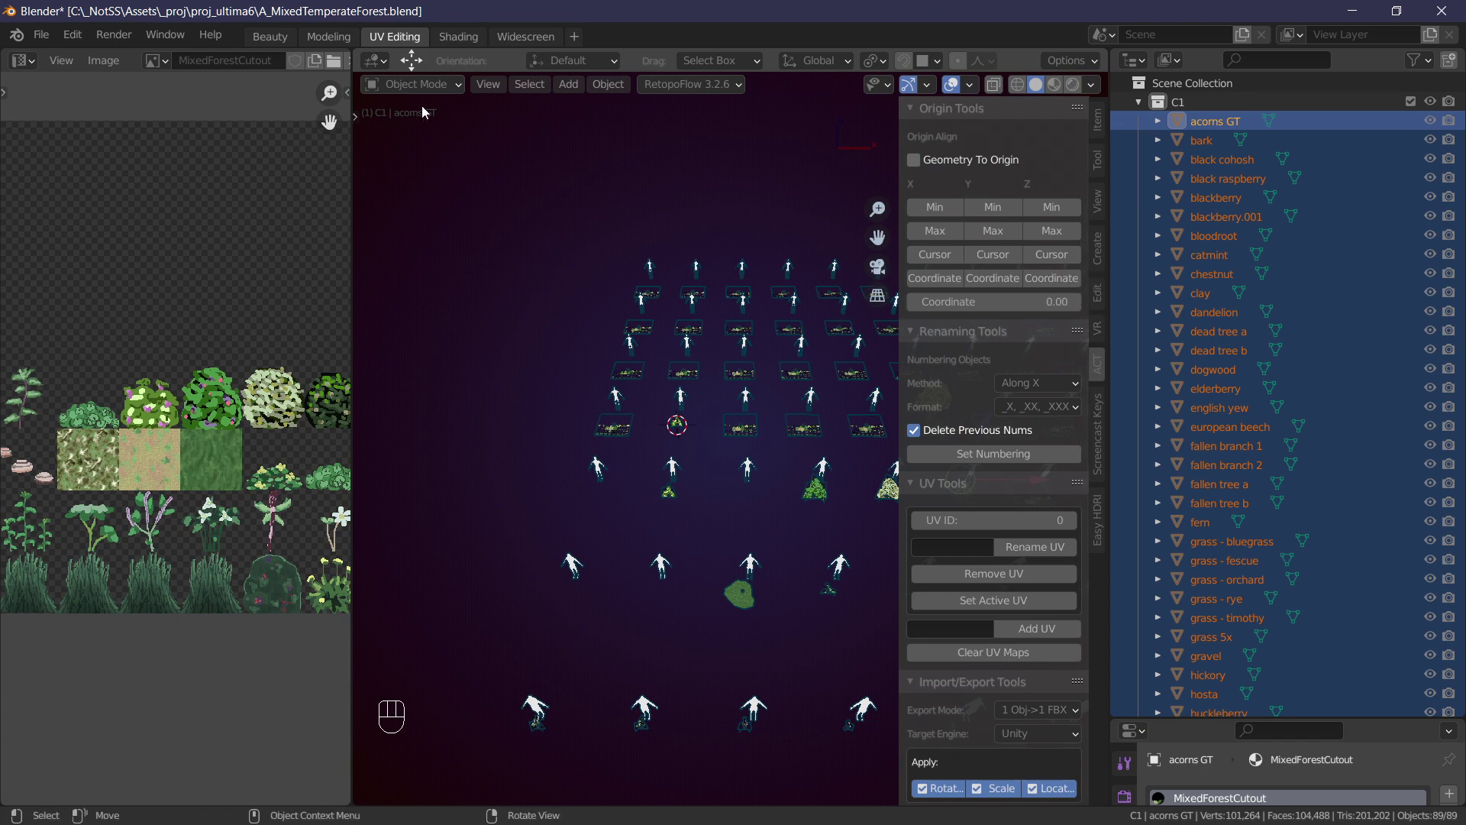
scroll(1011, 305, down, 12)
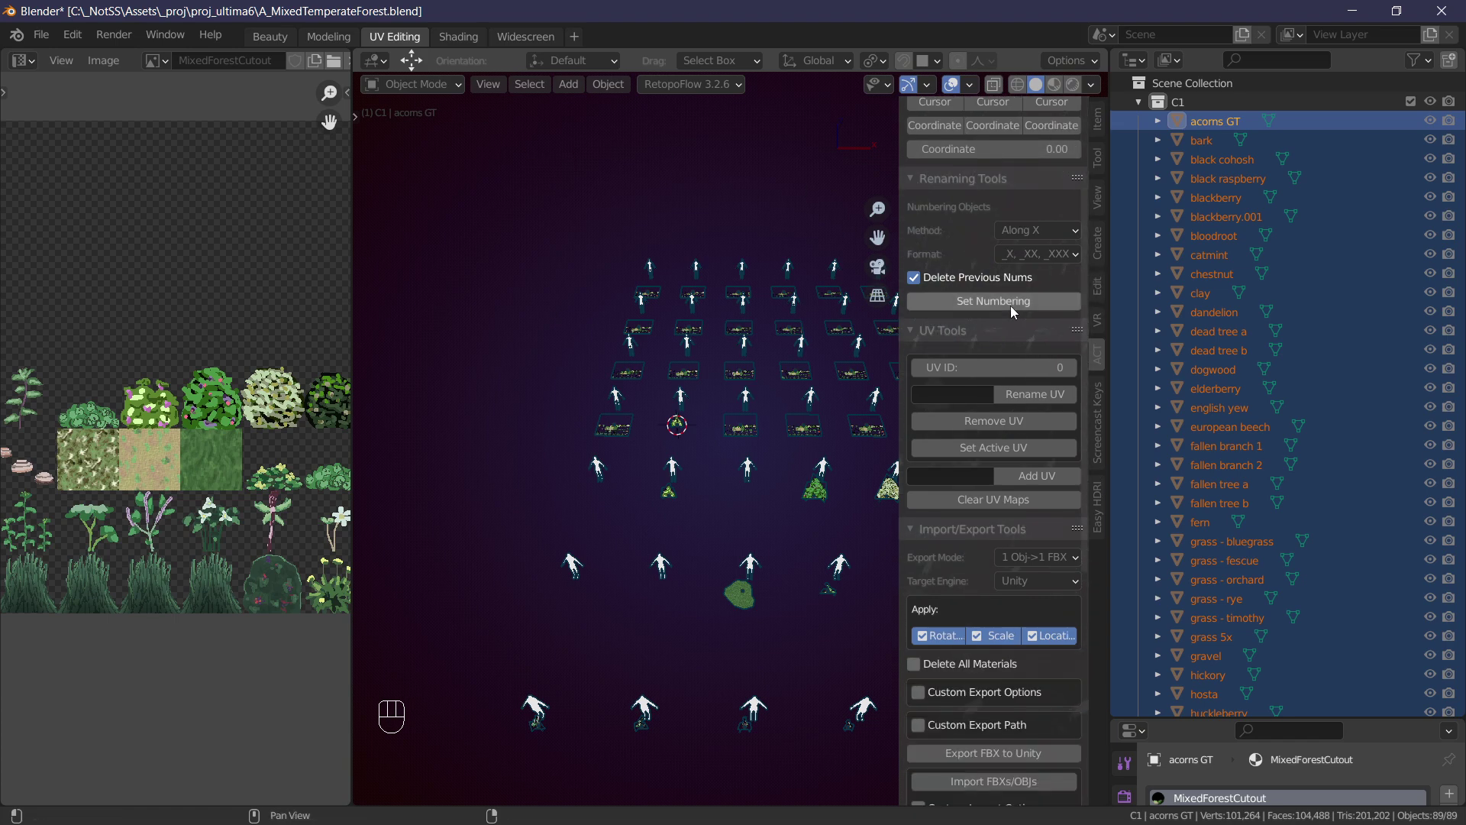
scroll(1006, 315, down, 6)
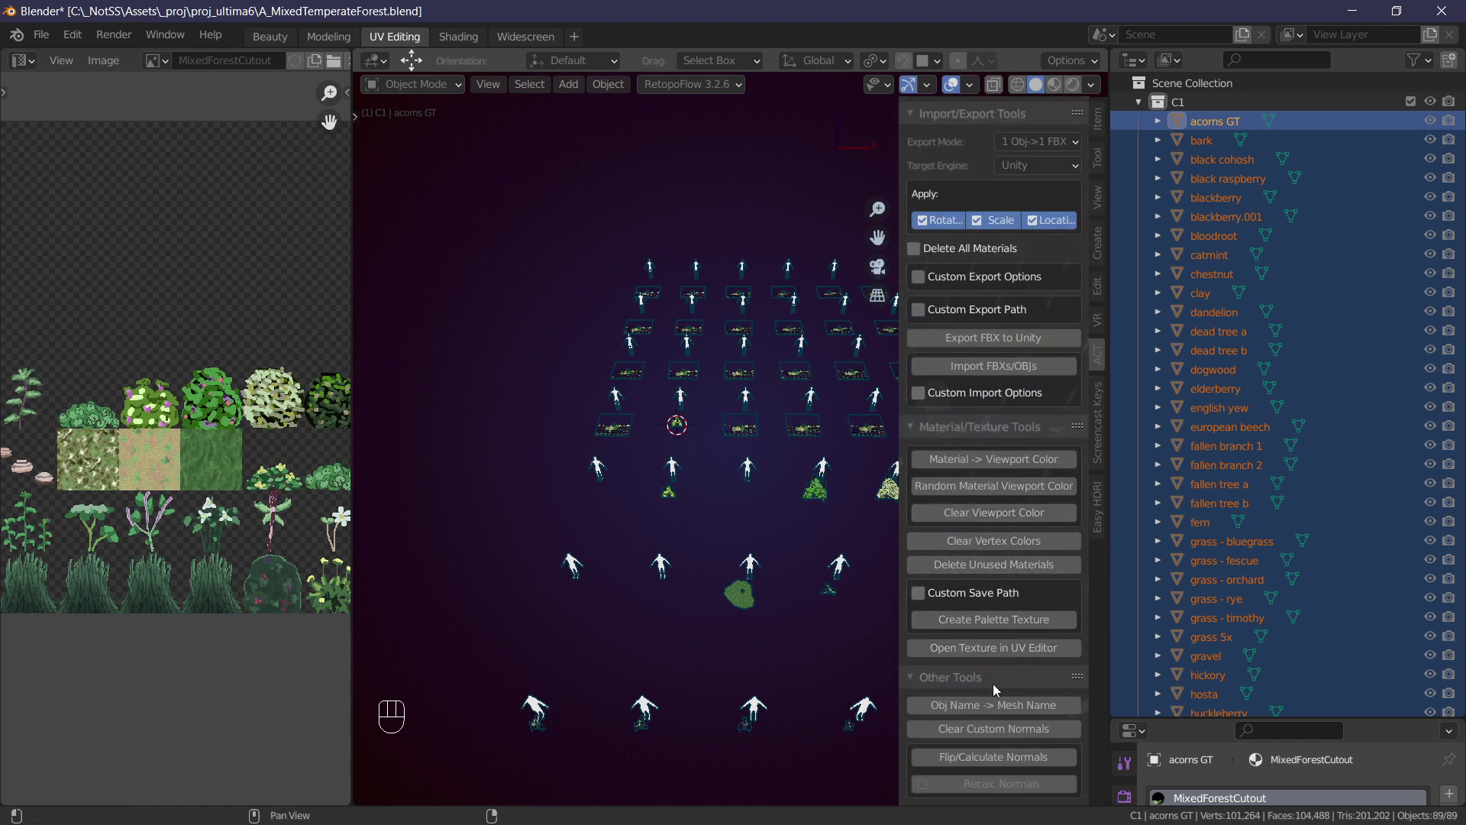
key(n)
Widen the properties area and check the mesh data name of the active acorns GT object.
drag(1260, 719, 1261, 238)
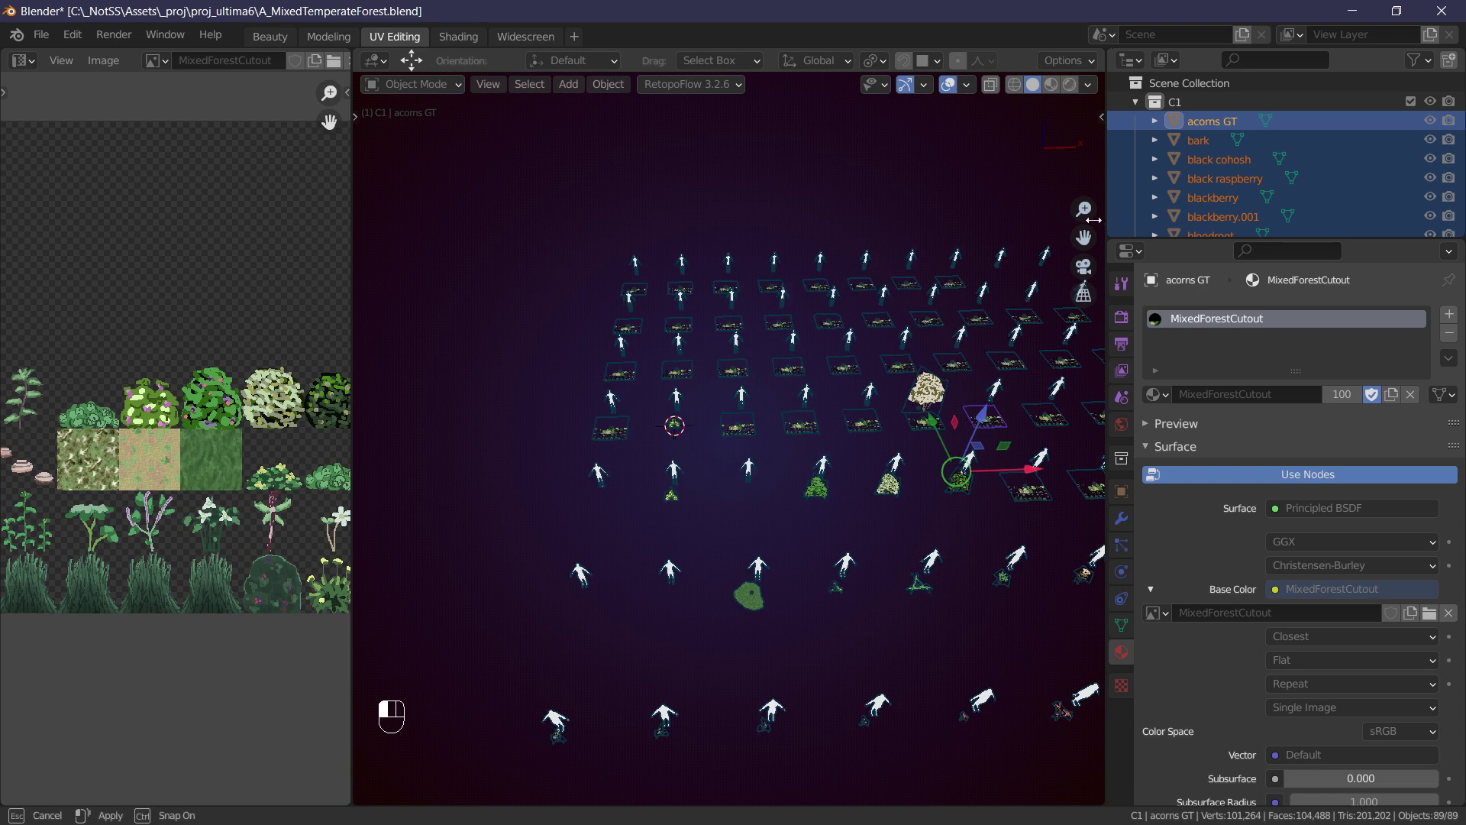
drag(1112, 405, 782, 404)
click(799, 624)
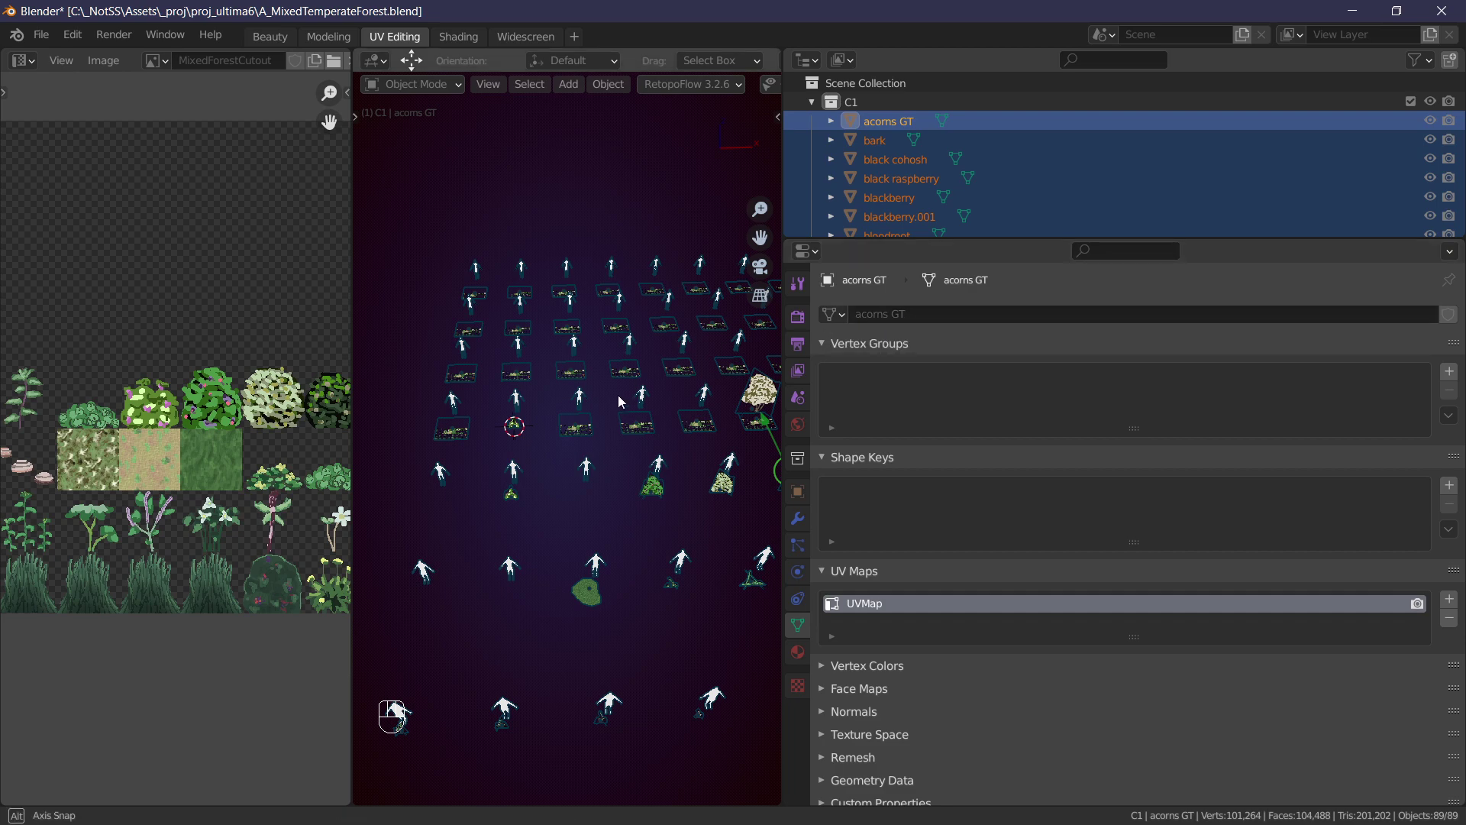
key(n)
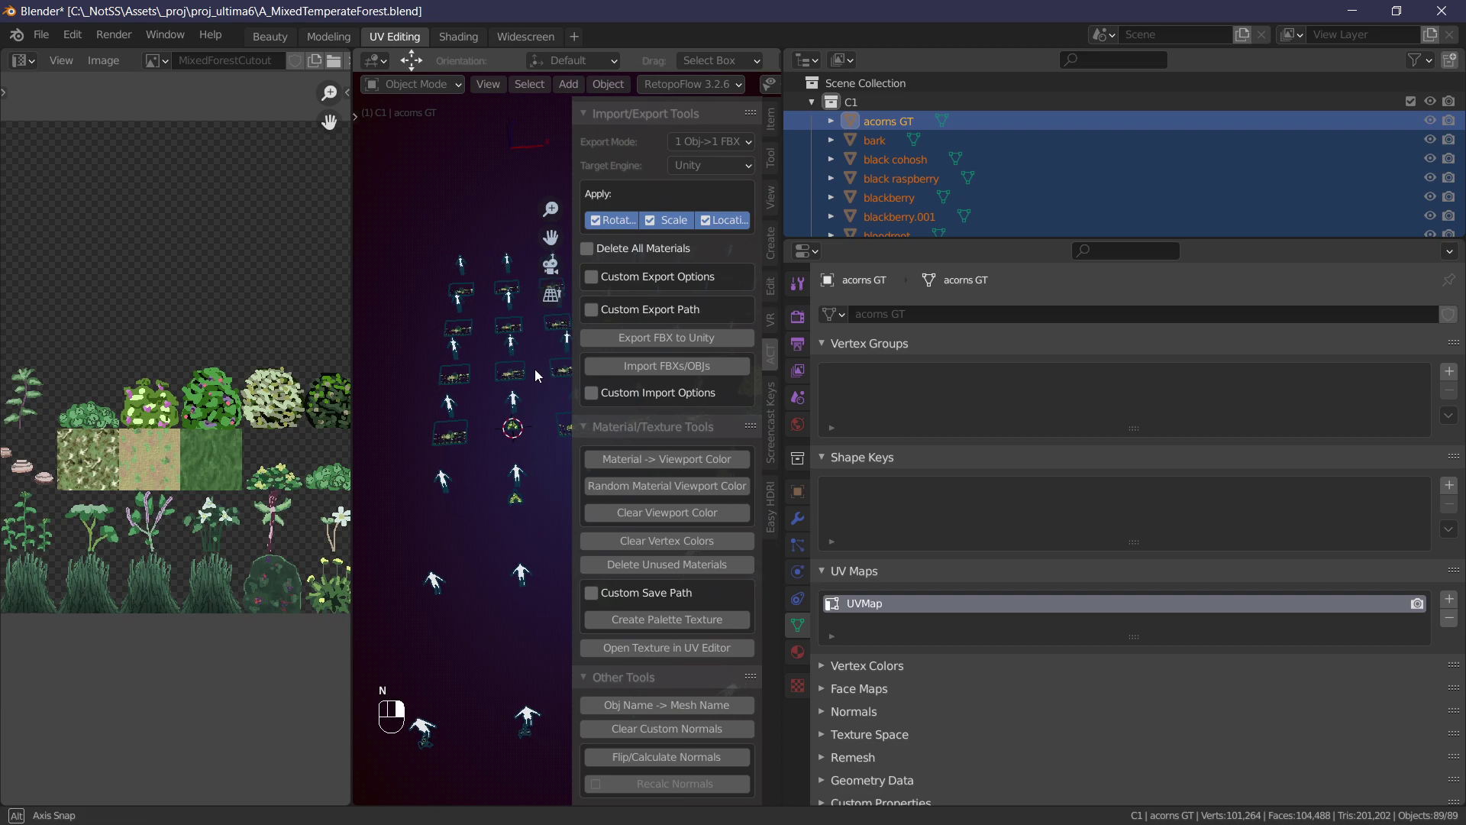
key(n)
middle_drag(661, 382, 782, 285)
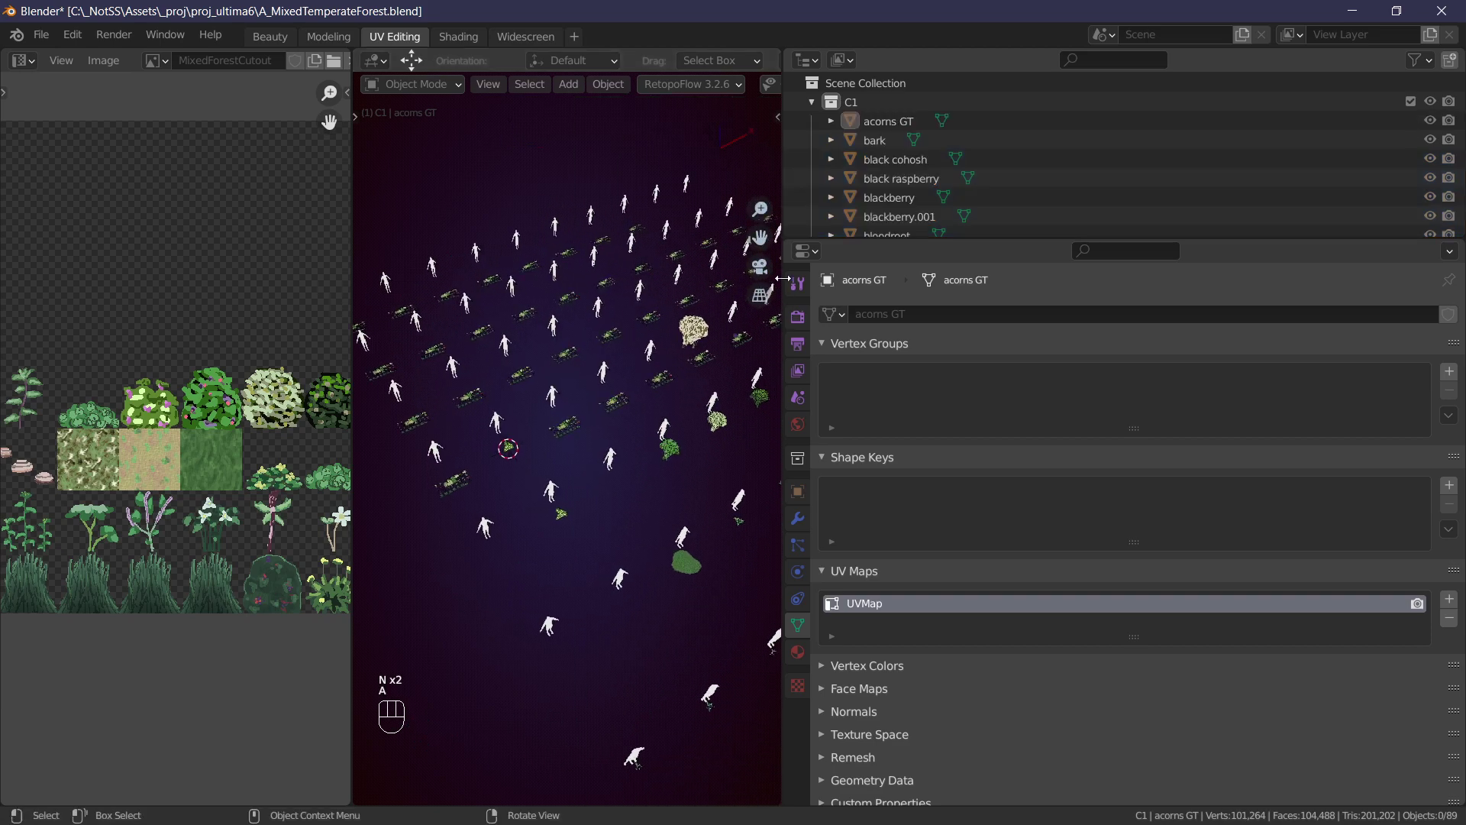
Give the 3D viewport most of the window width again and select the black raspberry bush.
drag(781, 202, 1089, 202)
middle_drag(863, 359, 801, 369)
drag(352, 428, 166, 428)
scroll(680, 442, up, 4)
right_drag(710, 466, 681, 442)
click(602, 492)
shift+right_drag(602, 493, 653, 456)
scroll(691, 430, up, 4)
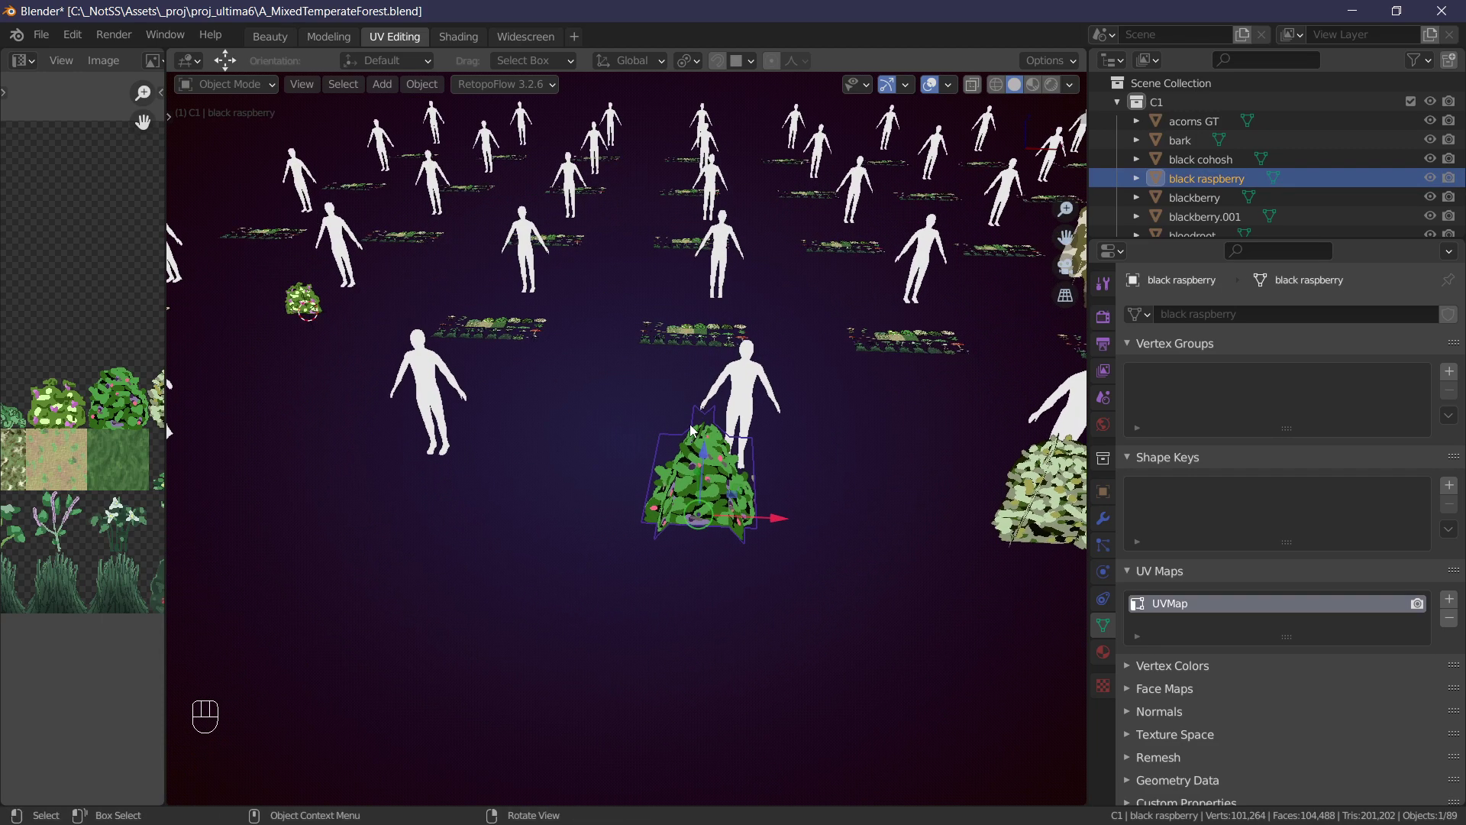
Save the forest file and reselect the black raspberry bush.
key(alt+a)
middle_drag(692, 430, 730, 436)
right_drag(731, 436, 733, 429)
key(ctrl+s)
click(624, 530)
right_drag(686, 518, 689, 497)
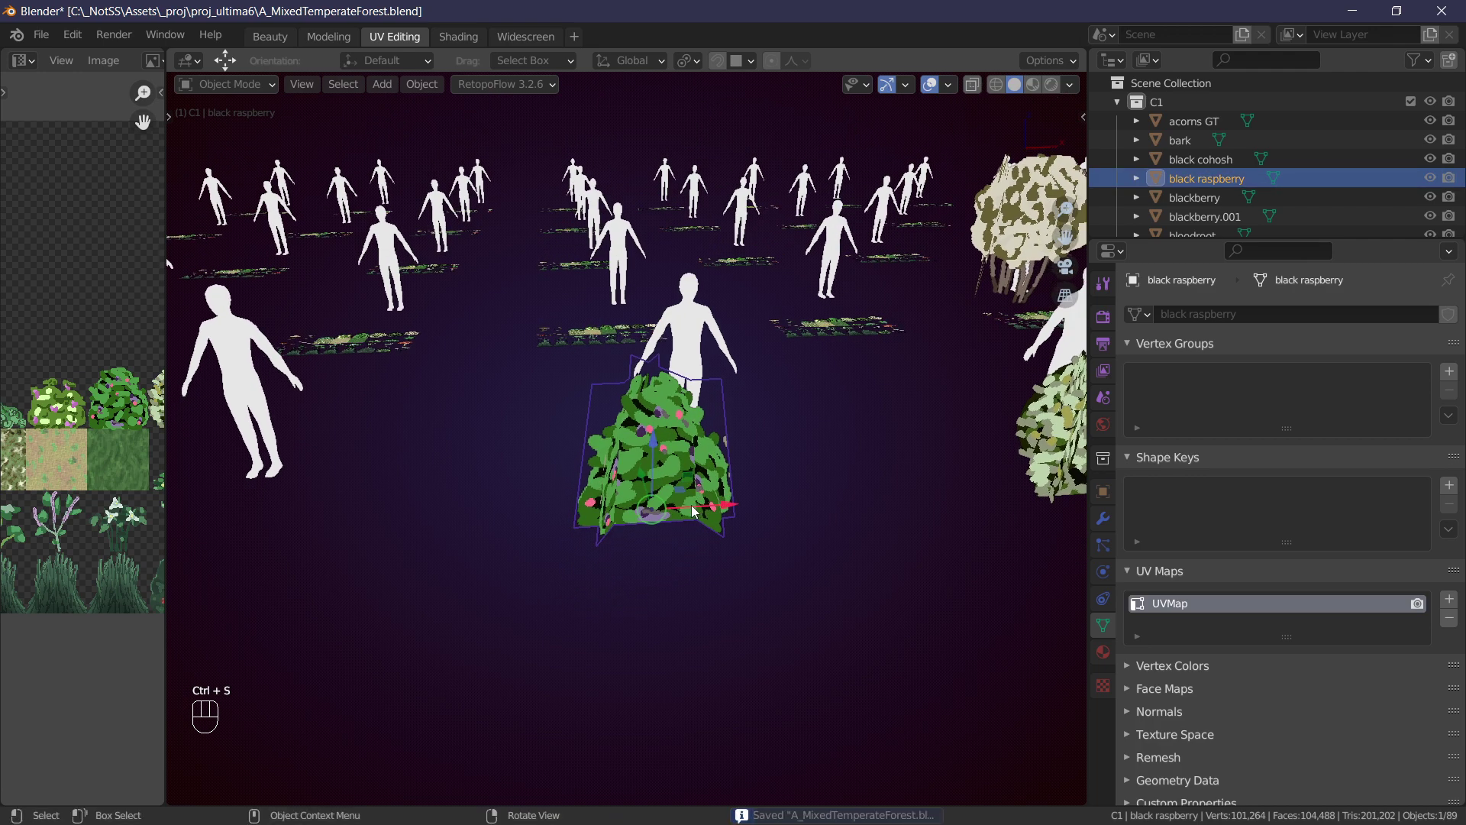
Try moving the black raspberry bush, cancel the move and check the object's mesh entry in the outliner.
key(g)
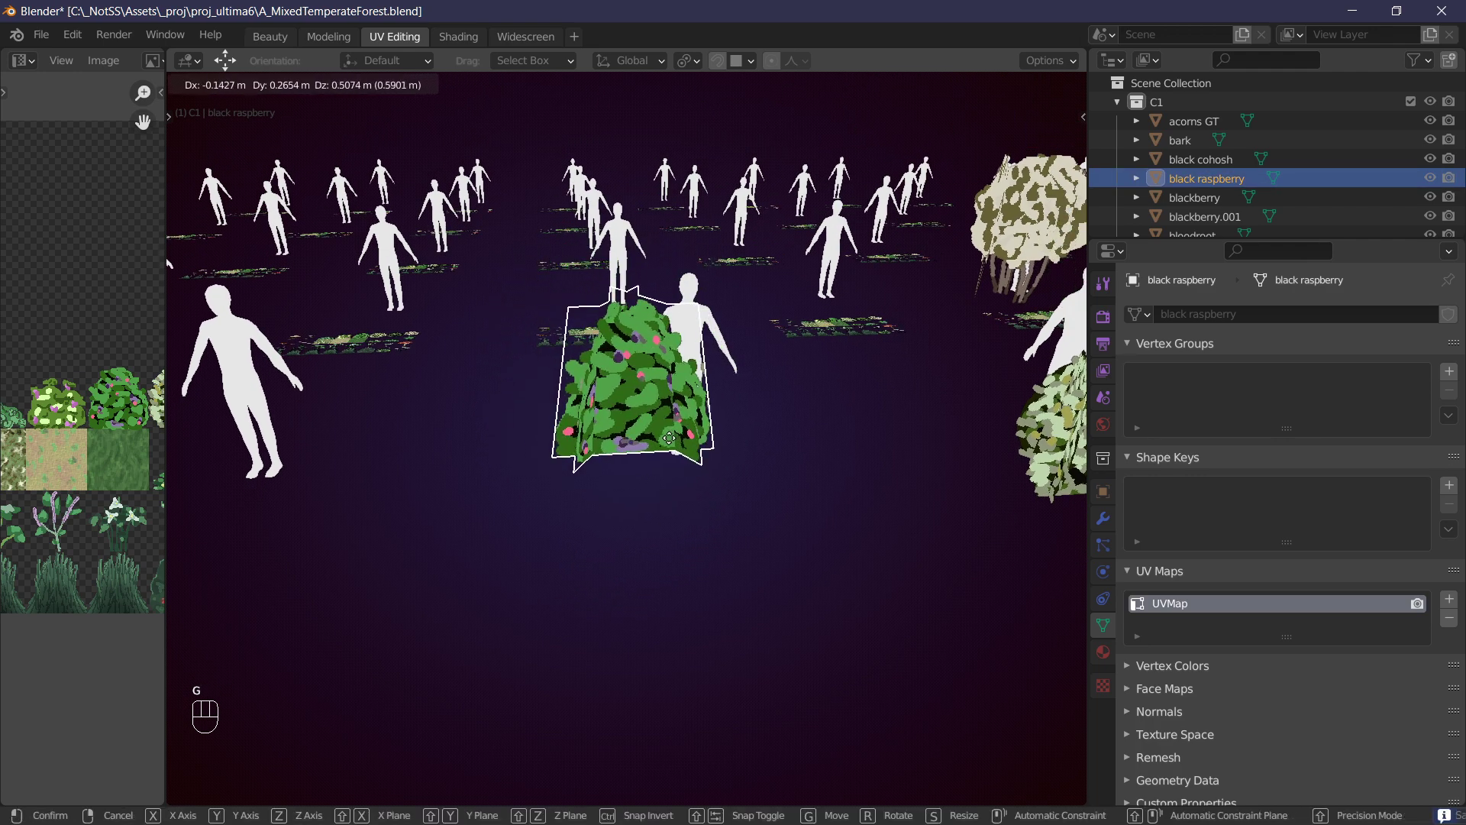
right_click(670, 439)
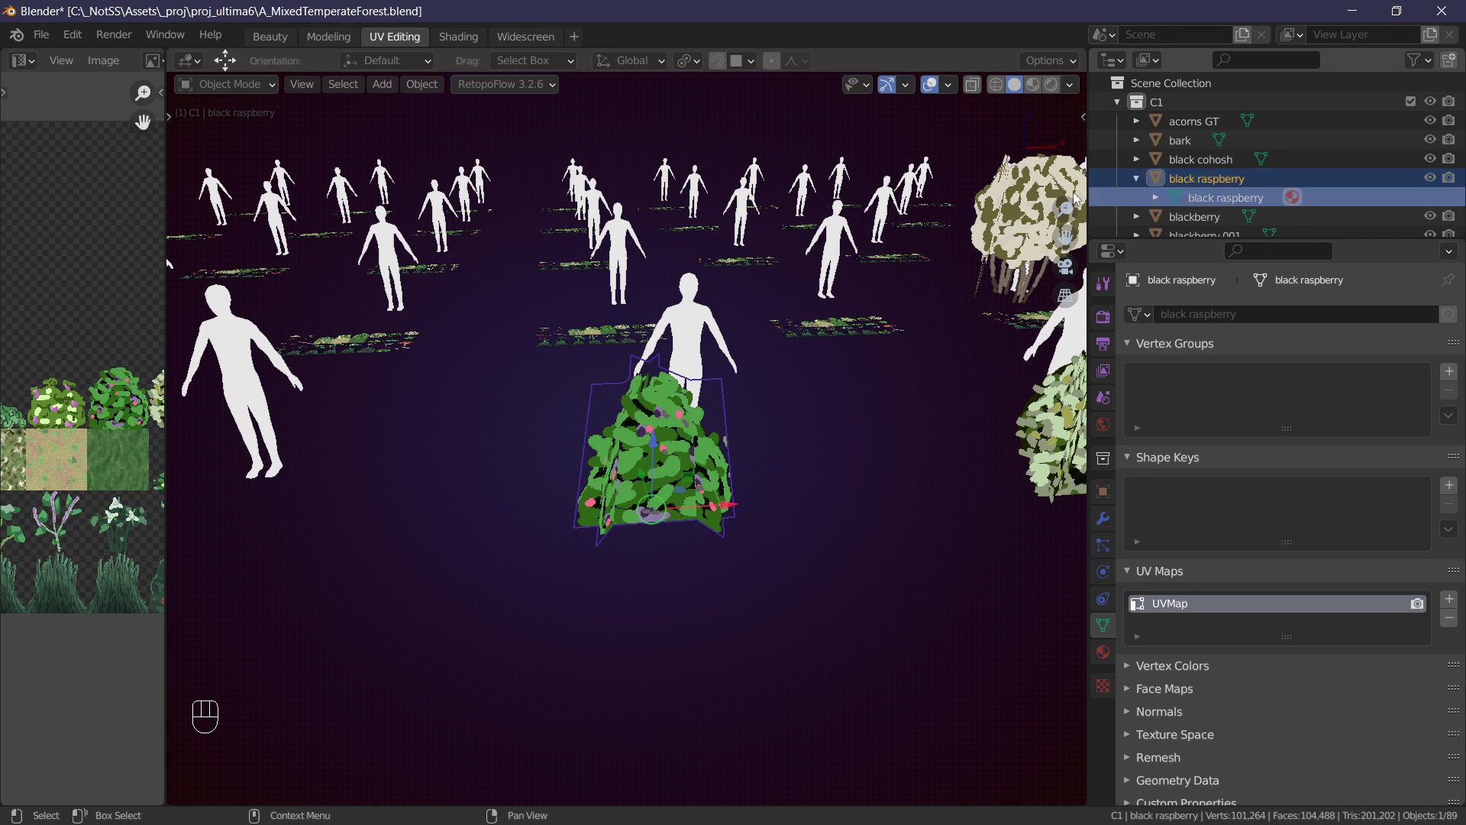
click(1202, 198)
right_drag(777, 329, 763, 343)
key(a)
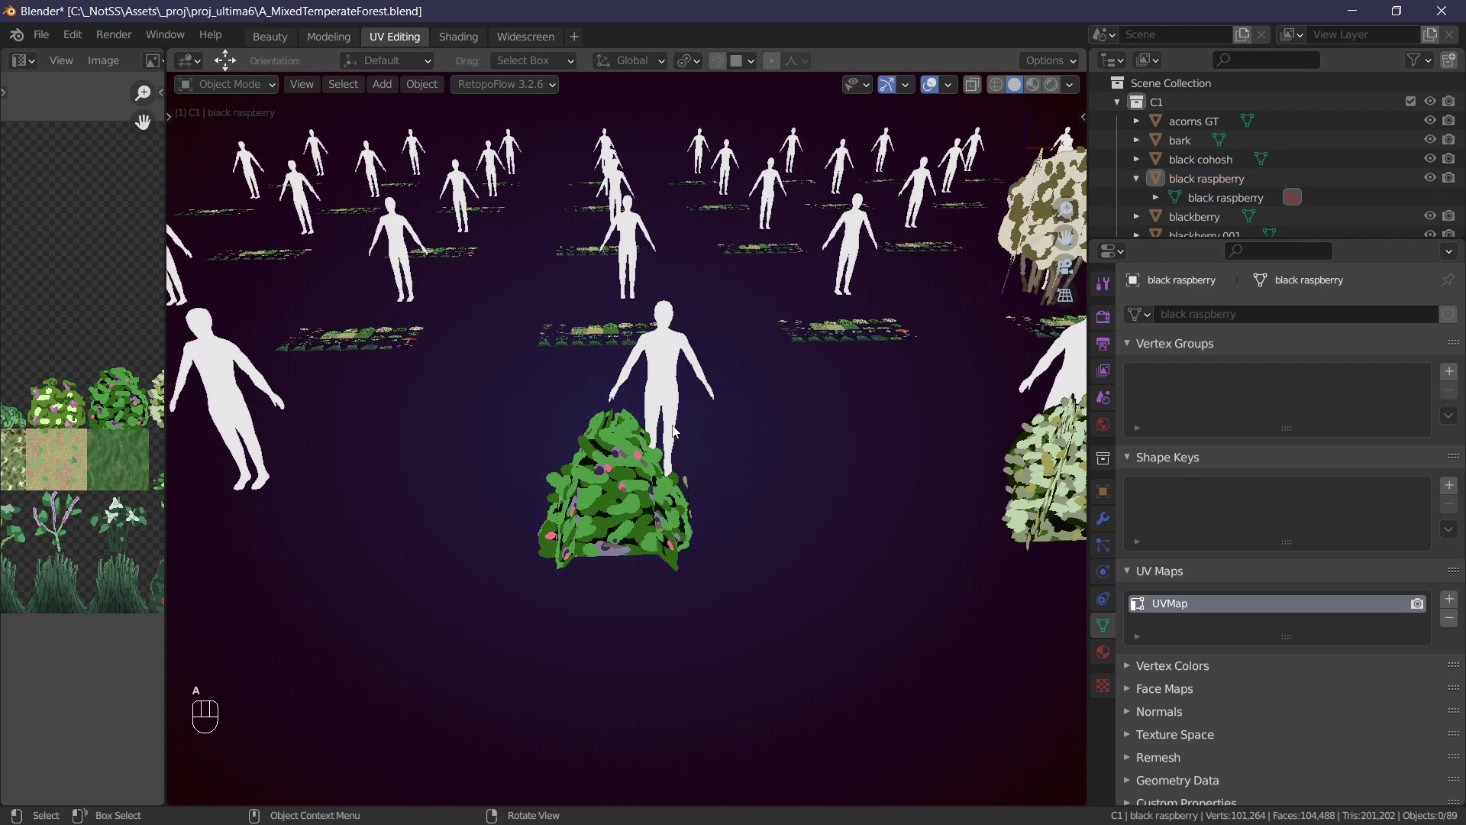
Select the black raspberry bush's whole mesh in Edit Mode and enlarge the UV editor to show its UVs on the atlas.
click(637, 479)
key(Tab)
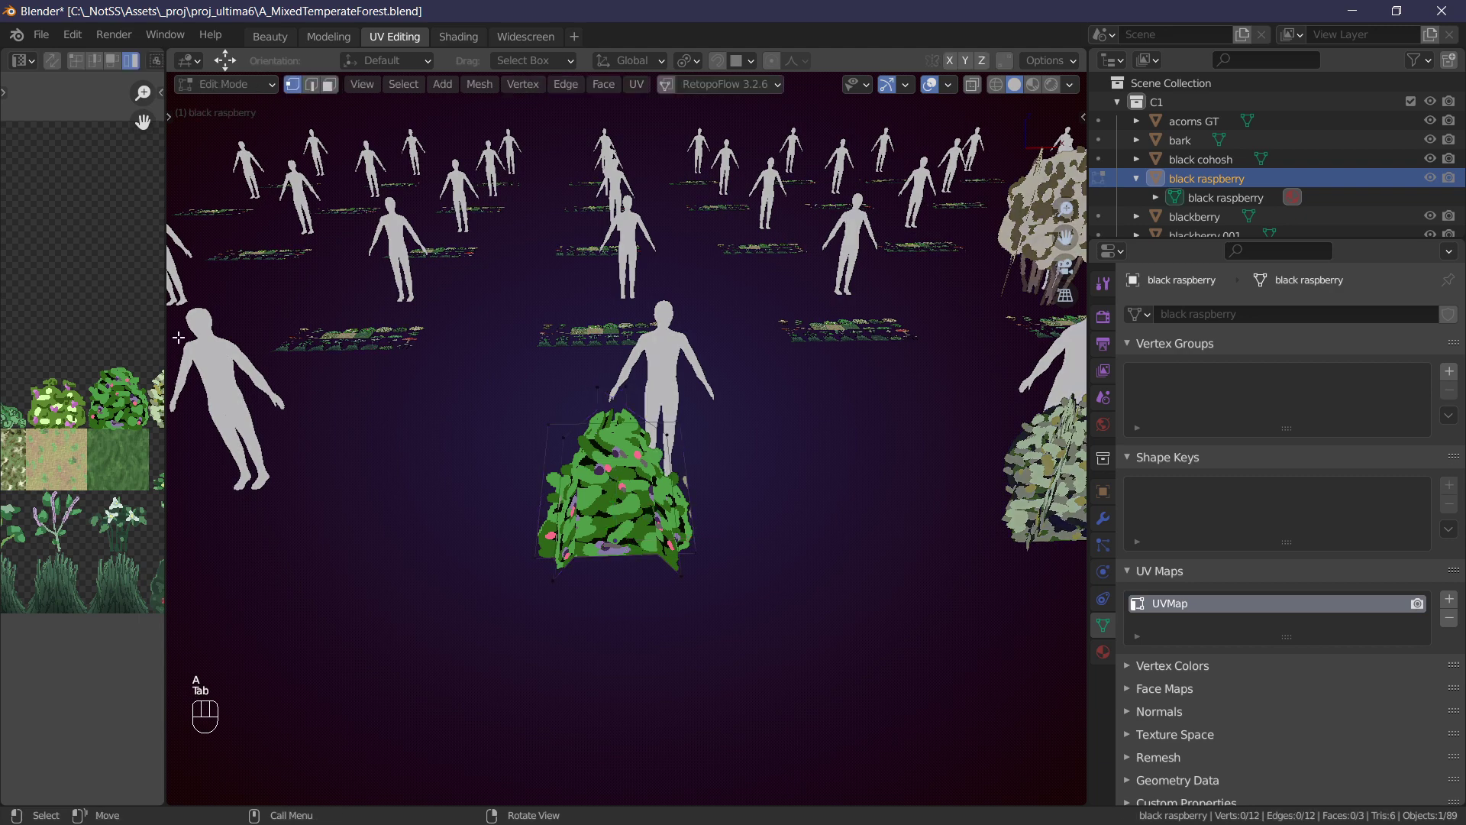
key(a)
drag(166, 317, 619, 328)
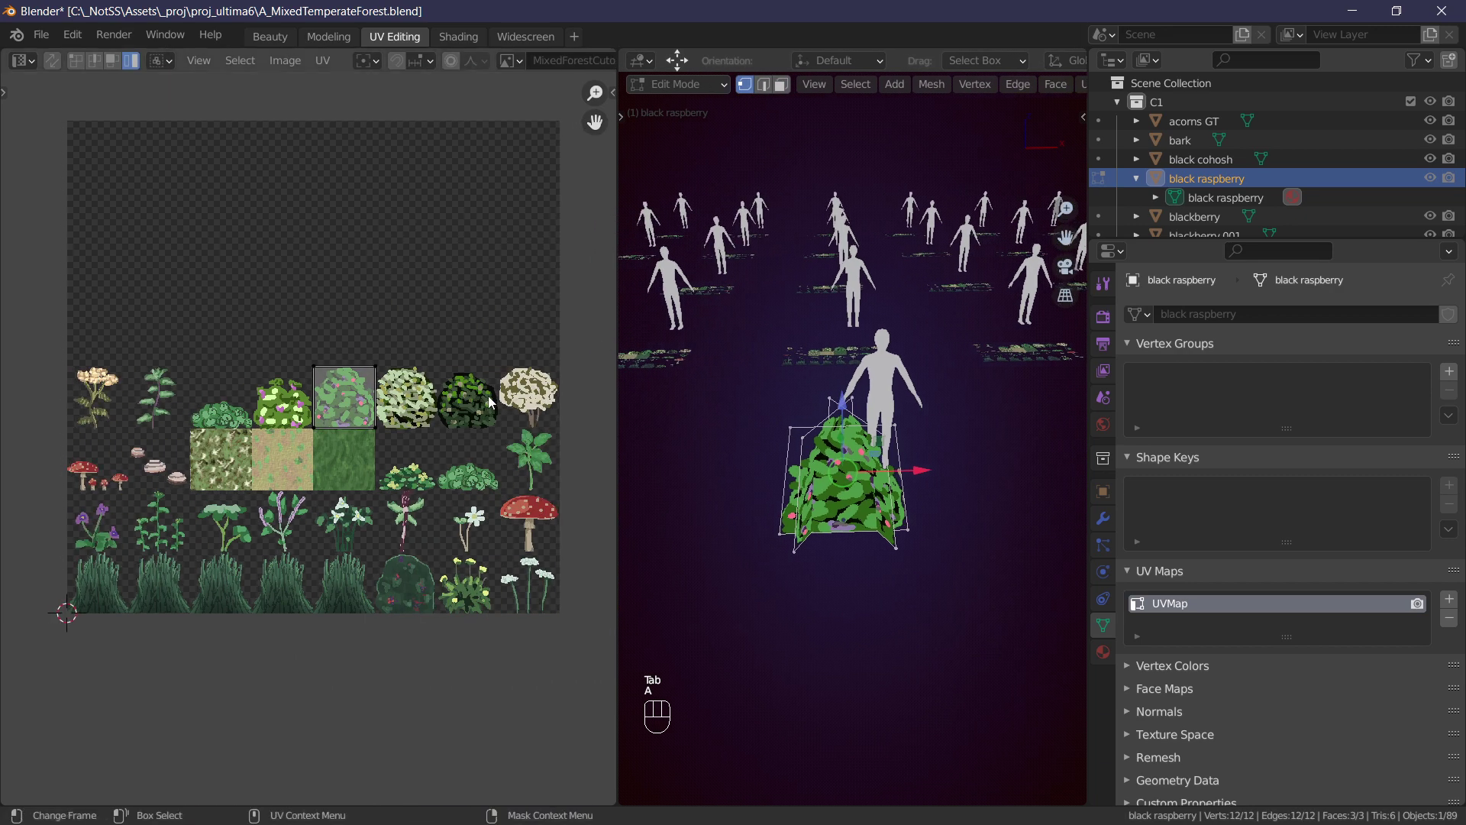
Show the bush's MixedForestCutout material settings and frame the black raspberry bush closely in a widened 3D viewport.
click(1103, 651)
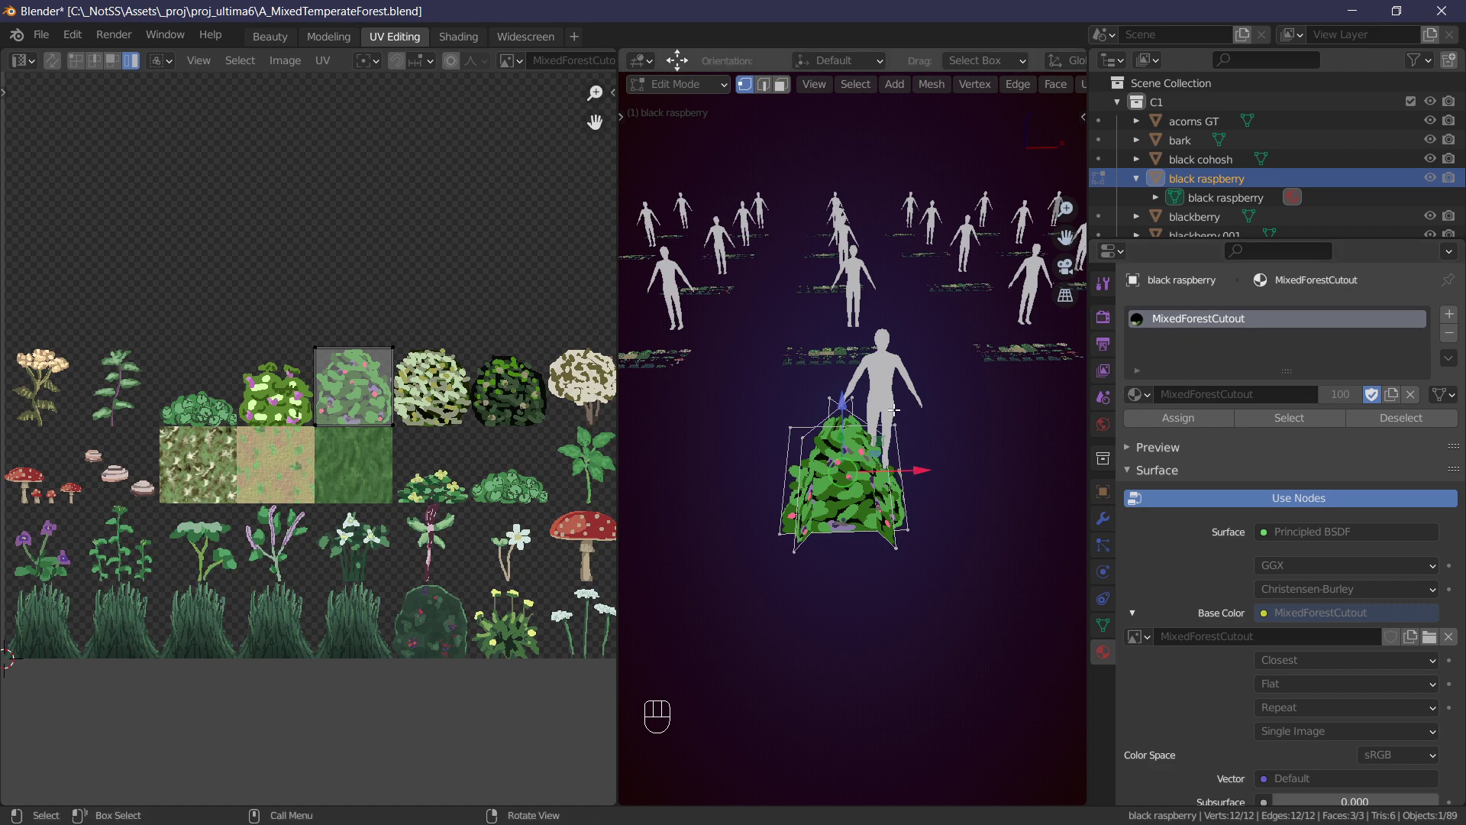
drag(618, 265, 406, 268)
right_drag(596, 309, 626, 317)
scroll(833, 347, up, 4)
right_drag(840, 349, 817, 349)
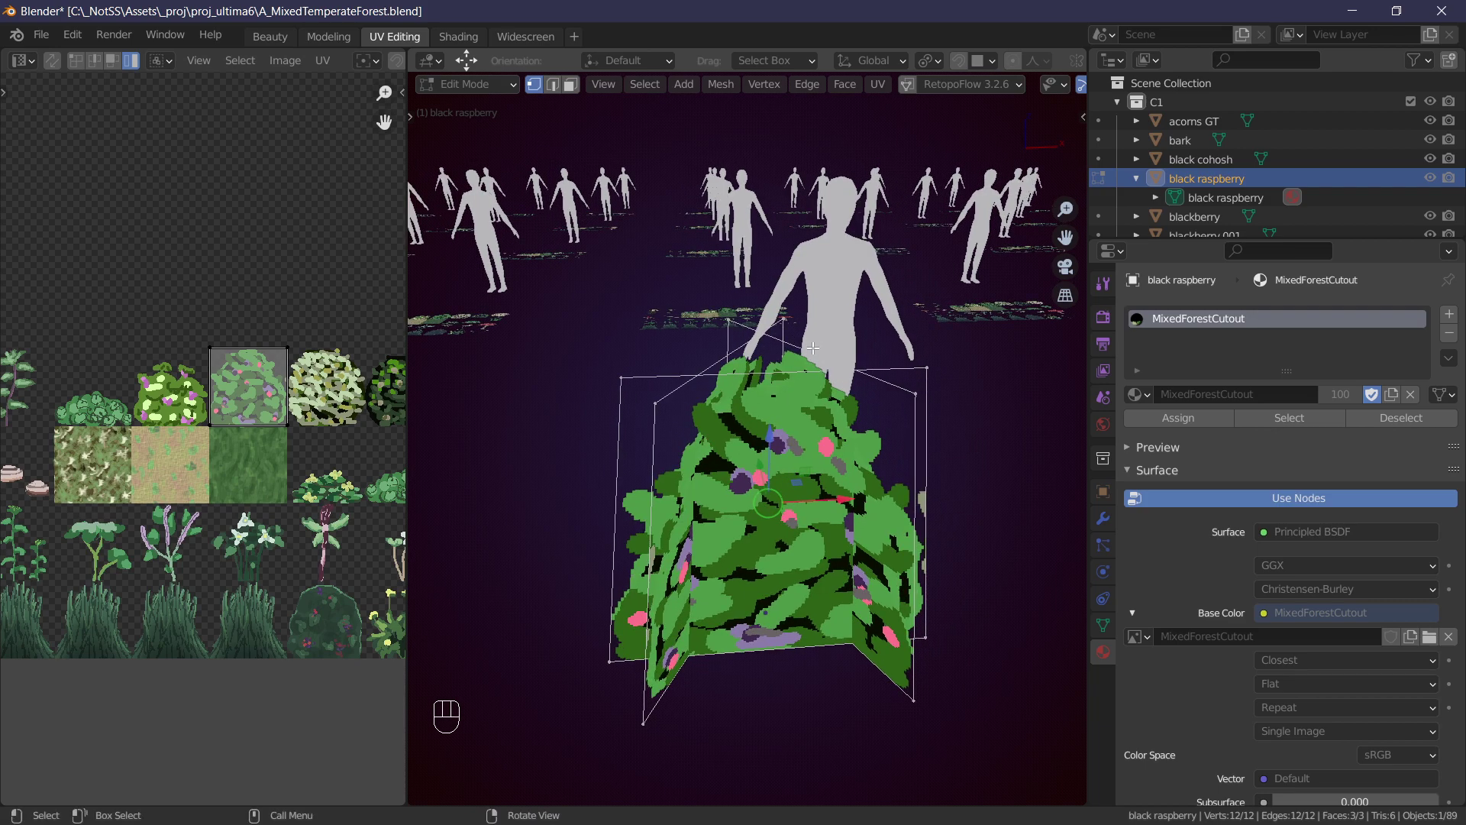
Switch the black raspberry bush to Texture Paint mode with the brush tool settings displayed.
key(Tab)
click(1103, 283)
click(466, 84)
click(460, 200)
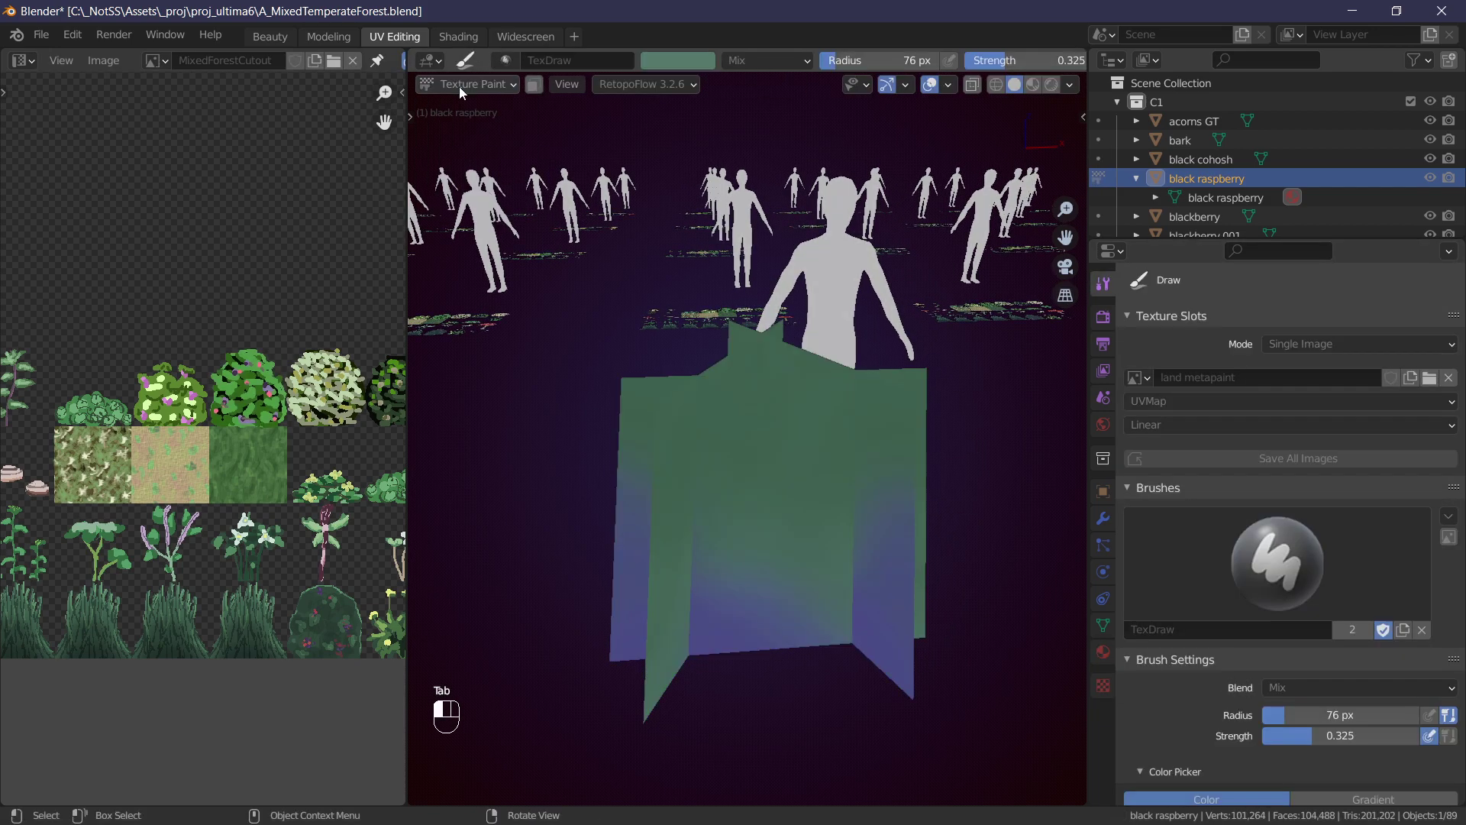
Set the MixedForestCutout image as the single-image paint canvas and reduce the draw brush radius to 36 px.
click(1138, 378)
click(1204, 424)
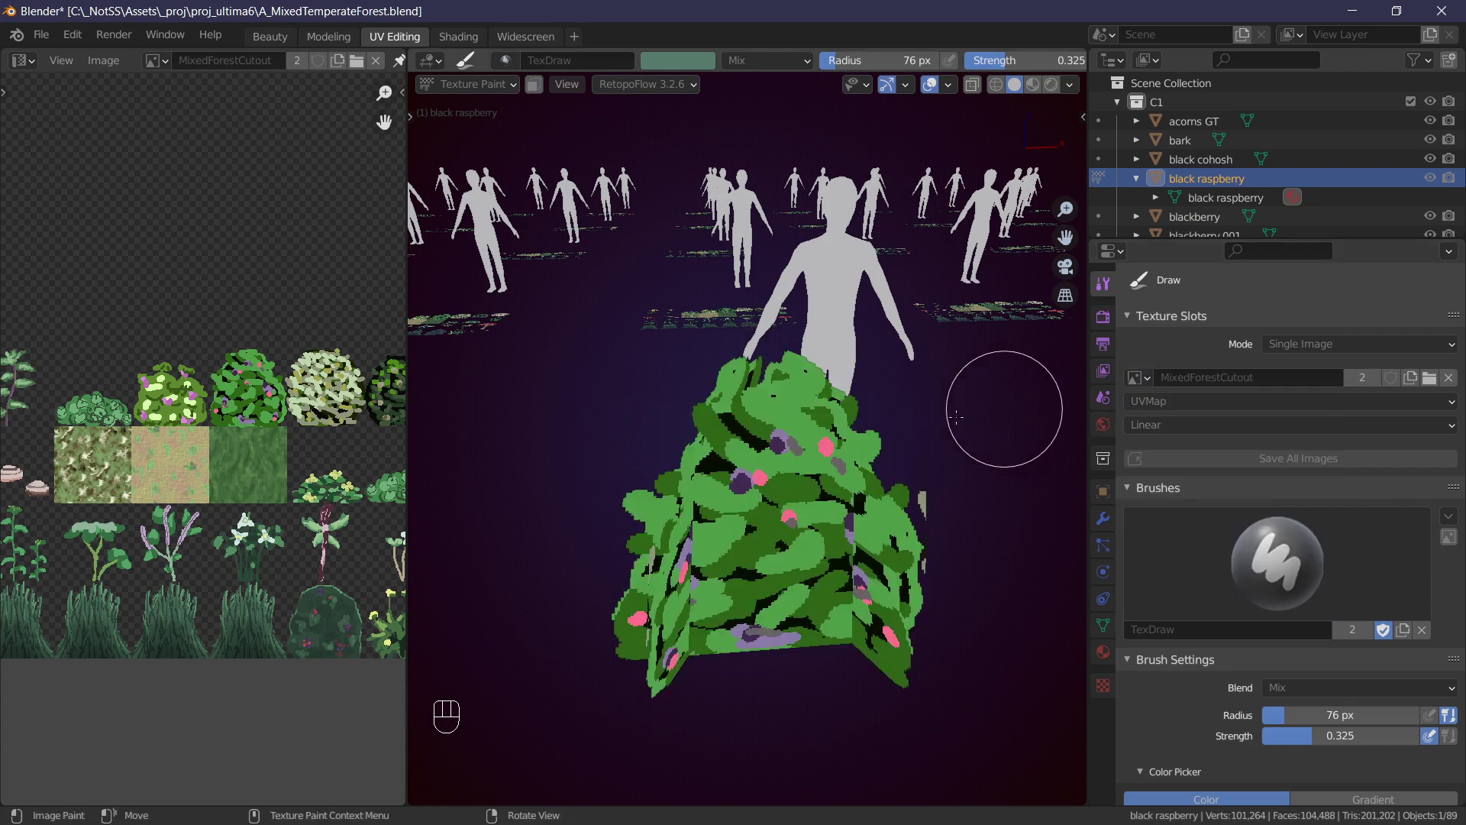
key(f)
click(756, 475)
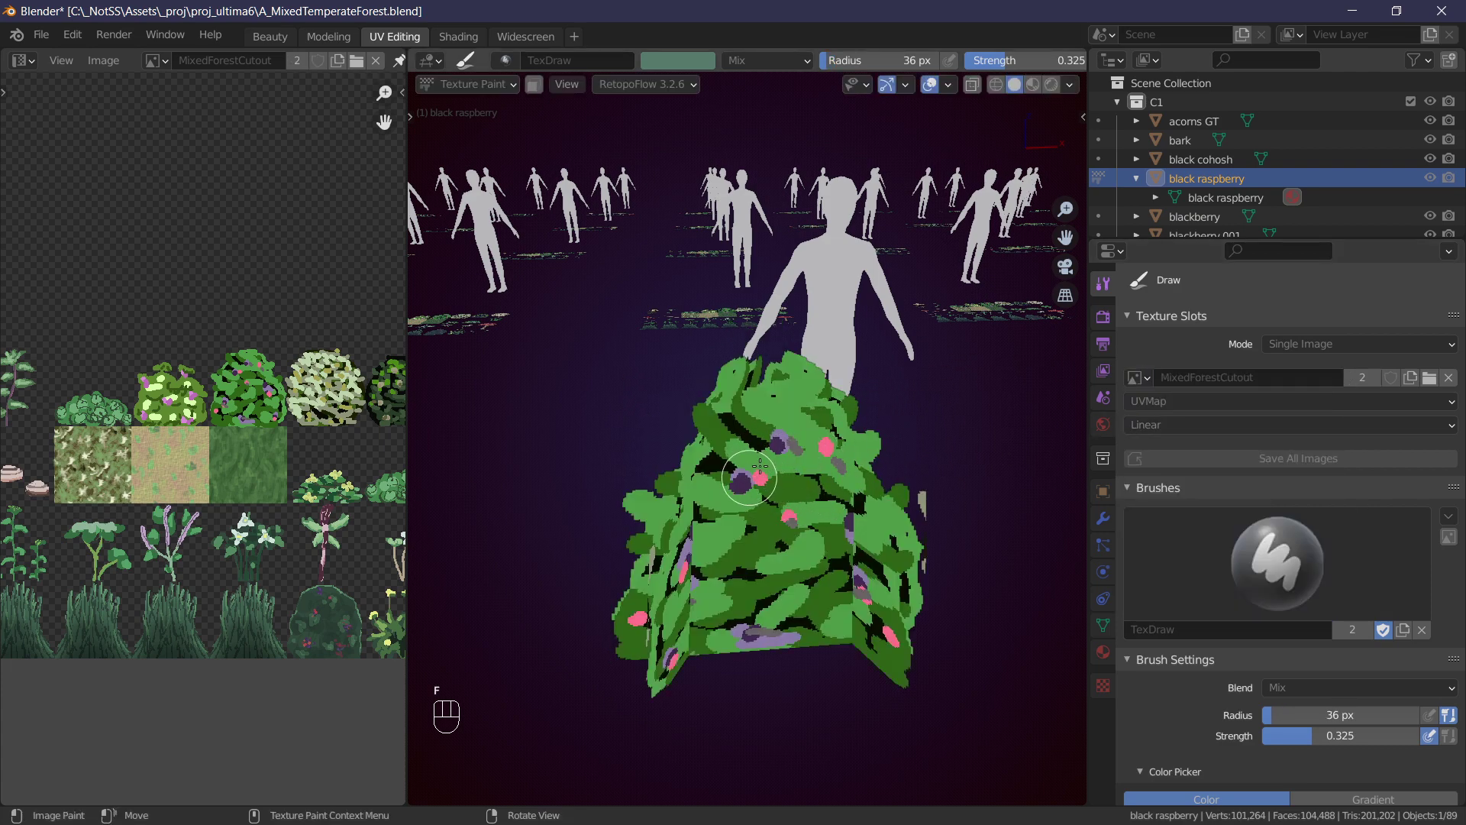
Try a freehand brush stroke across the black raspberry bush, then undo it.
drag(631, 553, 892, 323)
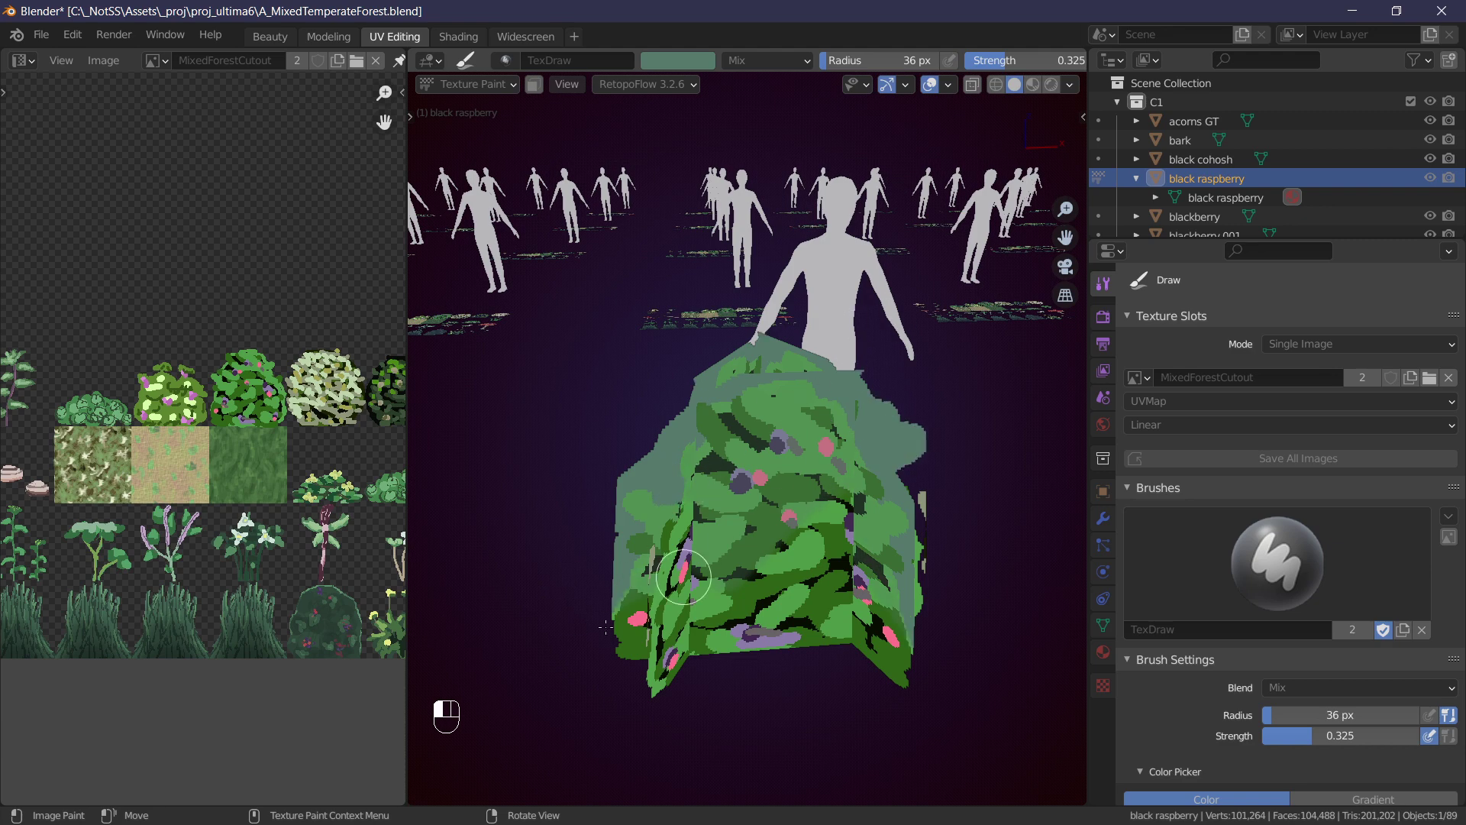
scroll(771, 518, down, 5)
key(ctrl+z)
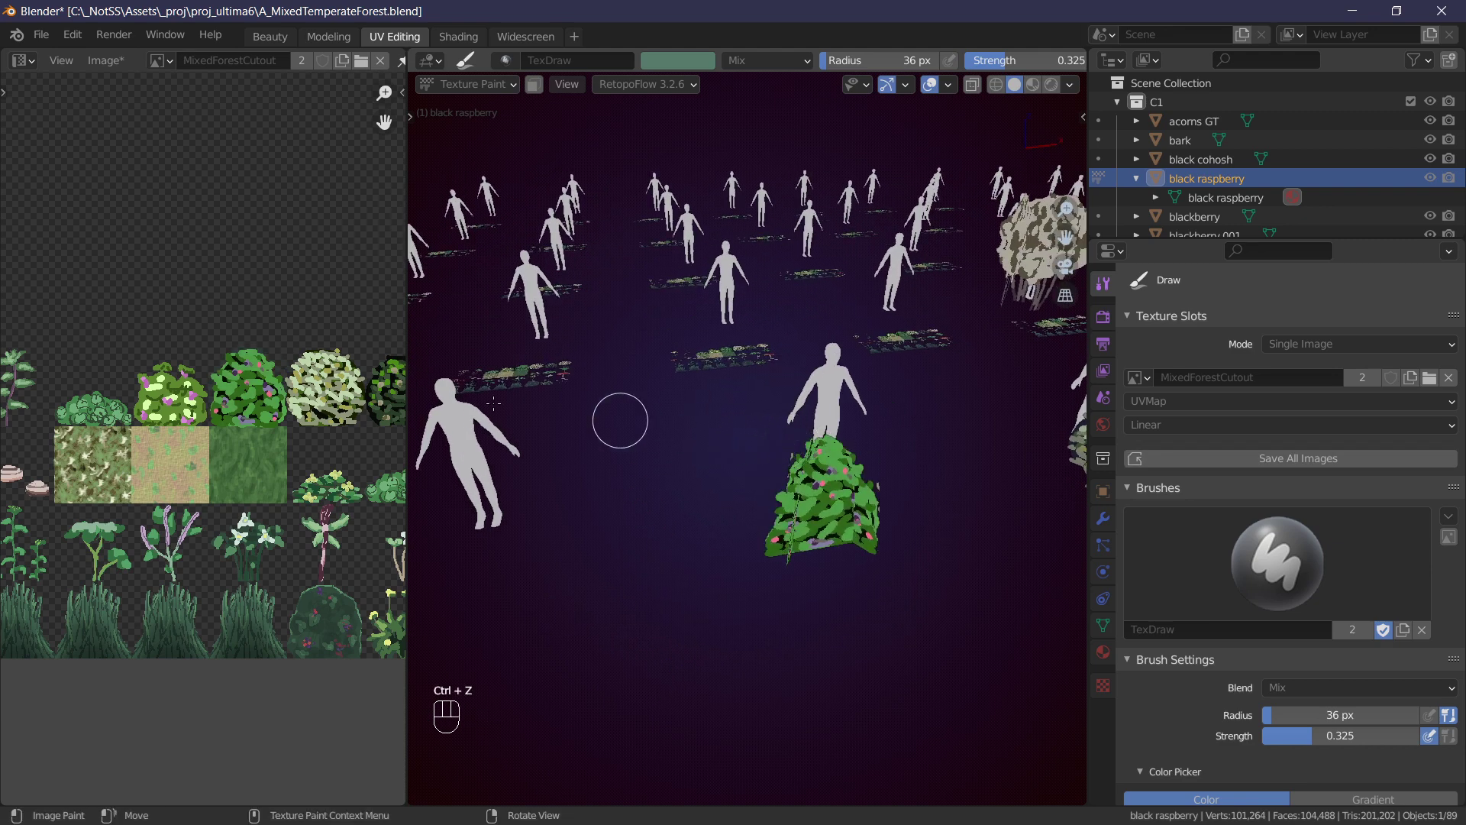
Save the MixedForestCutout image and the A_MixedTemperateForest.blend file.
middle_drag(222, 222, 244, 235)
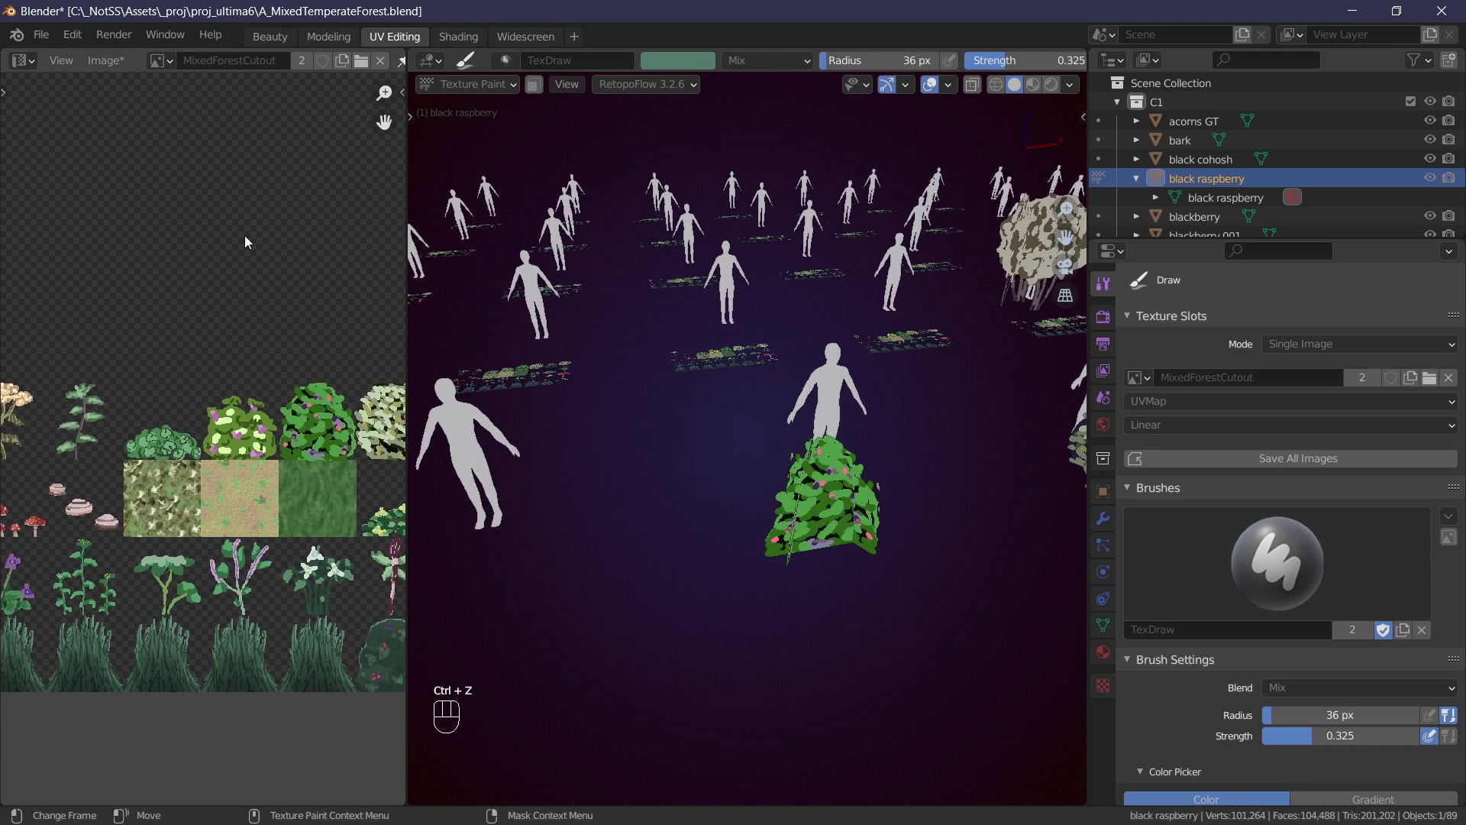
key(alt+s)
middle_drag(680, 343, 554, 321)
key(ctrl+s)
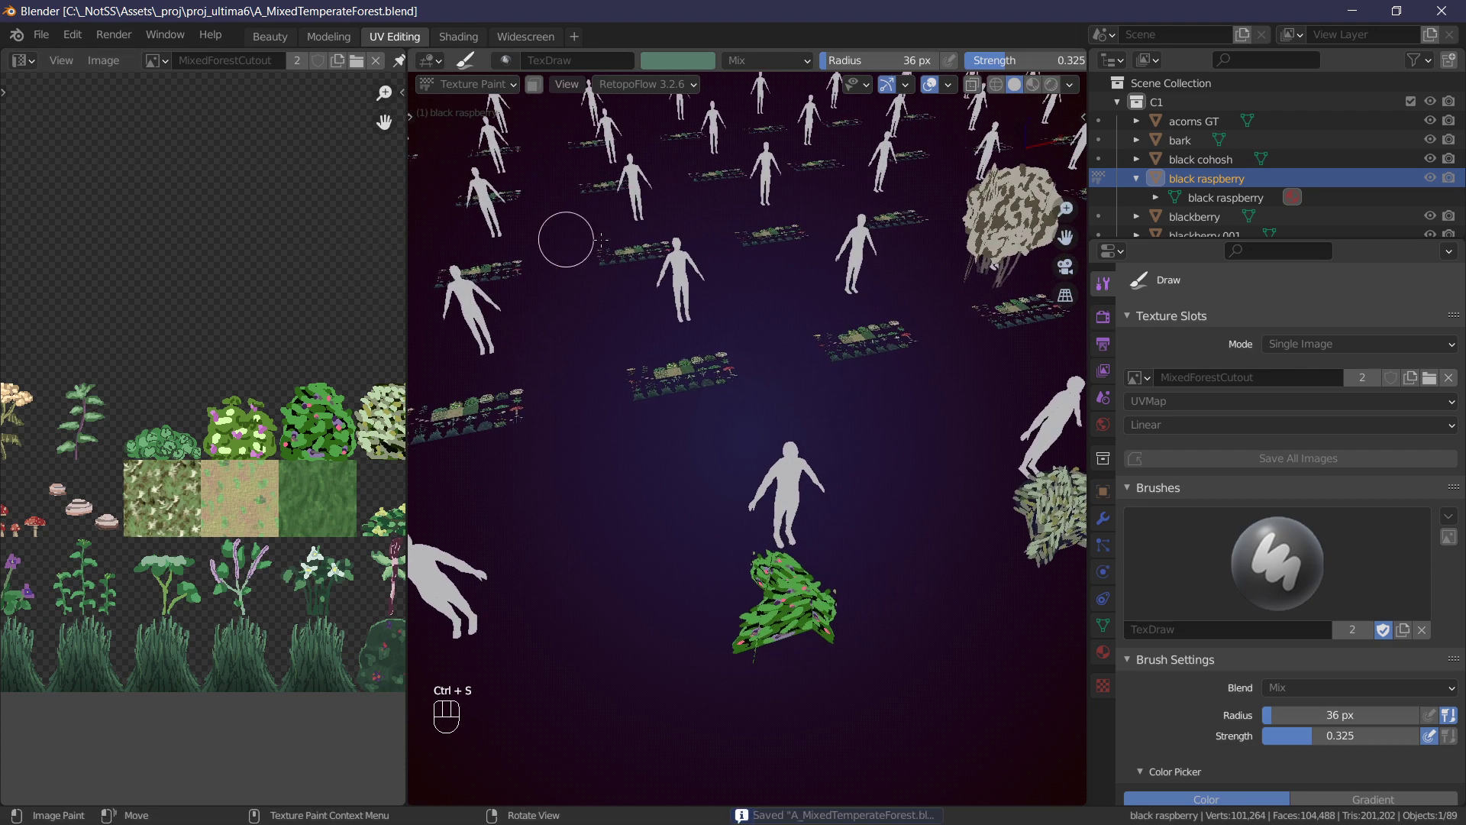
middle_drag(589, 239, 597, 262)
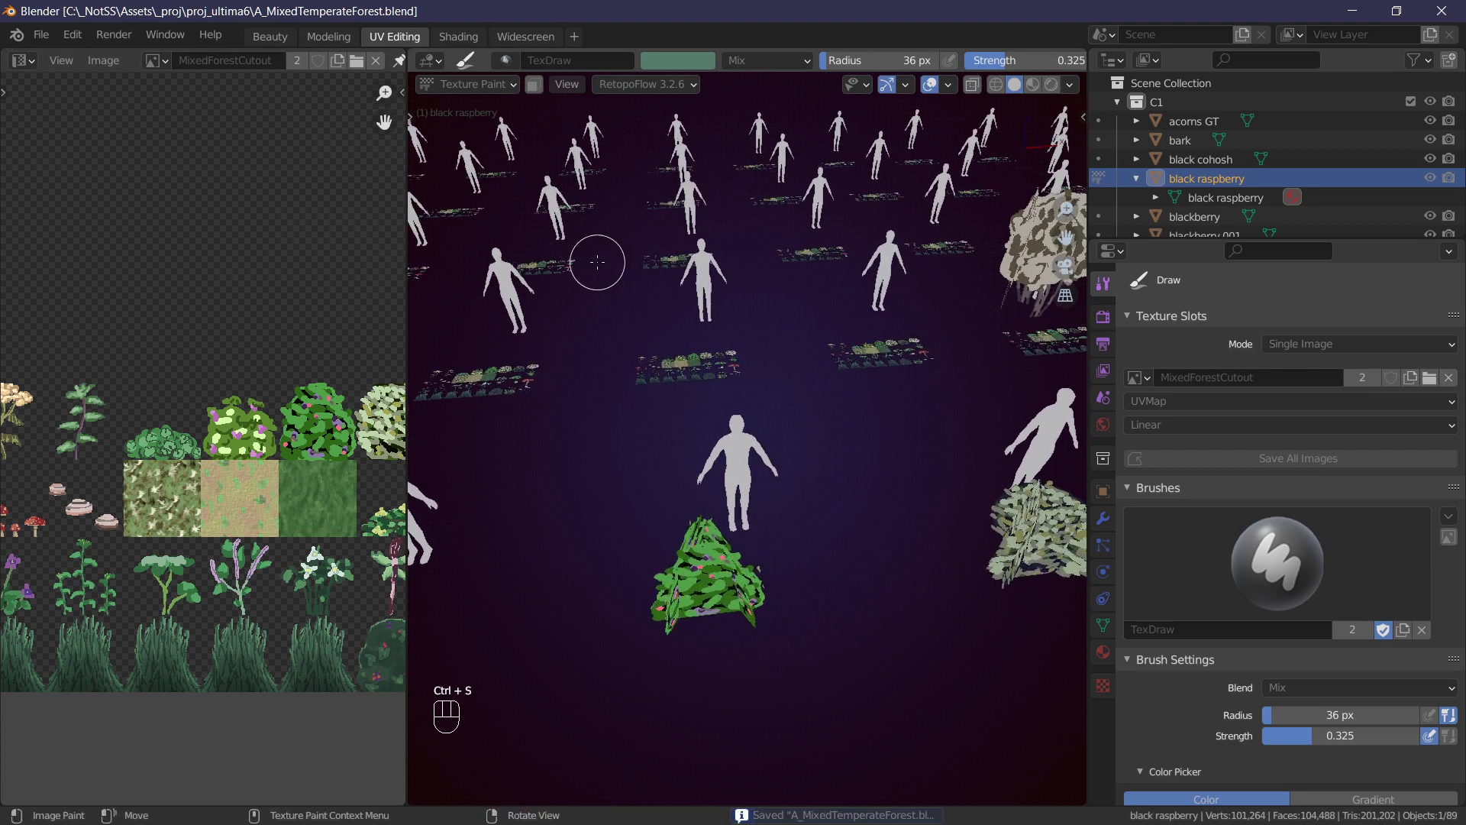
Return the black raspberry bush to Object Mode and widen the 3D viewport over the image editor.
click(478, 85)
click(477, 104)
mouse_move(611, 214)
middle_down()
mouse_move(729, 304)
mouse_move(880, 370)
mouse_move(810, 351)
middle_up()
drag(407, 266, 212, 276)
middle_drag(267, 283, 694, 331)
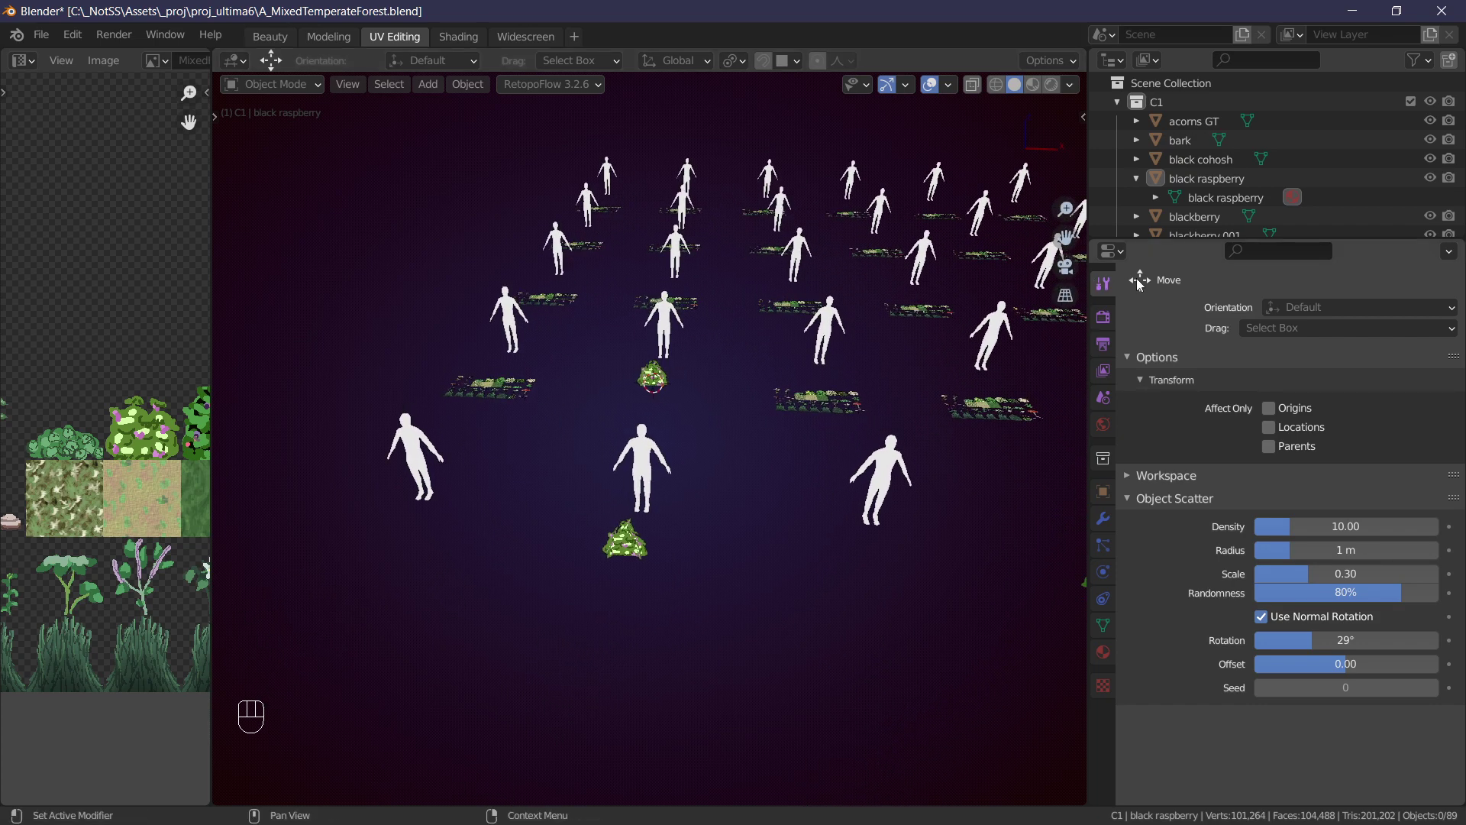
Enlarge the outliner, select the black raspberry object there and frame it closely in the 3D viewport.
drag(1167, 239, 1167, 549)
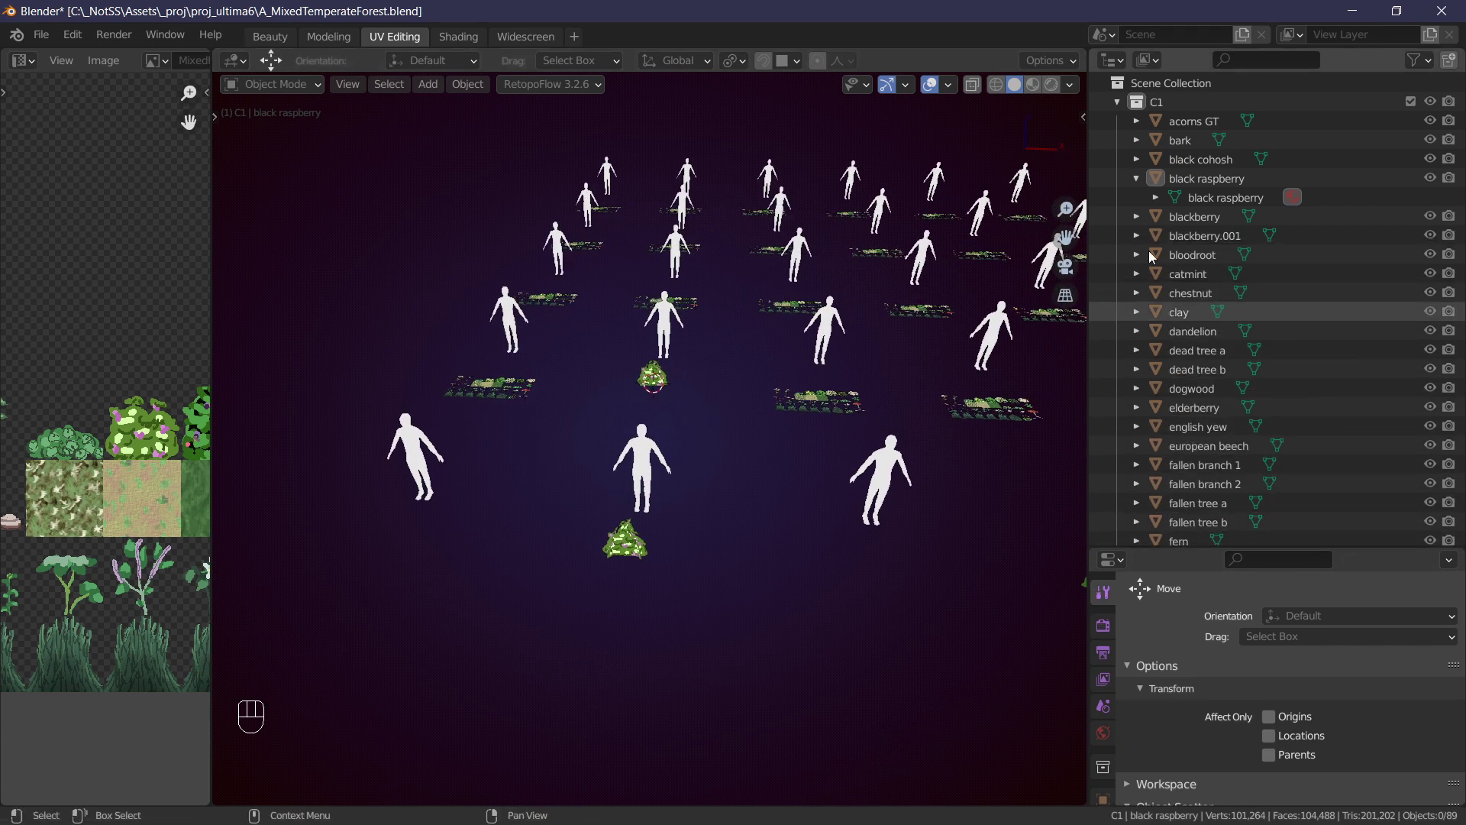
click(1198, 199)
key(KP_Decimal)
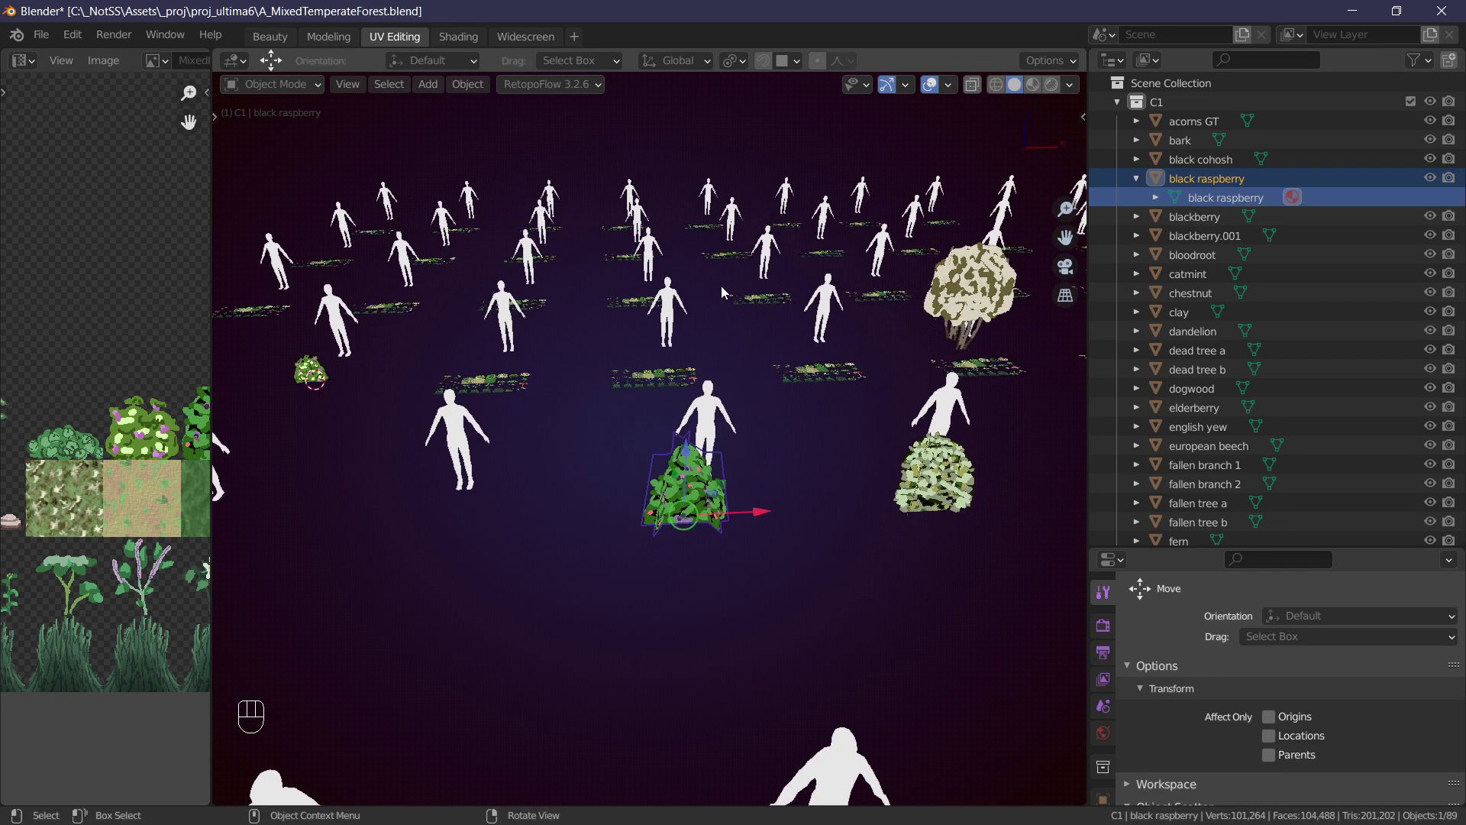
middle_drag(813, 327, 823, 366)
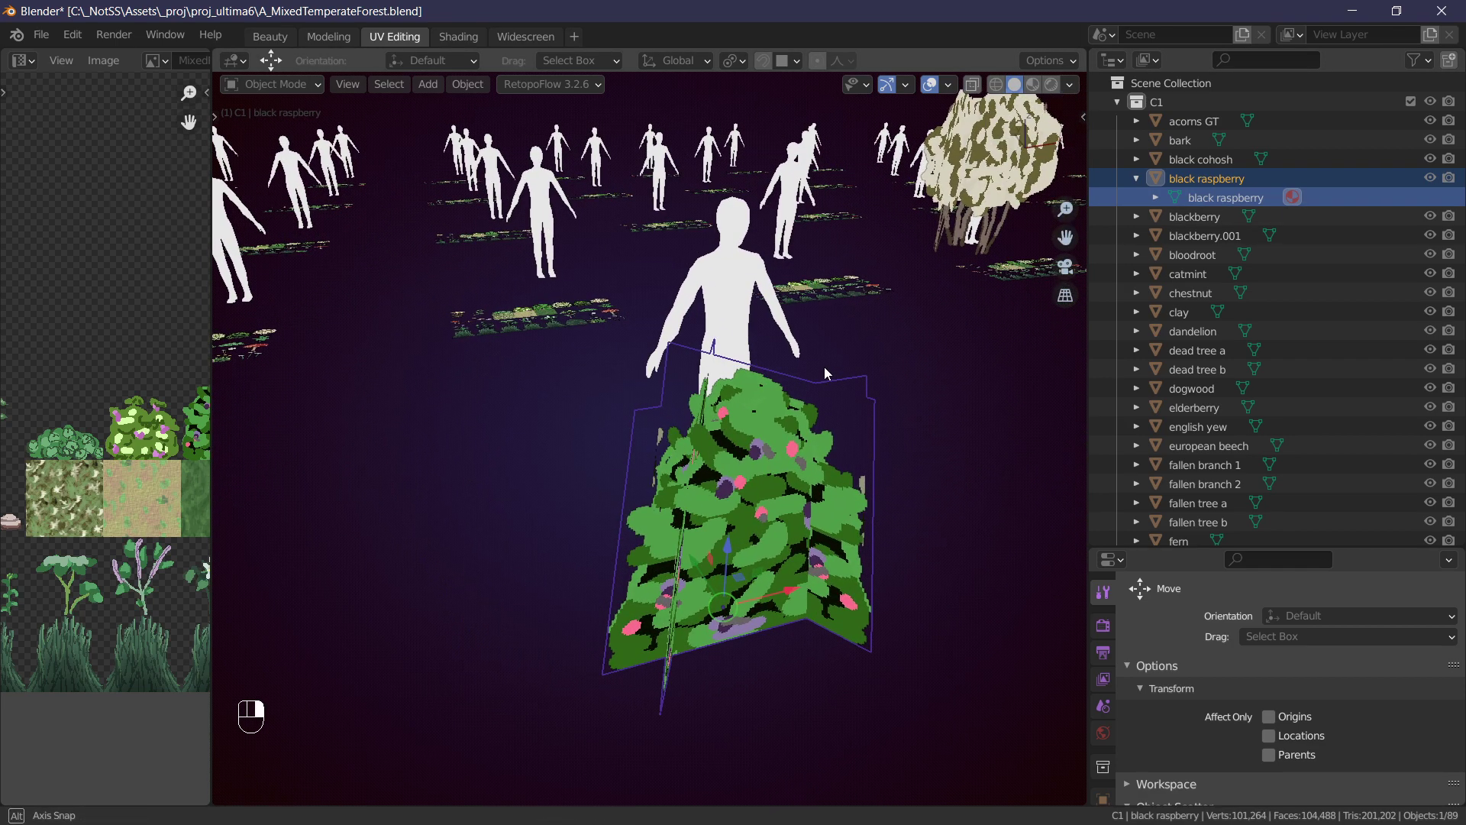
shift+middle_drag(687, 378, 882, 392)
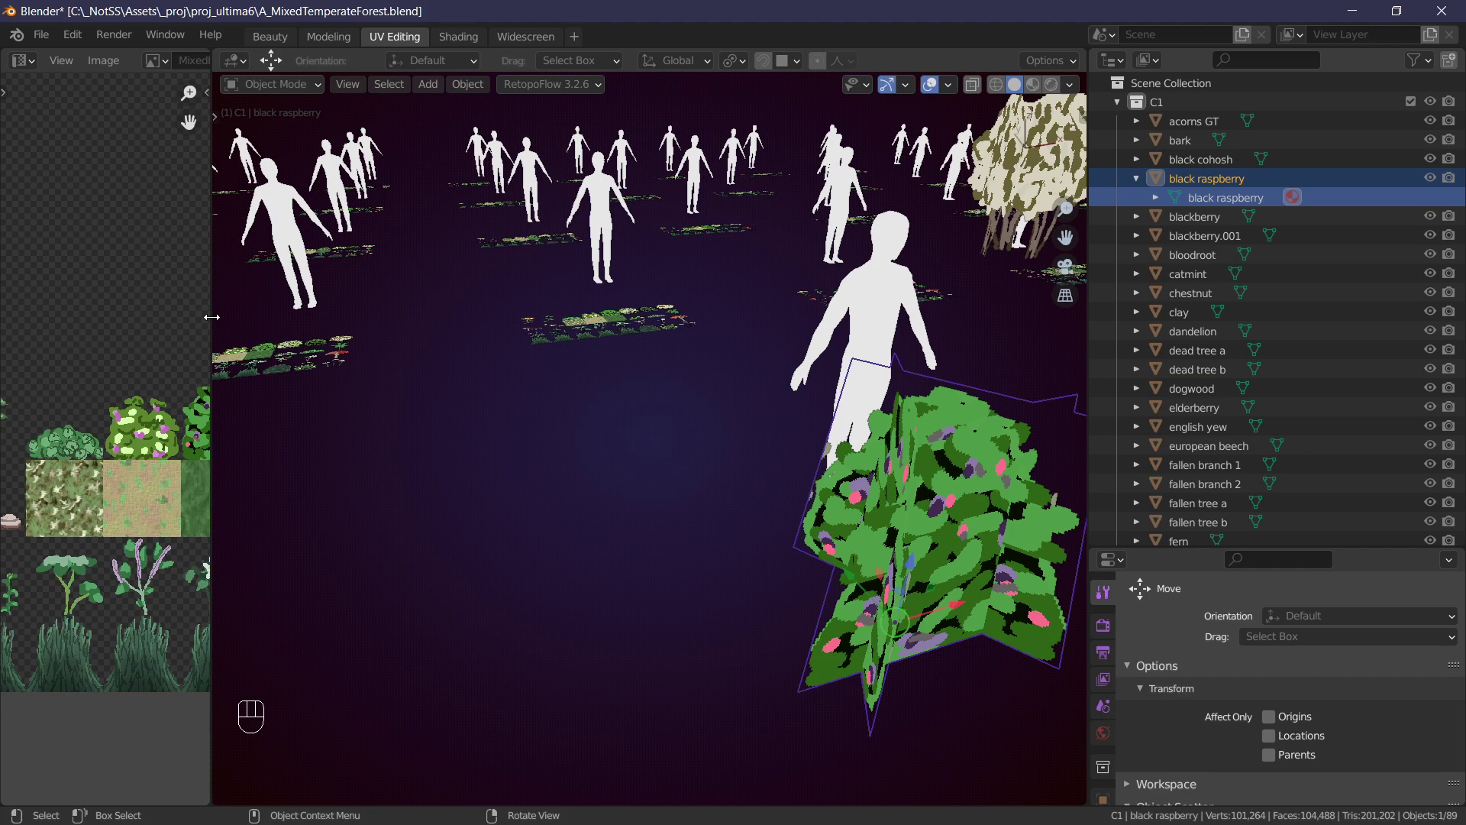
Widen the image editor, shrink the outliner and deselect all objects.
drag(212, 317, 452, 318)
drag(1193, 547, 1203, 233)
middle_drag(1054, 288, 896, 330)
key(alt+a)
scroll(879, 352, down, 8)
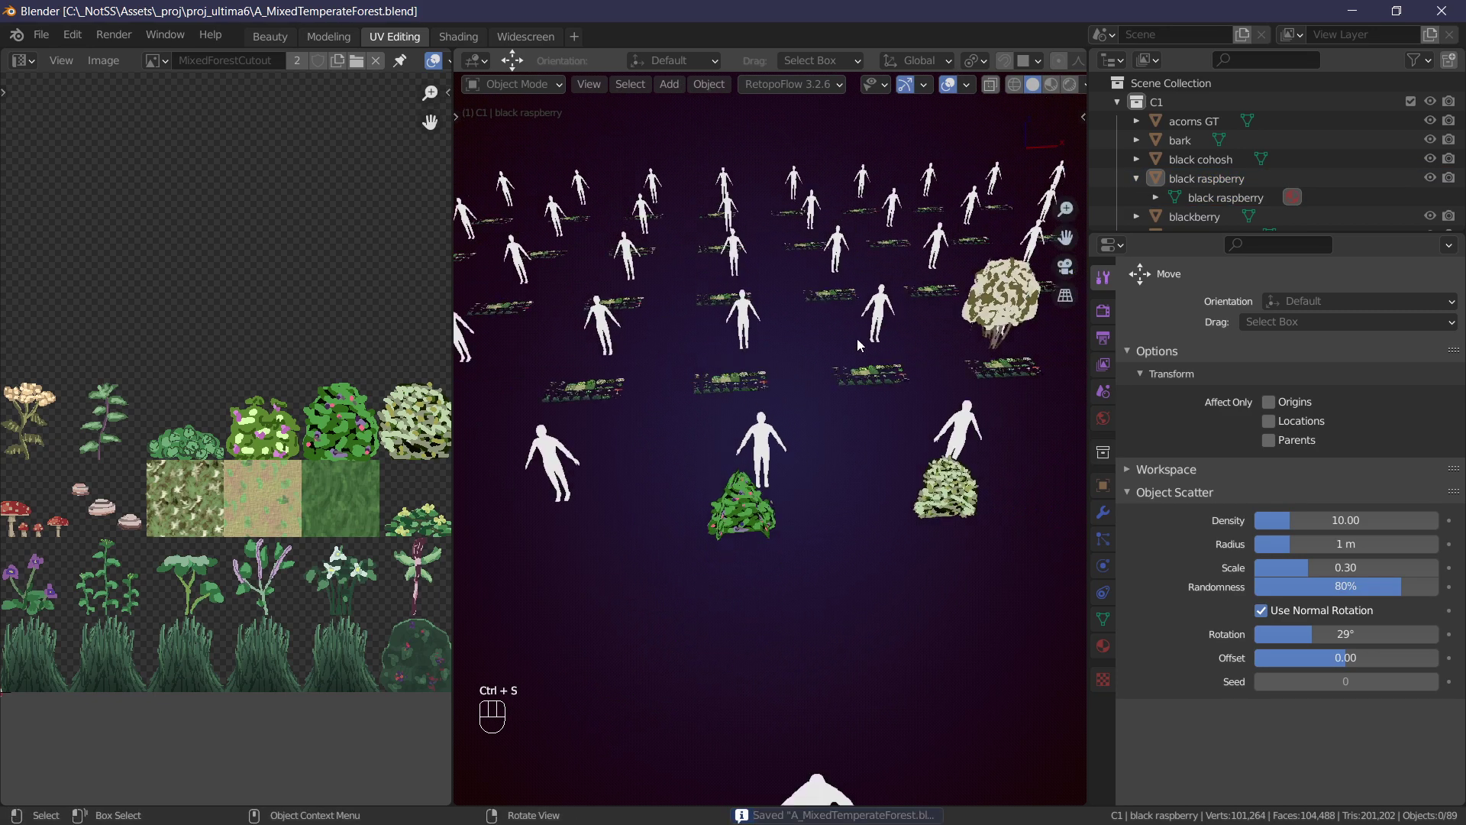
middle_drag(863, 400, 728, 374)
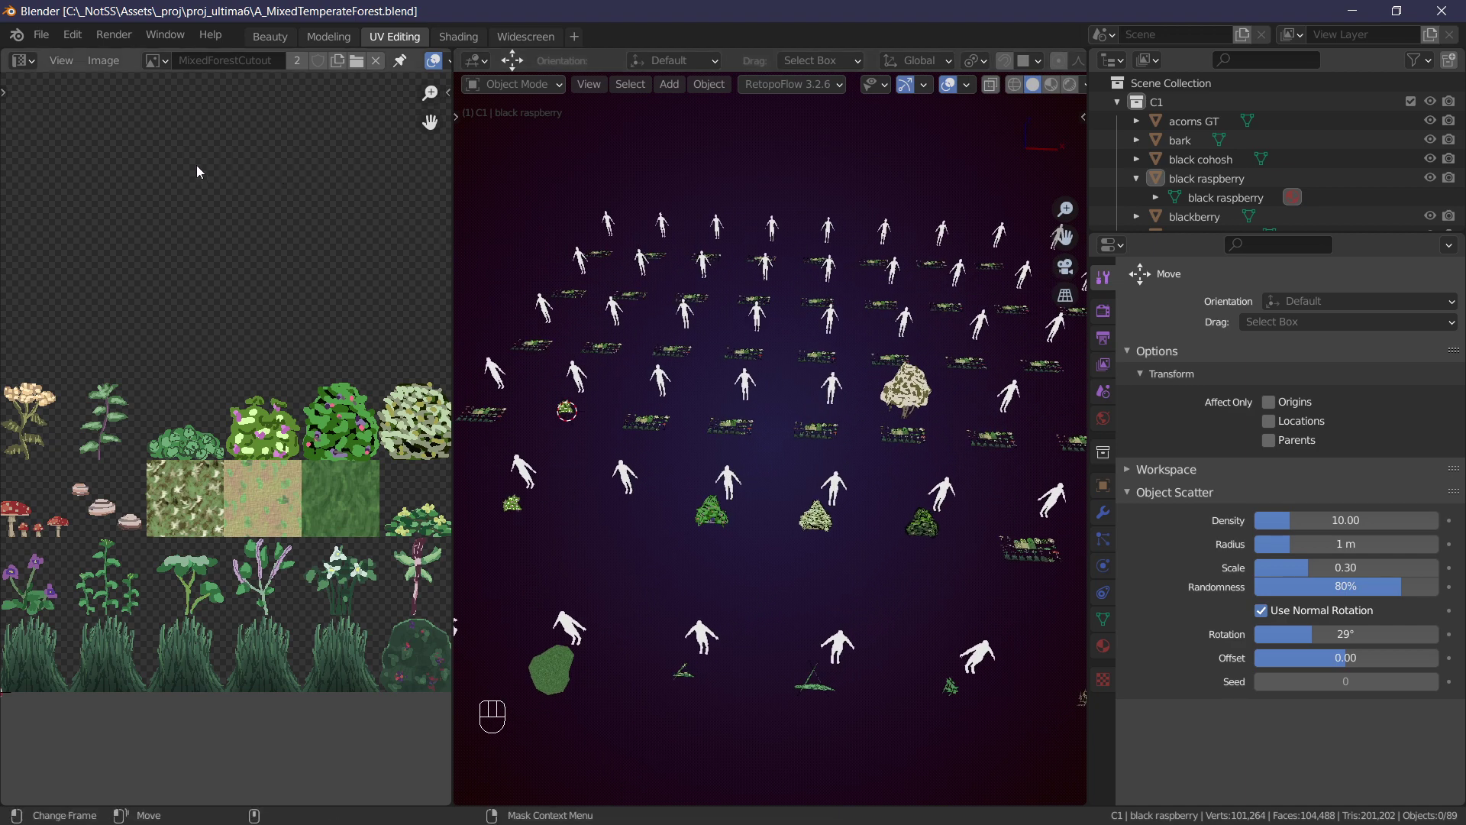
Widen the 3D viewport again and save the forest file.
drag(454, 223, 256, 229)
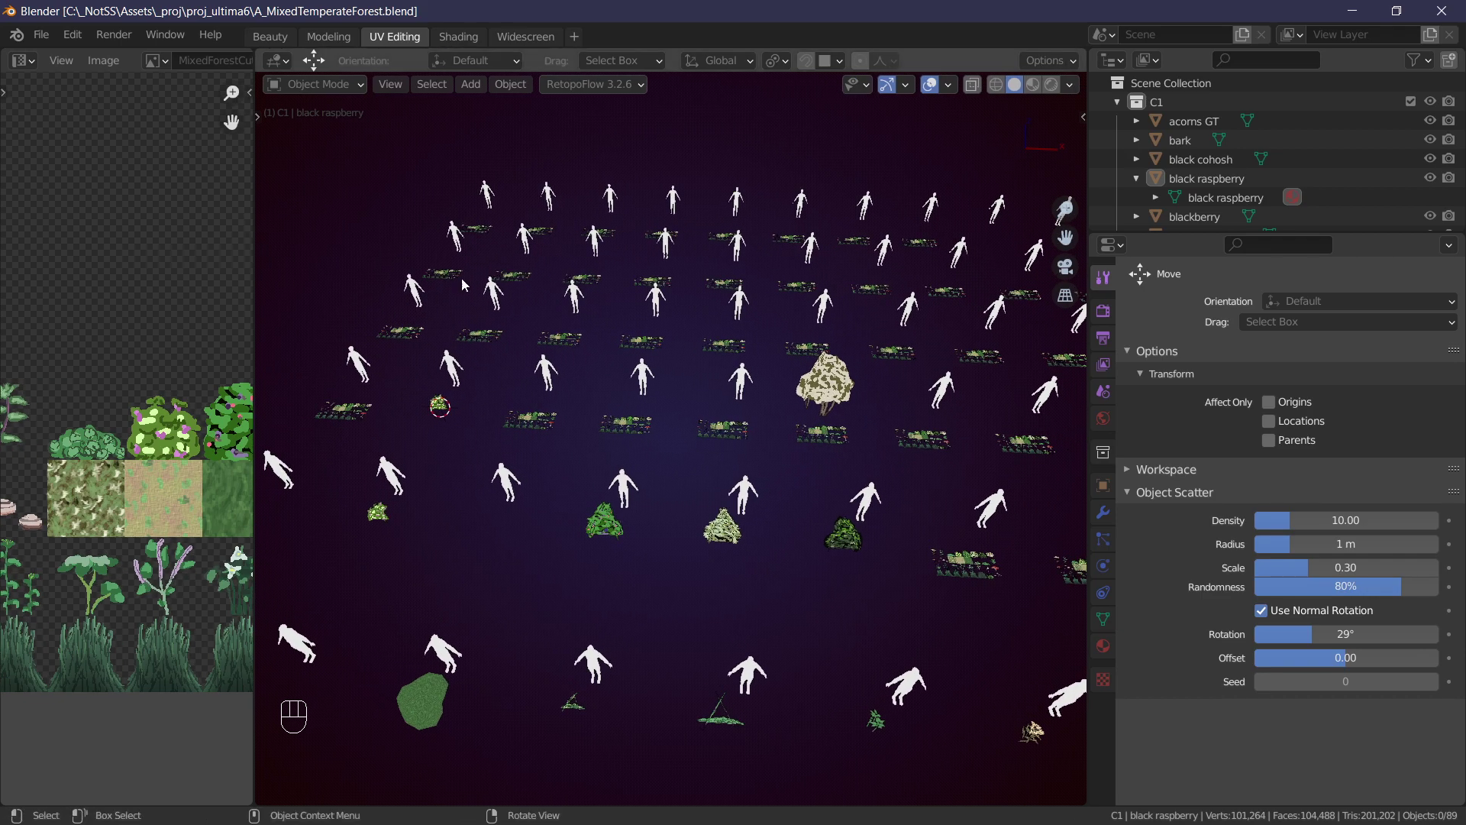
middle_drag(749, 328, 687, 428)
key(ctrl+s)
Open serviceberry.001 in Edit Mode and select the linked vertices of one of its planes.
scroll(675, 472, up, 5)
scroll(687, 427, down, 5)
key(a)
scroll(671, 422, up, 6)
scroll(670, 422, down, 10)
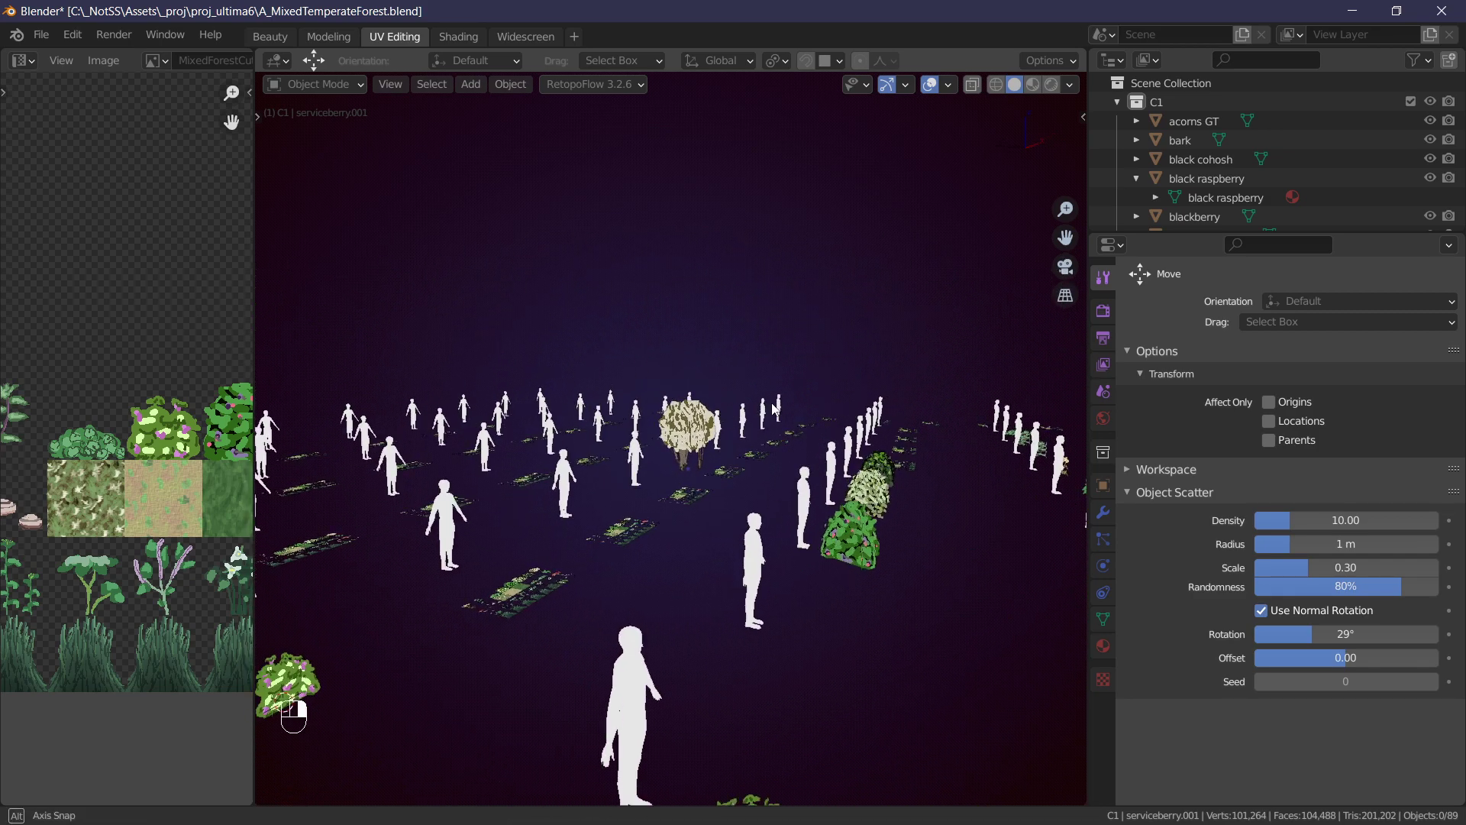
middle_drag(775, 420, 655, 437)
scroll(649, 439, up, 8)
key(Tab)
double_click(646, 441)
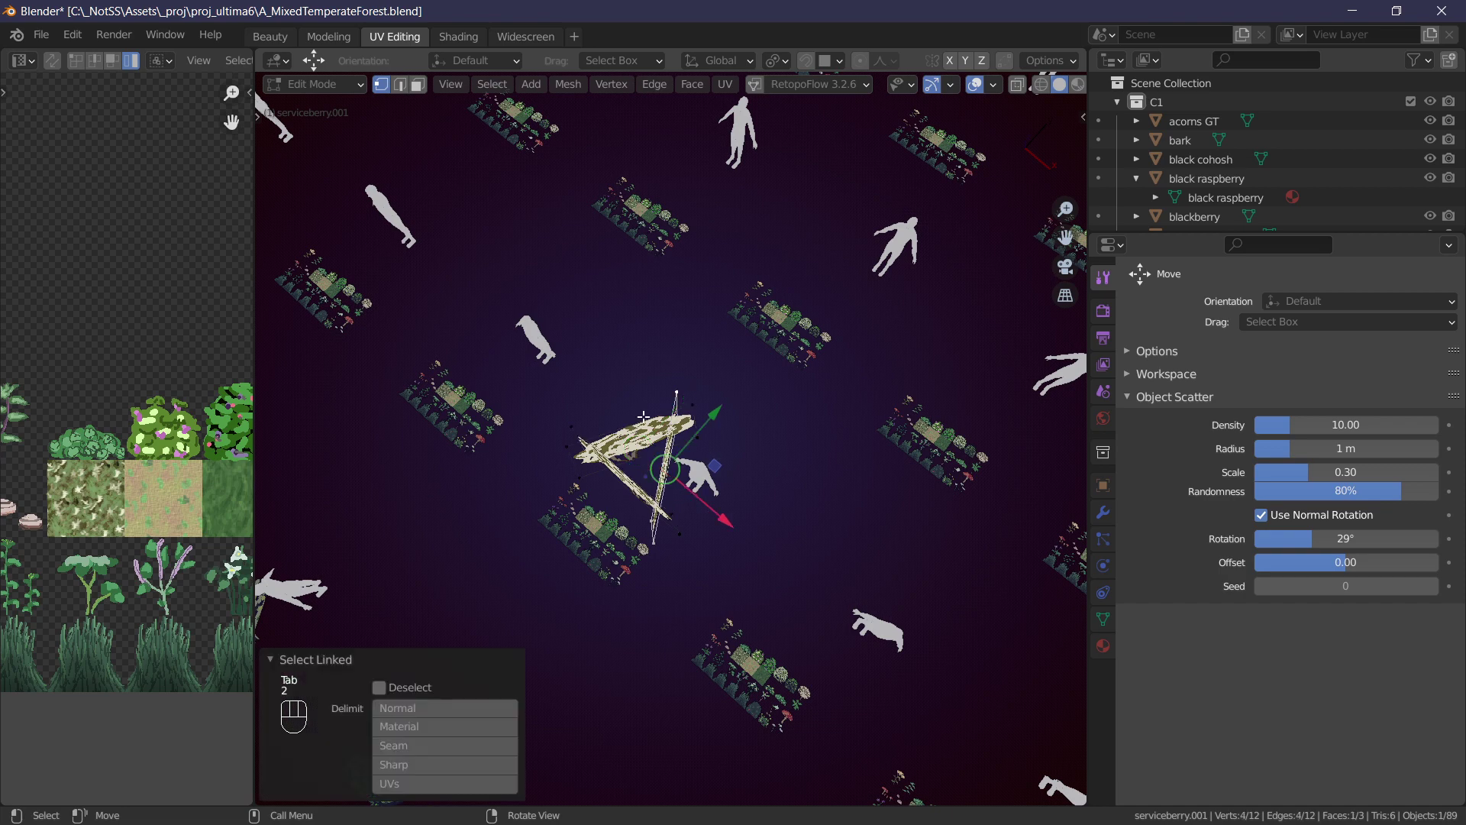
Try duplicating part of the serviceberry.001 mesh in place and rotating the copy.
key(KP_2)
key(KP_2)
key(KP_2)
key(a)
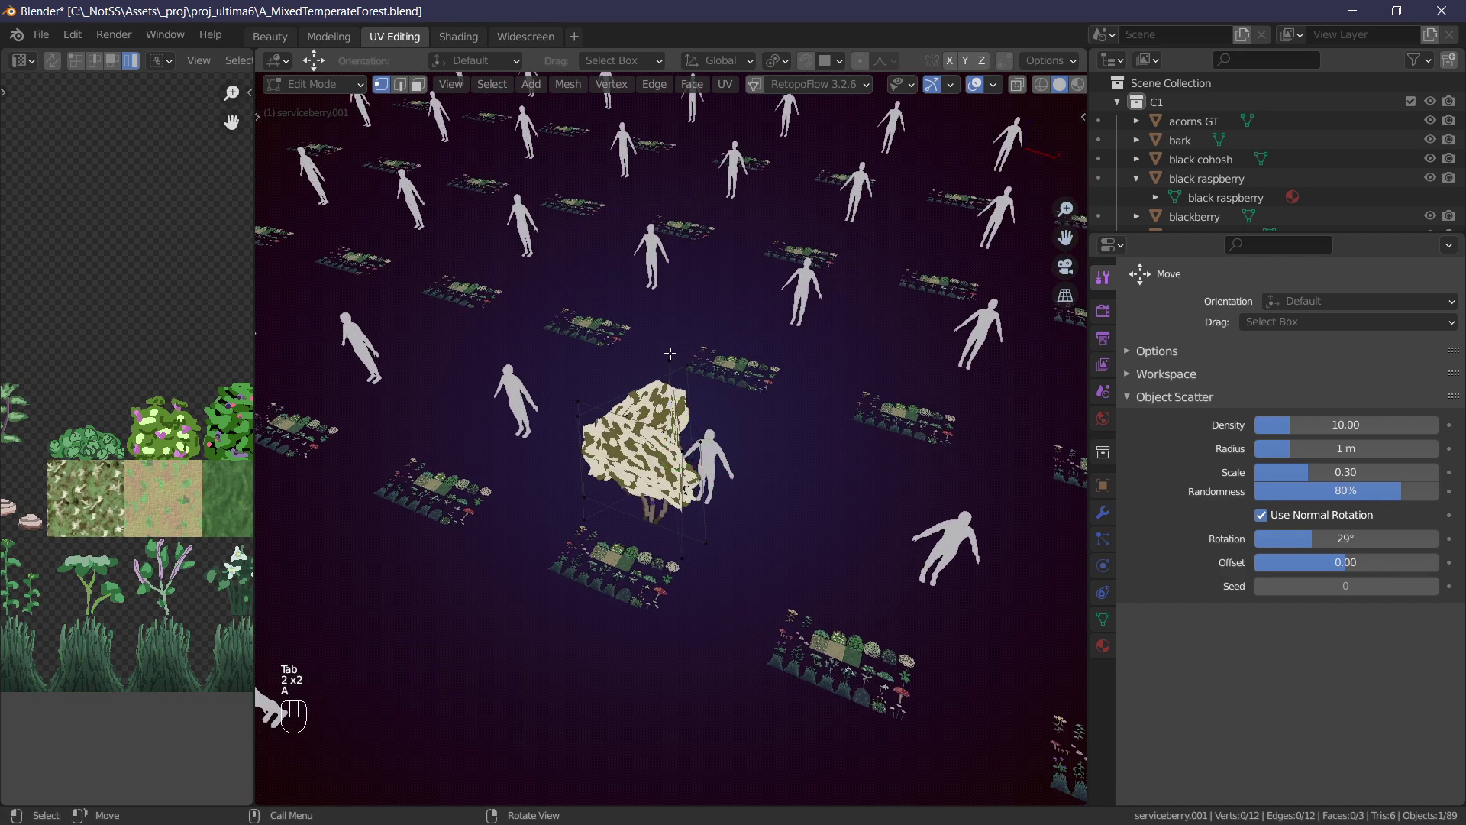
key(KP_2)
key(shift+d)
click(764, 389)
key(r)
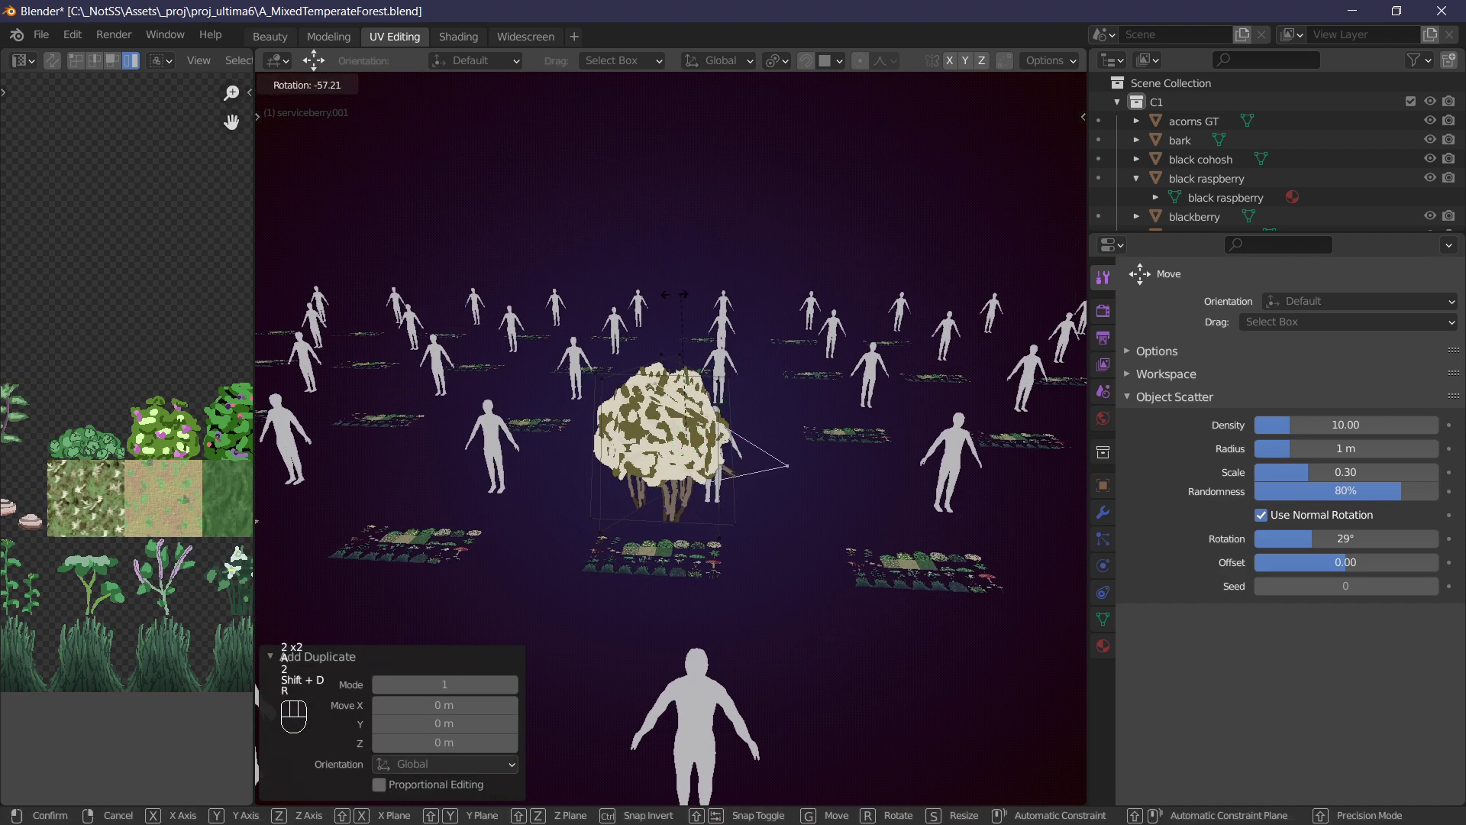
click(779, 466)
Try rotating, scaling and moving the duplicated geometry into a new position around the serviceberry tree.
middle_drag(779, 466, 756, 329)
key(r)
key(g)
click(722, 261)
key(s)
click(764, 276)
middle_drag(764, 276, 769, 415)
key(g)
click(808, 478)
key(g)
click(892, 375)
Delete the duplicated linked geometry from serviceberry.001 and return to Object Mode.
key(Tab)
key(Tab)
key(a)
key(Tab)
key(Tab)
key(ctrl+l)
key(Delete)
click(923, 325)
key(Tab)
middle_drag(651, 432, 697, 416)
scroll(697, 416, down, 10)
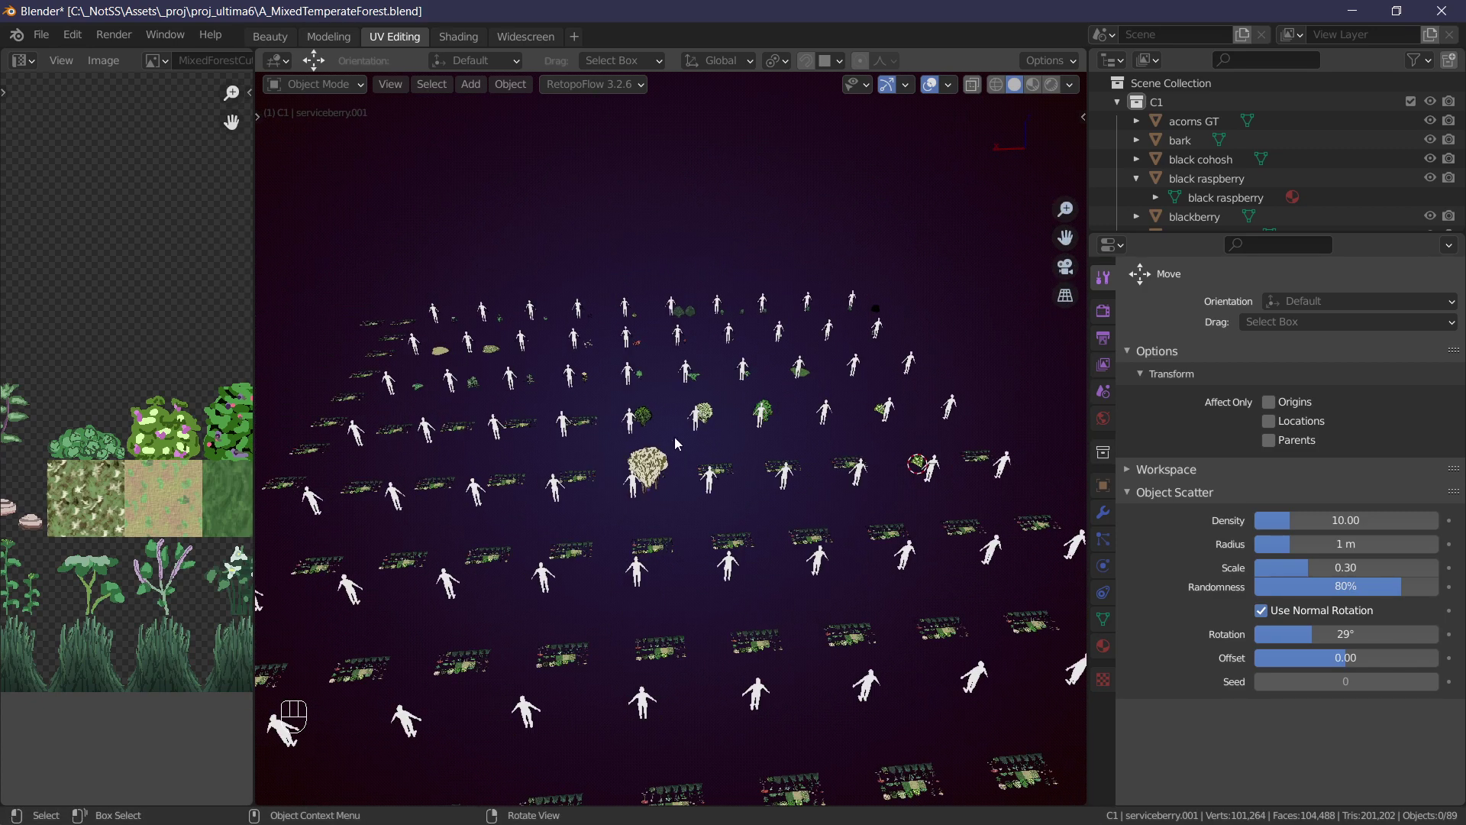
scroll(752, 384, up, 10)
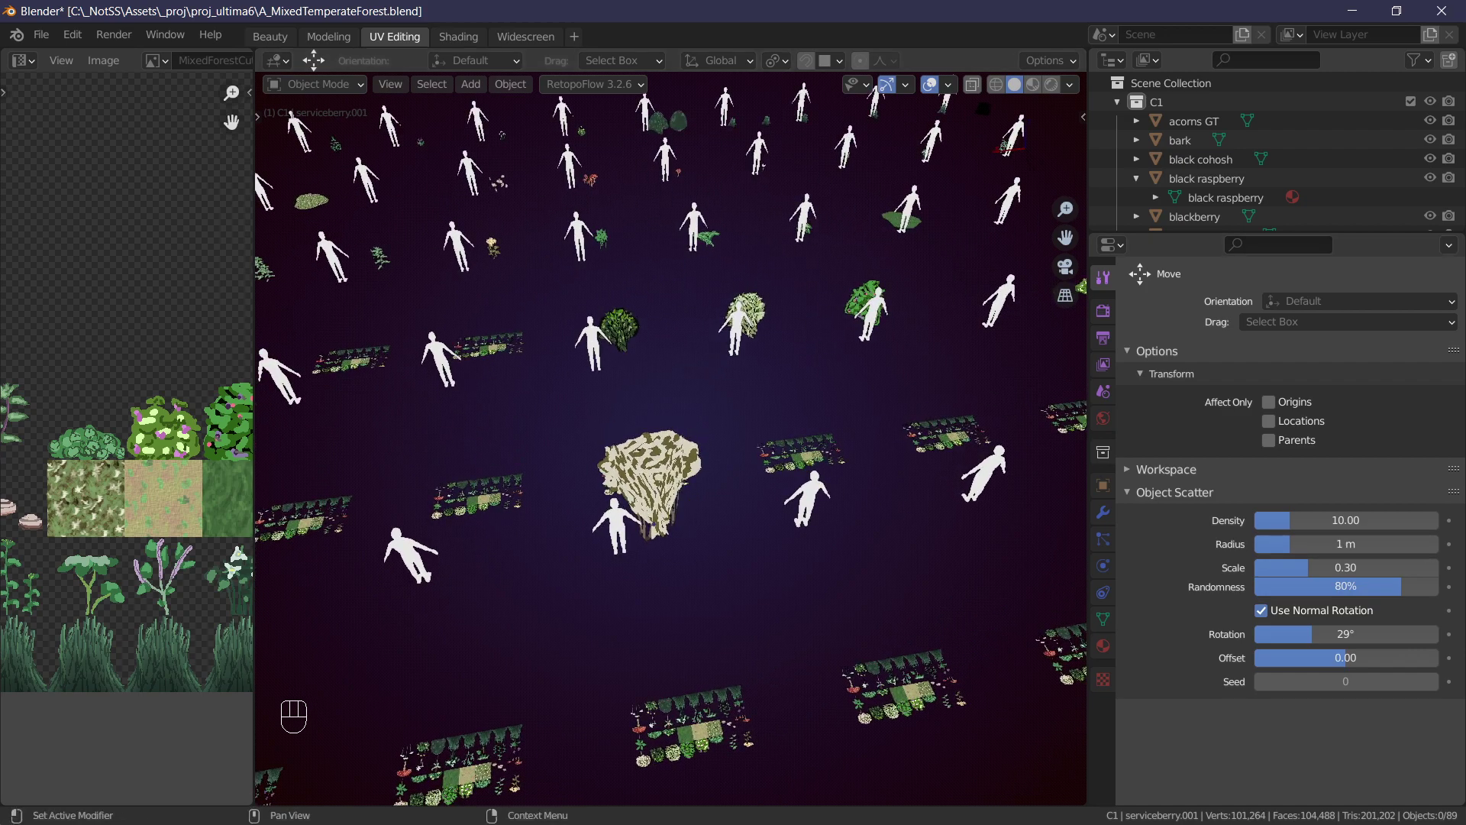
middle_drag(818, 536, 1069, 581)
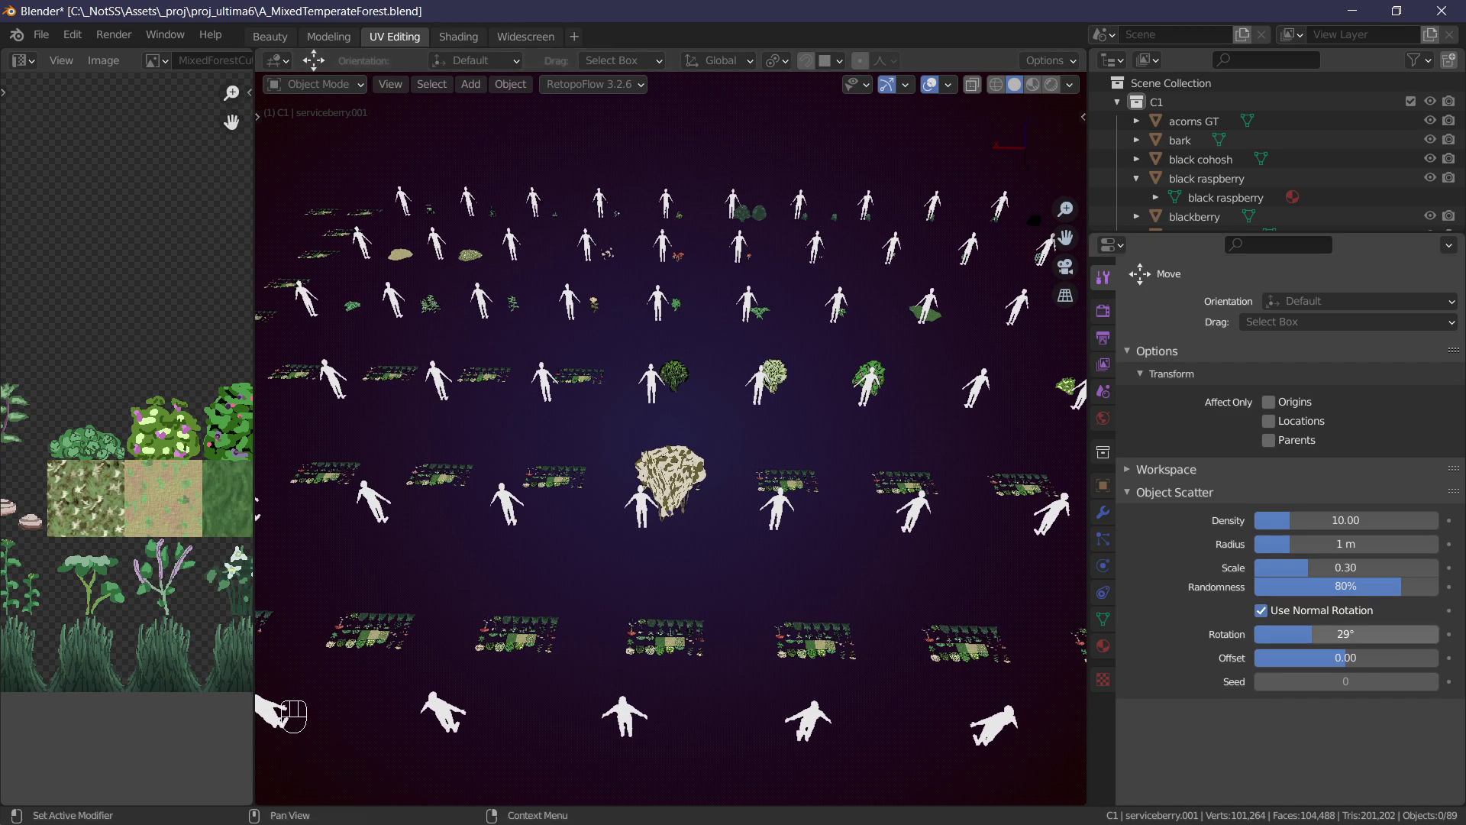
middle_drag(626, 534, 627, 580)
scroll(627, 566, down, 4)
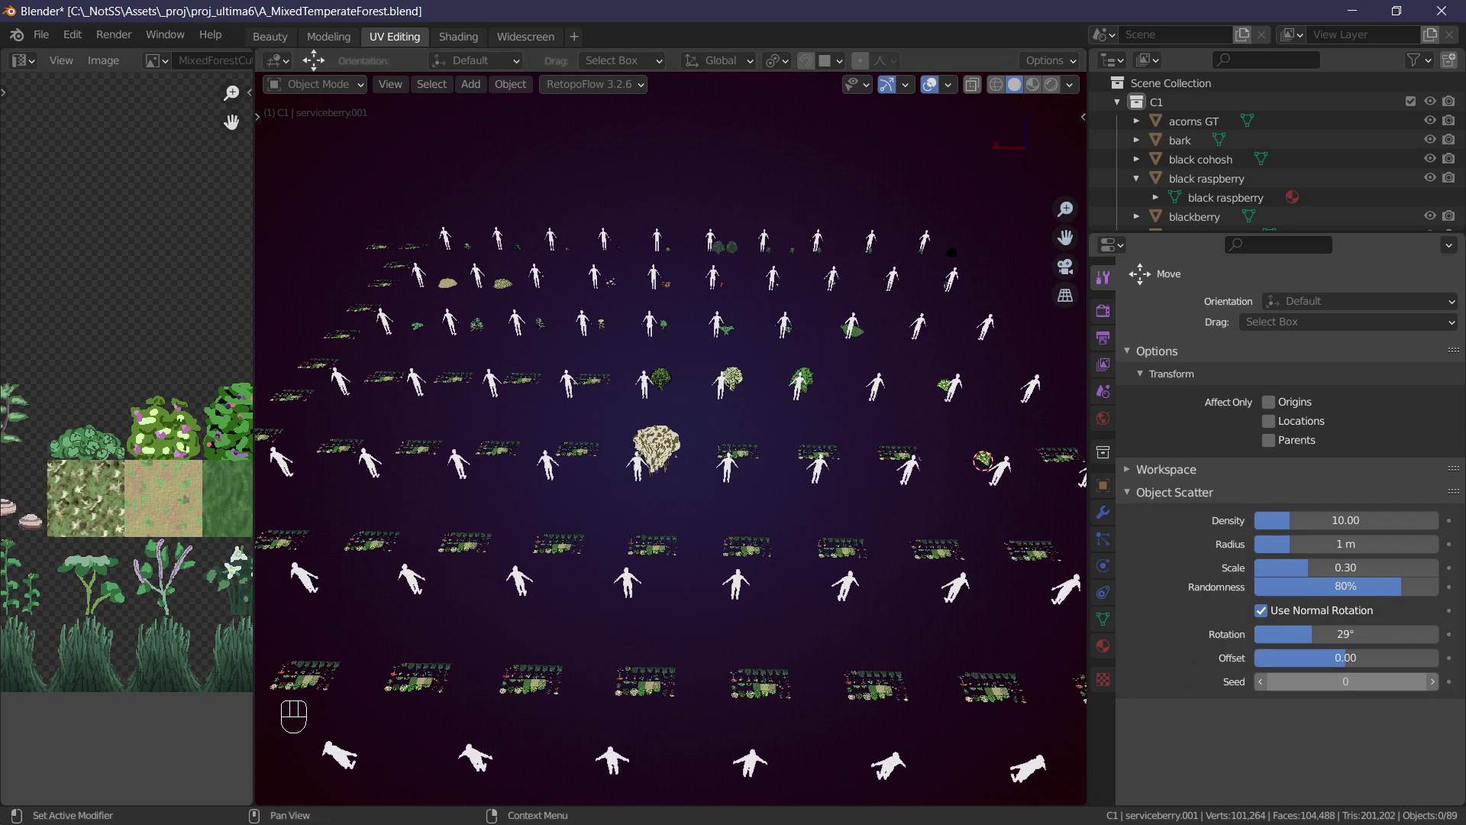